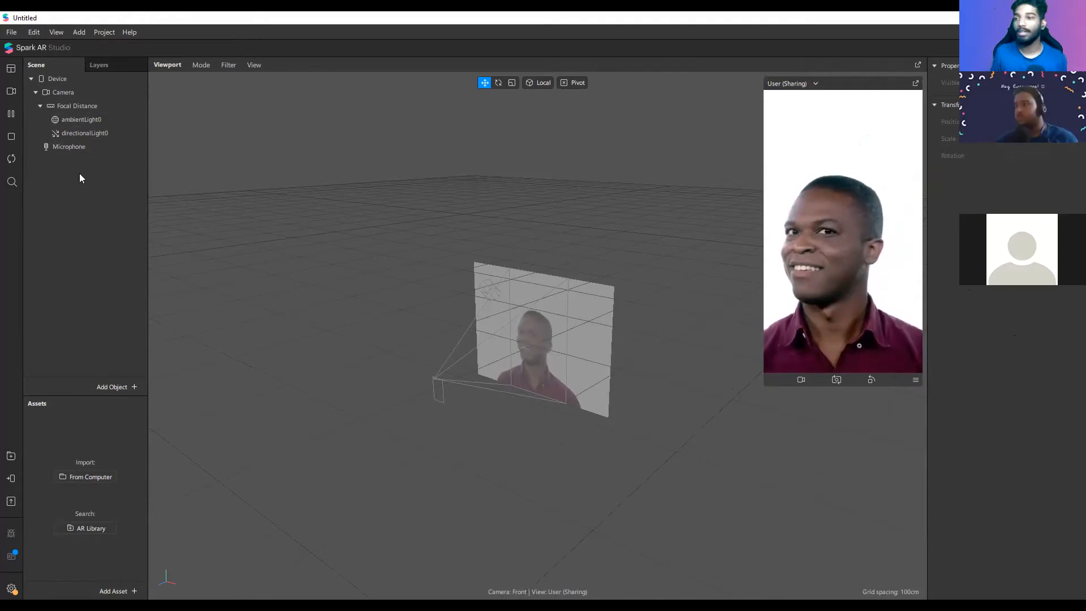
Step: Check the project's layers, return to the scene objects and enlarge the preview simulator
left_click(104, 67)
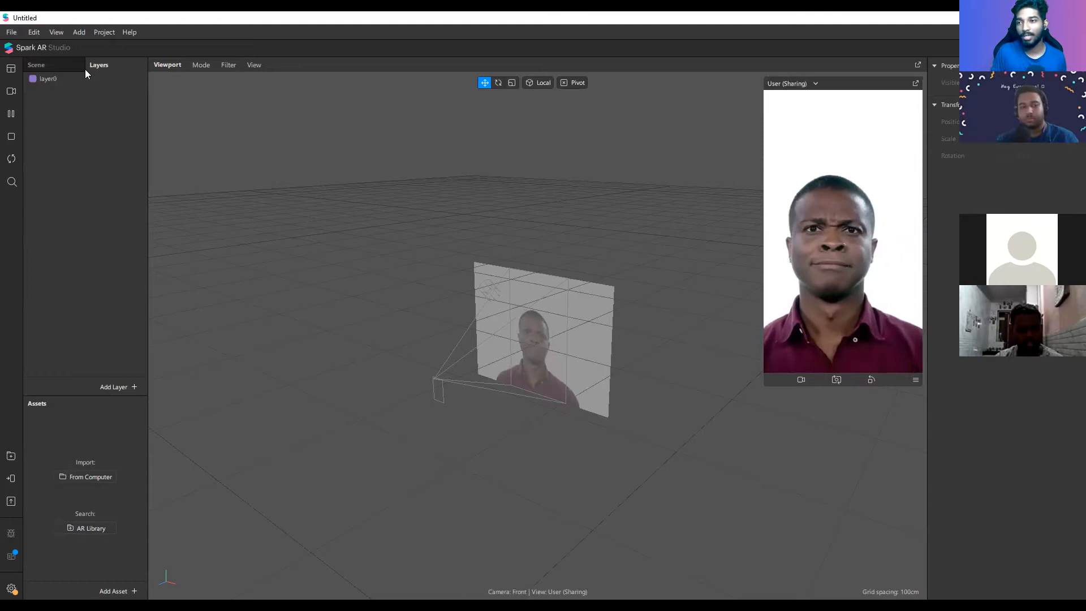
left_click(57, 65)
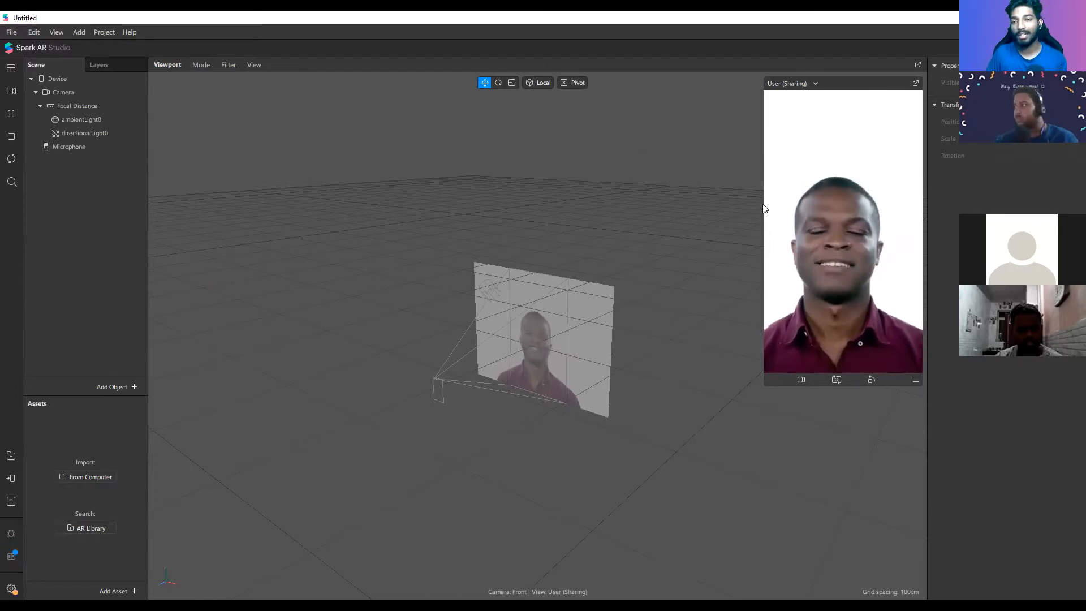
left_click_drag(764, 209, 727, 210)
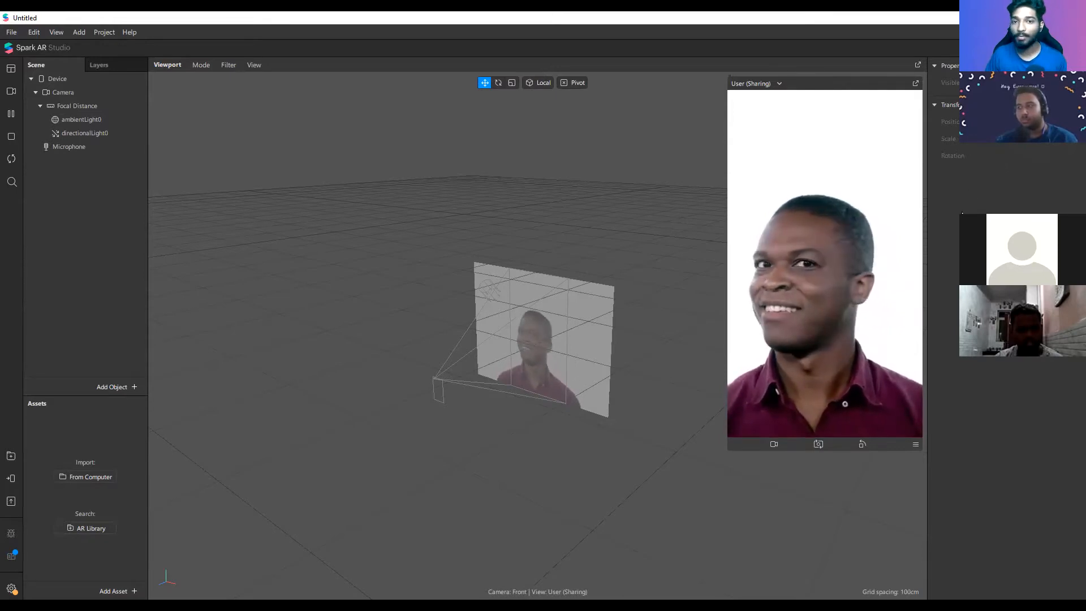
Step: Try a higher intensity for the directional light and undo the change
left_click(121, 136)
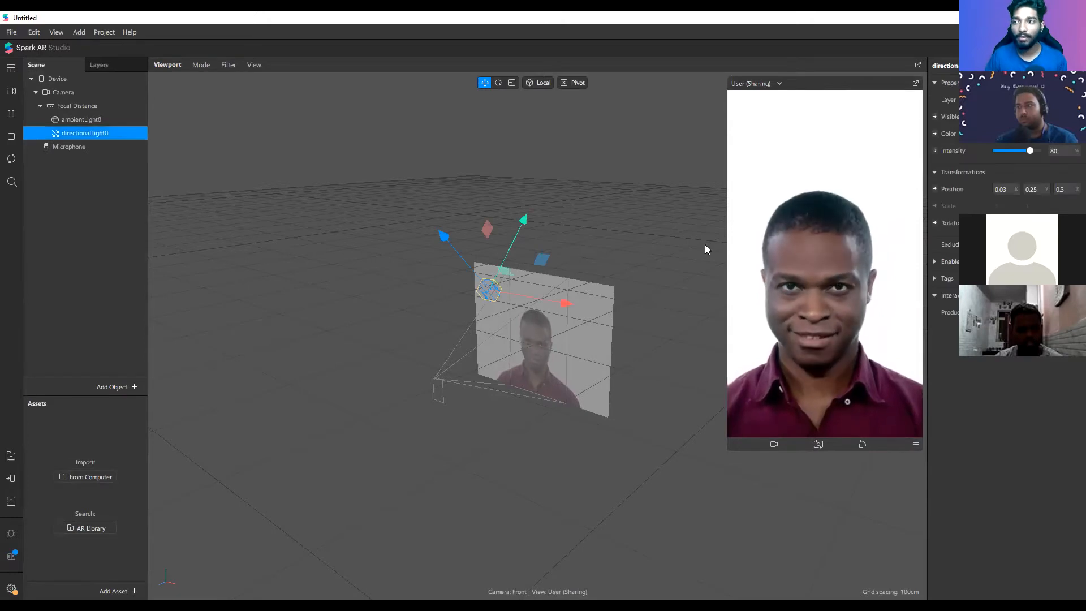
left_click_drag(1030, 151, 1052, 160)
key("ctrl+z")
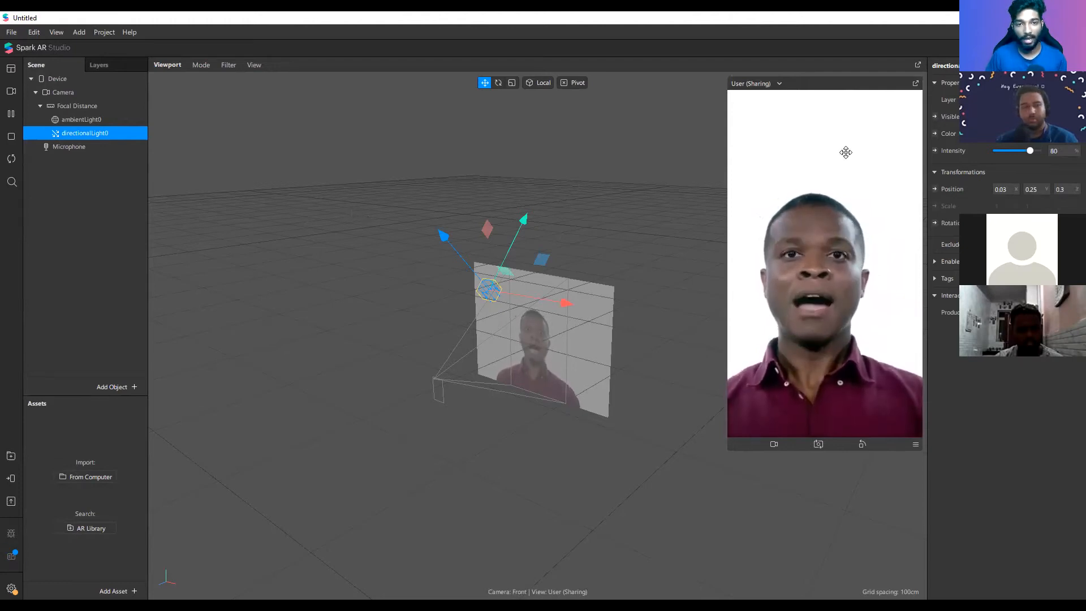
Step: Look through the types of objects that can be added to the scene without adding one
scroll(605, 303, "up", 2)
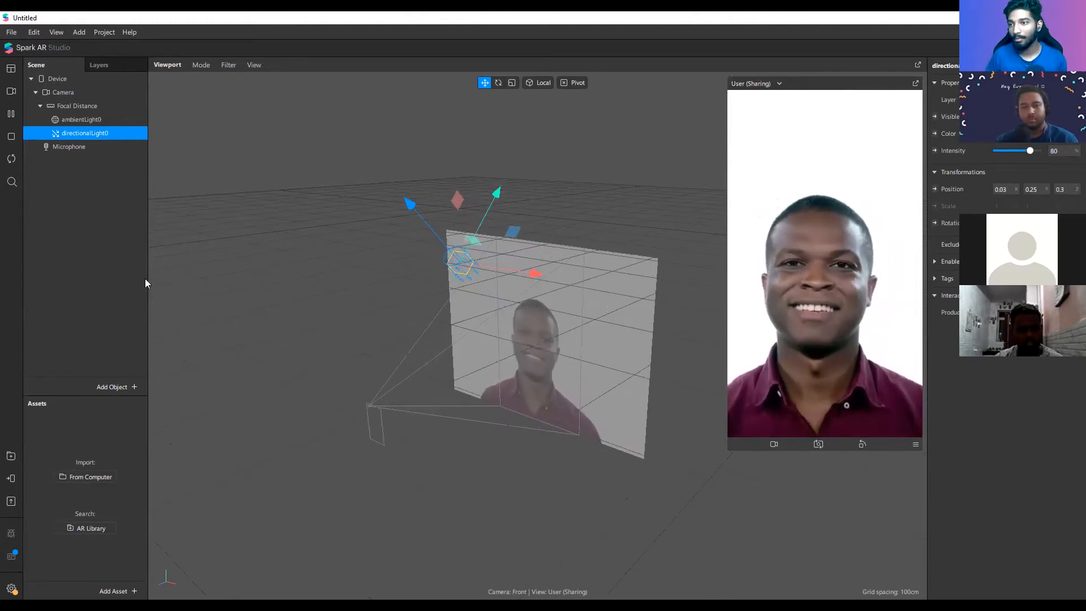
right_click(73, 189)
mouse_move(119, 197)
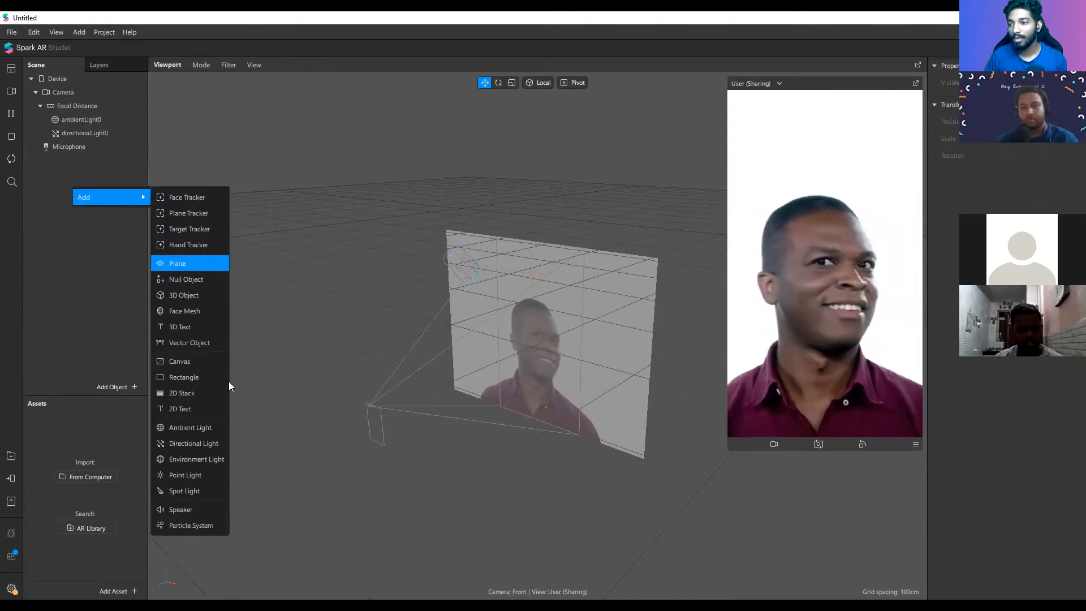
left_click(7, 461)
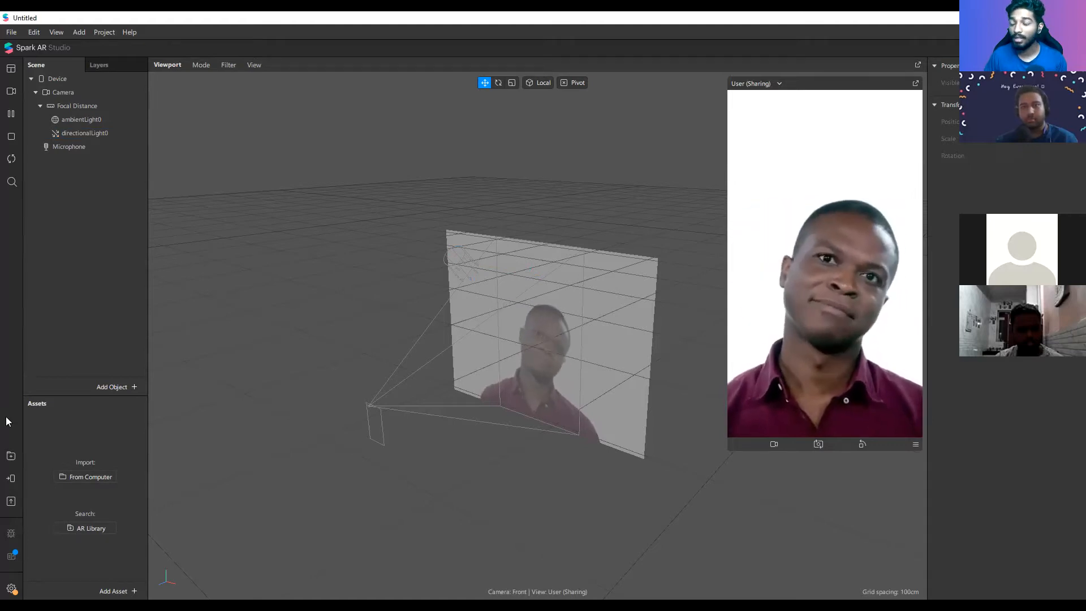
Step: Show the Patch Editor in an enlarged pane below the viewport, and show the Asset Summary
left_click(12, 86)
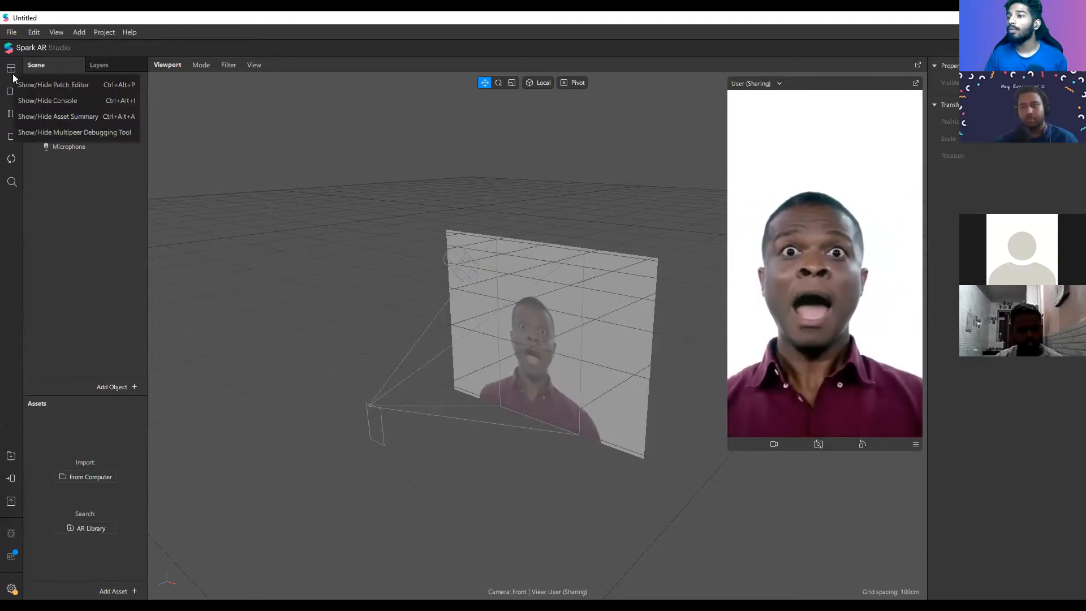
left_click(71, 85)
left_click_drag(589, 428, 593, 356)
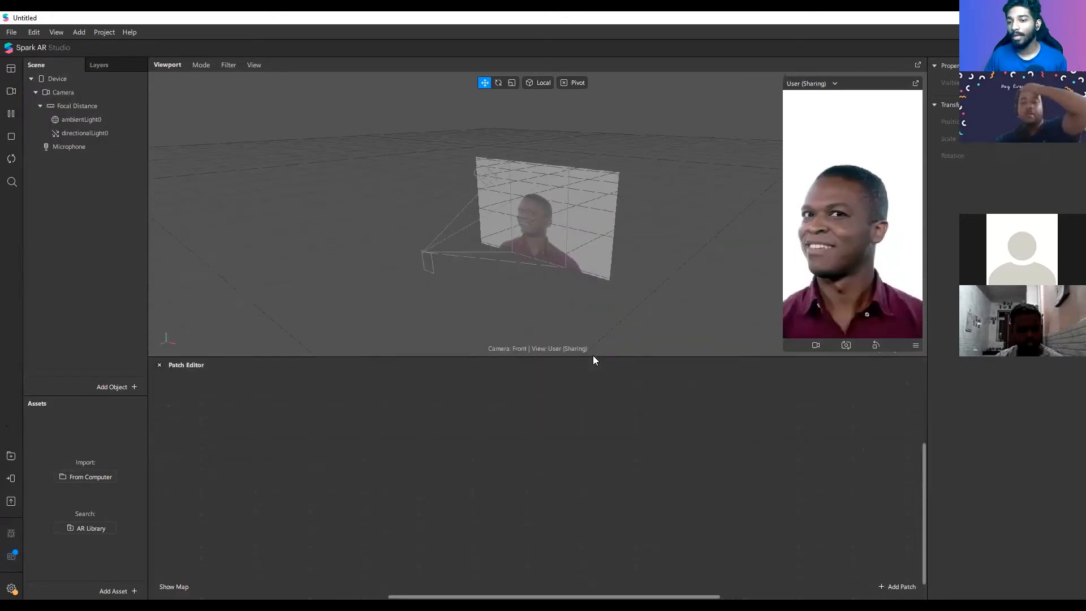
left_click(16, 69)
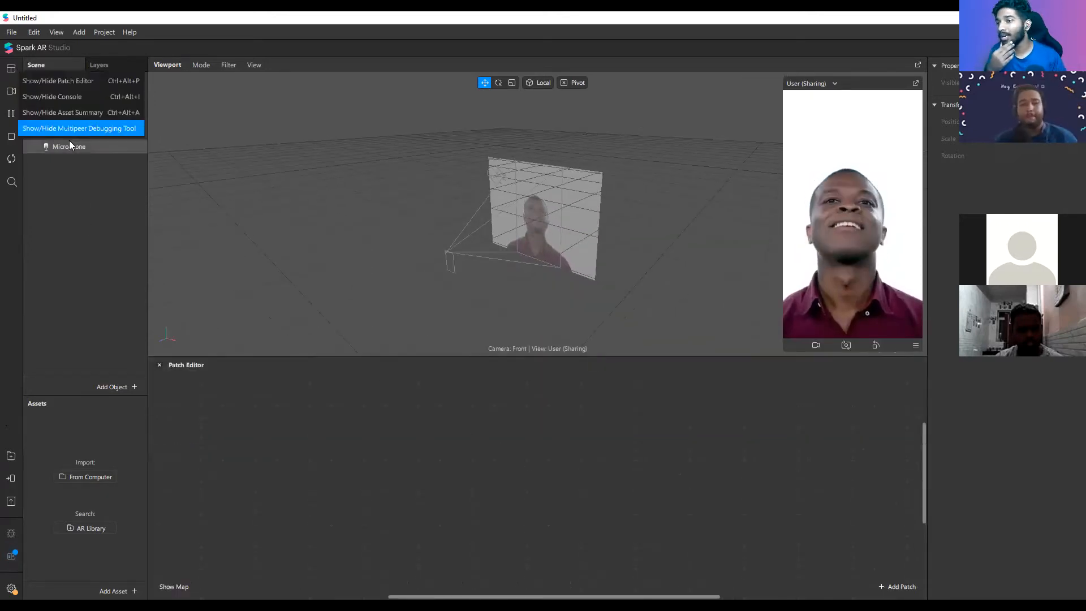
left_click(90, 115)
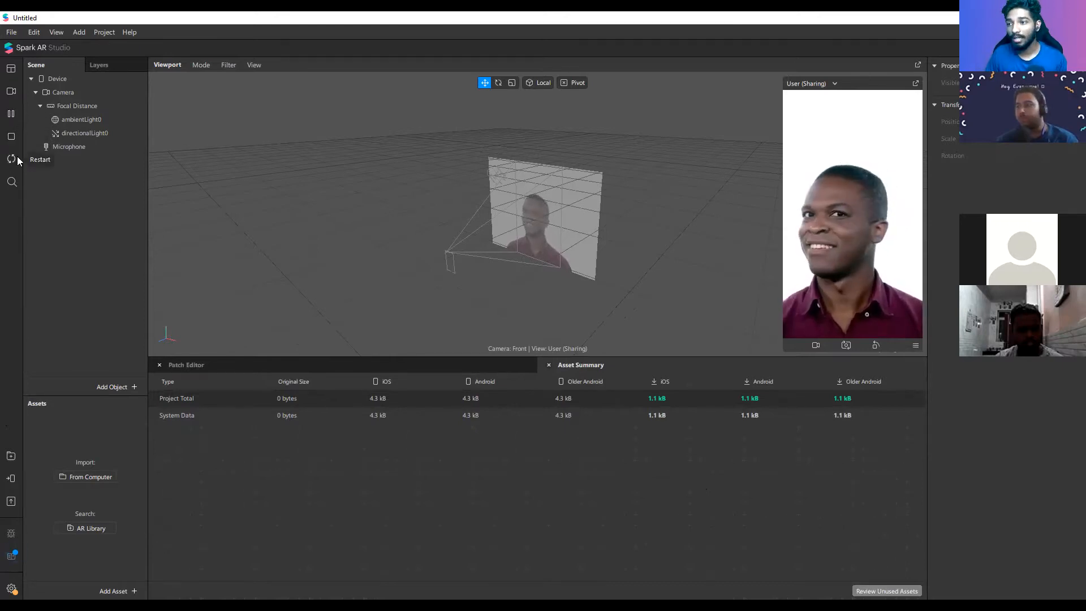
Step: Look at the AR Library's categories and its Color LUTs, close the library and check the project's layers
left_click(12, 182)
left_click(644, 590)
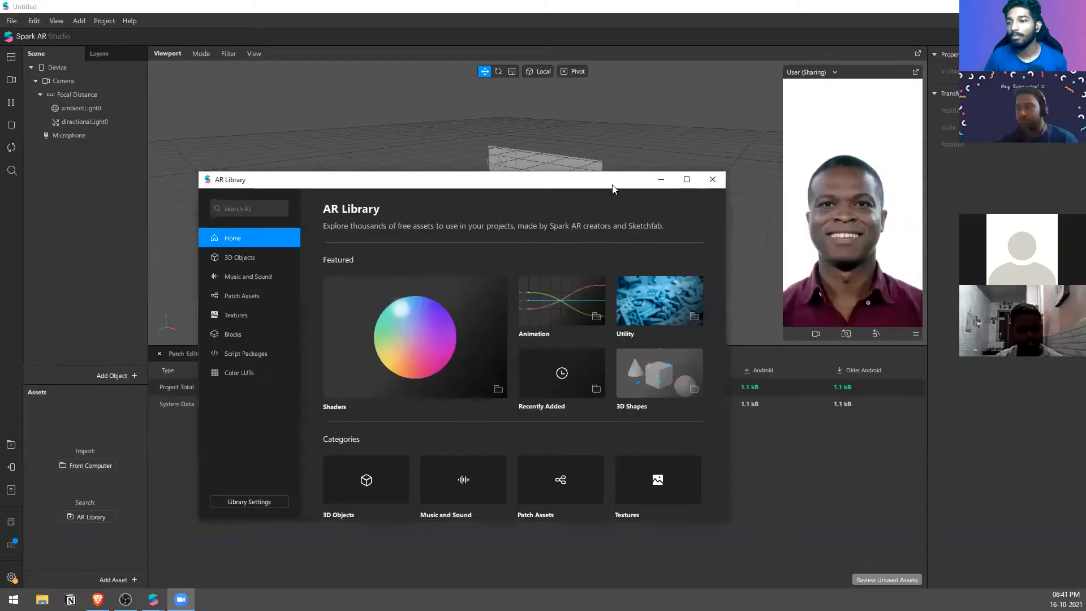
left_click_drag(612, 188, 646, 174)
scroll(556, 410, "down", 3)
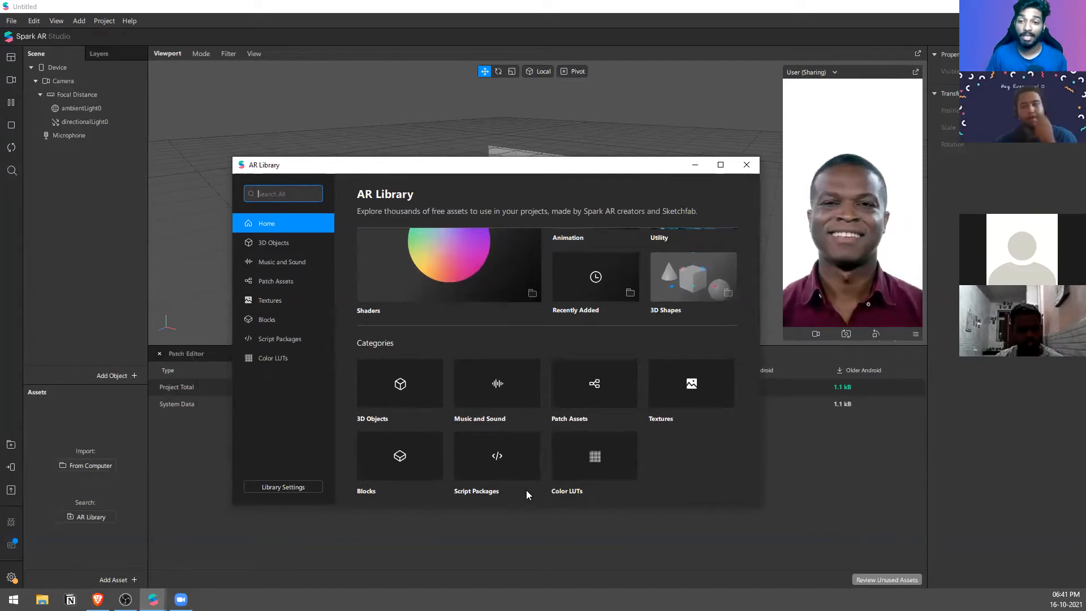
left_click(594, 488)
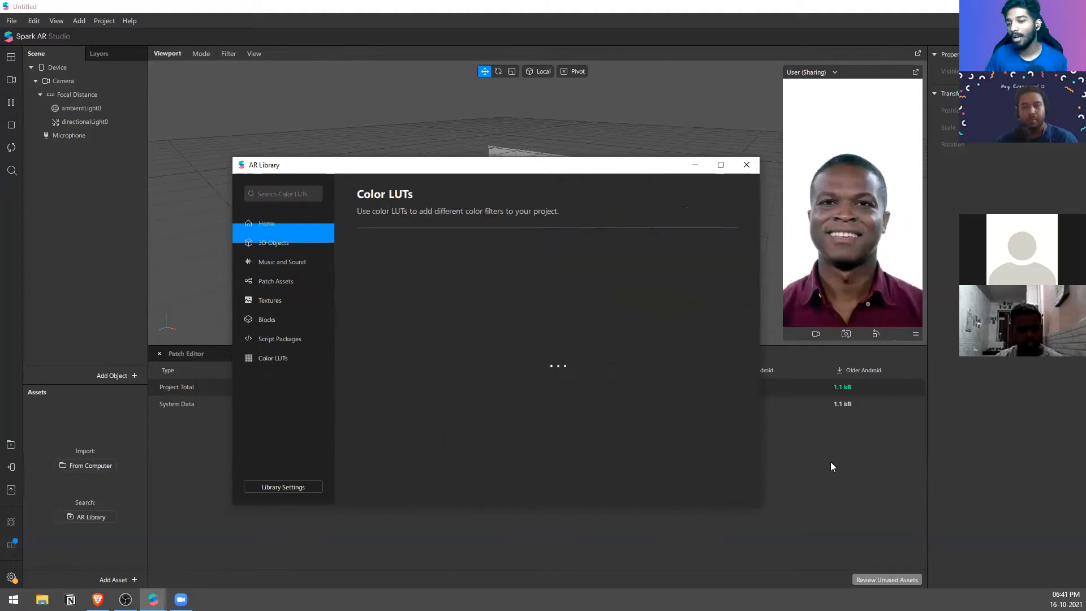
left_click(745, 170)
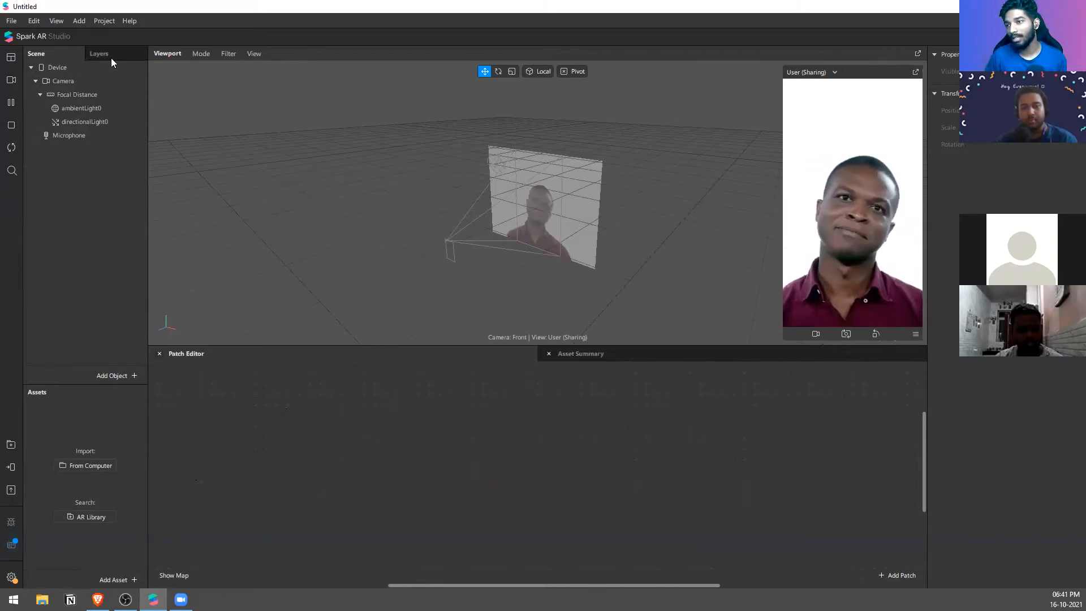
left_click(88, 53)
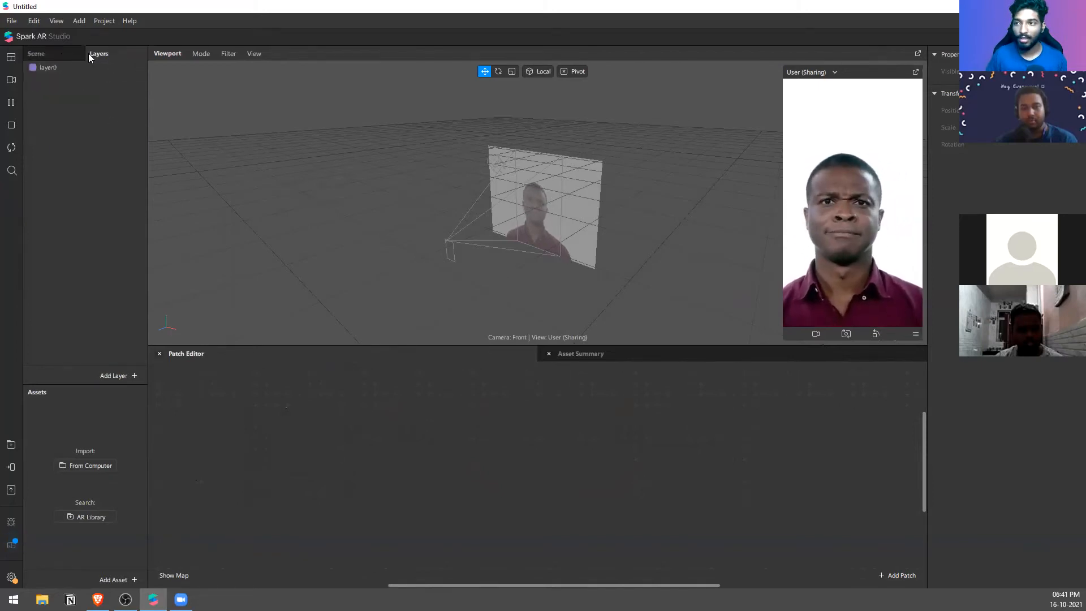
left_click(58, 53)
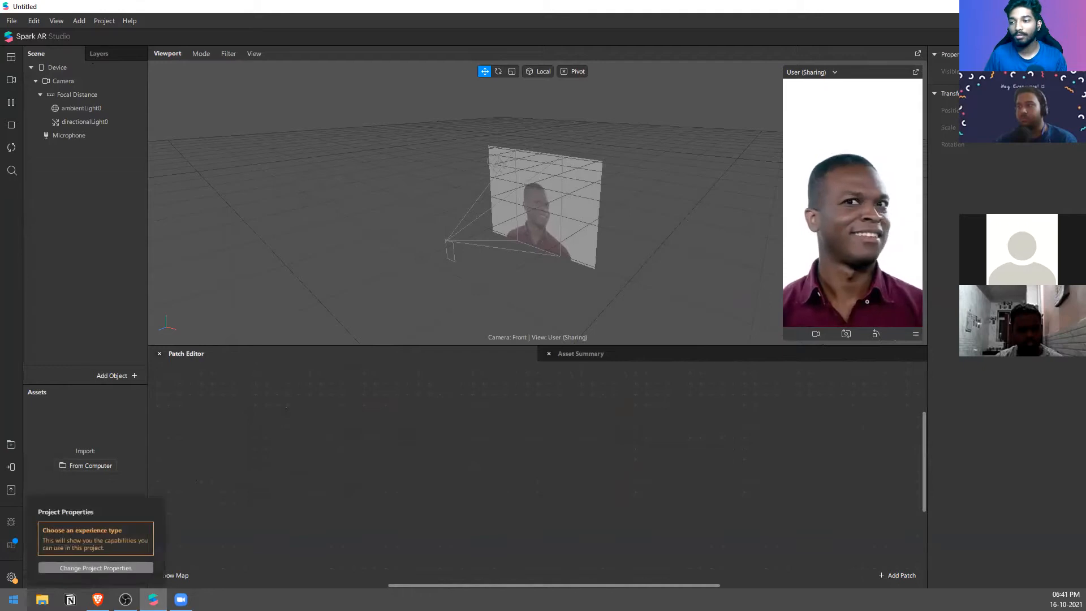
Step: Search Windows for "spark ar player", clear the query and close the search
left_click(14, 599)
type("spark a")
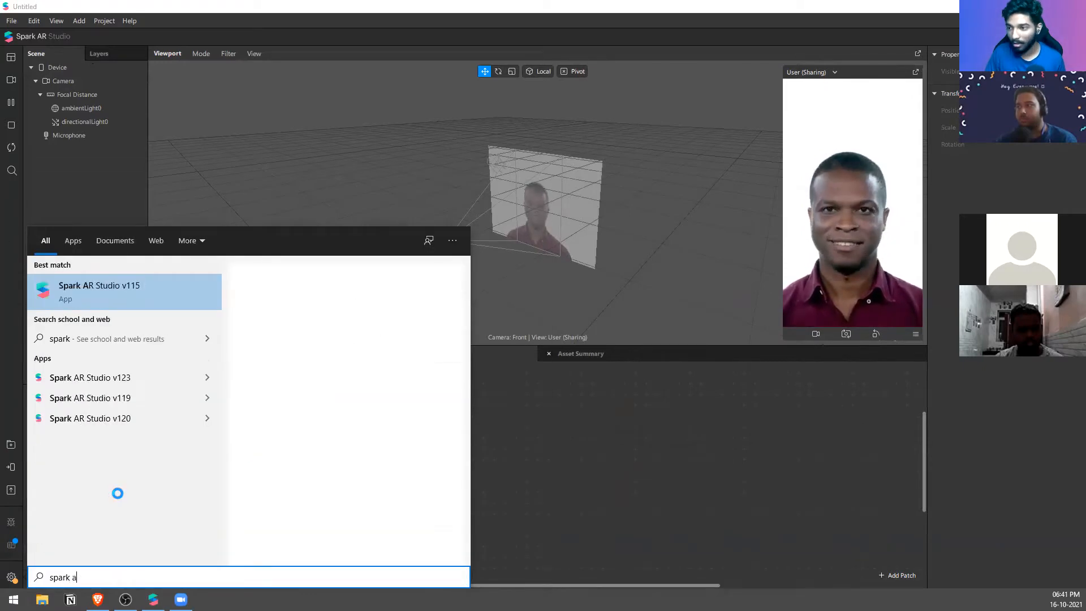
type("r pla")
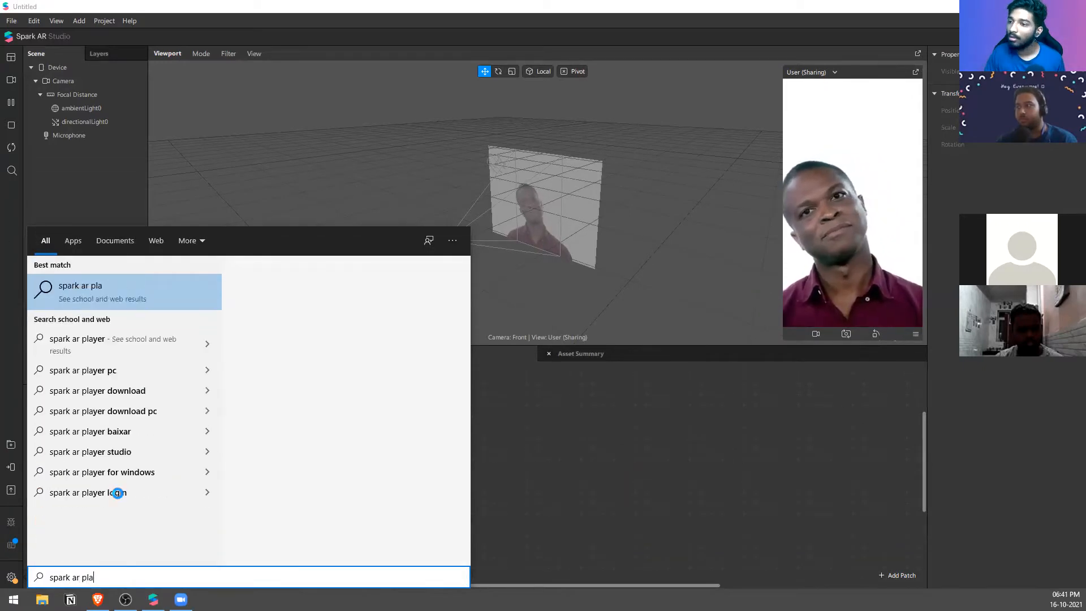
type("yer")
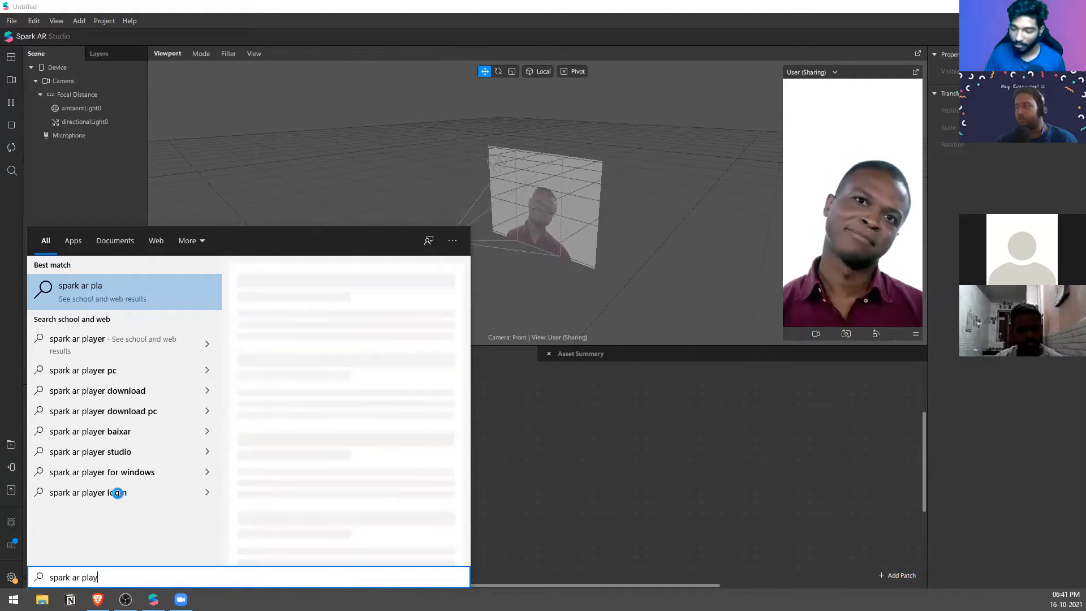
key("BackSpace")
key("BackSpace")
key("BackSpace")
key("BackSpace")
key("BackSpace")
key("BackSpace")
key("BackSpace")
key("BackSpace")
key("BackSpace")
key("BackSpace")
key("BackSpace")
key("BackSpace")
key("BackSpace")
key("BackSpace")
key("BackSpace")
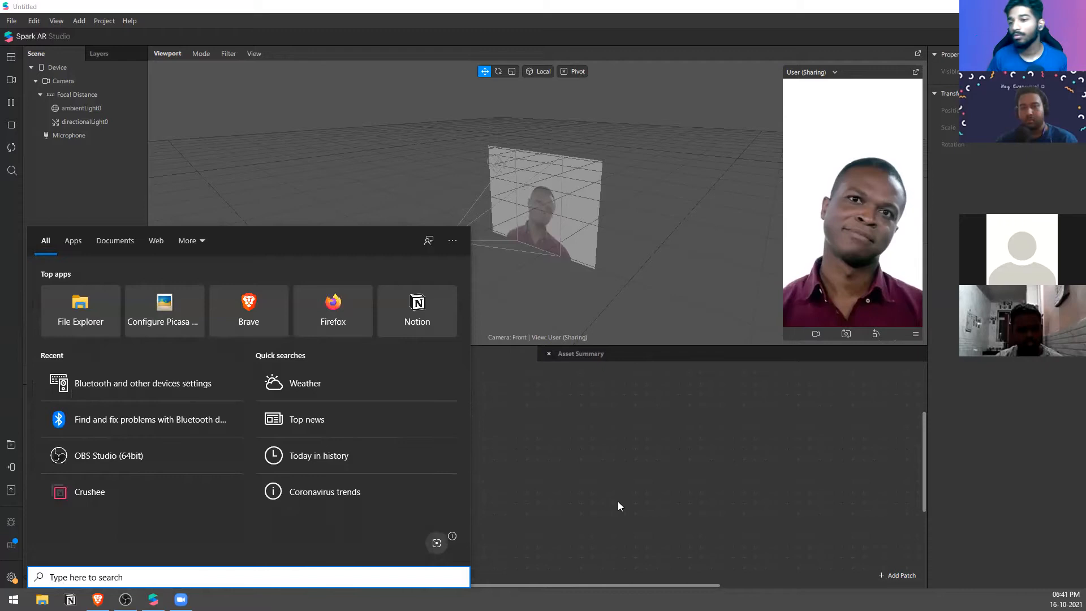
left_click(617, 505)
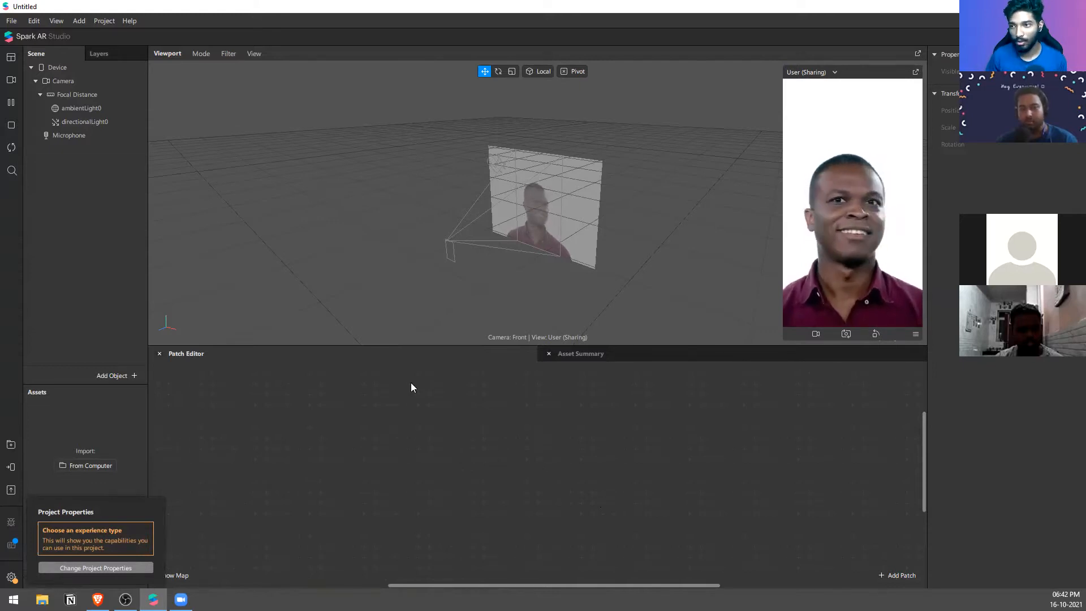
Step: Review the project's Asset Summary and return to the Patch Editor
left_click(688, 356)
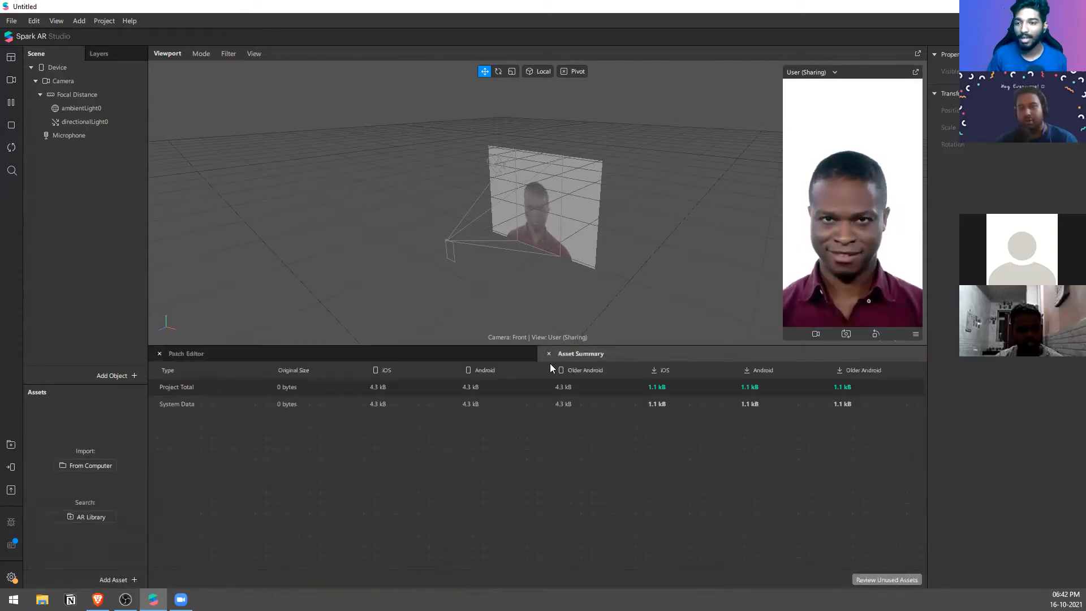
left_click(462, 356)
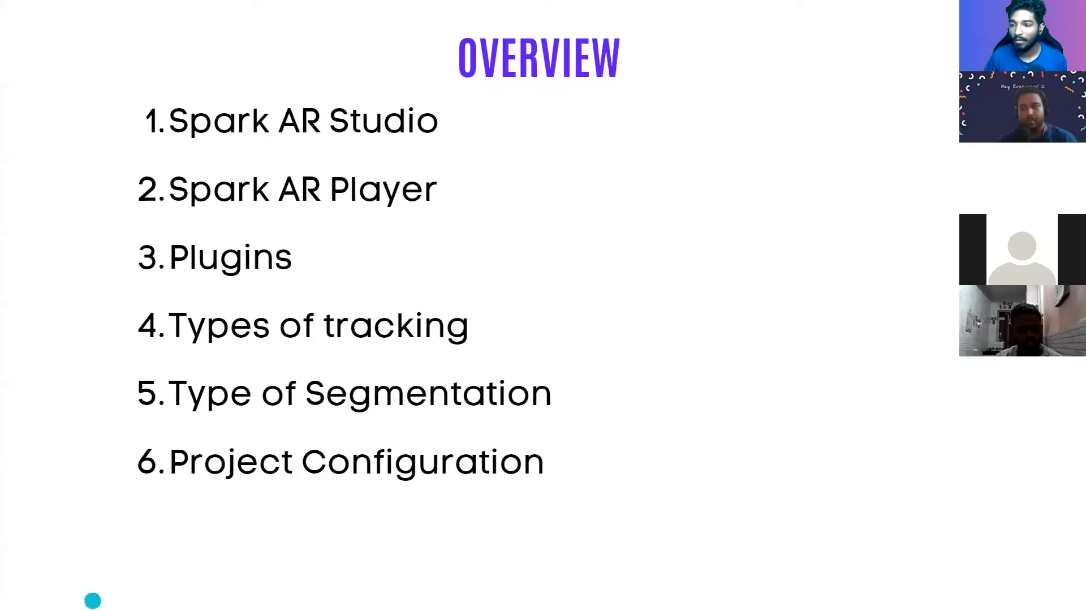
Step: Switch to the Canva presentation in Brave and leave full-screen mode on the Overview slide
left_click(97, 598)
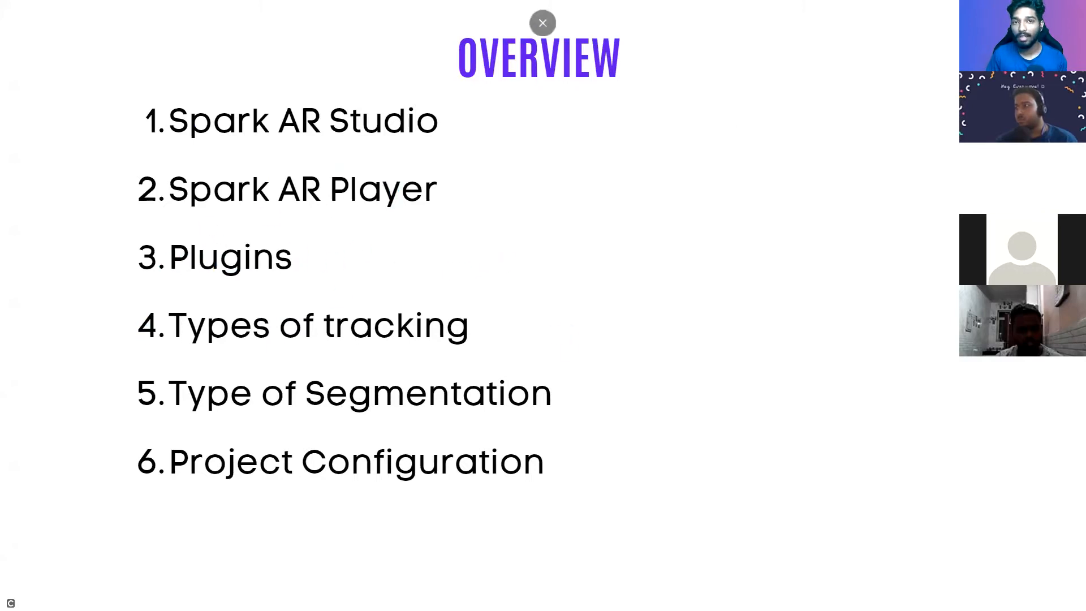
key("Escape")
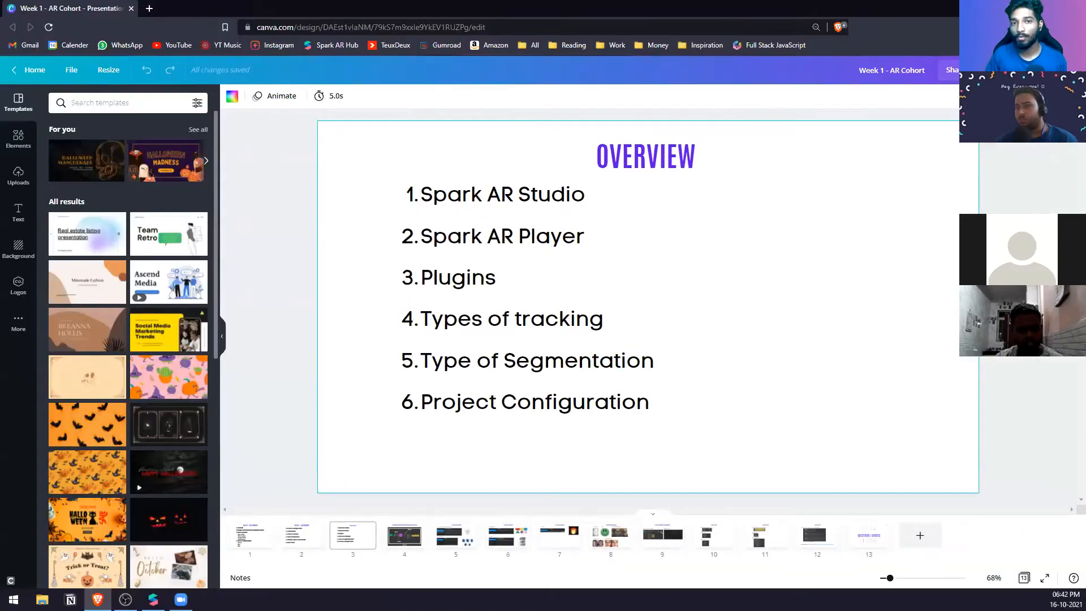
Step: Switch to Spark AR Studio and add a Face Tracker to the scene
left_click(153, 599)
right_click(97, 194)
mouse_move(126, 201)
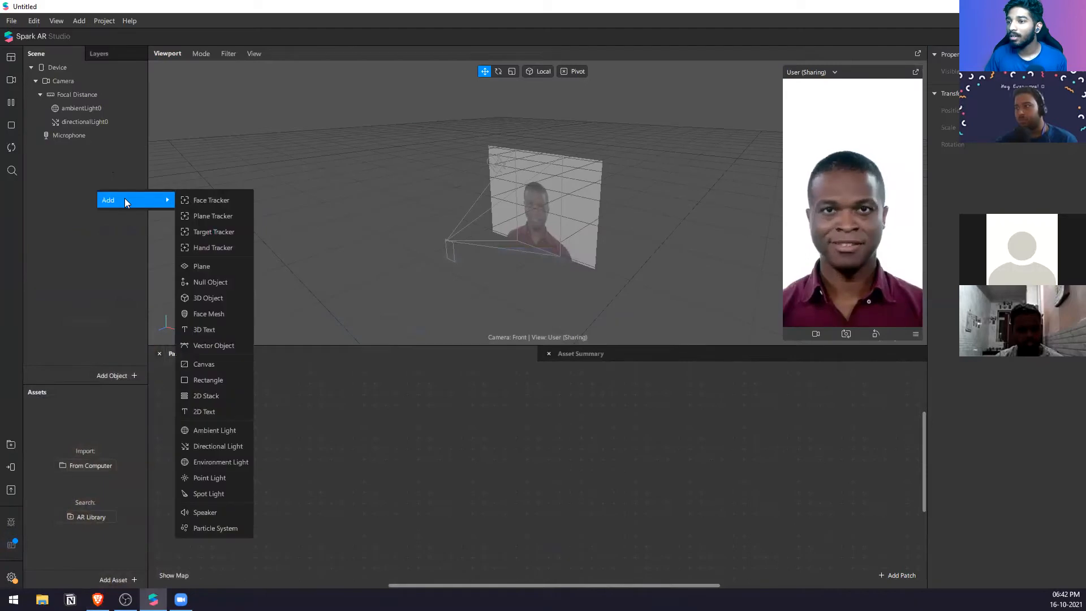
left_click(227, 199)
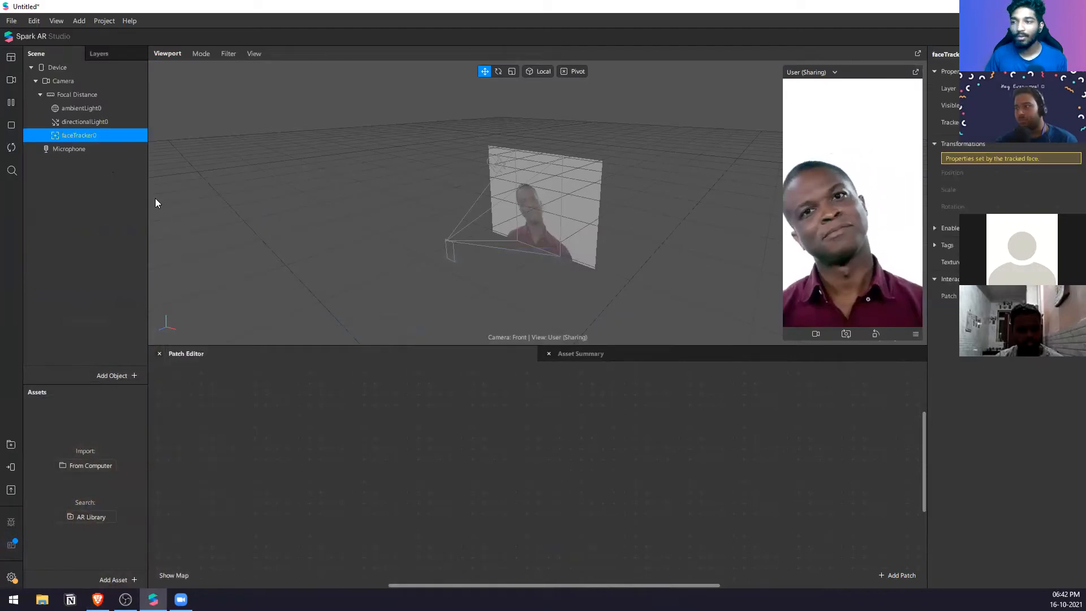
right_click(129, 136)
mouse_move(182, 148)
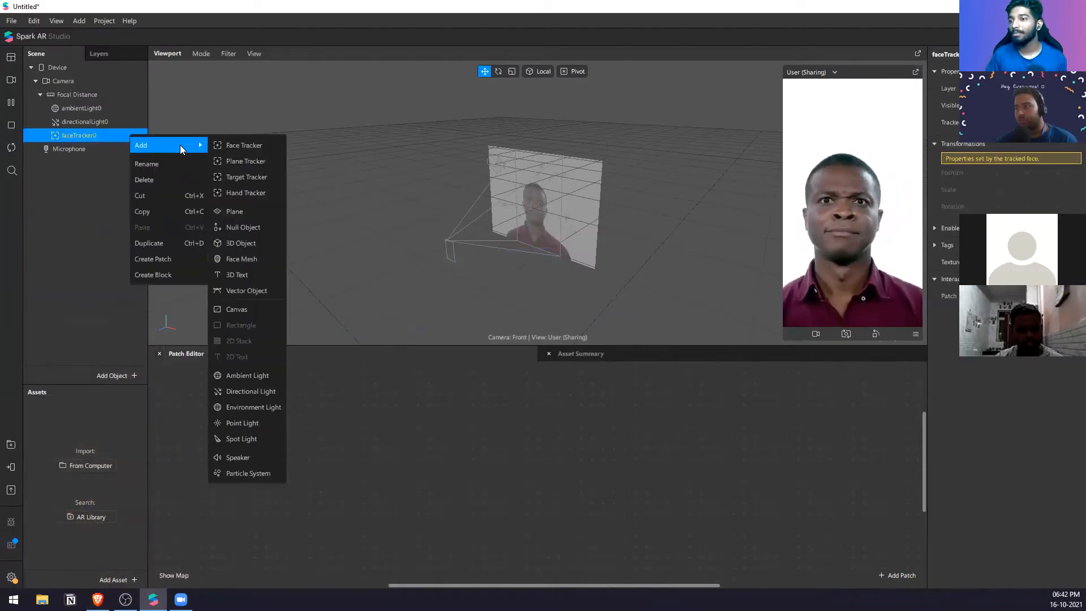
left_click(258, 243)
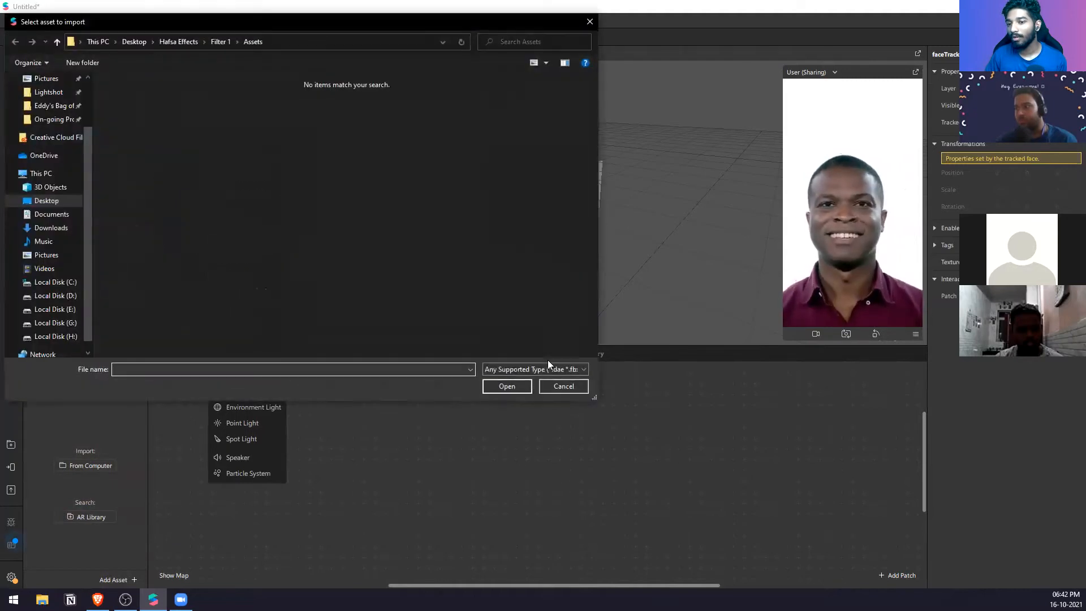
left_click(555, 385)
Step: Import the free Spark Primitive from the 3D Shapes collection of the AR Library and close the library
left_click(13, 445)
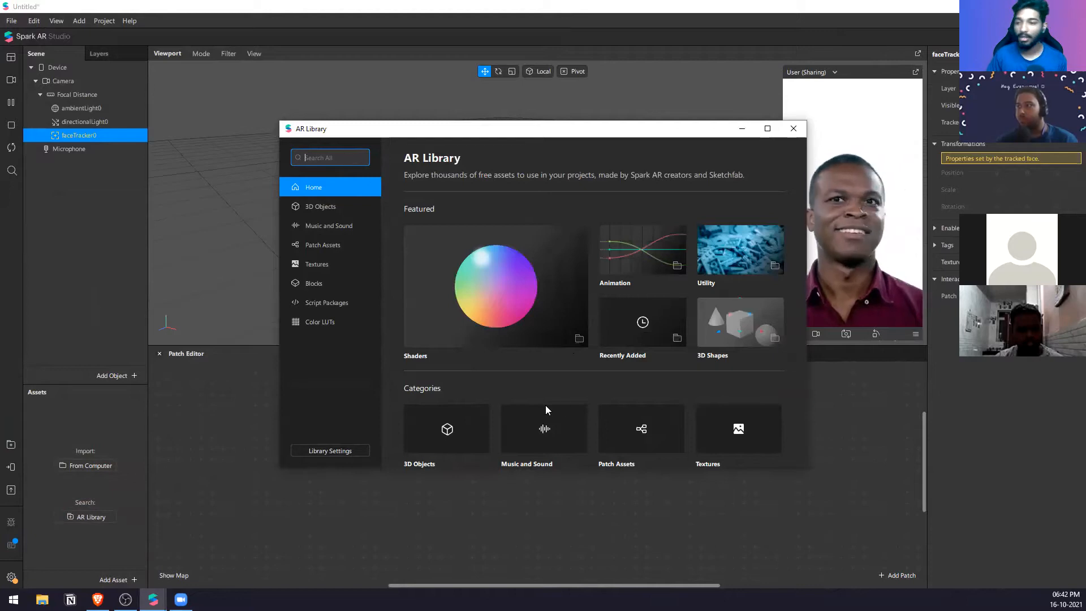
scroll(545, 405, "down", 2)
left_click(440, 367)
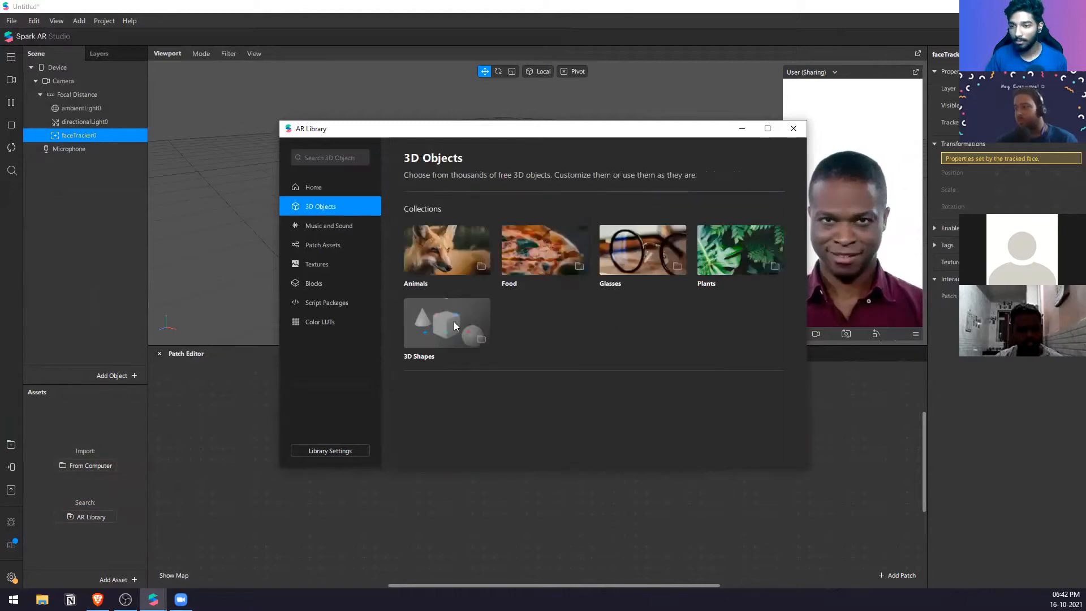
left_click(458, 342)
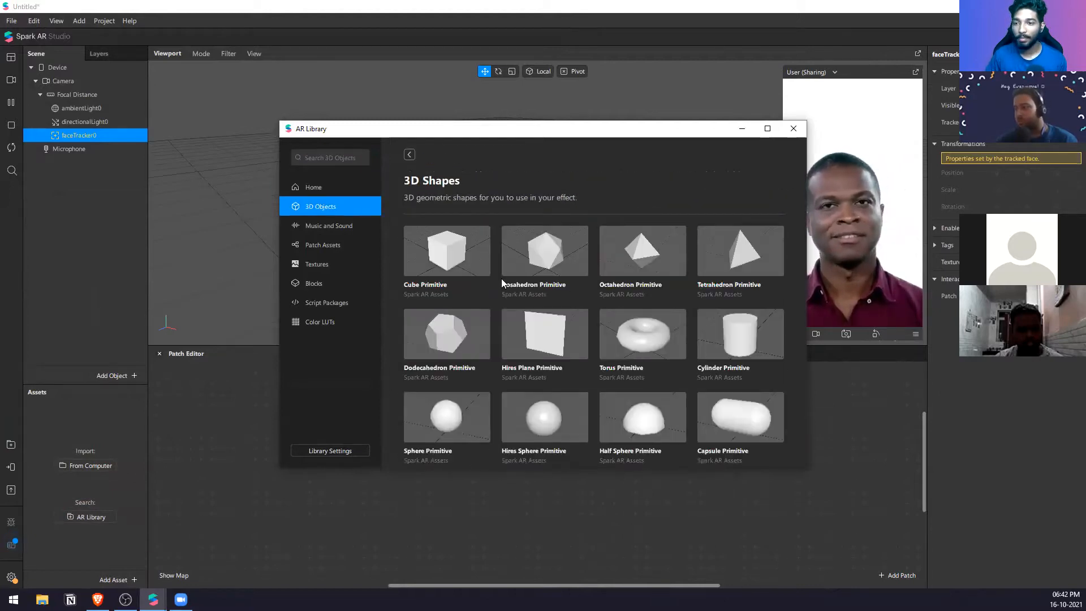
scroll(742, 405, "down", 2)
scroll(741, 413, "down", 2)
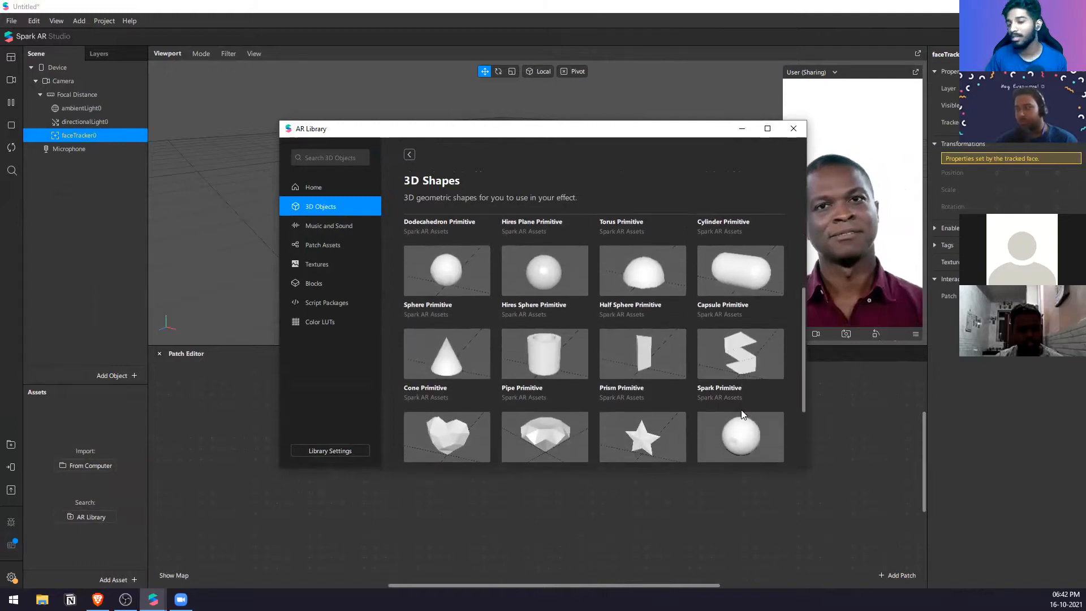
left_click(749, 367)
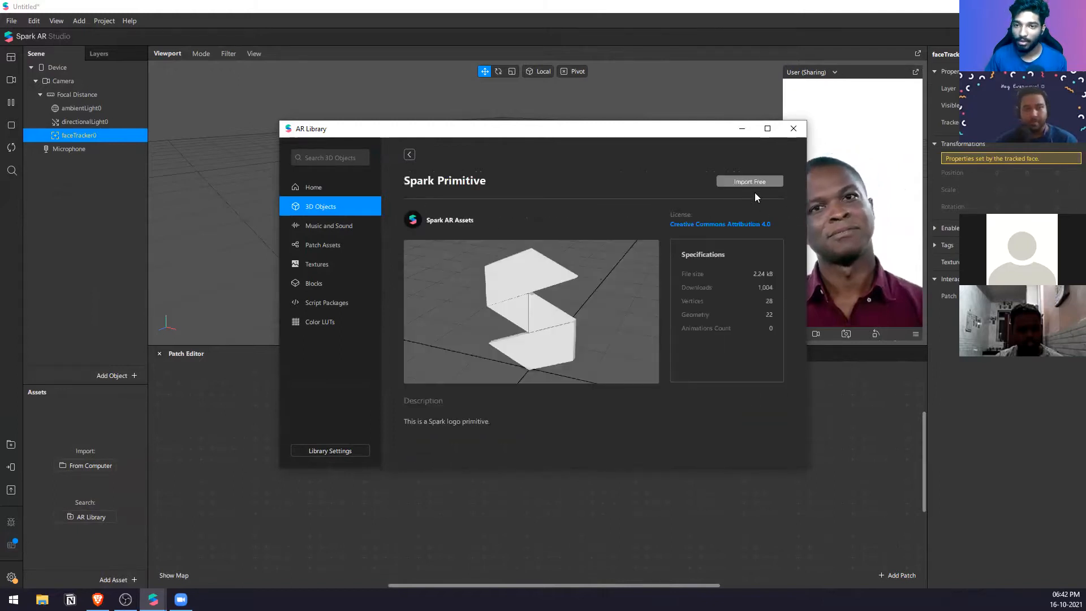
left_click(751, 177)
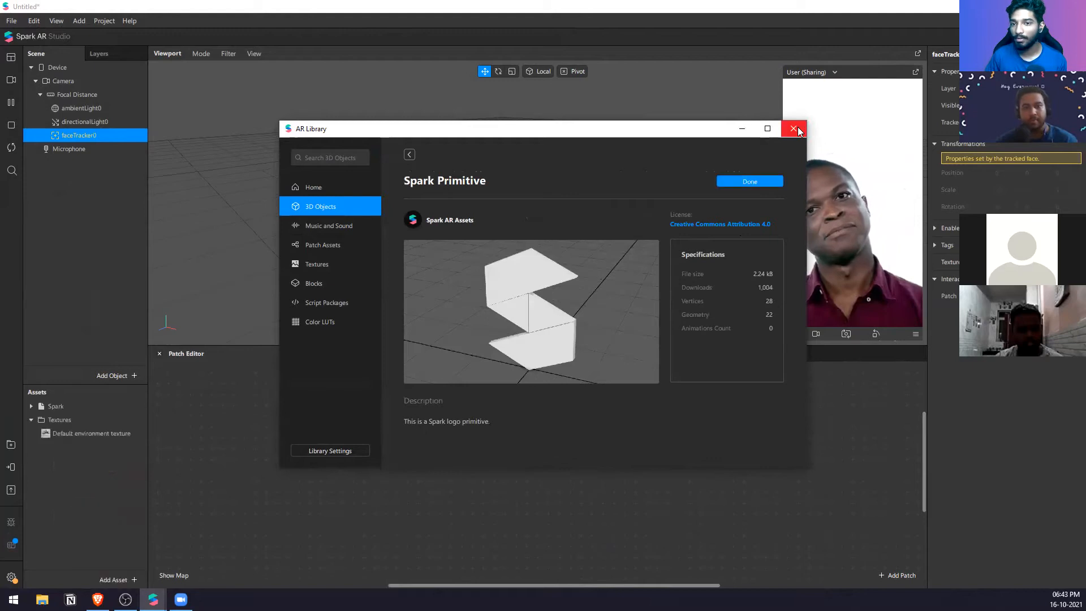
left_click(793, 129)
Step: Add the imported Spark object to the scene and nest it under faceTracker0
left_click_drag(65, 407, 98, 218)
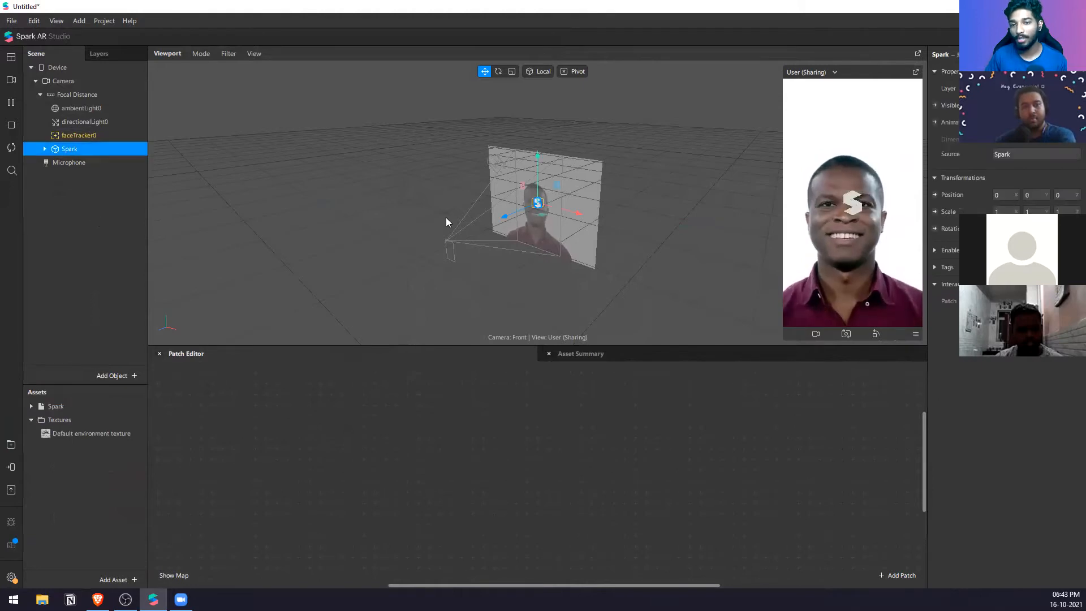
scroll(558, 202, "up", 6)
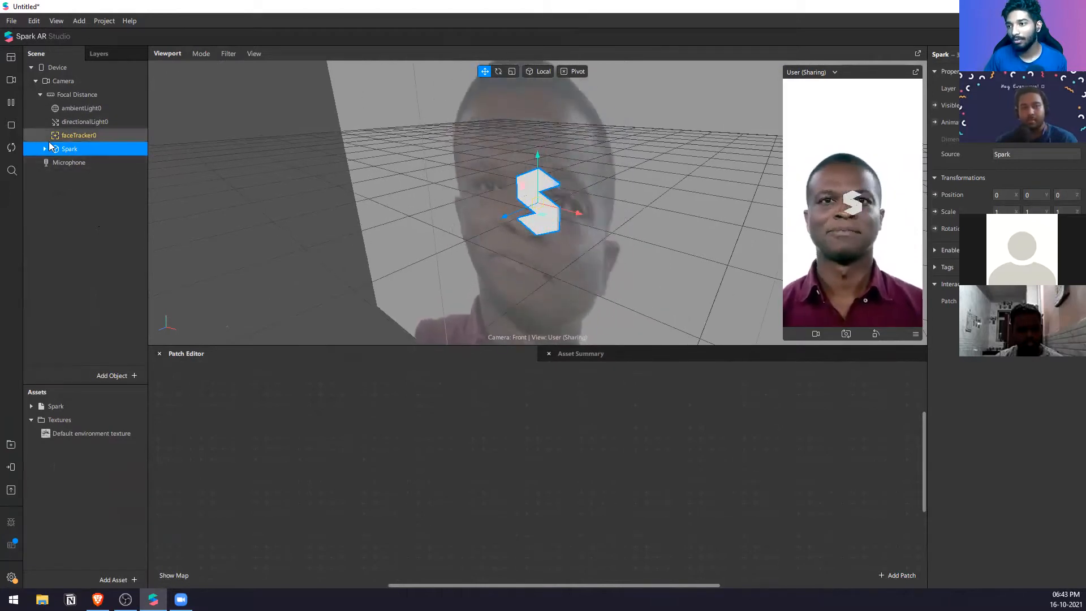
left_click(73, 141)
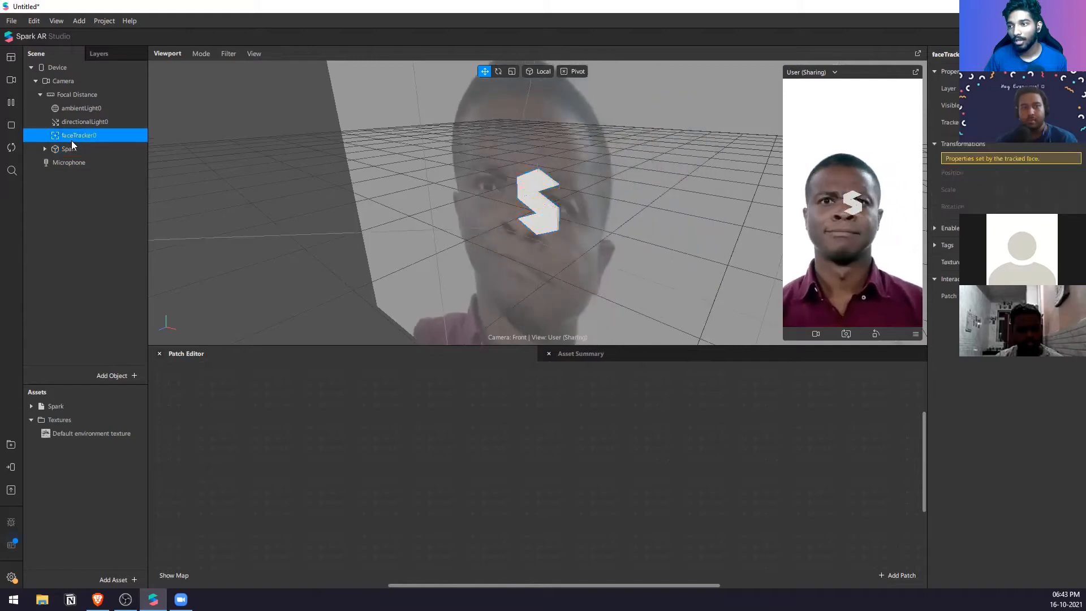
left_click(77, 148)
left_click(77, 136)
mouse_move(77, 150)
left_mouse_down()
mouse_move(66, 150)
mouse_move(78, 139)
left_mouse_up()
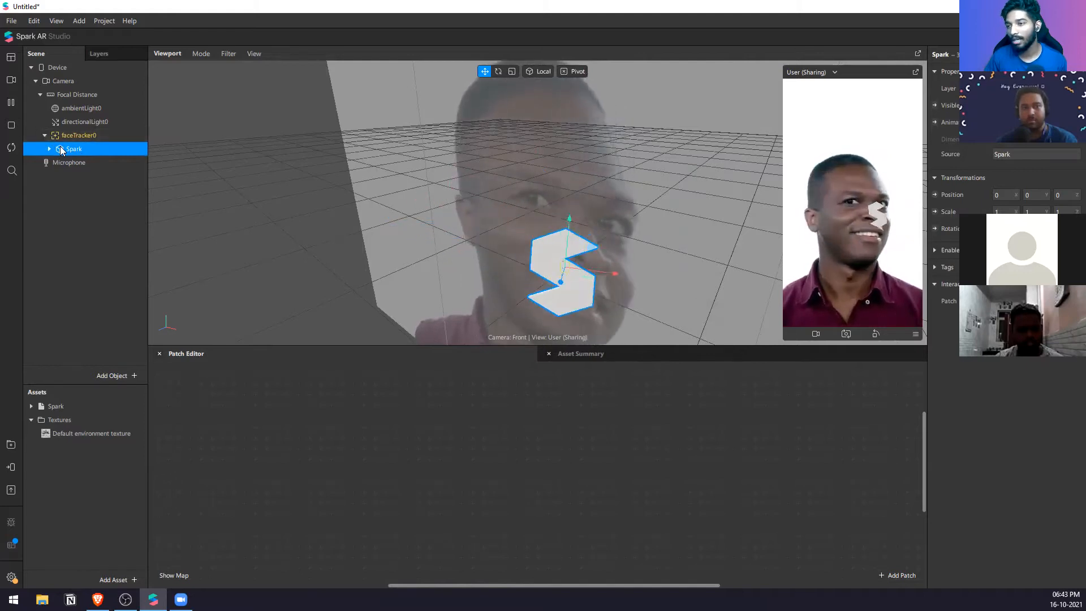
left_click(45, 135)
left_click(45, 136)
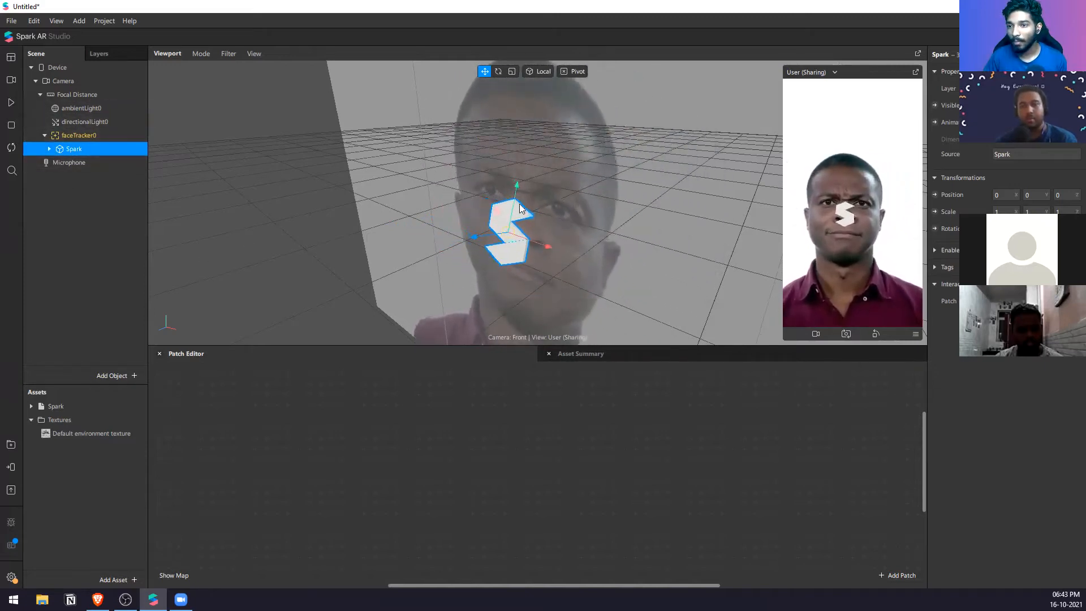
Step: Try moving the Spark object to the side of the face and above the head, and undo these moves
mouse_move(530, 170)
left_mouse_down()
mouse_move(535, 128)
mouse_move(520, 254)
mouse_move(525, 191)
left_mouse_up()
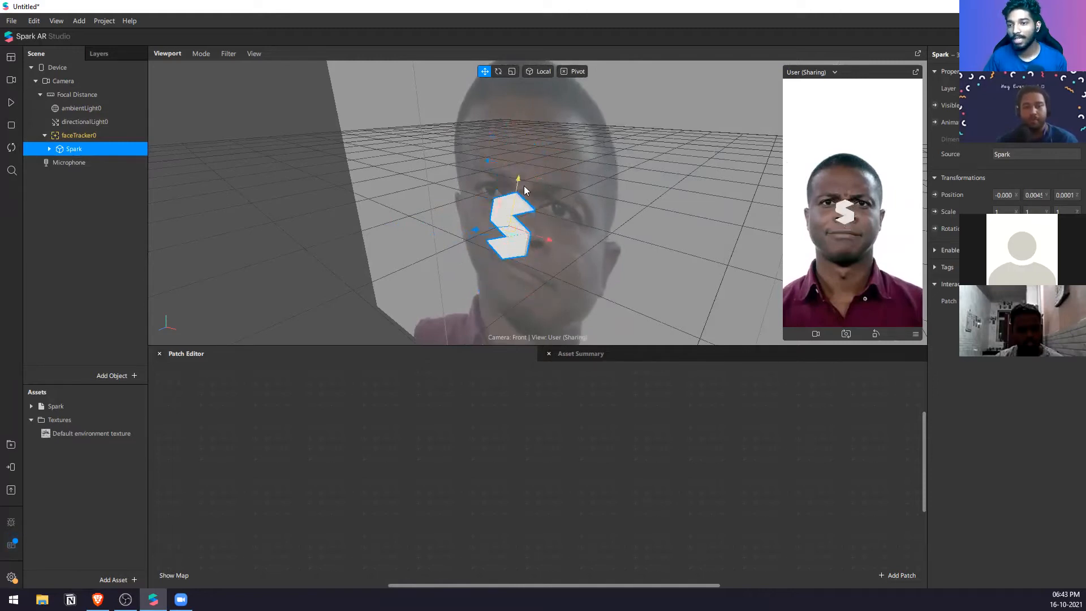
left_click_drag(541, 250, 655, 266)
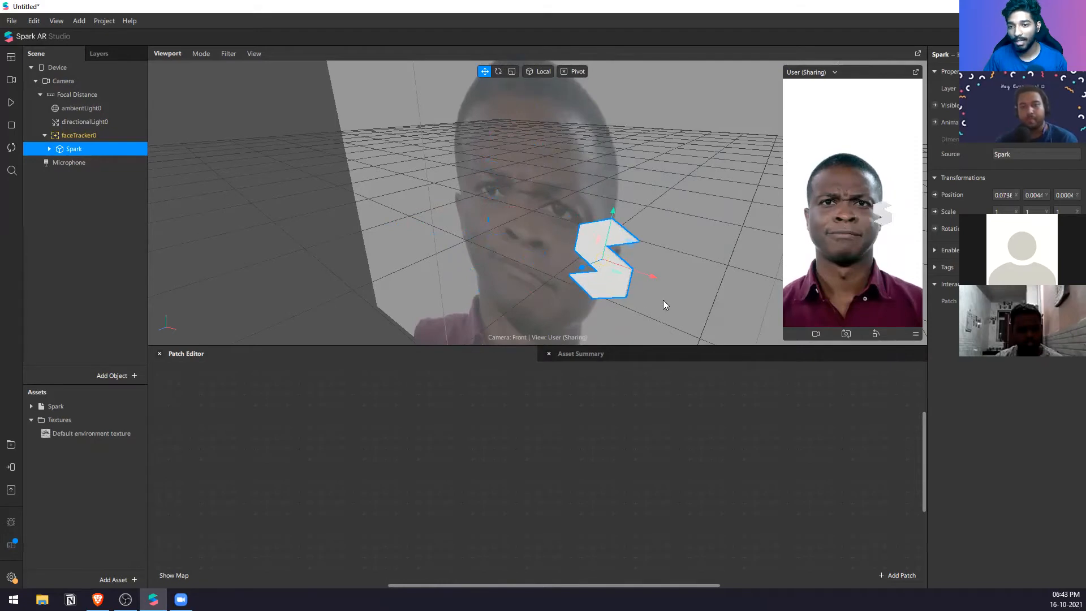
left_click_drag(612, 229, 544, 104)
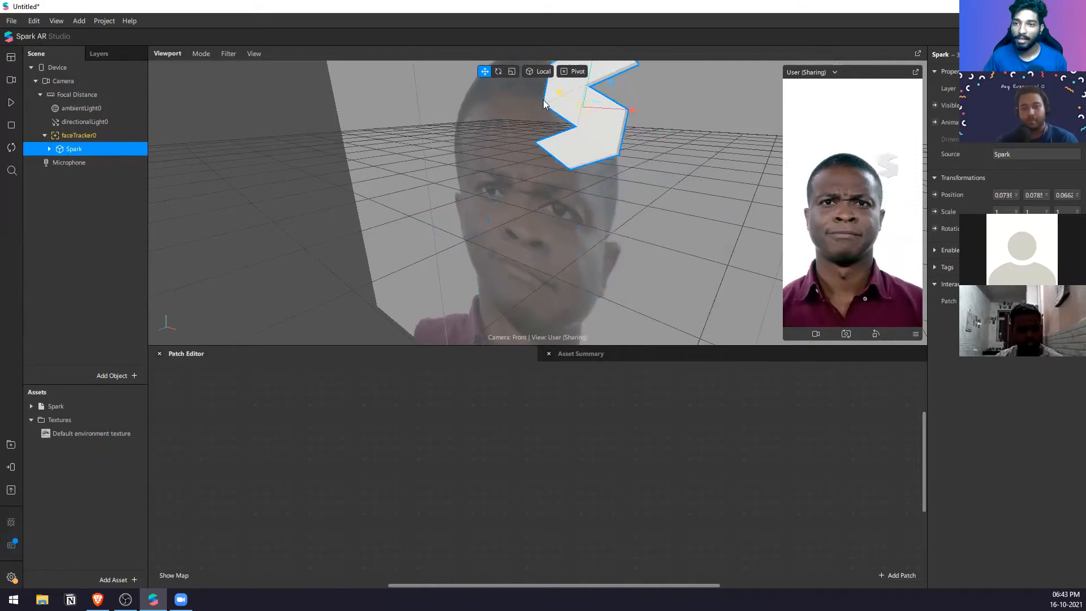
key("ctrl+z")
key("ctrl+z")
key("ctrl+z")
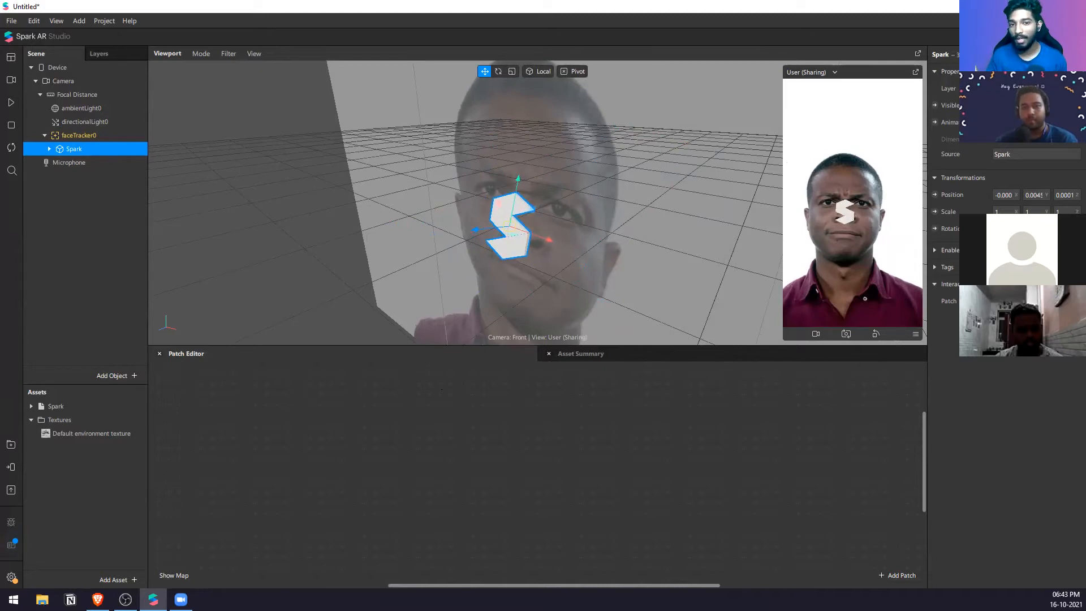
Step: Widen the properties area and set the Spark object's position to X 0, Y 0.15 and Z 0, refining Y to 0.125
left_click_drag(927, 199, 873, 189)
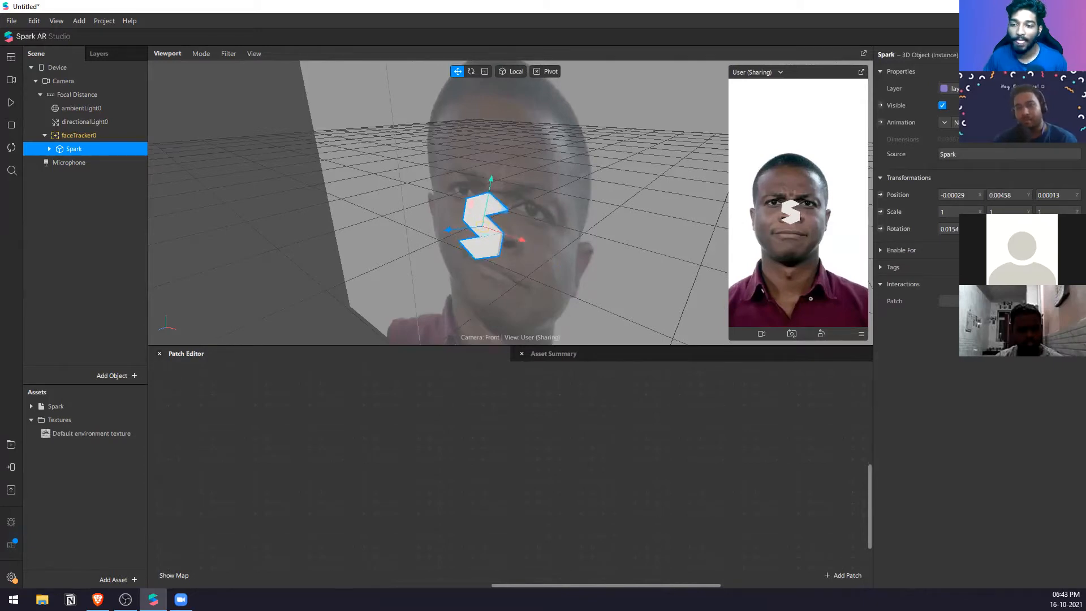
mouse_move(181, 600)
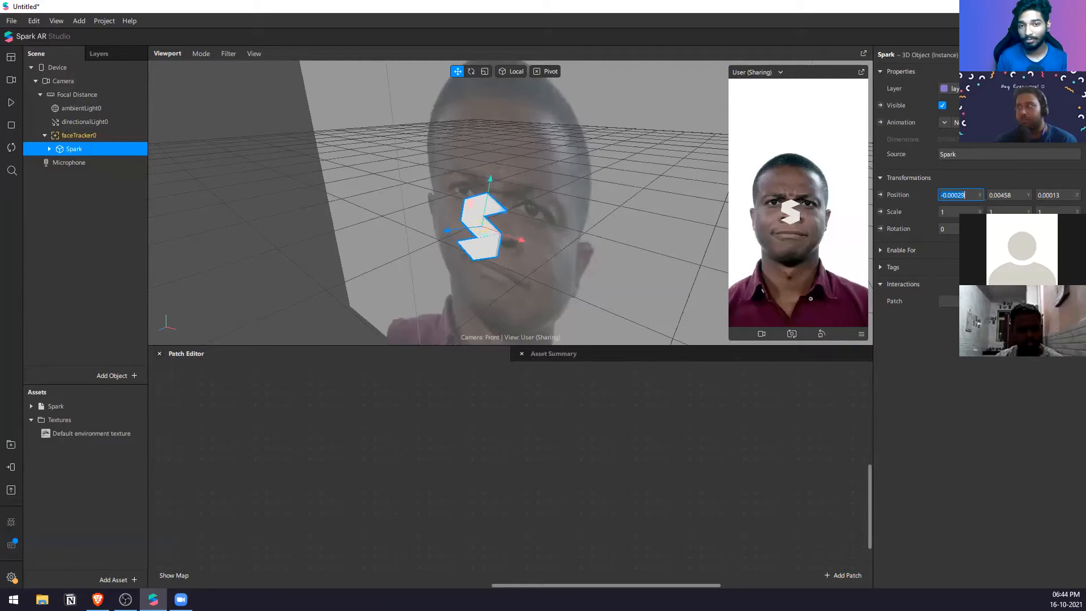
left_click(1072, 194)
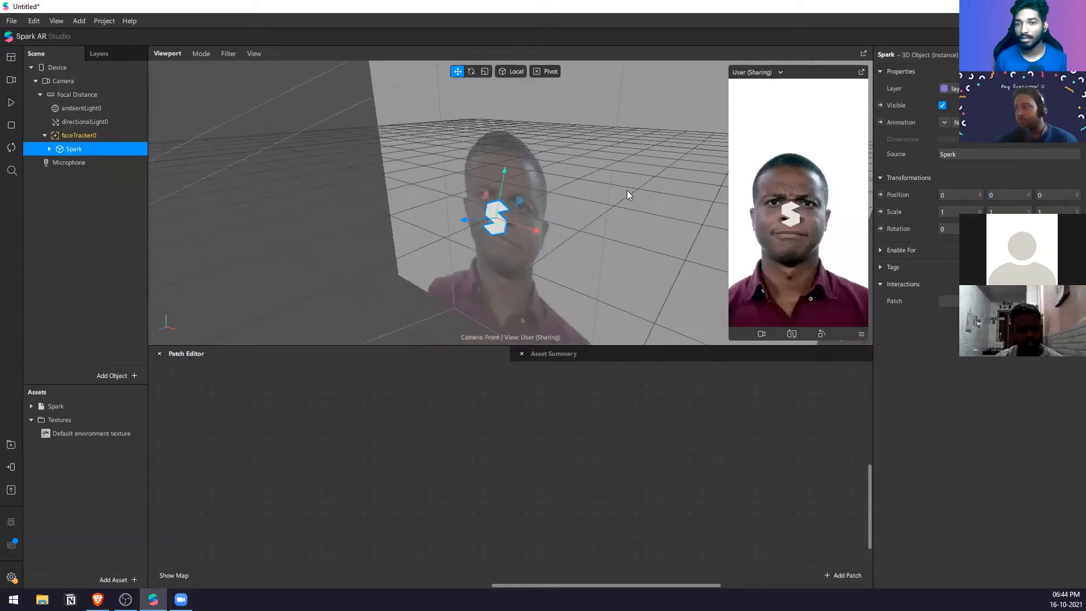
left_click(1004, 199)
type("0.15")
key("Return")
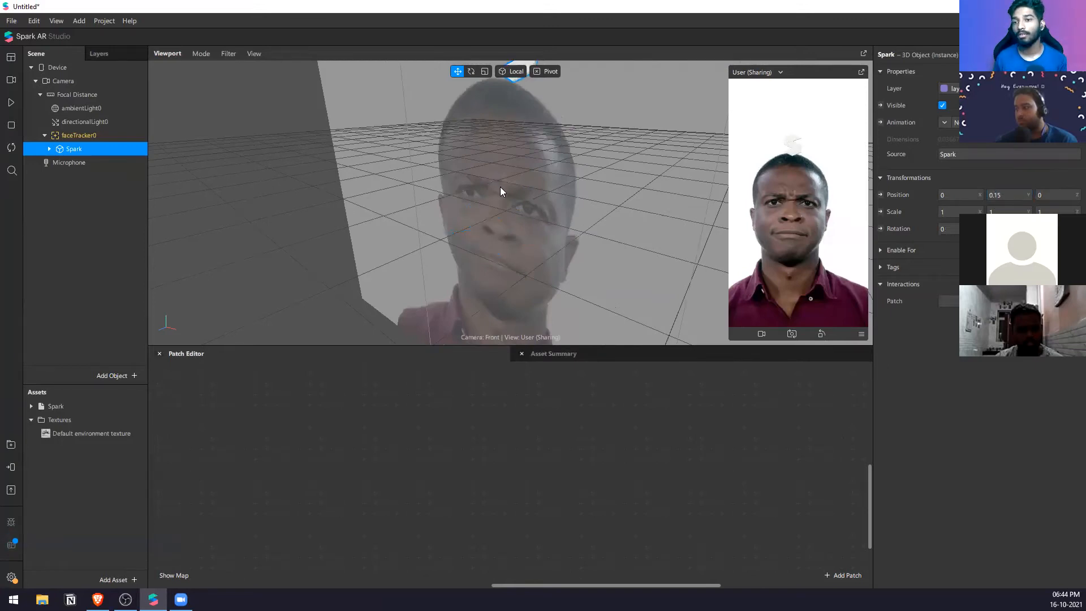
left_click(1009, 199)
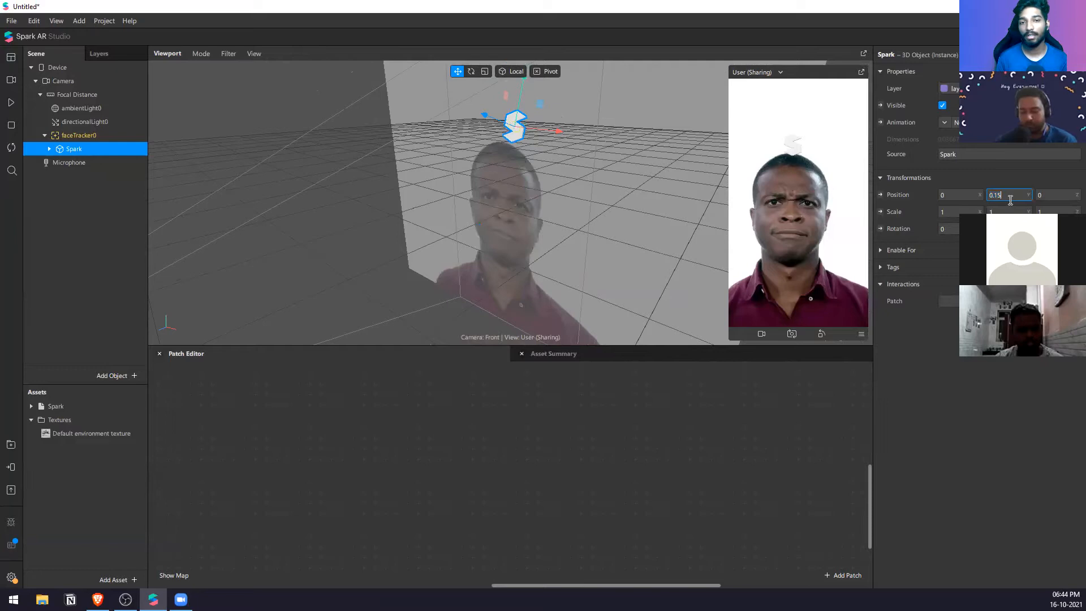
Step: Resume the preview video and check the Tracked Face options of faceTracker0
left_click(15, 105)
left_click(106, 137)
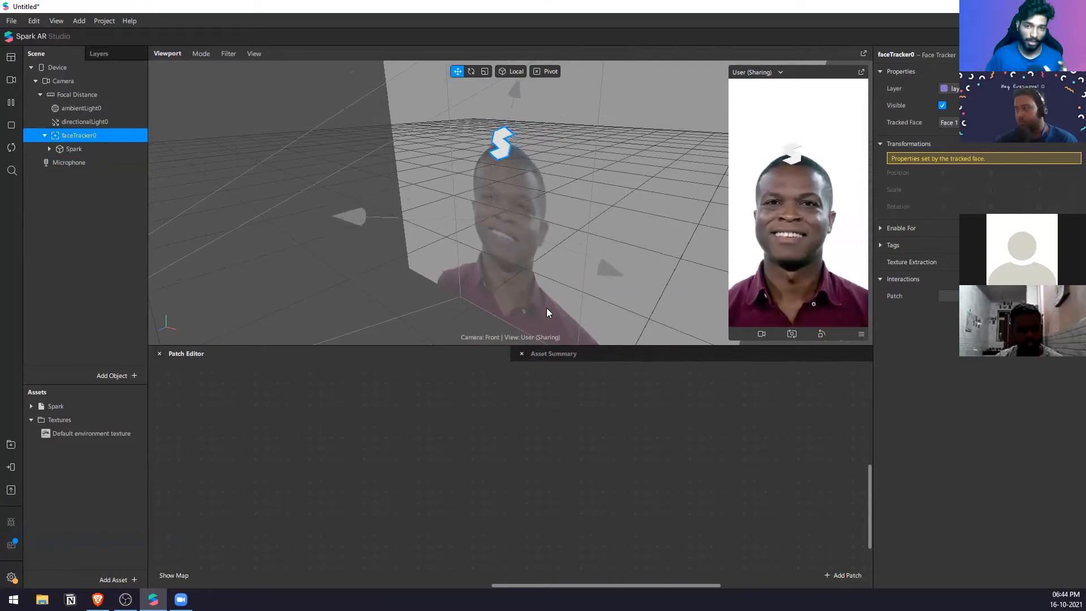
left_click(999, 123)
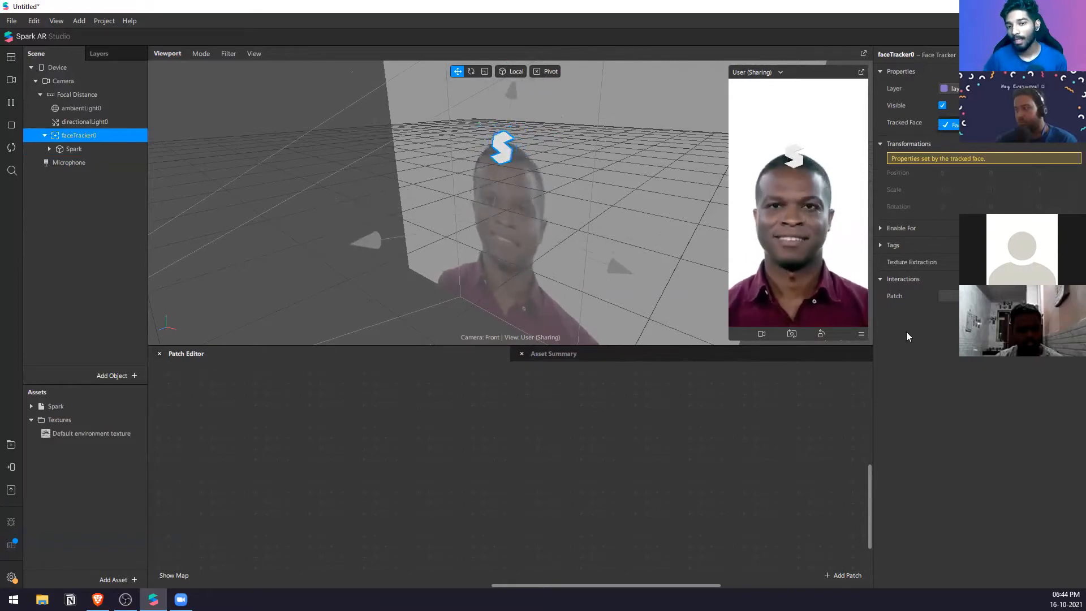
left_click(890, 342)
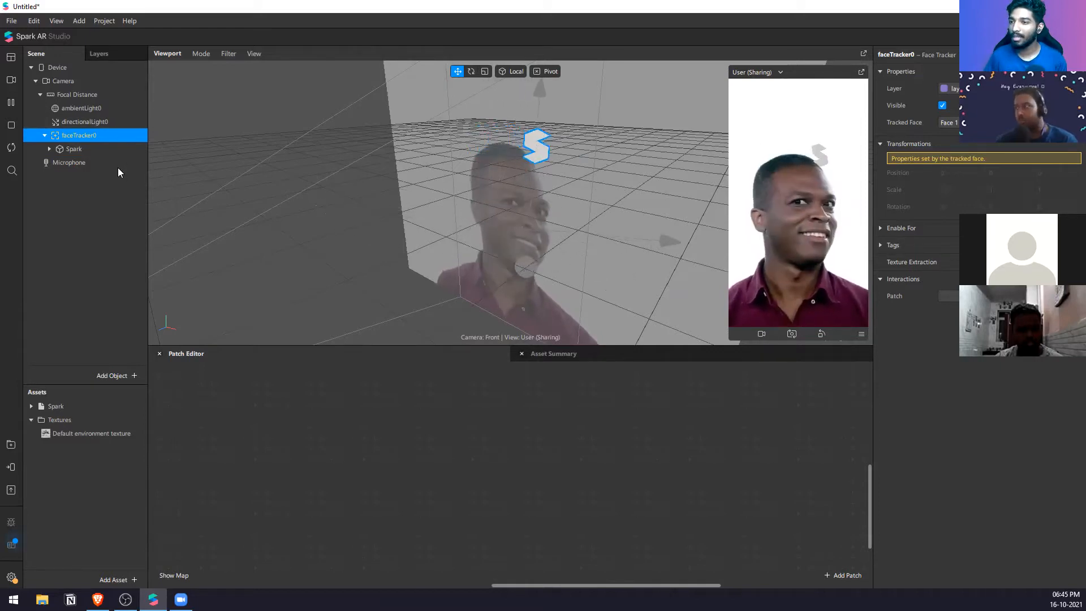
left_click(116, 151)
left_click(119, 137)
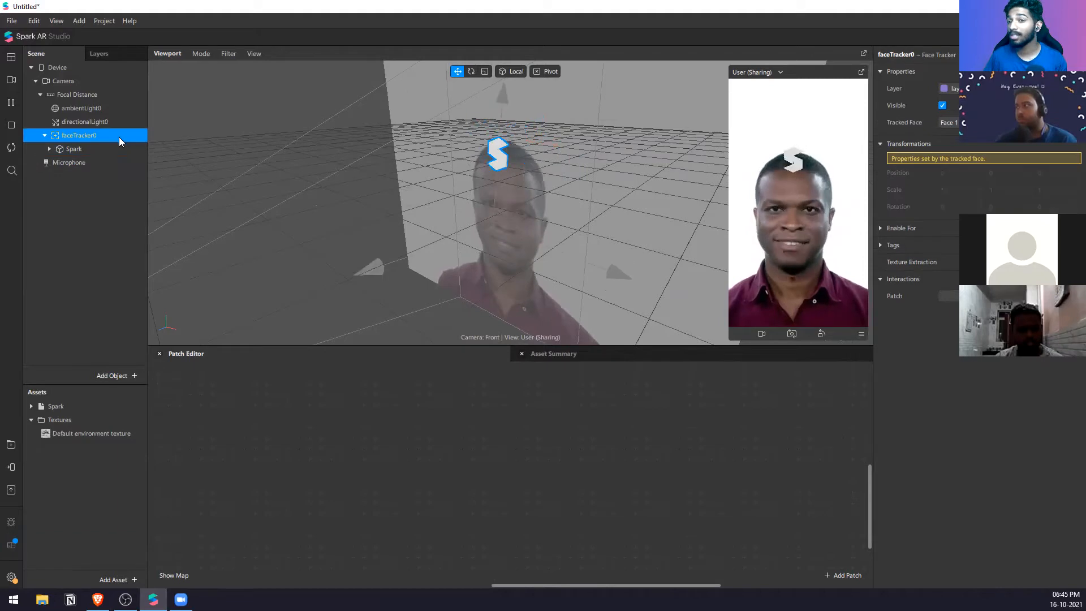
right_click(113, 134)
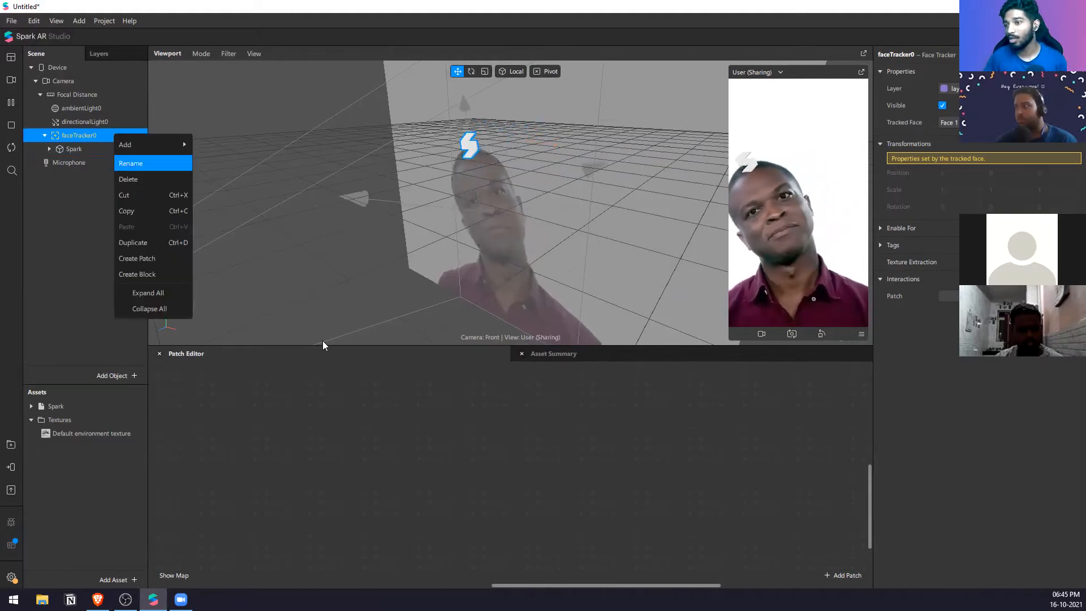
left_click(386, 500)
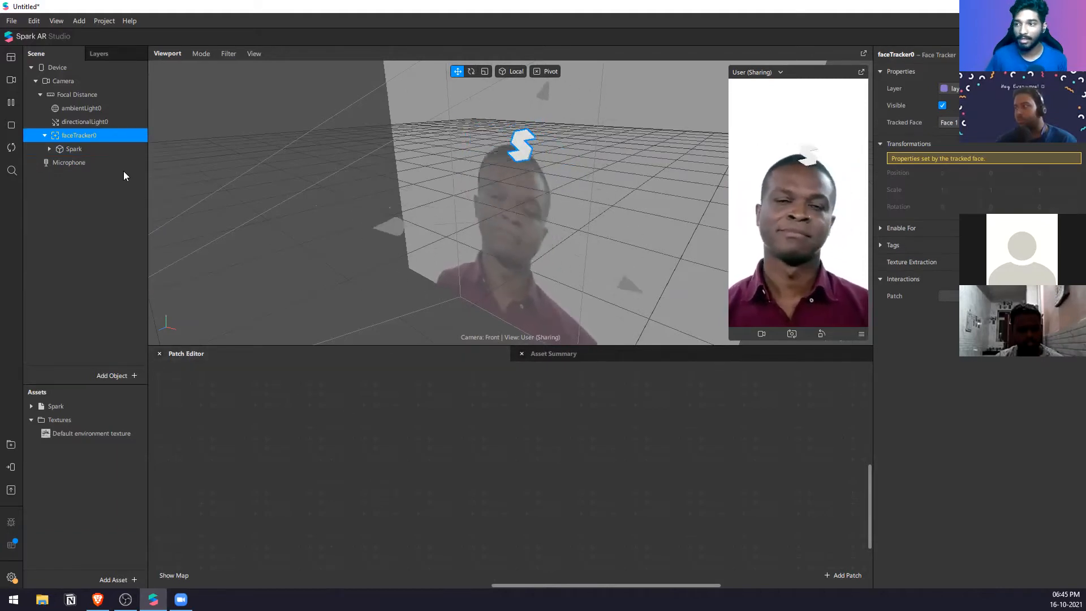
Step: Reset the Spark object's Y position to 0
left_click(124, 150)
double_click(1004, 195)
type("0")
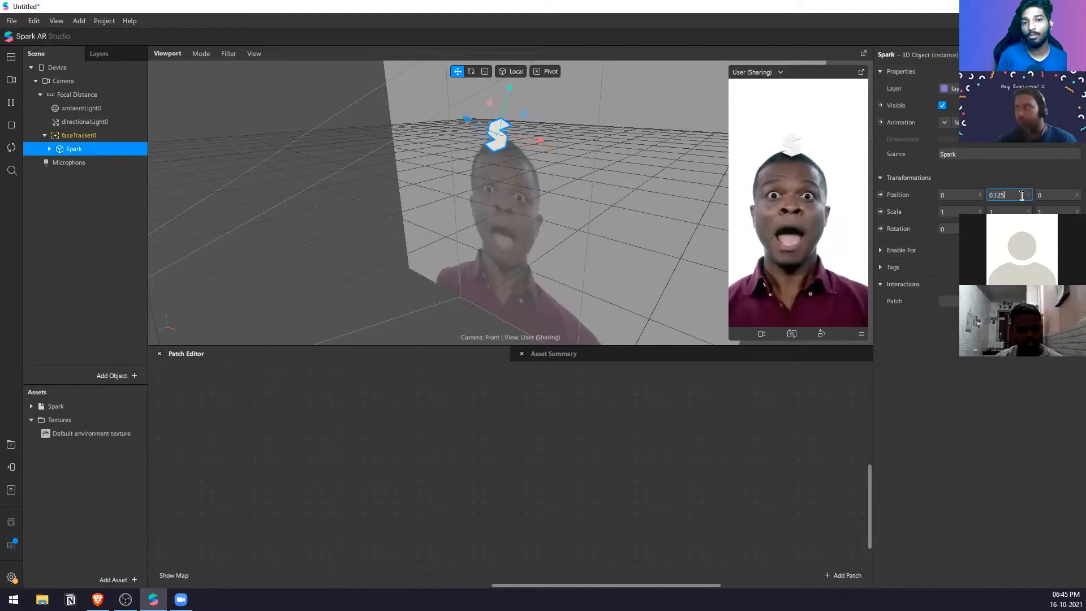
key("Return")
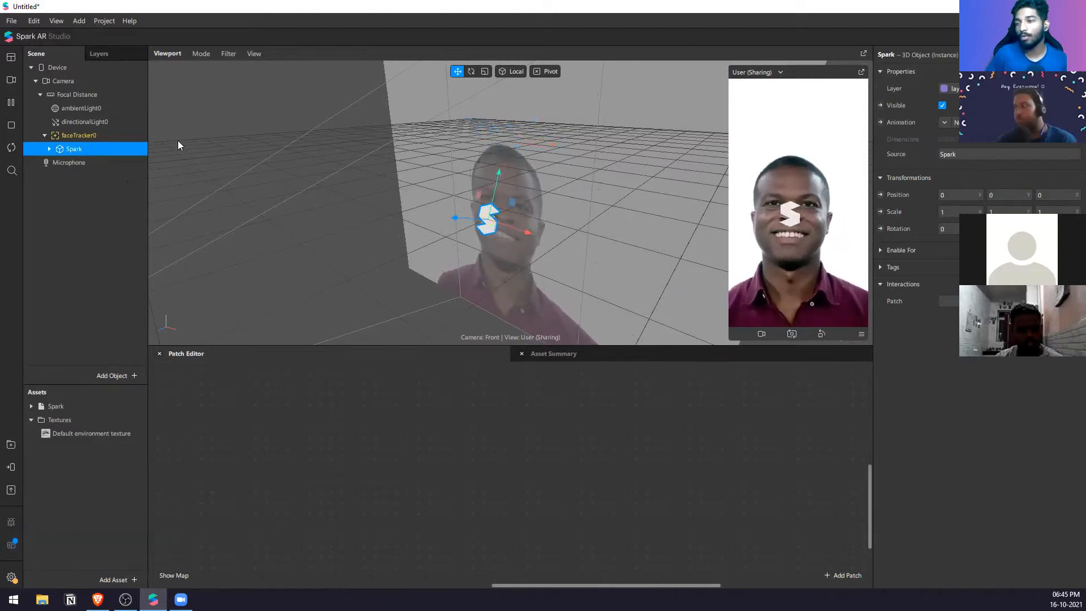
Step: Attach the Spark object to the forehead with the Position On Face action
right_click(101, 148)
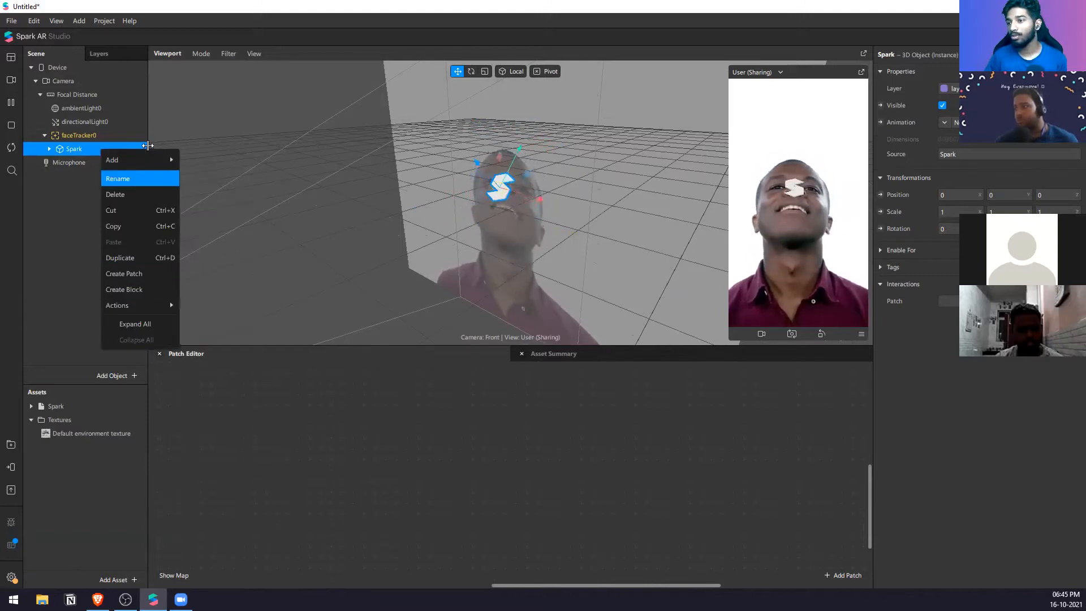
mouse_move(140, 300)
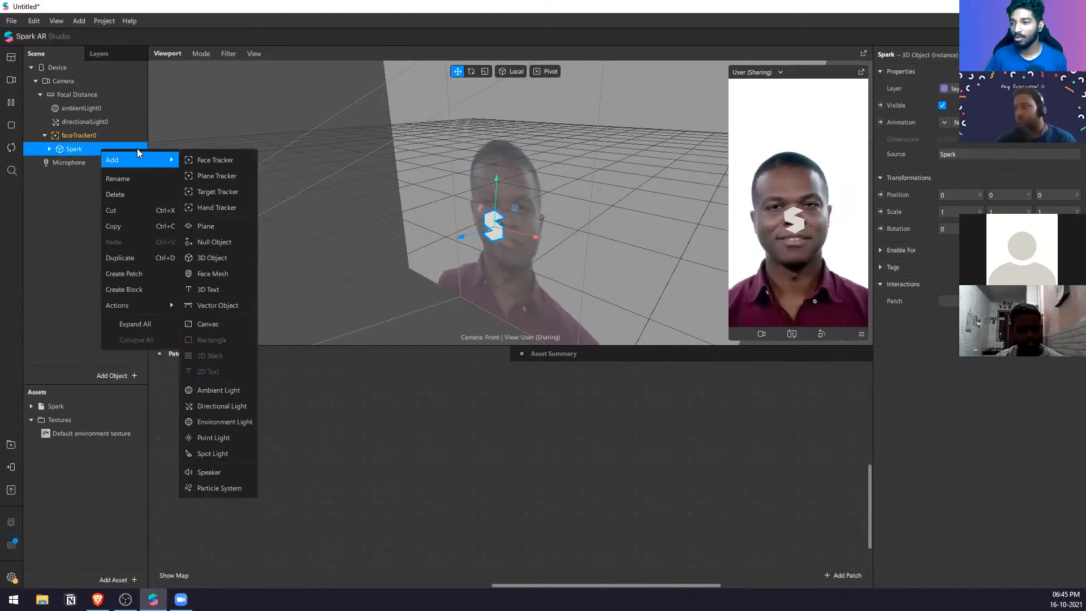
right_click(95, 148)
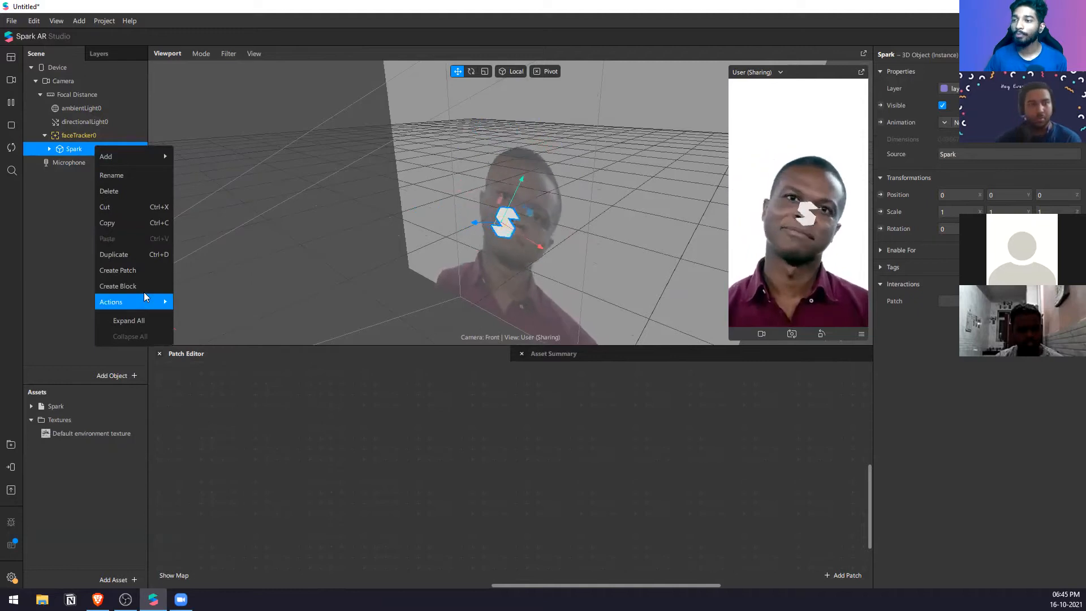
mouse_move(143, 305)
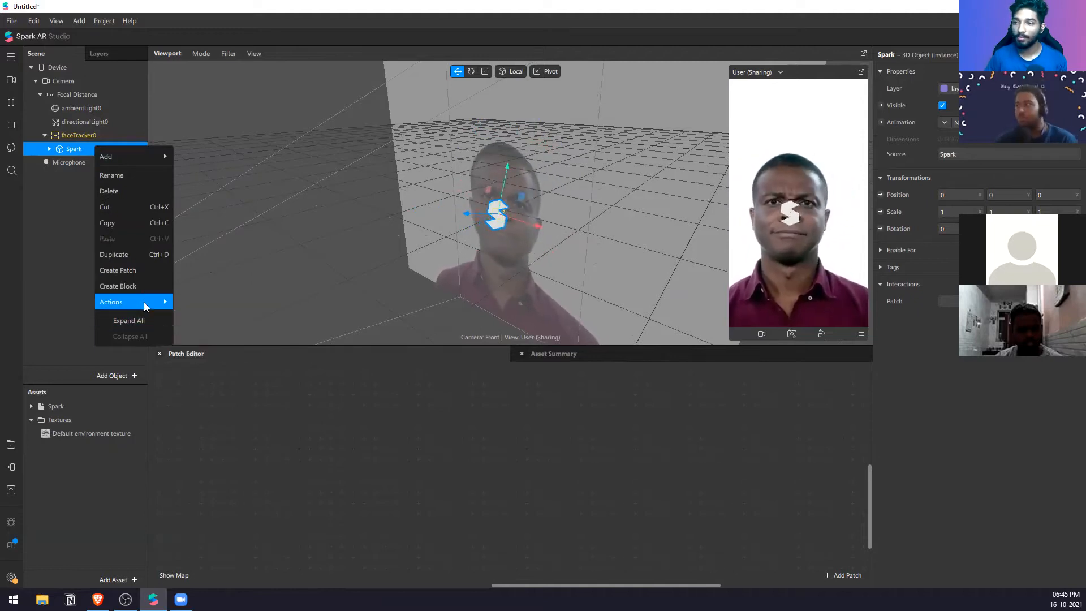
mouse_move(208, 301)
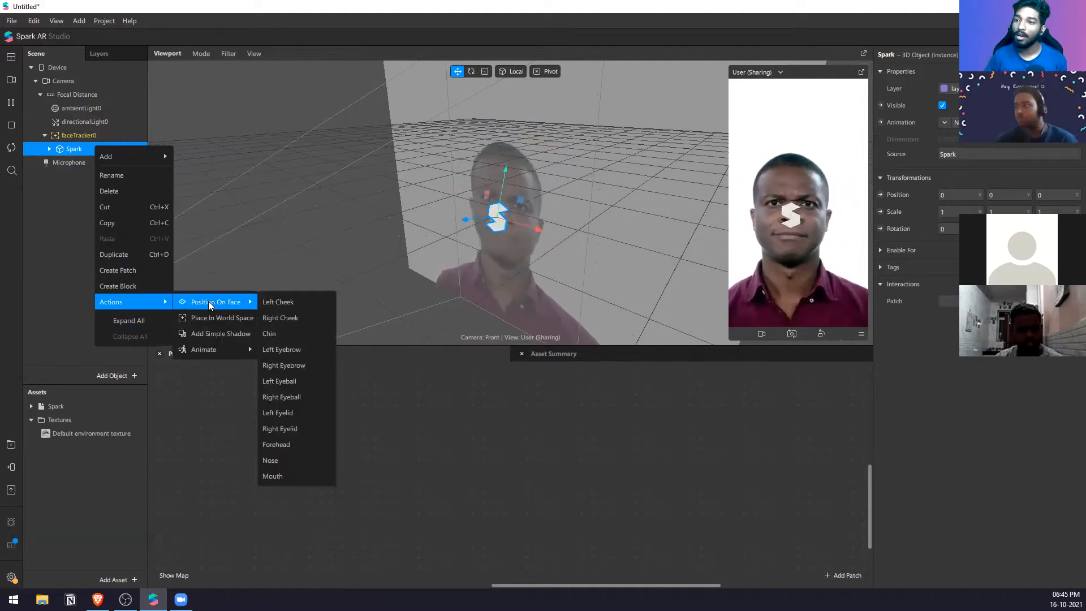
left_click(291, 444)
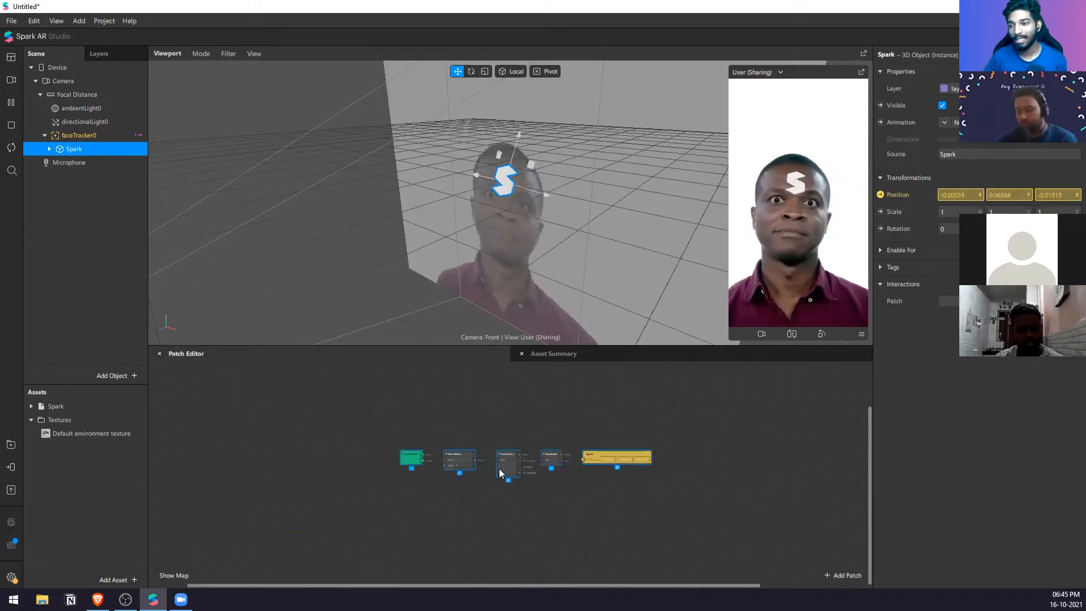
Step: Examine the patch chain driving the Spark object's position and select the Forehead patch
scroll(500, 469, "up", 4)
left_click_drag(485, 522, 169, 382)
left_click(593, 460)
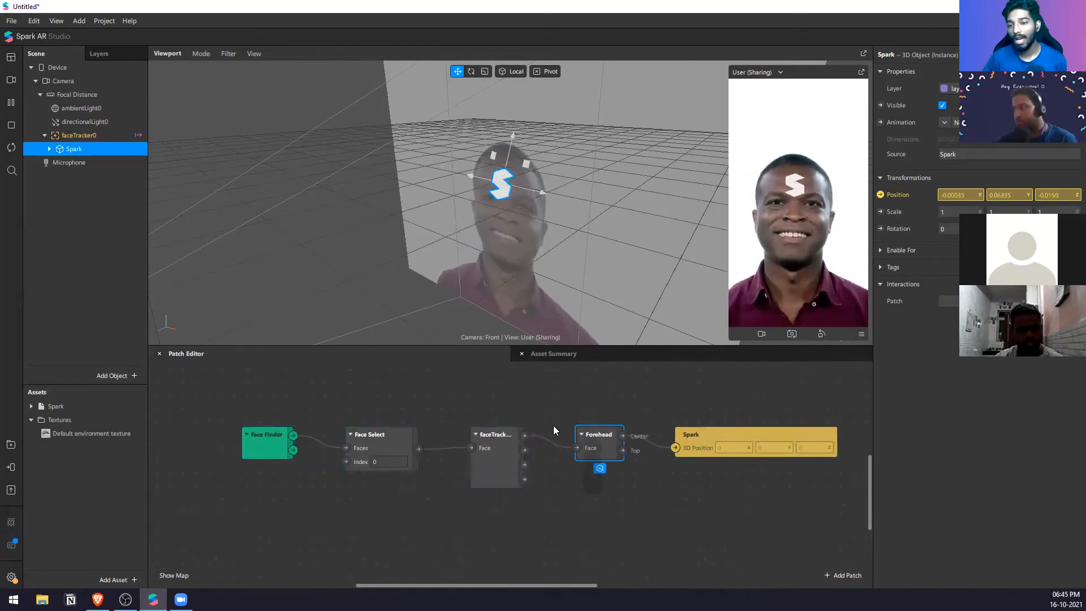
left_click_drag(755, 511, 684, 418)
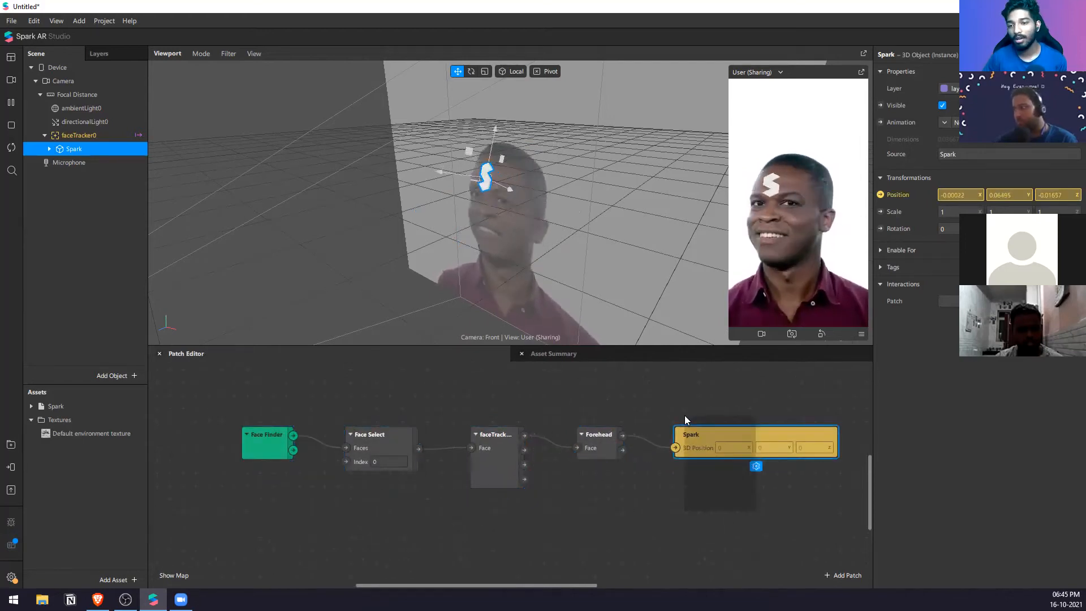
left_click(758, 506)
scroll(475, 448, "down", 1)
scroll(475, 448, "right", 2)
left_click_drag(760, 491, 278, 393)
left_click(665, 511)
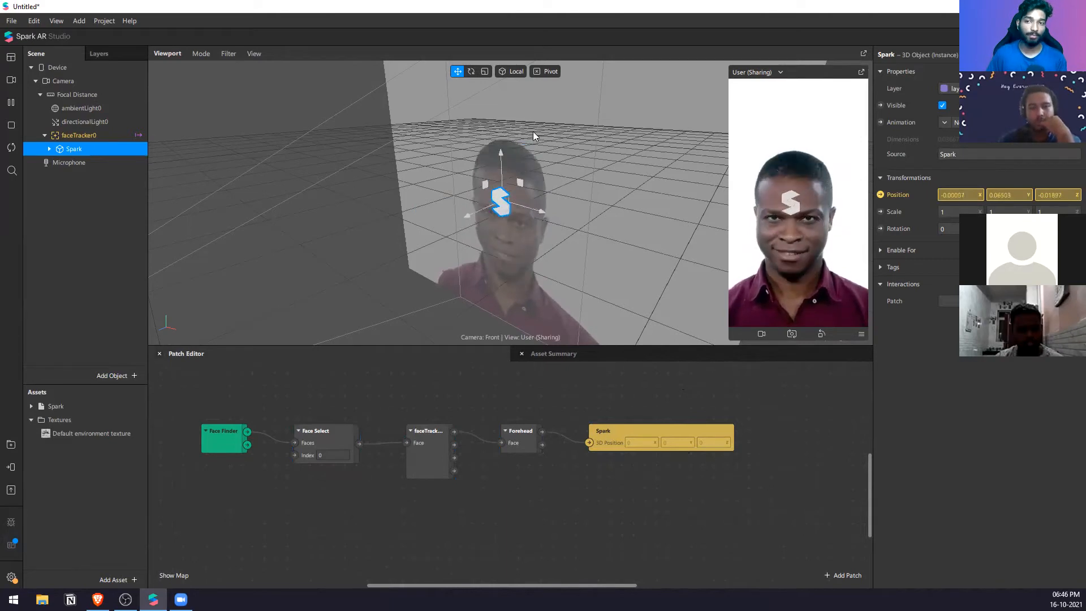
Step: Move the Spark position patch away from the Forehead patch and insert an Add patch
left_click_drag(605, 443, 683, 450)
left_click(623, 483)
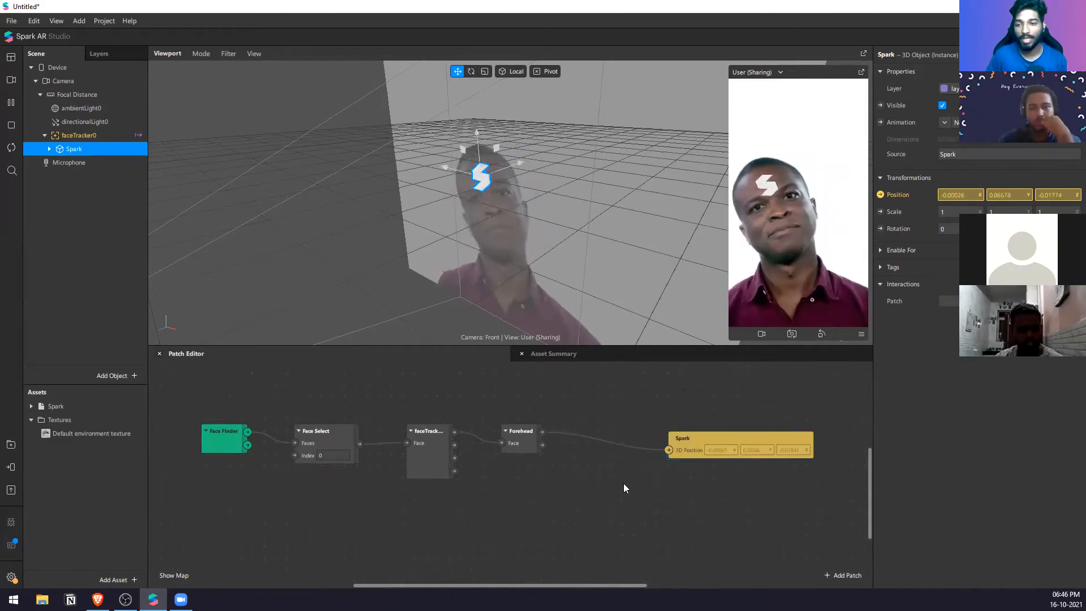
right_click(622, 484)
type("add")
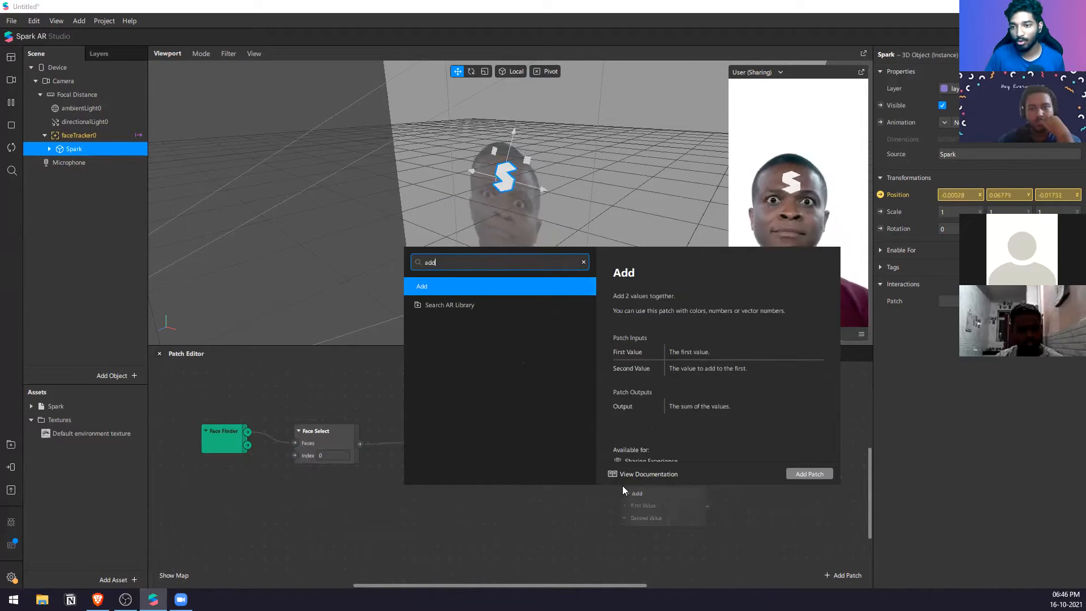
key("Return")
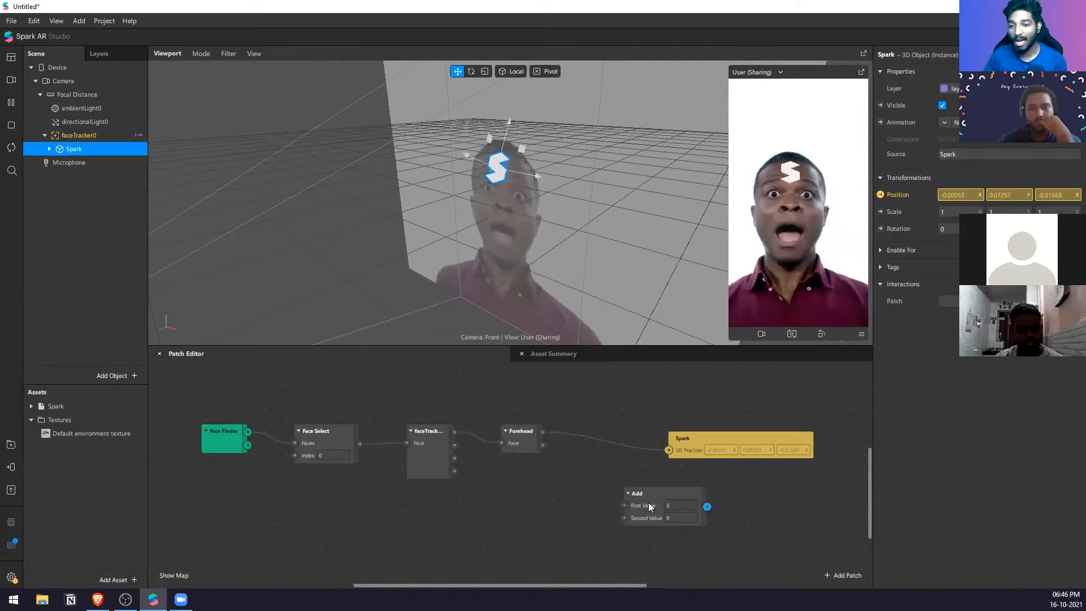
left_click(672, 505)
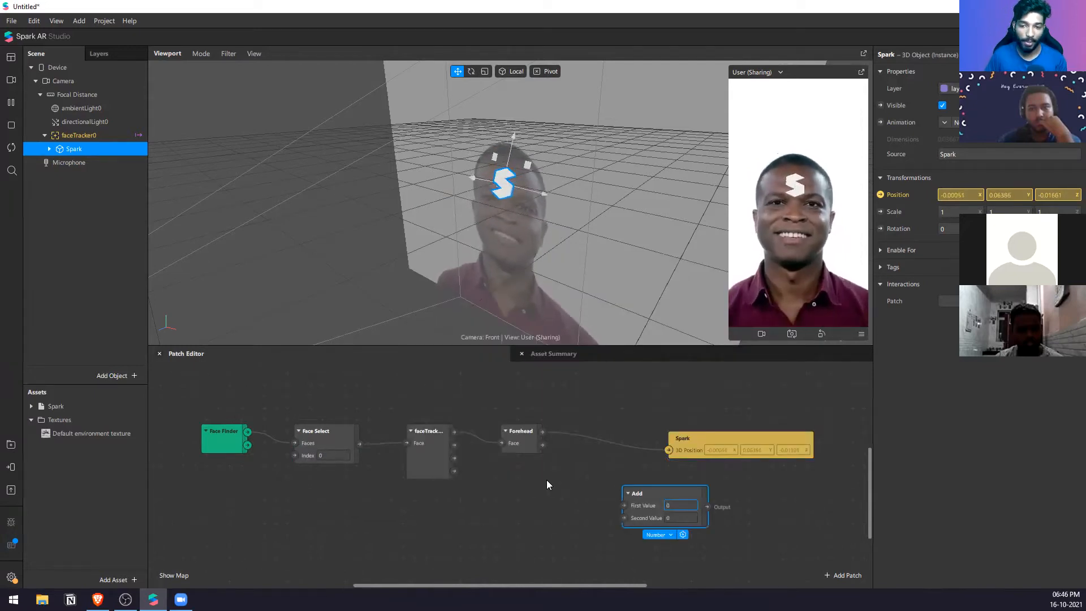
Step: Route the Forehead patch's Center output through the Add patch into Spark's 3D Position and line the patches up
right_click(554, 496)
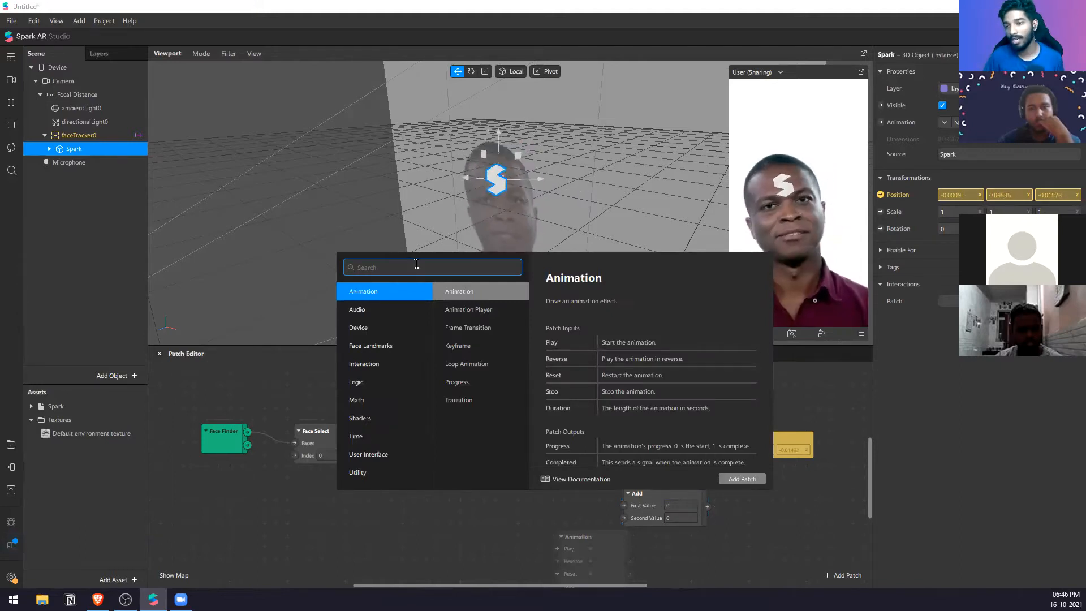
left_click(630, 516)
left_click_drag(629, 516, 561, 498)
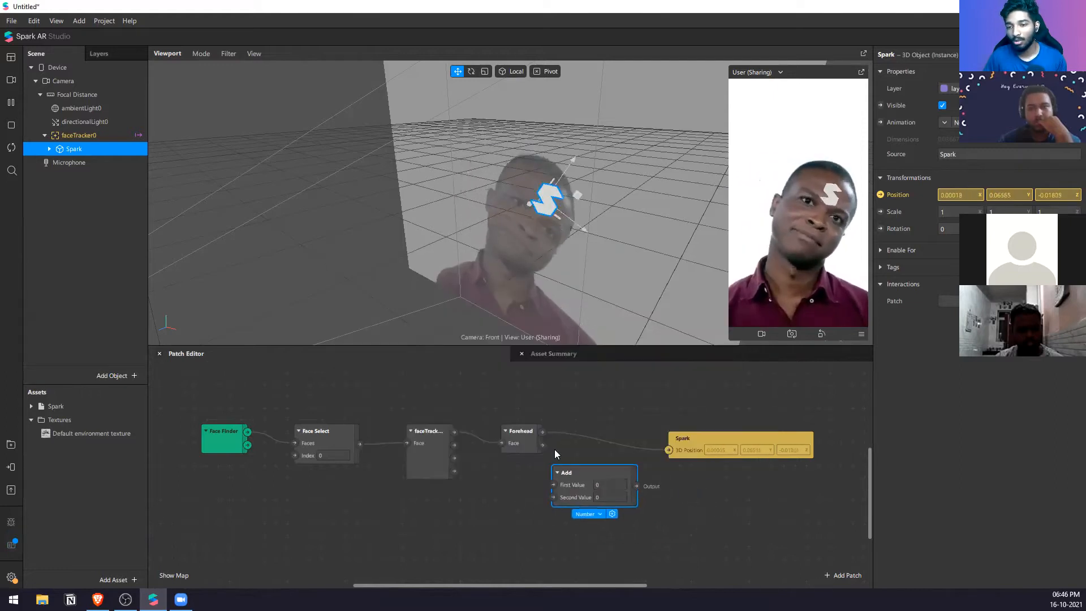
left_click_drag(669, 450, 554, 485)
left_click_drag(637, 485, 668, 450)
left_click_drag(593, 471, 604, 427)
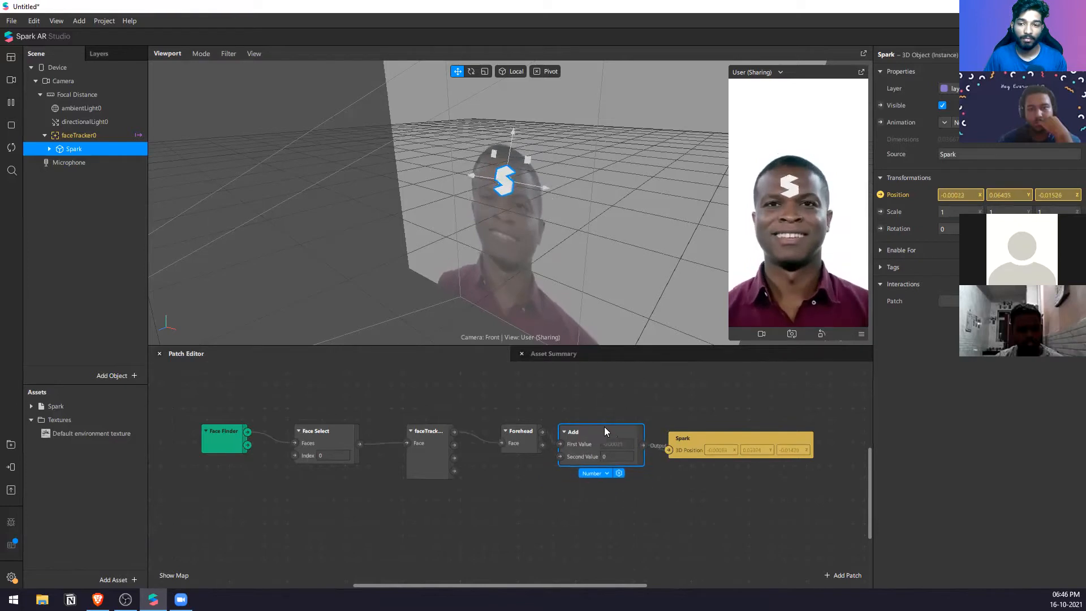
left_click_drag(696, 441, 696, 428)
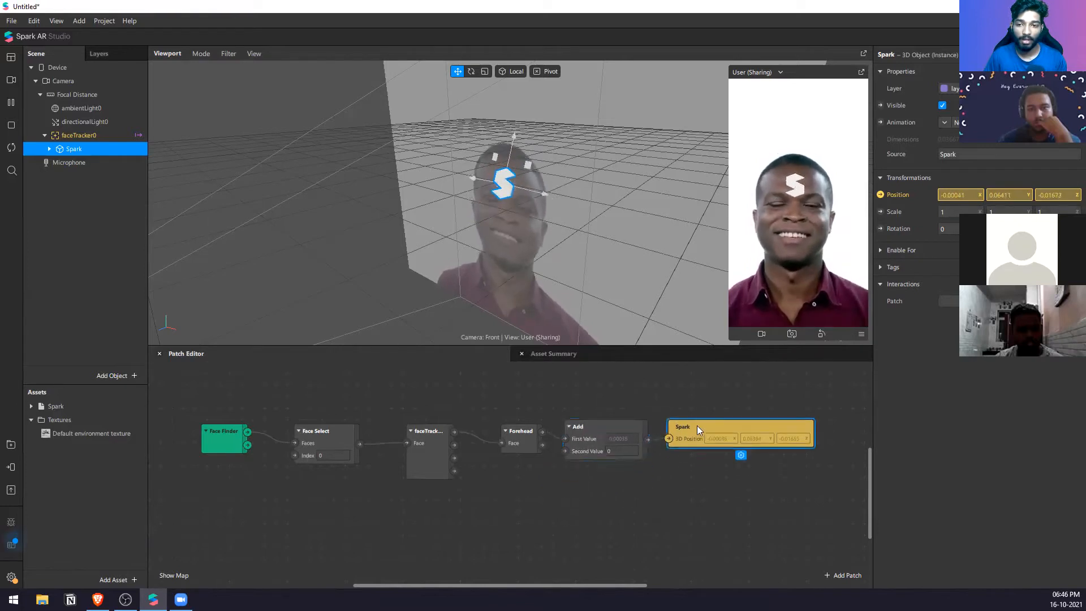
Step: Try a Second Value of 1 in the Add patch, check the object's placement, and delete the Add patch
left_click(622, 452)
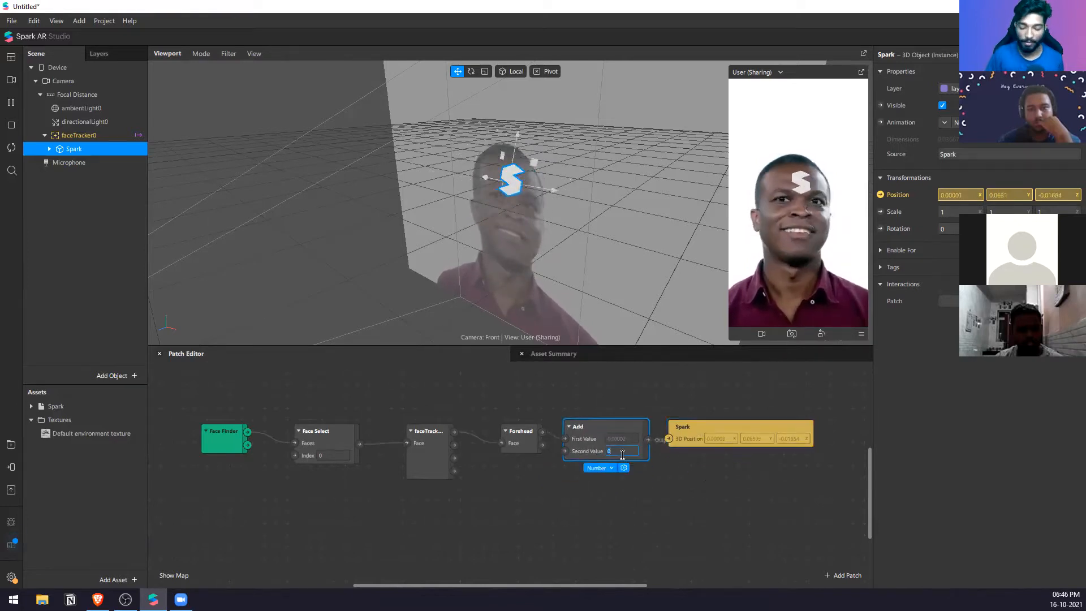
type("1")
key("Return")
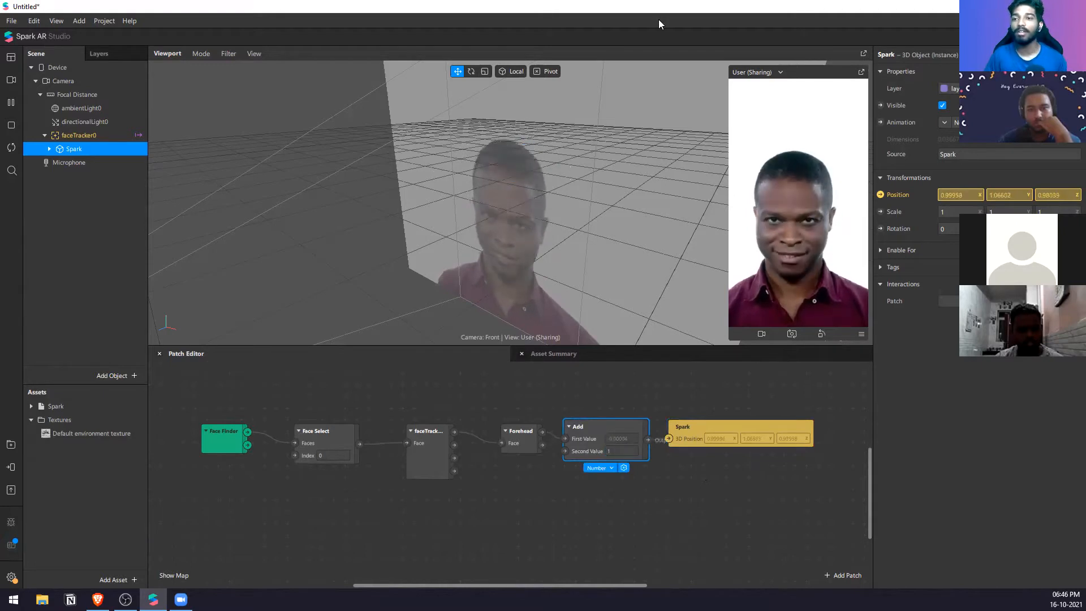
scroll(523, 144, "down", 10)
scroll(522, 159, "up", 4)
scroll(521, 158, "down", 3)
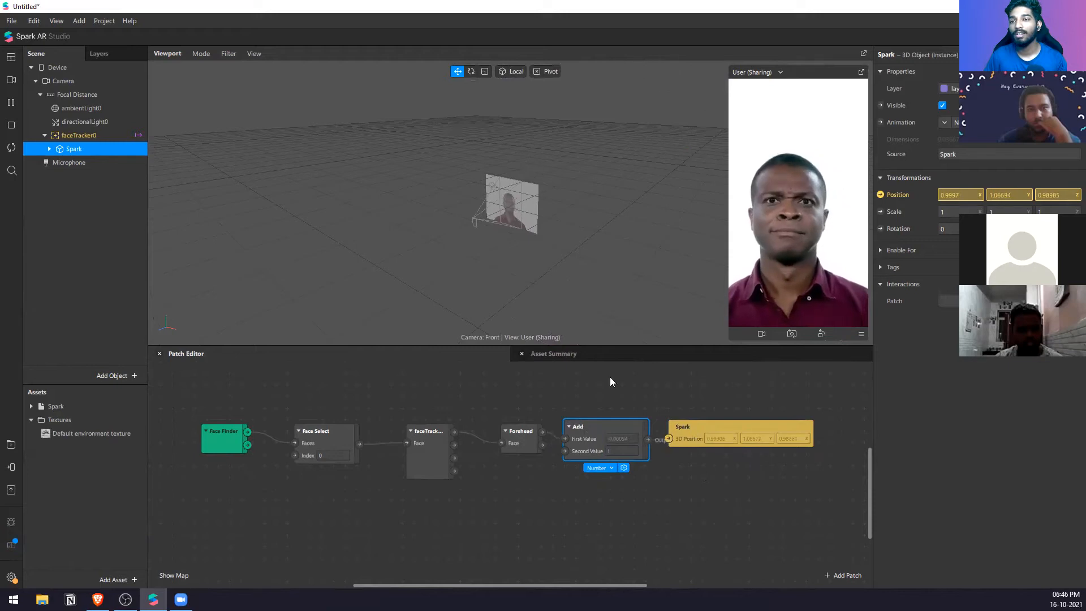
key("Delete")
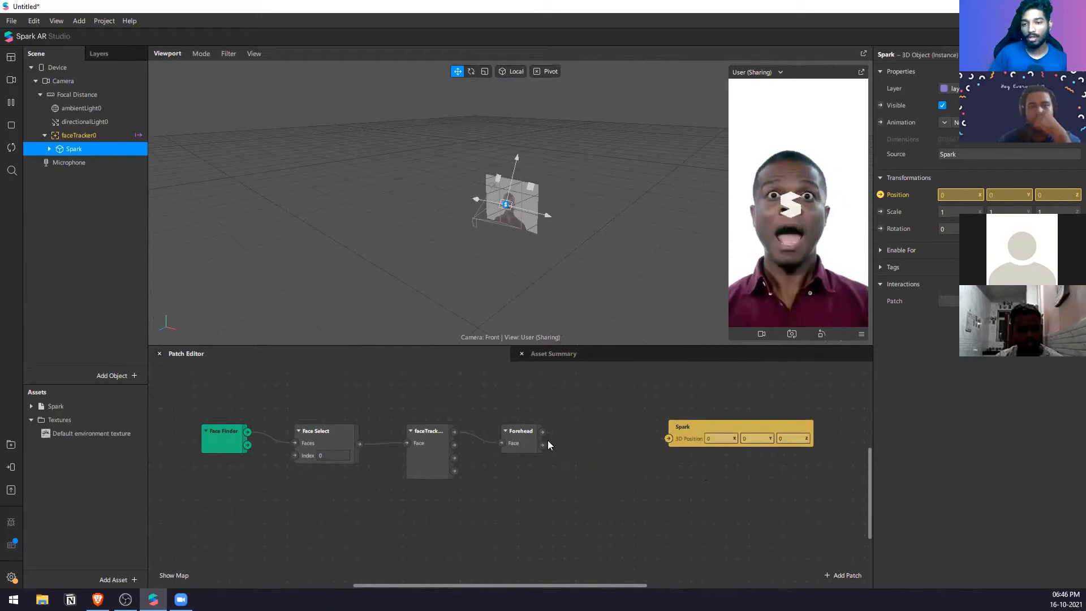
Step: Place an Add patch fed by the Forehead patch's Center output and switch it to three-component vector values
key("ctrl+z")
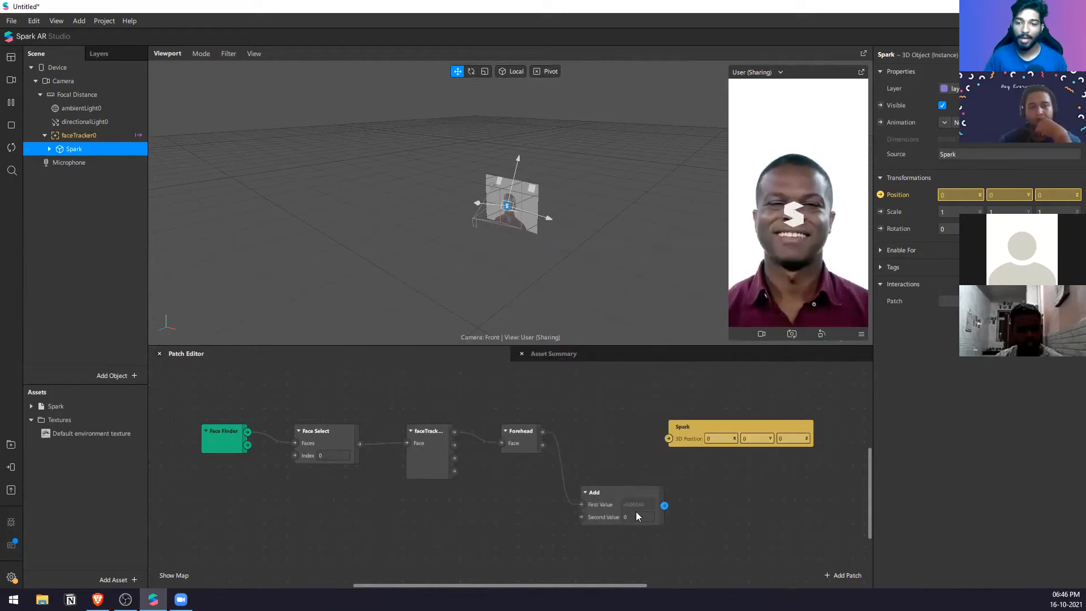
left_click_drag(602, 506, 585, 439)
left_click(614, 534)
left_click(639, 563)
Step: Connect the Add patch's output to Spark's 3D Position and space the two patches out beside the Forehead patch
left_click_drag(743, 428, 802, 440)
left_click_drag(710, 450, 727, 450)
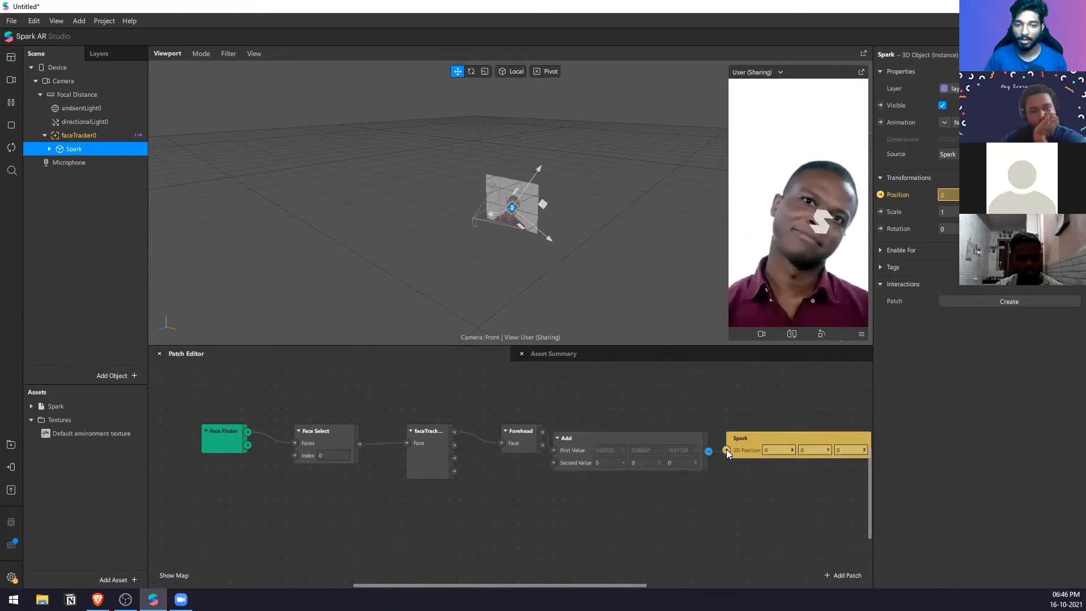
left_click_drag(727, 516, 672, 443)
left_click_drag(674, 436, 683, 430)
left_click(679, 400)
Step: Set the Y component of the Add patch's Second Value to 0.1
left_click(659, 462)
type(".1")
left_click(511, 441)
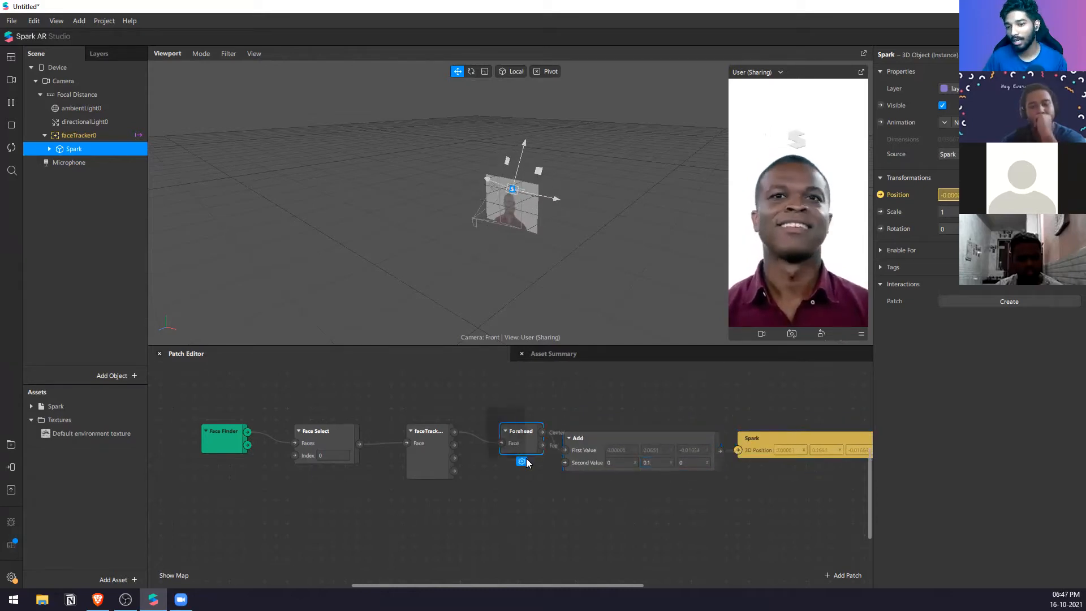
left_click(574, 478)
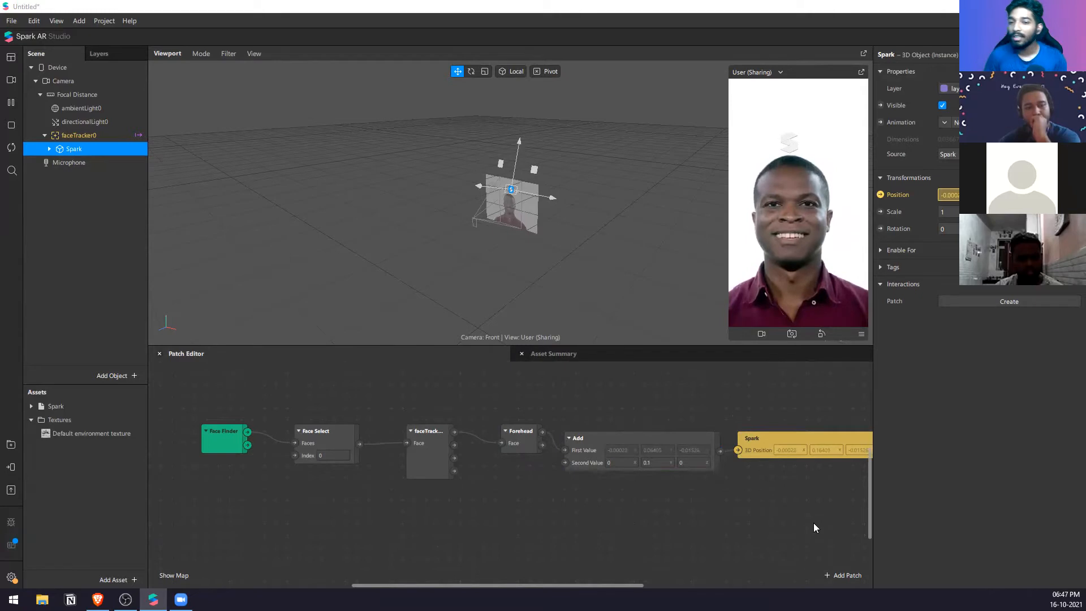
left_click(104, 150)
left_click(104, 150)
left_click(103, 182)
right_click(103, 182)
mouse_move(115, 191)
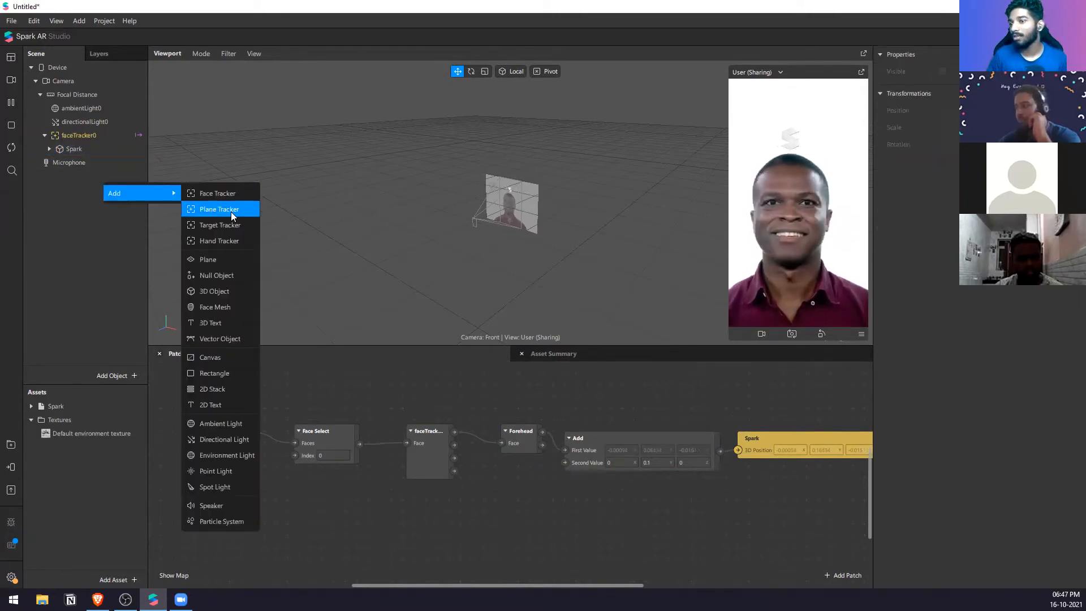
left_click(103, 251)
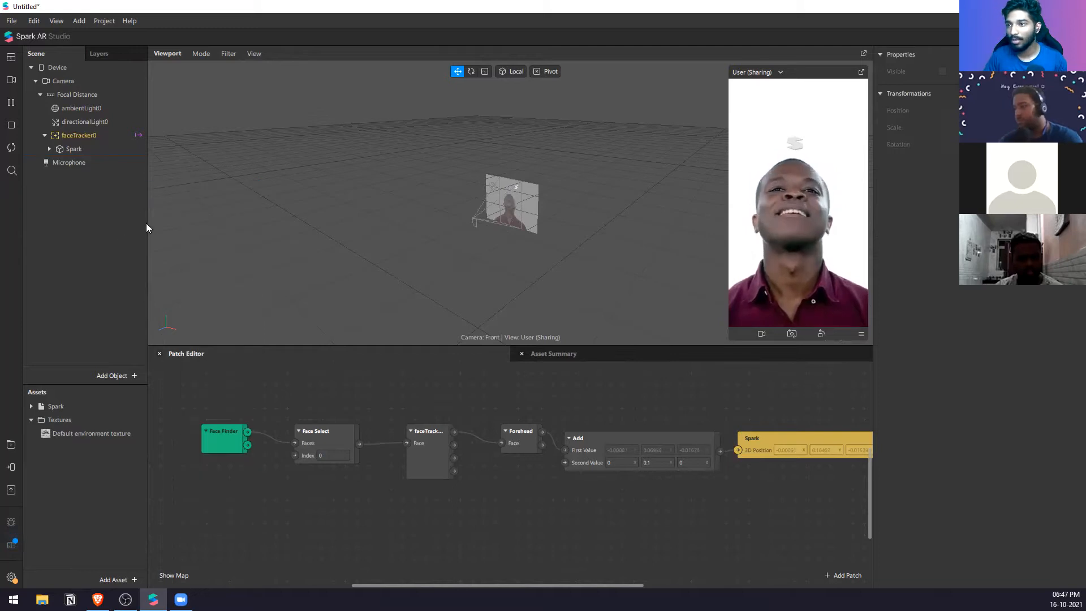
Step: Delete the entire patch chain and remove faceTracker0 with its Spark object from the scene
left_click_drag(790, 514, 218, 385)
key("Delete")
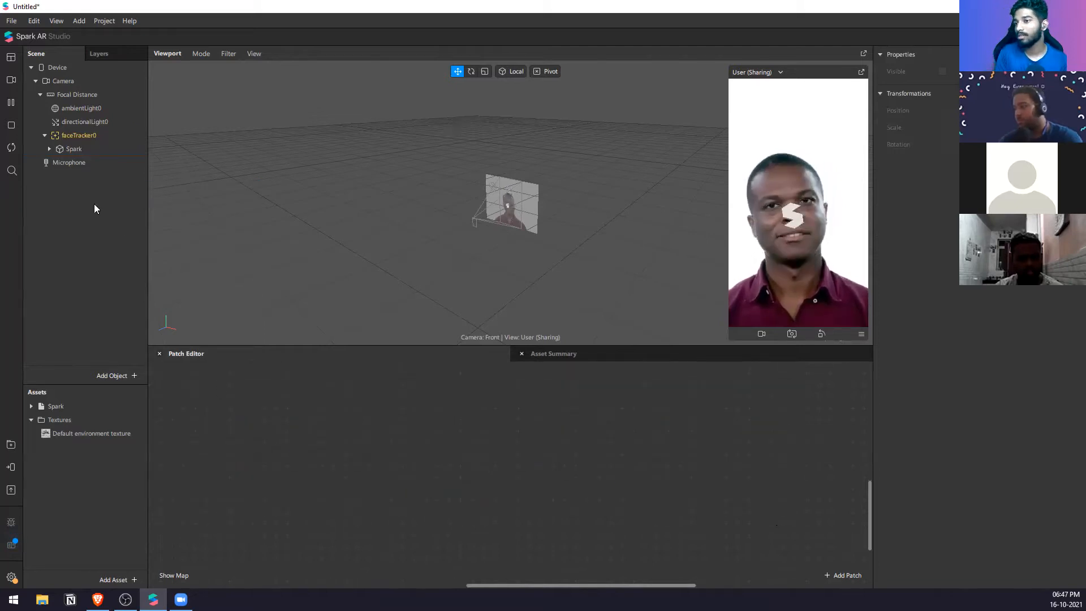
left_click(102, 138)
key("Delete")
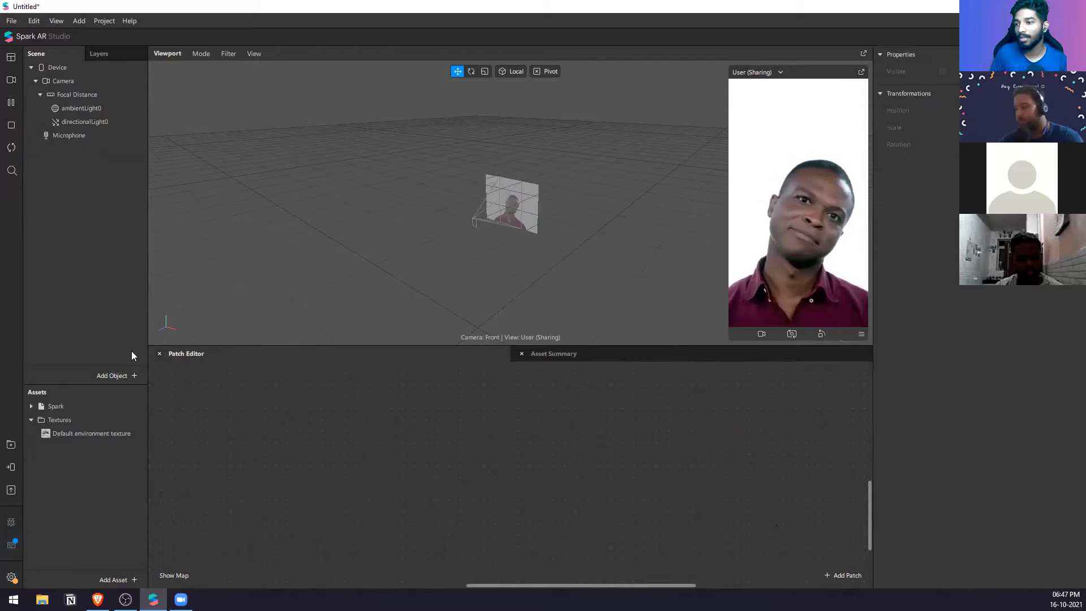
Step: Add a Plane Tracker to the scene and try moving forward and back in the simulated preview
right_click(91, 223)
mouse_move(136, 230)
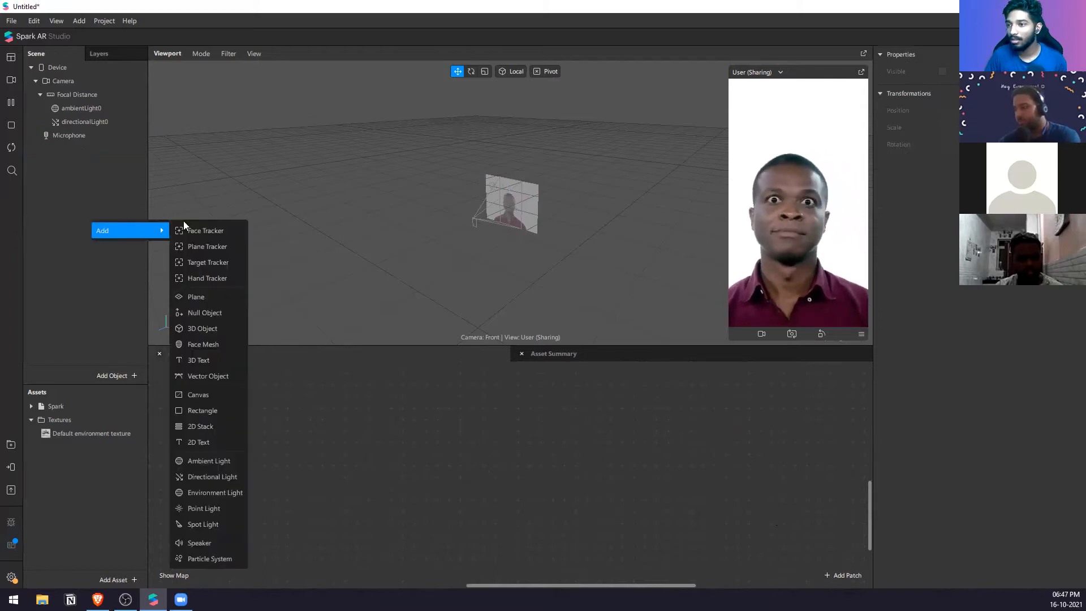
left_click(204, 248)
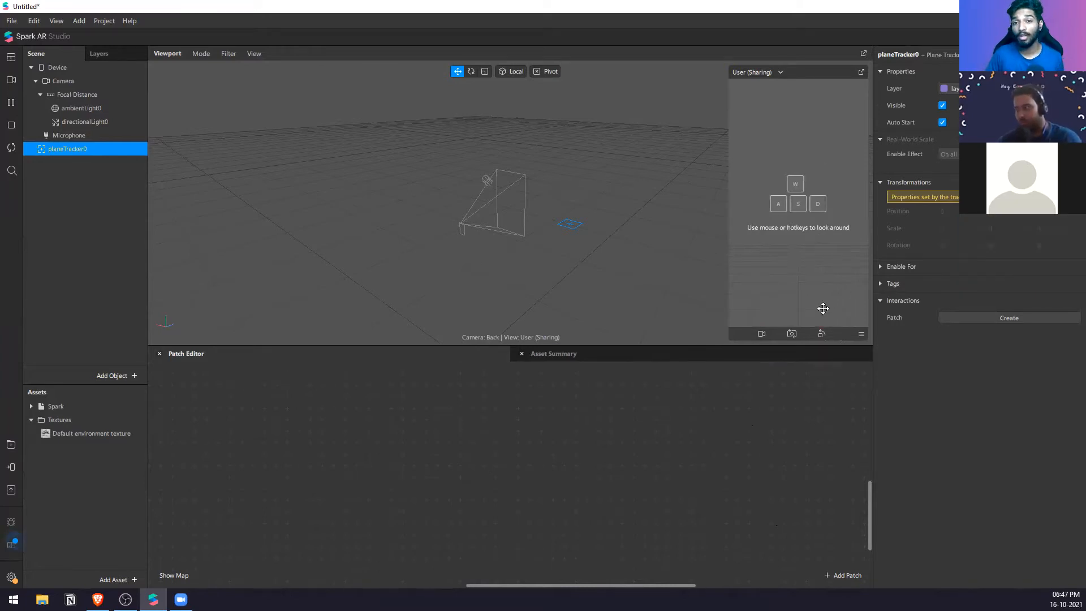
key("w")
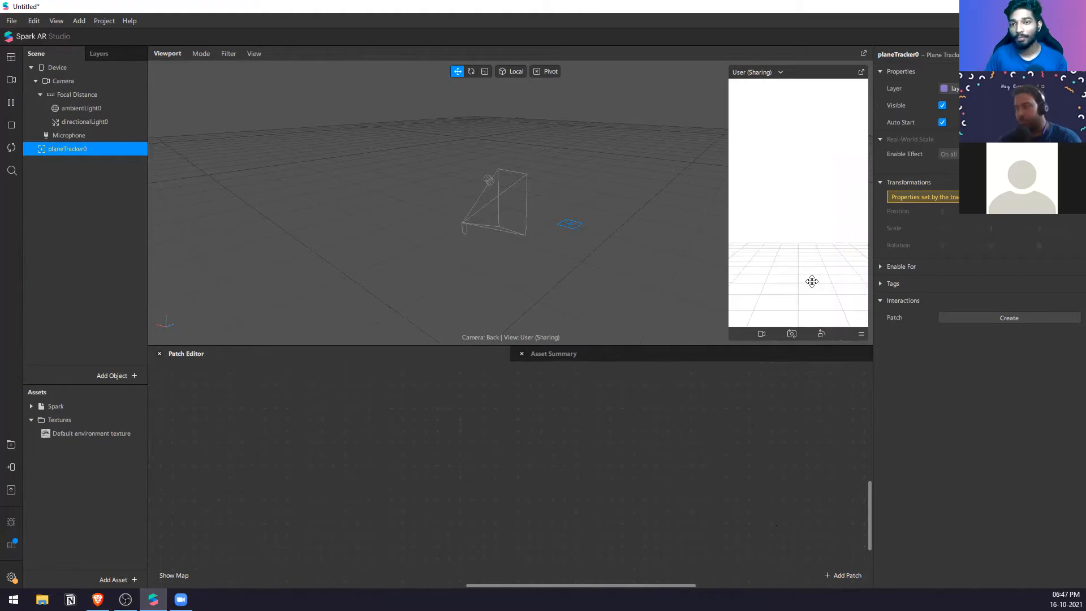
key("s")
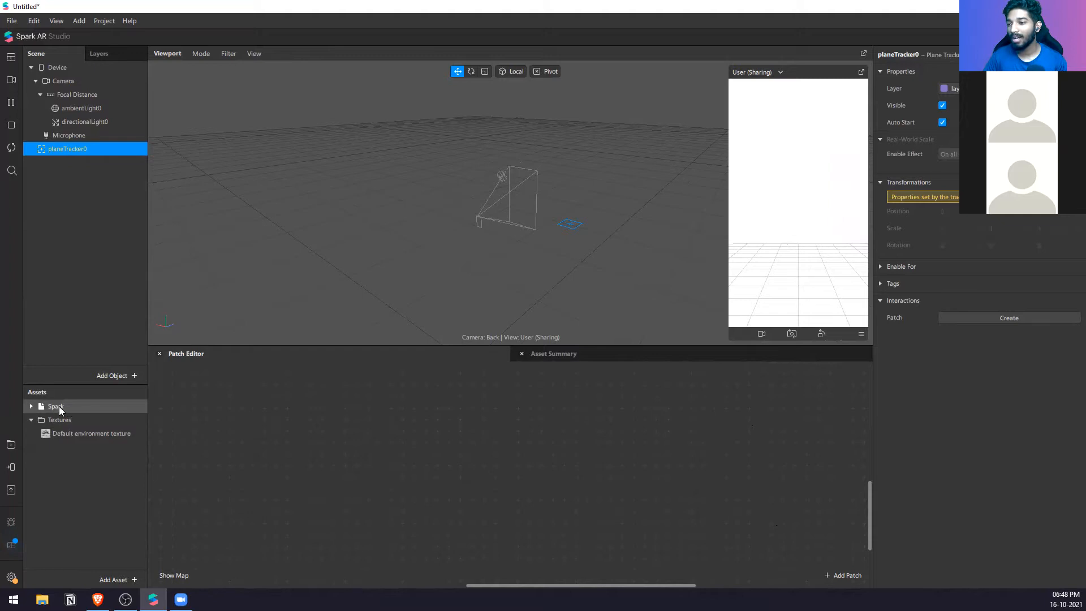
Step: Place the Spark asset under planeTracker0 and scale it up uniformly to about 3.96
left_click_drag(59, 406, 61, 410)
left_click_drag(124, 399, 99, 153)
scroll(593, 238, "up", 2)
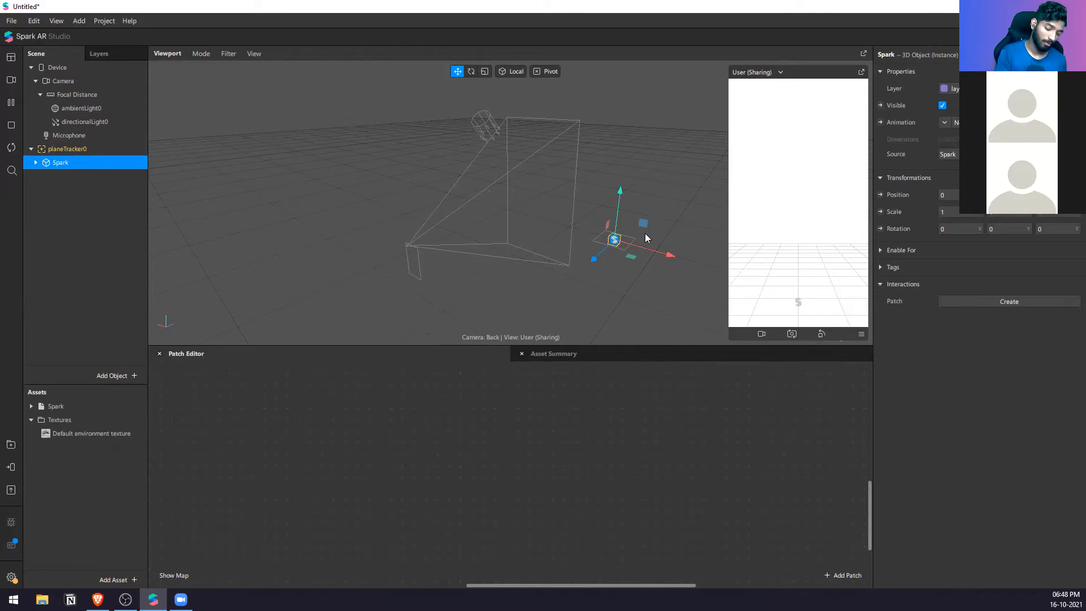
key("r")
left_click_drag(616, 237, 880, 6)
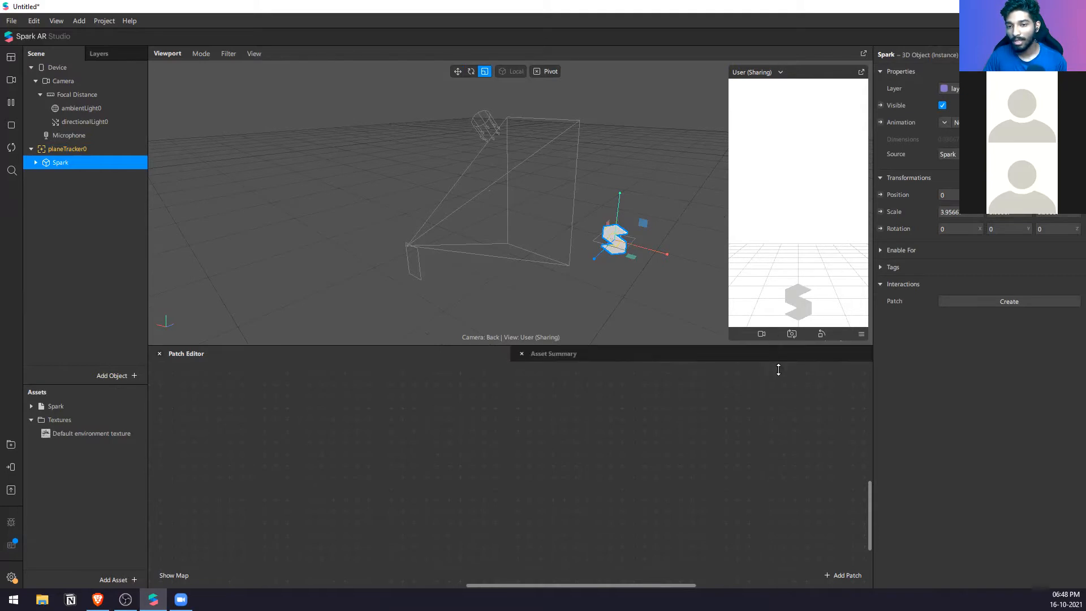
scroll(648, 240, "down", 3)
key("w")
mouse_move(594, 196)
left_mouse_down()
mouse_move(606, 152)
mouse_move(607, 196)
left_mouse_up()
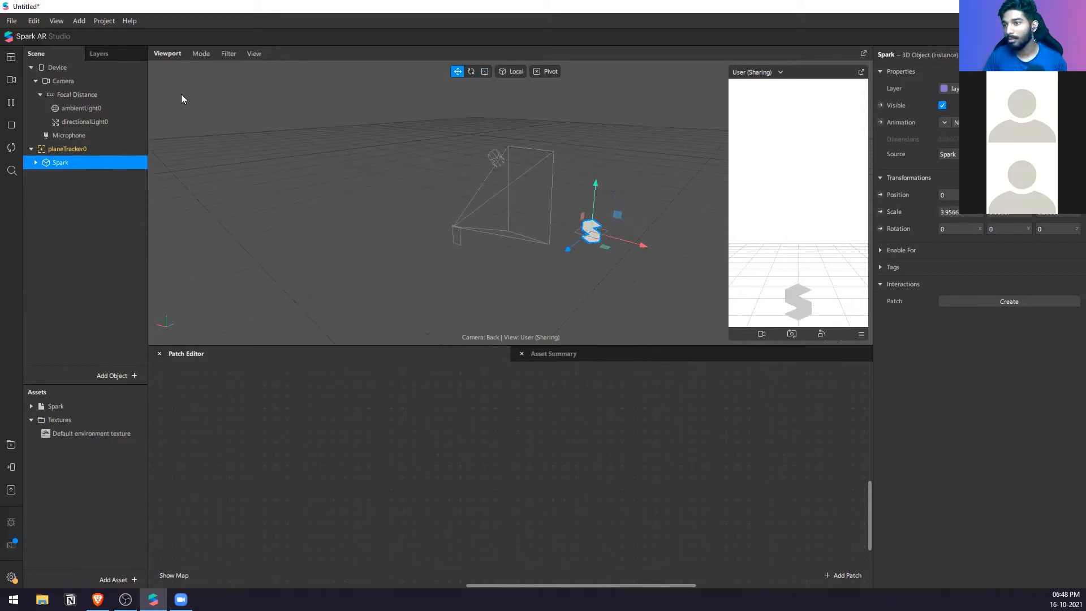
Step: Look through the available cameras and real-time simulation videos for the preview, and select planeTracker0
left_click(15, 86)
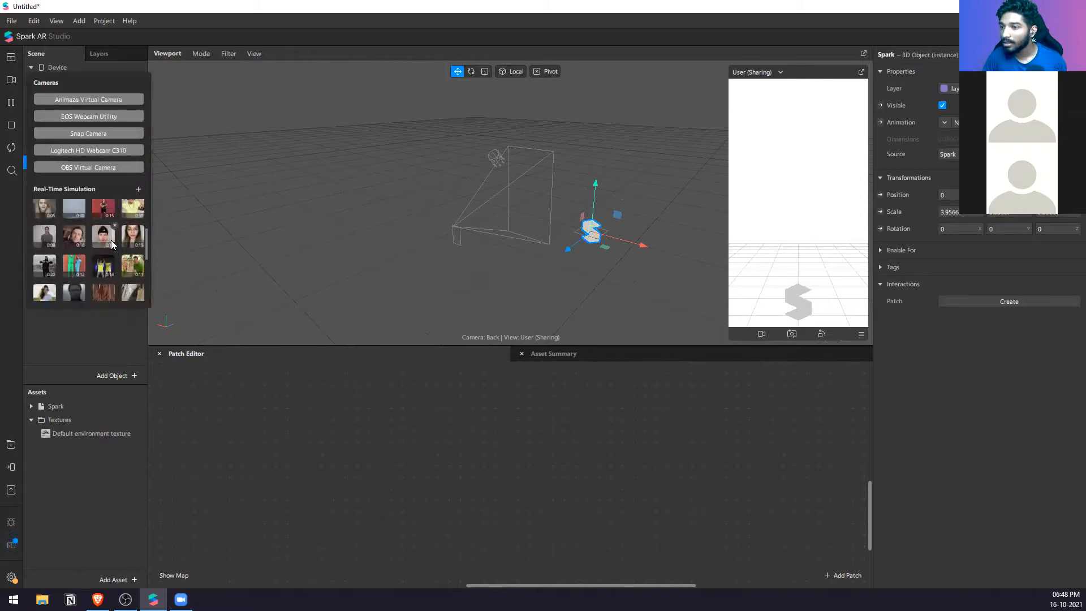
scroll(99, 276, "down", 3)
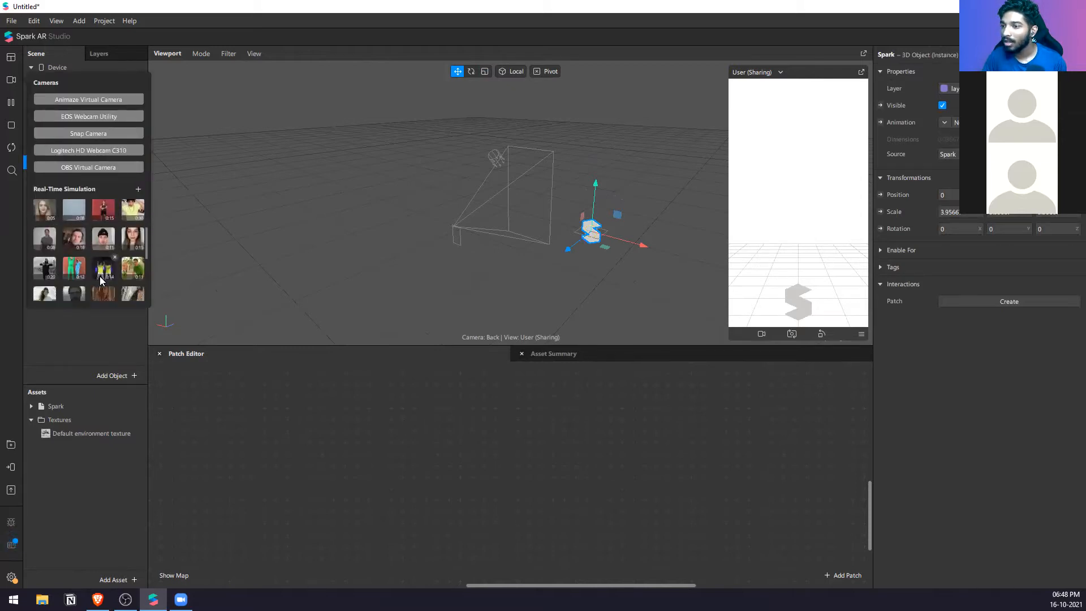
left_click(385, 428)
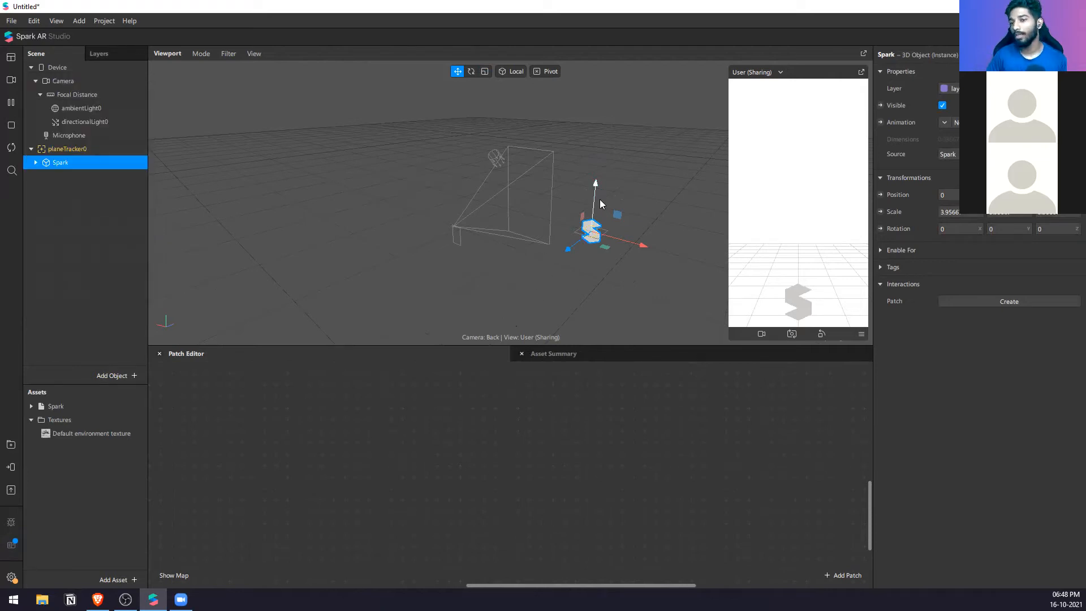
left_click(68, 149)
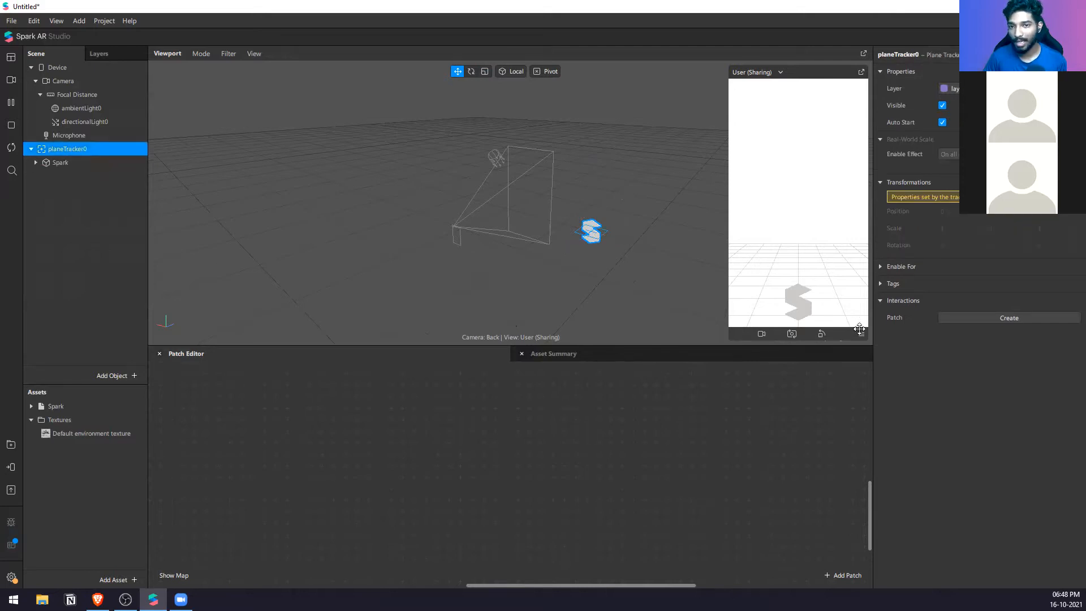
Step: Create a new project from the World Object template
left_click(20, 17)
mouse_move(113, 56)
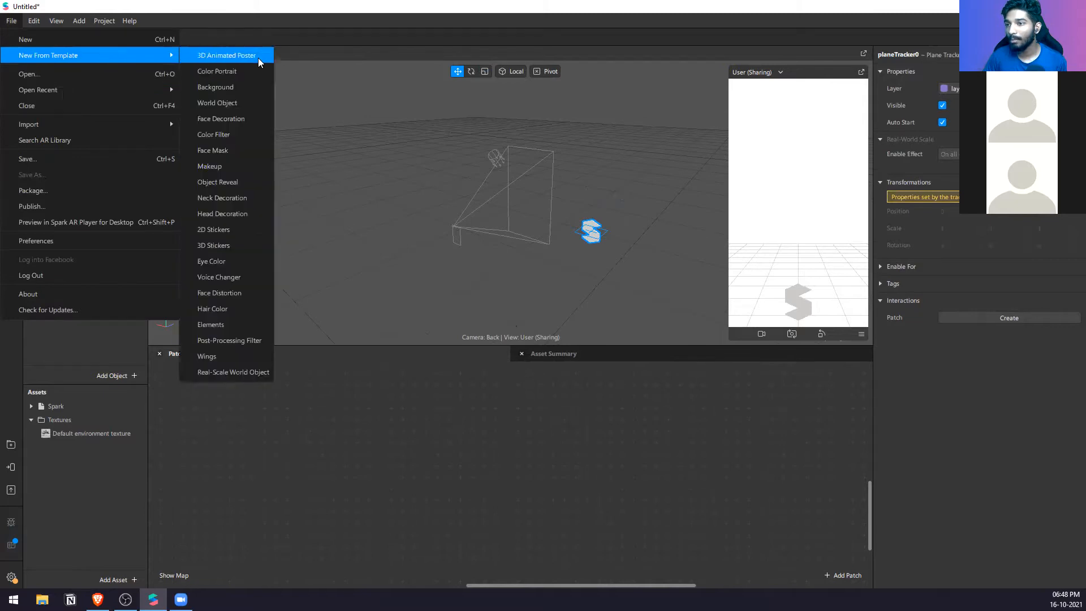
left_click(253, 110)
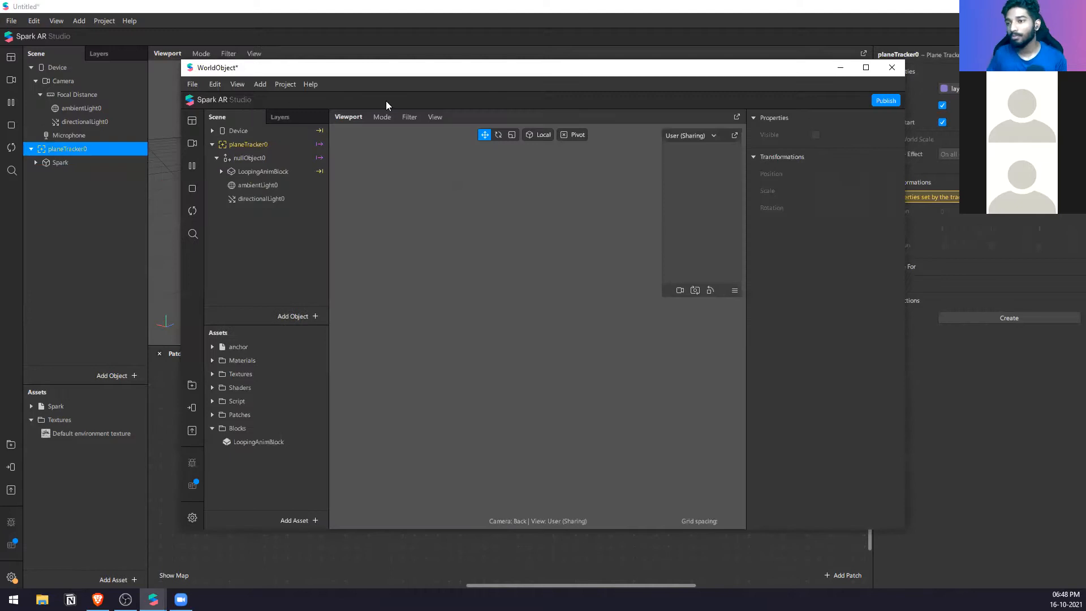
Step: Maximize the WorldObject project window, enlarge its simulator preview and select planeTracker0
left_click(865, 68)
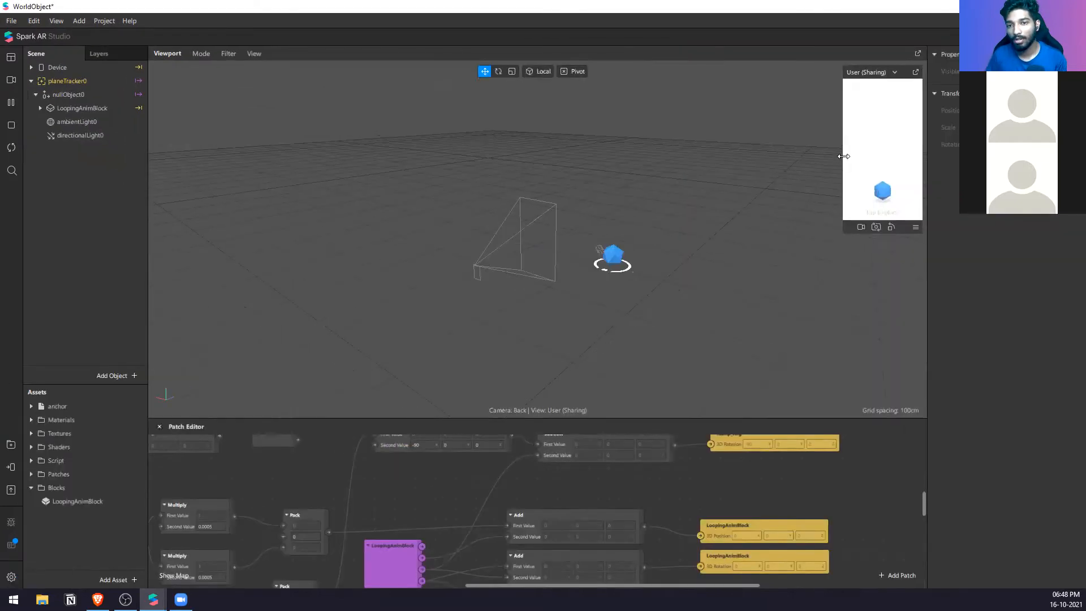
left_click_drag(843, 156, 741, 156)
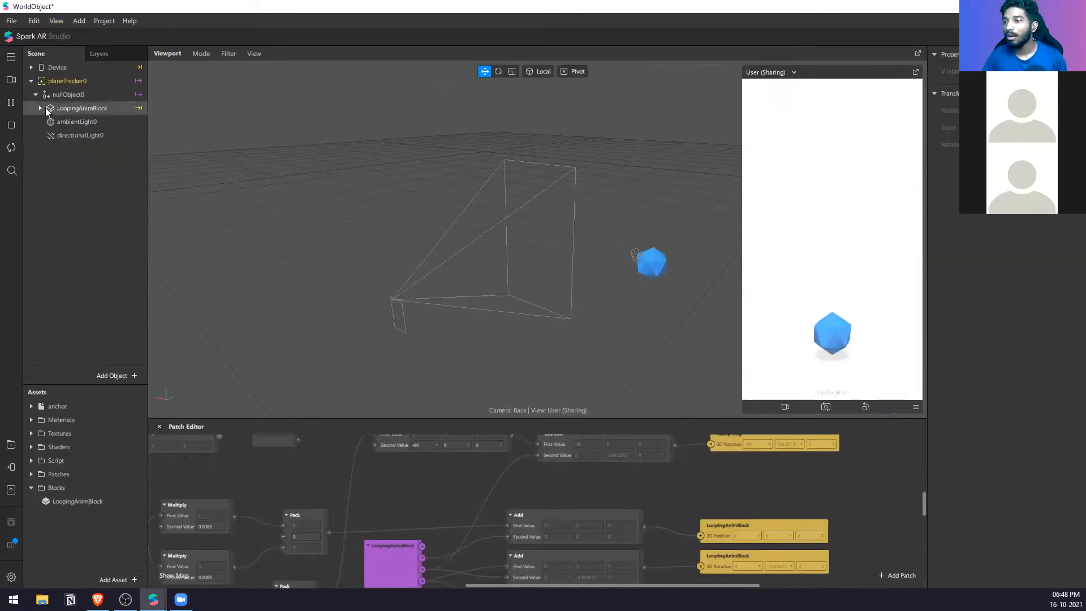
left_click(68, 81)
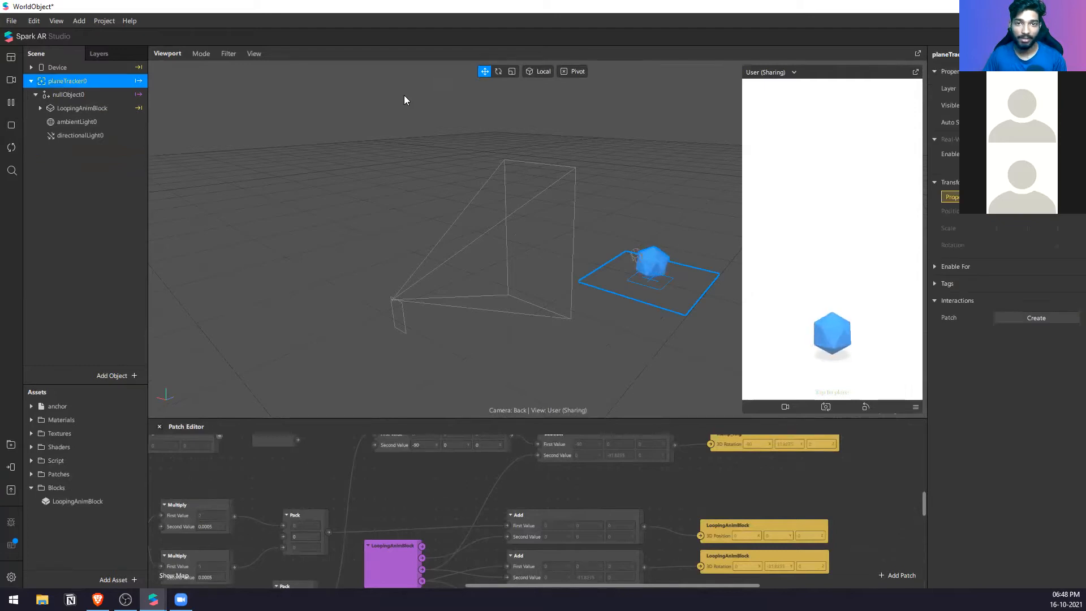
Step: Switch back to the Untitled project, select planeTracker0 and collapse the Camera and Device groups in the scene hierarchy
left_click(1020, 6)
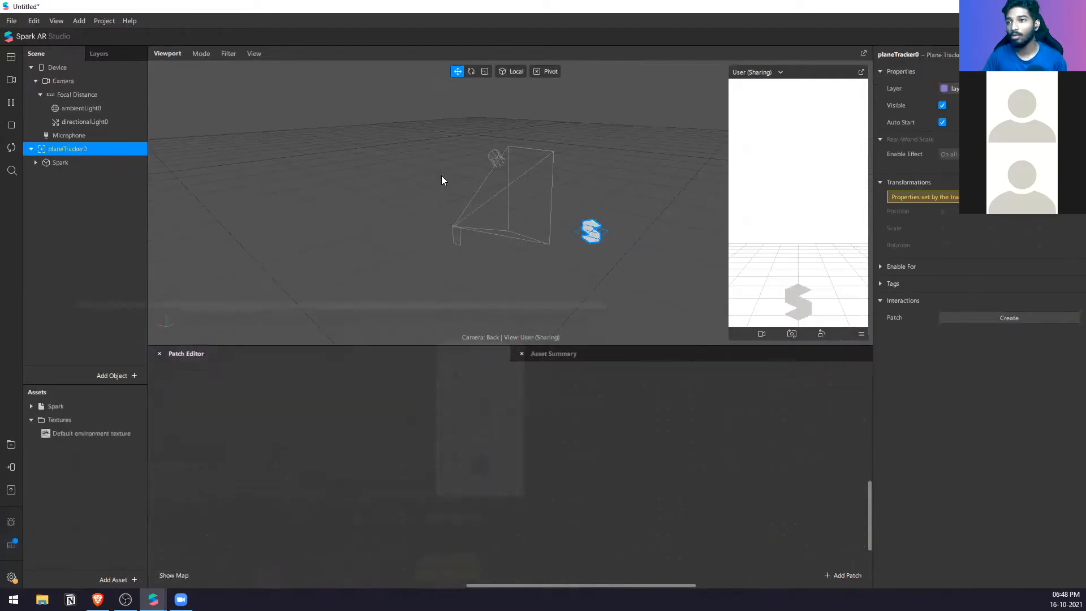
left_click(104, 240)
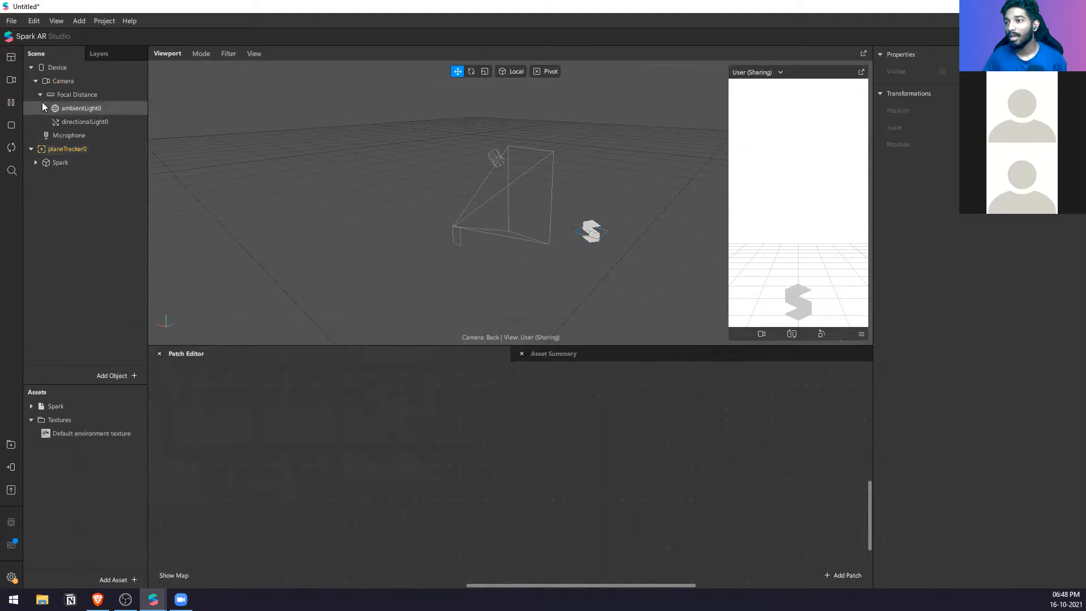
left_click(64, 148)
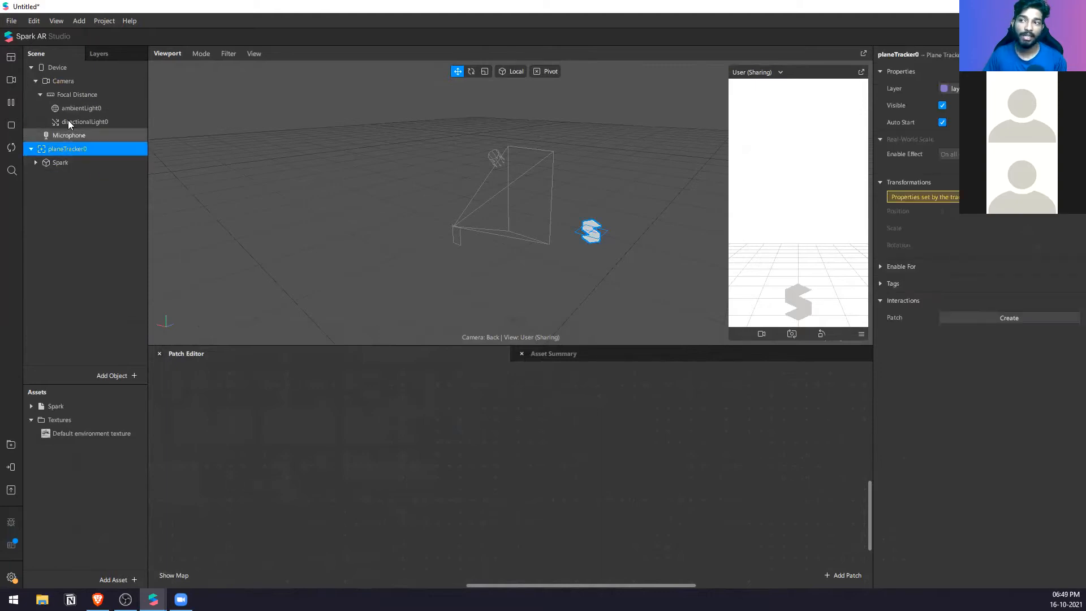
left_click(35, 81)
left_click(32, 67)
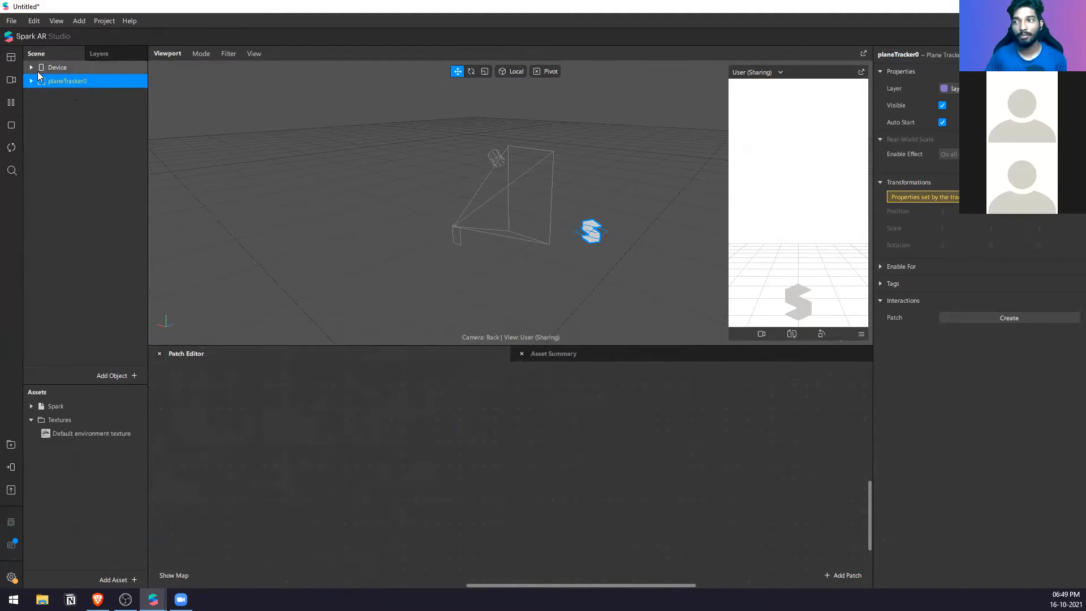
Step: Add a Face Tracker to the Untitled scene and check its place under the Device hierarchy
right_click(95, 151)
mouse_move(129, 158)
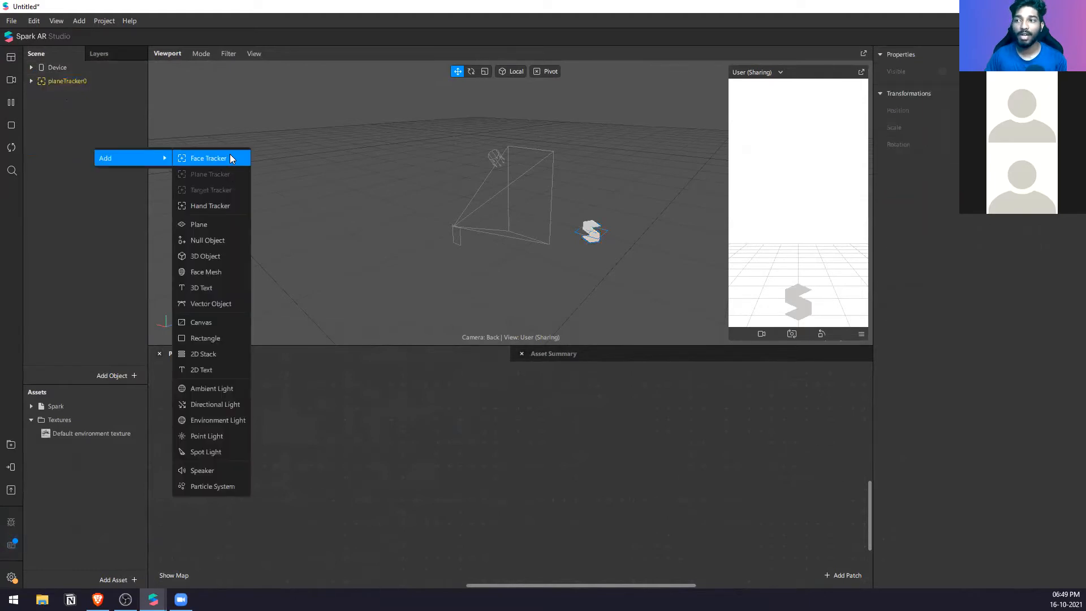
left_click(231, 157)
left_click(31, 68)
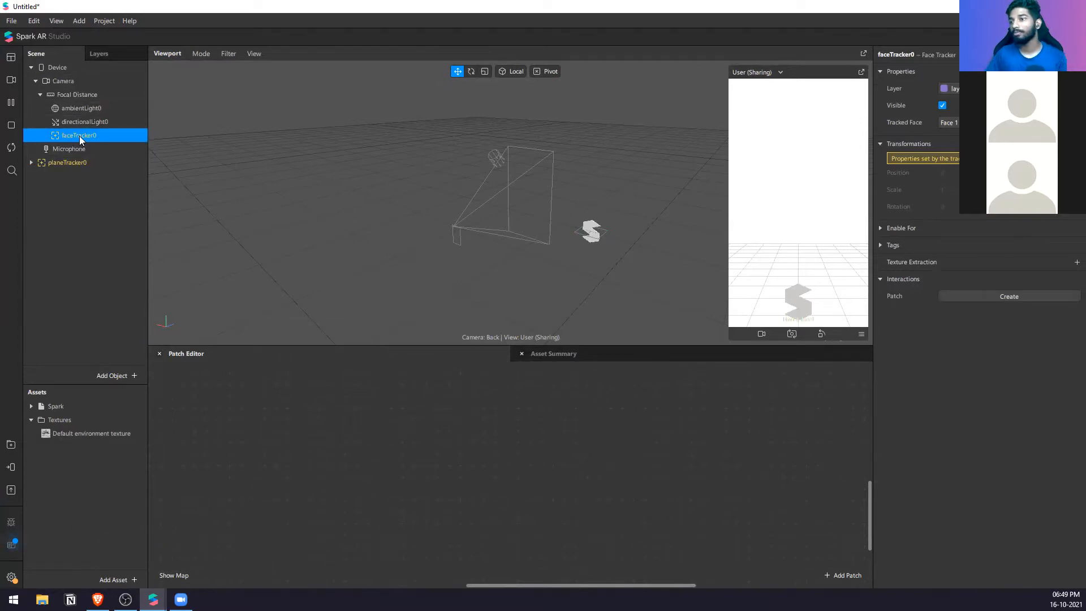
left_click(33, 68)
Step: Inspect planeTracker0 and the Spark object nested under it in the scene hierarchy
left_click(59, 82)
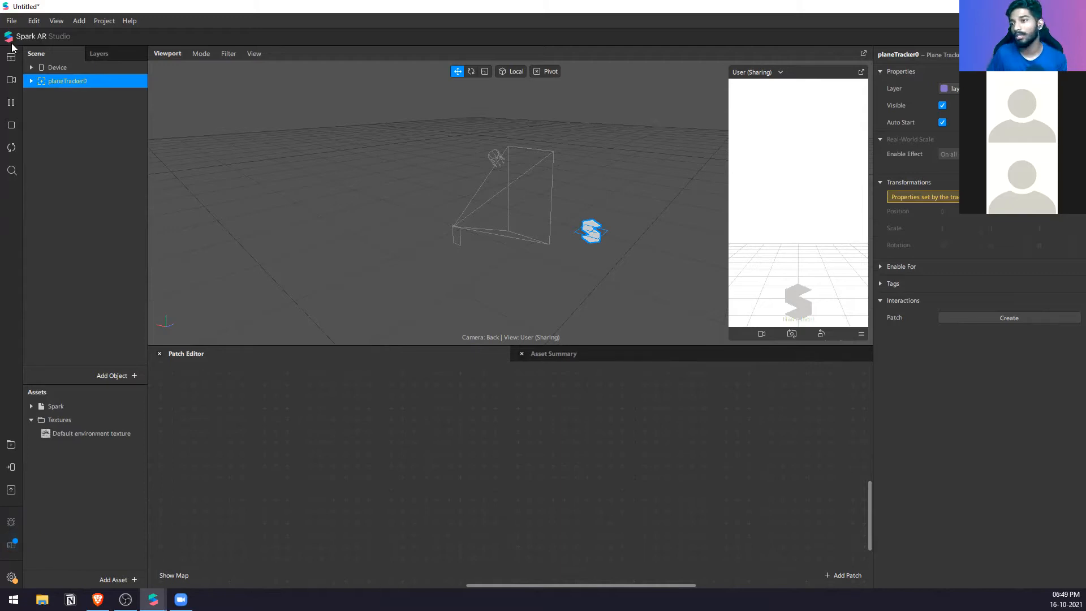
left_click(69, 91)
left_click(30, 81)
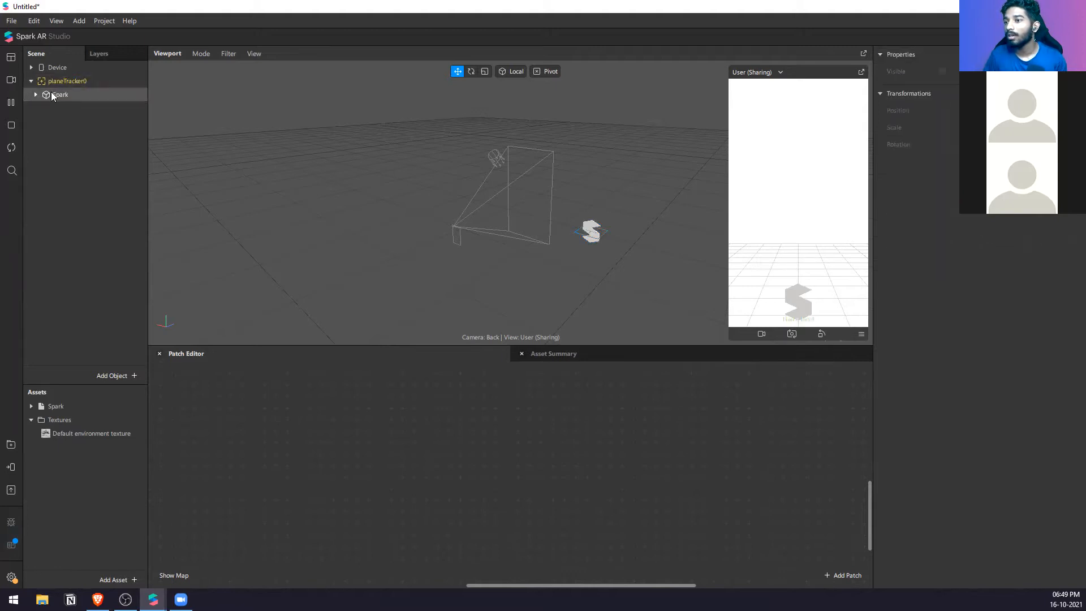
left_click(36, 92)
left_click(30, 81)
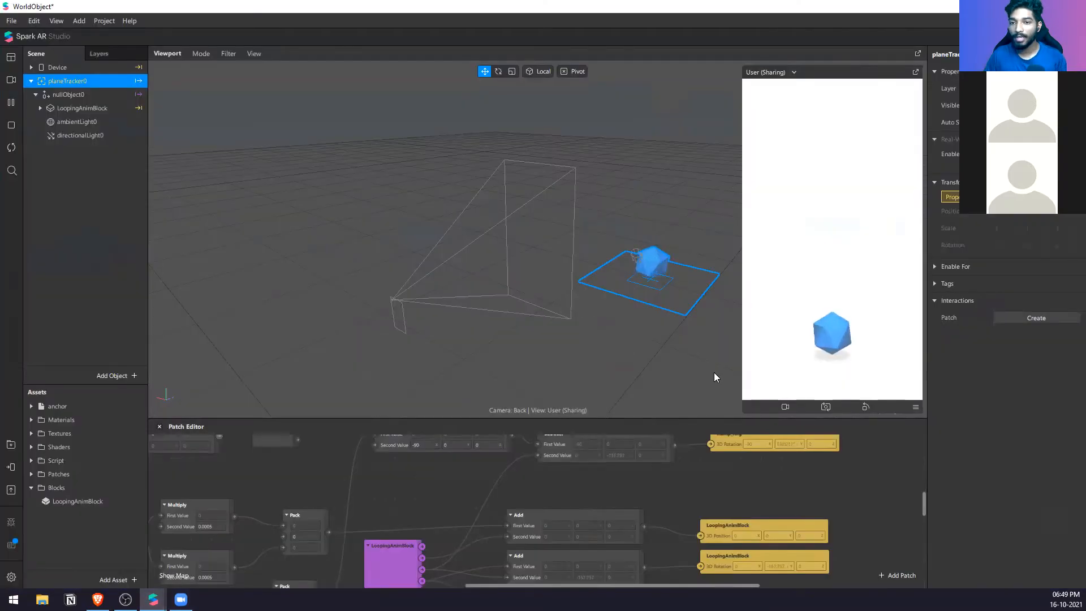
Step: Return to the WorldObject project and enlarge the viewport and simulator preview to show the placeholder icosahedron on its plane tracker
scroll(668, 302, "down", 4)
scroll(669, 302, "up", 4)
right_click_drag(668, 302, 615, 272)
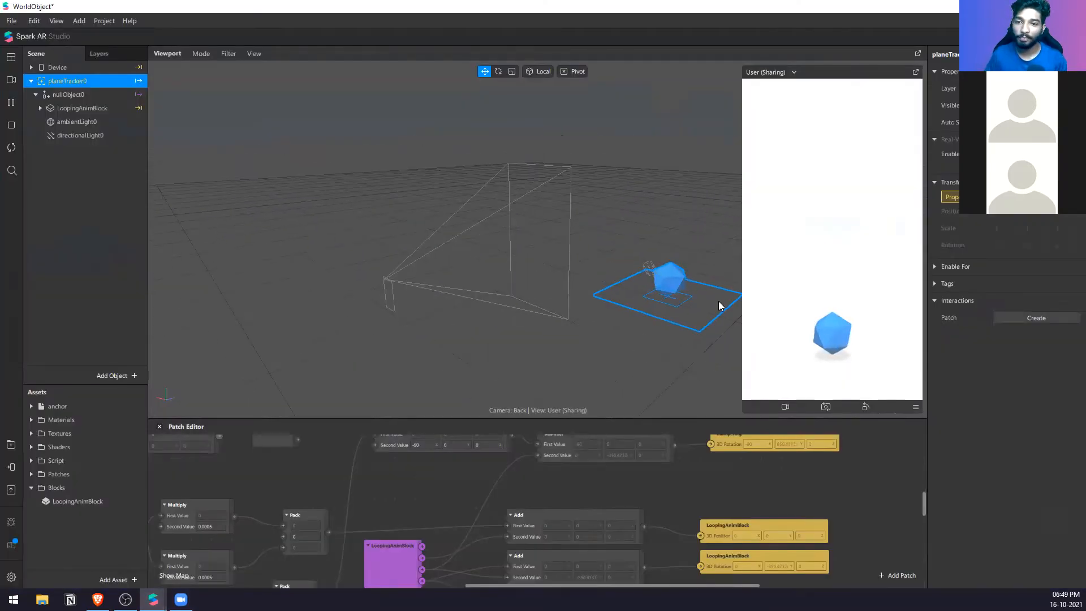
left_click_drag(642, 418, 631, 503)
scroll(595, 337, "up", 3)
middle_click_drag(643, 343, 594, 344)
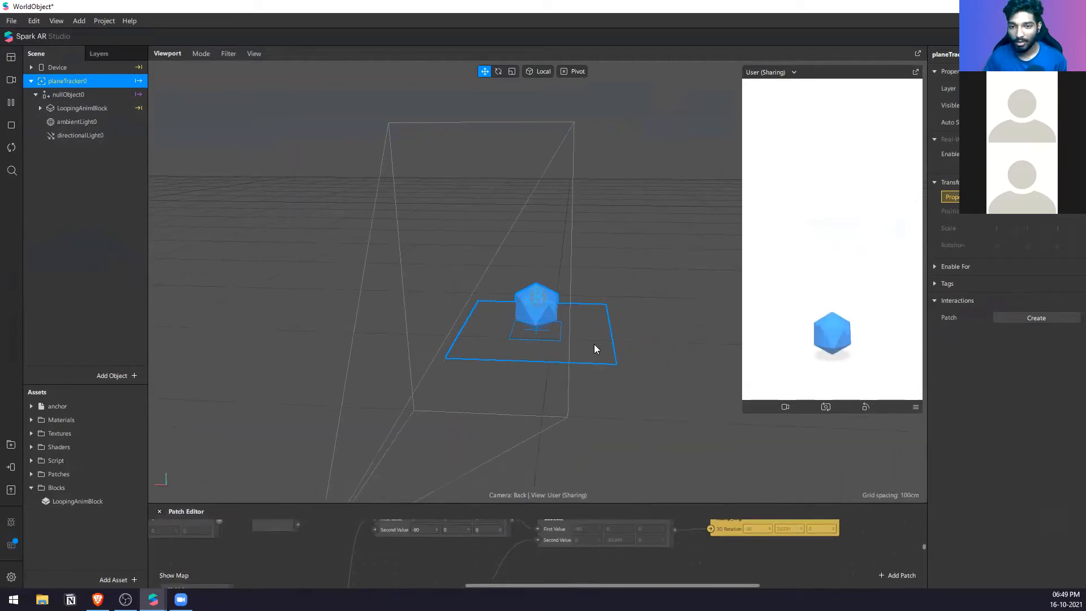
left_click_drag(747, 413, 718, 504)
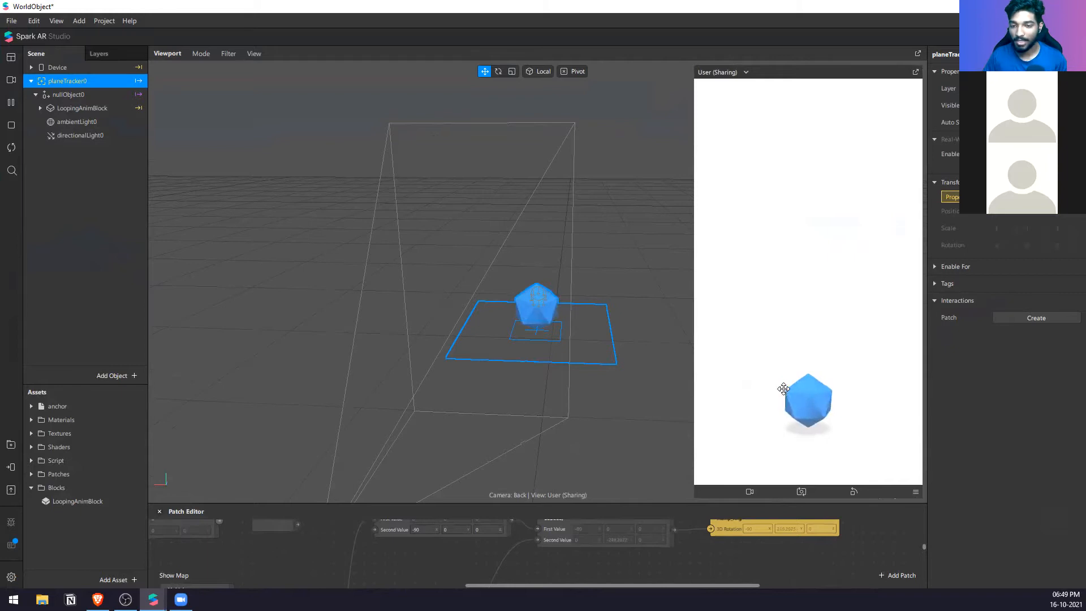
scroll(674, 393, "up", 1)
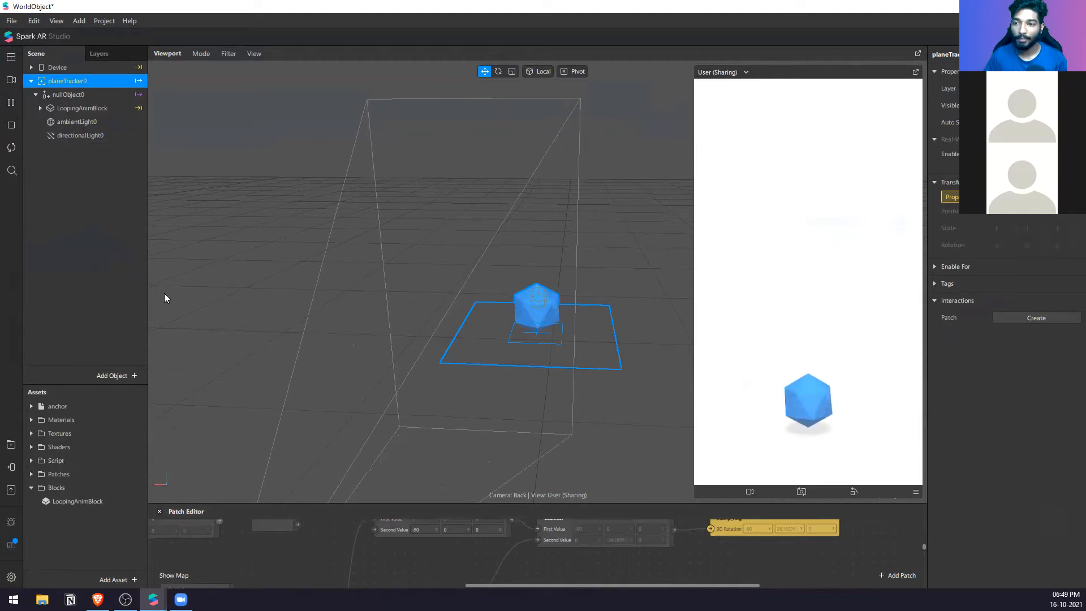
Step: Select dragHere inside LoopingAnimBlock and check the 3D Shapes collection in the AR Library's 3D objects
left_click(40, 109)
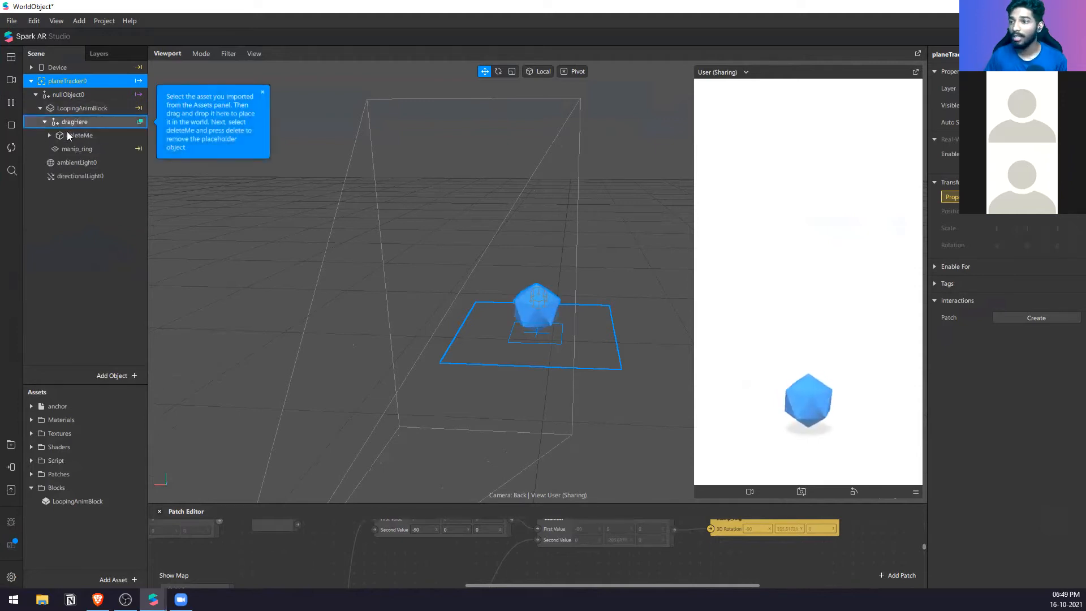
left_click(94, 126)
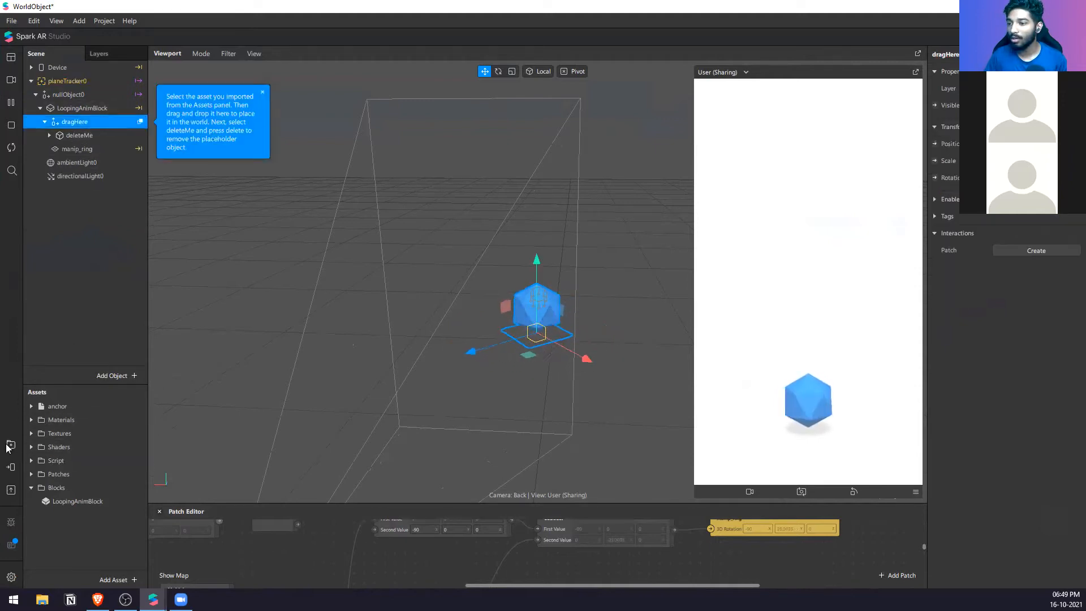
left_click(11, 444)
left_click(361, 209)
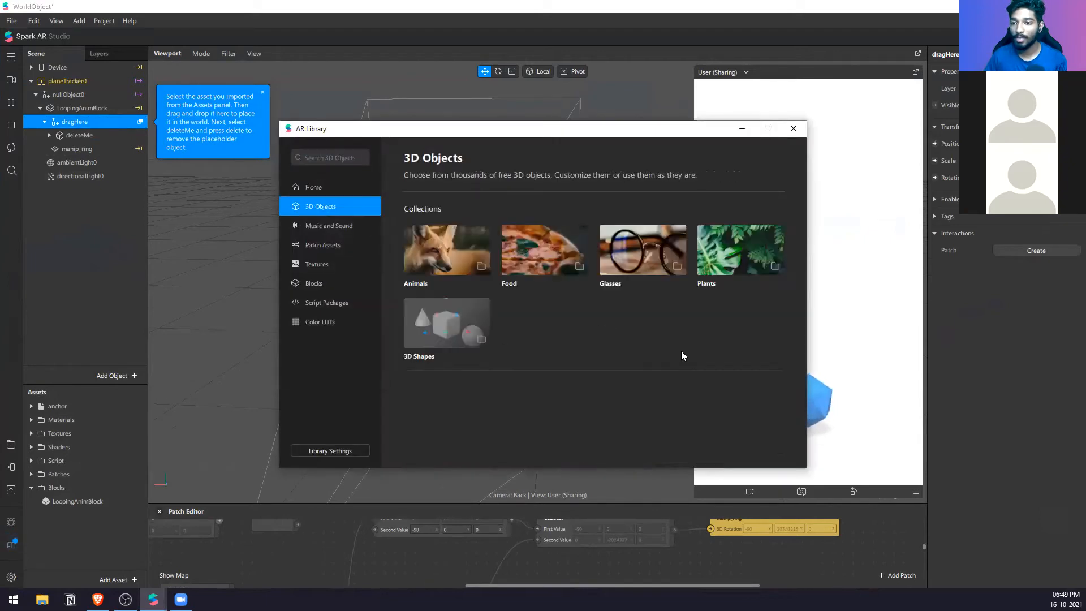
left_click(438, 344)
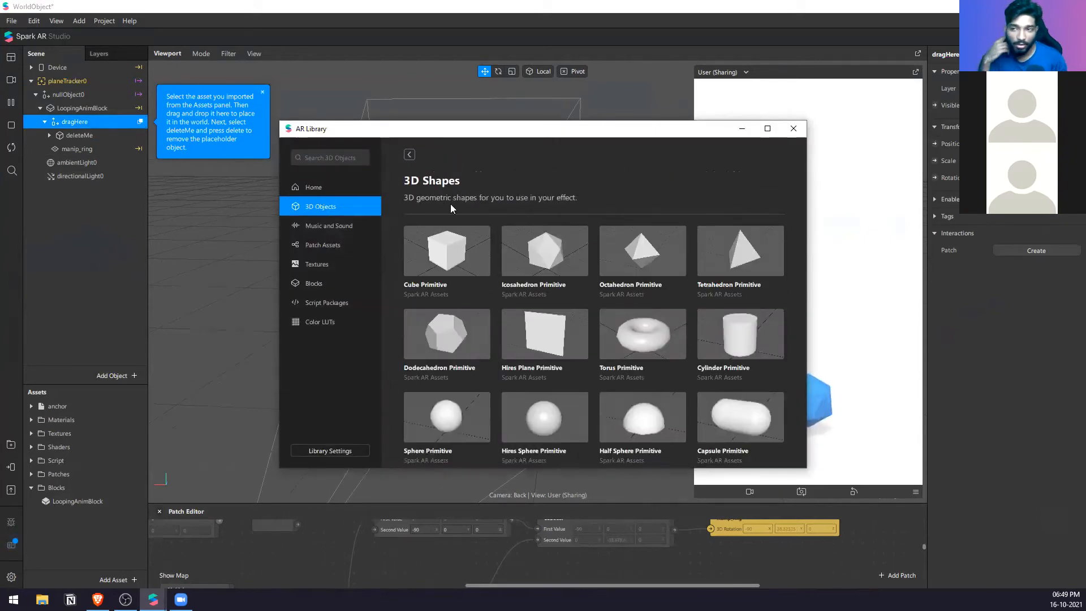
left_click(410, 154)
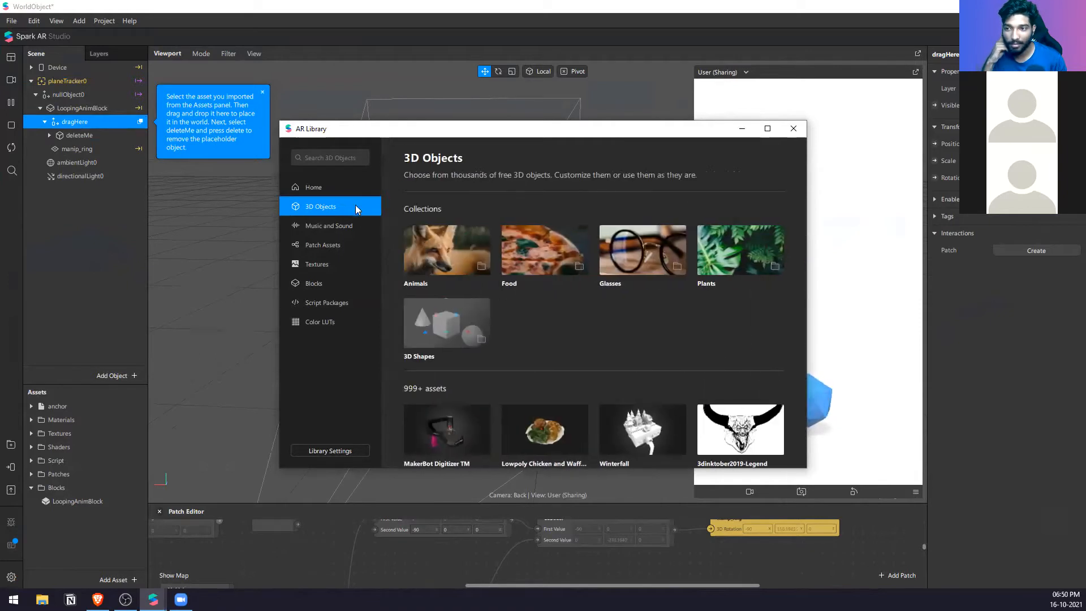
Step: Browse the AR Library's 3D objects and import the Bamboo Puzzle Prison House model into the WorldObject project
scroll(478, 314, "down", 3)
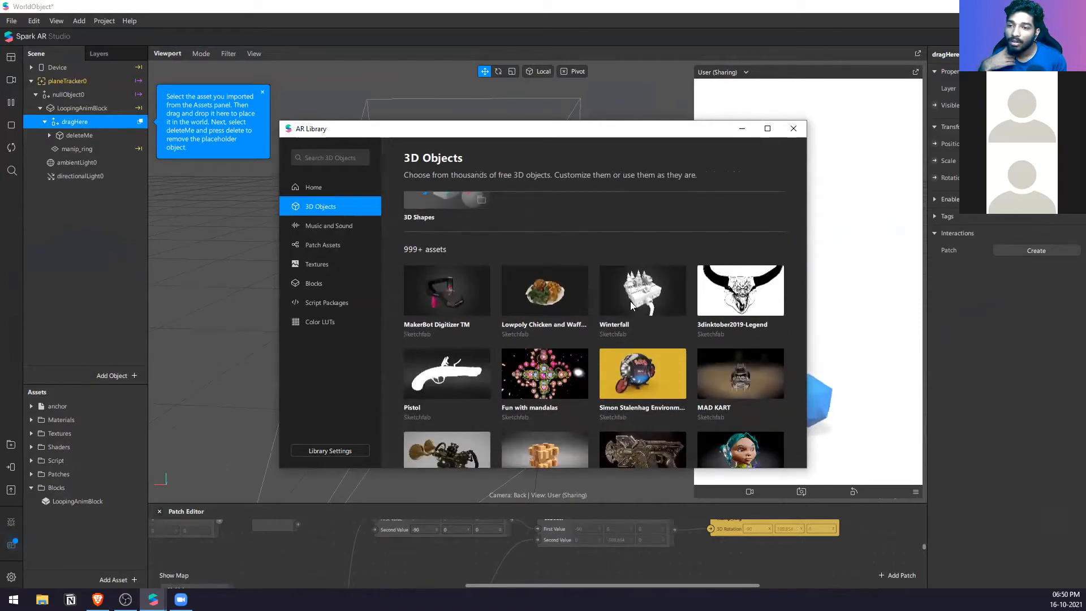
scroll(611, 299, "down", 1)
left_click(563, 290)
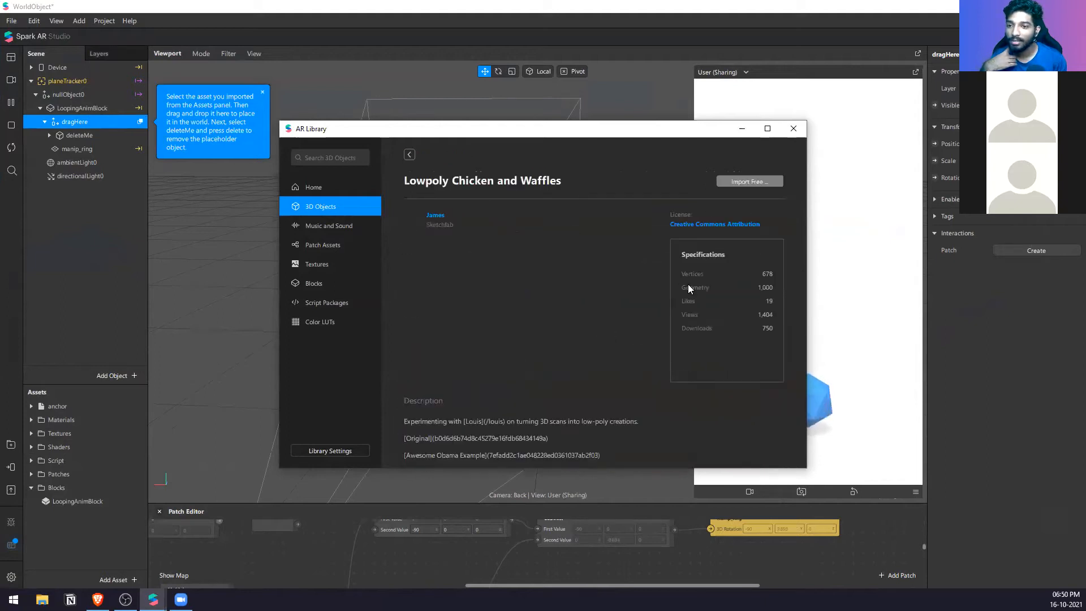
left_click(409, 155)
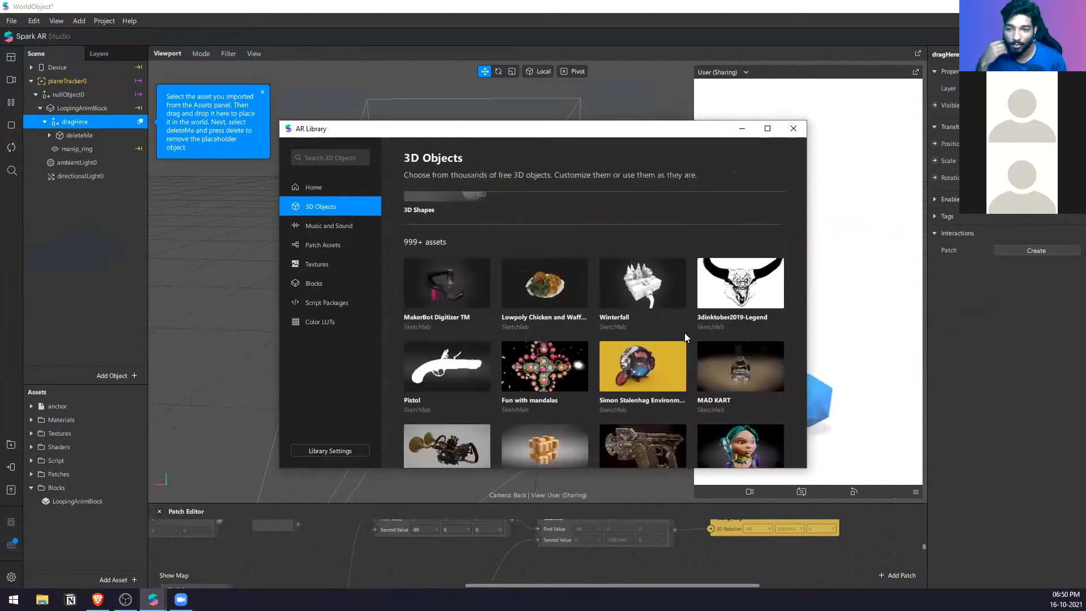
scroll(755, 341, "down", 2)
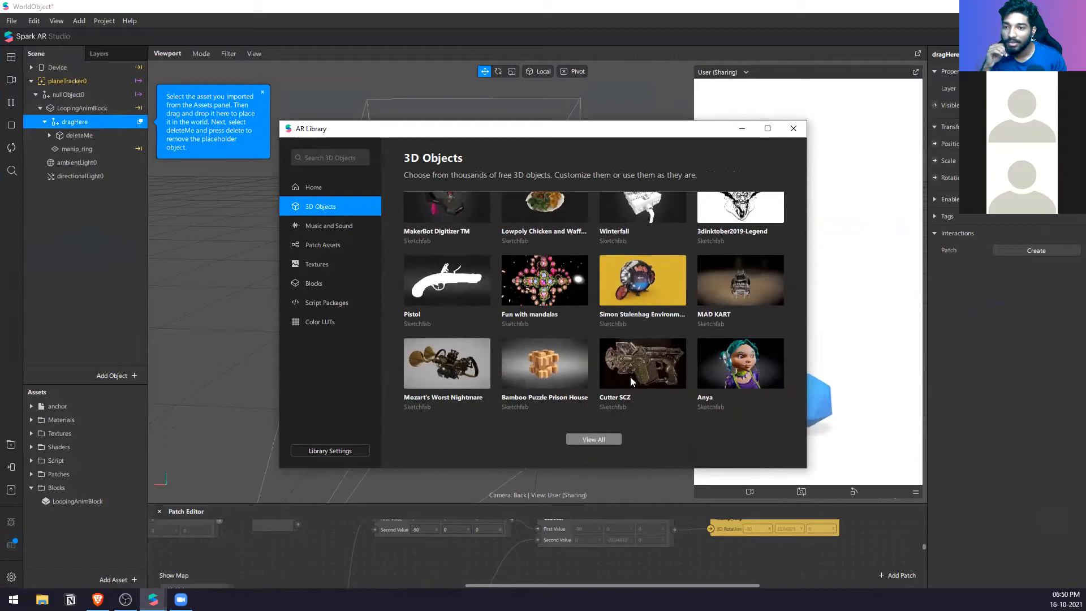
left_click(553, 369)
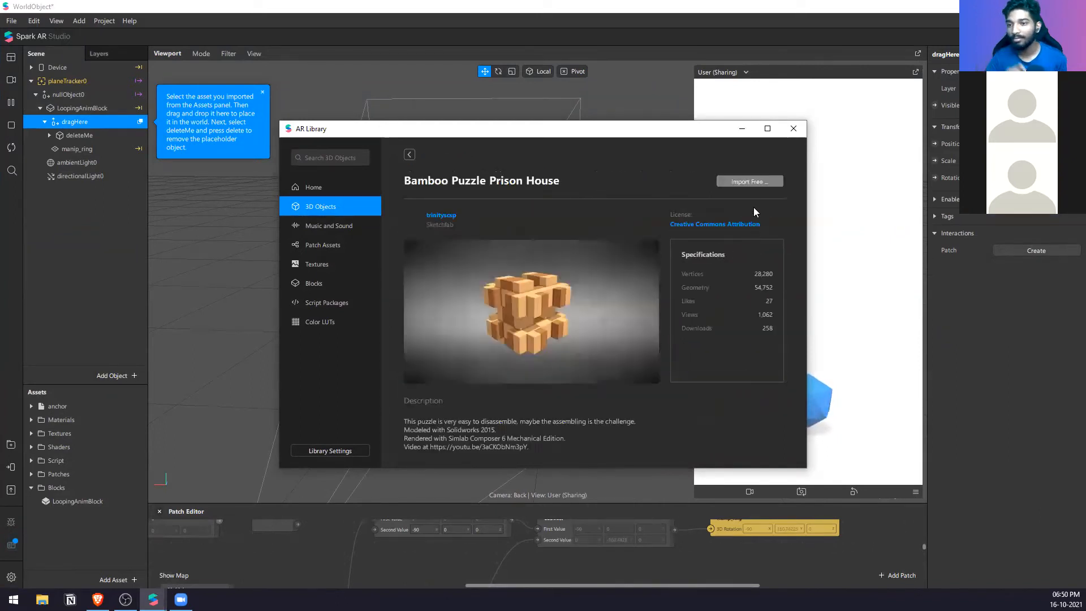
left_click(762, 182)
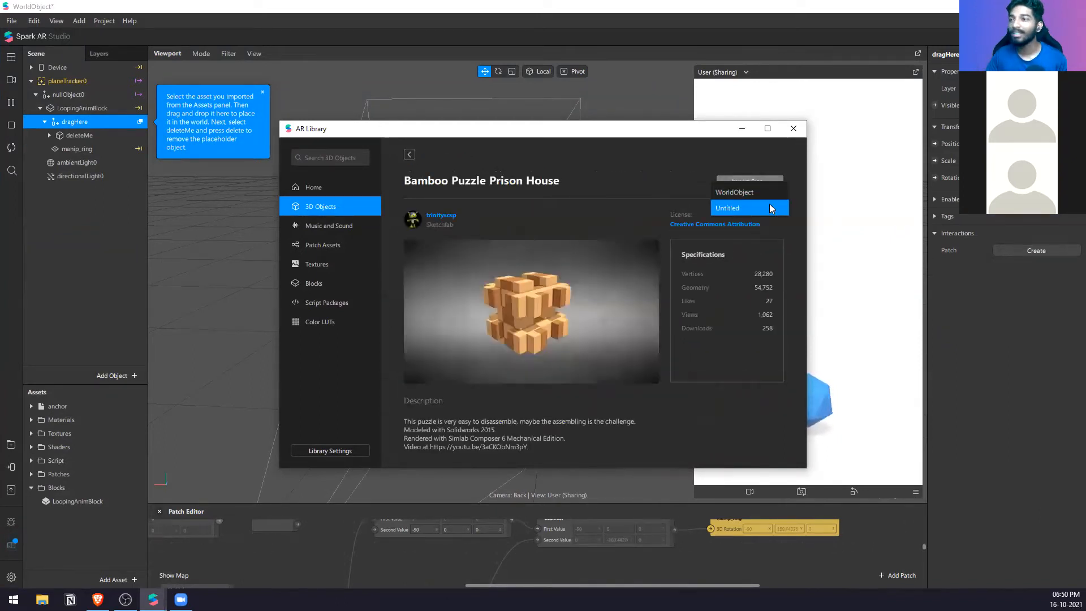
left_click(772, 193)
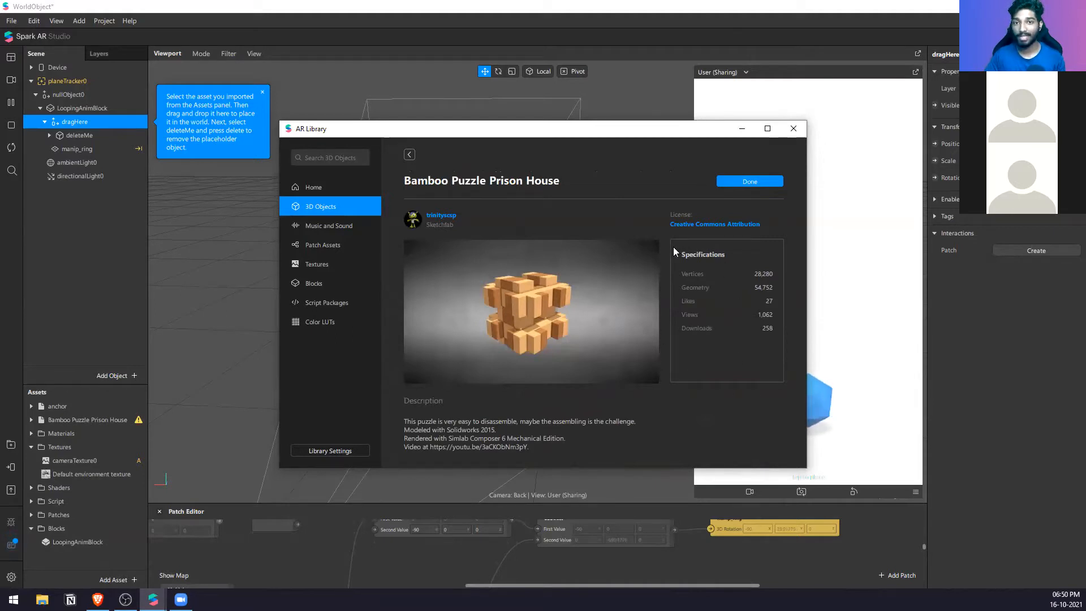
left_click(793, 128)
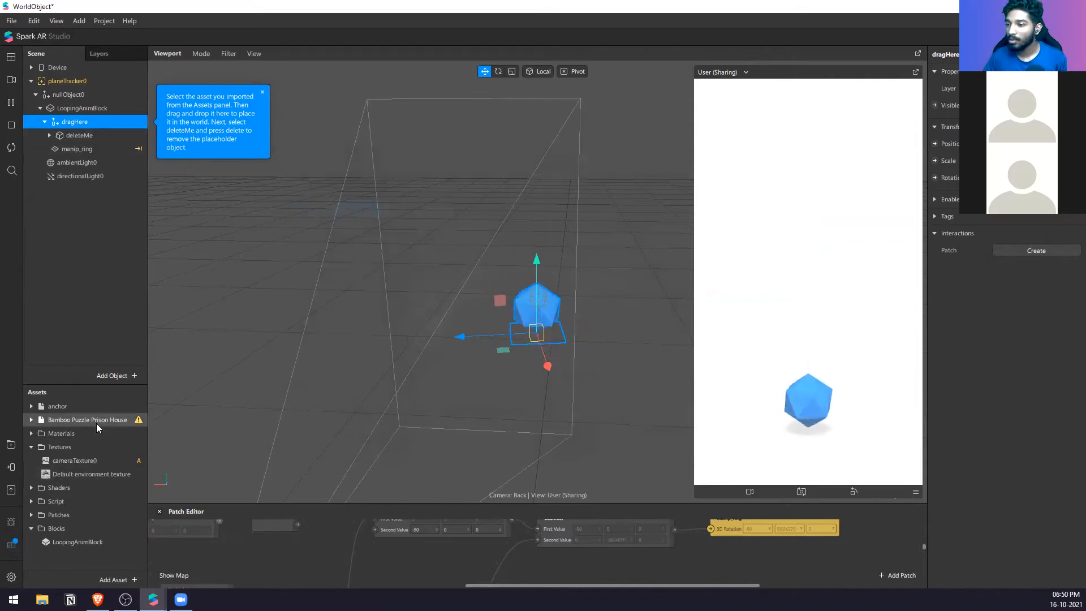
Step: Delete the Bamboo Puzzle Prison House asset from the WorldObject project
mouse_move(140, 422)
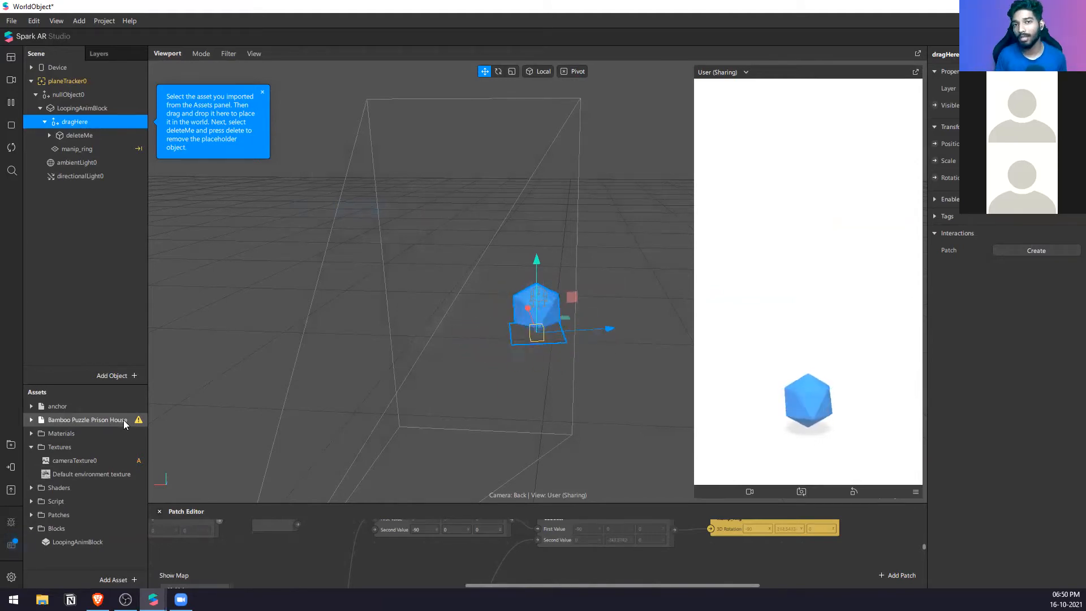
left_click(125, 424)
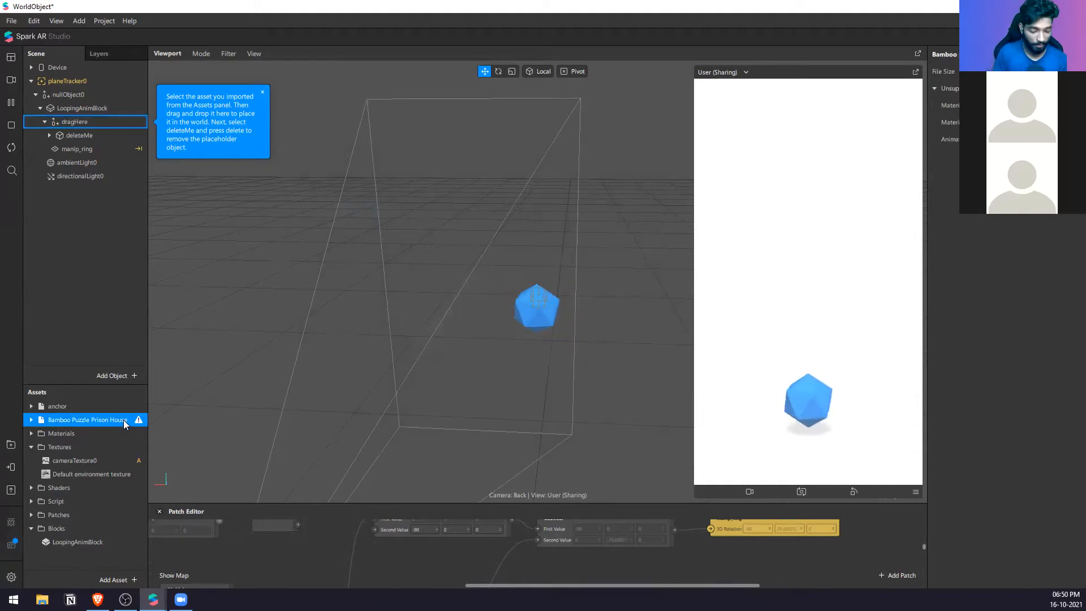
key("Delete")
left_click(636, 349)
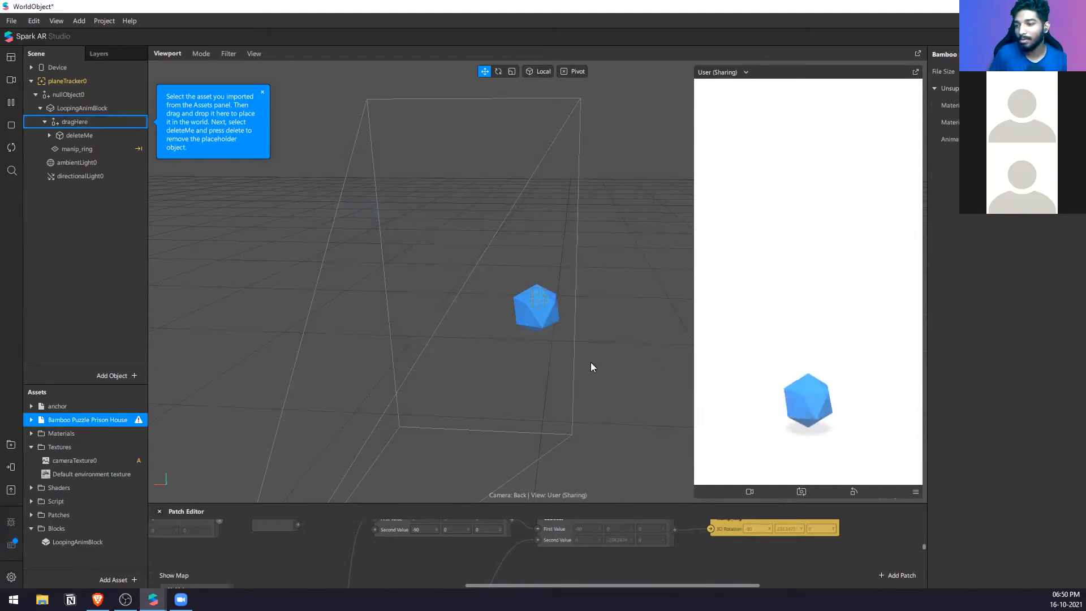
Step: Import the Diamond Primitive from the AR Library's 3D objects into the WorldObject project and close the library
left_click(10, 446)
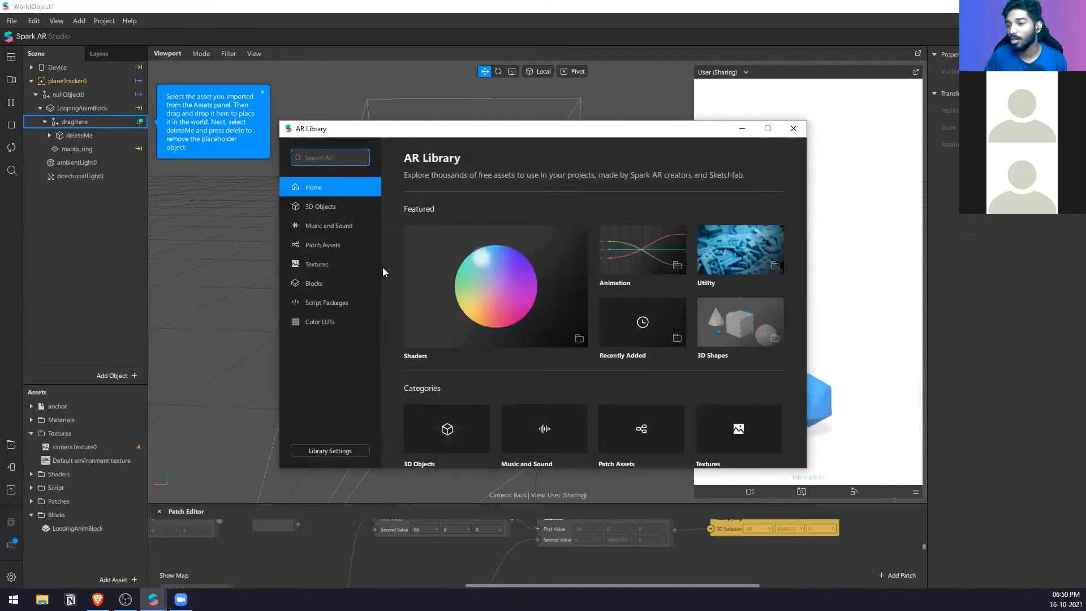
left_click(361, 209)
scroll(494, 281, "down", 5)
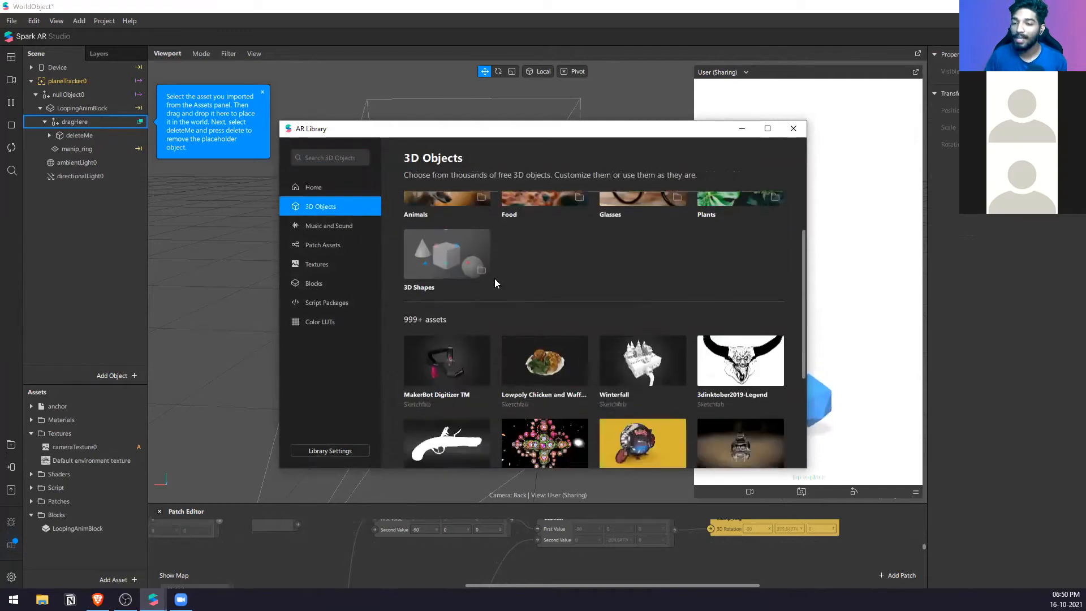
scroll(588, 316, "up", 2)
scroll(581, 422, "down", 4)
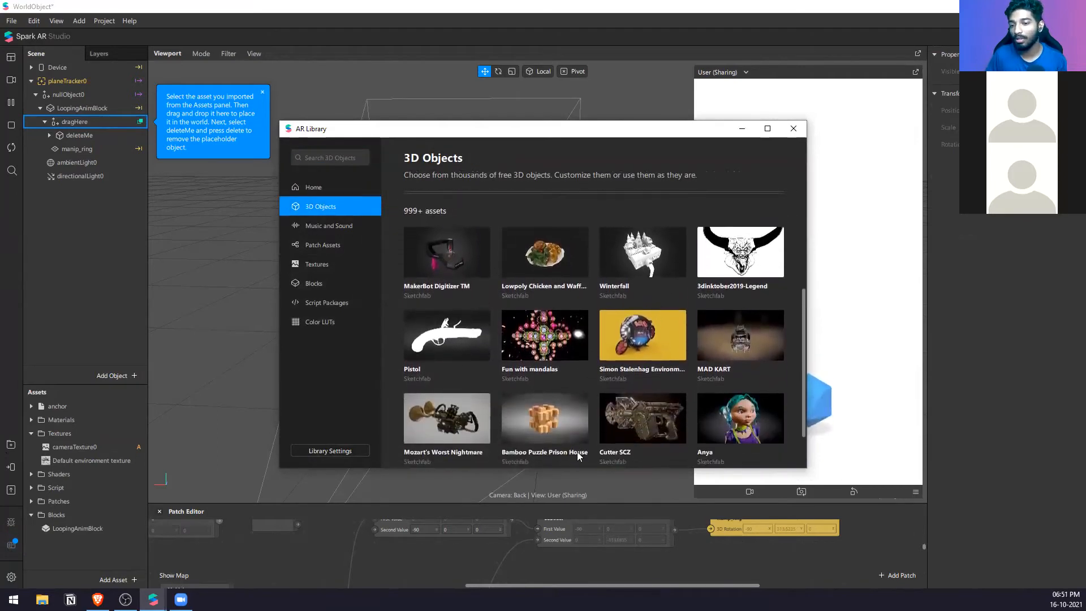
left_click(585, 441)
scroll(587, 436, "down", 5)
scroll(587, 435, "down", 3)
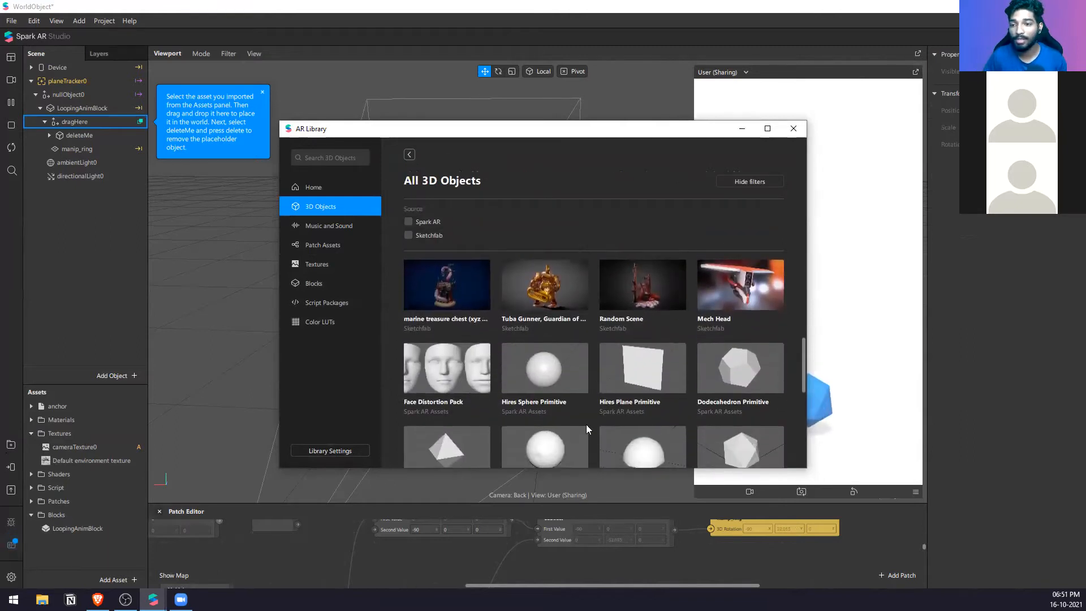
scroll(579, 422, "down", 3)
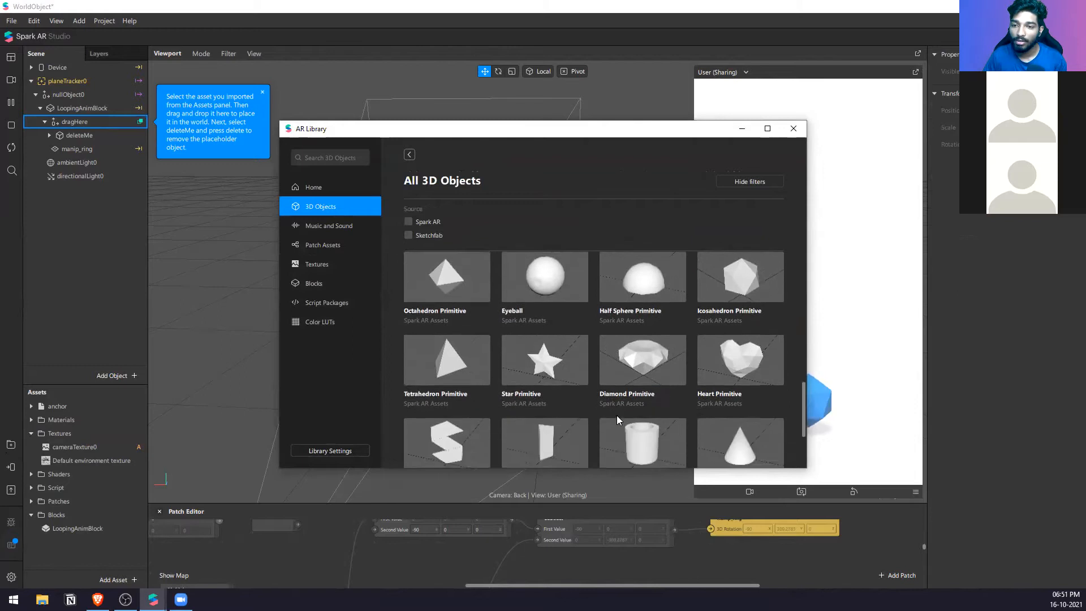
scroll(651, 413, "down", 1)
left_click(640, 371)
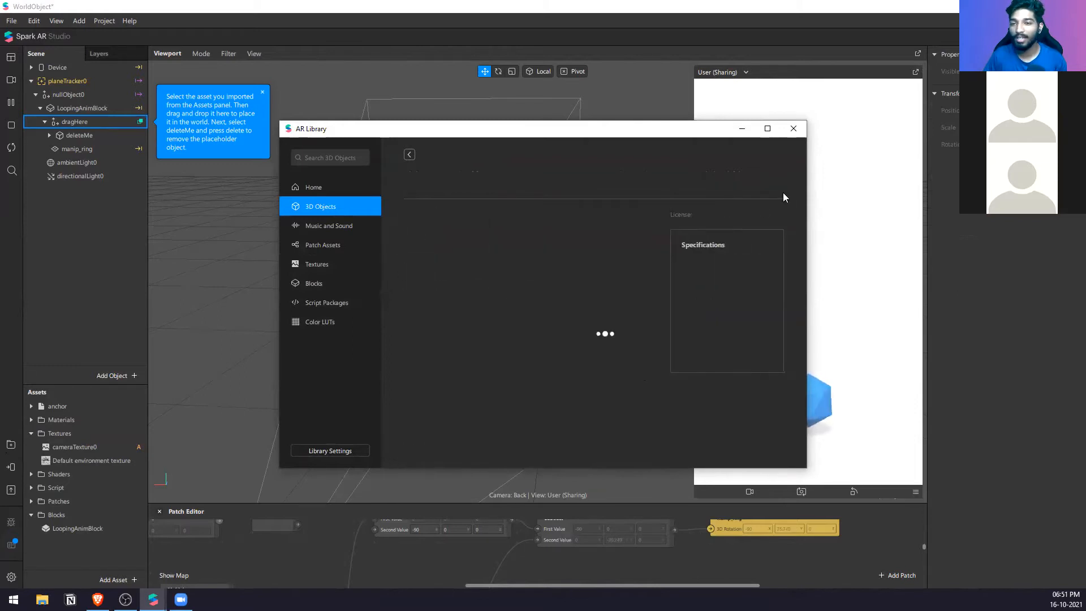
left_click(797, 137)
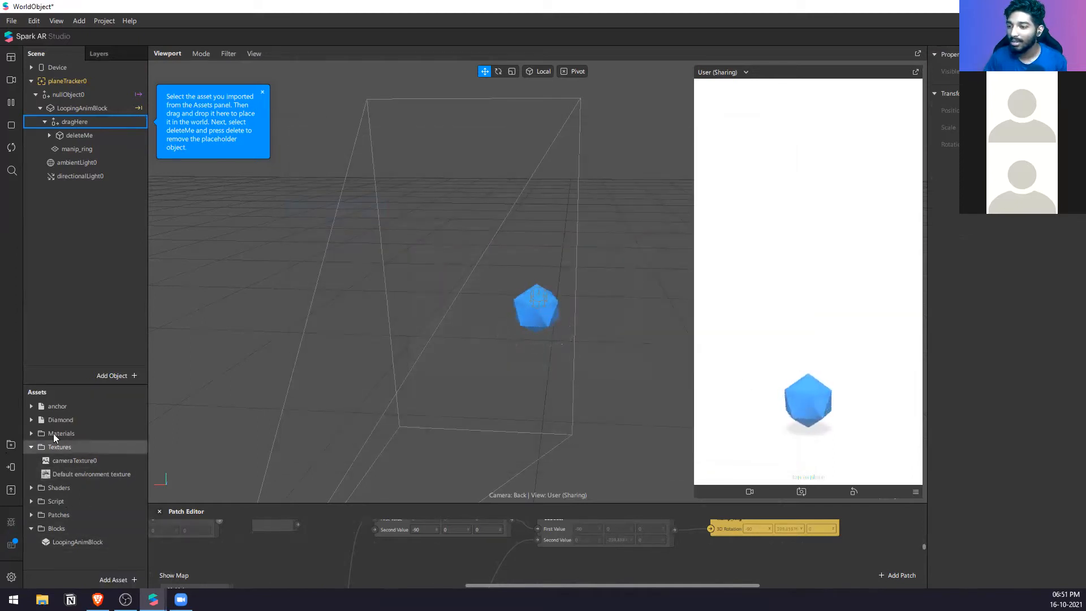
Step: Place the imported Diamond asset inside dragHere in the scene, alongside the deleteMe placeholder
left_click_drag(69, 419, 108, 121)
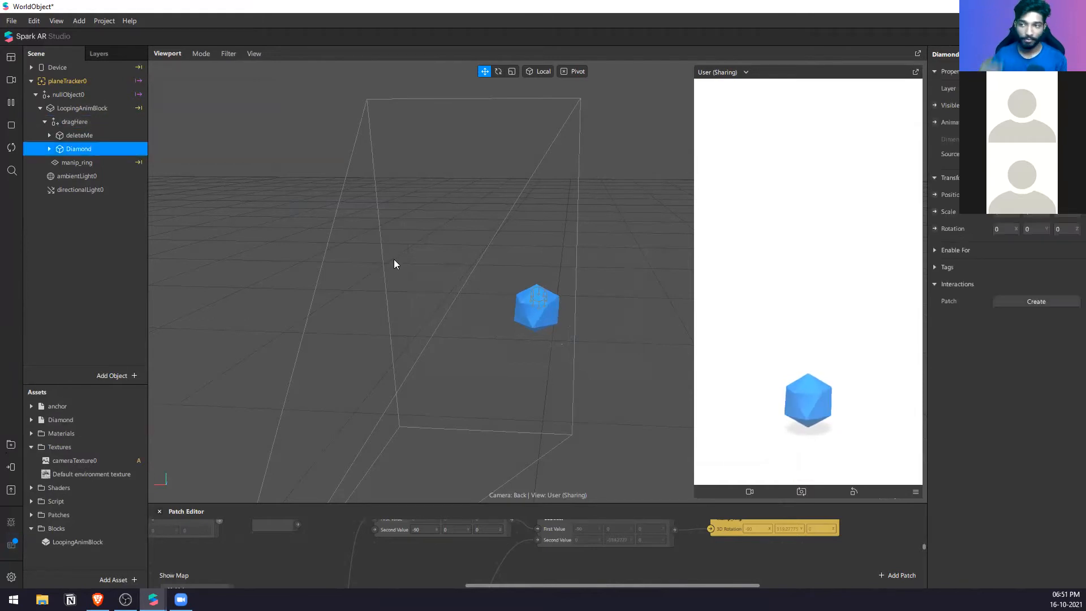
scroll(536, 339, "up", 3)
right_click_drag(616, 372, 565, 349)
right_click_drag(570, 300, 455, 257)
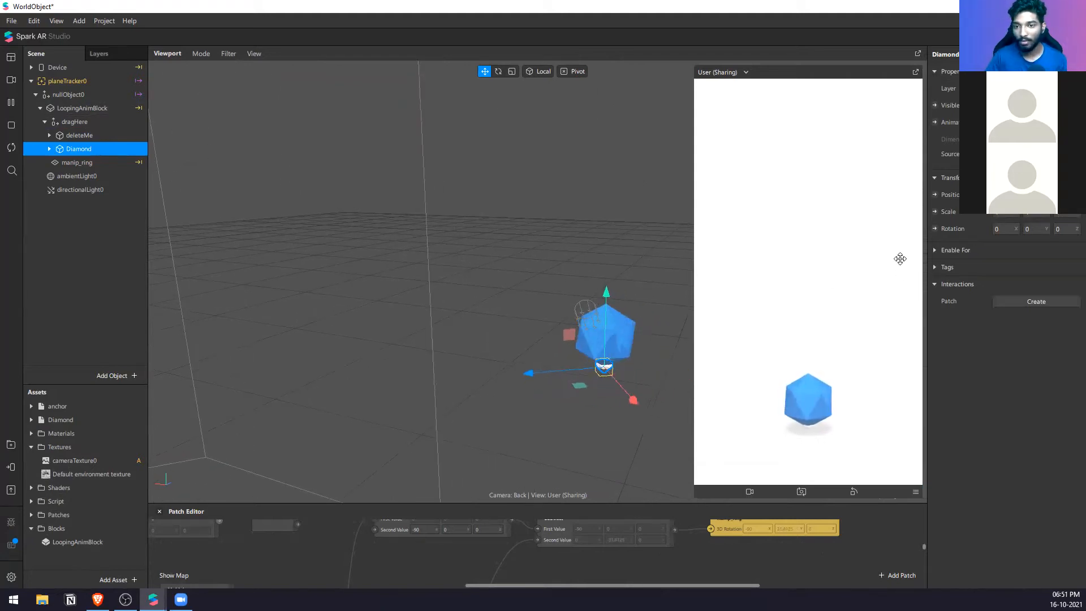
Step: Set the Diamond's scale to 3 and check its size against the blue placeholder
left_click(1009, 214)
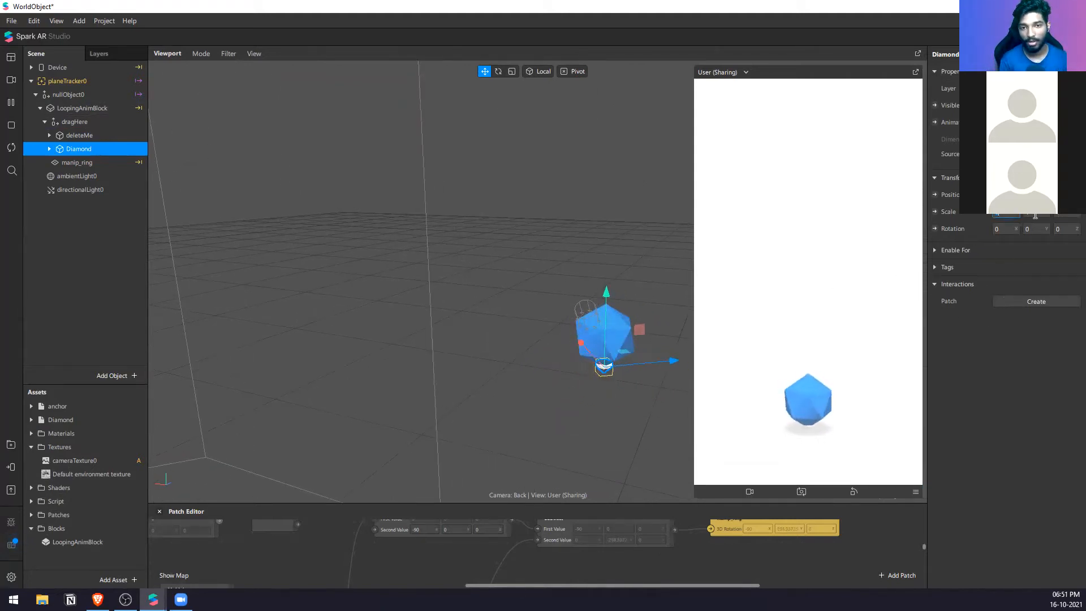
type("3")
key("Tab")
type("3")
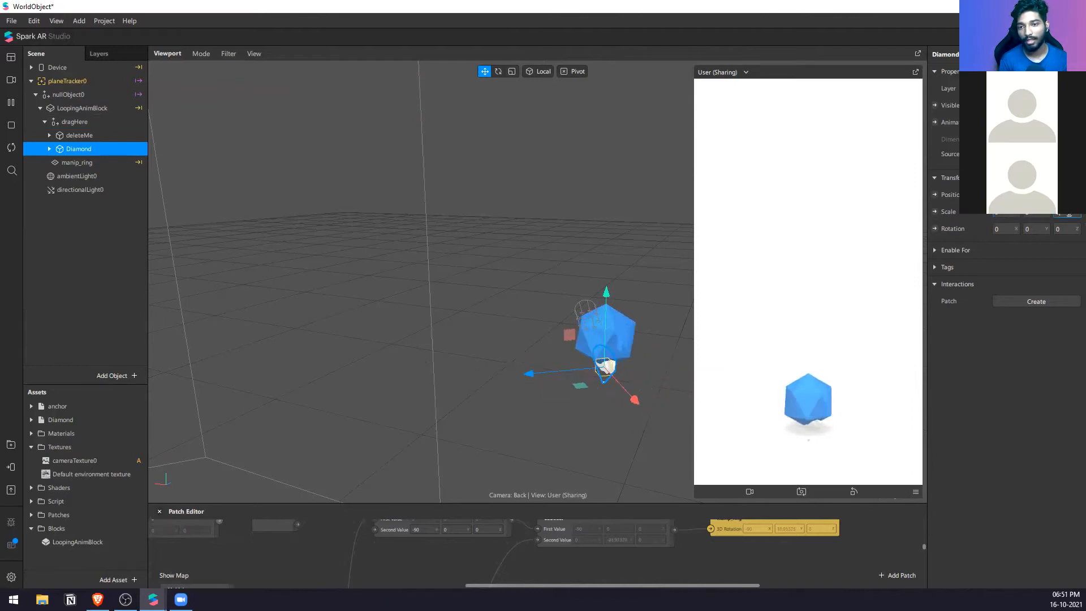
right_click_drag(643, 379, 604, 388)
middle_click_drag(604, 384, 514, 324)
right_click_drag(515, 323, 593, 367)
scroll(591, 367, "up", 4)
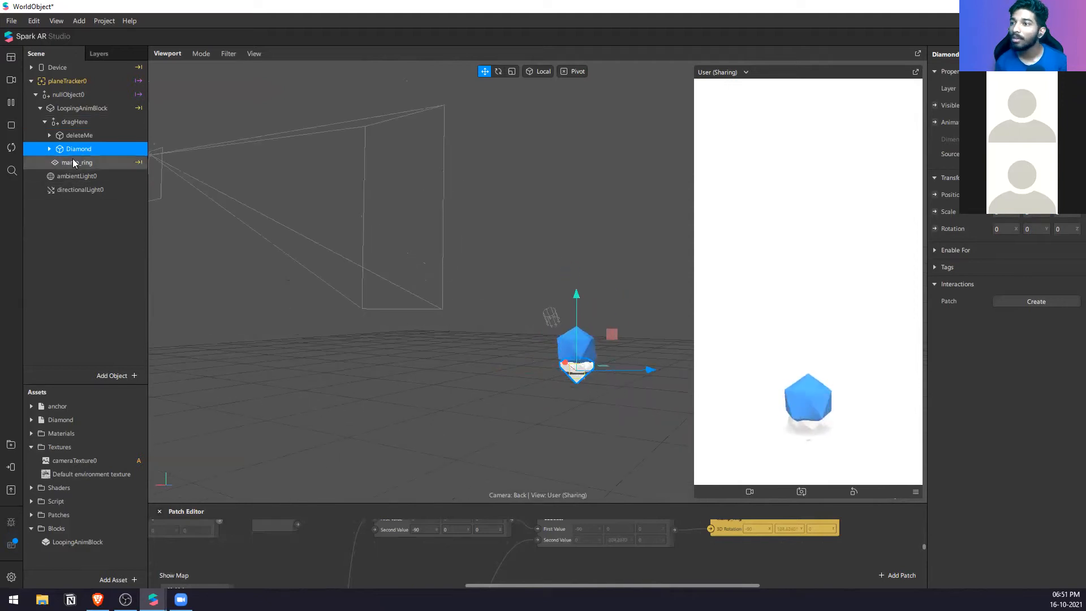
Step: Select the Diamond inside dragHere and raise it to the height of the blue placeholder
left_click(77, 121)
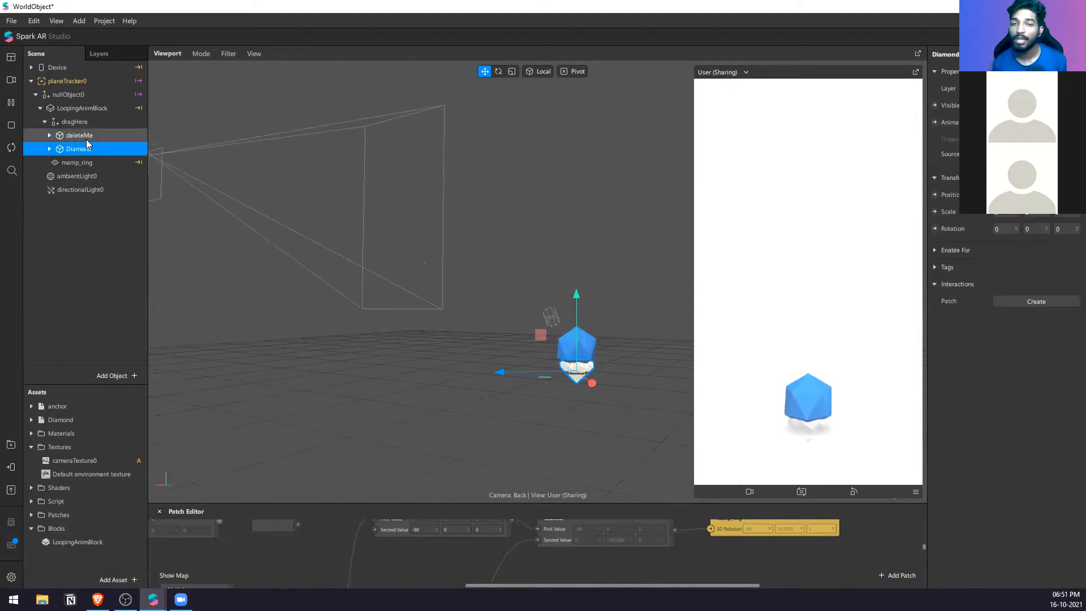
left_click(86, 138)
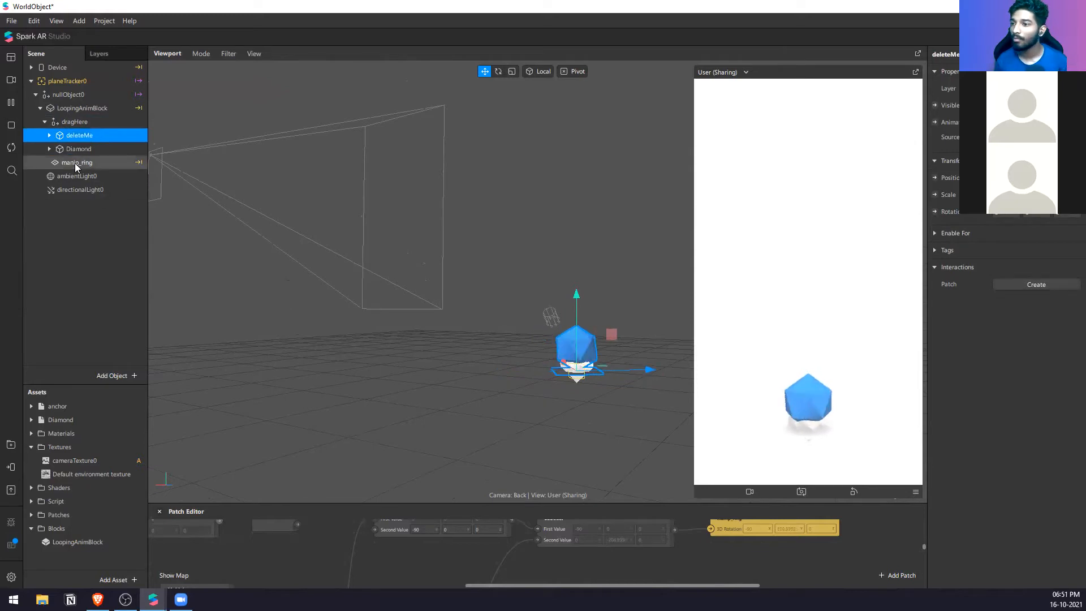
left_click(74, 163)
left_click(91, 123)
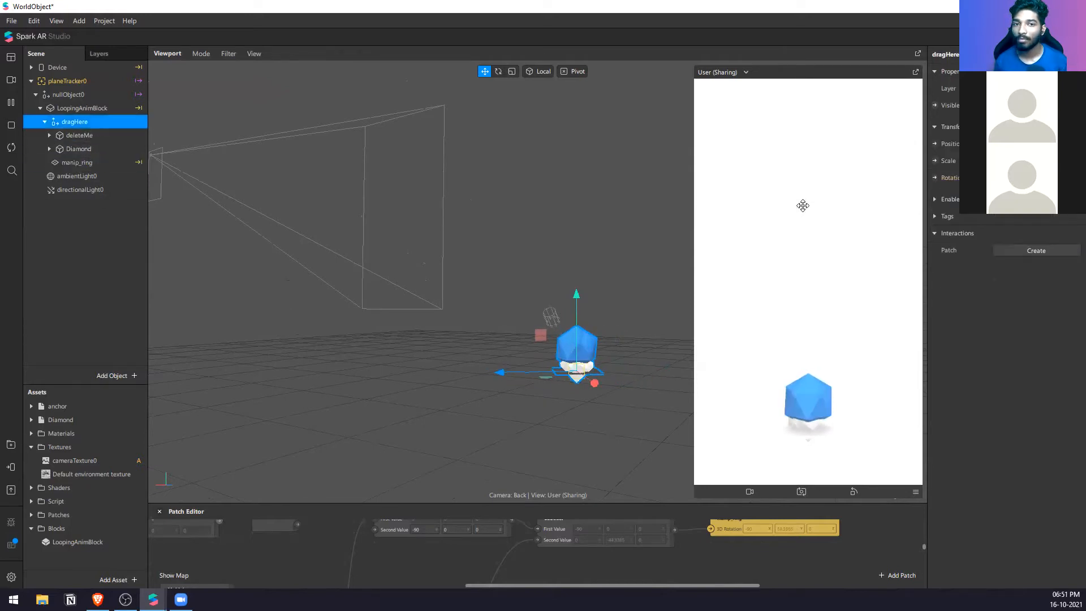
left_click(78, 149)
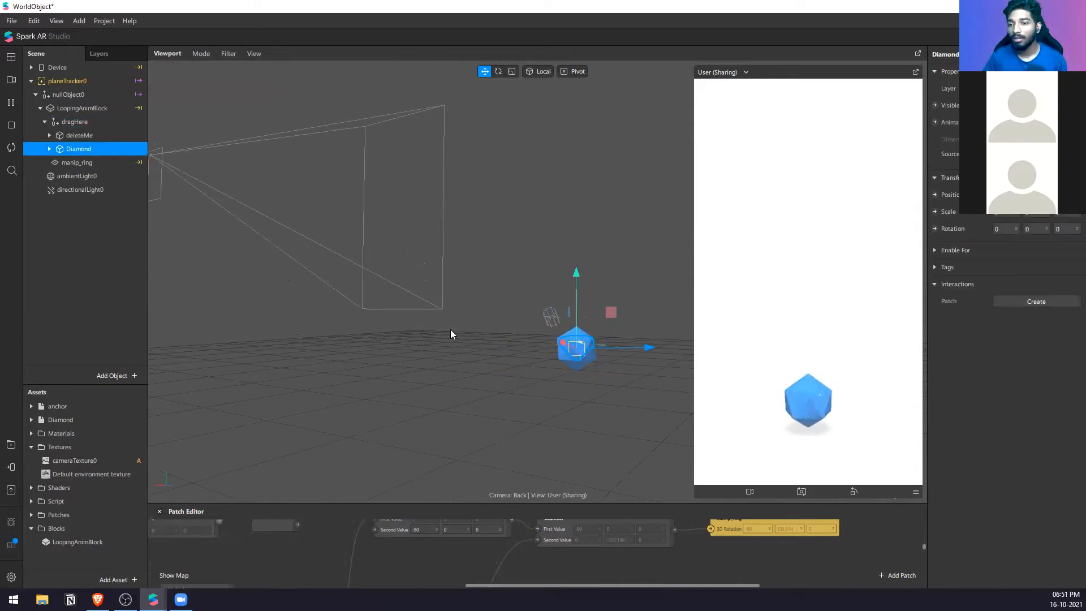
Step: Hide the deleteMe placeholder object so that only the Diamond is shown
left_click(79, 135)
left_click(996, 105)
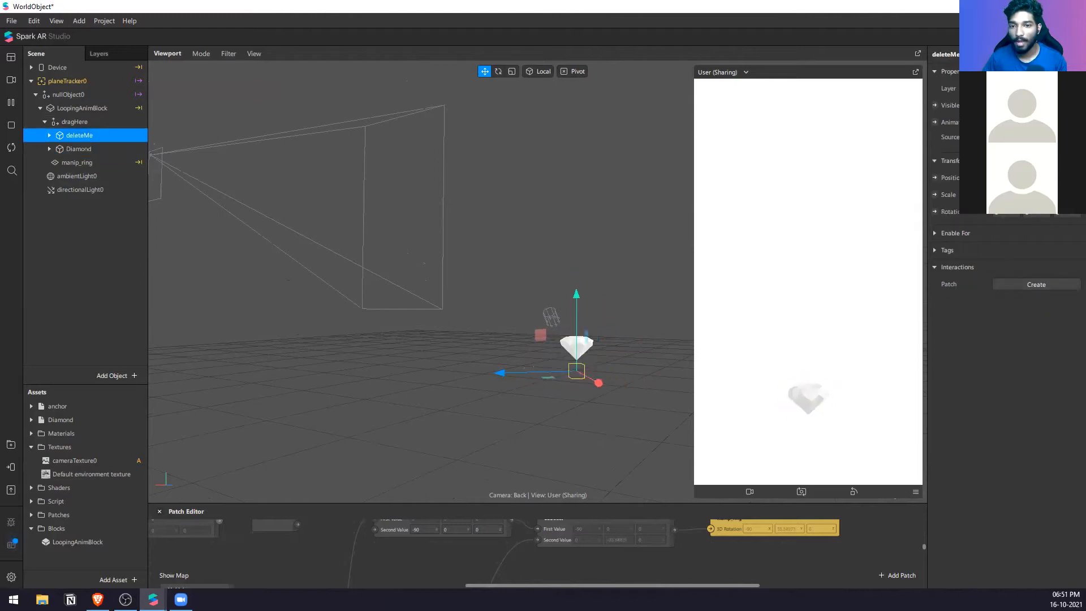
scroll(629, 333, "up", 3)
right_click_drag(592, 349, 427, 292)
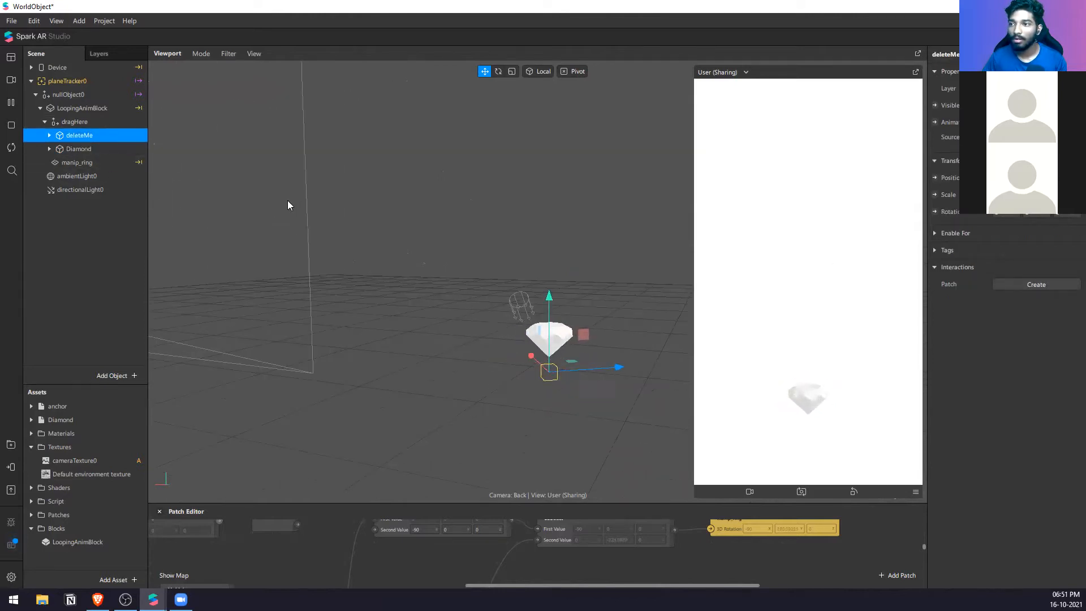
Step: Show the Diamond's Enable For options and set its Diamond_mat material colour to red, #ff0000
left_click(89, 147)
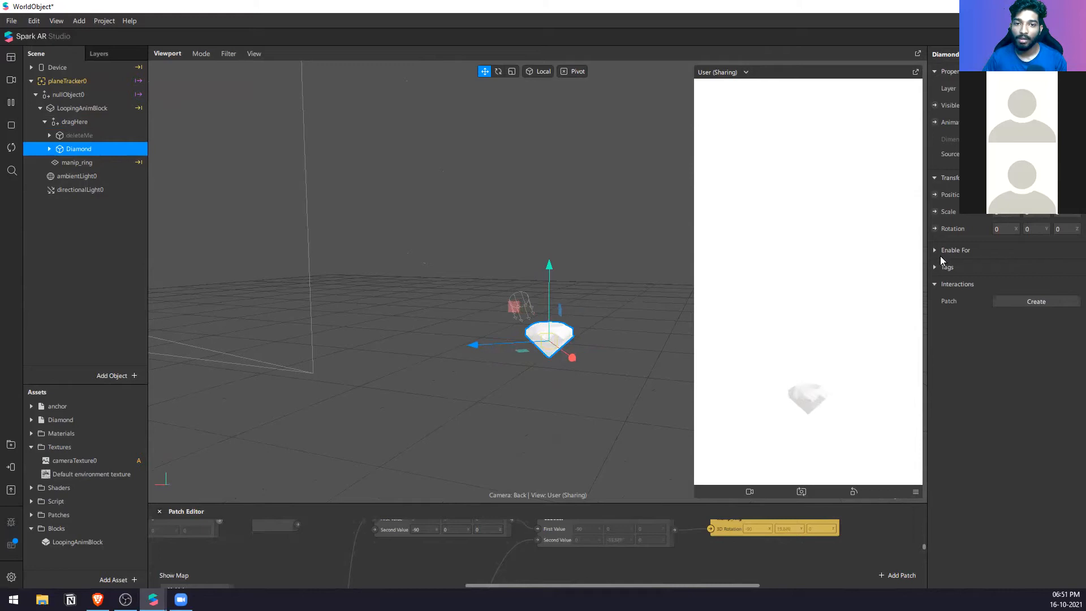
left_click(934, 251)
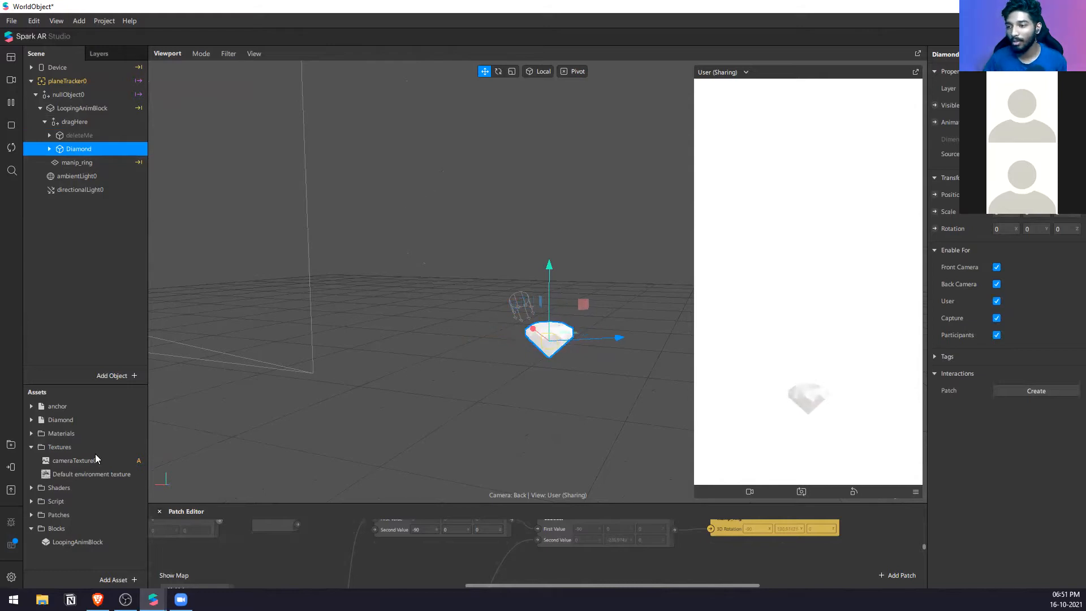
left_click(30, 420)
left_click(68, 442)
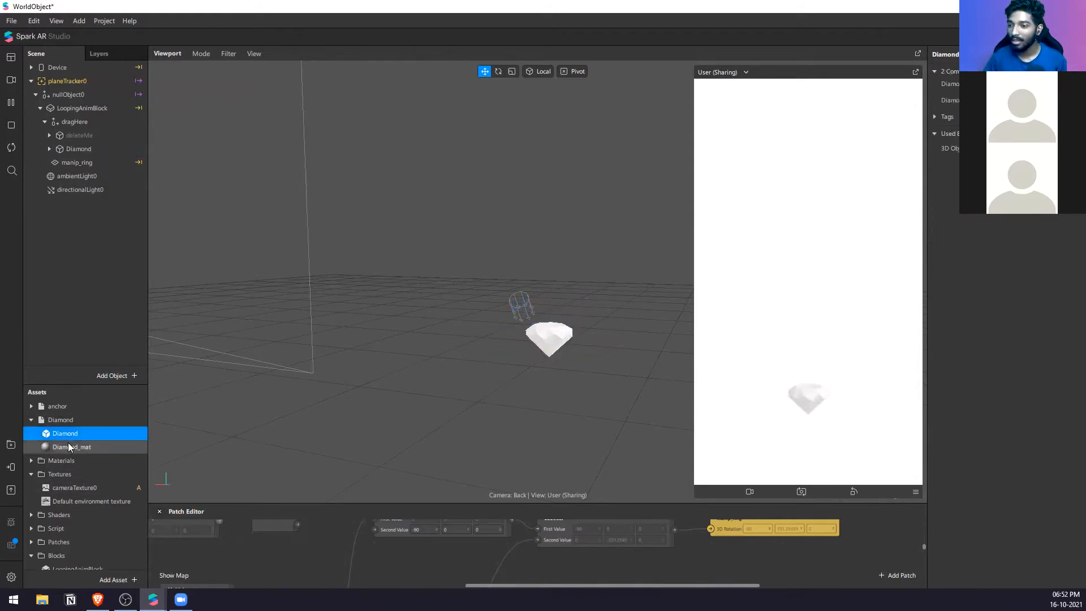
left_click(1009, 140)
left_click_drag(599, 233, 609, 477)
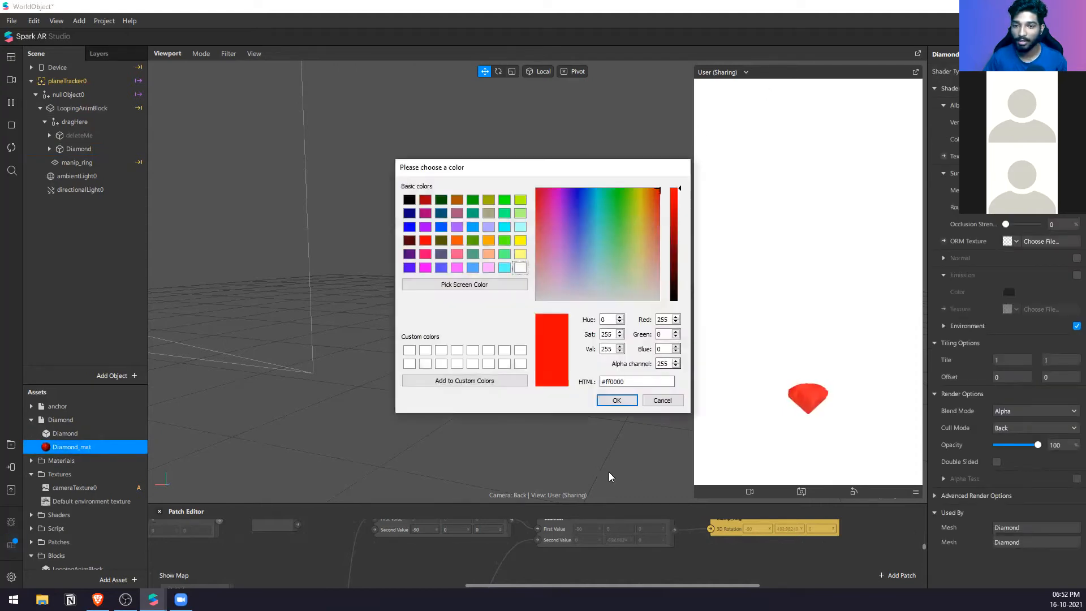
left_click(616, 401)
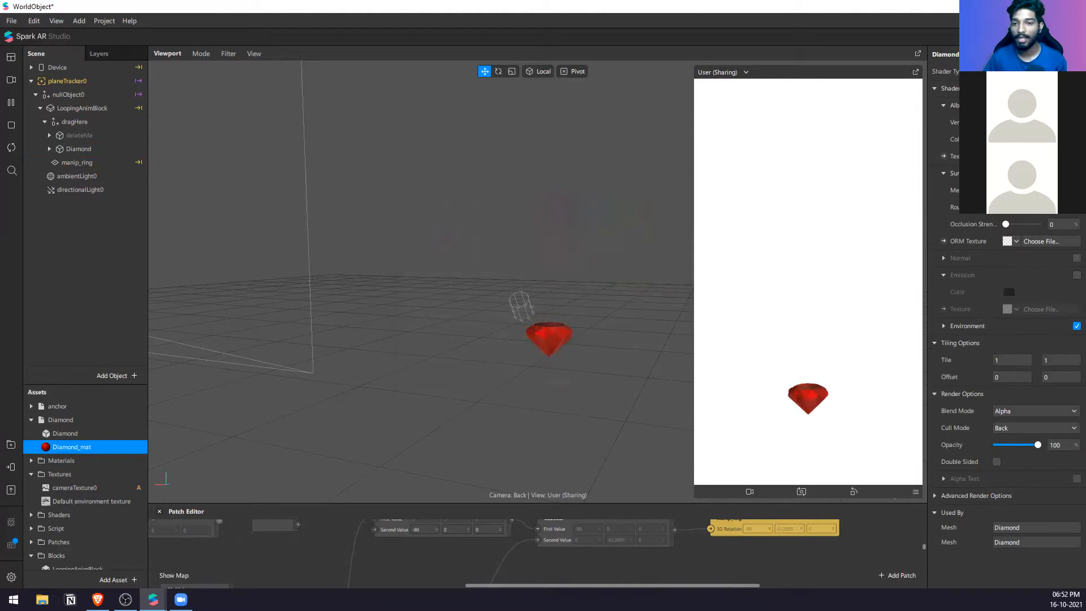
Step: Send the effect to Instagram for an in-app preview
left_click_drag(601, 386, 580, 325)
left_click_drag(471, 320, 569, 392)
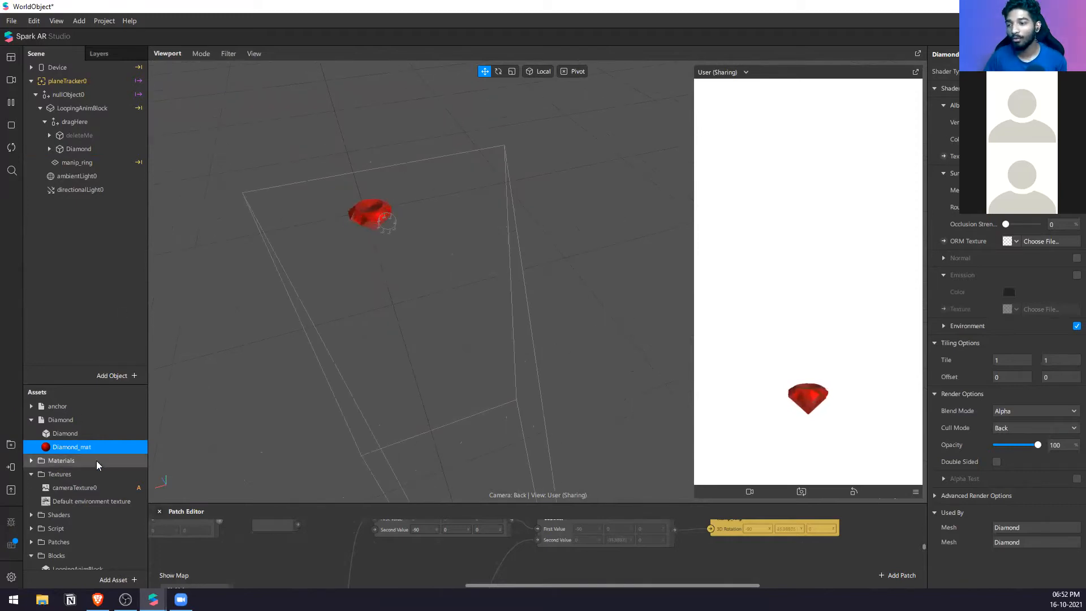
left_click(11, 467)
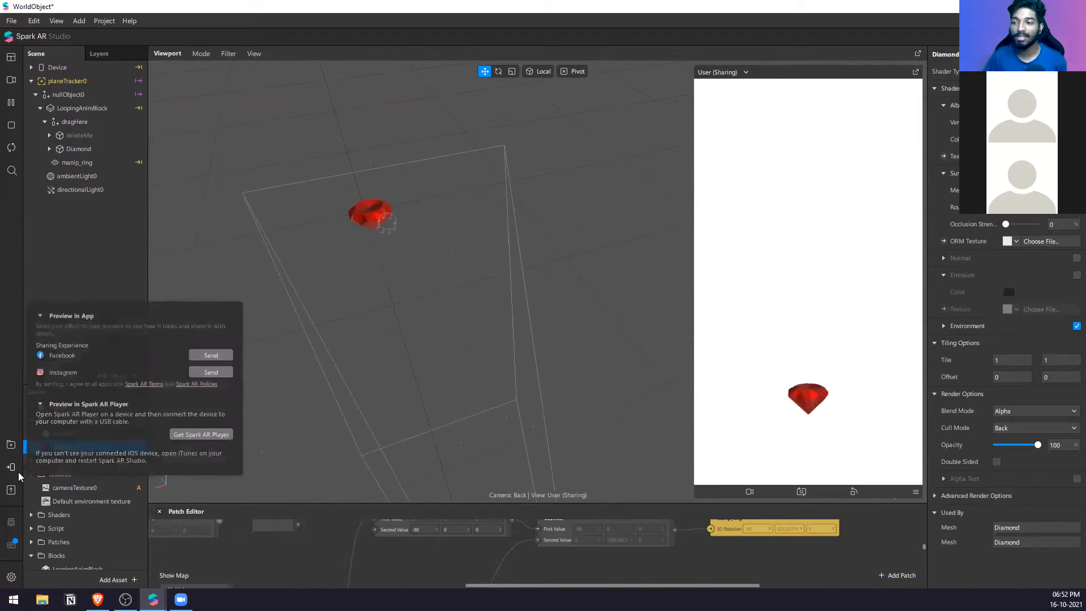
left_click(218, 374)
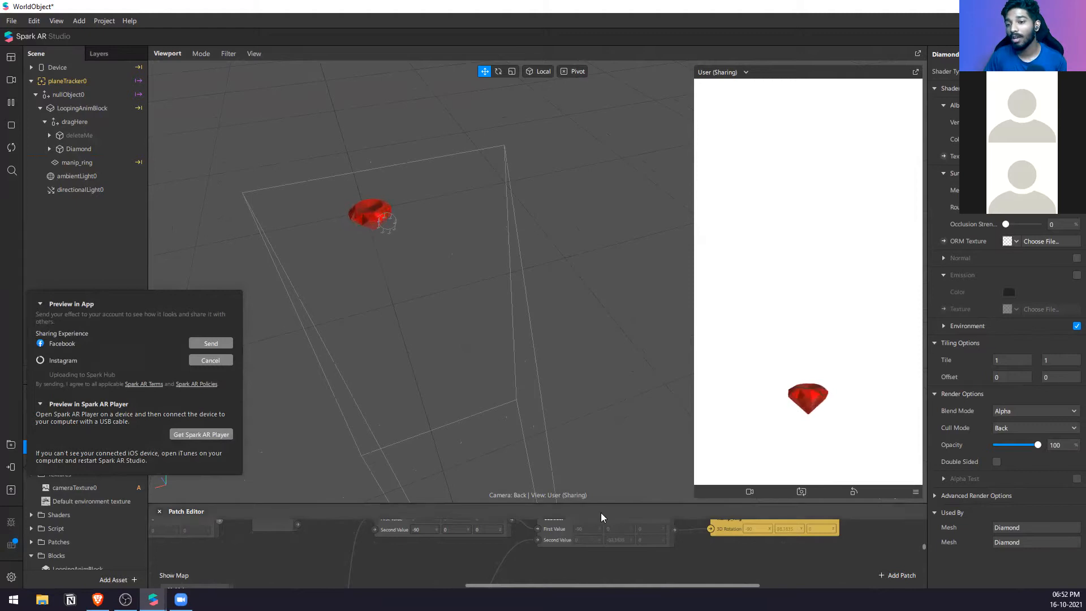
Step: Enlarge the Patch Editor and examine the template's patch graph, including the instructions group connected to the Device patch
left_click(621, 500)
left_click_drag(621, 503, 639, 361)
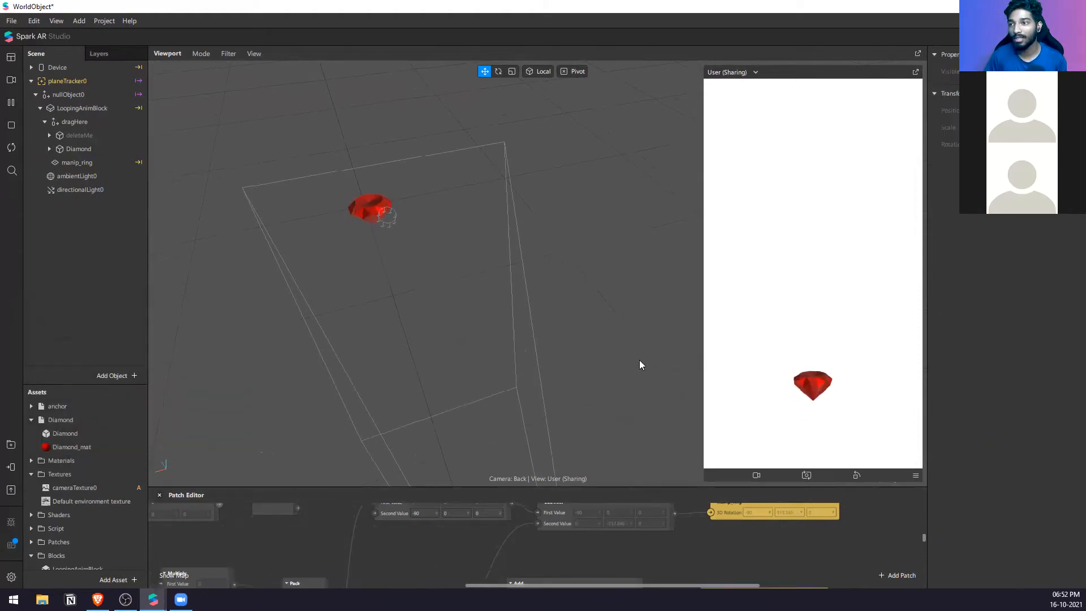
scroll(683, 429, "down", 4)
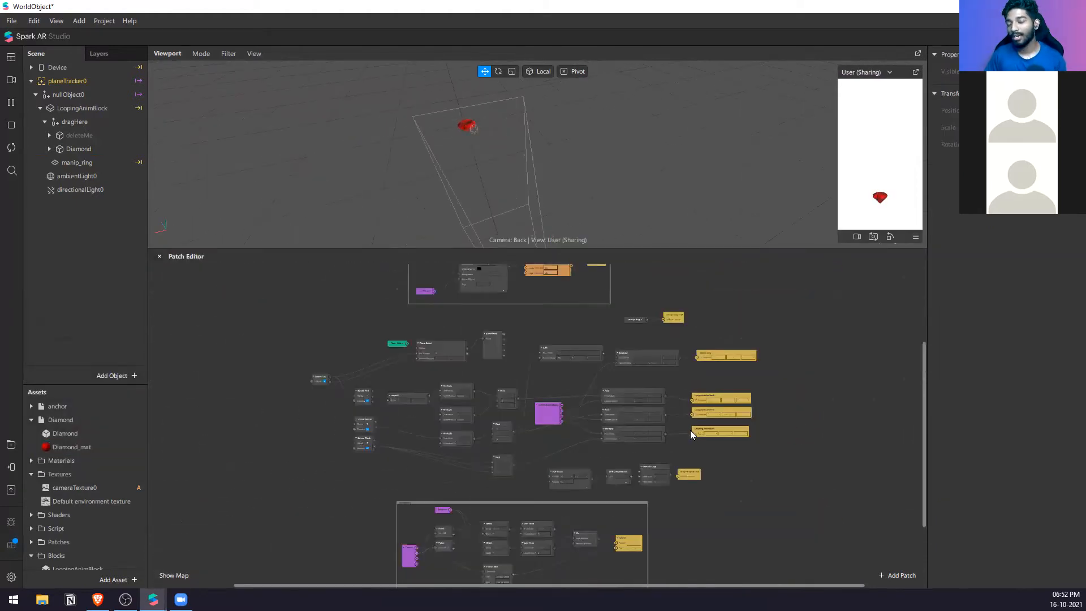
scroll(687, 402, "up", 5)
scroll(686, 402, "down", 6)
scroll(686, 401, "down", 3)
scroll(468, 446, "up", 4)
scroll(863, 445, "up", 2)
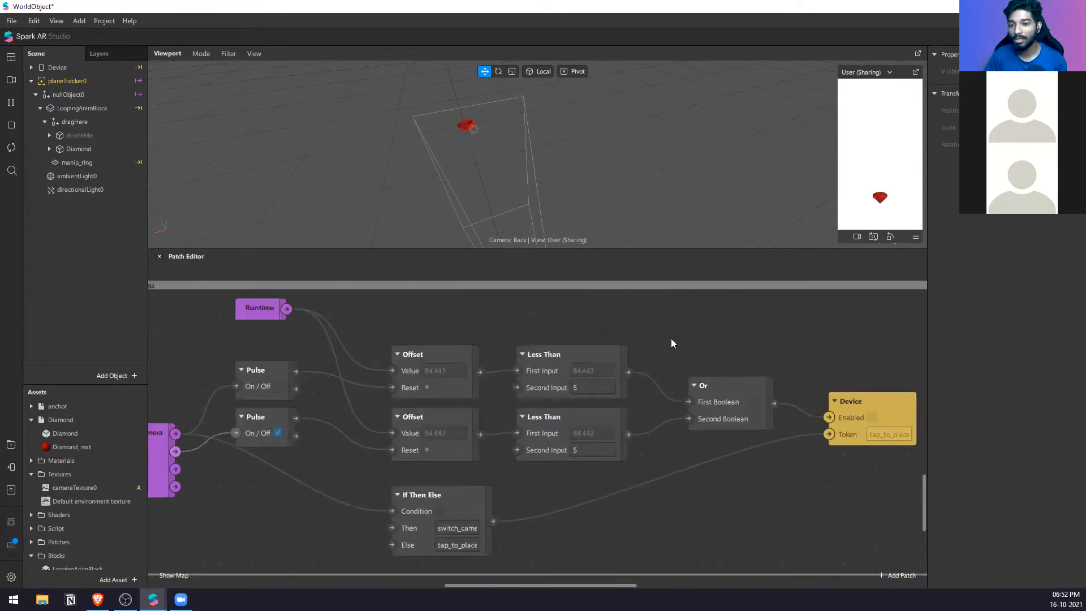
scroll(671, 339, "down", 1)
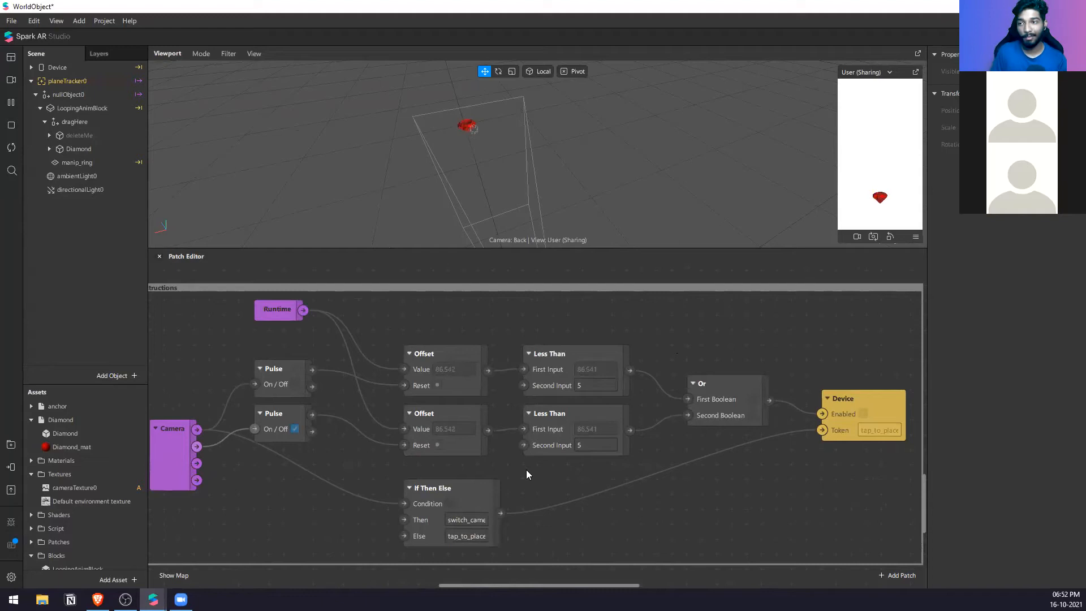
Step: Switch the simulator to the front camera and back to check how the instruction patches respond
left_click(913, 238)
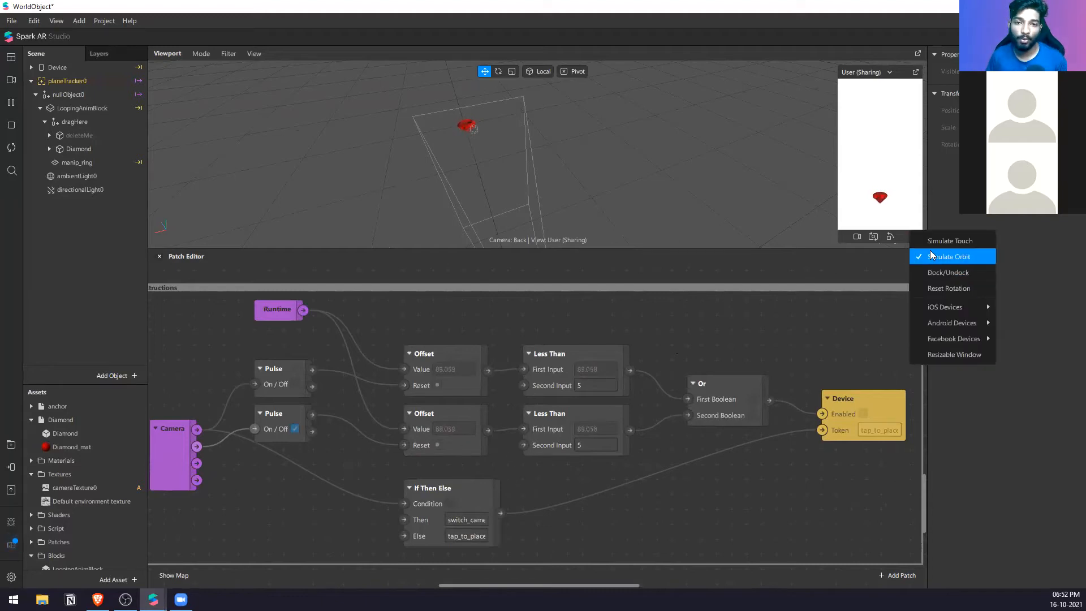
left_click(873, 238)
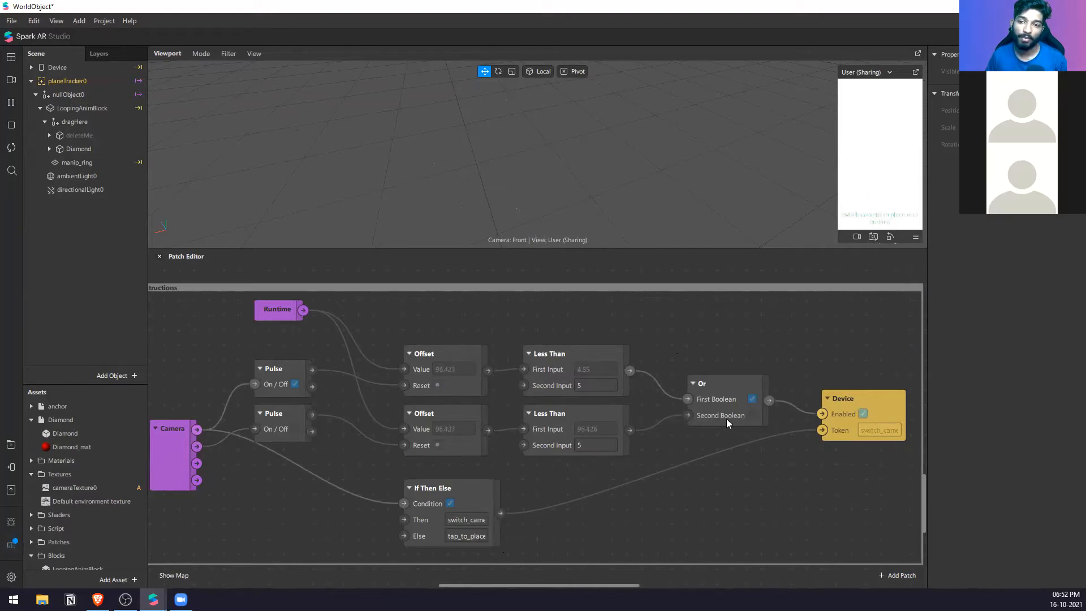
left_click(874, 237)
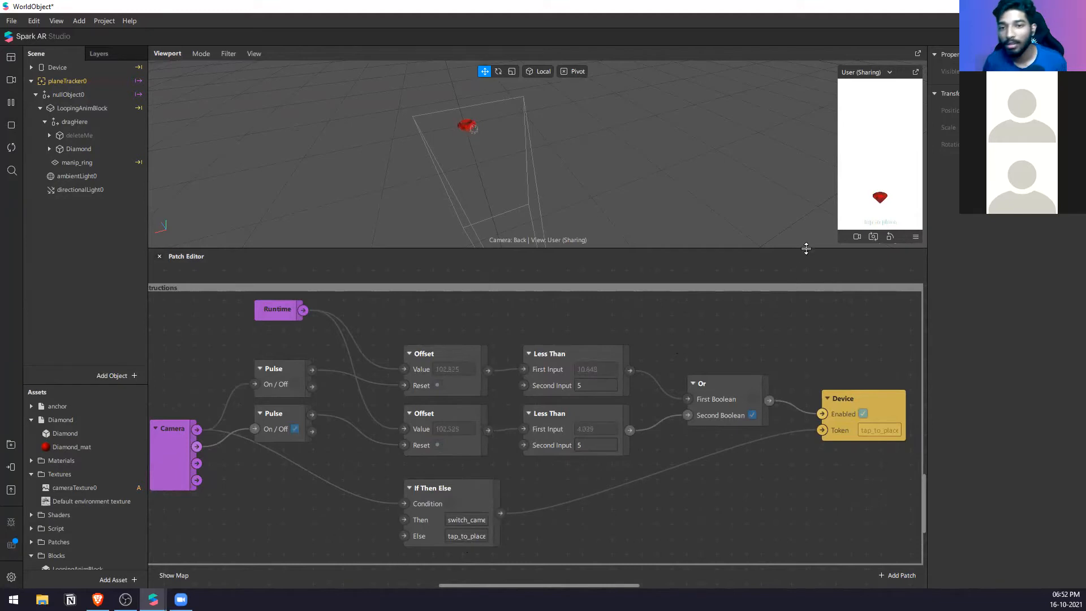
Step: Shrink the Patch Editor to enlarge the viewport, and switch to the Untitled project containing the Spark object
left_click_drag(821, 247, 763, 422)
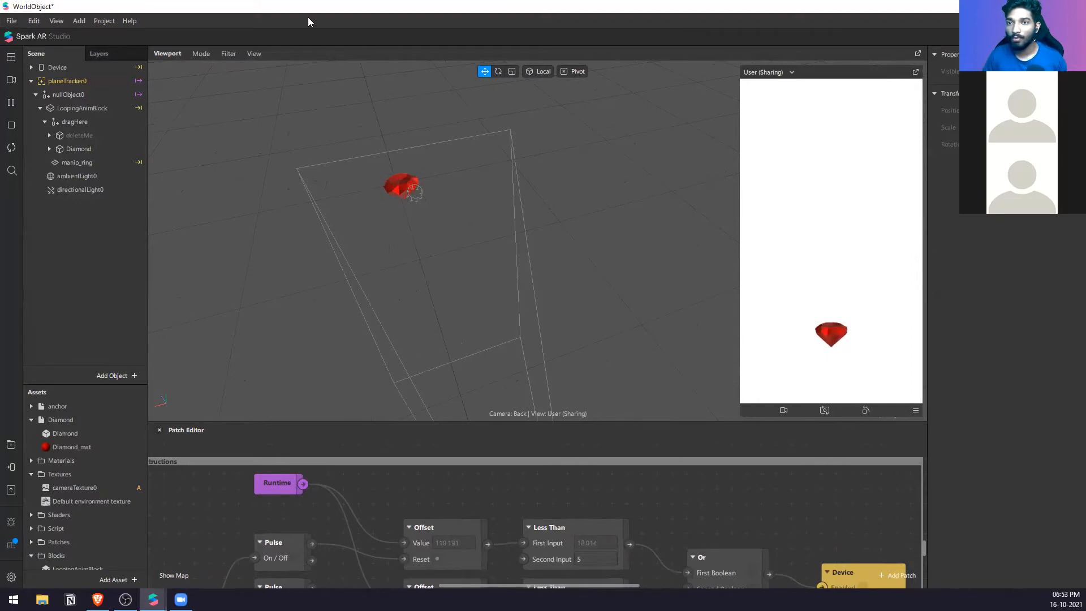
mouse_move(153, 599)
left_click(128, 566)
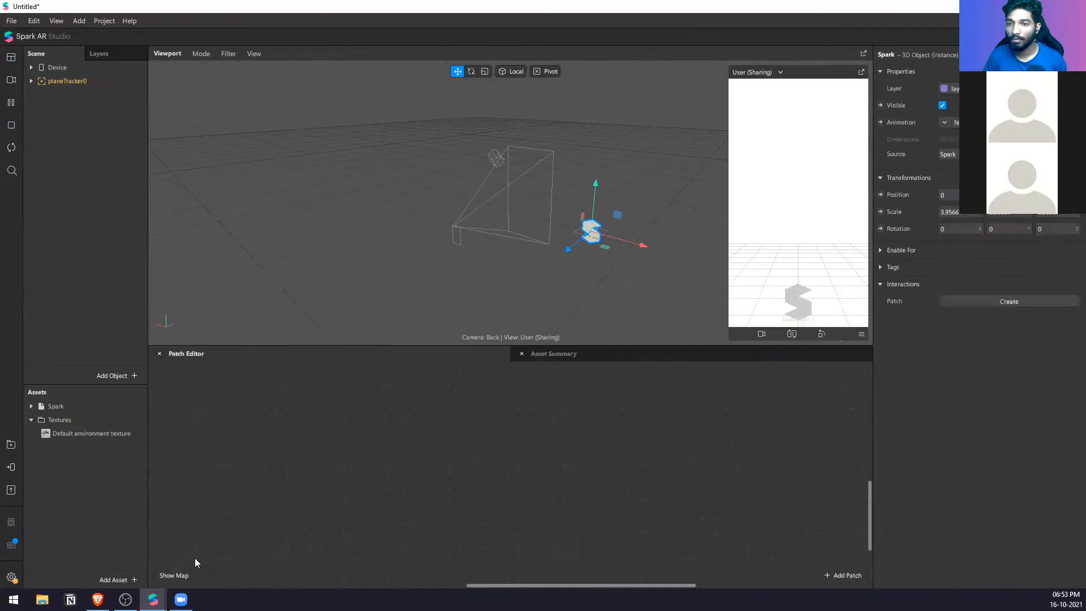
Step: Delete the plane tracker from the scene and add a Target Tracker in its place
left_click(47, 79)
key("Delete")
right_click(72, 132)
mouse_move(100, 140)
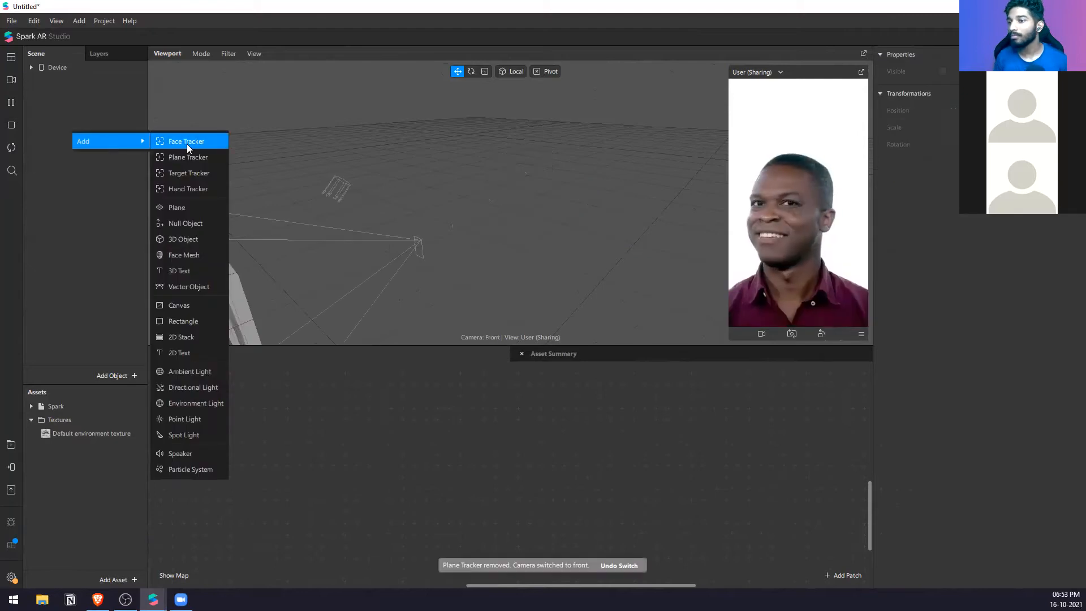
left_click(223, 180)
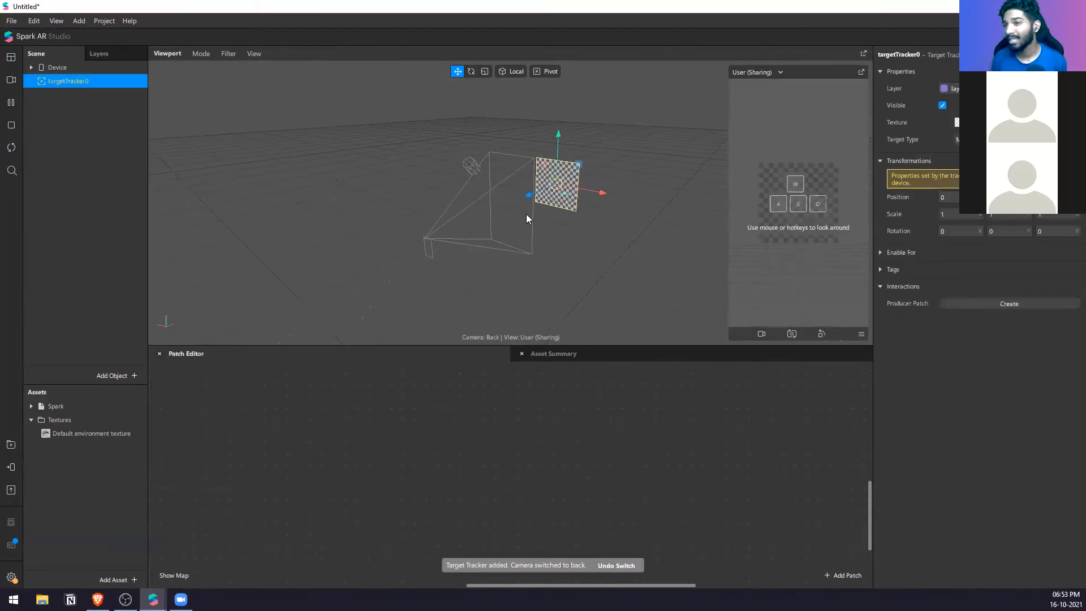
left_click(12, 20)
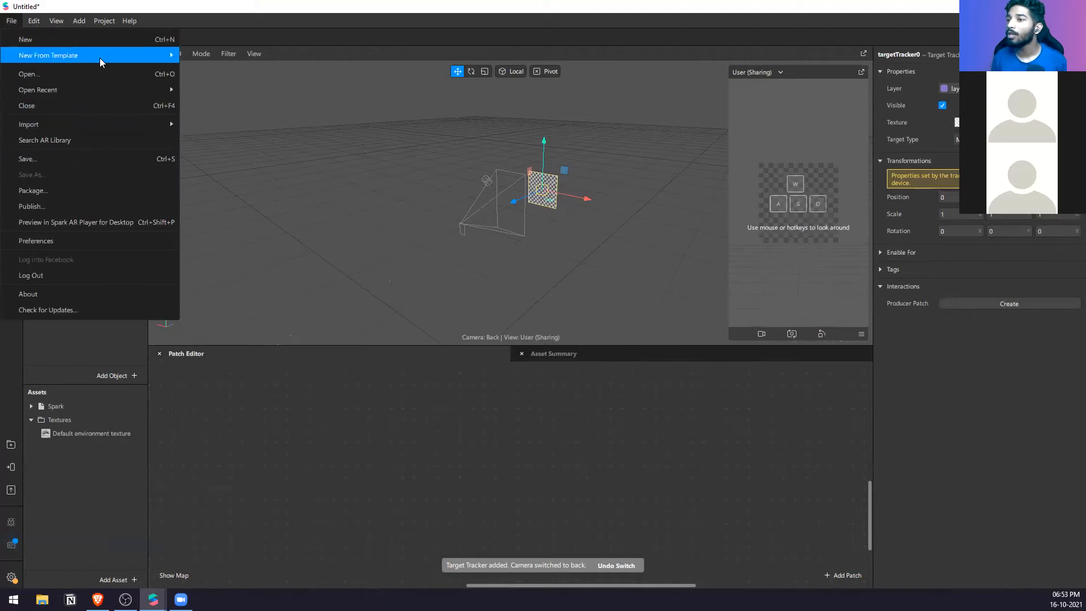
mouse_move(99, 56)
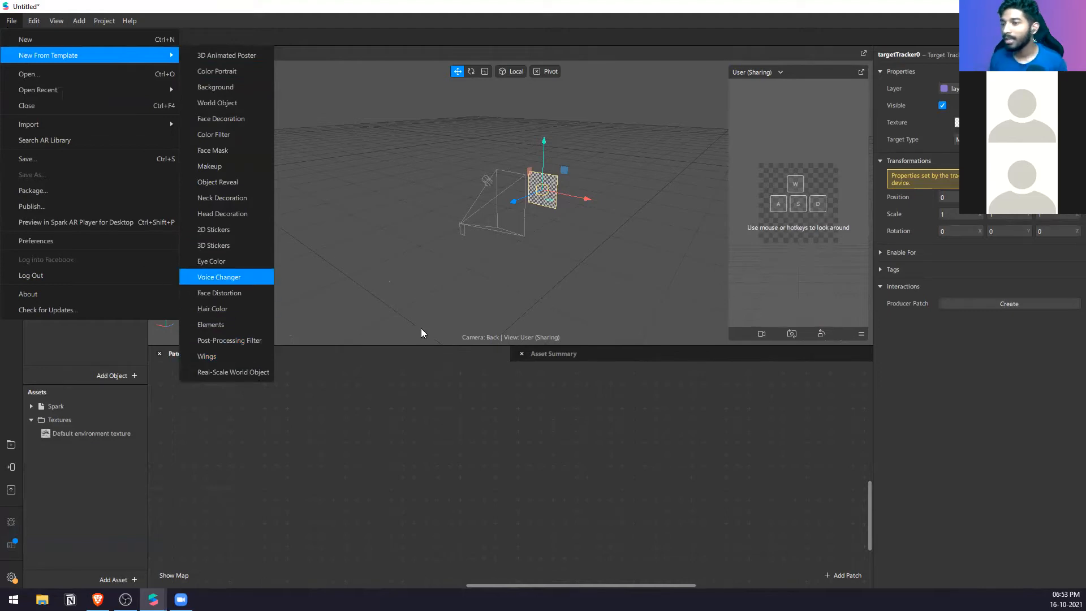
left_click(445, 415)
scroll(505, 234, "up", 2)
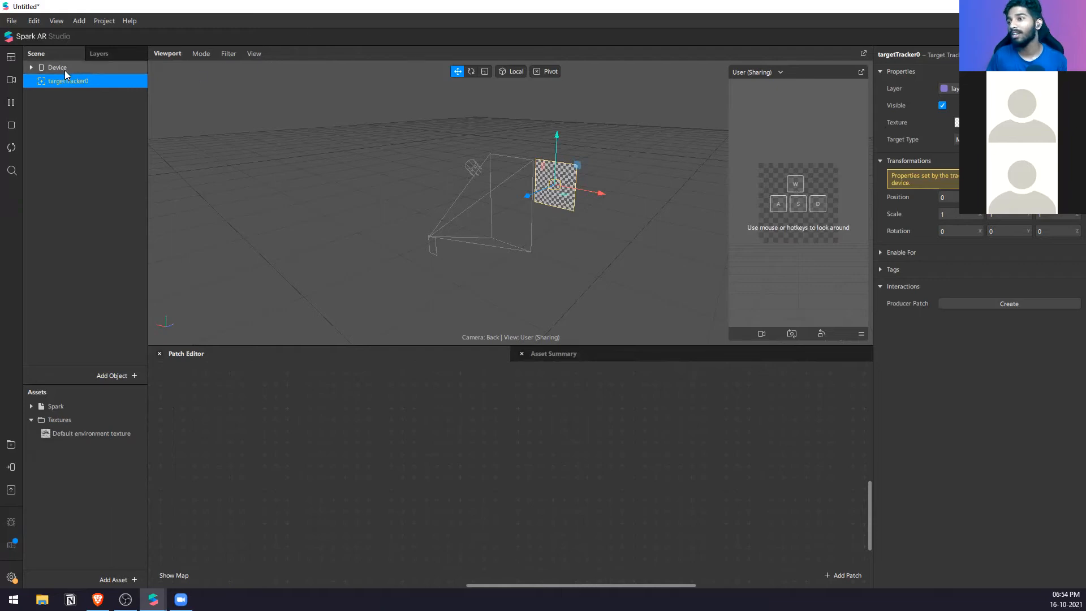
Step: Delete the target tracker from the scene
right_click(59, 105)
mouse_move(105, 119)
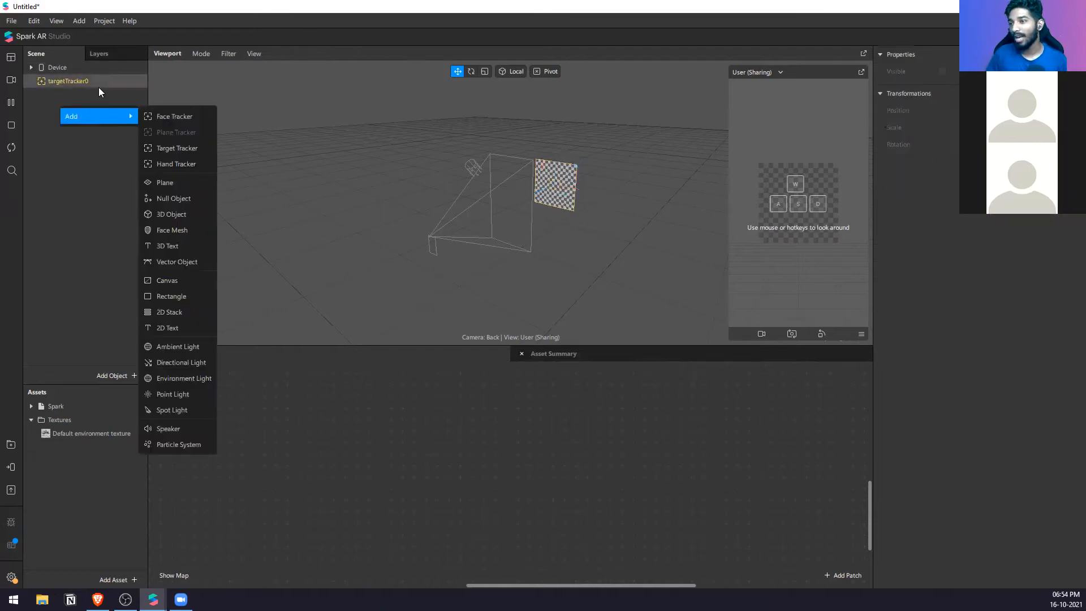
left_click(99, 87)
left_click(104, 84)
key("Delete")
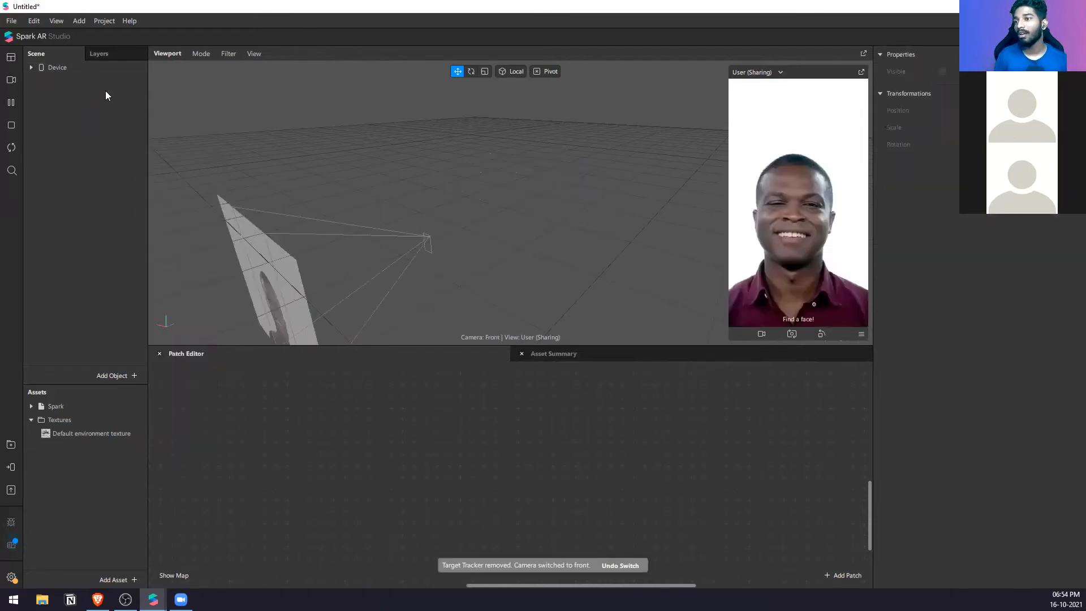
Step: Add a Sharing Experience in the project properties and turn off Facebook for it
left_click(97, 22)
left_click(106, 36)
left_click(393, 192)
left_click(393, 177)
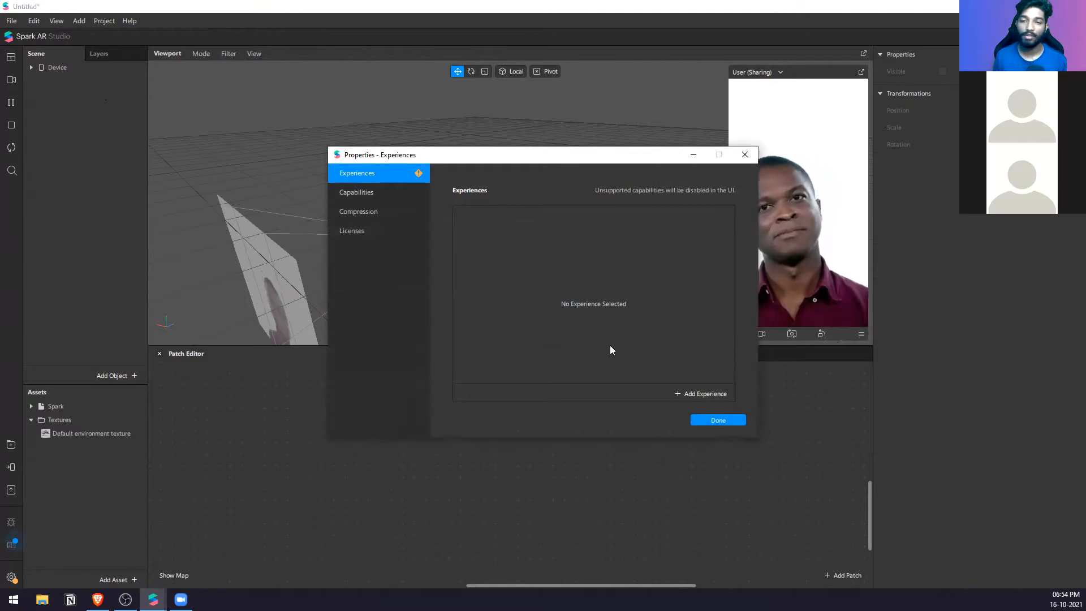
left_click(701, 394)
left_click(586, 226)
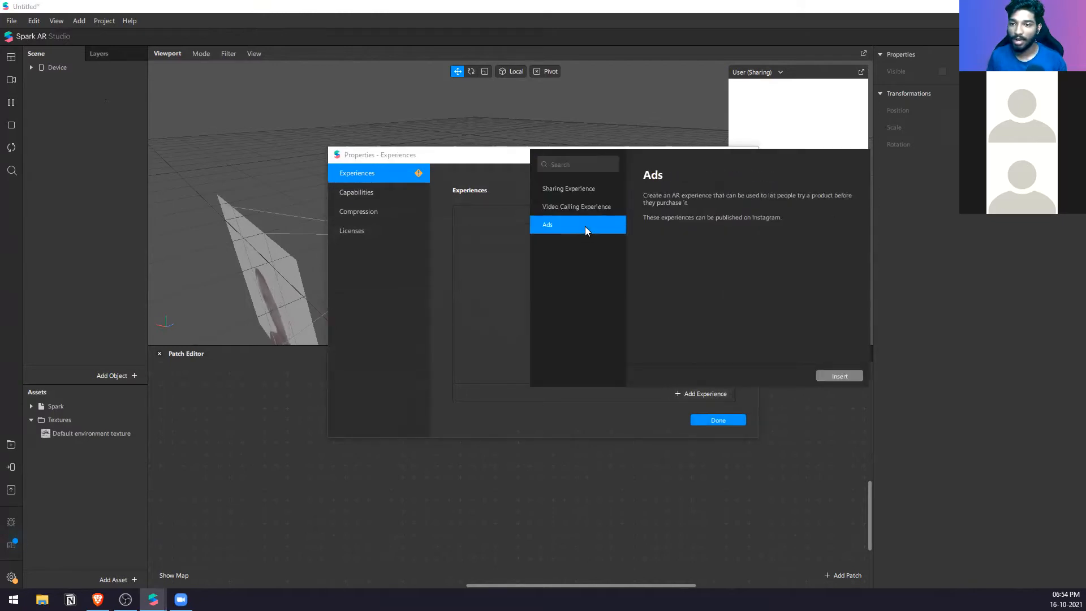
left_click(594, 189)
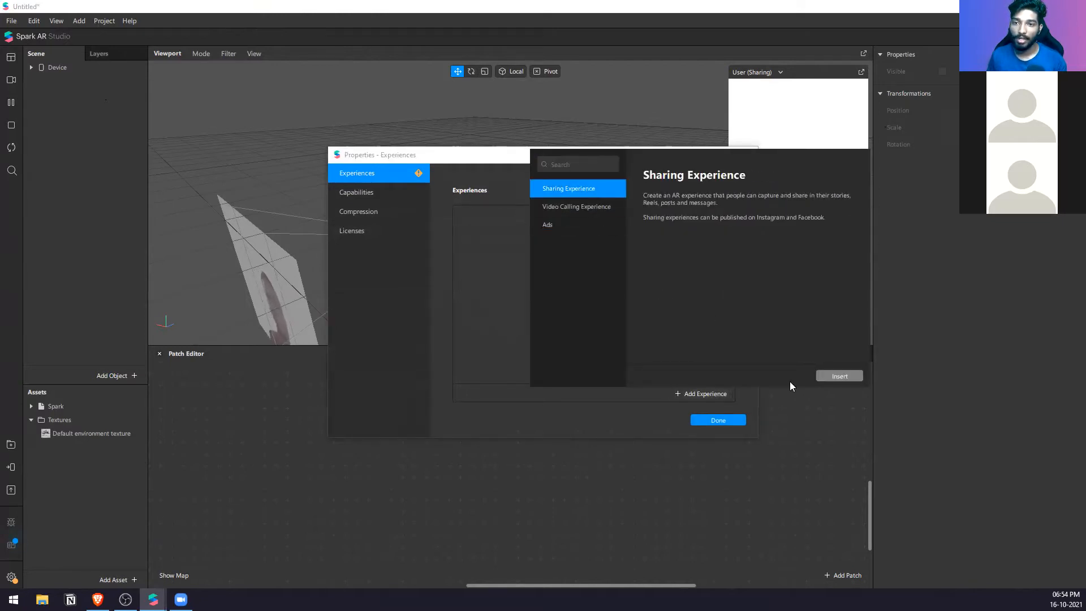
left_click(841, 374)
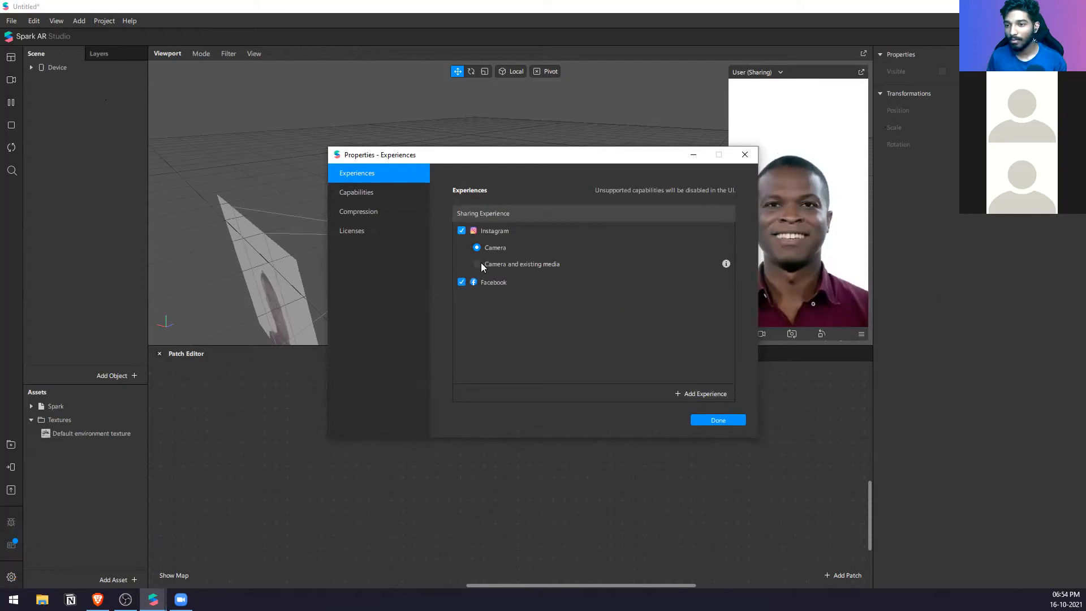
left_click(461, 282)
left_click(718, 420)
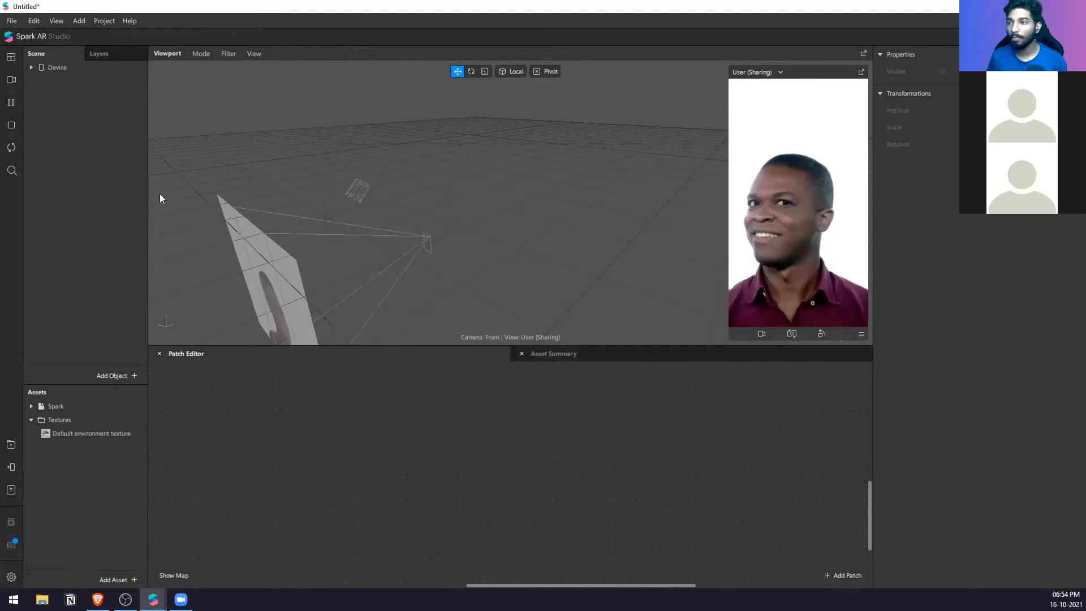
Step: Check which trackers can be added, and turn off Instagram for the Sharing Experience in the project properties
right_click(140, 173)
mouse_move(148, 176)
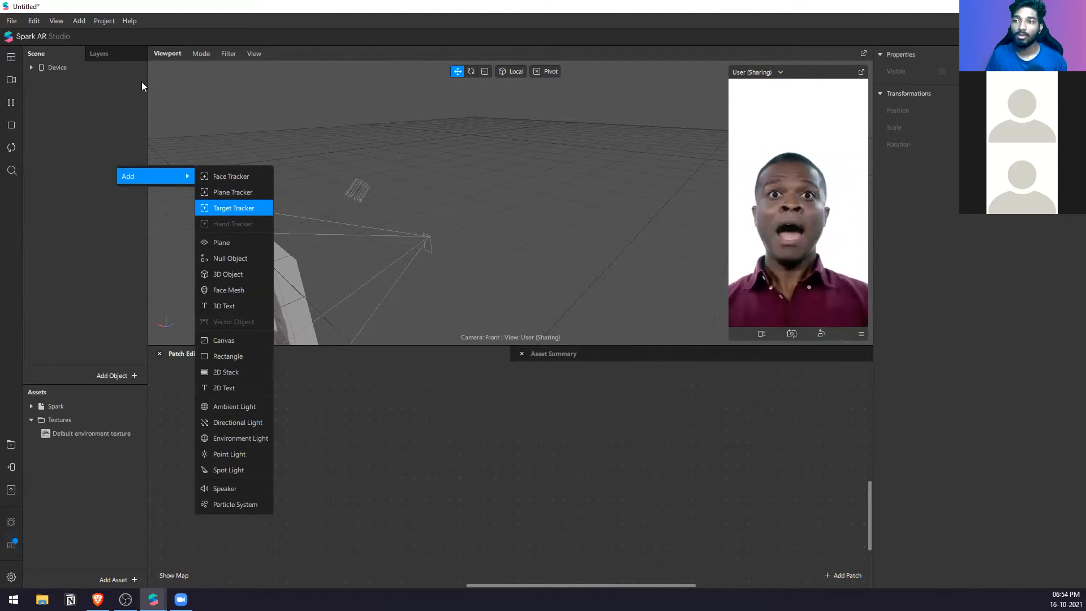
left_click(101, 21)
left_click(112, 39)
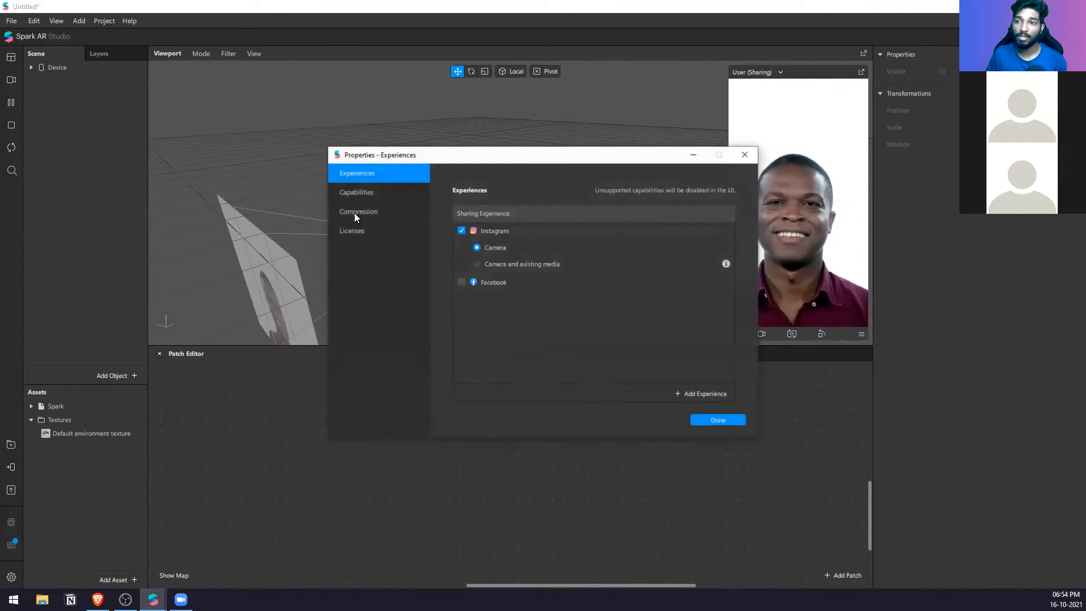
left_click(461, 231)
left_click(707, 419)
Step: Add a Hand Tracker to the scene
right_click(41, 125)
mouse_move(86, 139)
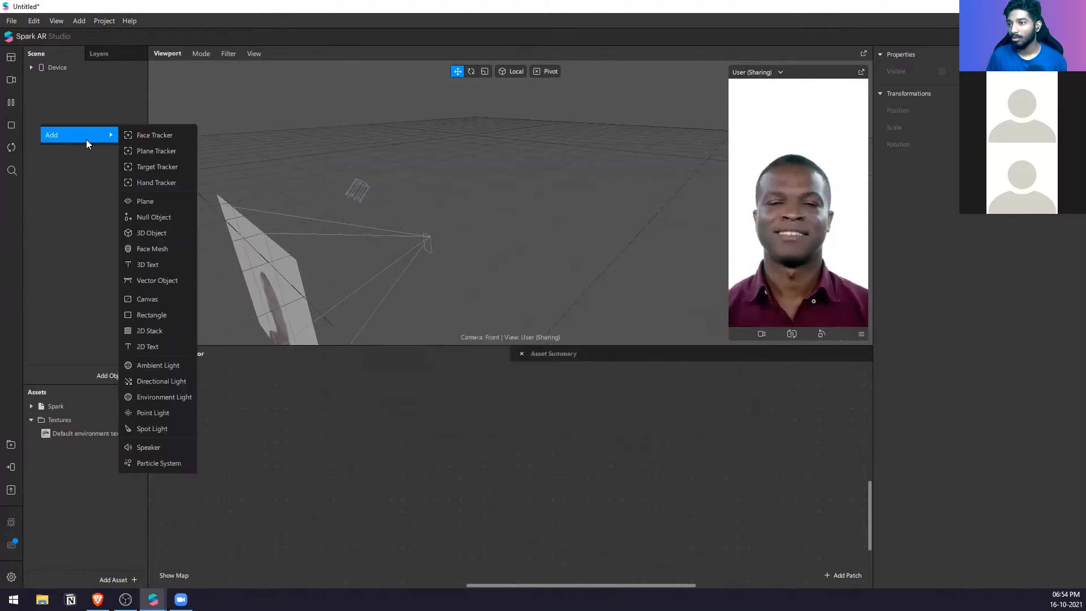
left_click(173, 181)
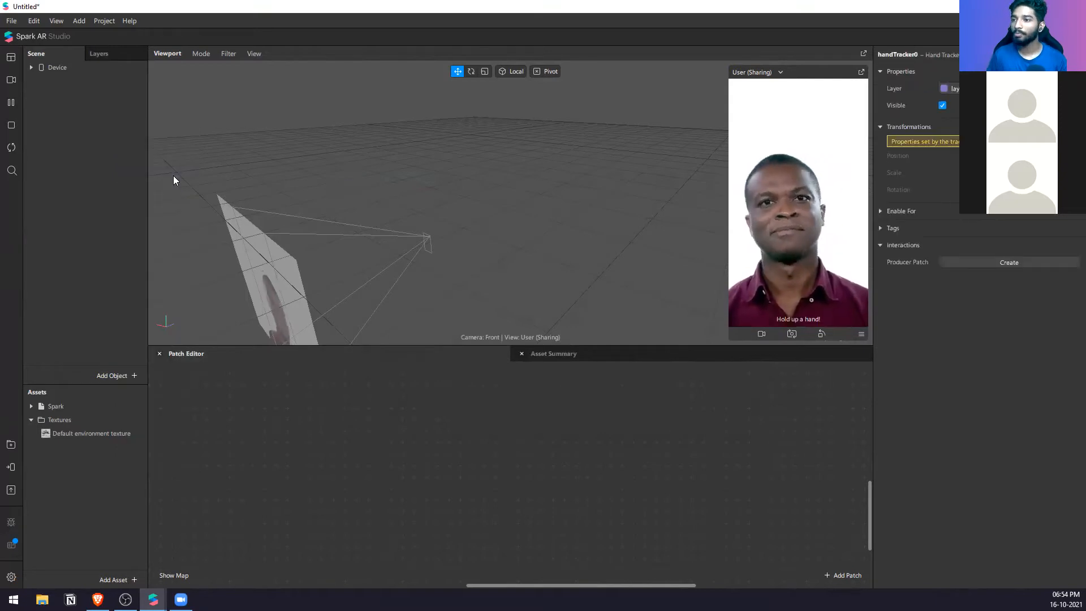
Step: Delete the face tracker under Focal Distance and place the Spark asset inside the hand tracker
left_click(37, 68)
left_click(32, 67)
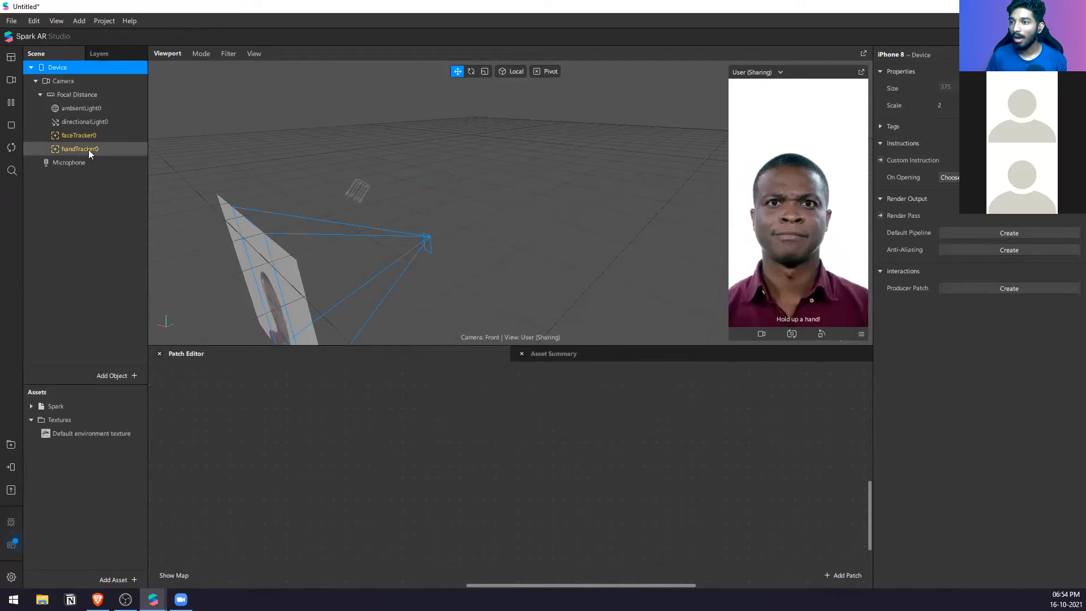
left_click(94, 135)
key("Delete")
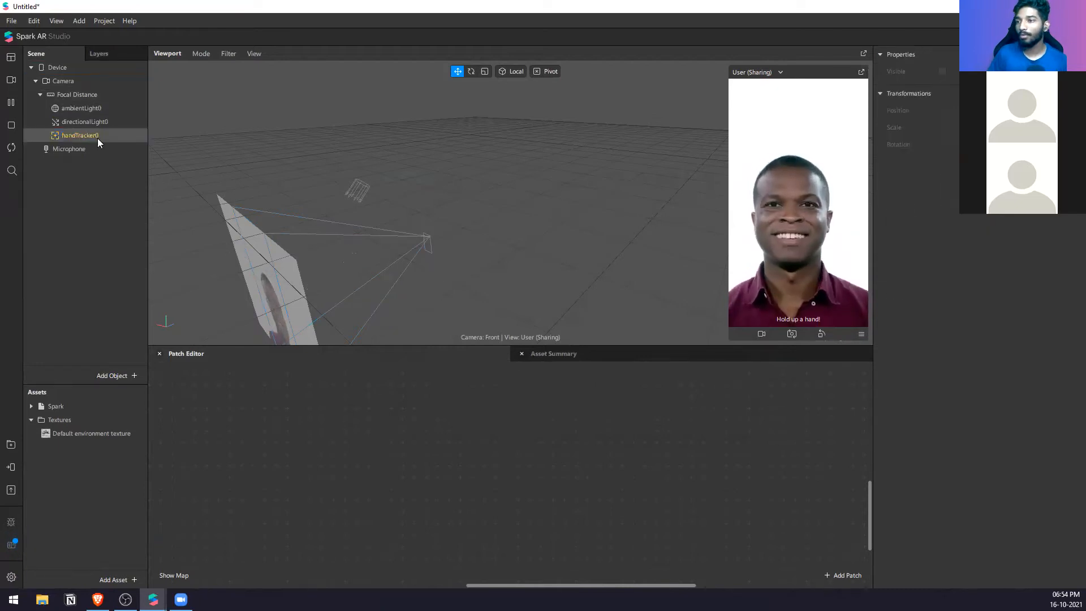
left_click(97, 138)
left_click_drag(59, 407, 123, 131)
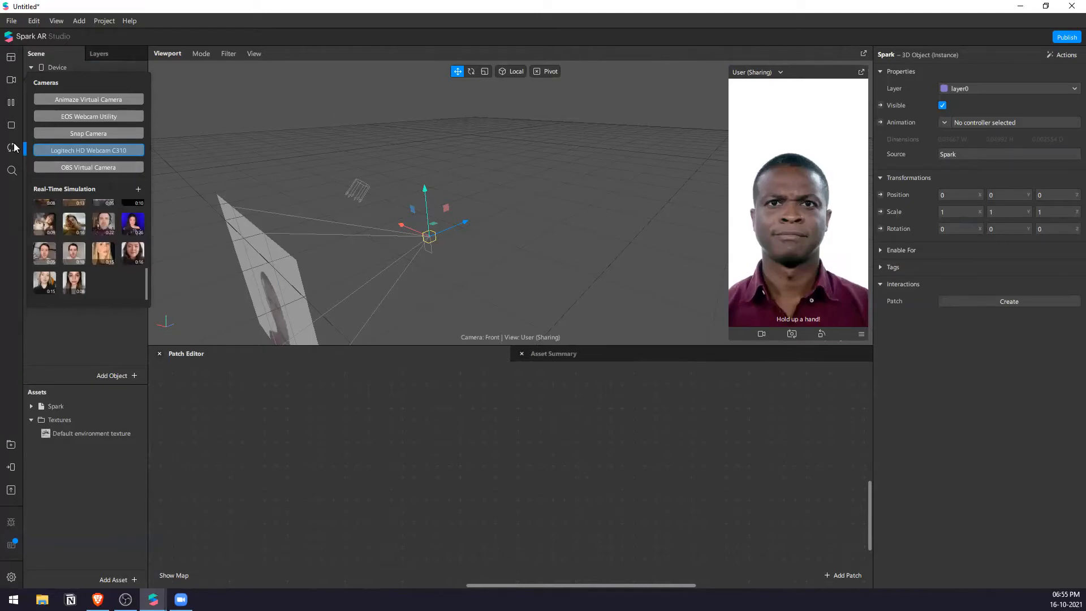
Step: Toggle the simulator's playback and restart the effect preview
left_click(20, 117)
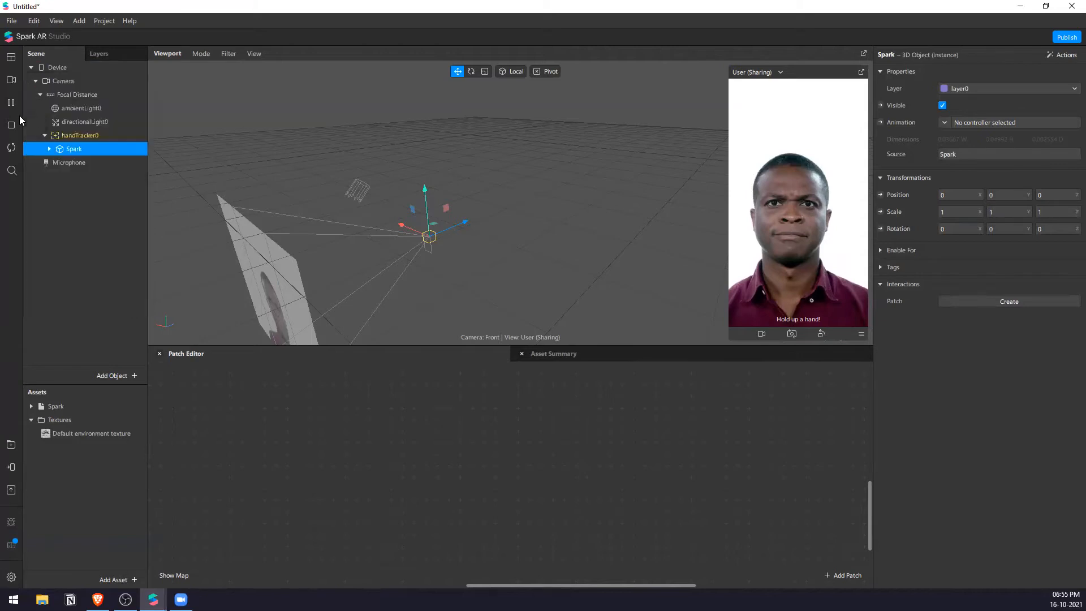
left_click(12, 103)
left_click(13, 148)
Step: Try other preview camera sources: a real-time simulation video, the Logitech HD Webcam C310 and the OBS Virtual Camera
left_click(10, 80)
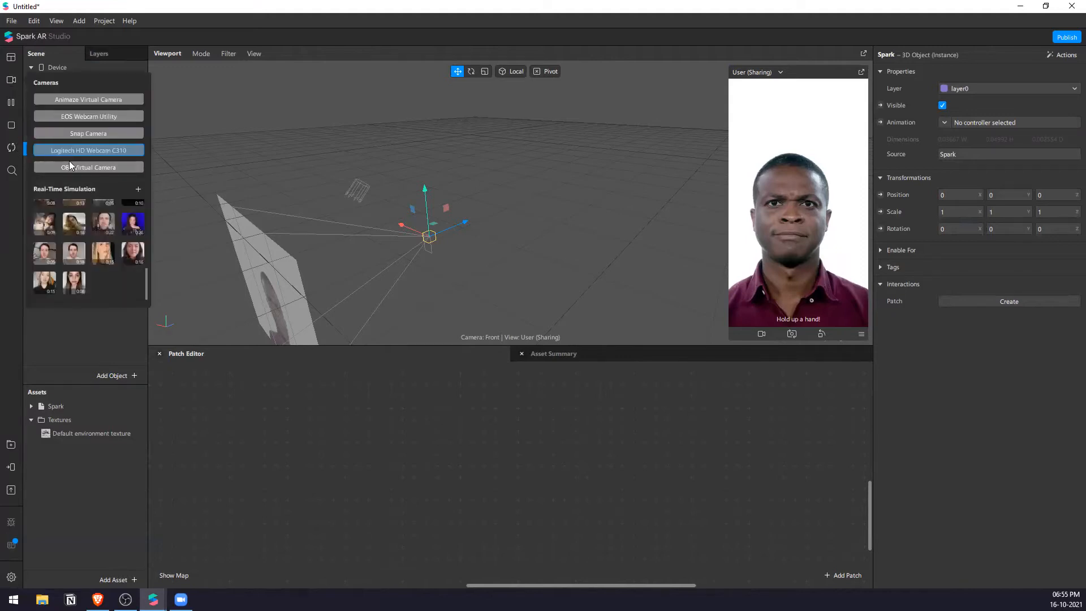
left_click(73, 222)
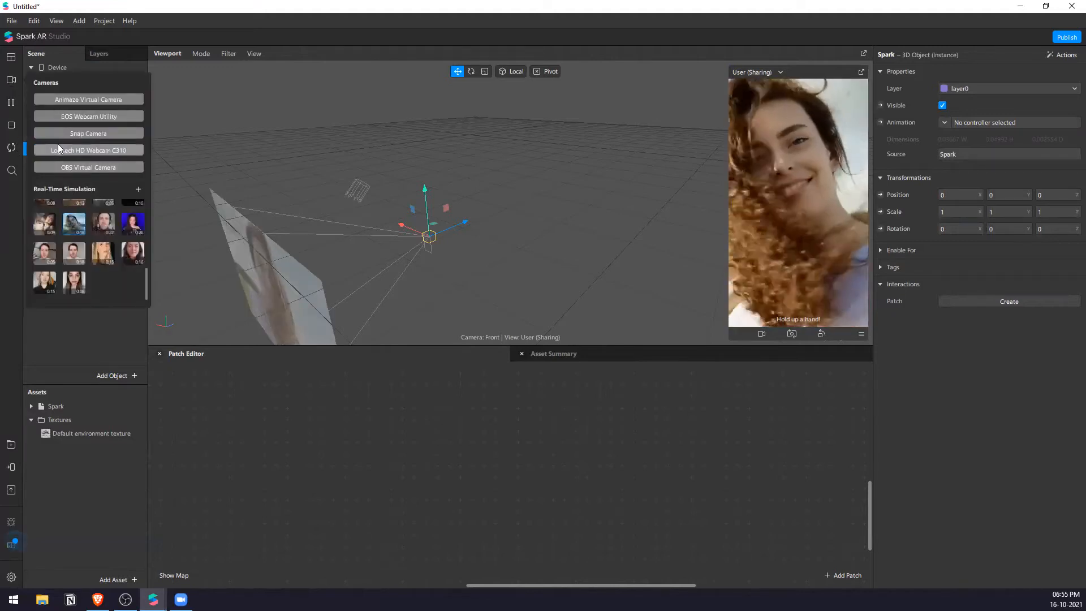
left_click(73, 151)
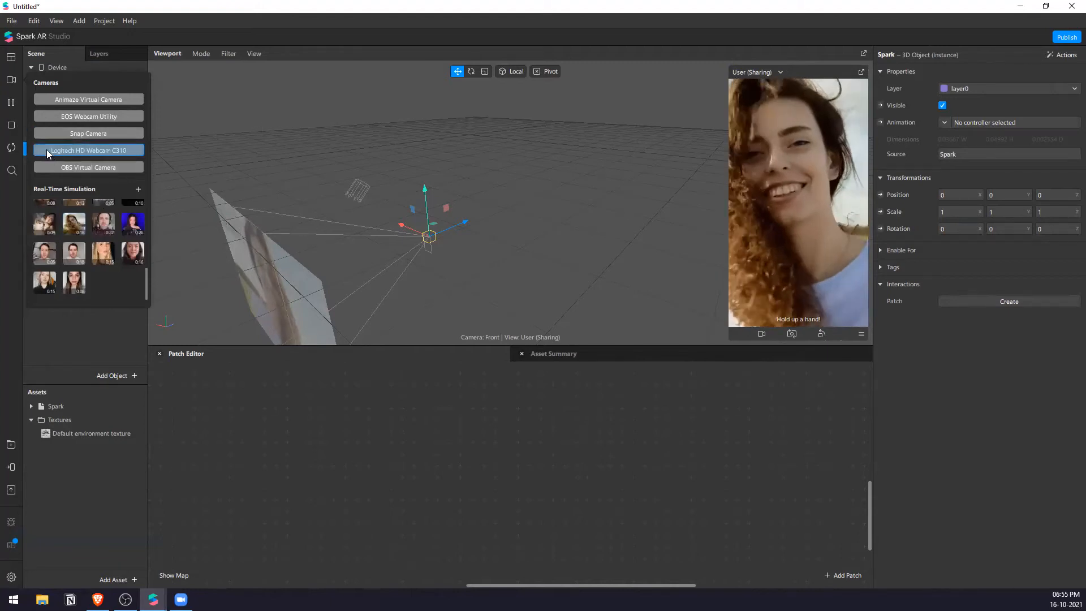
left_click(75, 169)
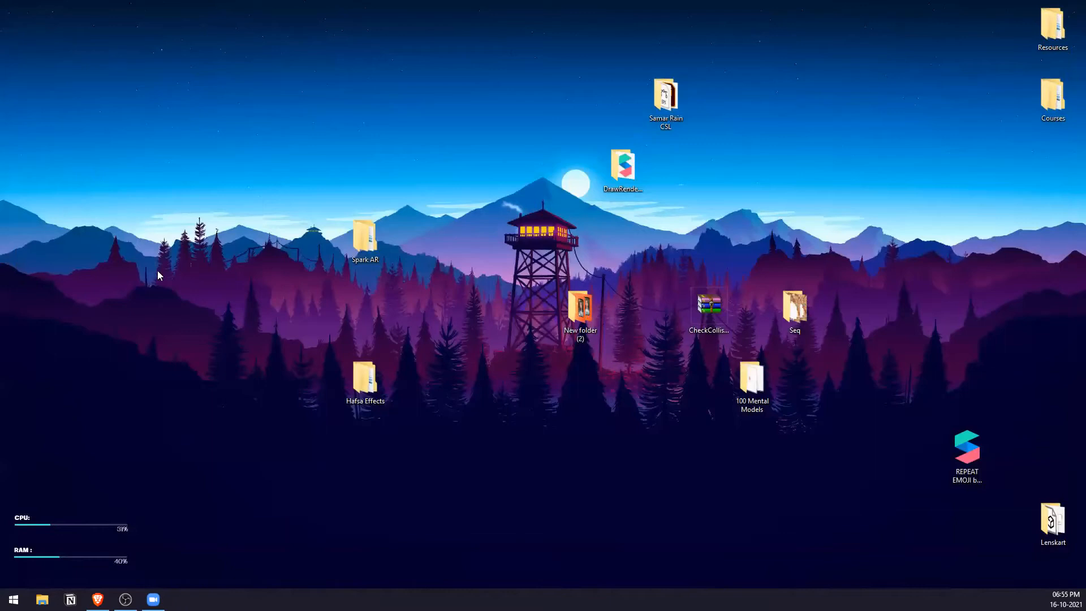
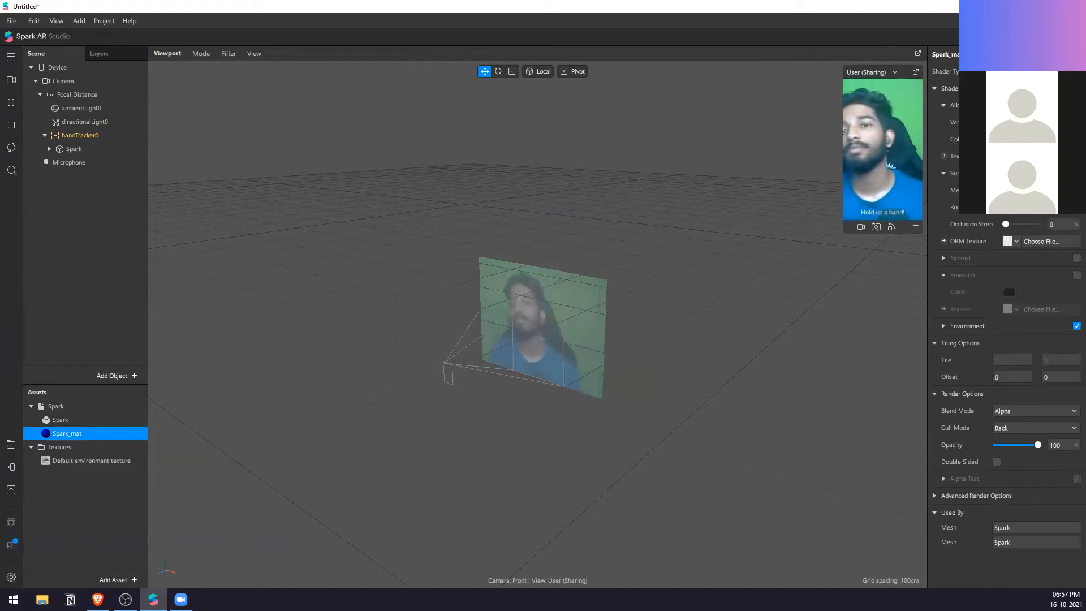
Step: Enlarge the simulator preview and inspect the hand tracker and its nested Spark object in the scene
left_click_drag(843, 149, 780, 158)
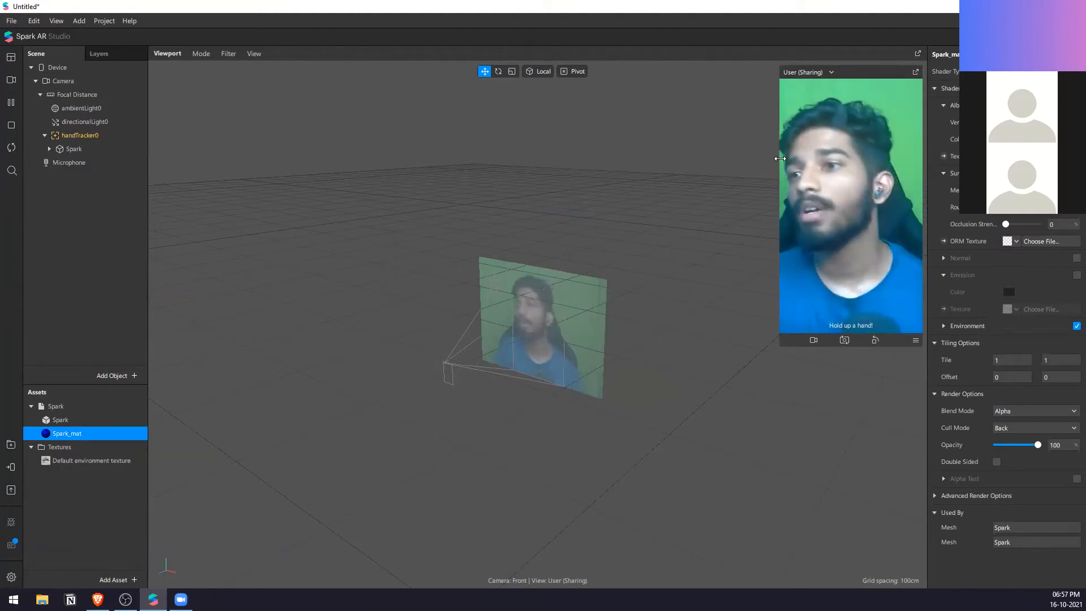
left_click(109, 153)
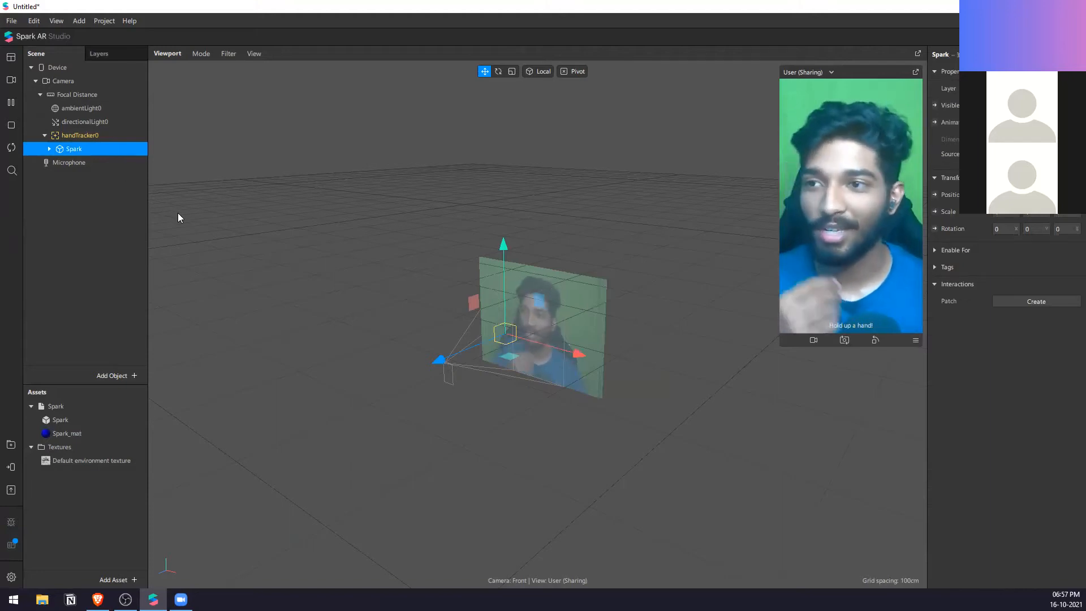
left_click(100, 160)
left_click(104, 149)
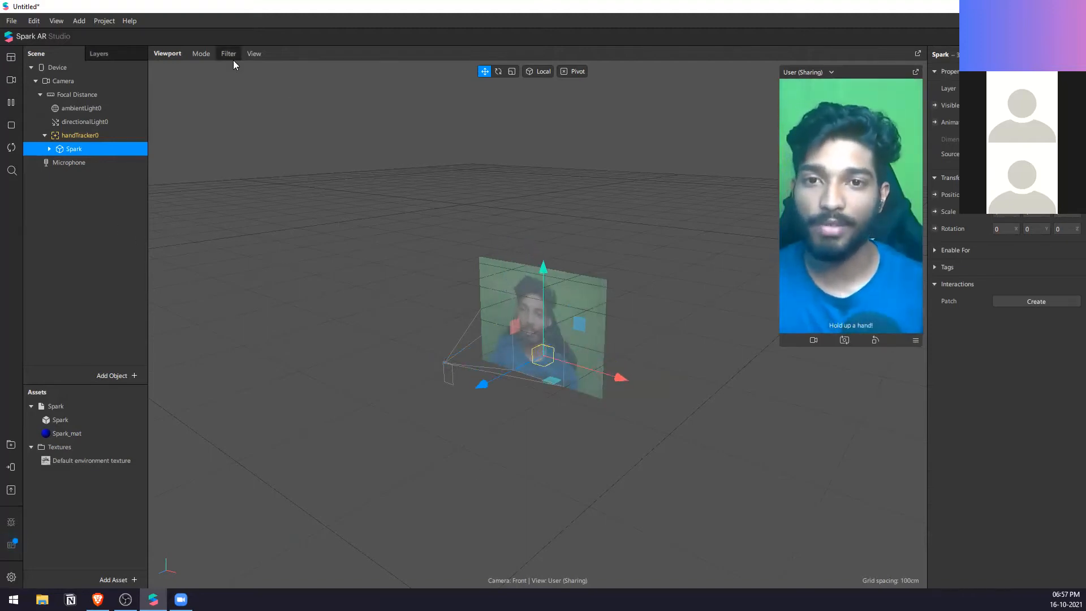
left_click(79, 136)
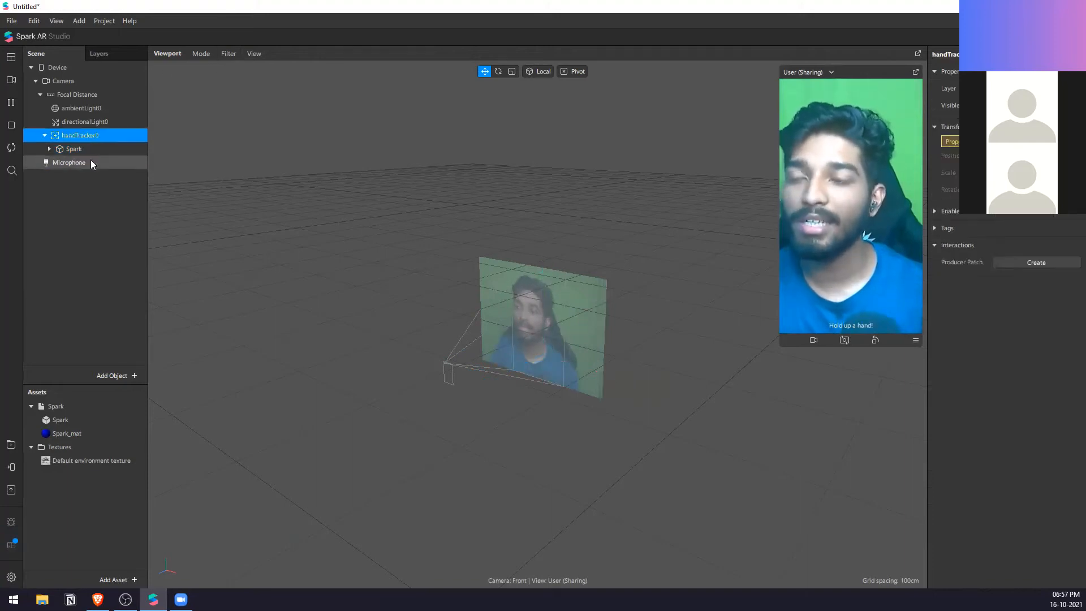
left_click(92, 151)
left_click(103, 135)
right_click(103, 215)
mouse_move(154, 223)
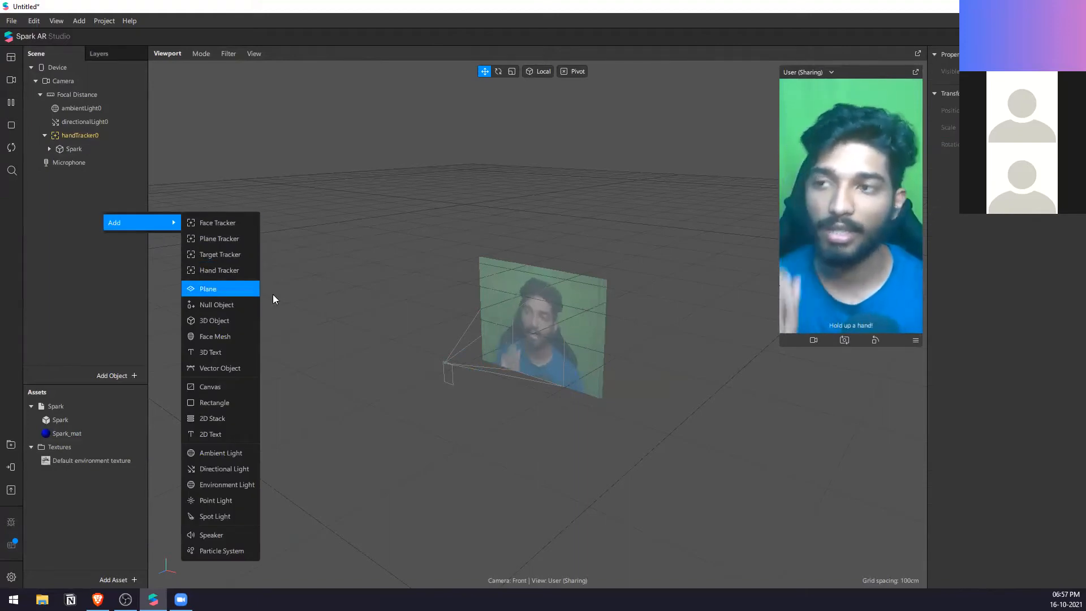
left_click(378, 285)
right_click(129, 226)
mouse_move(147, 233)
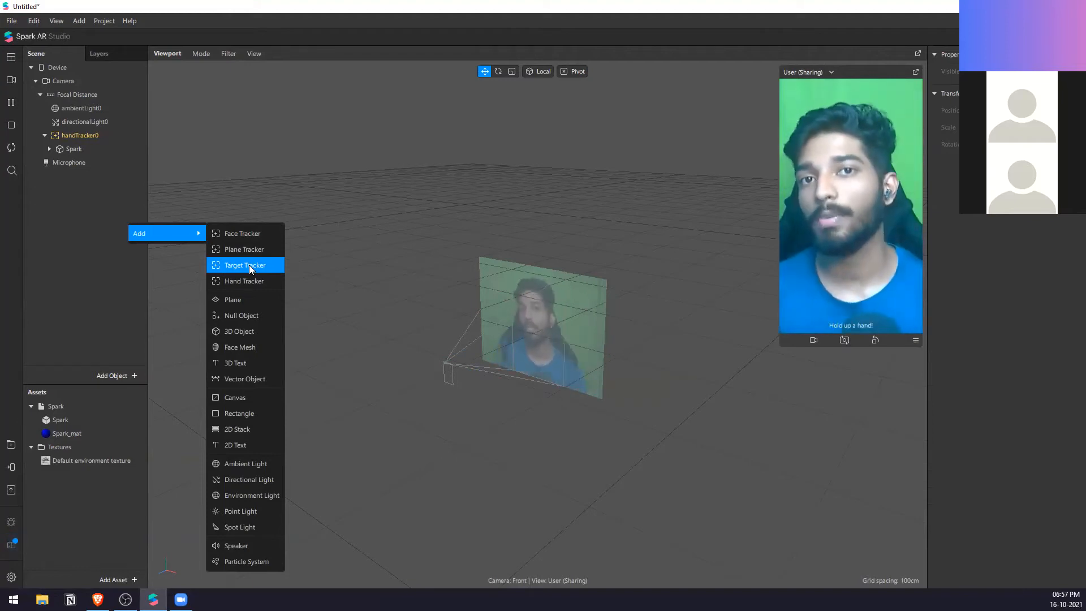
left_click(103, 205)
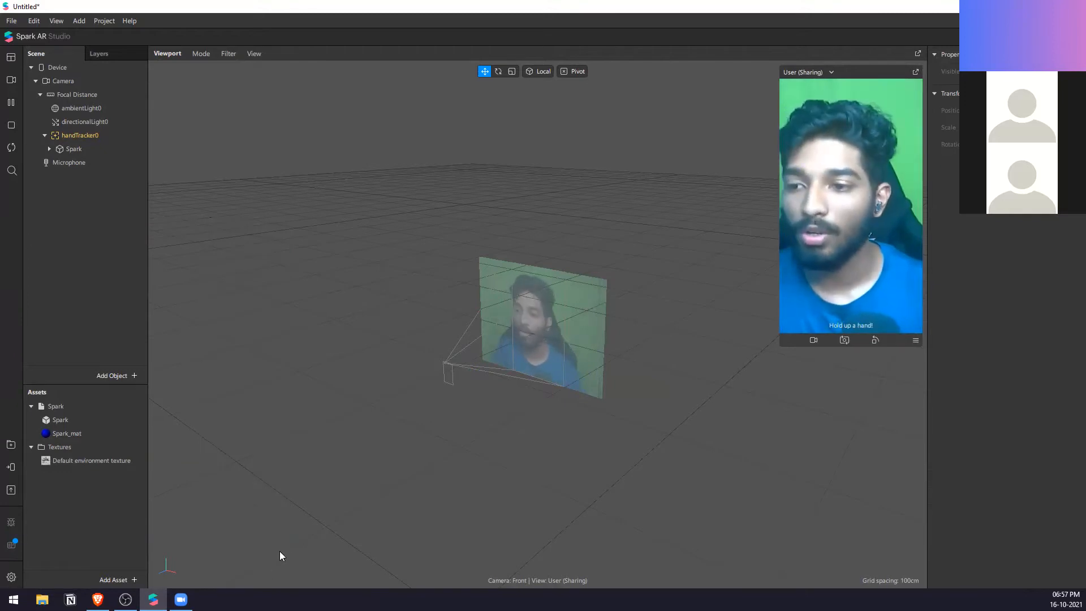
Step: Switch to the AR Cohort presentation in the browser, show its Overview slide full screen, and return to Spark AR Studio
left_click(98, 599)
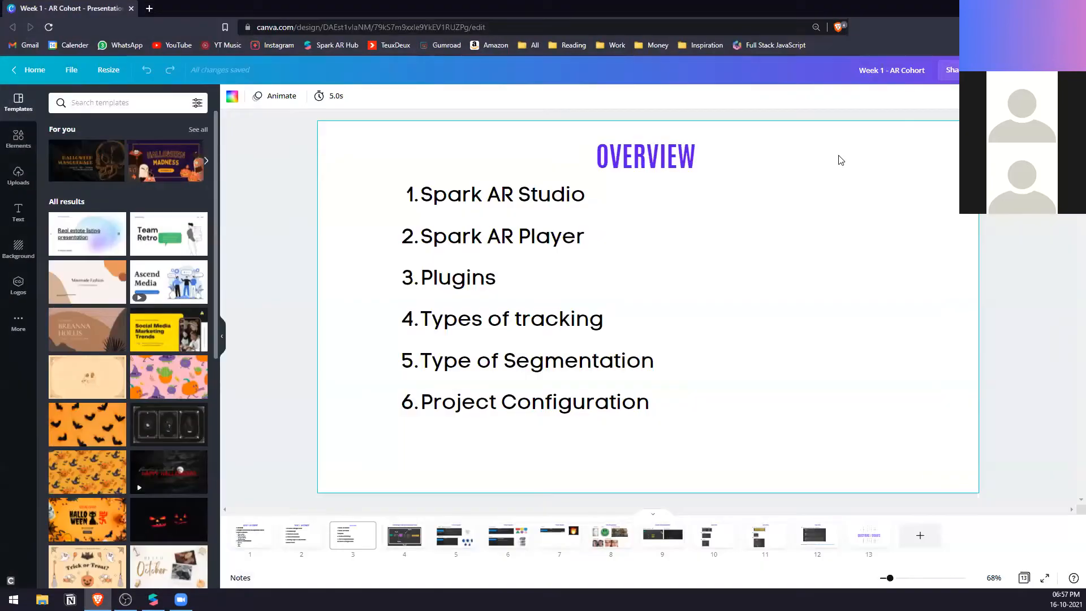
left_click(973, 69)
left_click(942, 168)
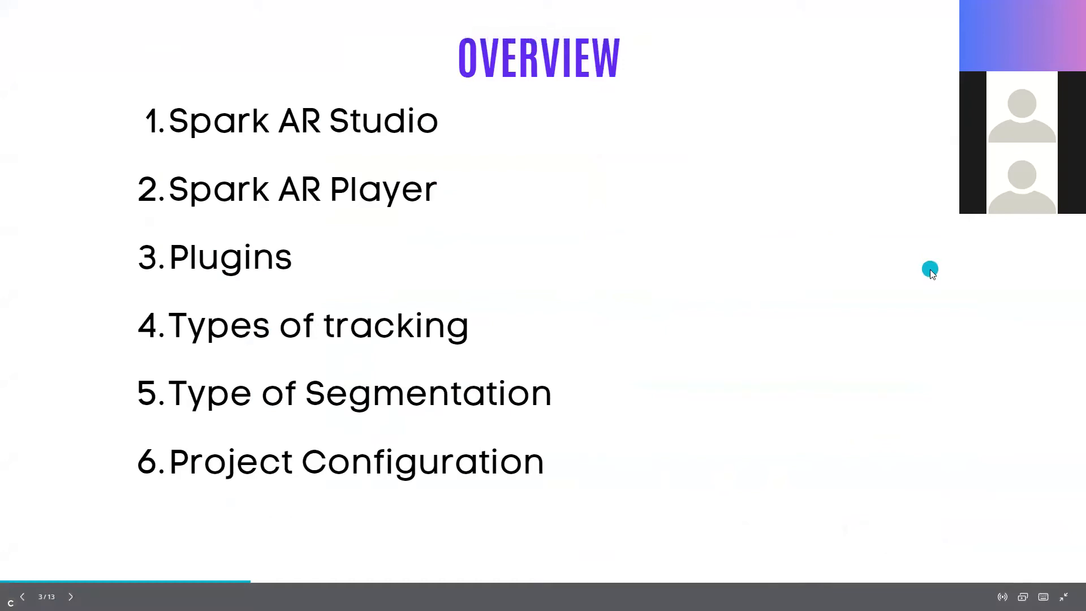
key("alt+Tab")
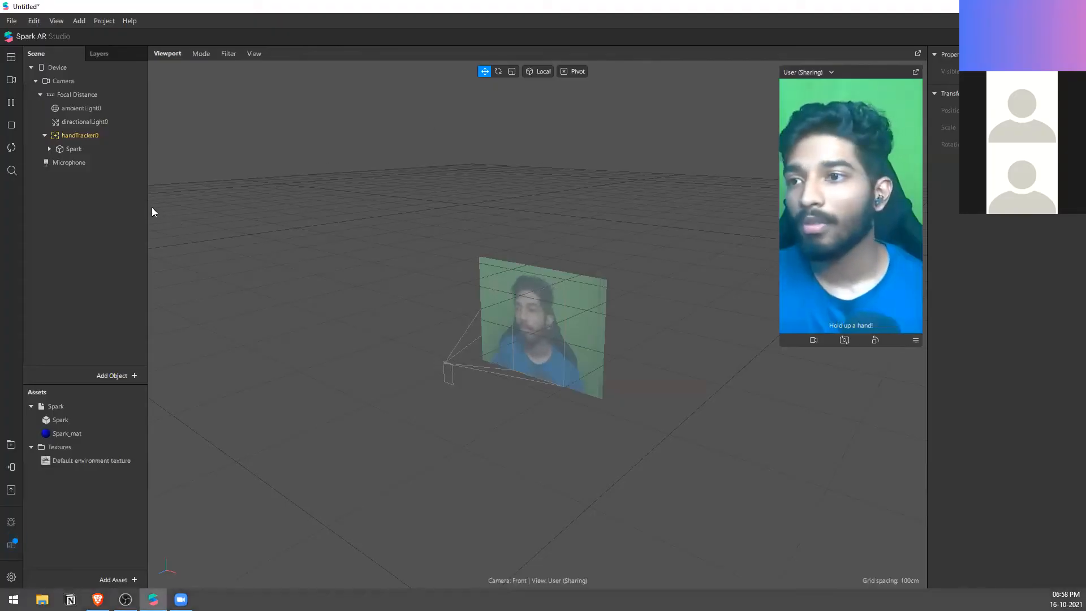
Step: Delete the hand tracker with its Spark object and add a Rectangle to the scene
left_click(100, 136)
key("Delete")
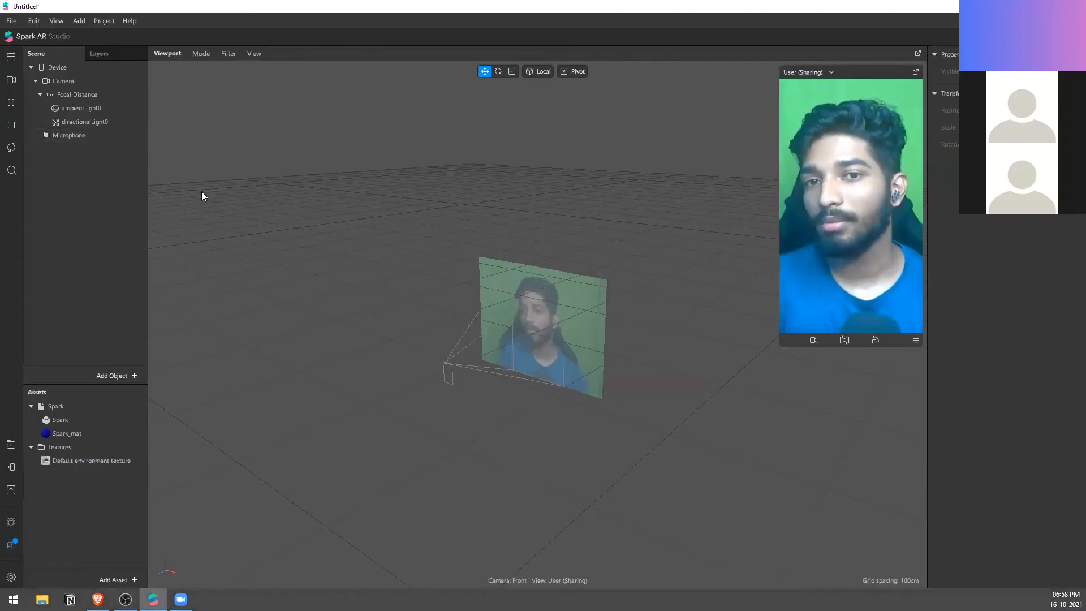
right_click(136, 194)
mouse_move(157, 202)
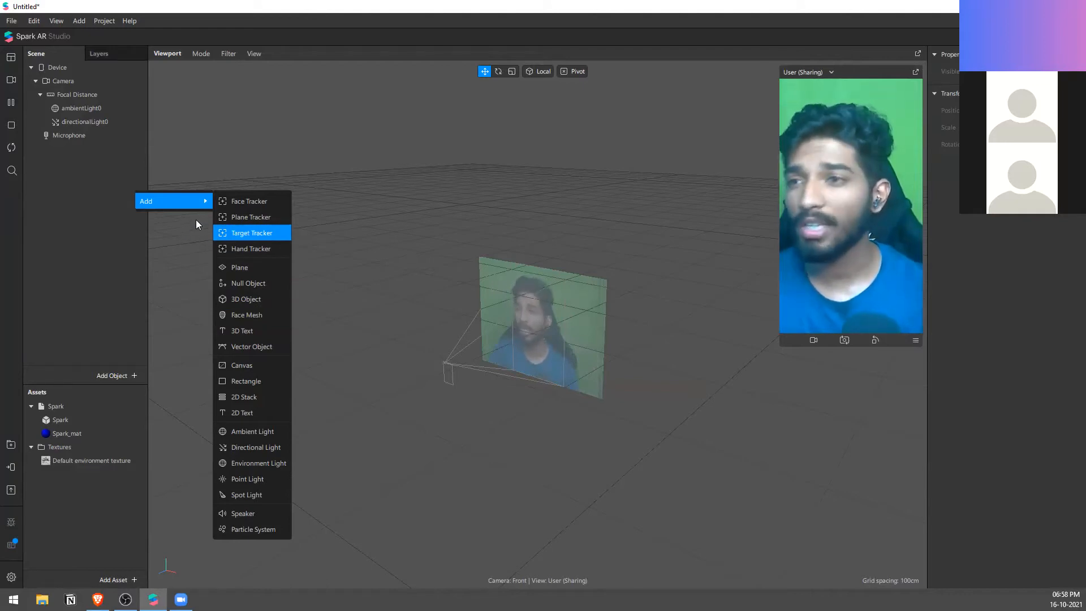
right_click(87, 186)
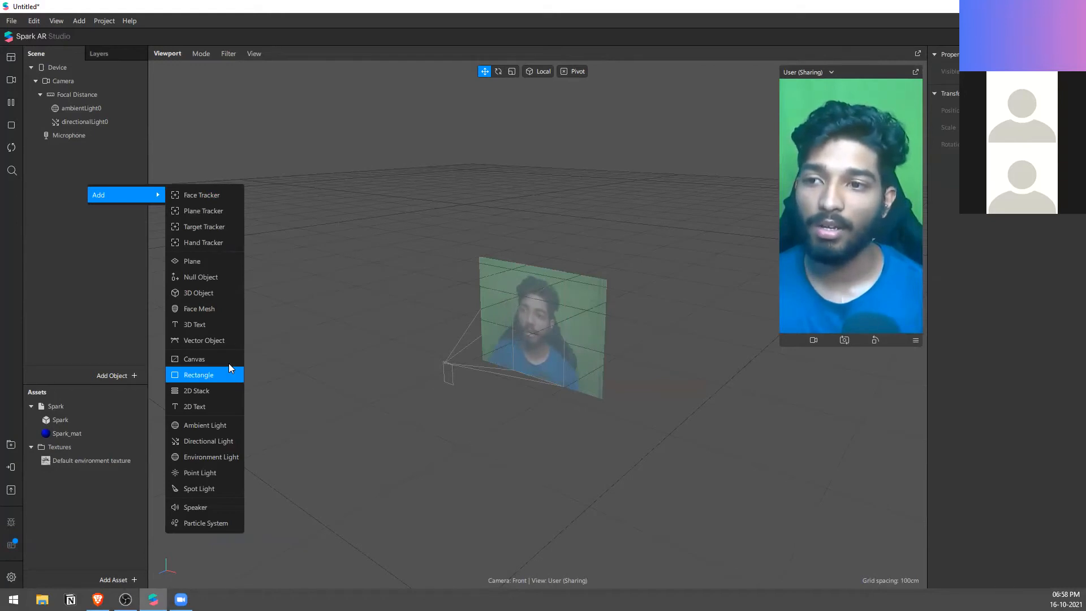
left_click(215, 376)
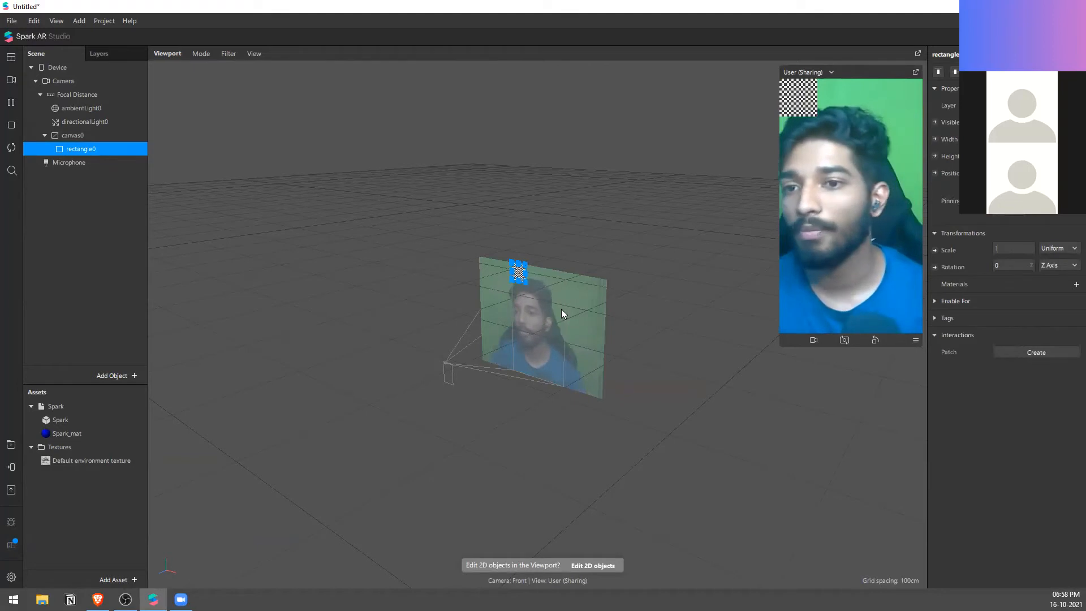
Step: Make the rectangle fill the full width and height of the canvas
scroll(514, 280, "up", 5)
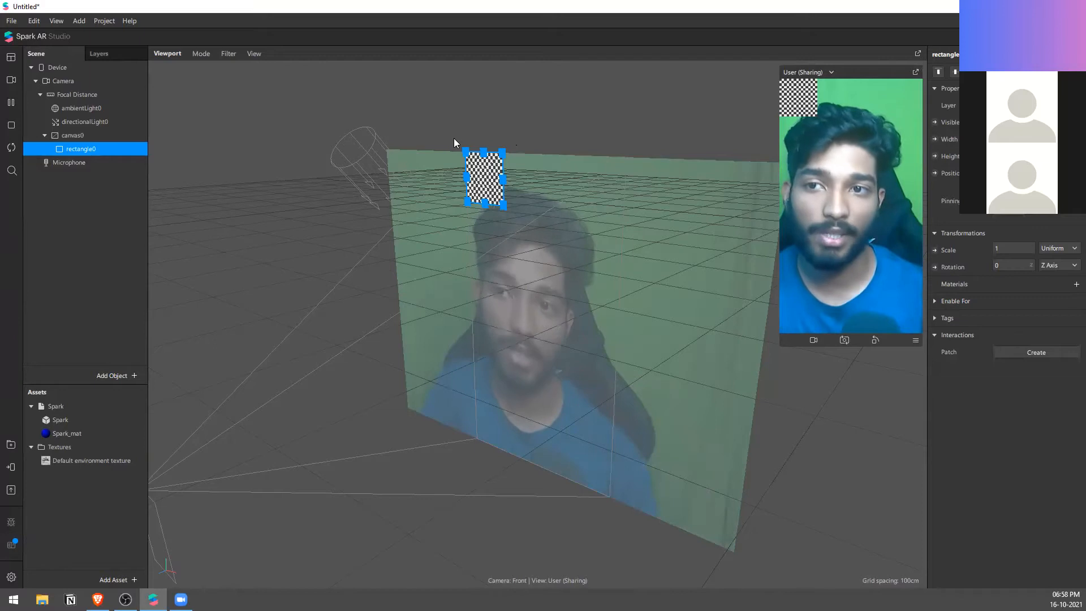
scroll(456, 141, "up", 2)
left_click_drag(605, 194, 632, 185, "alt")
middle_click_drag(632, 185, 776, 317)
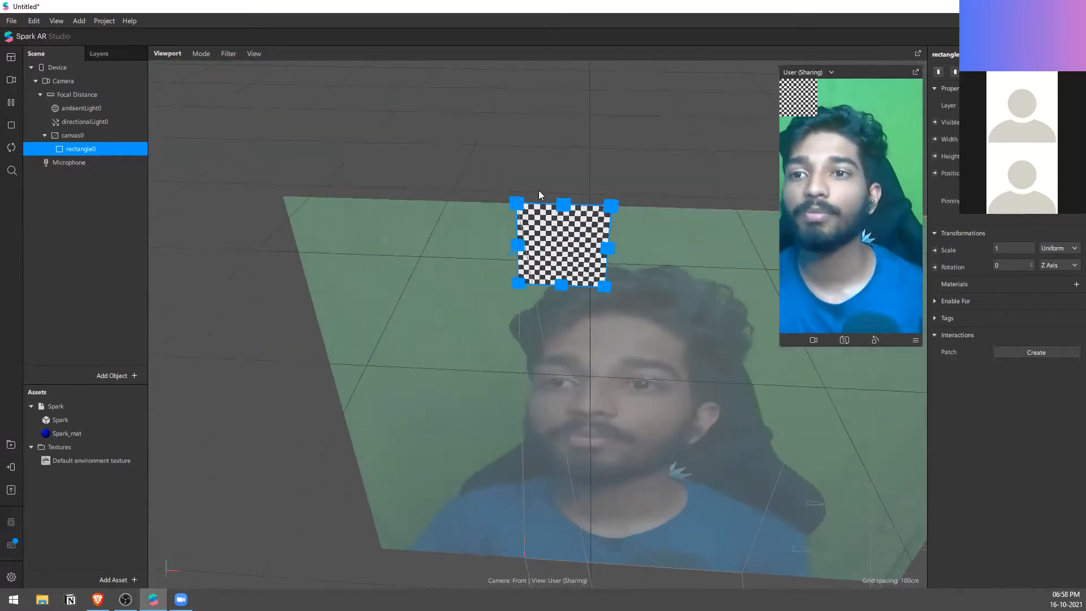
scroll(314, 190, "down", 2)
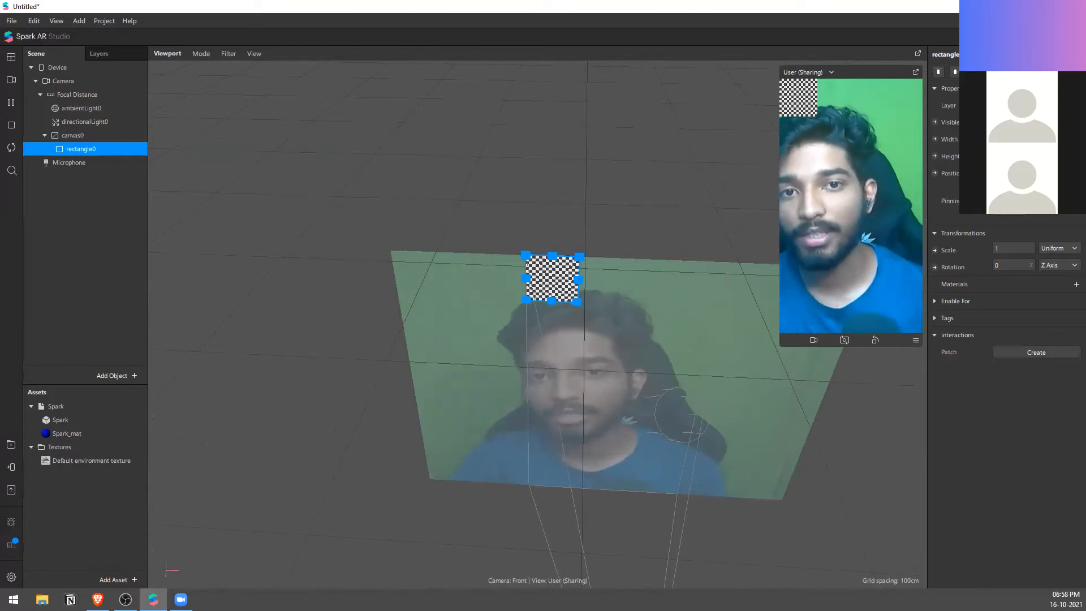
left_click(1022, 153)
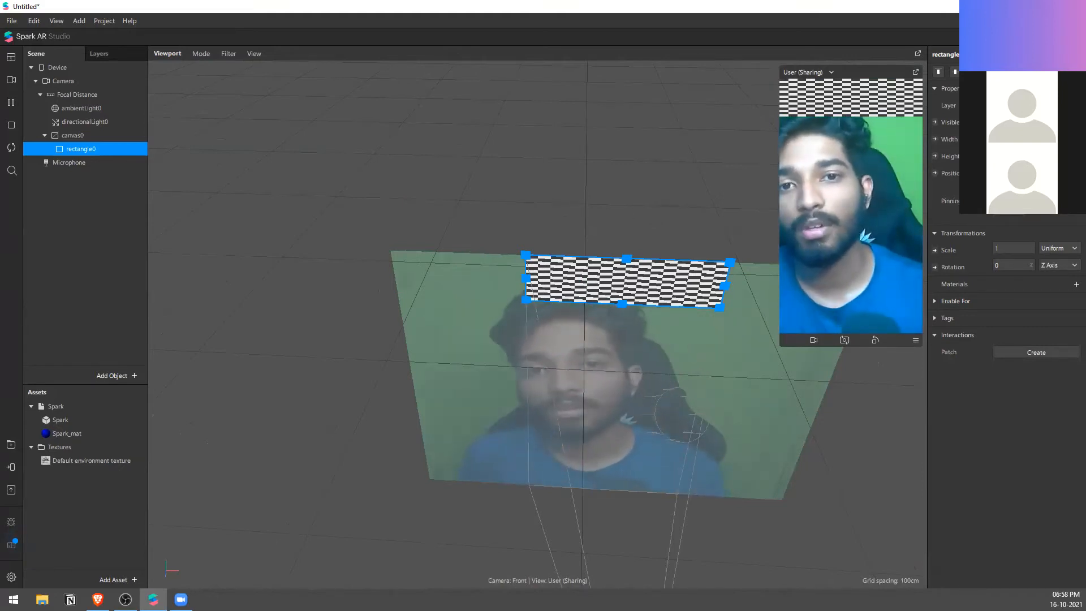
left_click(1027, 184)
scroll(746, 410, "down", 4)
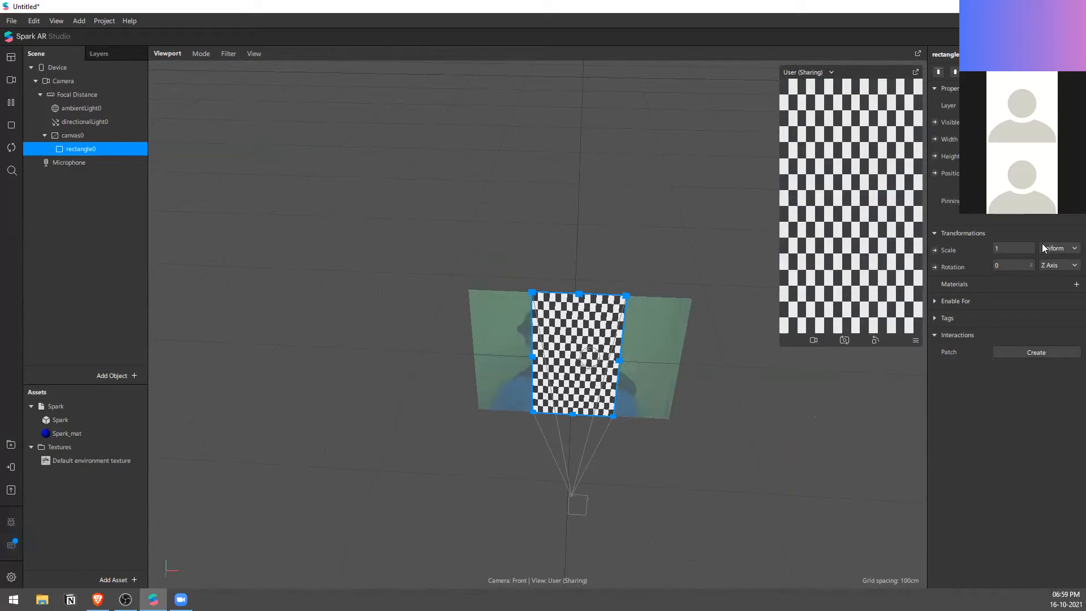
Step: Create a new material on the rectangle and compare its settings with those of the directional light
left_click(1075, 284)
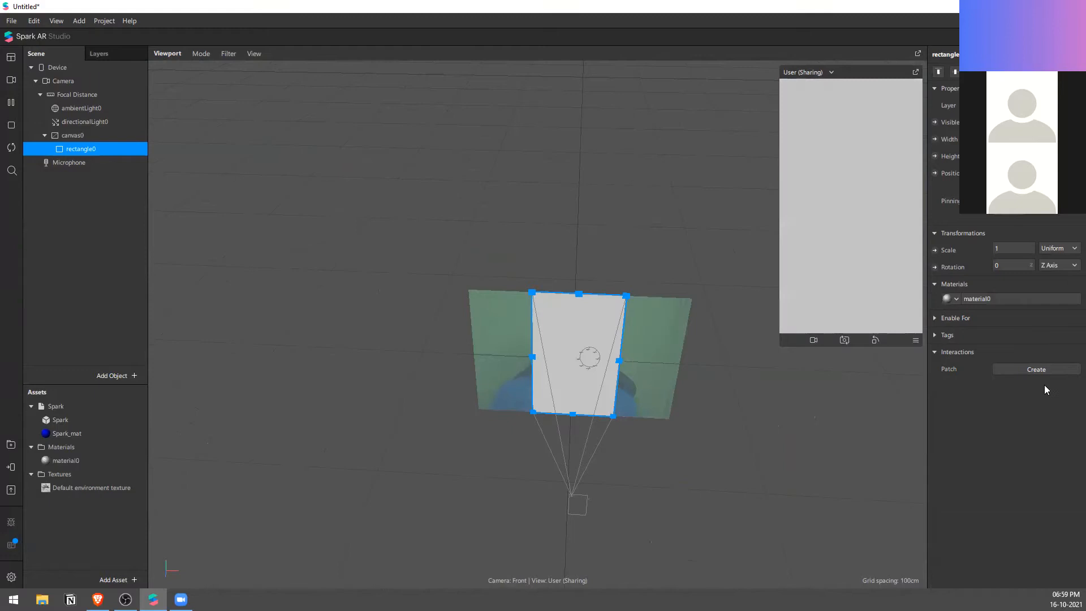
left_click(987, 299)
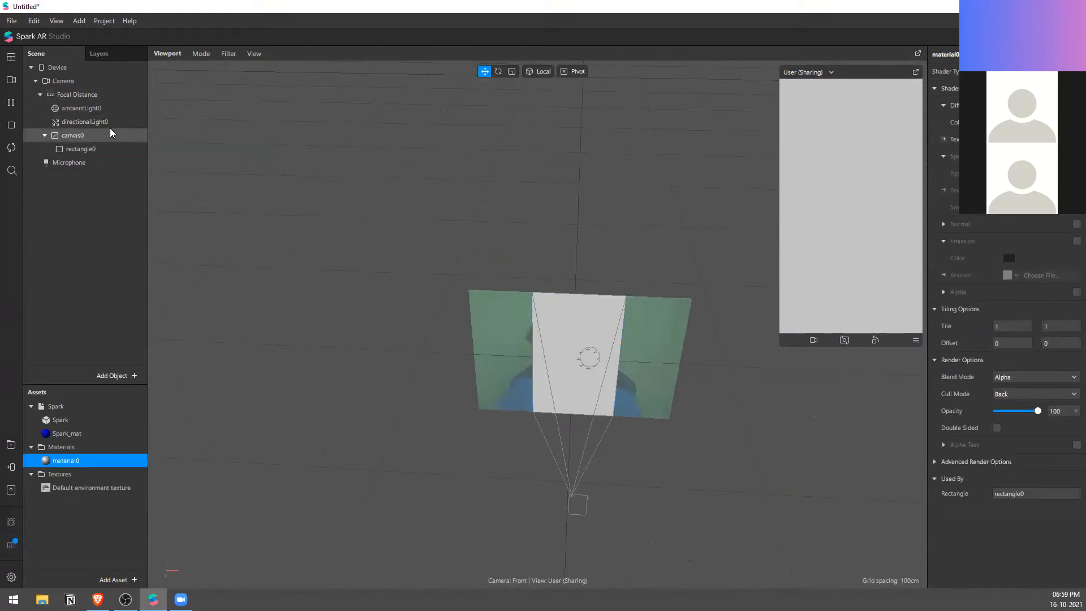
left_click(85, 122)
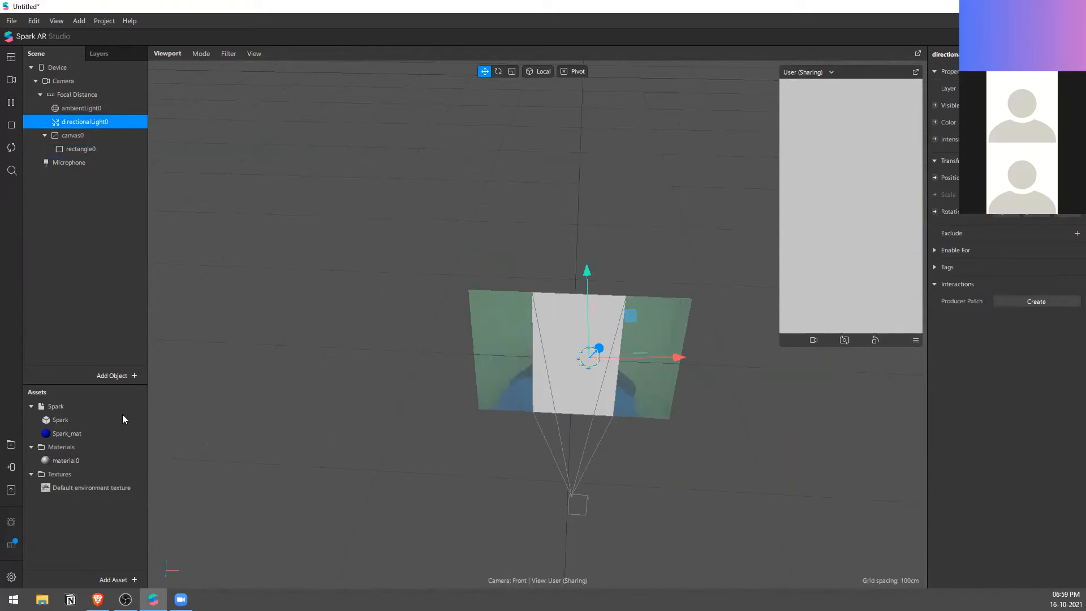
left_click(89, 461)
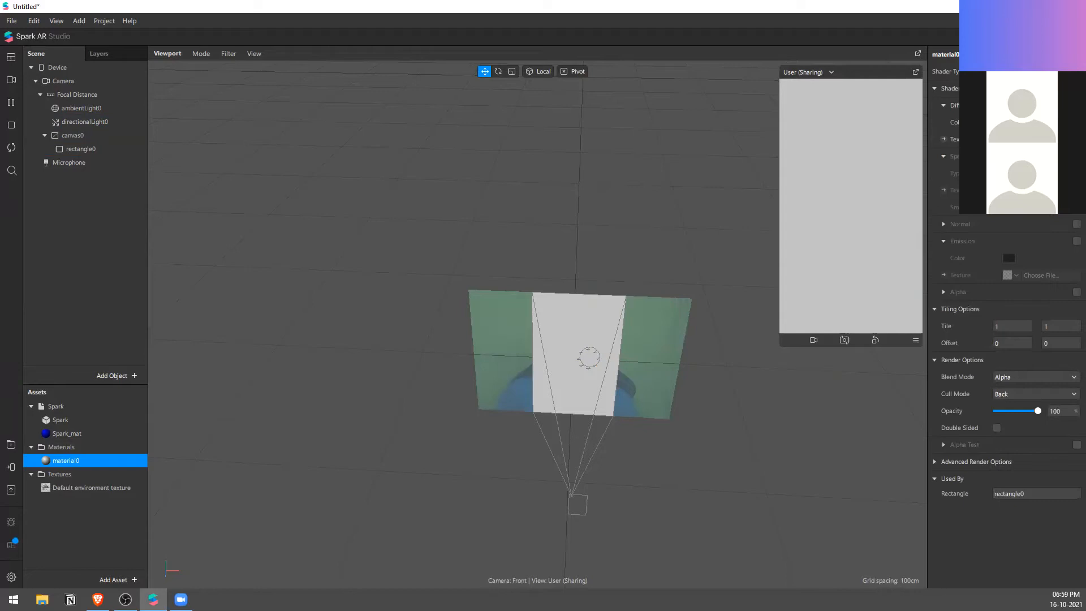
left_click(110, 122)
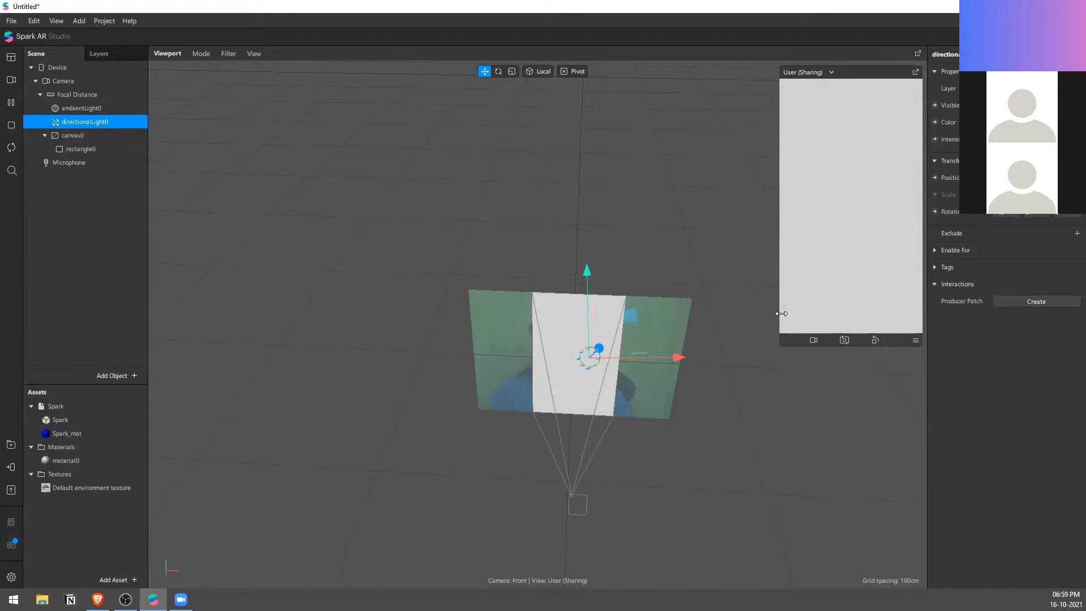
Step: Switch the new material to an unlit shader type and recheck it against the directional light
left_click(95, 461)
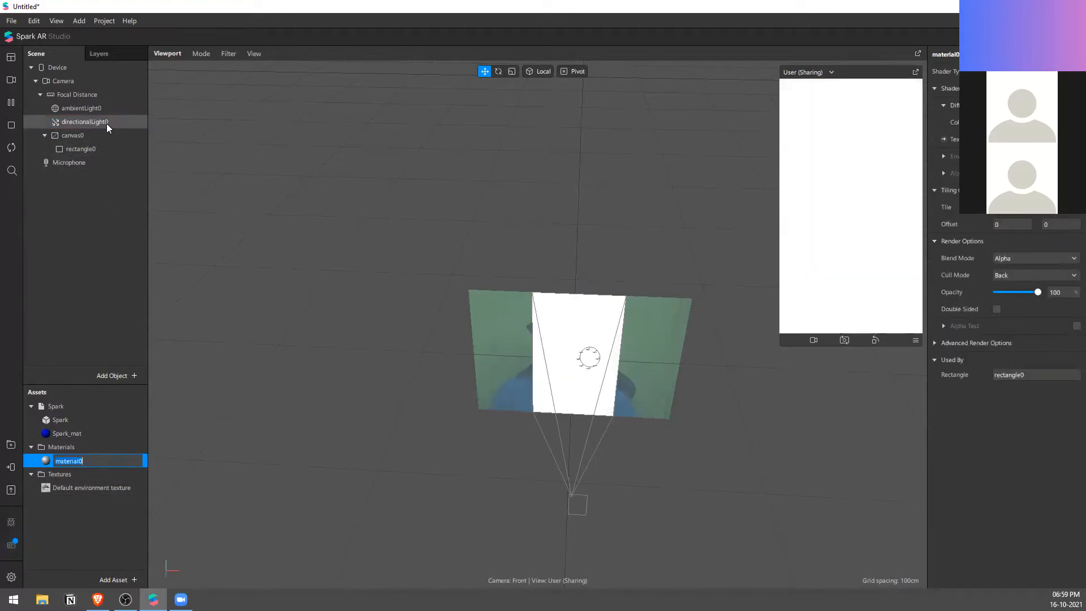
left_click(104, 121)
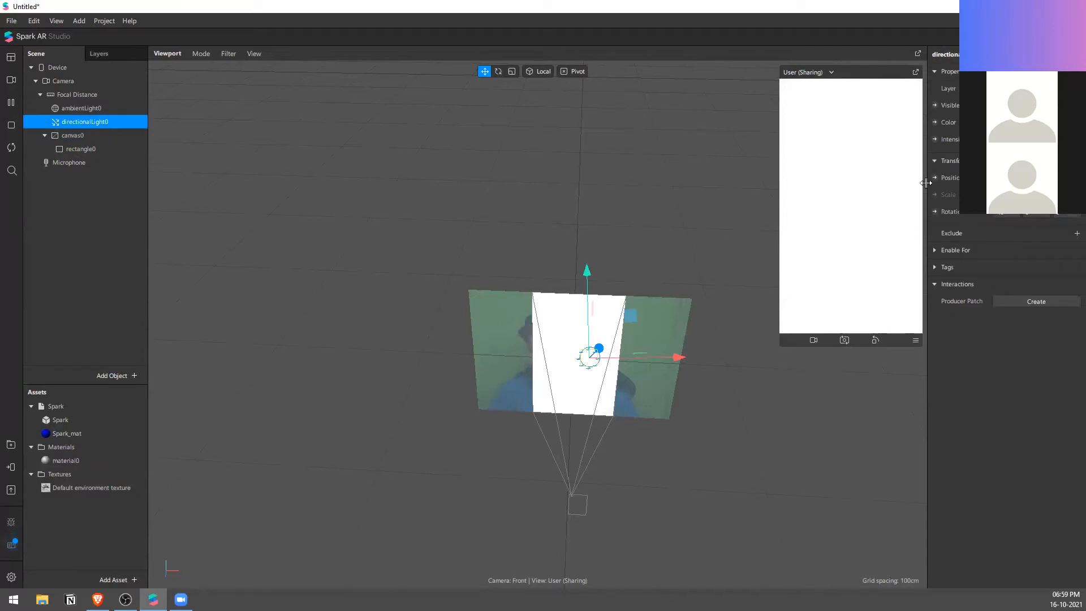
double_click(100, 459)
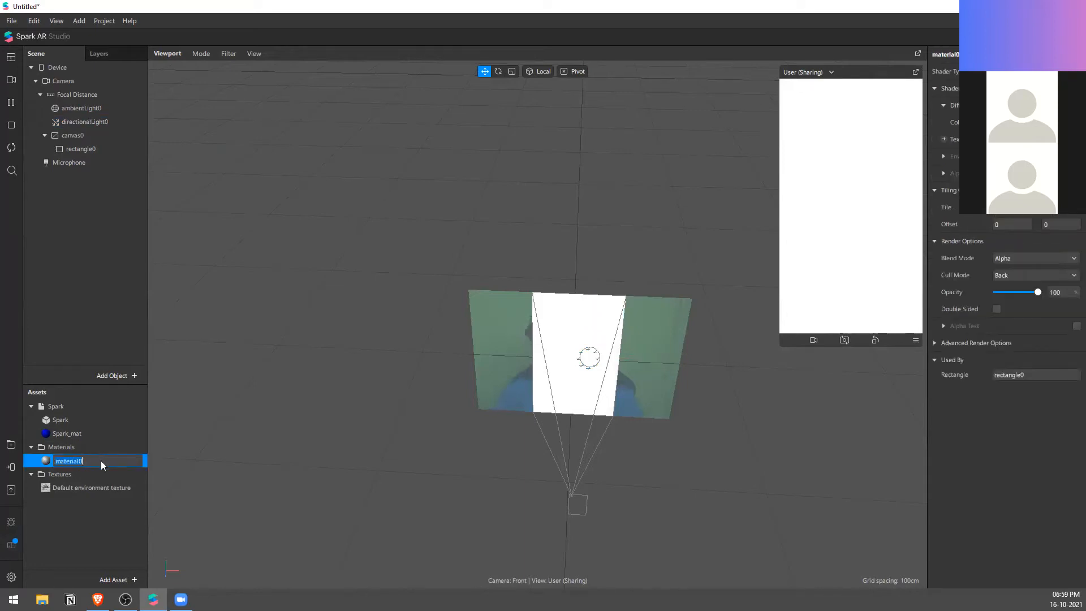
left_click(796, 254)
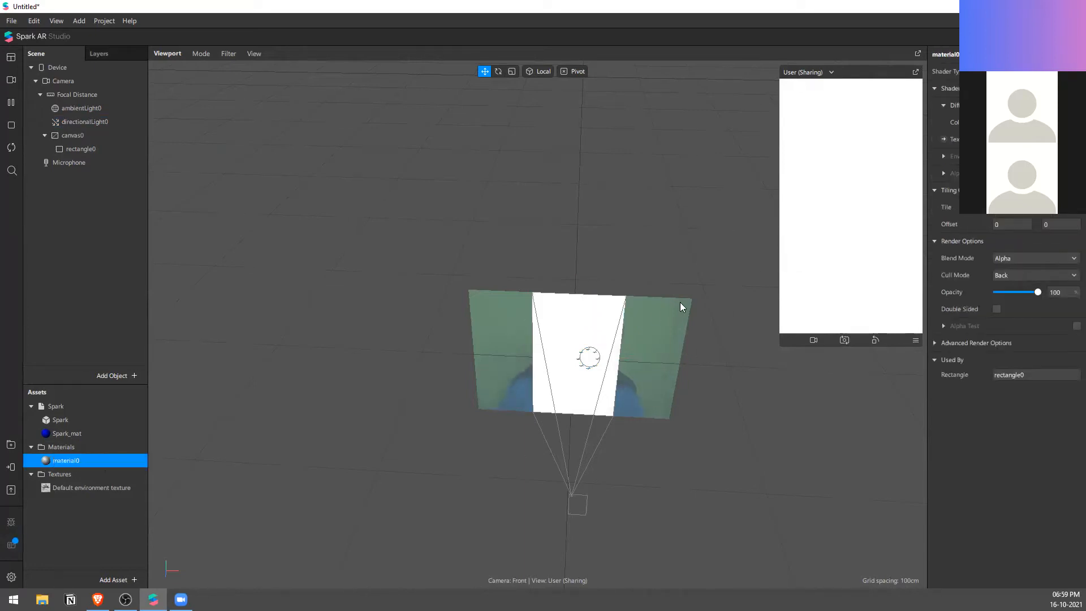
Step: Duplicate the full-screen rectangle inside the canvas
left_click(100, 150)
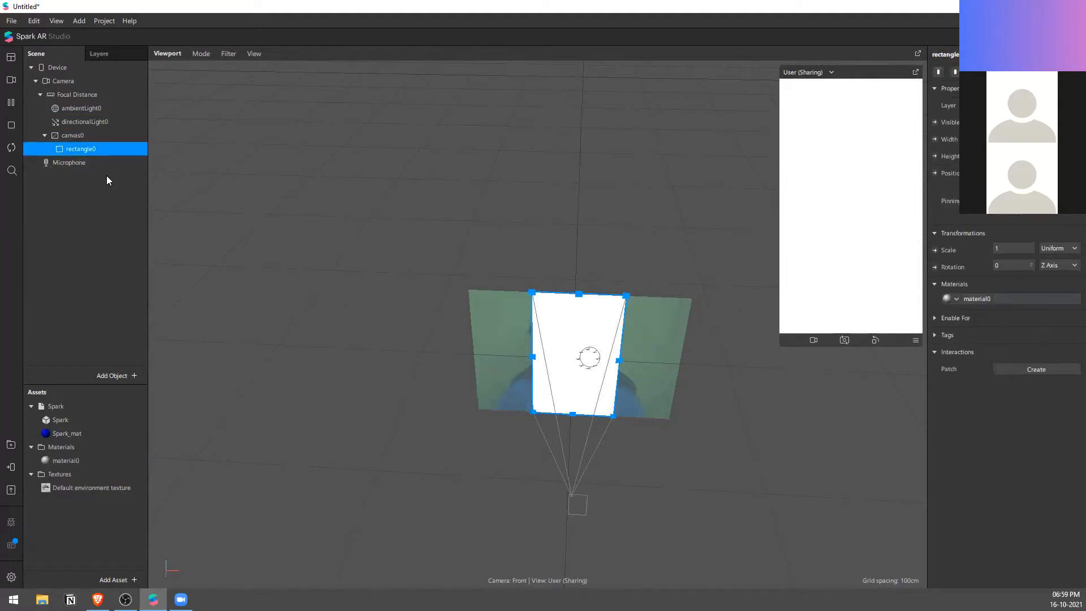
key("ctrl+d")
left_click(103, 164)
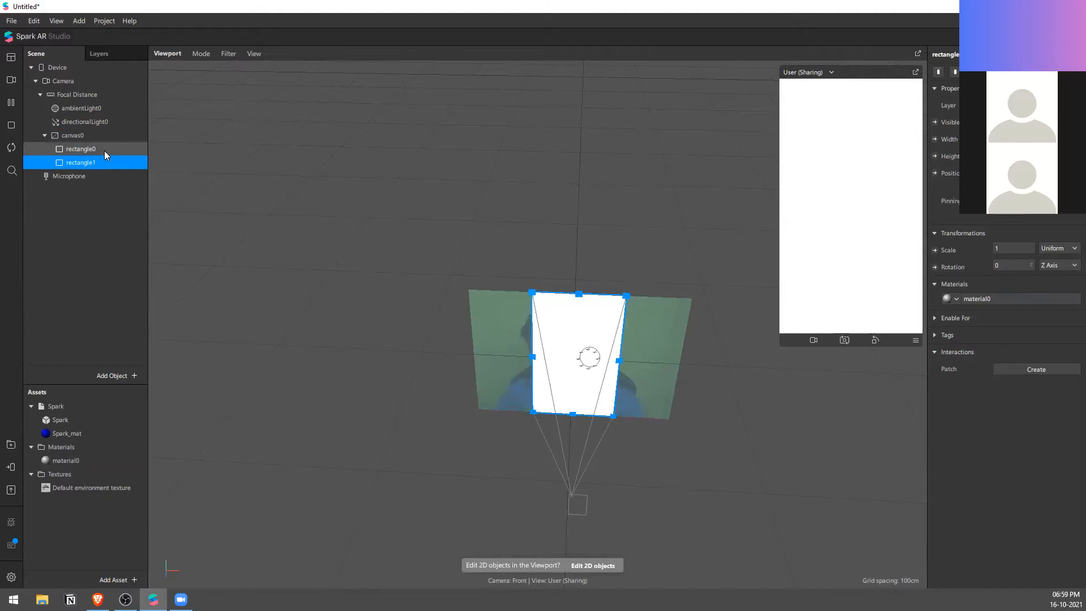
Step: Rename the original rectangle as user and its duplicate as bg
left_click(104, 151)
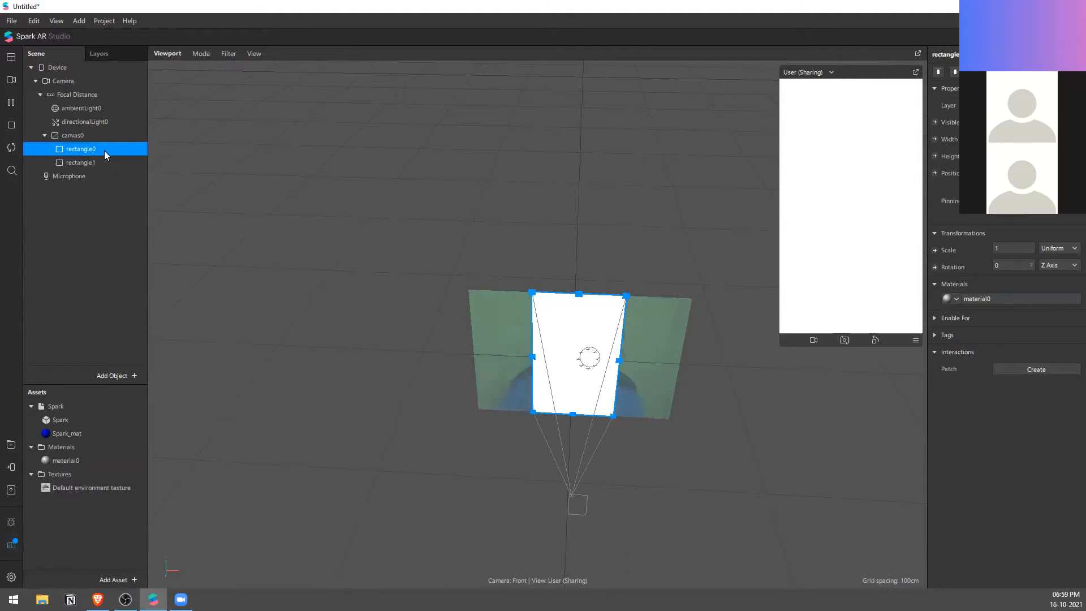
double_click(104, 150)
type("user")
key("Return")
double_click(82, 159)
type("bo")
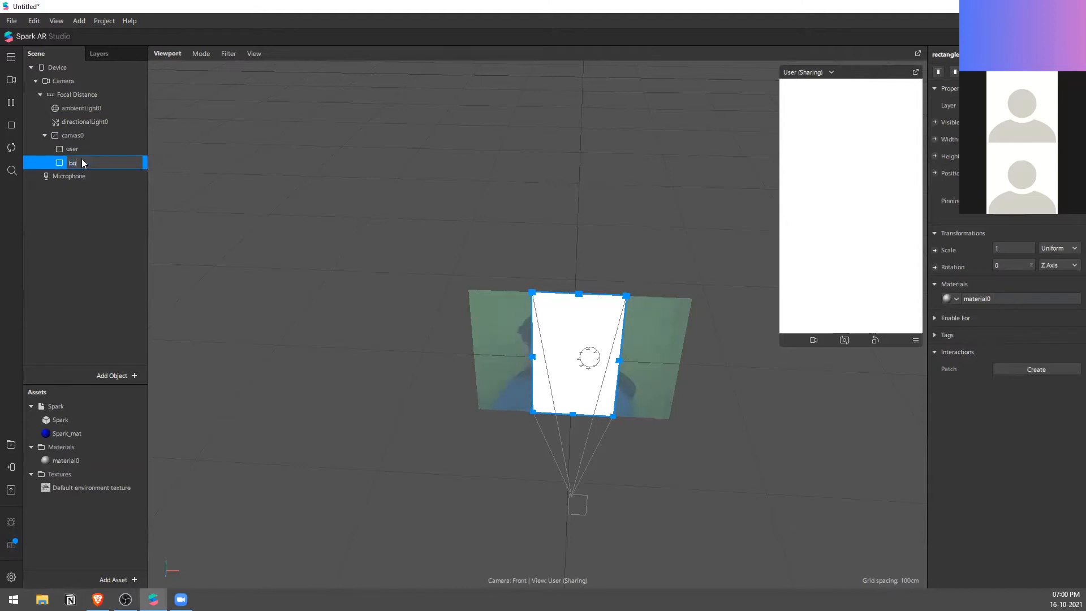
key("Return")
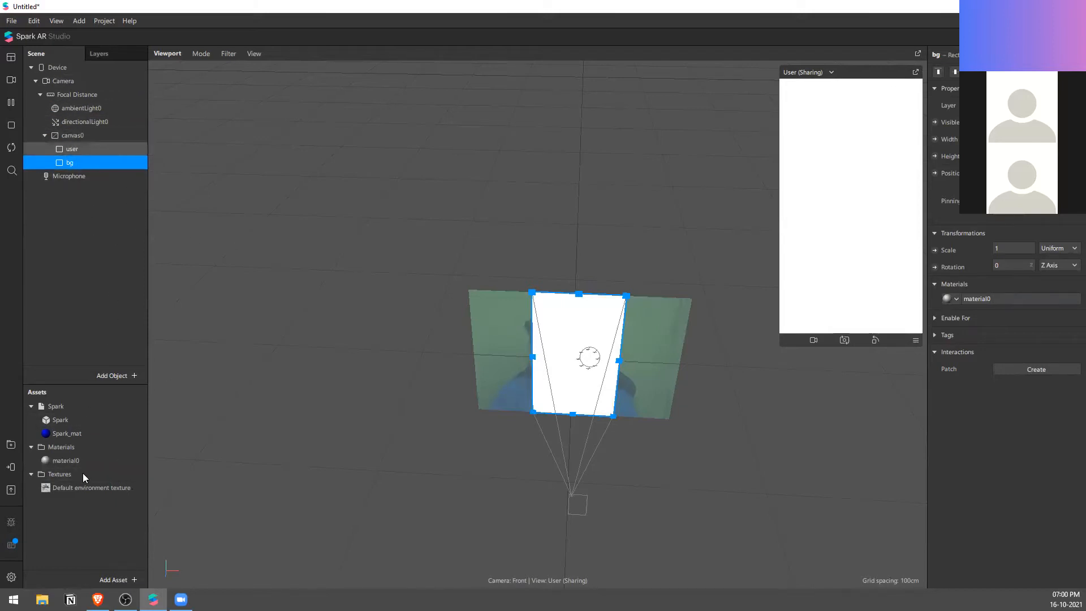
Step: Rename the material shared by both rectangles as user and select the bg rectangle
double_click(78, 459)
type("user")
key("Return")
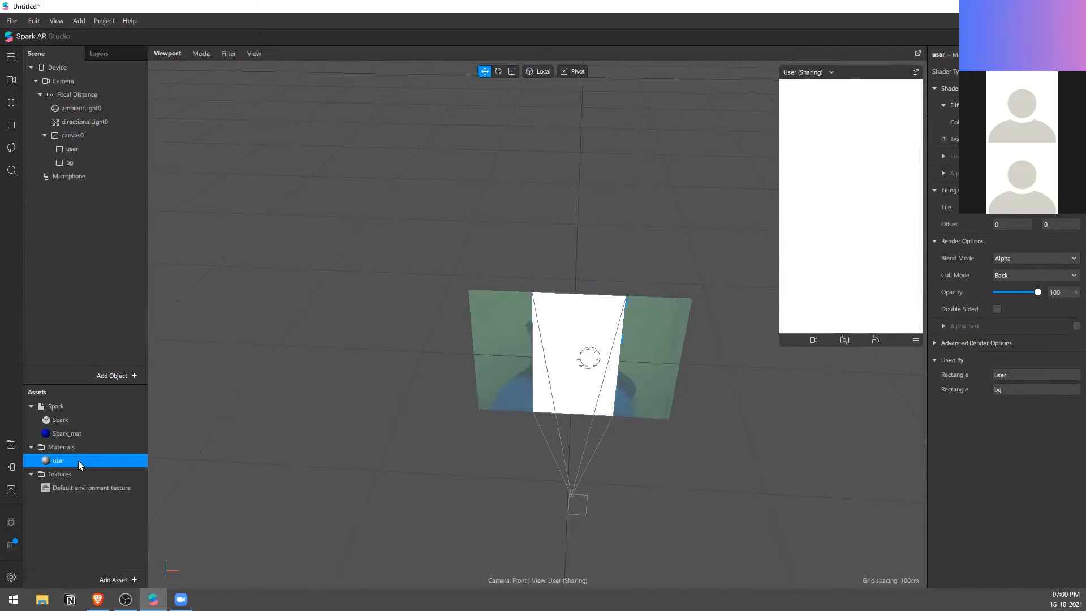
left_click(124, 162)
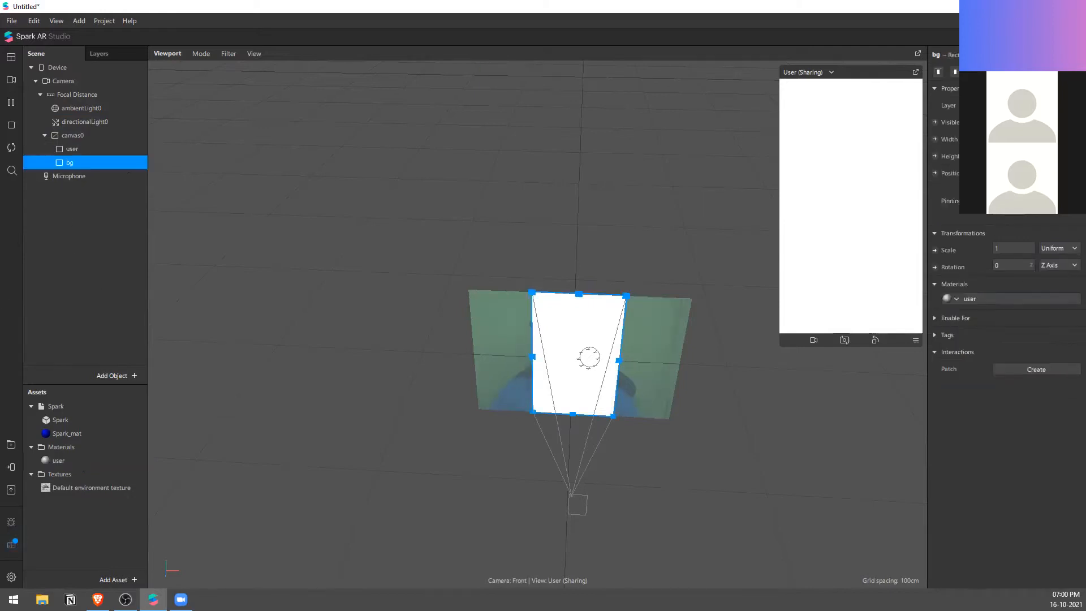
Step: Create a separate material for the bg rectangle, switch it to the unlit shader type and rename it as bg
left_click(956, 299)
left_click(993, 335)
left_click(970, 302)
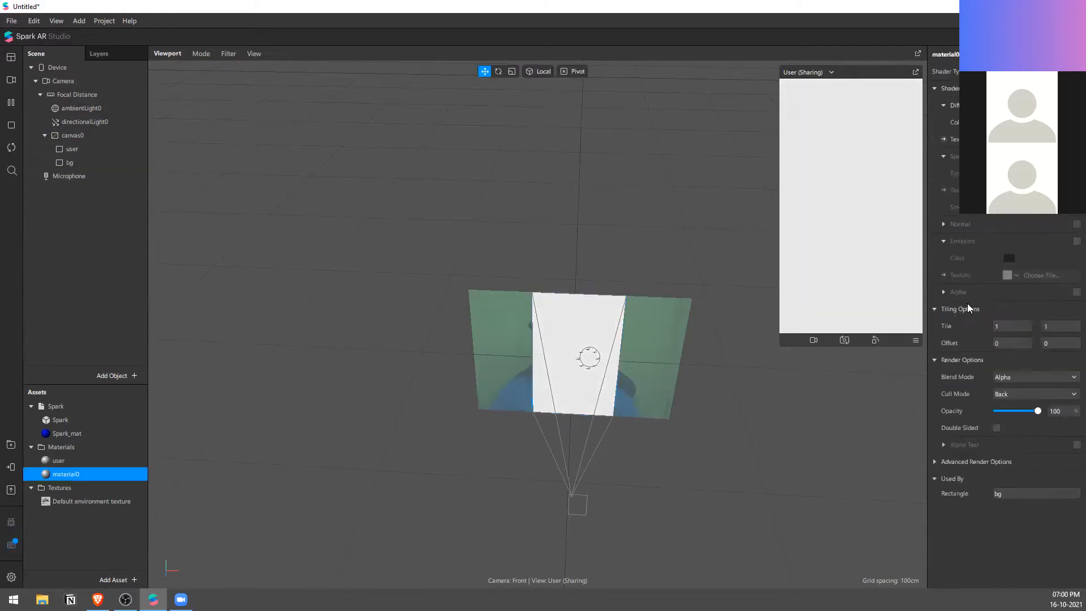
left_click(1010, 111)
left_click(948, 58)
type("bg")
key("Return")
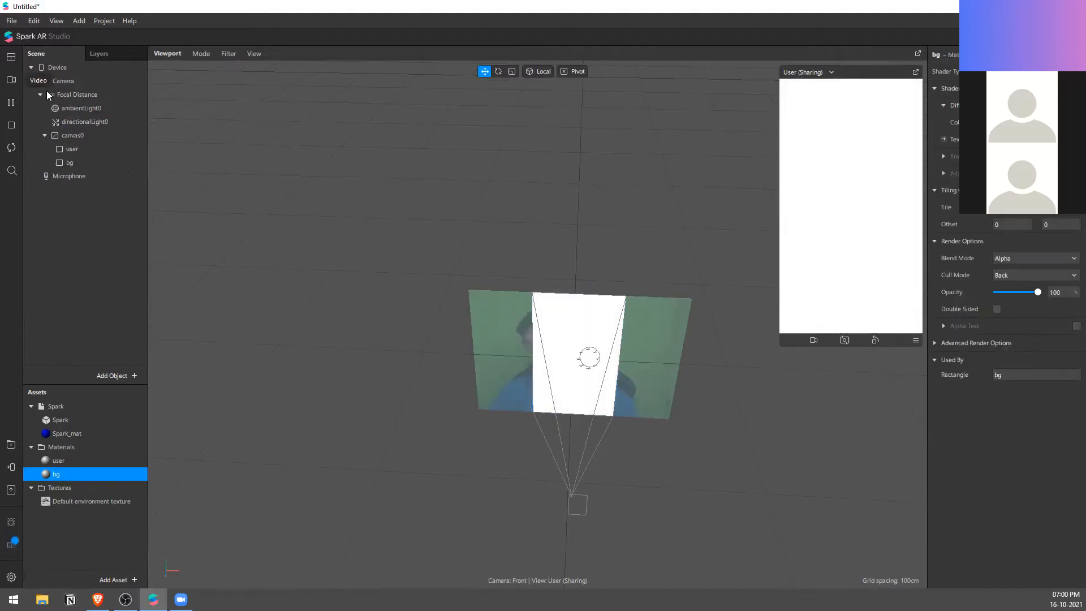
Step: Extract the camera feed as a texture from the scene's Camera object and rename that texture as Camera
left_click(109, 137)
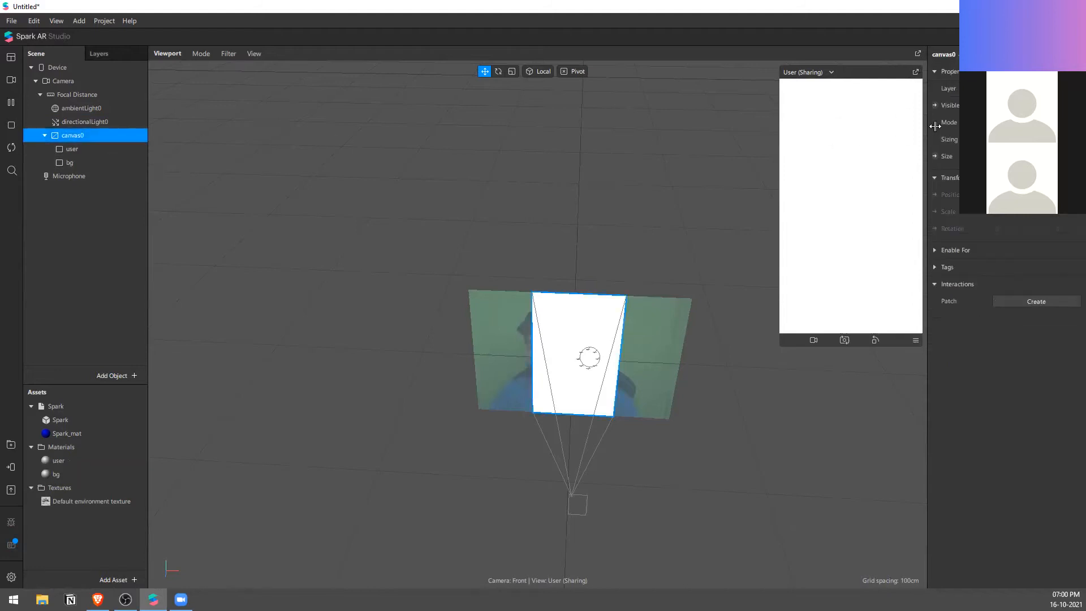
left_click(129, 151)
left_click(125, 159)
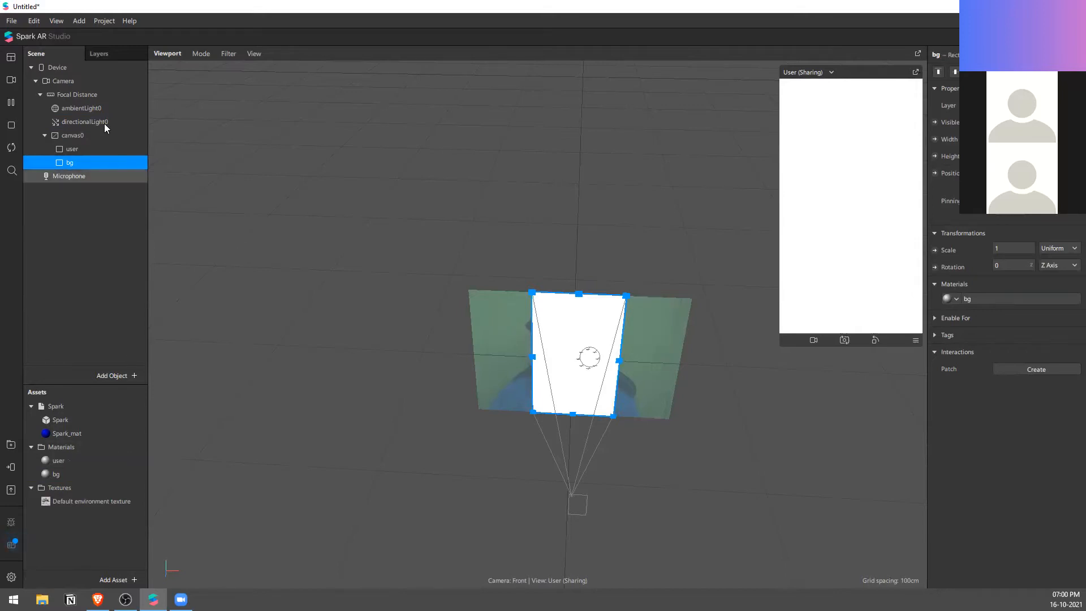
left_click(73, 81)
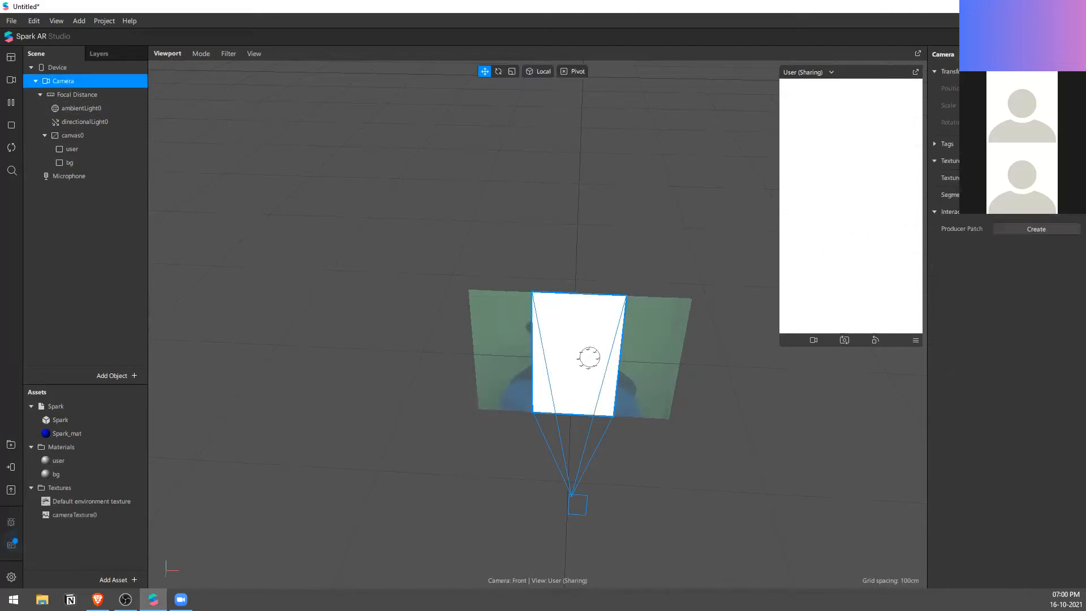
double_click(90, 515)
type("Camera")
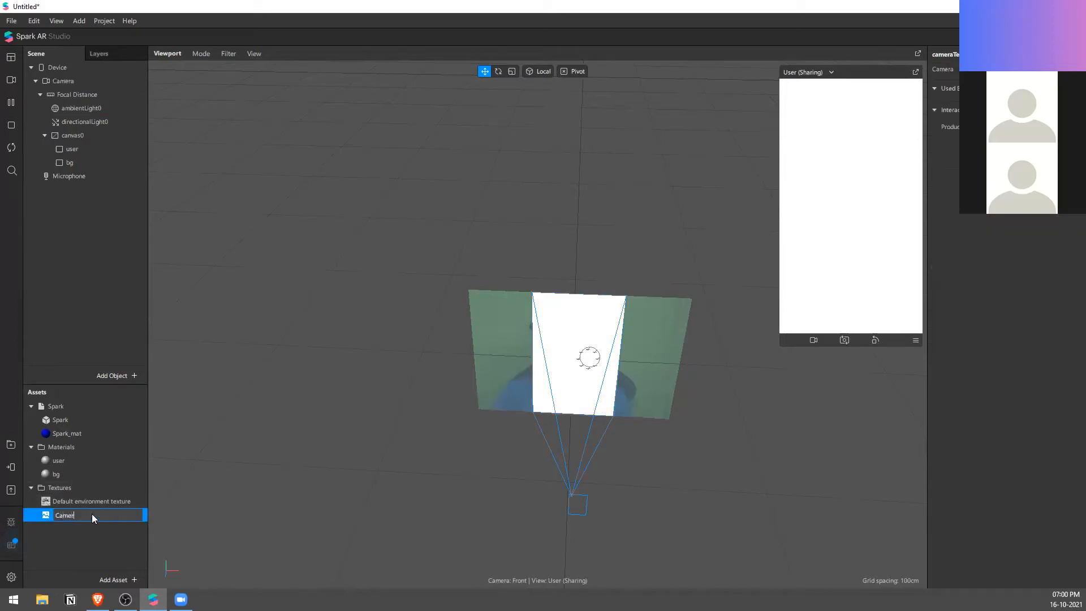
key("Return")
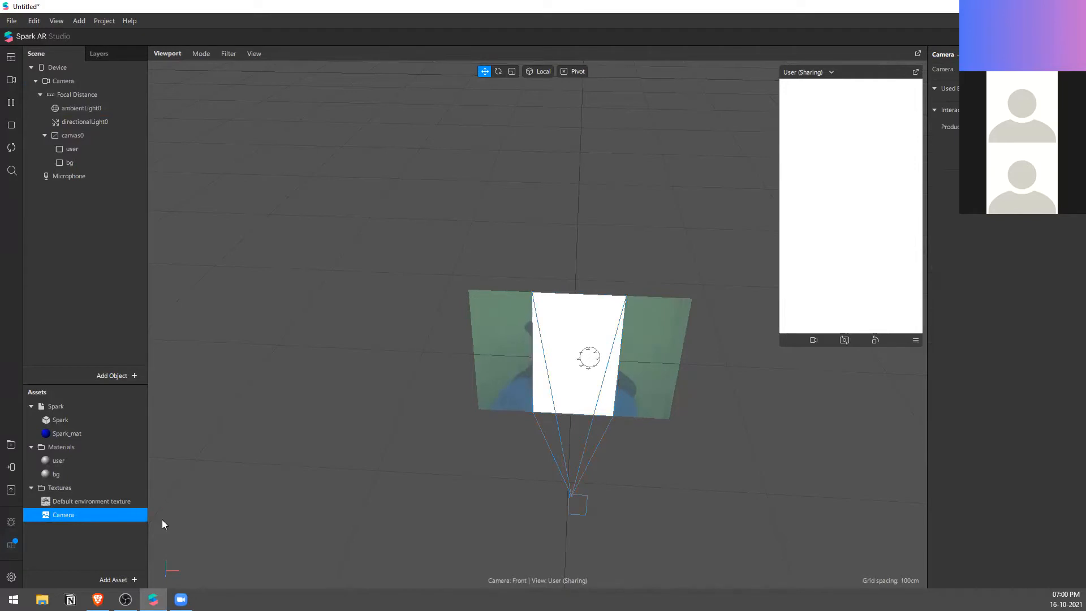
Step: Show the Patch Editor and assign the Camera texture to the user material
left_click(14, 58)
left_click(104, 67)
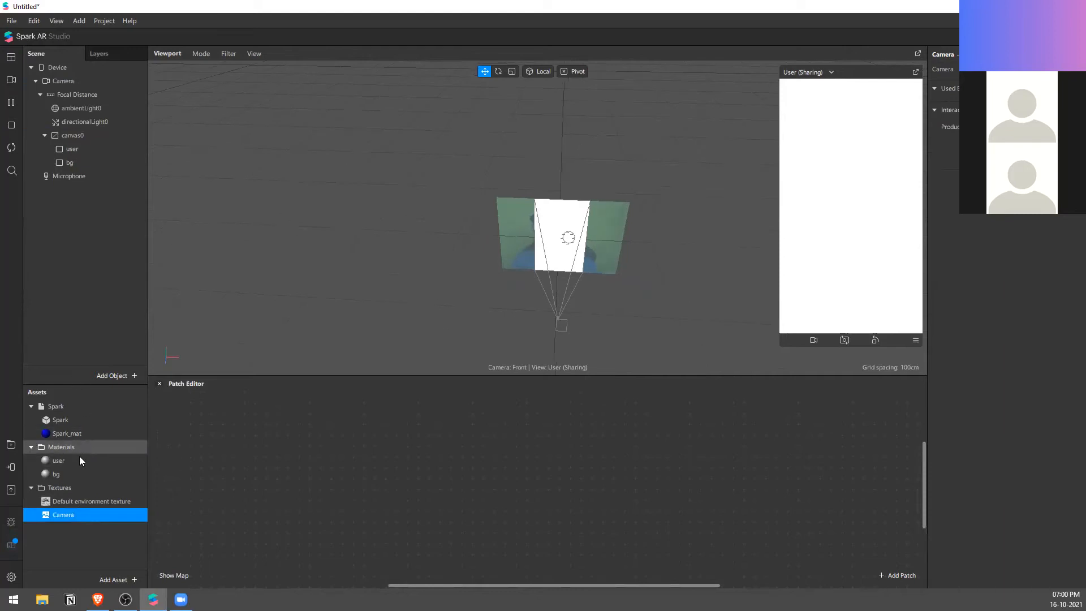
left_click(59, 460)
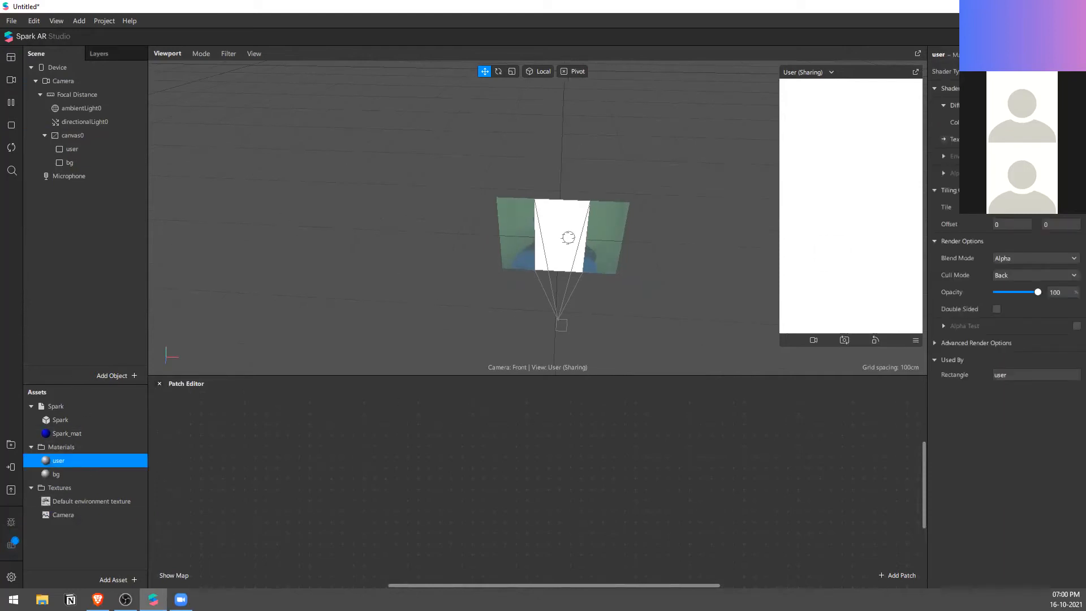
Step: Hide the bg rectangle to check the camera feed on the user rectangle
left_click(107, 162)
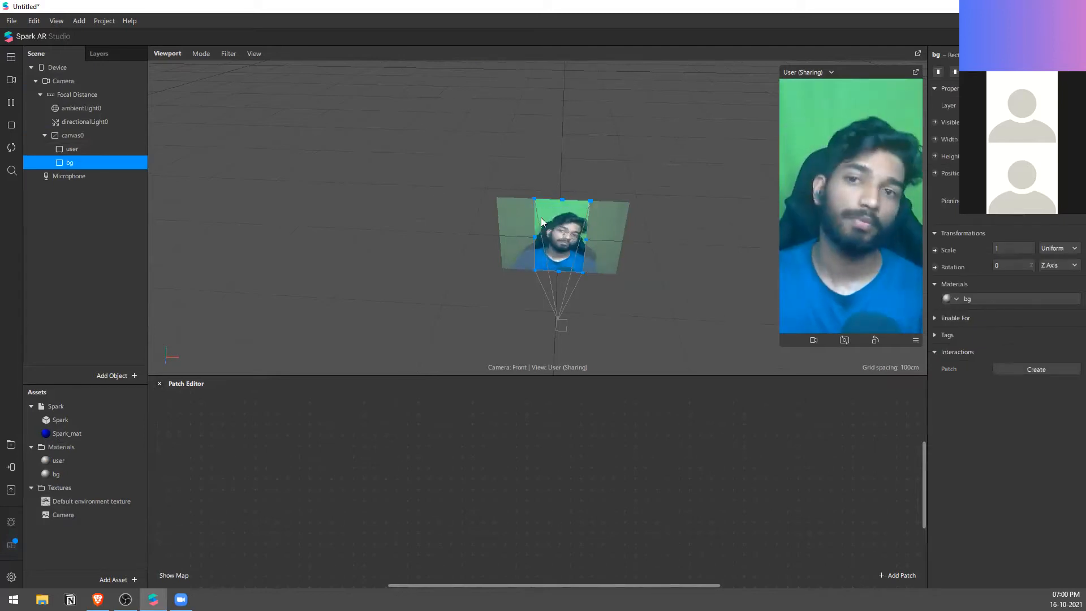
scroll(580, 260, "up", 3)
left_click(72, 149)
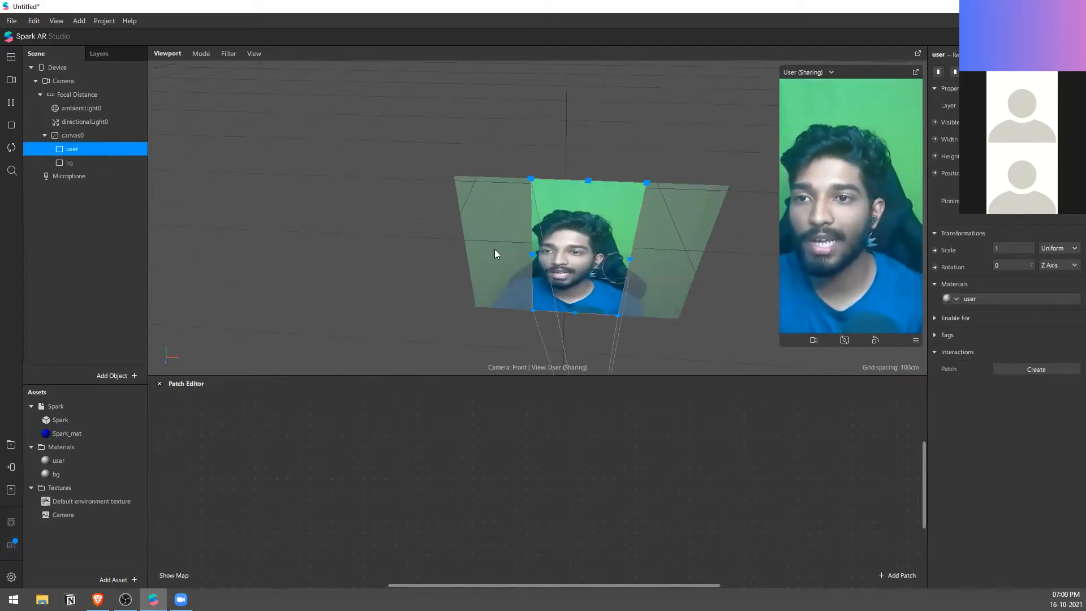
right_click_drag(604, 177, 596, 226)
left_click_drag(596, 226, 491, 218)
key("ctrl+z")
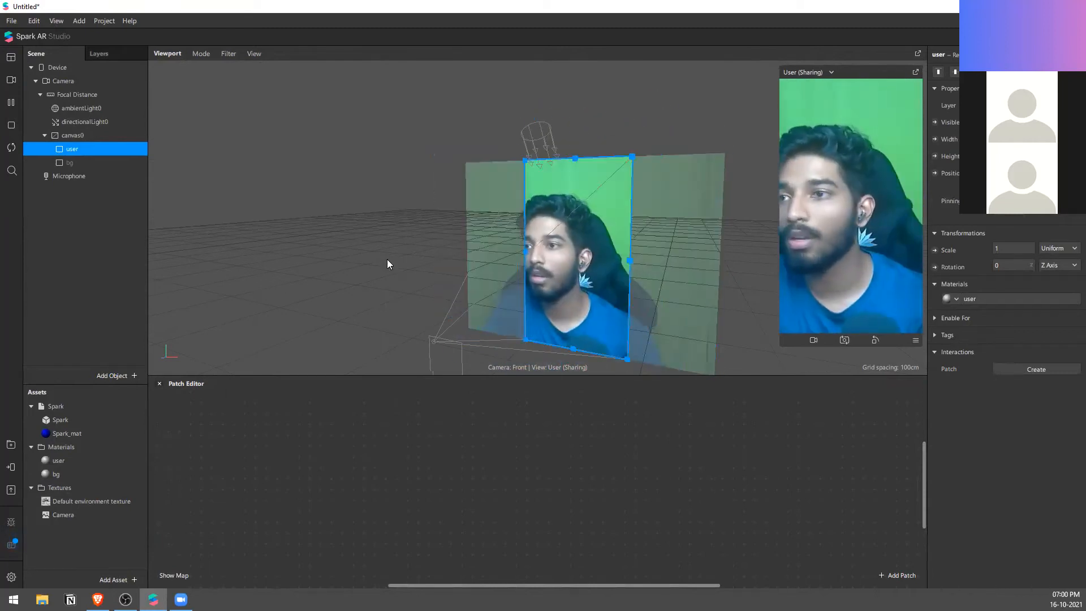
Step: Set the colour of the bg rectangle's material to red, #ff0000
left_click(122, 163)
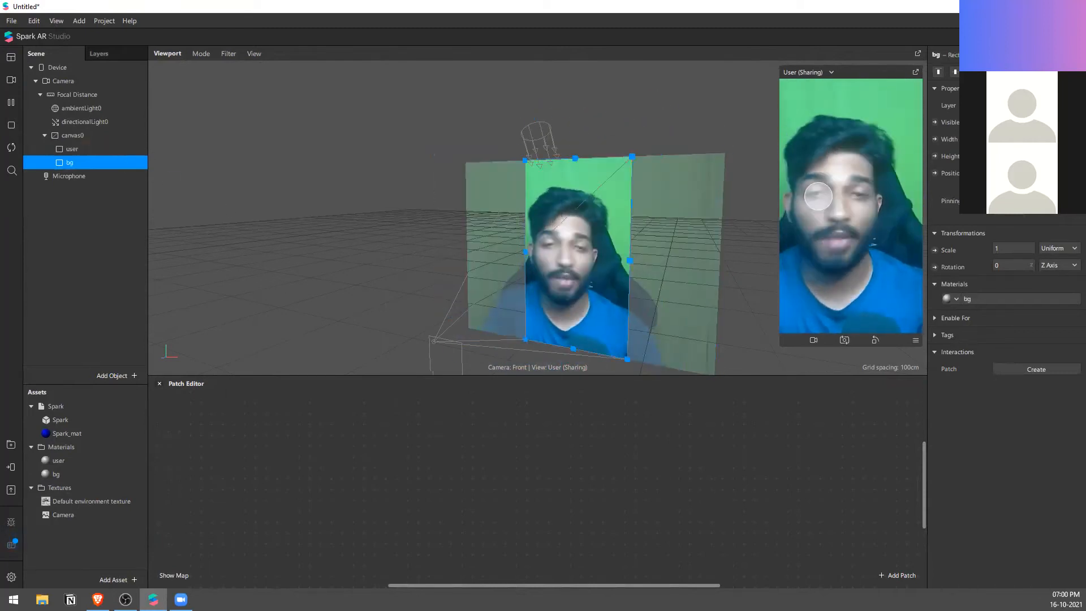
double_click(998, 301)
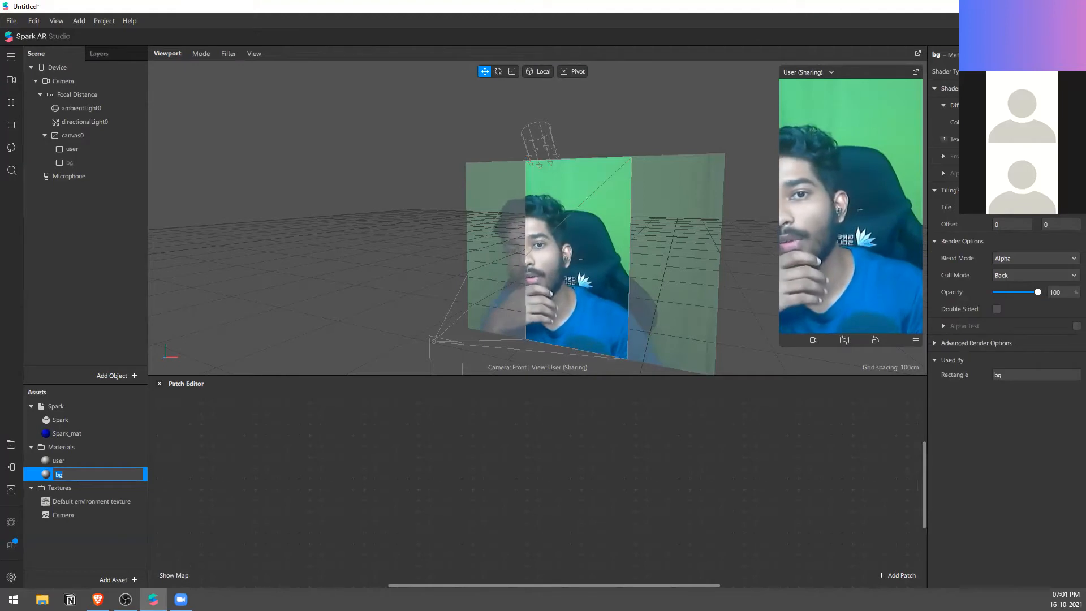
left_click(1035, 122)
left_click_drag(608, 256, 691, 171)
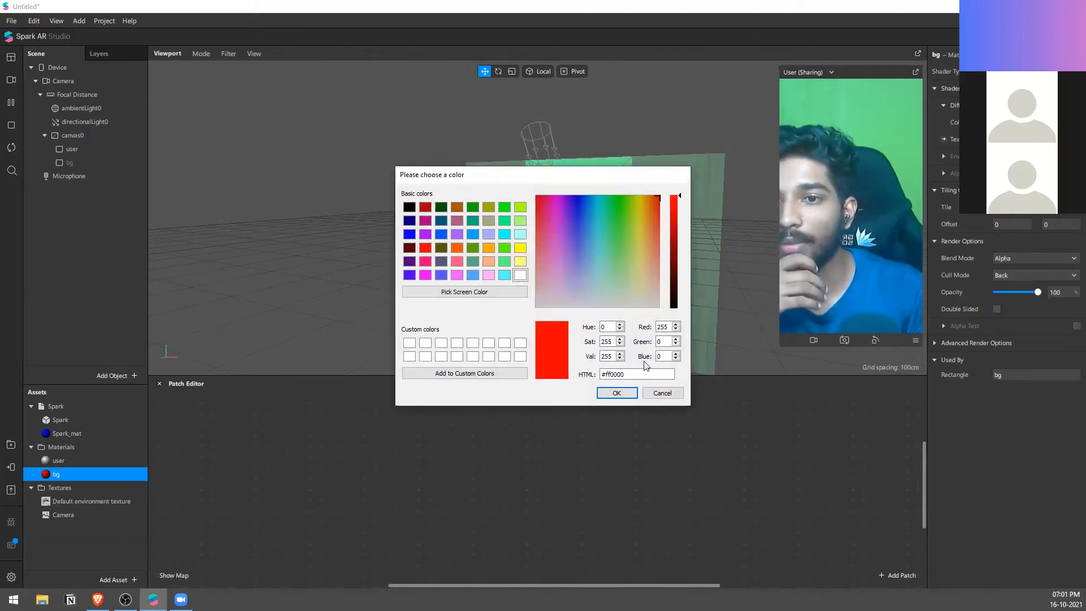
left_click(619, 393)
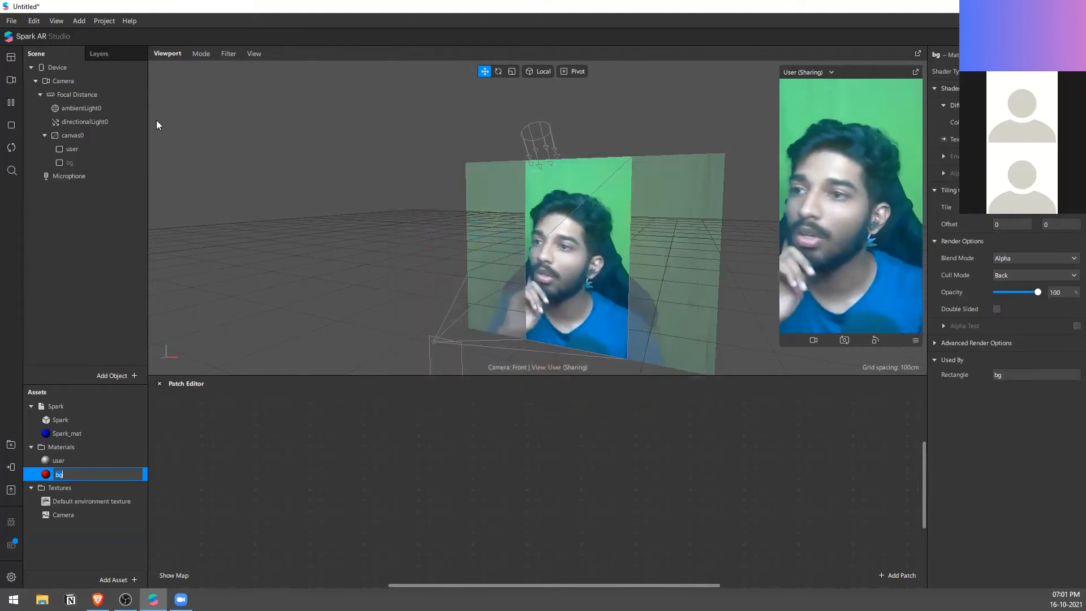
Step: Make the bg rectangle visible again and place it above user in the canvas hierarchy
left_click(86, 163)
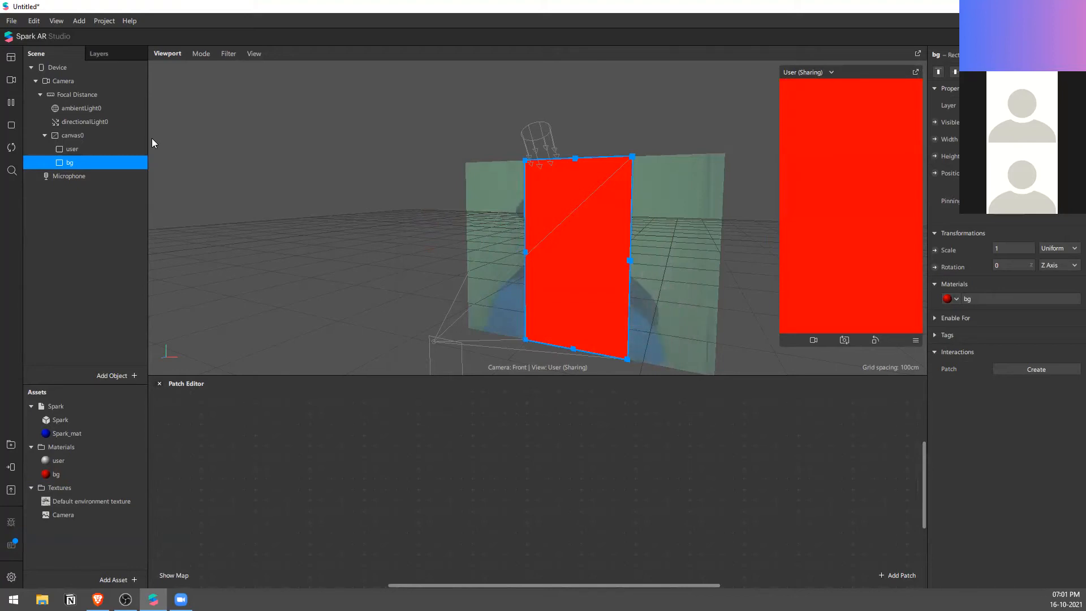
left_click_drag(95, 165, 100, 136)
Step: Move the user rectangle aside to expose the red bg, and restore its vertical and horizontal alignment to the canvas
left_click(97, 162)
left_click_drag(536, 244, 512, 263)
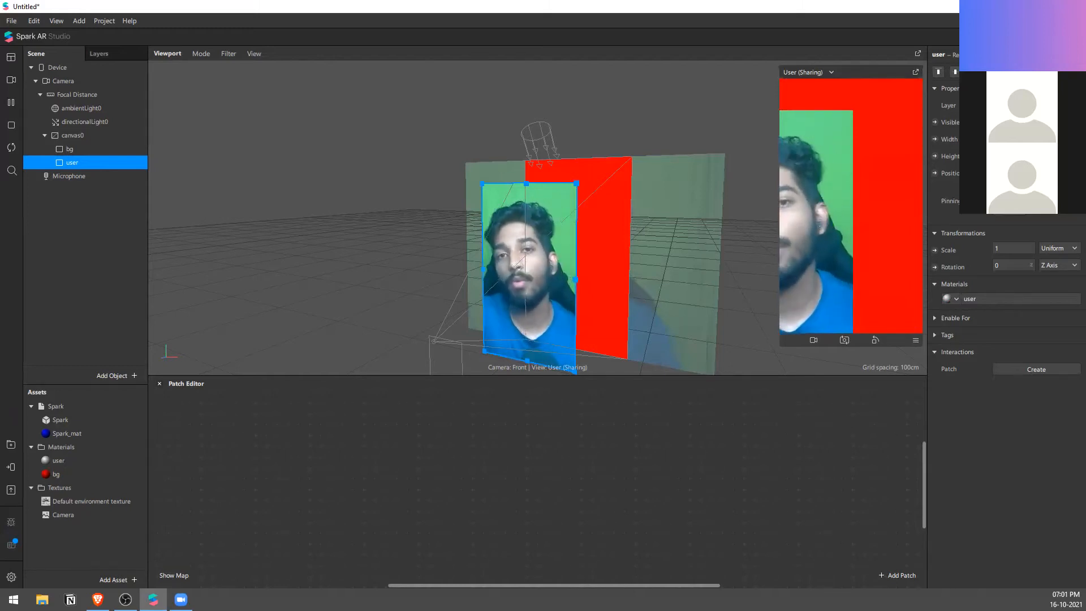
left_click(955, 73)
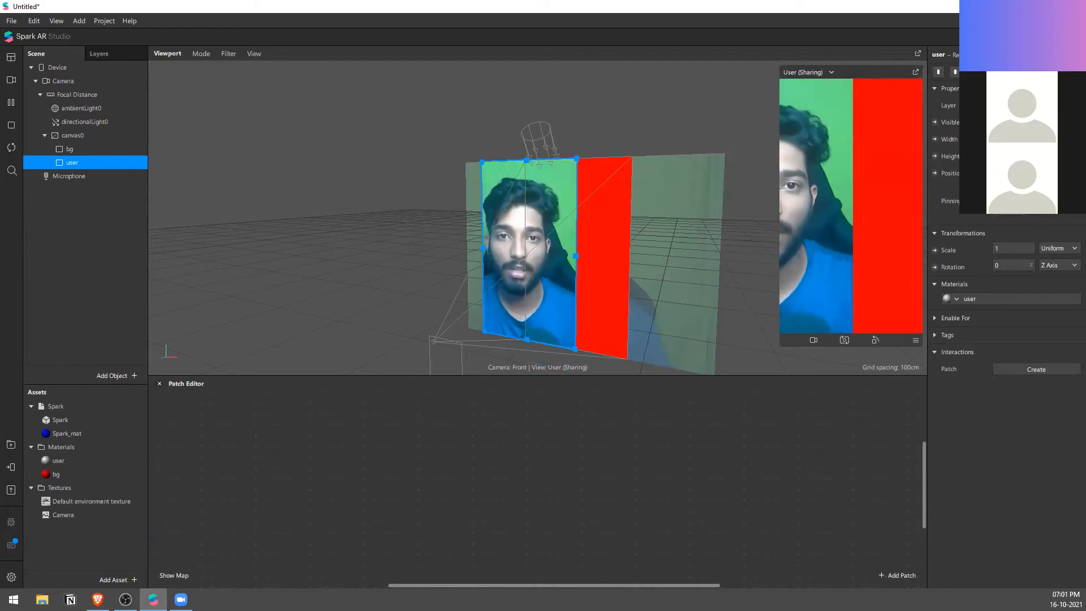
left_click(989, 73)
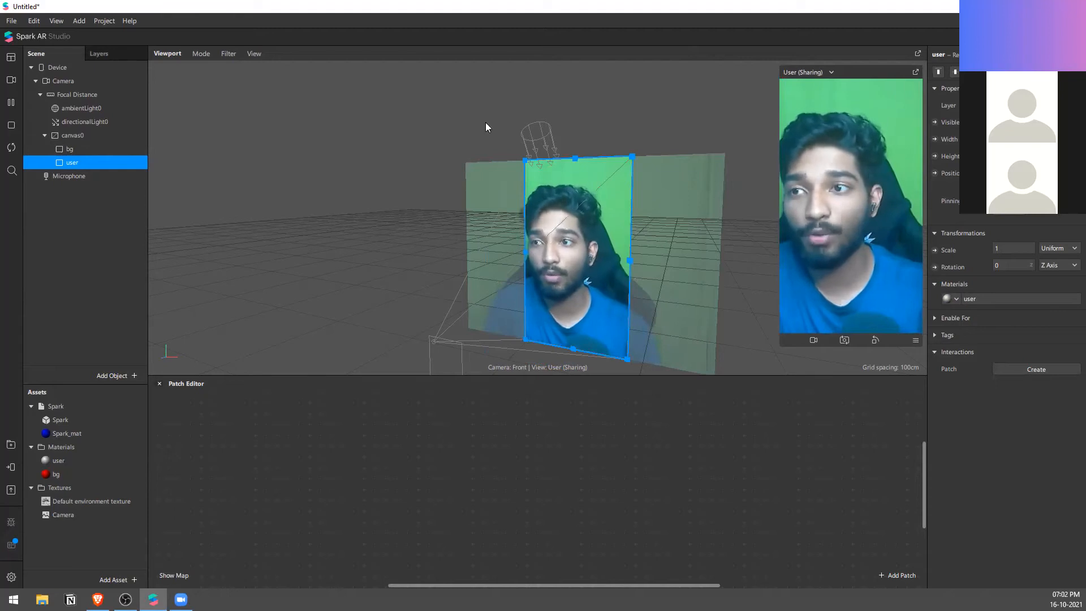
Step: Create a Person segmentation mask texture from the Camera object and rename it as Person
left_click(119, 82)
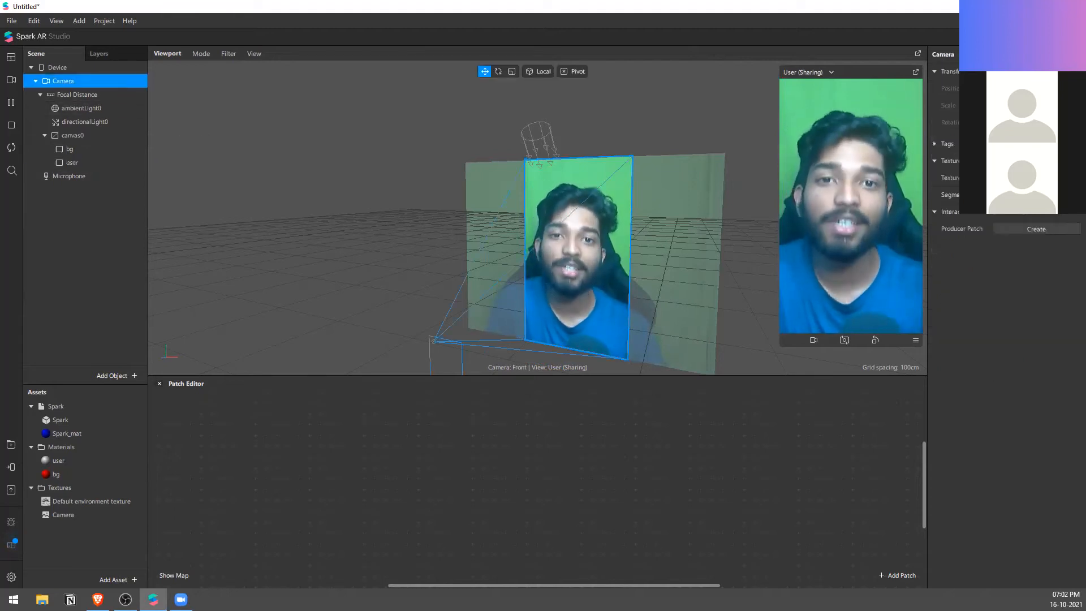
left_click(1068, 228)
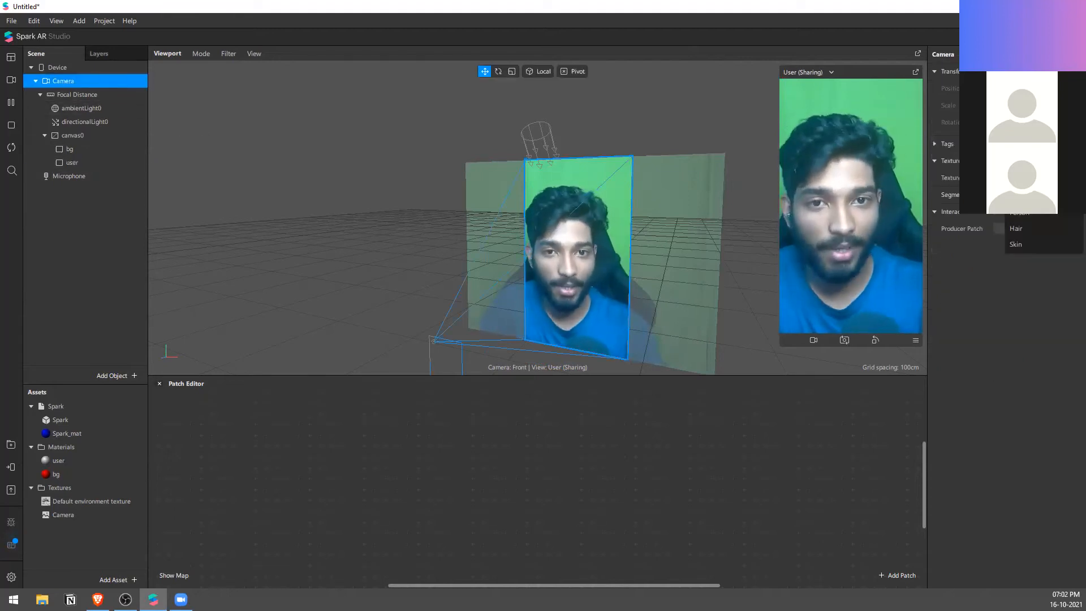
left_click(1067, 213)
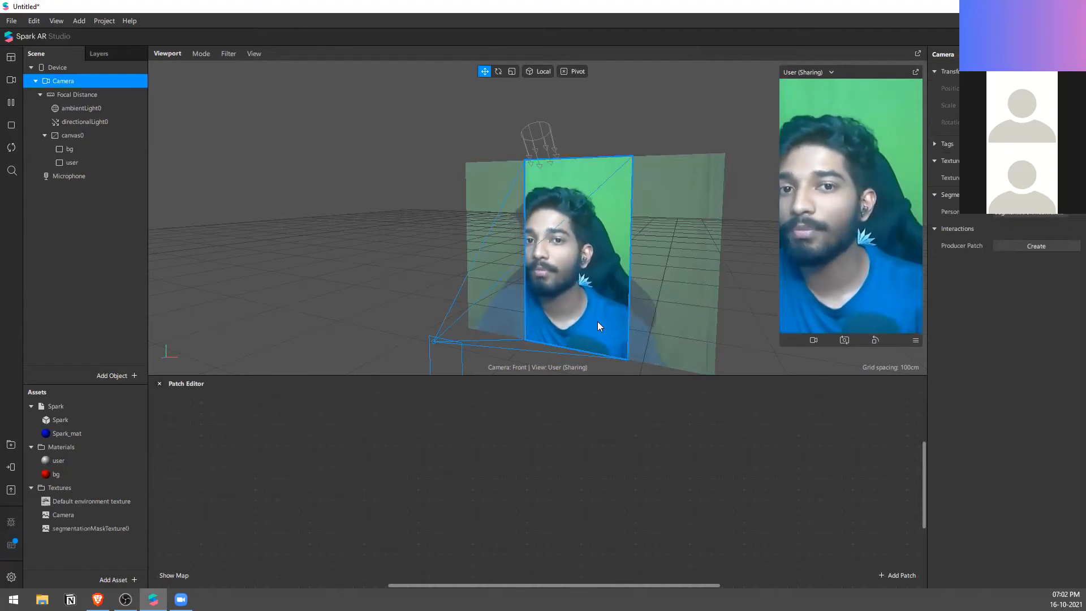
left_click(104, 531)
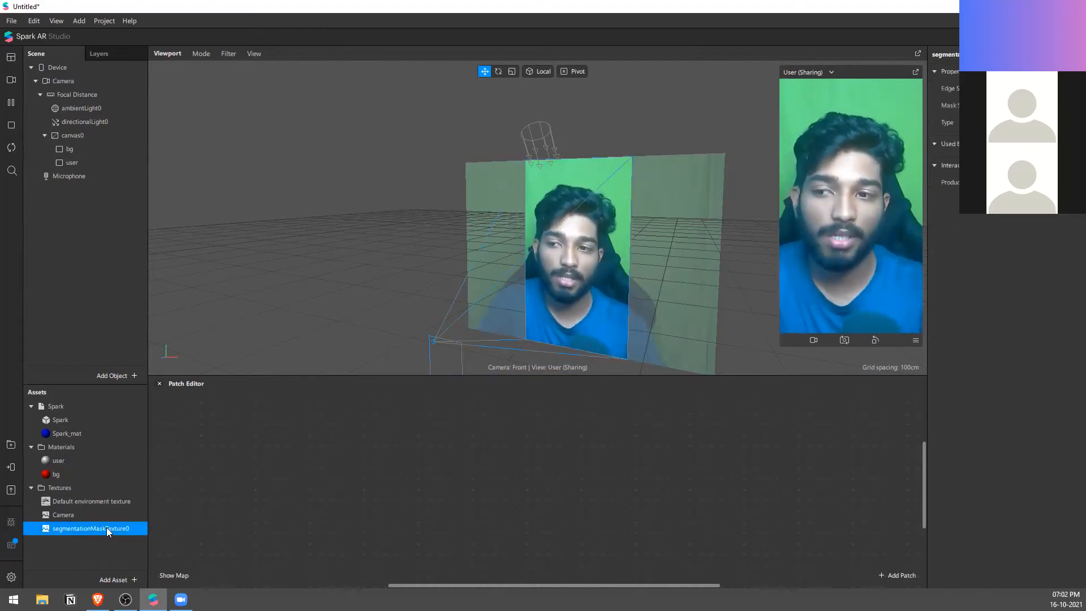
left_click(106, 527)
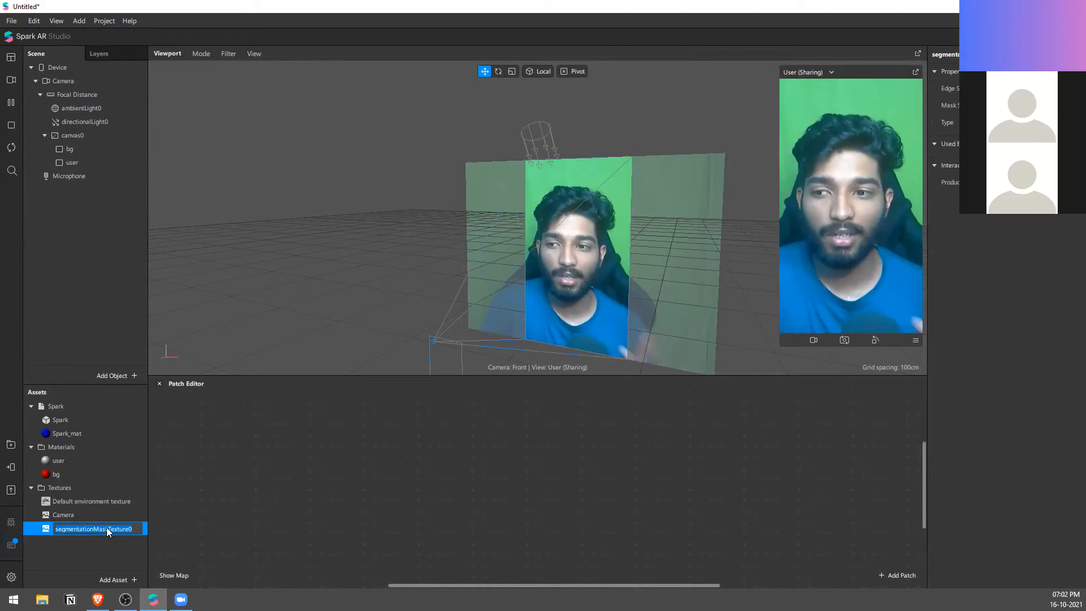
type("Person")
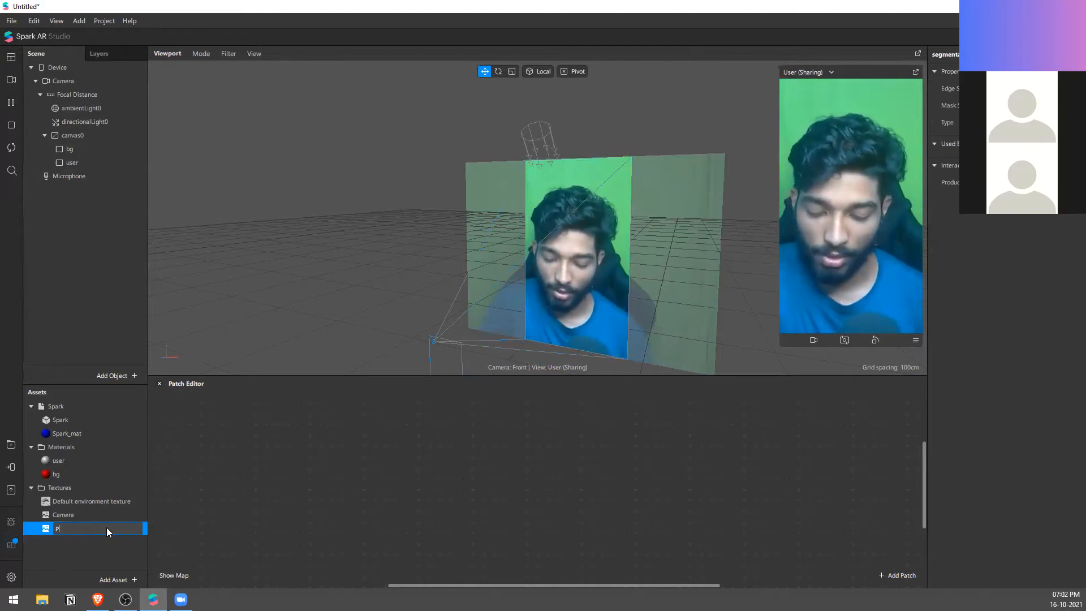
key("Return")
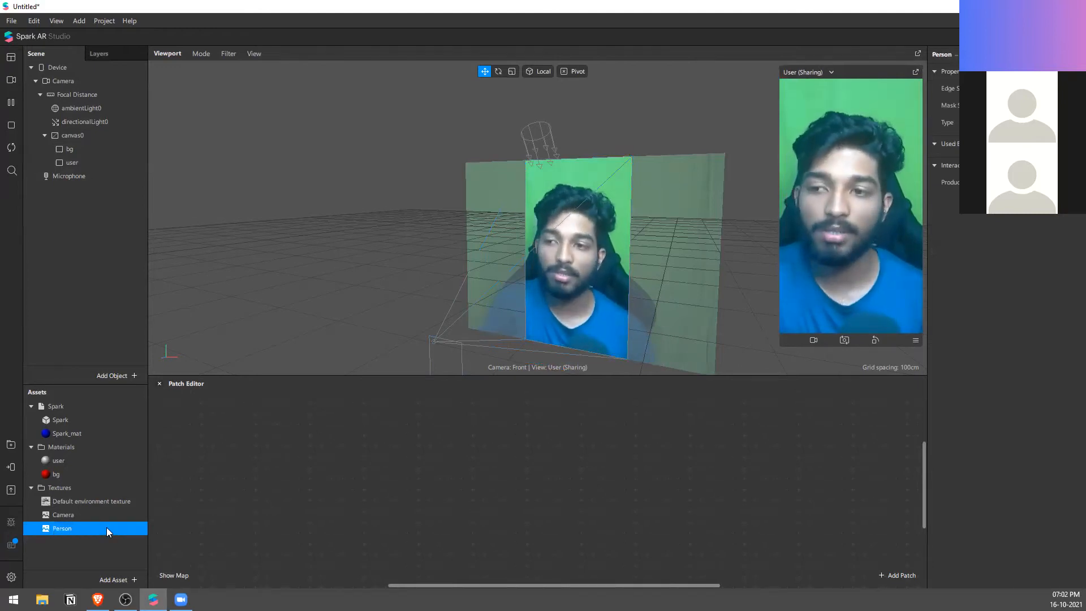
Step: Enable Alpha on the user material and assign the Person texture as its alpha mask
left_click(75, 460)
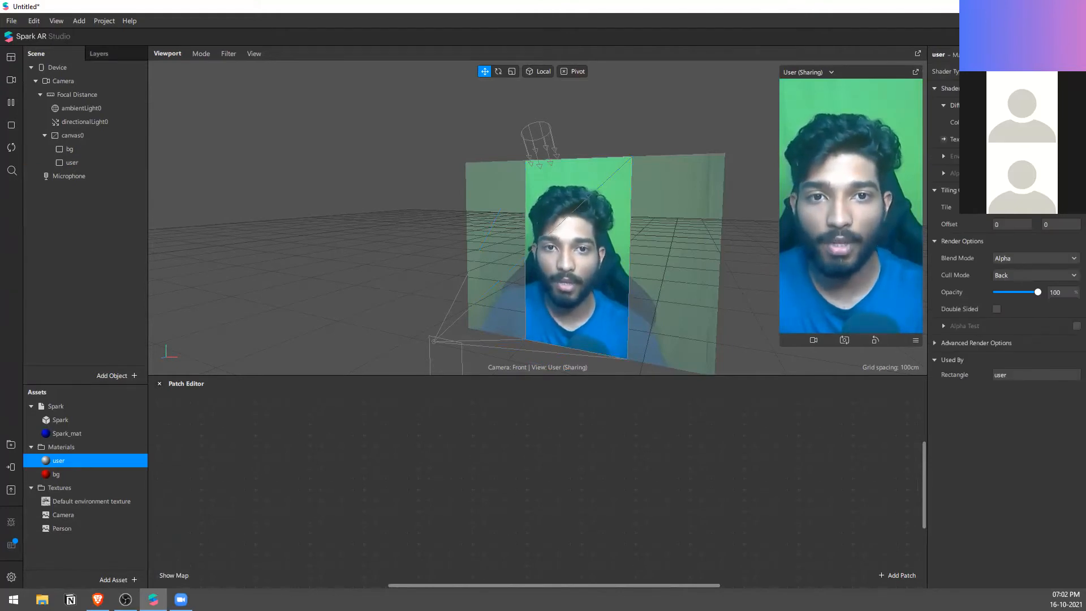
left_click(944, 173)
left_click(1035, 207)
left_click(1032, 240)
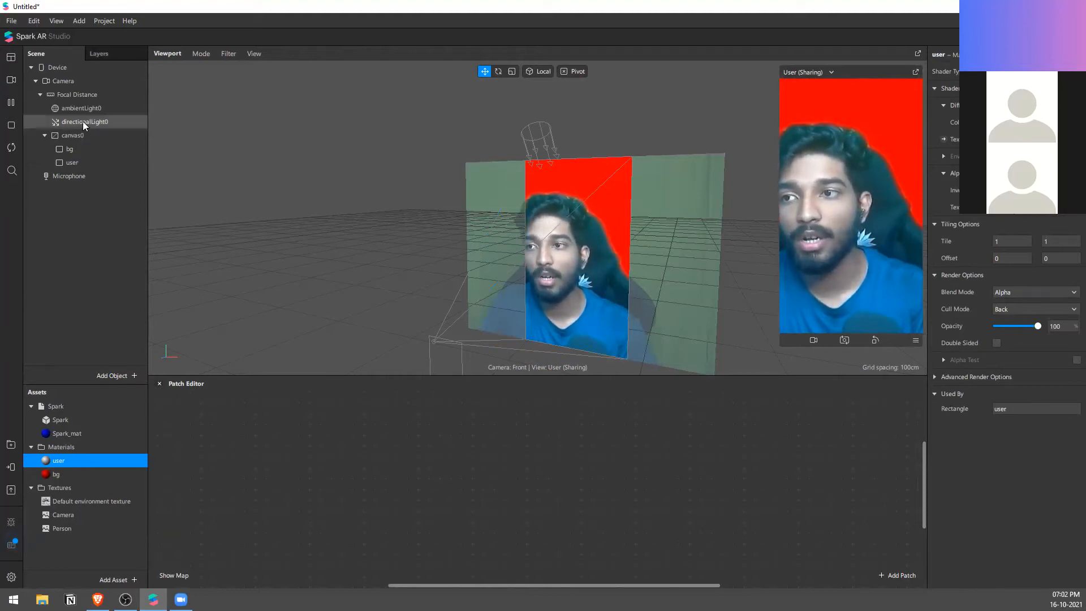
Step: Move the segmented user rectangle aside to compare it with the bg rectangle, and undo the move
left_click(94, 150)
left_click(96, 161)
left_click_drag(566, 271, 537, 254)
key("ctrl+z")
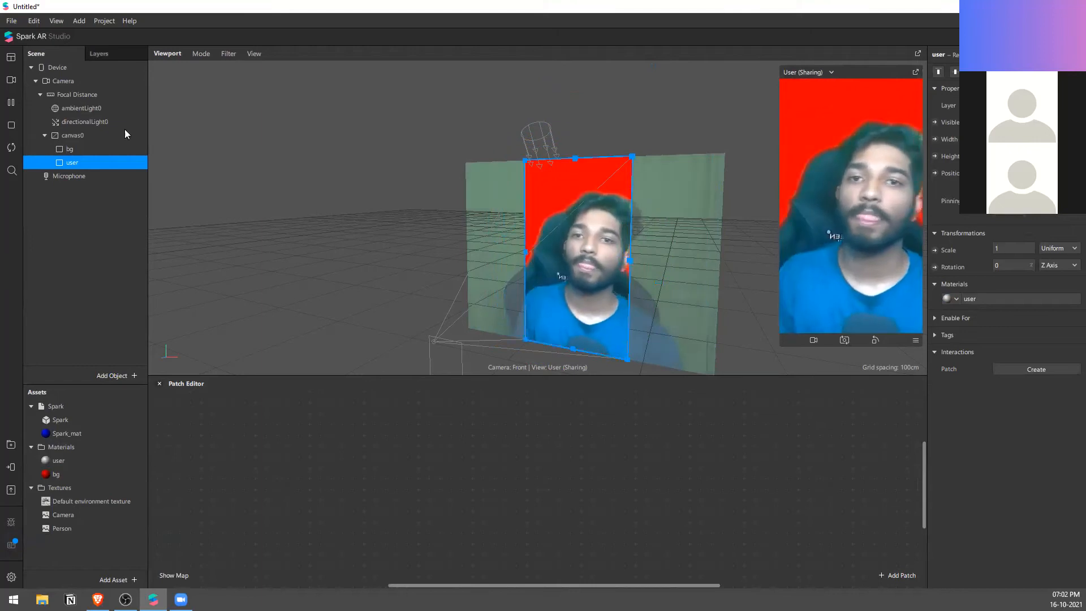
Step: Preview the segmentation on several real-time simulation videos, settling on the clip of the man in a black beanie
left_click(11, 83)
left_click(103, 269)
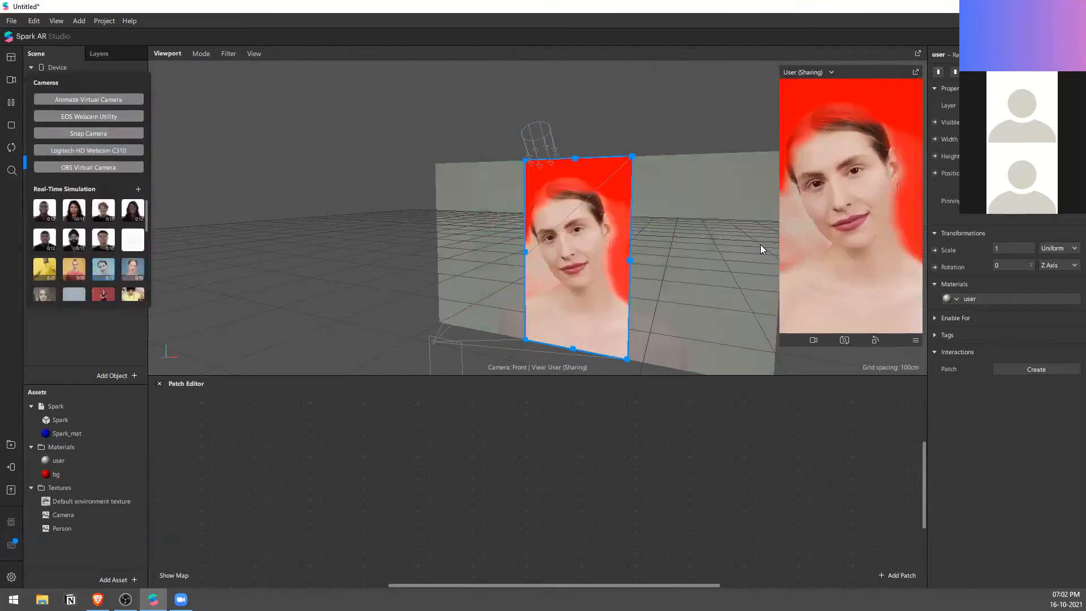
scroll(112, 277, "down", 3)
left_click(104, 227)
left_click(107, 258)
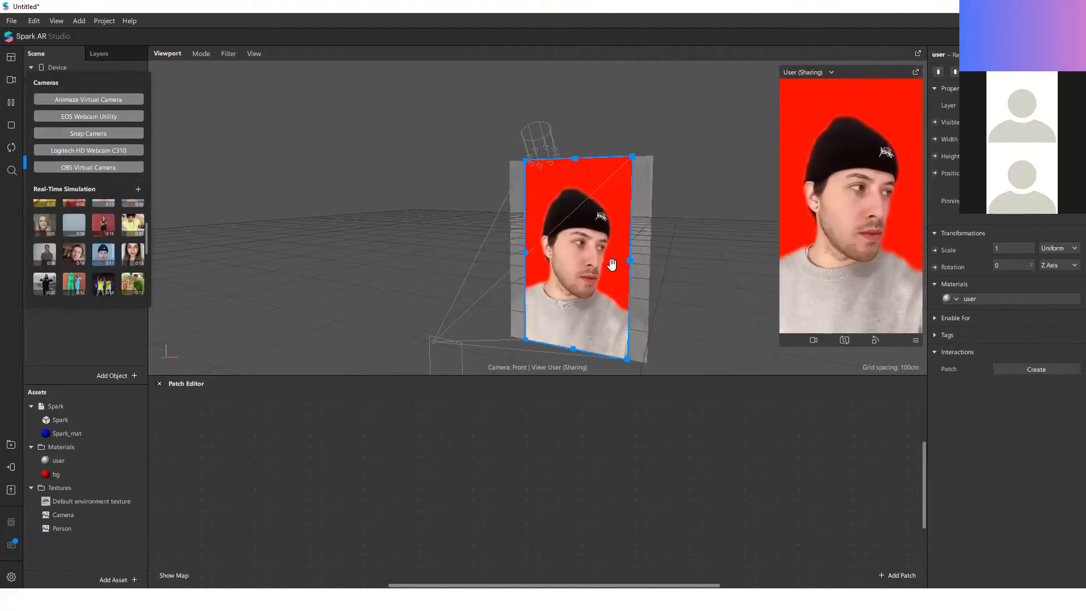
left_click(660, 268)
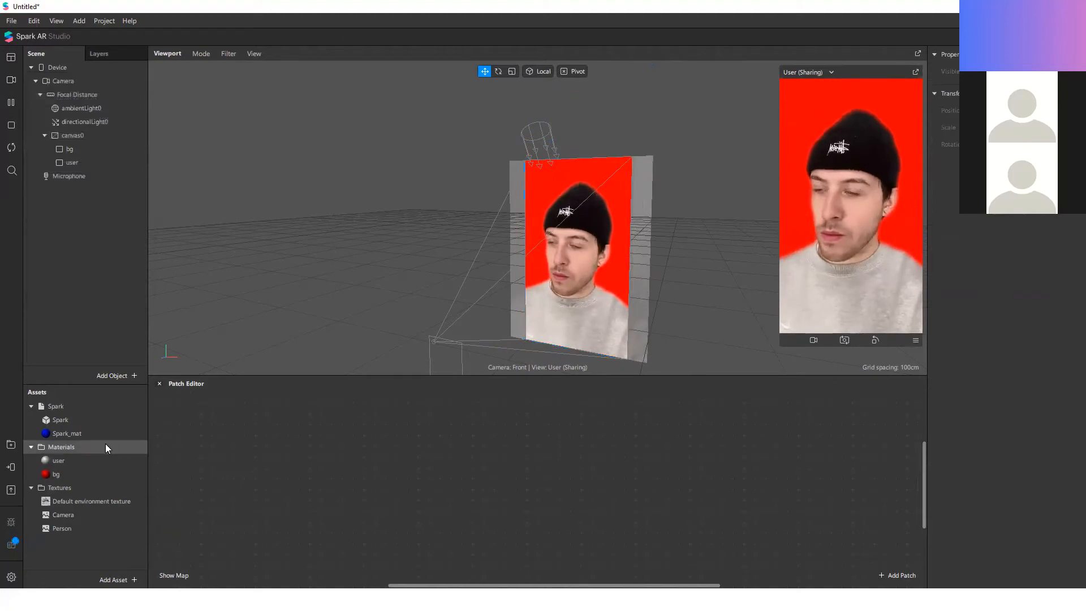
Step: Clear the alpha mask and texture from the user material and create a patch for its Diffuse Texture
double_click(100, 476)
left_click(107, 465)
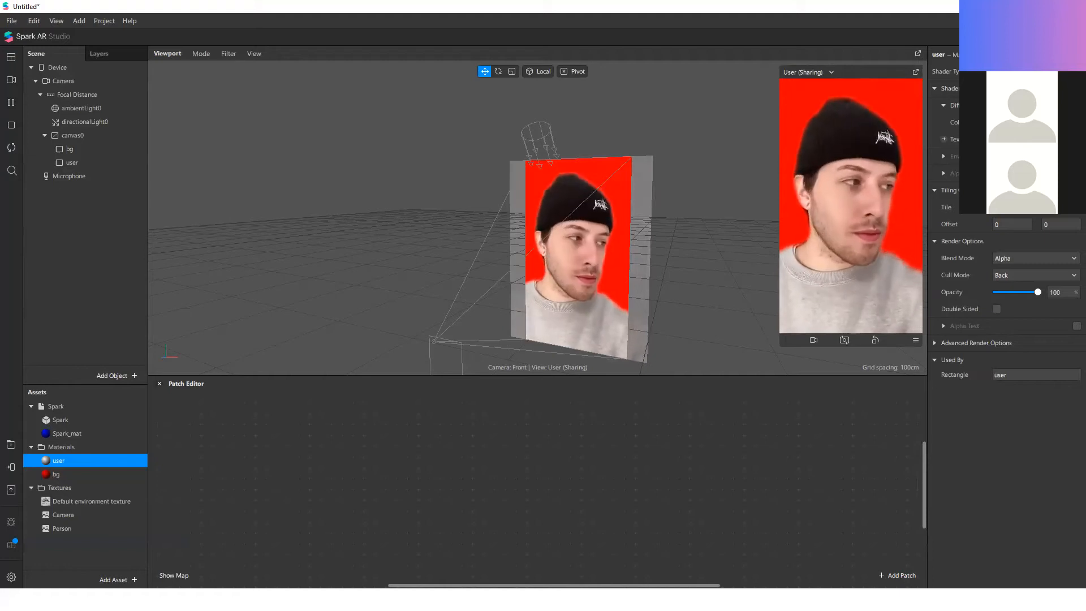
left_click(1034, 139)
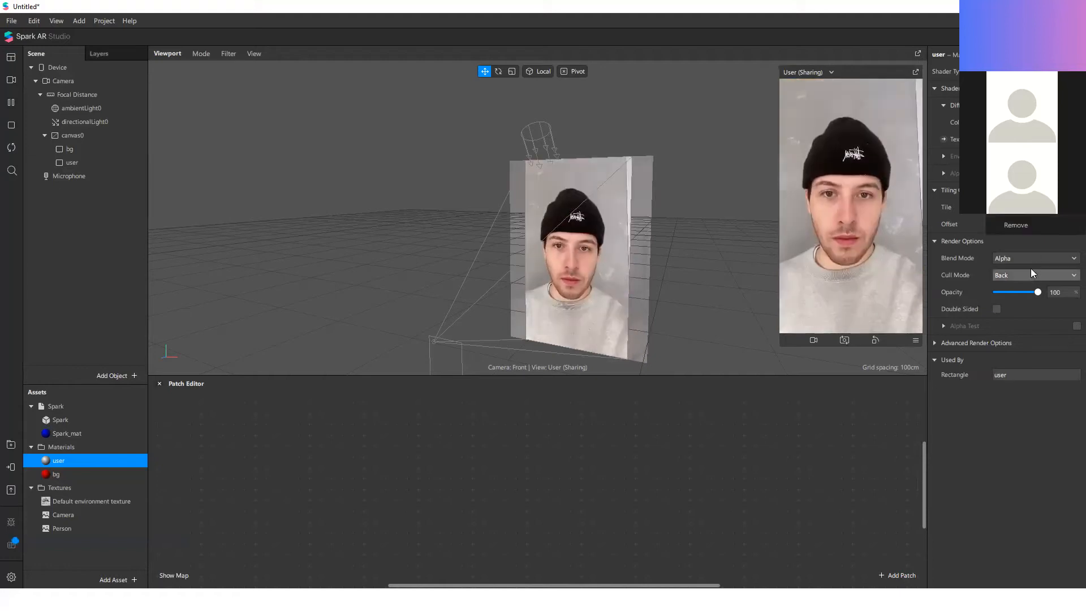
left_click(1032, 226)
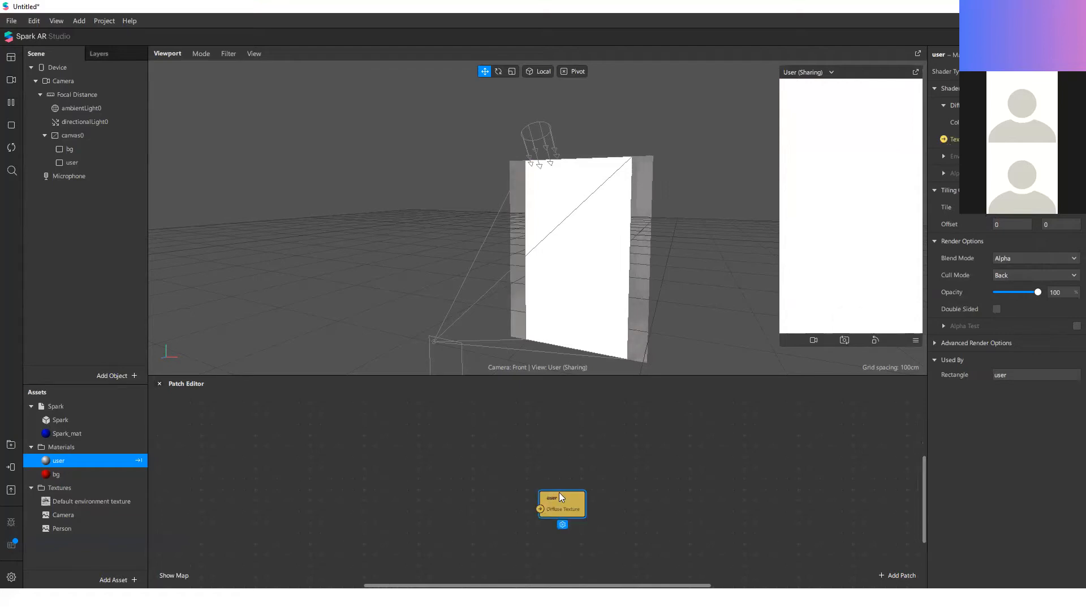
Step: Add the Camera texture patch connected to the user material's Diffuse Texture, and add a Mix patch to the graph
left_click_drag(62, 510, 690, 496)
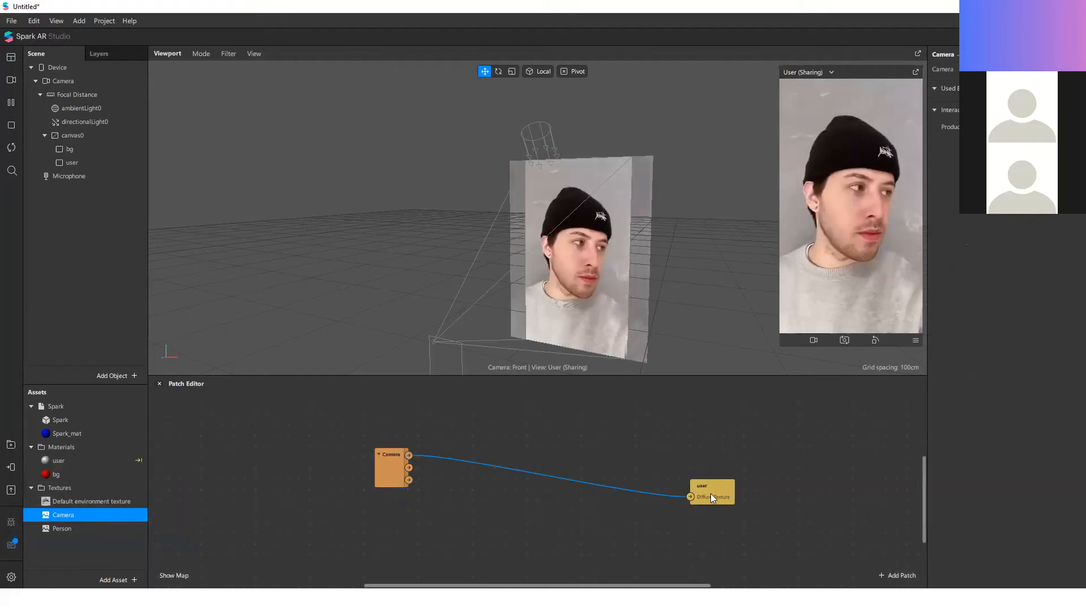
right_click(501, 537)
type("mix")
key("Return")
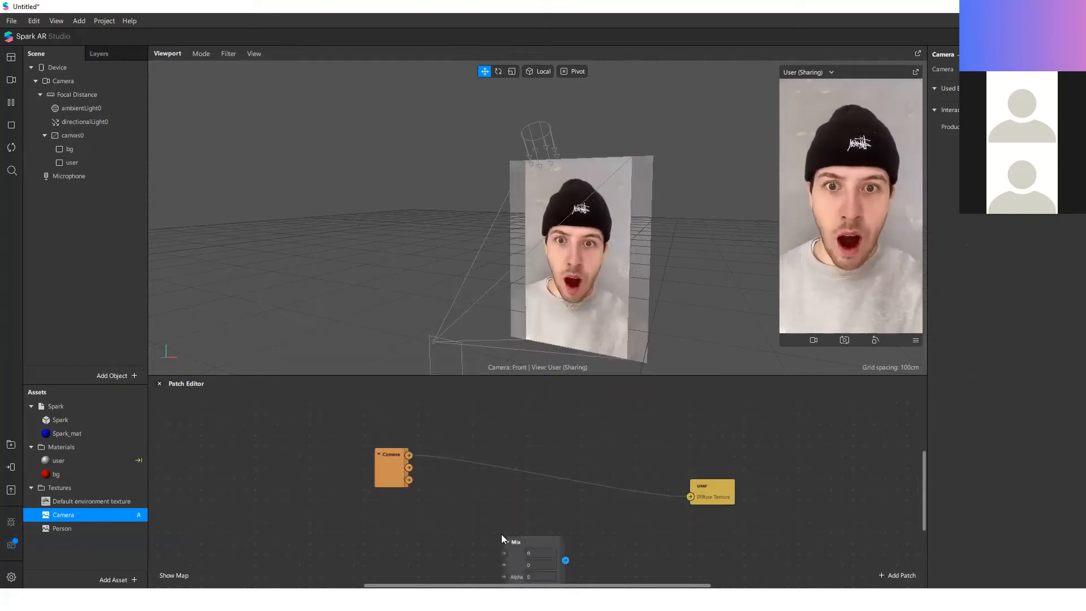
scroll(521, 513, "down", 1)
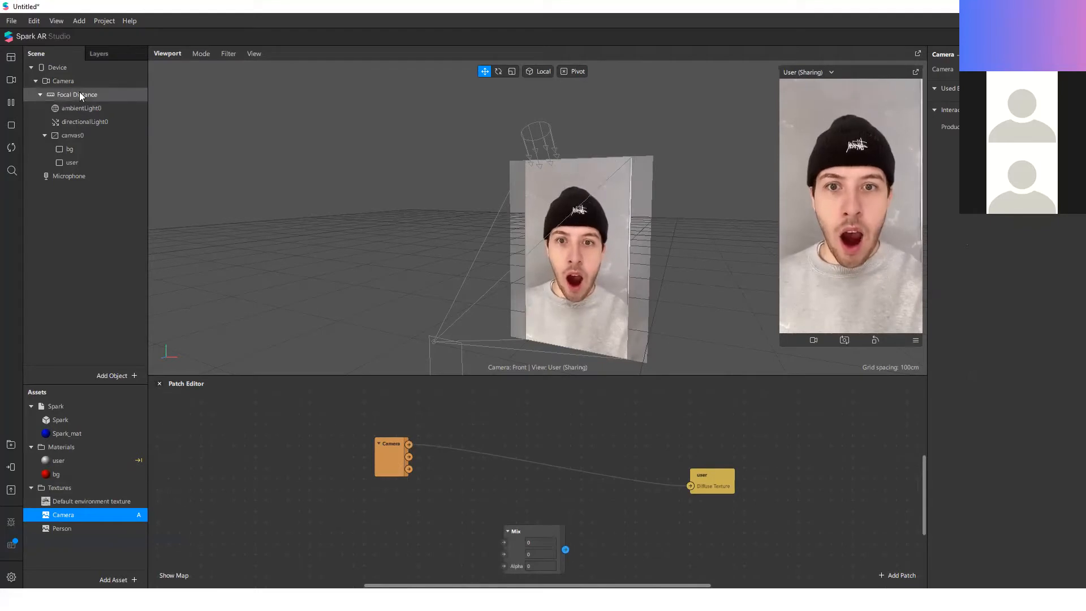
Step: Preview with the Logitech HD Webcam C310 and reroute the Camera RGBA connection into the Mix patch's second input
left_click(15, 82)
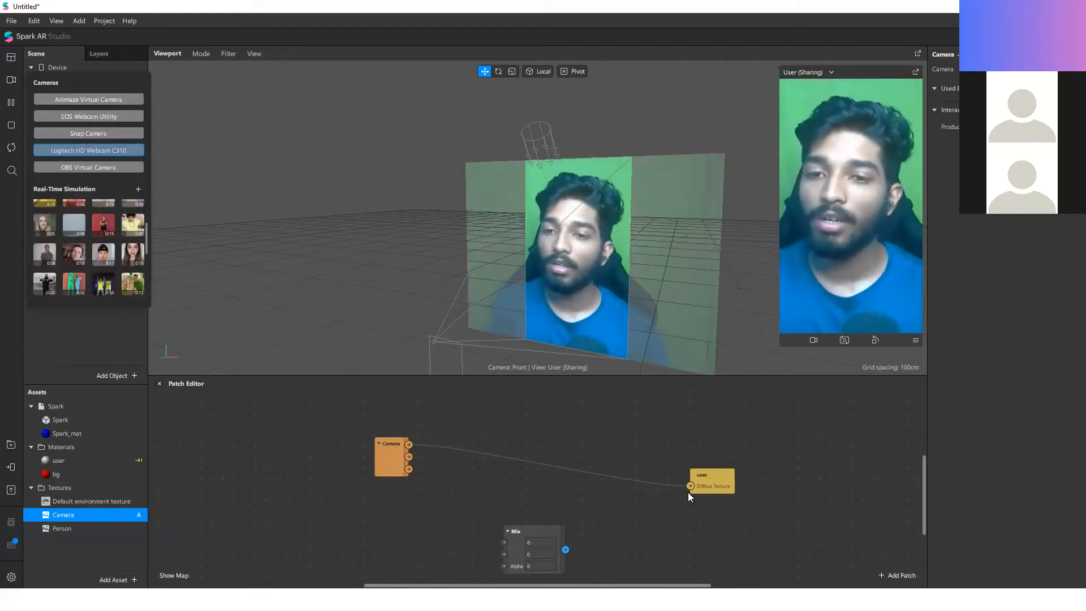
left_click_drag(532, 529, 546, 477)
left_click_drag(691, 486, 538, 497)
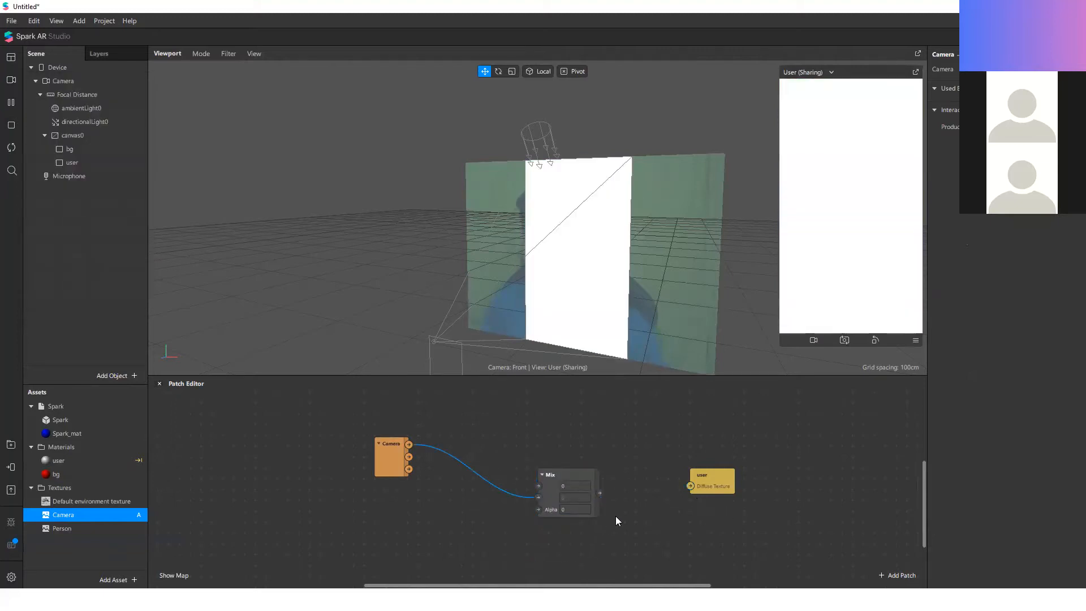
Step: Add the Person texture patch, wire its A output to the Mix Alpha input, and send the Mix output to user's Diffuse Texture
left_click(63, 533)
left_click_drag(62, 533, 441, 532)
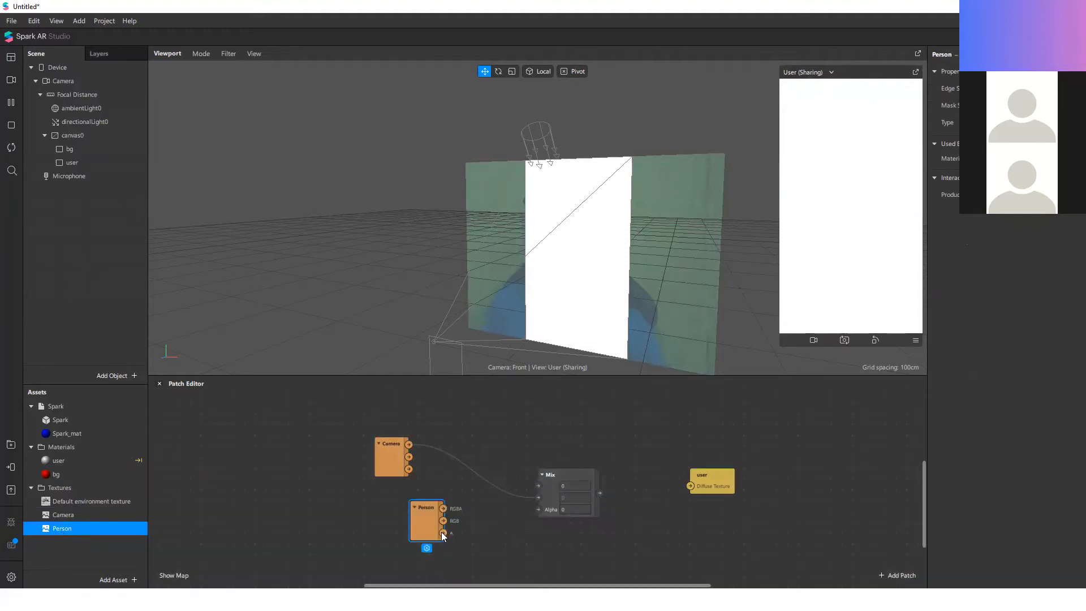
left_click(409, 444)
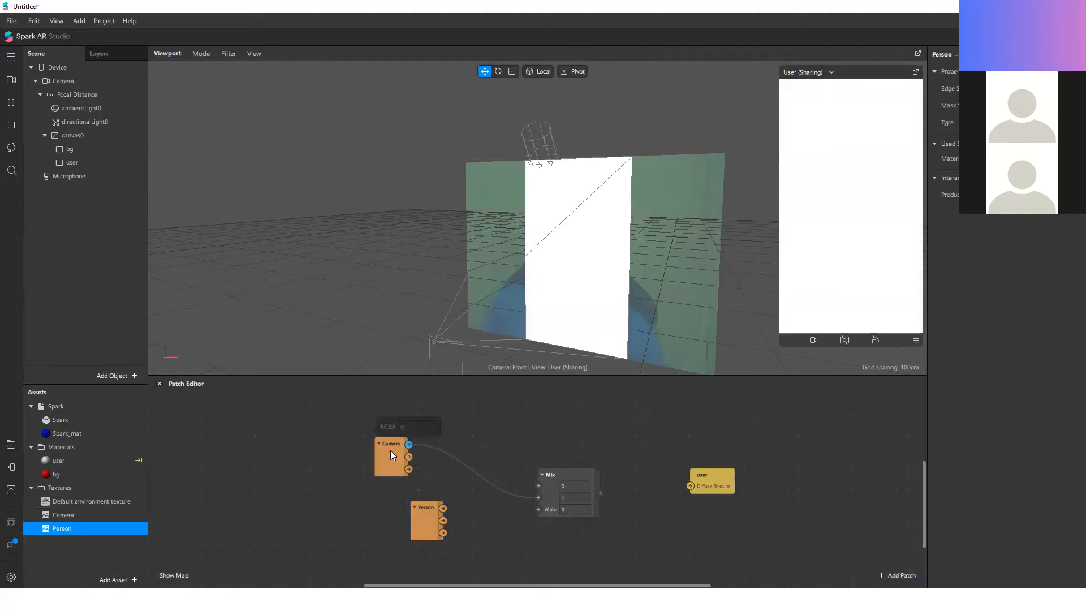
left_click_drag(443, 533, 538, 509)
left_click_drag(599, 492, 690, 486)
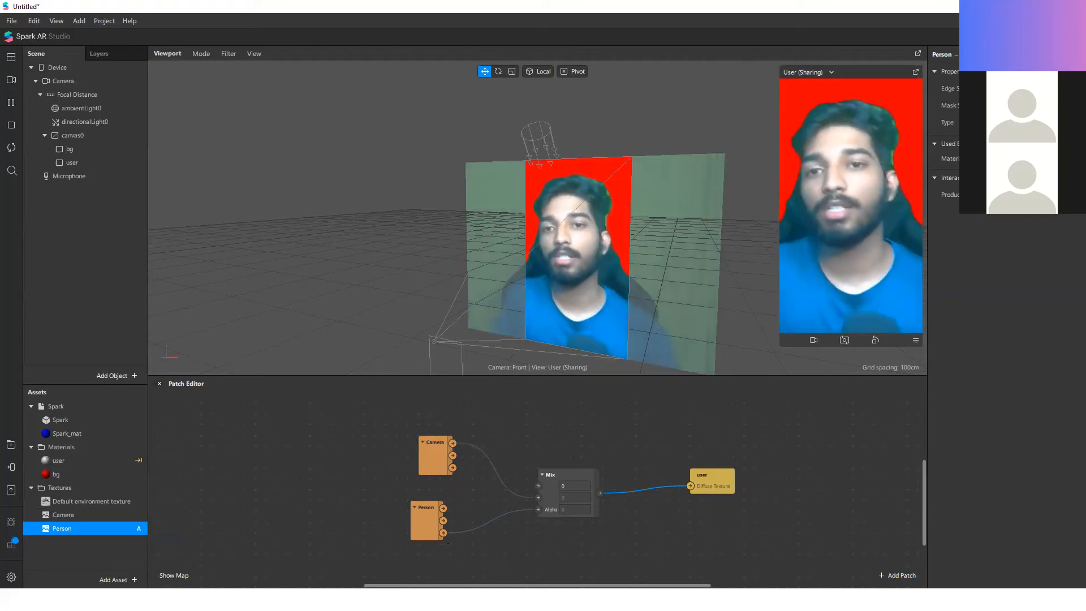
Step: Move the Camera patch just above the Person patch and check the user material's Alpha settings
left_click(577, 473)
left_click_drag(443, 466, 431, 492)
left_click(478, 456)
mouse_move(538, 499)
left_mouse_down()
mouse_move(537, 486)
mouse_move(539, 498)
left_mouse_up()
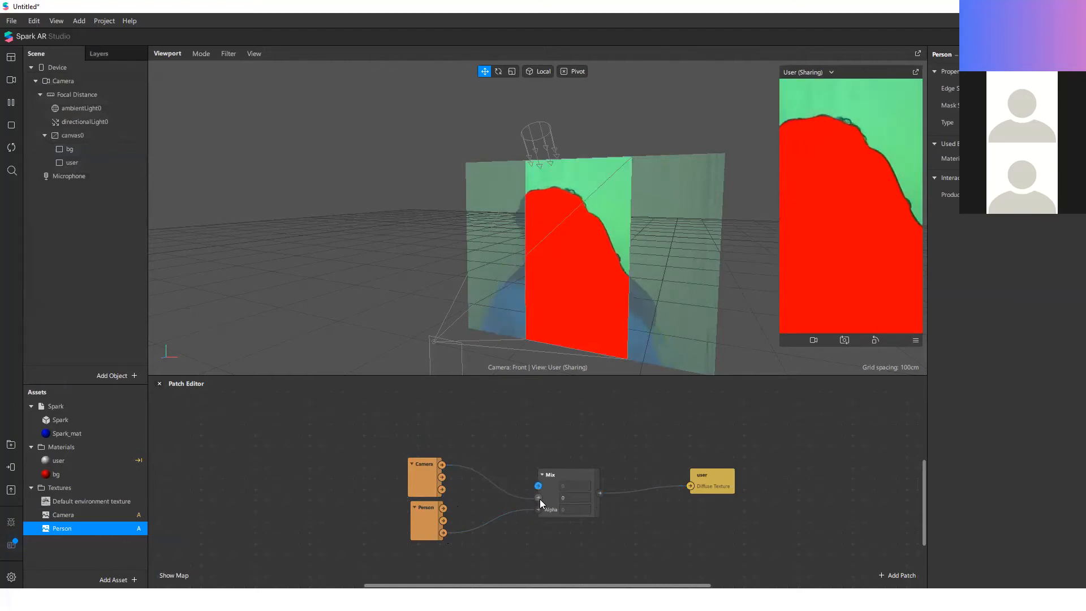
left_click(117, 463)
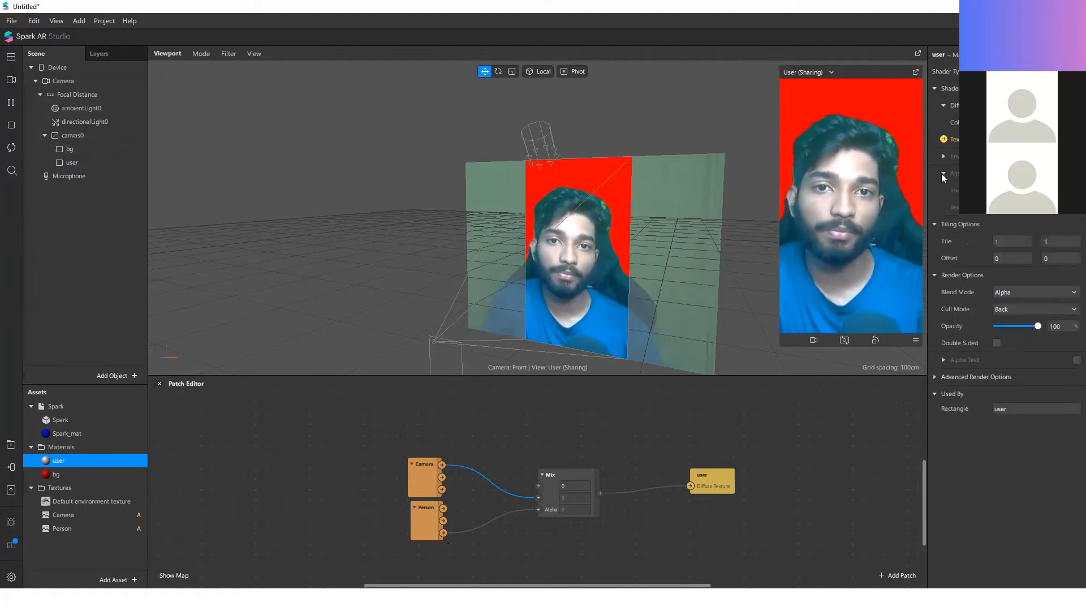
Step: Move the Camera, Person and user patches closer to the Mix patch to compact the graph
left_click_drag(538, 498, 538, 496)
left_click_drag(400, 465, 472, 476)
left_click(700, 480)
left_click_drag(713, 481, 655, 486)
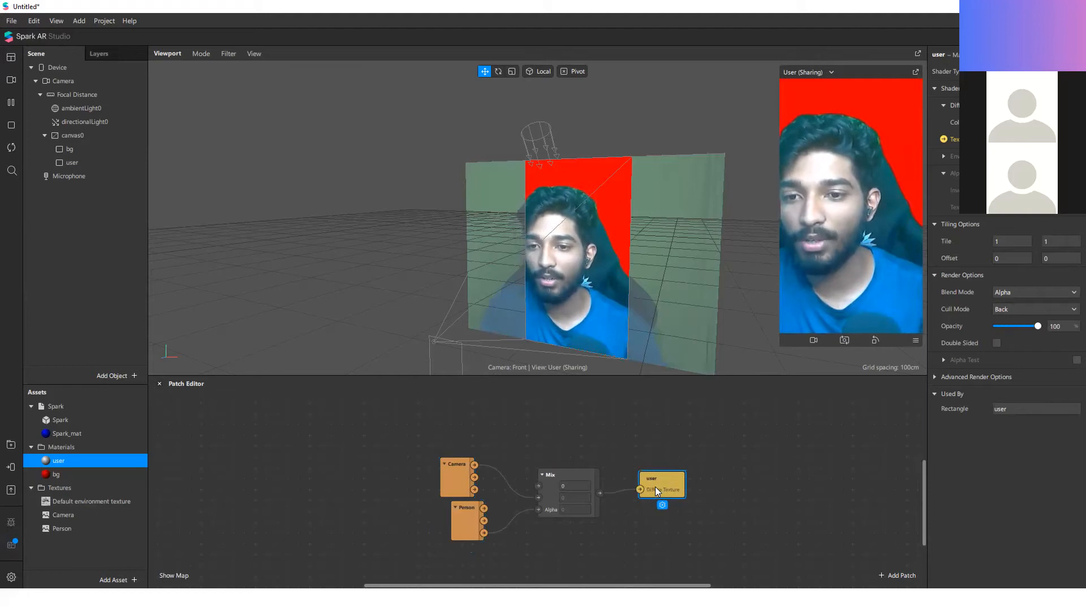
left_click(716, 471)
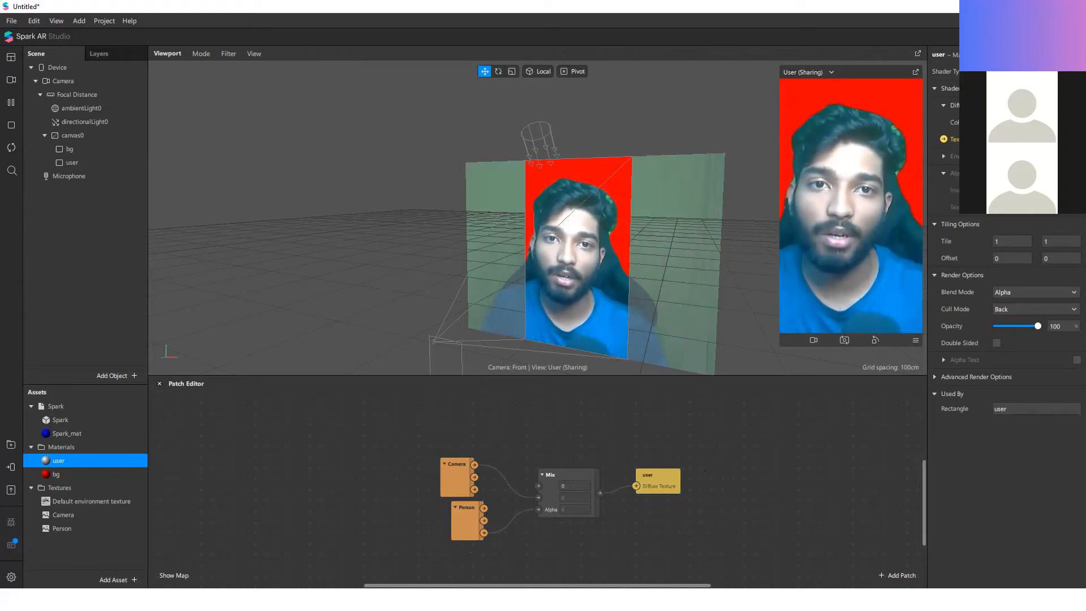
Step: Try the Face Paint shader on the user material with the Mix output connected to its texture patch
left_click(1031, 120)
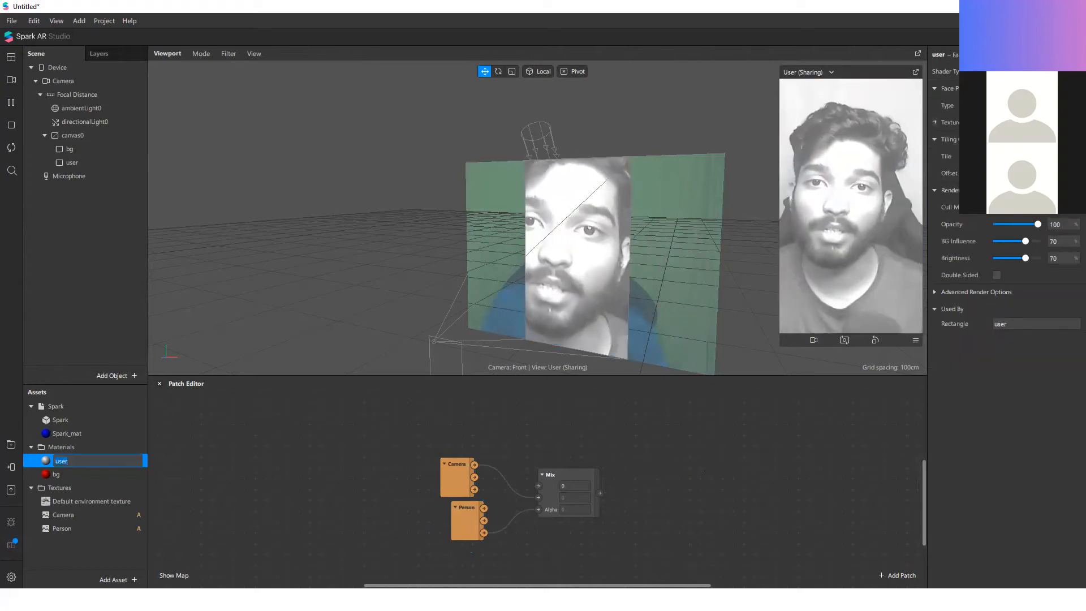
scroll(585, 269, "down", 5)
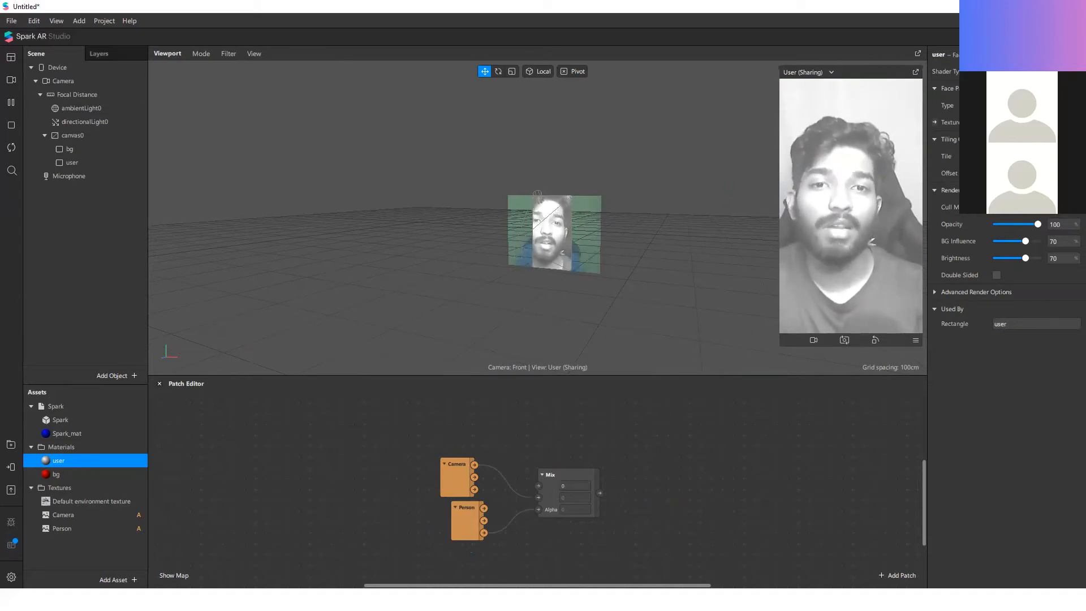
left_click(934, 123)
left_click_drag(577, 504, 704, 475)
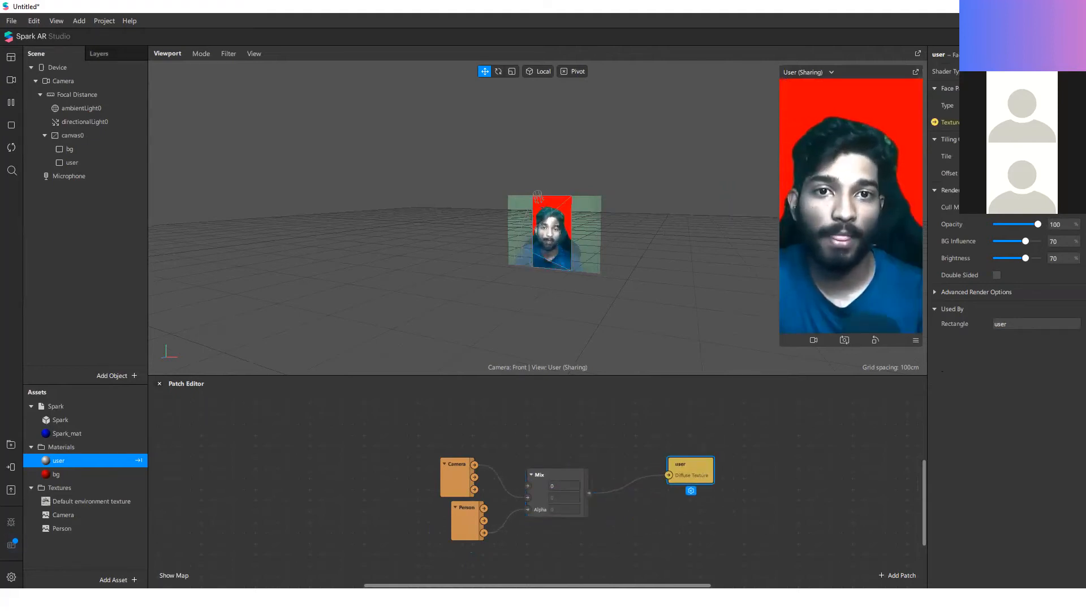
scroll(597, 493, "up", 2)
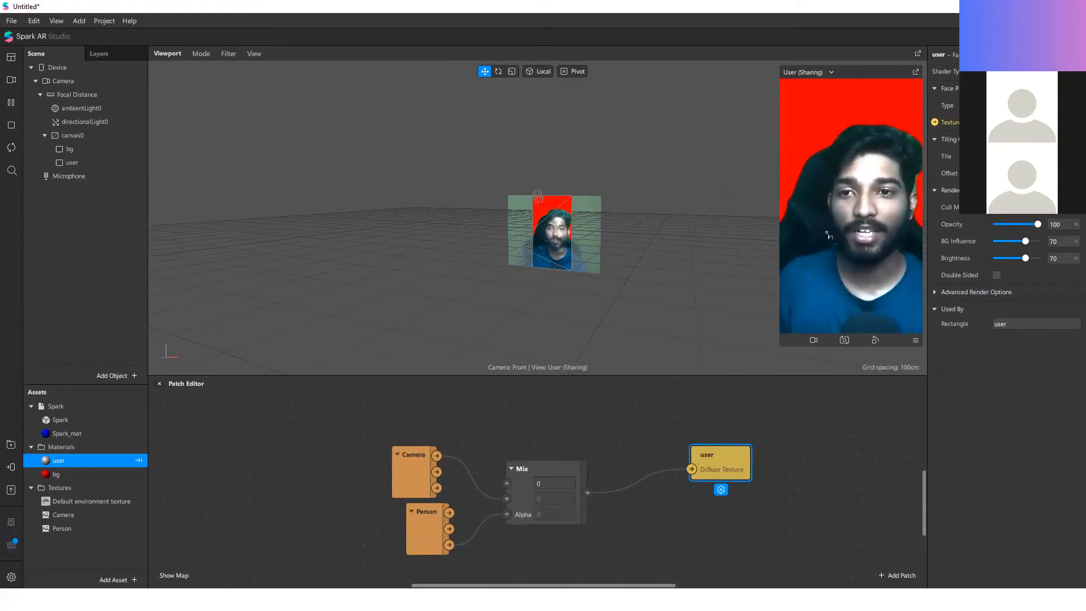
scroll(577, 262, "up", 5)
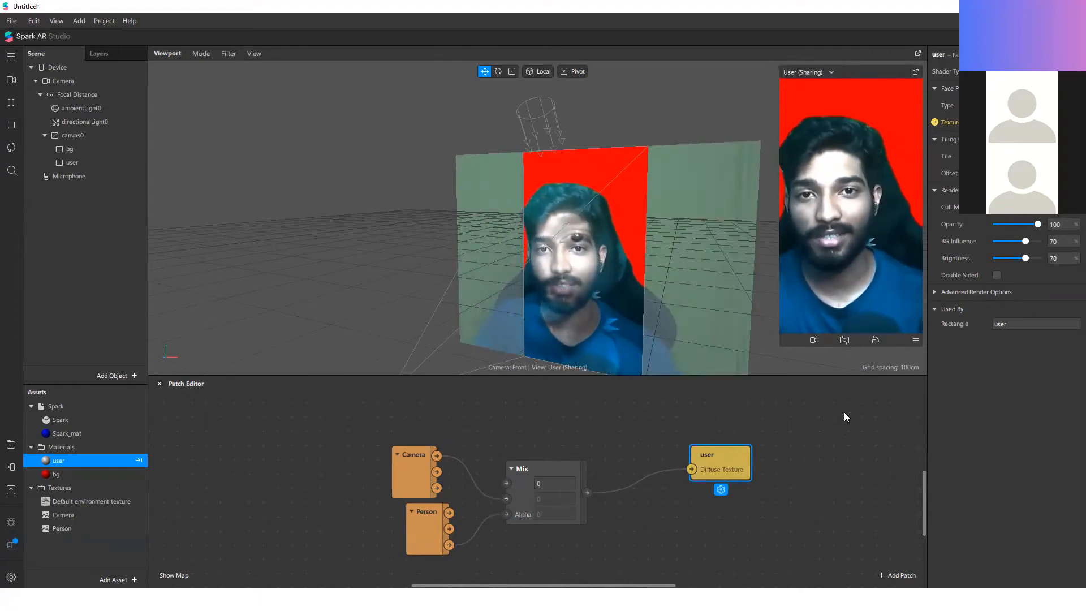
Step: Undo the Face Paint shader change and restore the Mix connection to the user material's Diffuse Texture
key("ctrl+z")
key("ctrl+z")
key("ctrl+z")
key("ctrl+z")
key("ctrl+z")
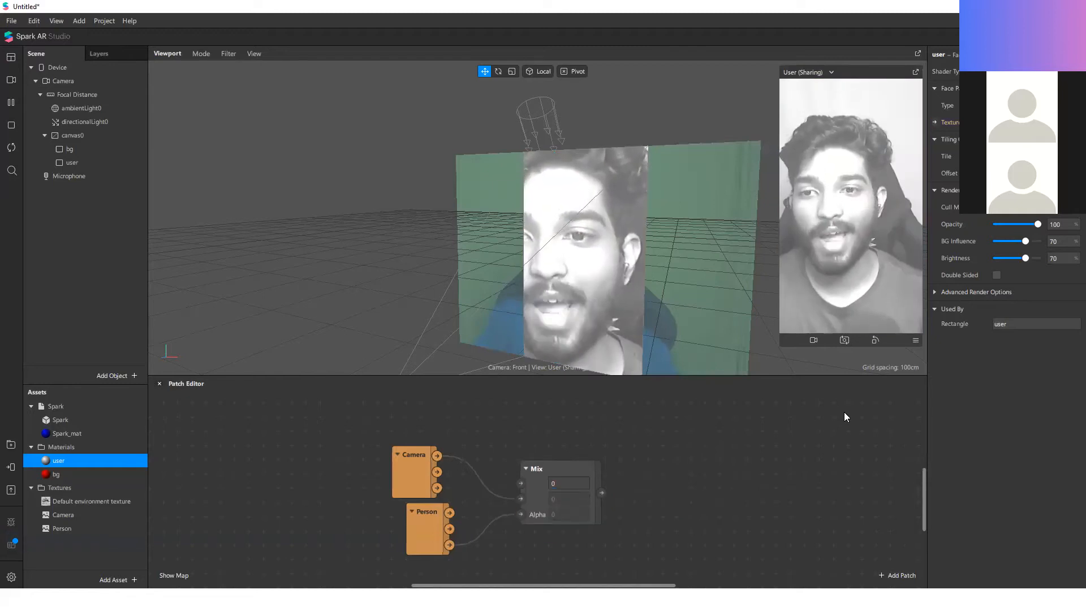
key("ctrl+shift+z")
key("ctrl+shift+z")
key("ctrl+shift+z")
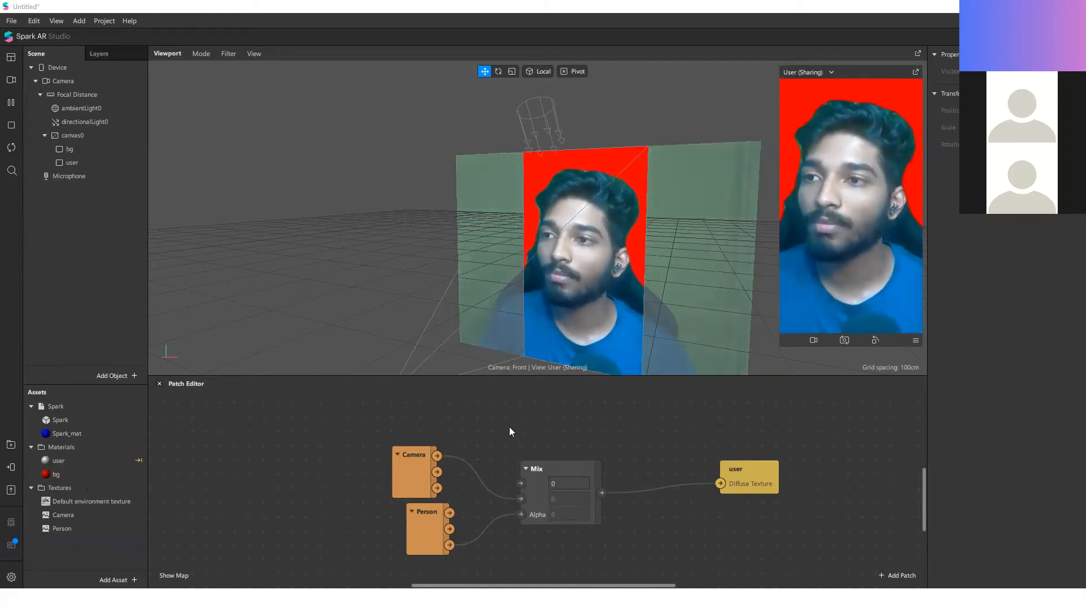
left_click_drag(822, 435, 459, 547)
left_click(732, 433)
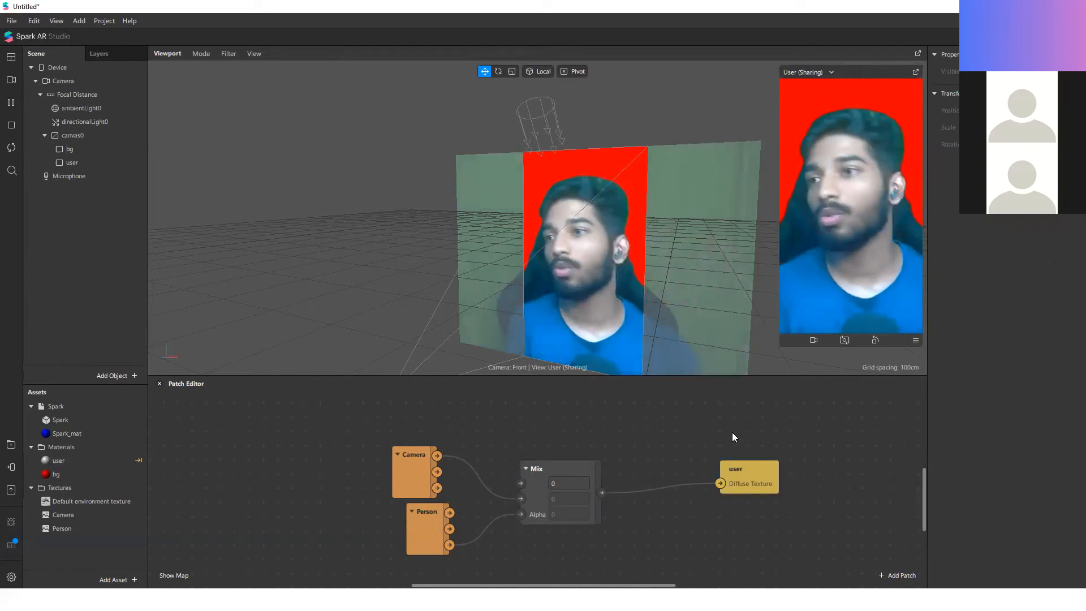
Step: Create a new project from the HairColor template and maximize its window
left_click(11, 21)
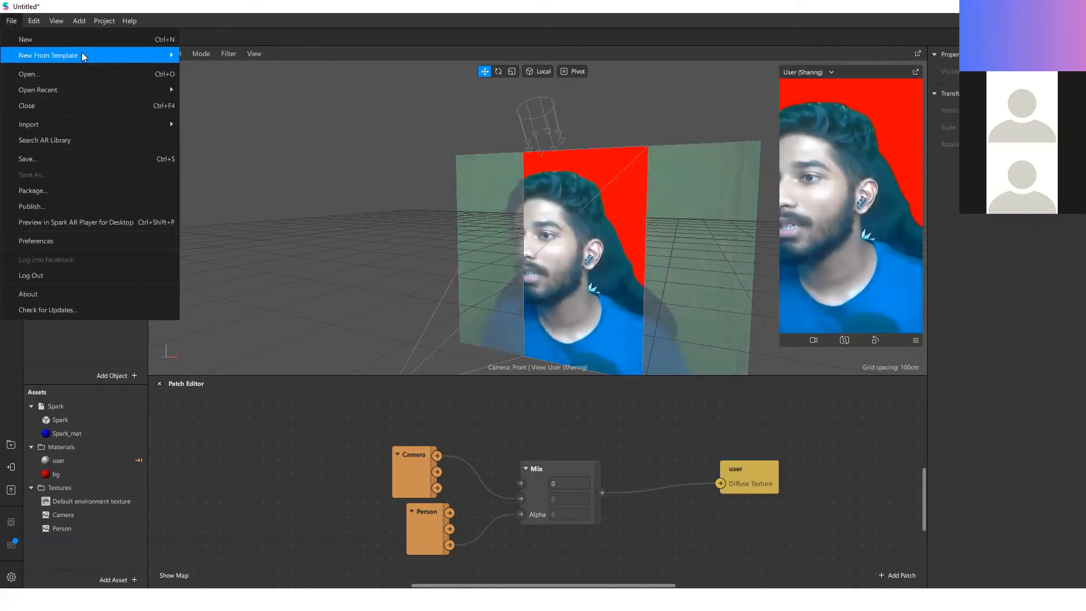
mouse_move(83, 56)
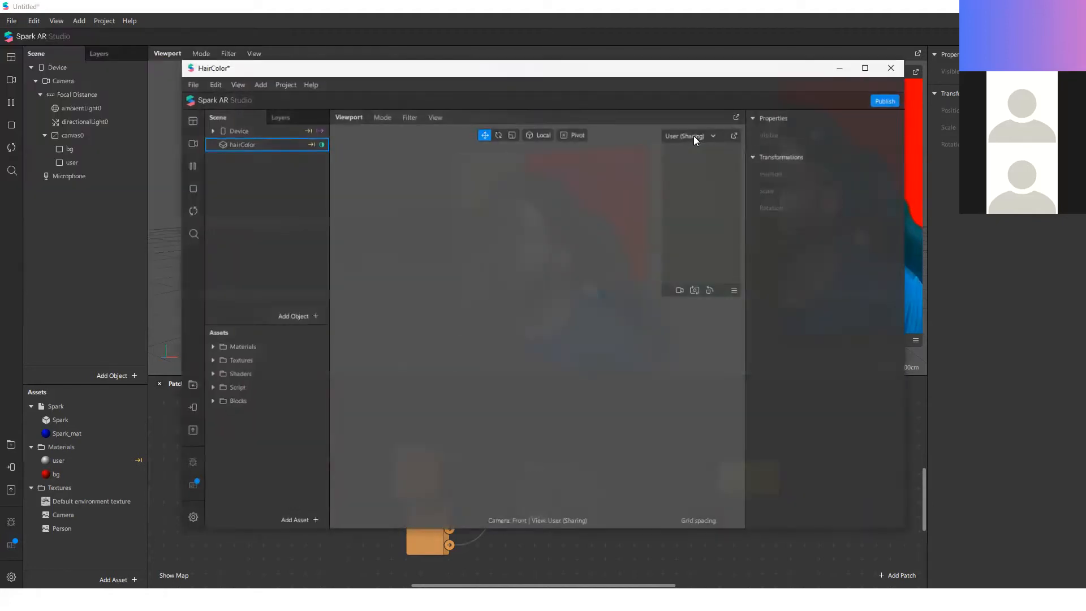
left_click(859, 73)
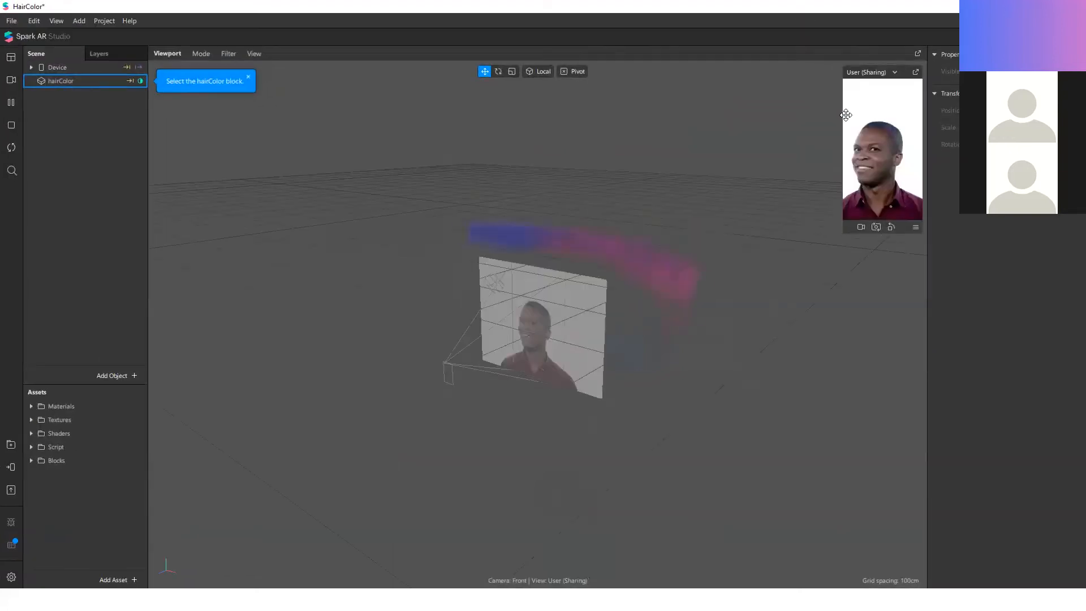
Step: Preview the HairColor effect through the Logitech HD Webcam C310 and select the hair plane in the scene
left_click(10, 79)
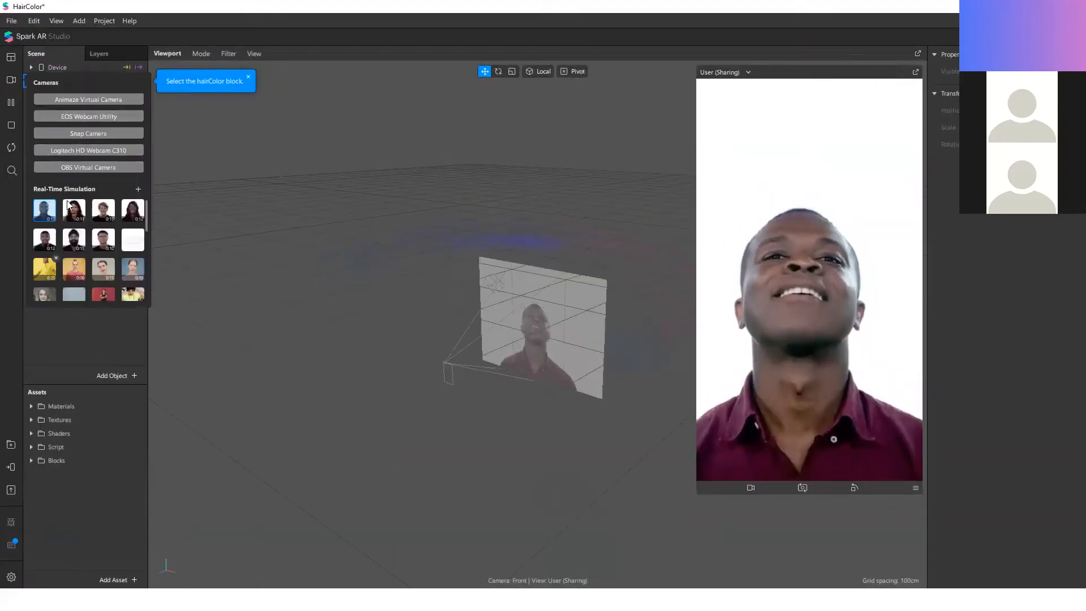
left_click(93, 150)
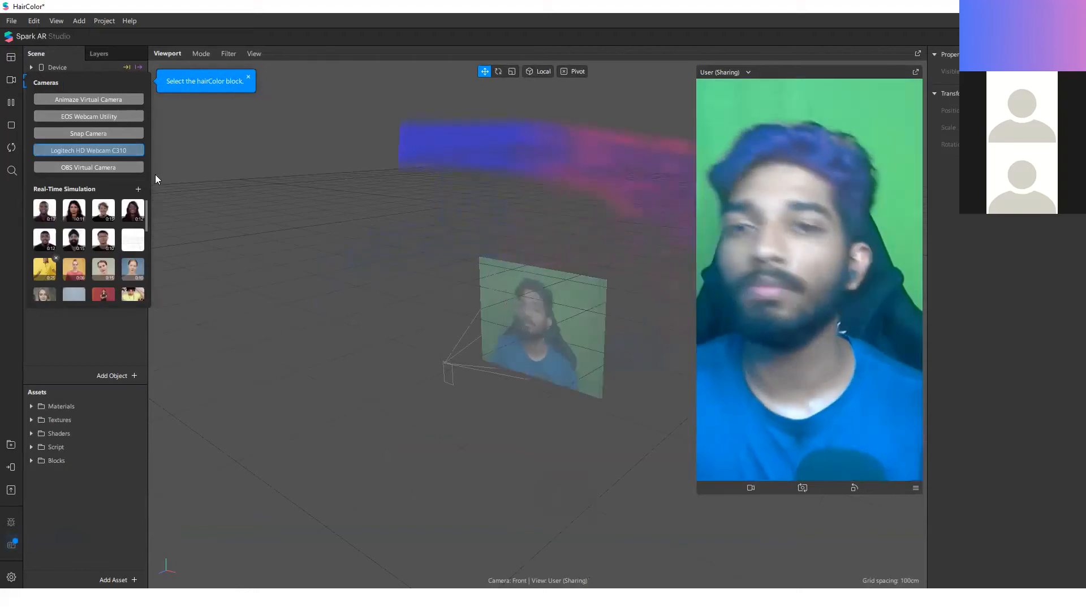
left_click(422, 285)
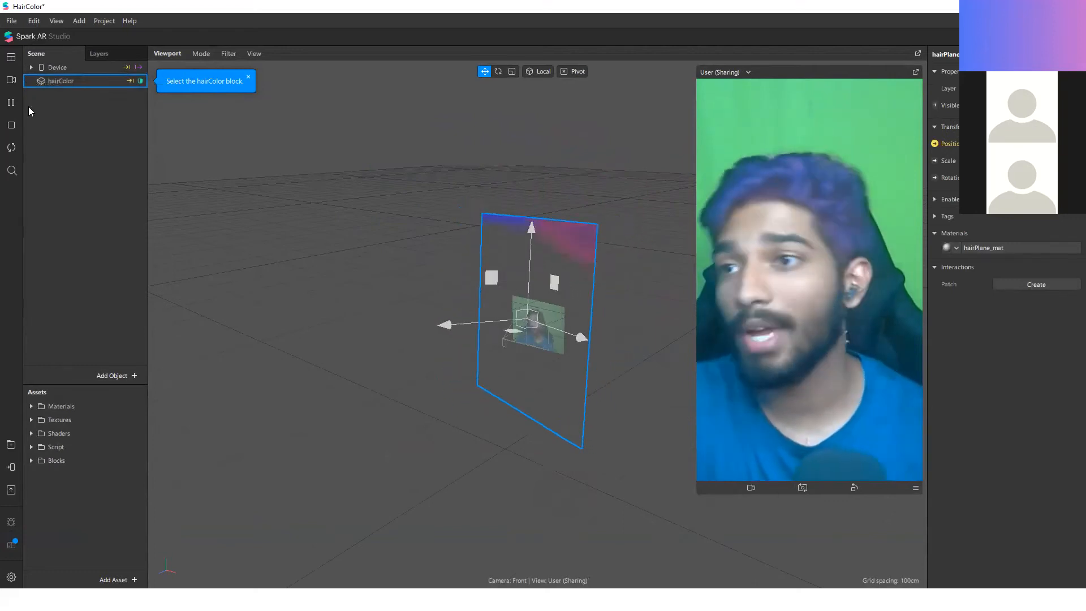
Step: Expand the Device hierarchy and show the Patch Editor for the HairColor project
left_click(31, 66)
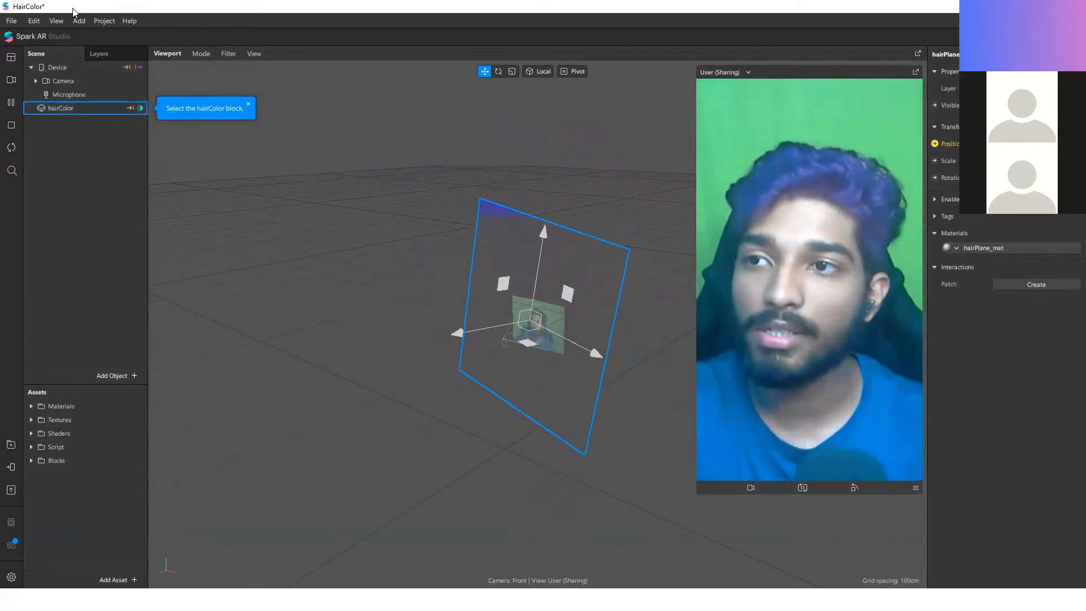
left_click(56, 20)
key("Return")
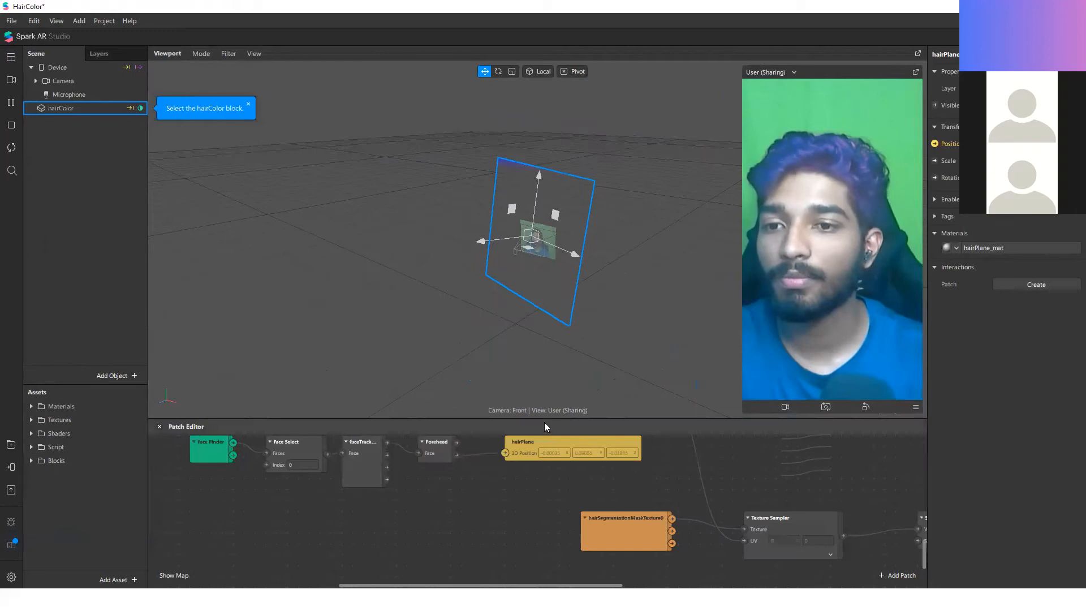
Step: Examine the HairColor patch graph, focusing on how hairSegmentationMaskTexture0 feeds the hairPlane_mat material
scroll(691, 405, "up", 2)
scroll(320, 351, "down", 8, "ctrl")
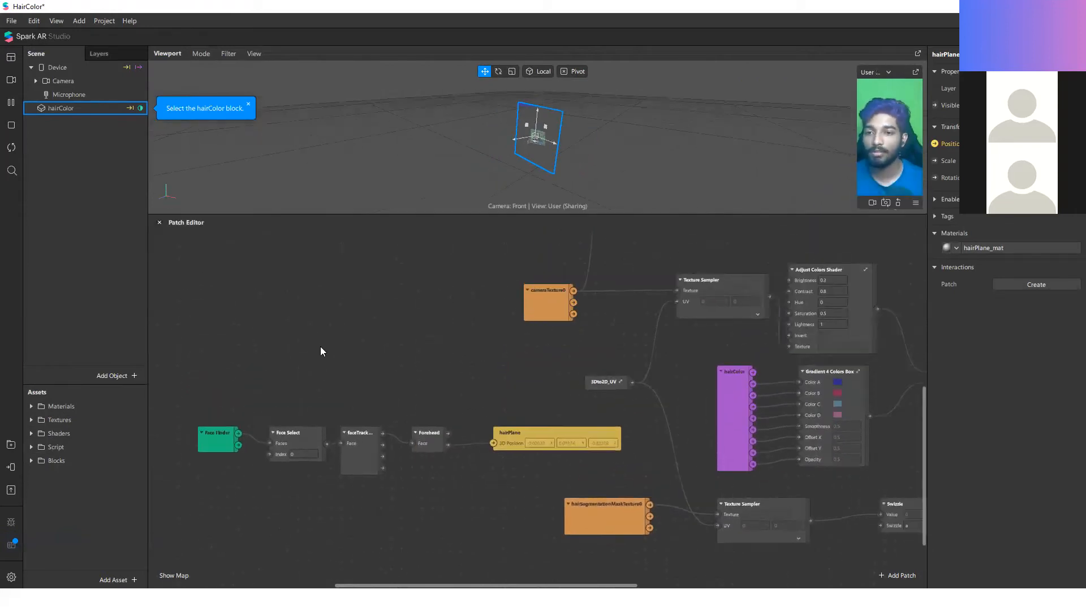
scroll(552, 364, "up", 4, "ctrl")
scroll(441, 485, "up", 1)
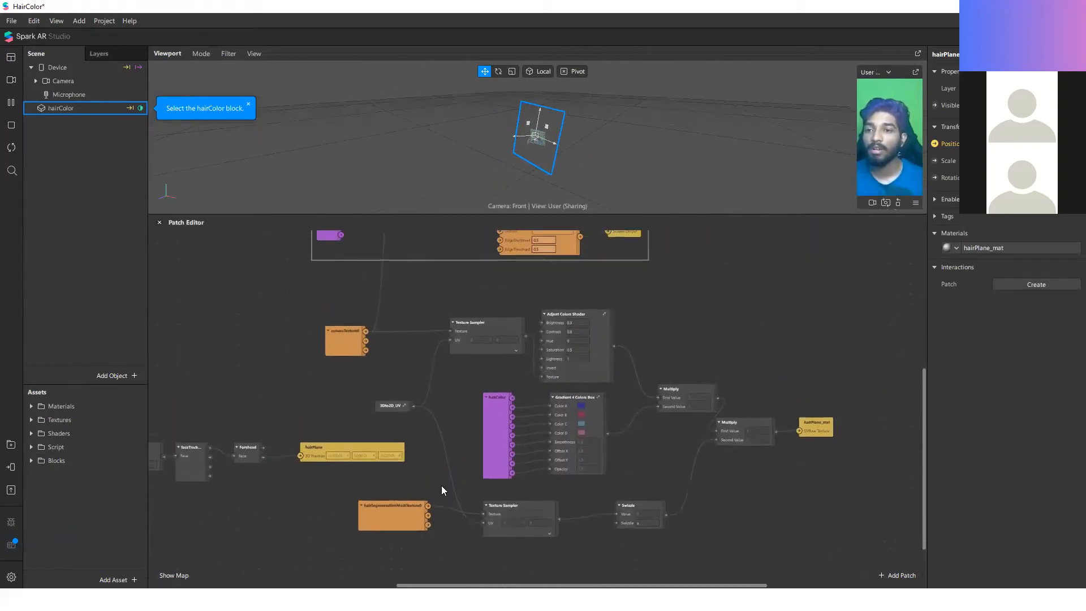
scroll(441, 486, "up", 1, "ctrl")
left_click(400, 528)
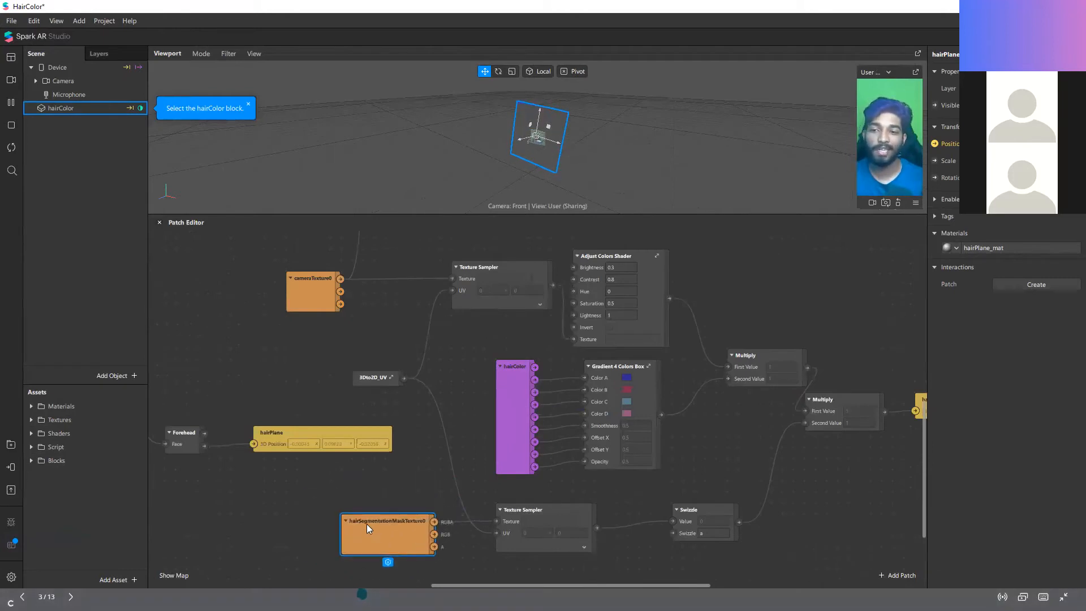
left_click(438, 489)
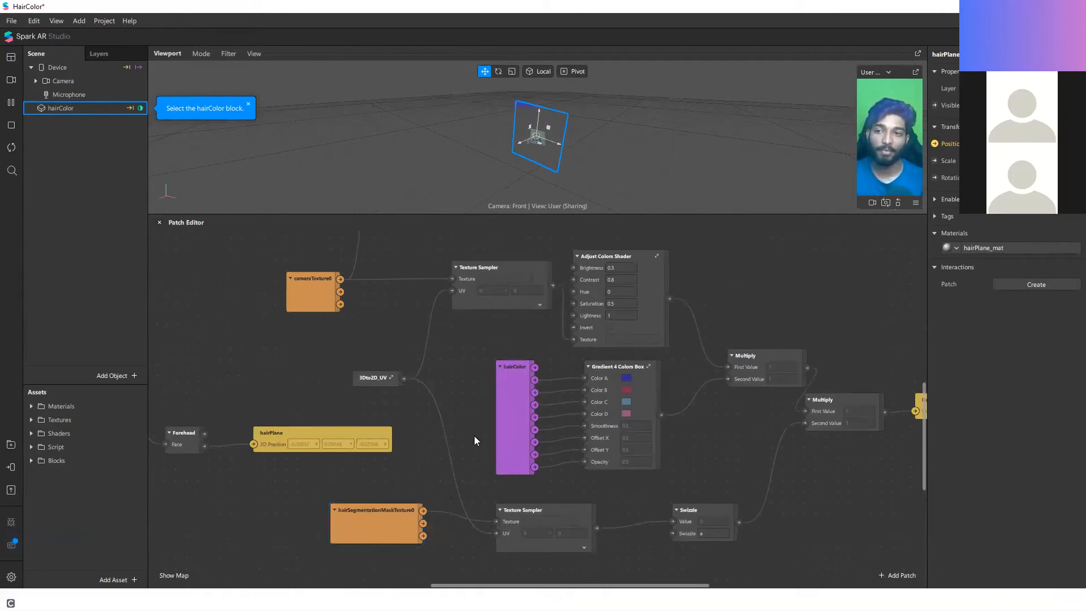
Step: Look over the HairColor graph from the face-tracking patches to the texture samplers, colour gradient and Multiply patches
scroll(487, 430, "up", 1)
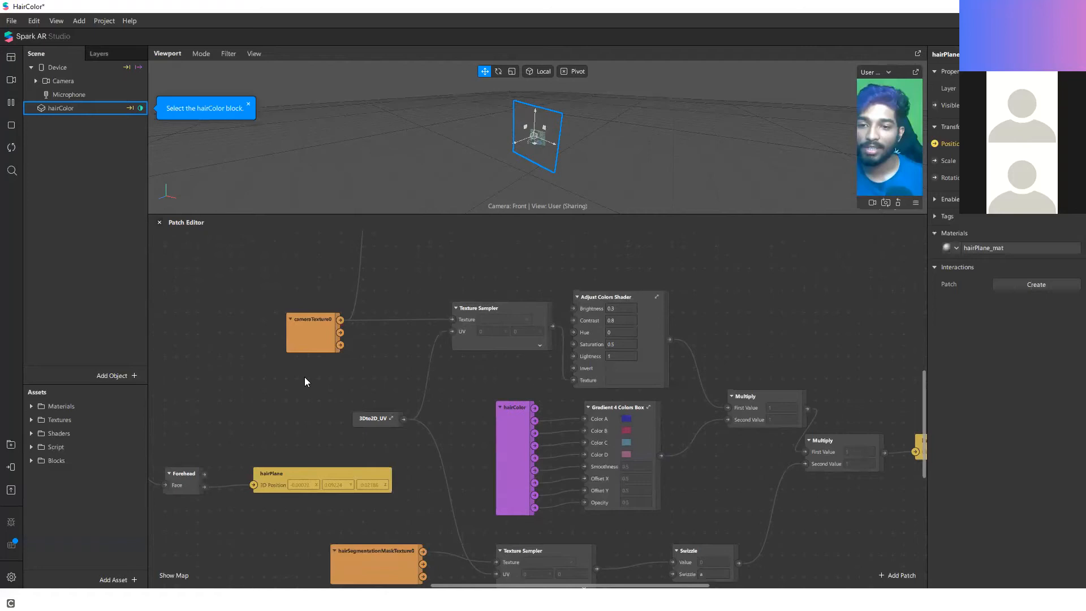
scroll(356, 405, "down", 2, "ctrl")
scroll(356, 406, "down", 2, "ctrl")
scroll(301, 441, "up", 3, "ctrl")
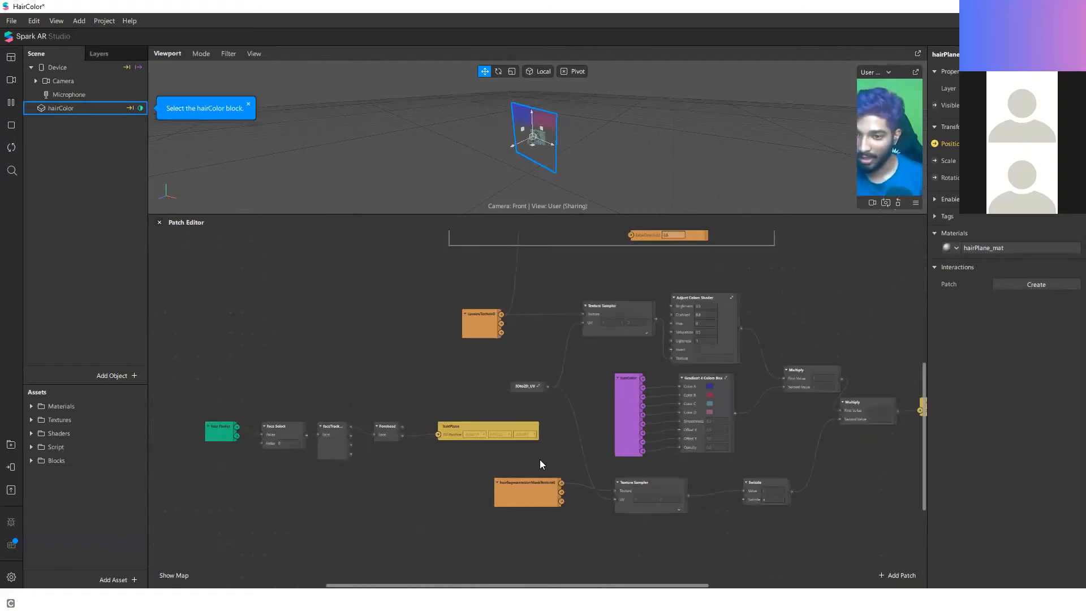
scroll(410, 451, "down", 3, "ctrl")
scroll(601, 460, "up", 3, "ctrl")
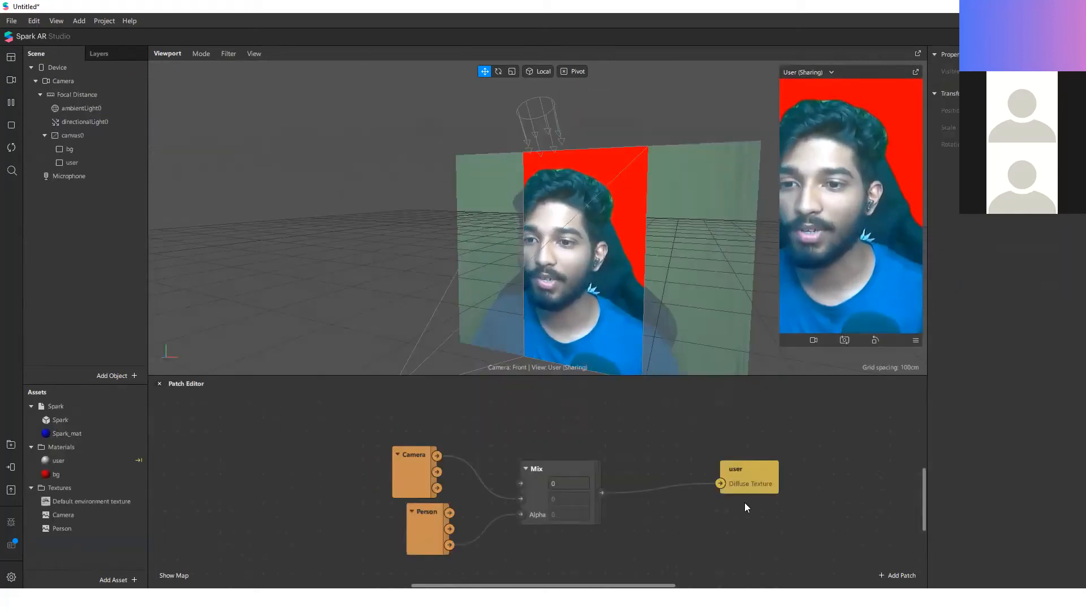
Step: In the Untitled project, add a hair segmentation texture to the Camera and remove Facebook as a platform
left_click_drag(417, 466, 402, 423)
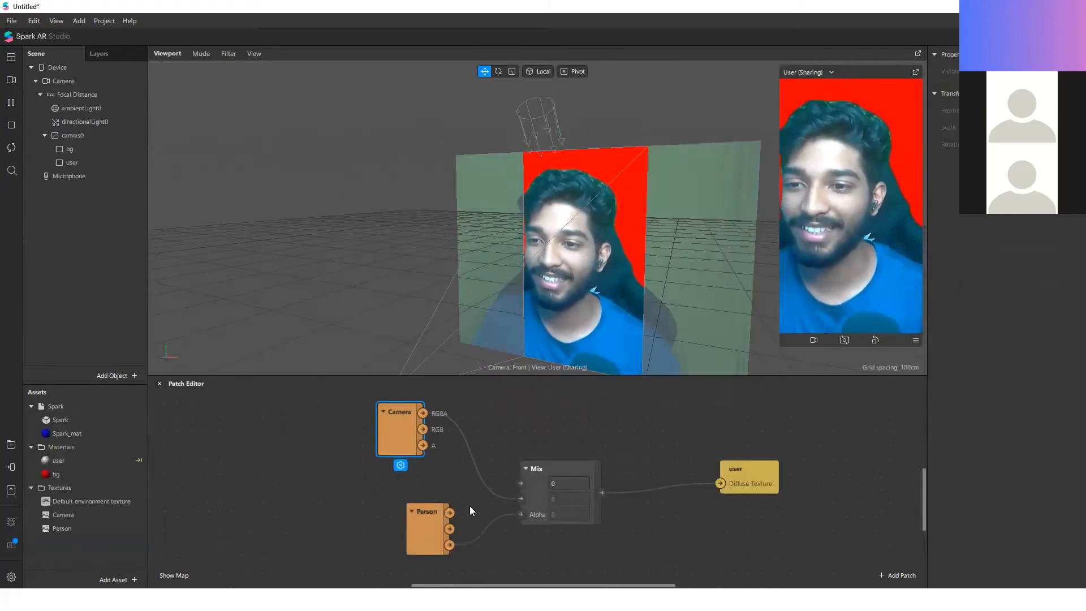
left_click(82, 79)
left_click(1040, 213)
left_click(1043, 228)
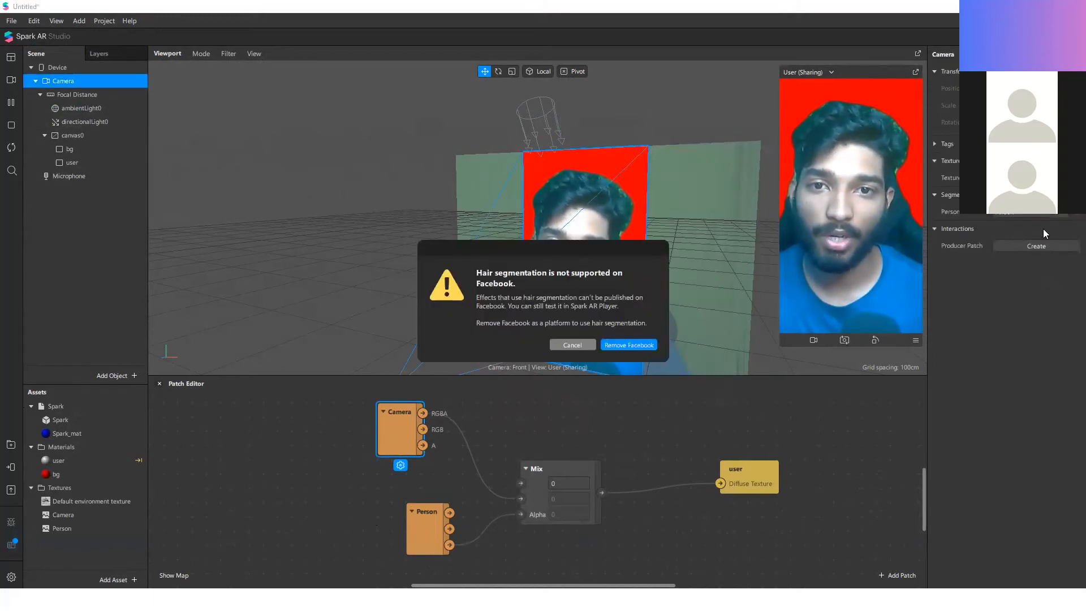
left_click(619, 346)
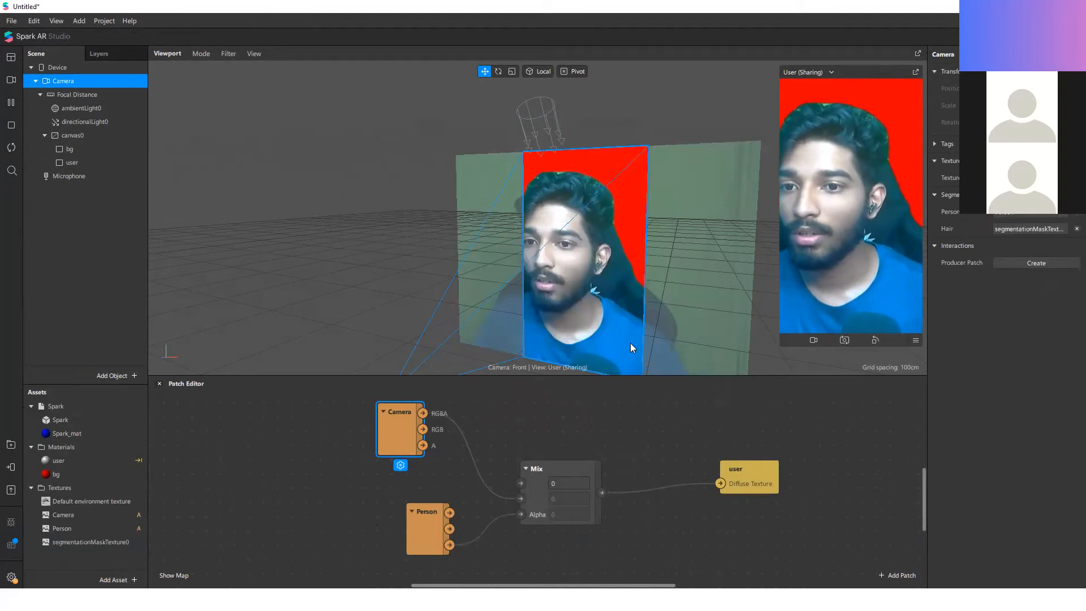
Step: Rename the new segmentation mask texture to hair
double_click(80, 542)
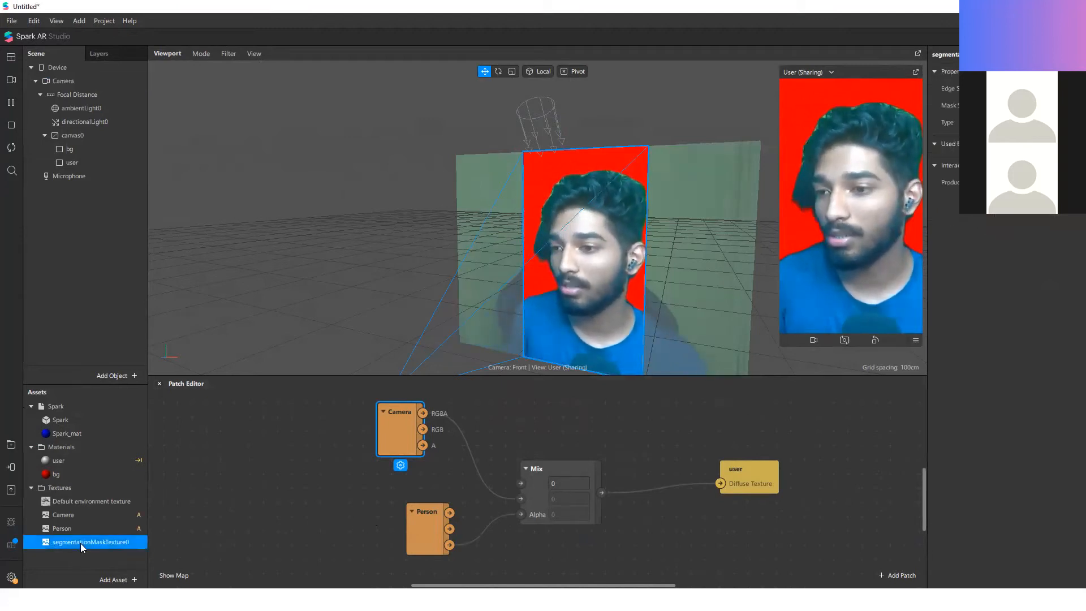
type("hair")
key("Return")
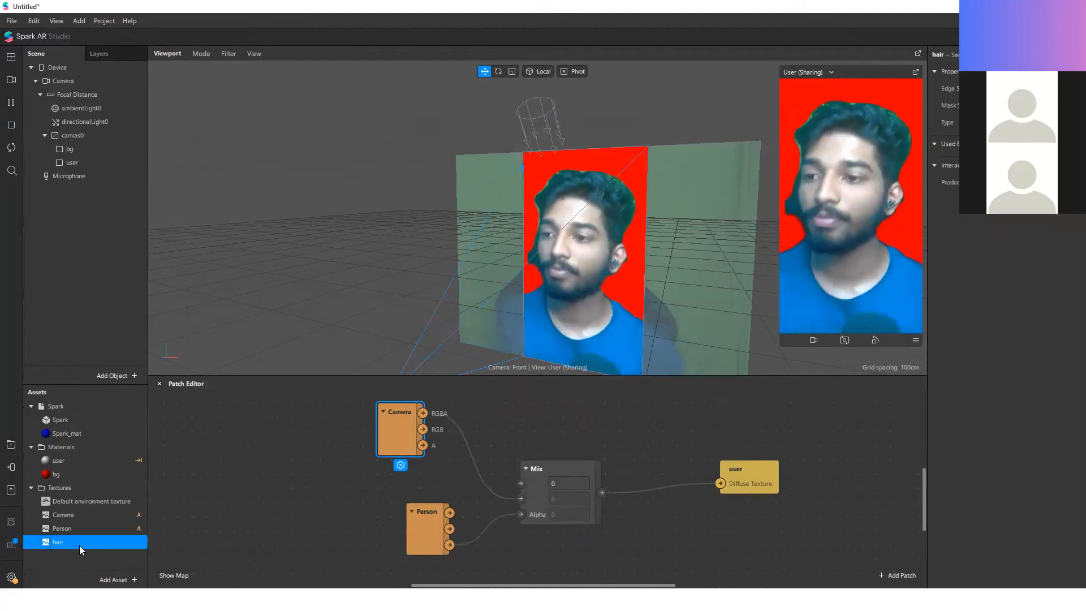
Step: Add the hair texture to the patch graph and connect its RGBA output to the Mix patch's Alpha input
left_click_drag(72, 543, 405, 511)
scroll(405, 503, "up", 1)
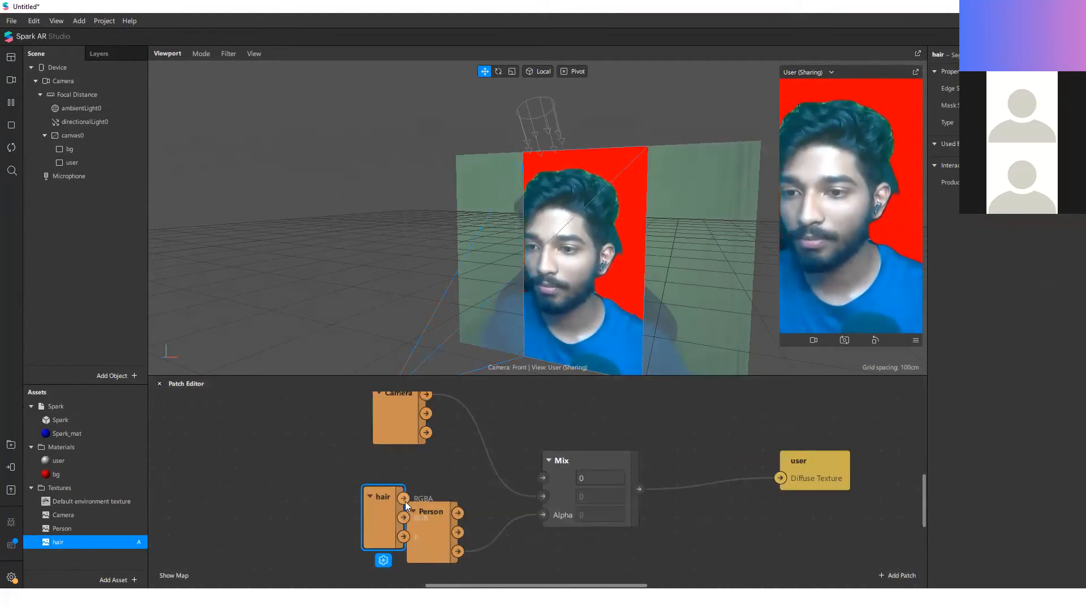
left_click_drag(566, 519, 545, 514)
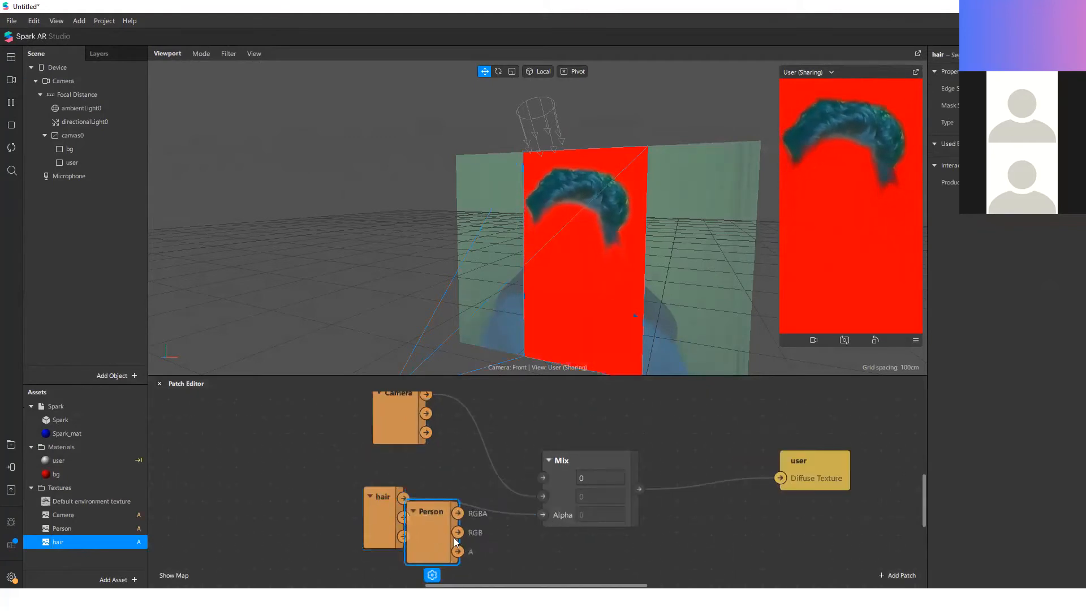
Step: Move the Camera RGBA connection from the Mix patch's second input to its first, and delete the Person patch
left_click_drag(453, 537, 656, 553)
left_click_drag(538, 496, 533, 483)
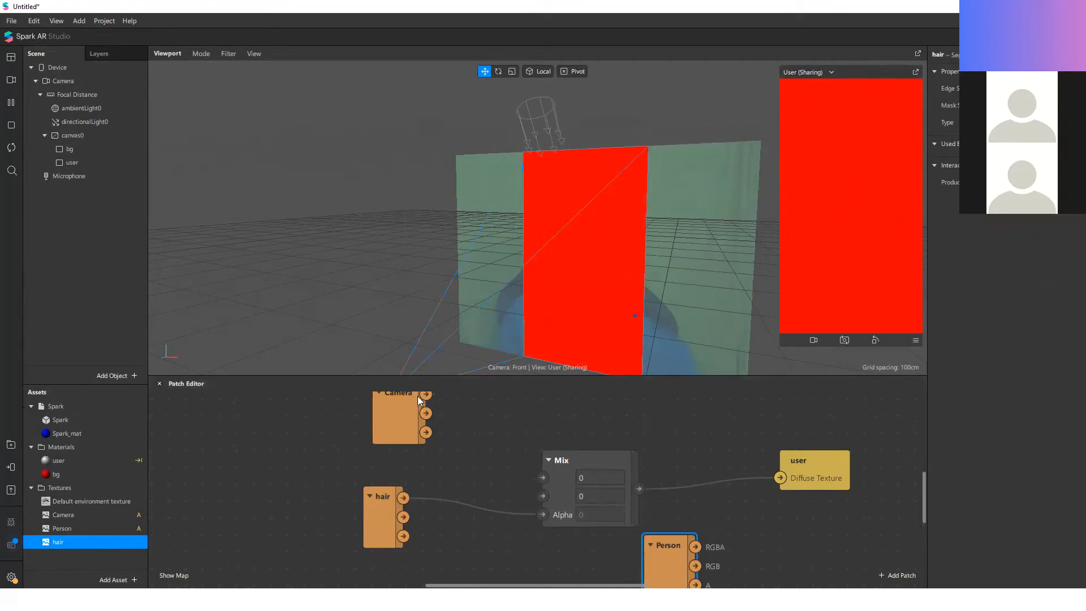
left_click_drag(555, 480, 542, 477)
left_click(679, 551)
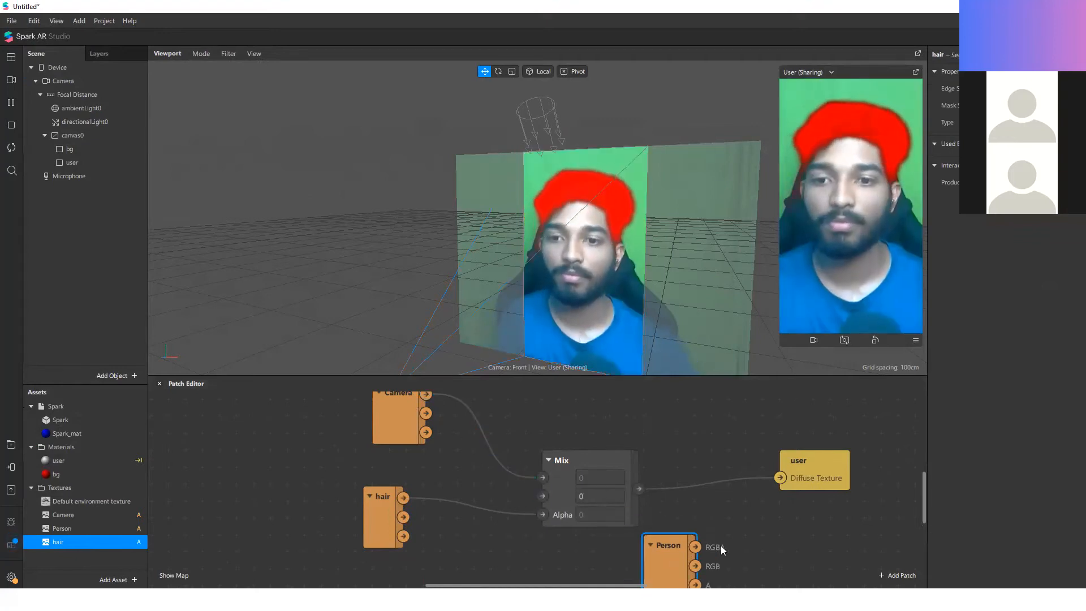
key("Delete")
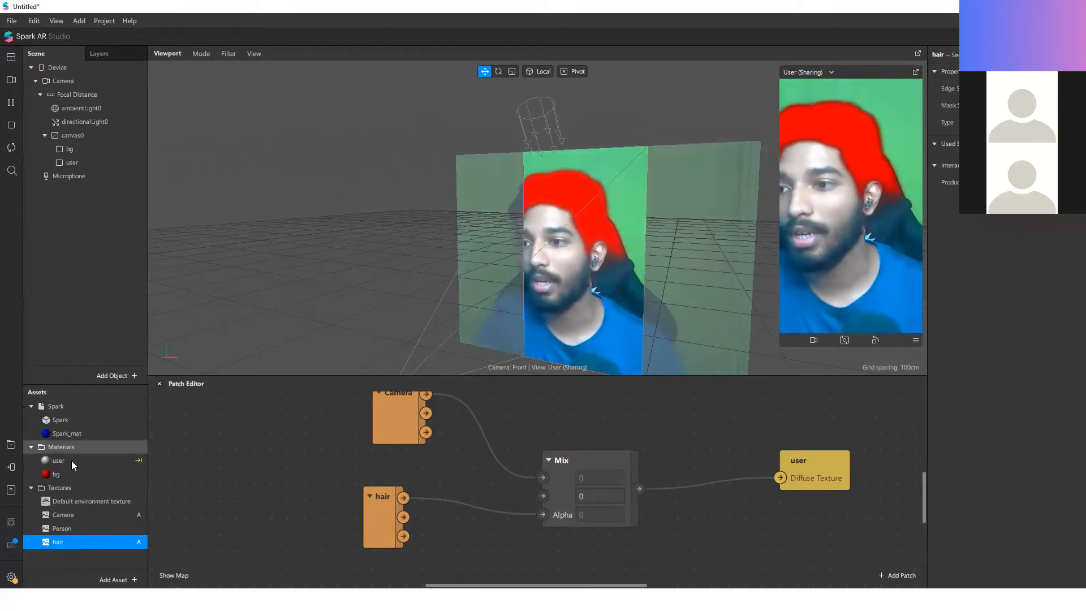
Step: Try the Add blend mode on the bg material with its opacity lowered to 23%
left_click(85, 474)
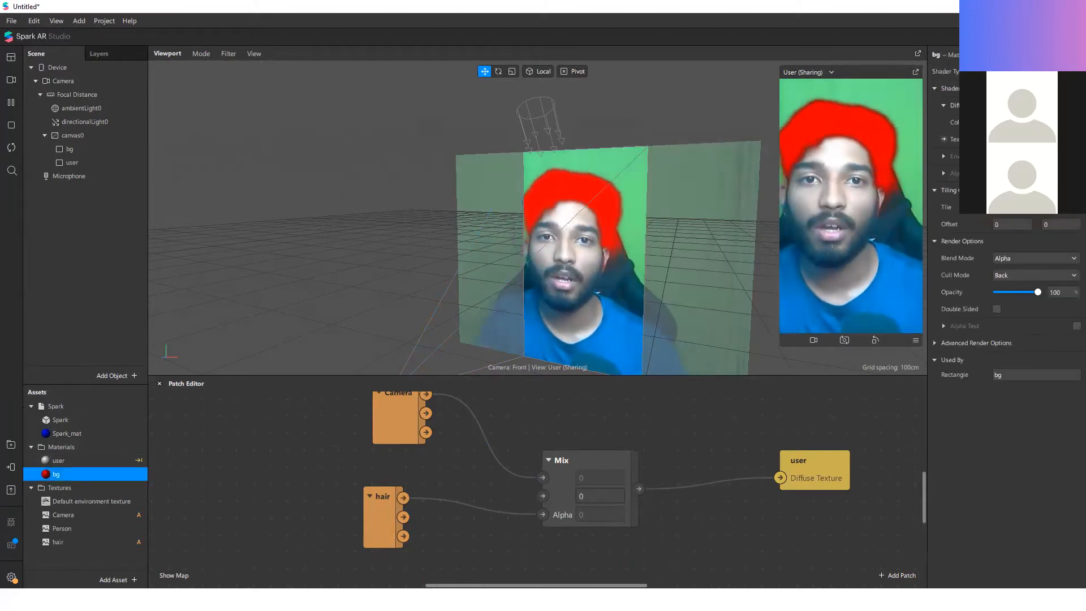
left_click(1031, 259)
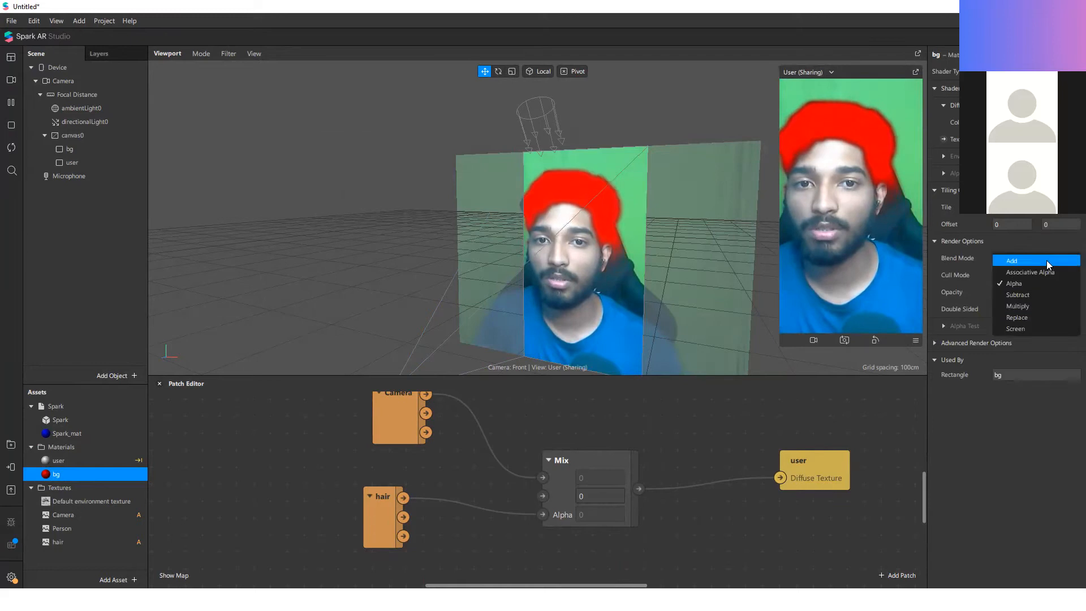
left_click(1046, 261)
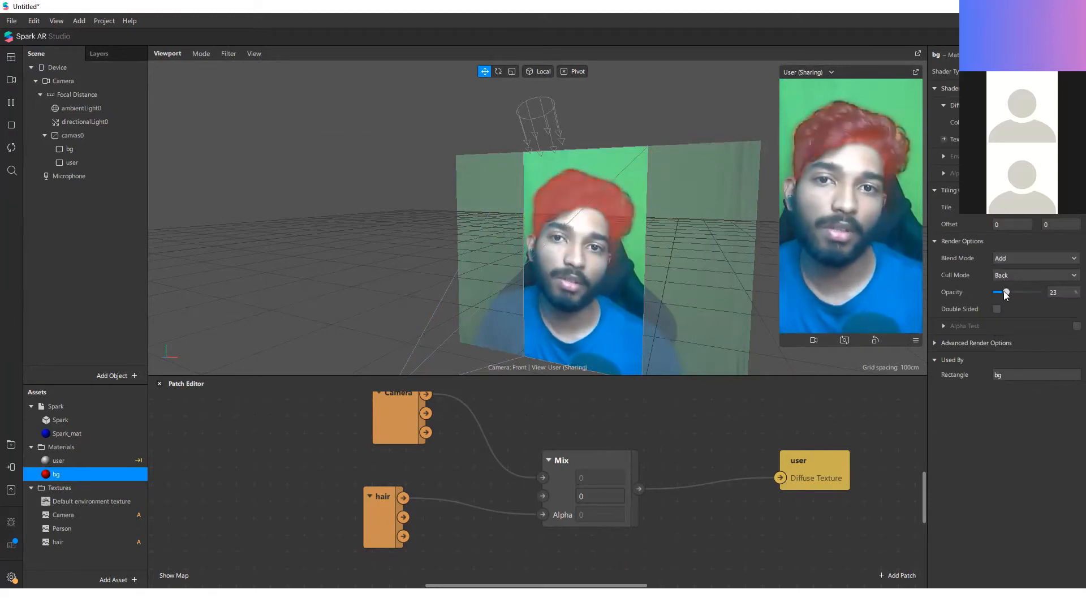
Step: Try the Multiply, Subtract and Associative Alpha blend modes on the bg material
left_click(1021, 259)
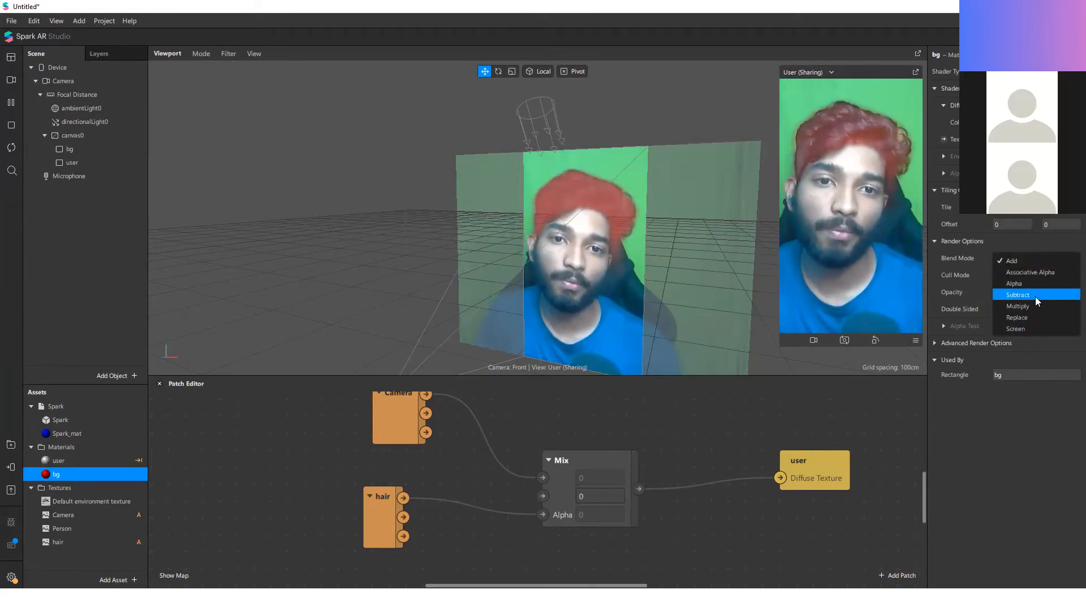
left_click(1035, 303)
left_click(1040, 259)
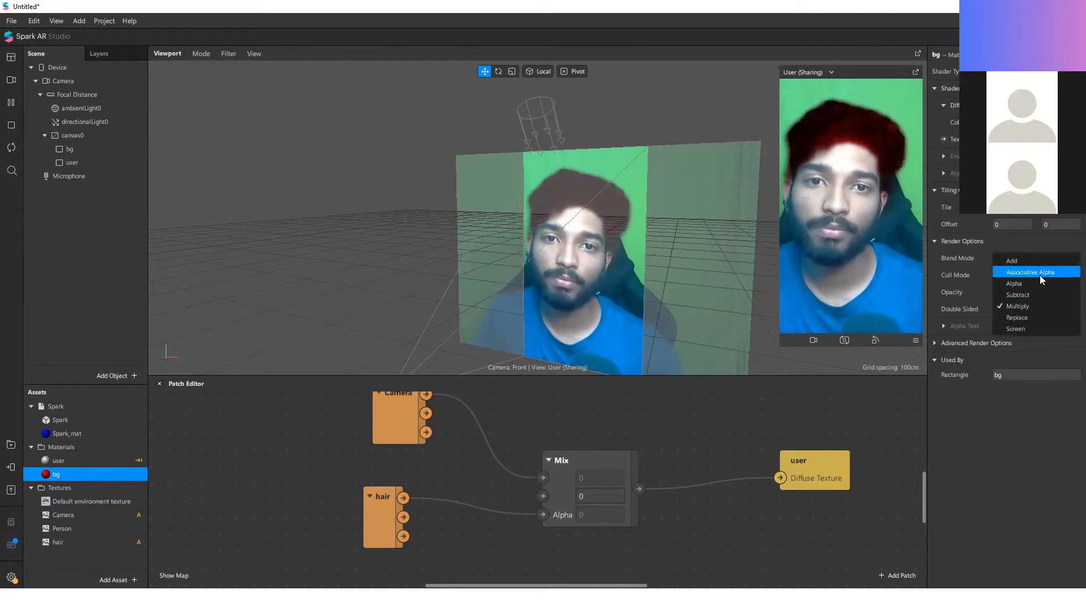
left_click(1044, 294)
left_click(1044, 260)
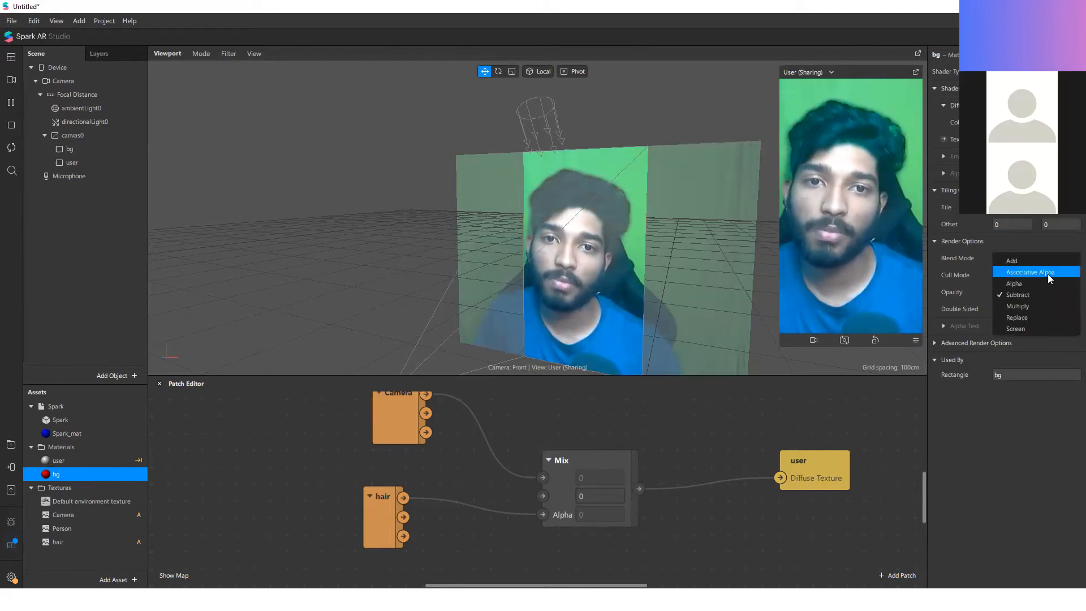
left_click(1047, 273)
Step: Try the Screen blend mode at 82% opacity on the bg material before settling on Add at 100%
left_click(1032, 259)
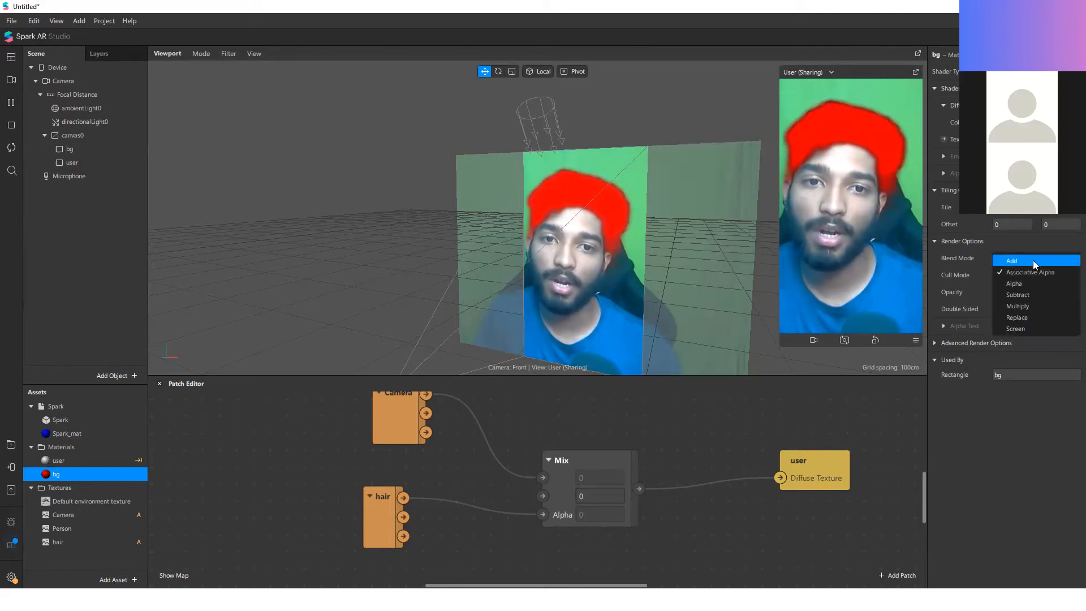
left_click(1034, 328)
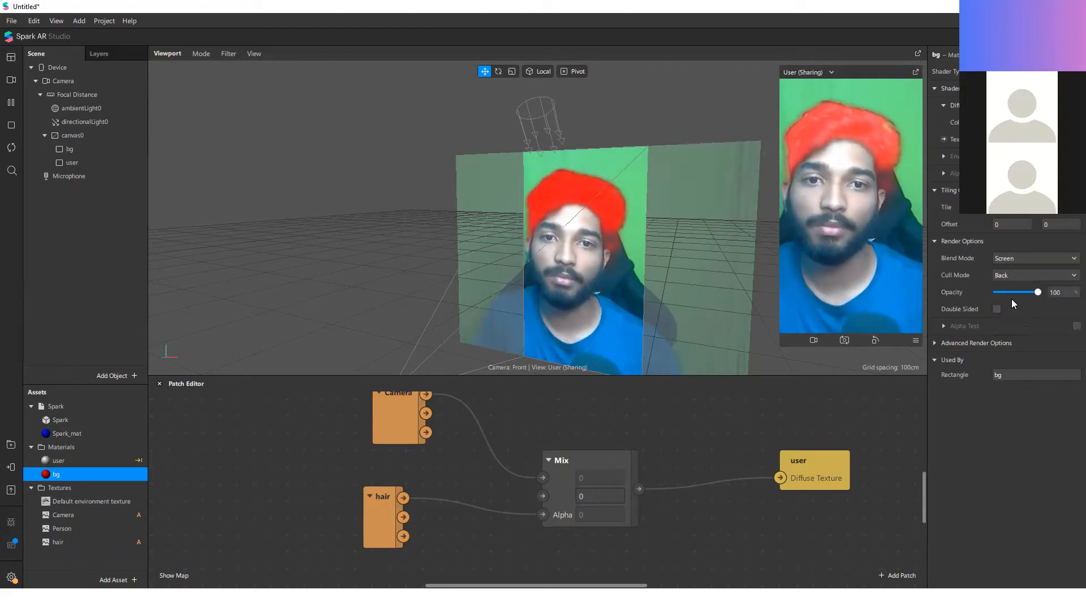
left_click_drag(995, 292, 1007, 316)
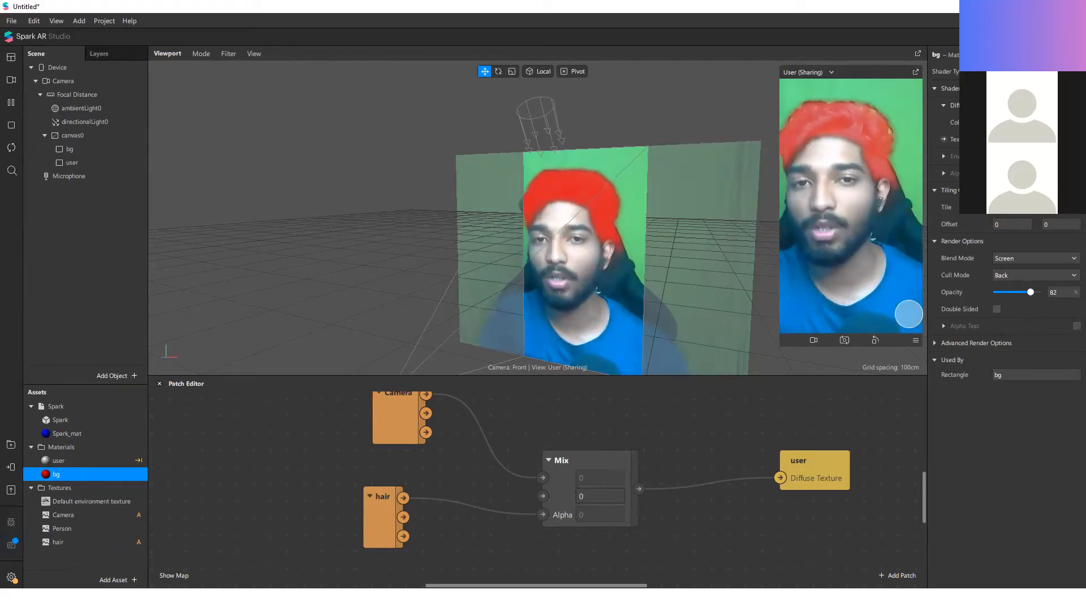
left_click(1035, 260)
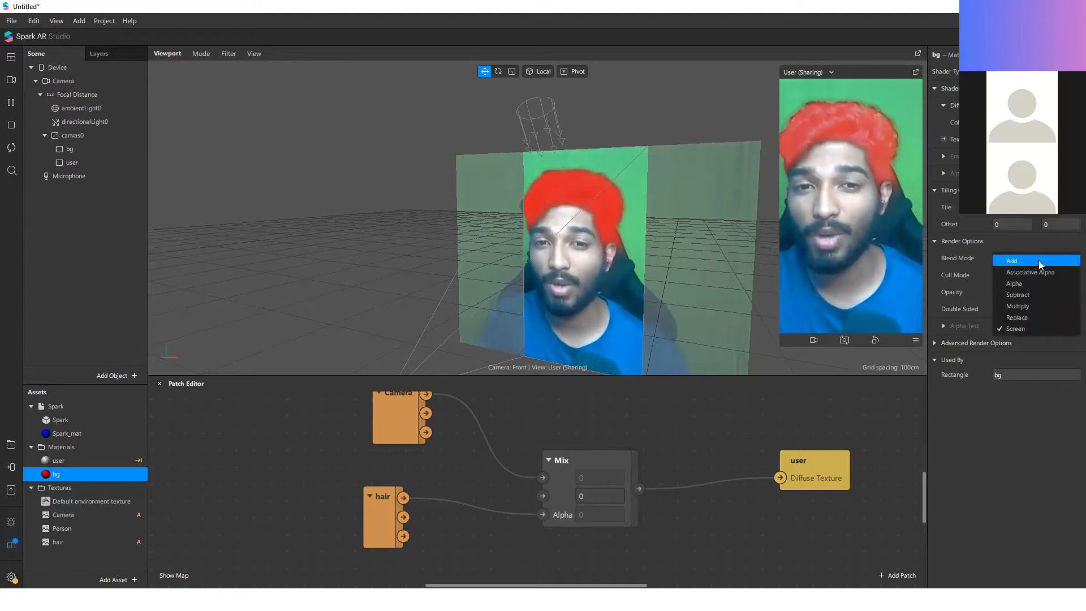
left_click(1038, 260)
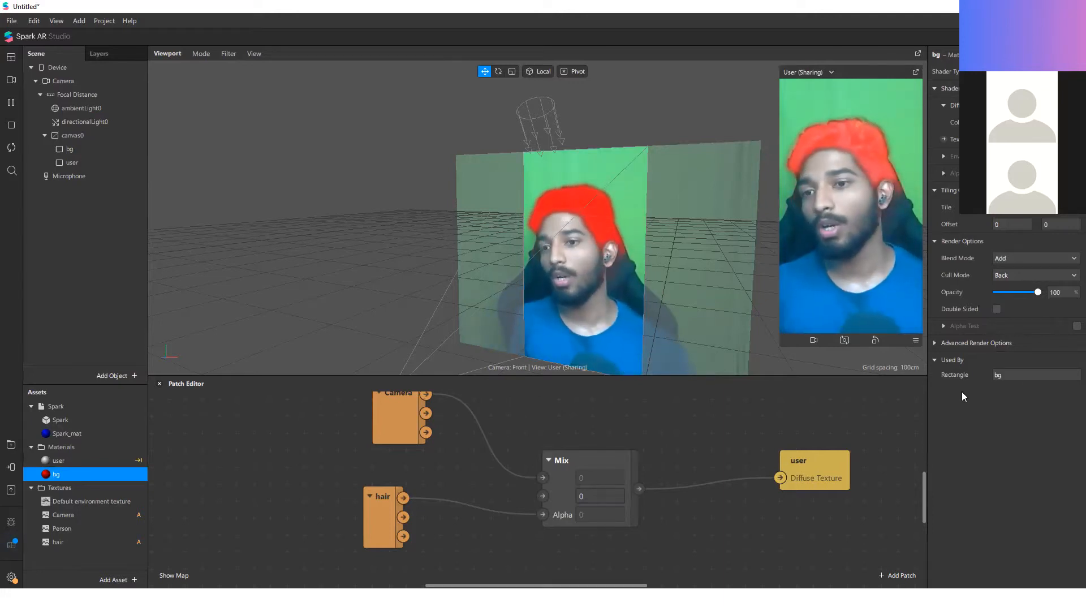
Step: Reposition the hair patch and connect its A output to the Mix patch's Alpha in place of RGBA
scroll(316, 442, "down", 1)
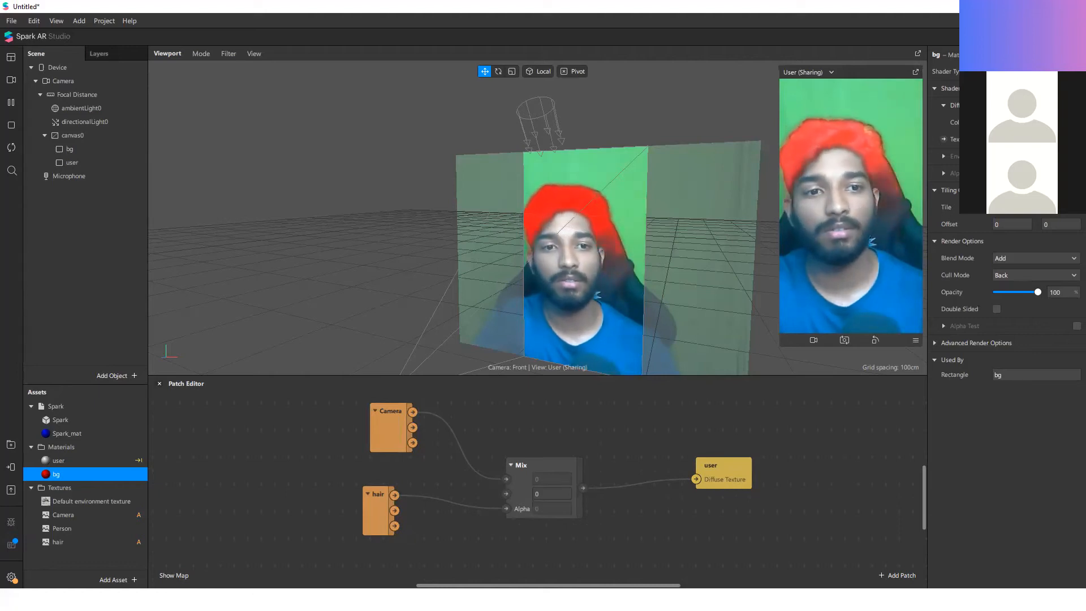
left_click_drag(396, 509, 458, 521)
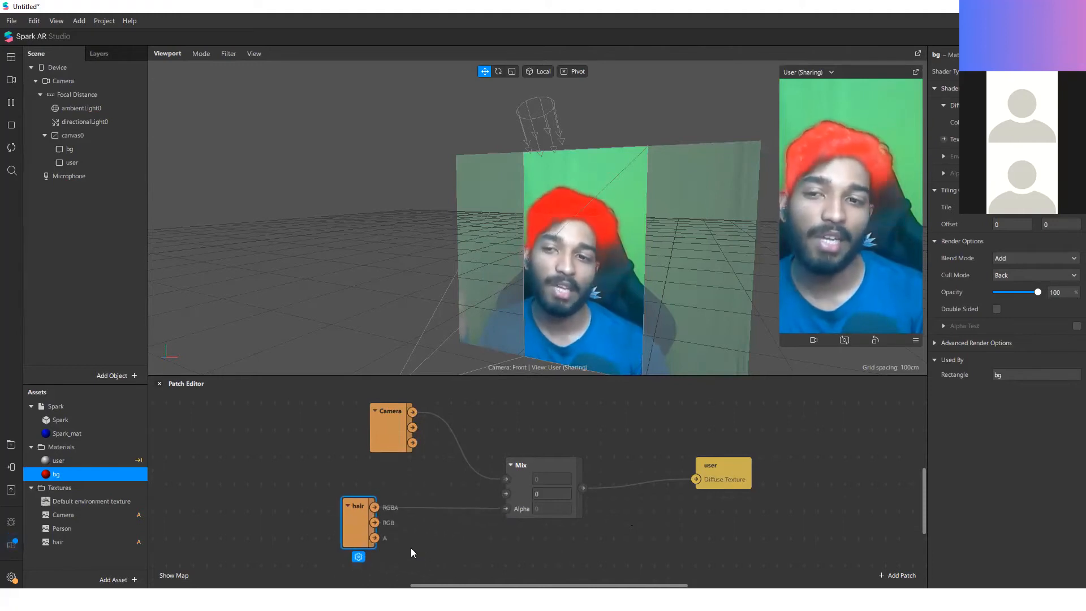
left_click_drag(375, 539, 504, 510)
left_click_drag(375, 509, 505, 510)
left_click(374, 515)
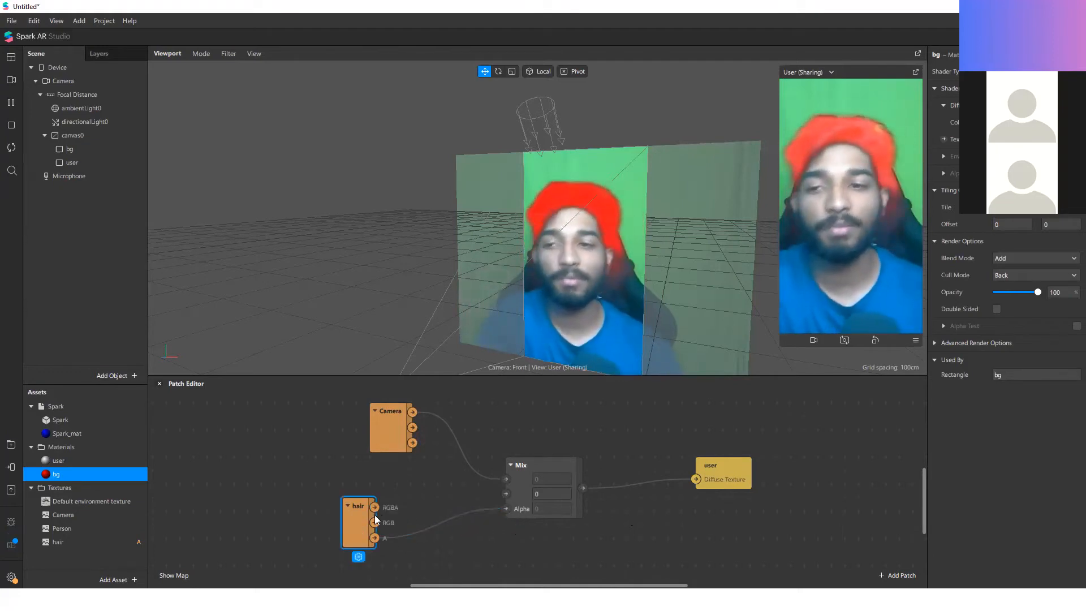
Step: Rearrange the Camera, hair, Mix and user patches into a compact, evenly spaced layout
left_click_drag(374, 514, 443, 514)
left_click_drag(405, 447, 432, 473)
left_click(527, 432)
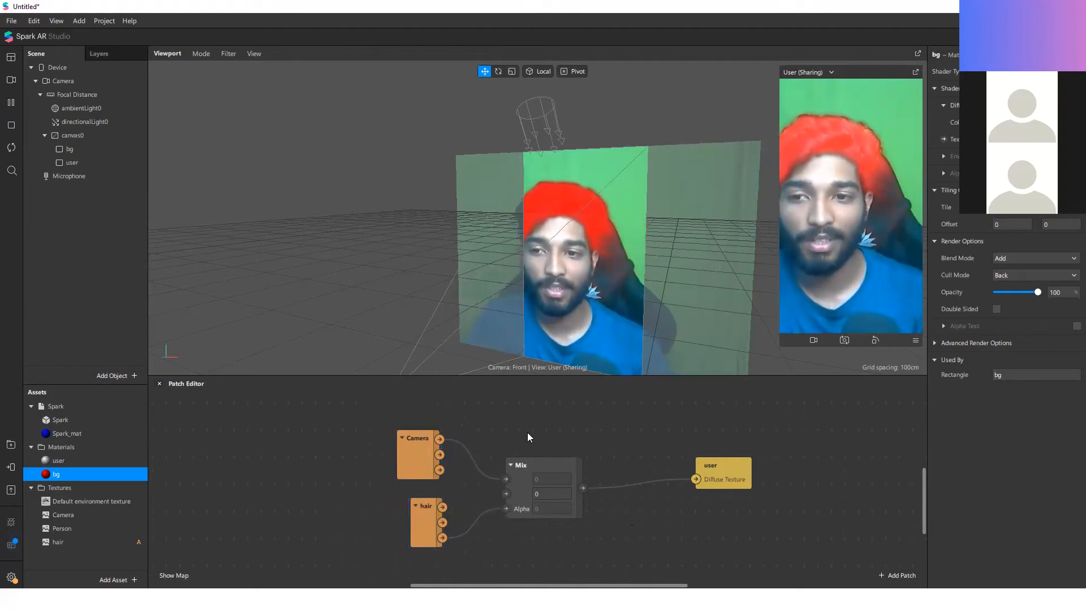
left_click_drag(525, 462, 499, 461)
left_click_drag(729, 478, 632, 478)
left_click_drag(673, 516, 547, 470)
left_click(694, 469)
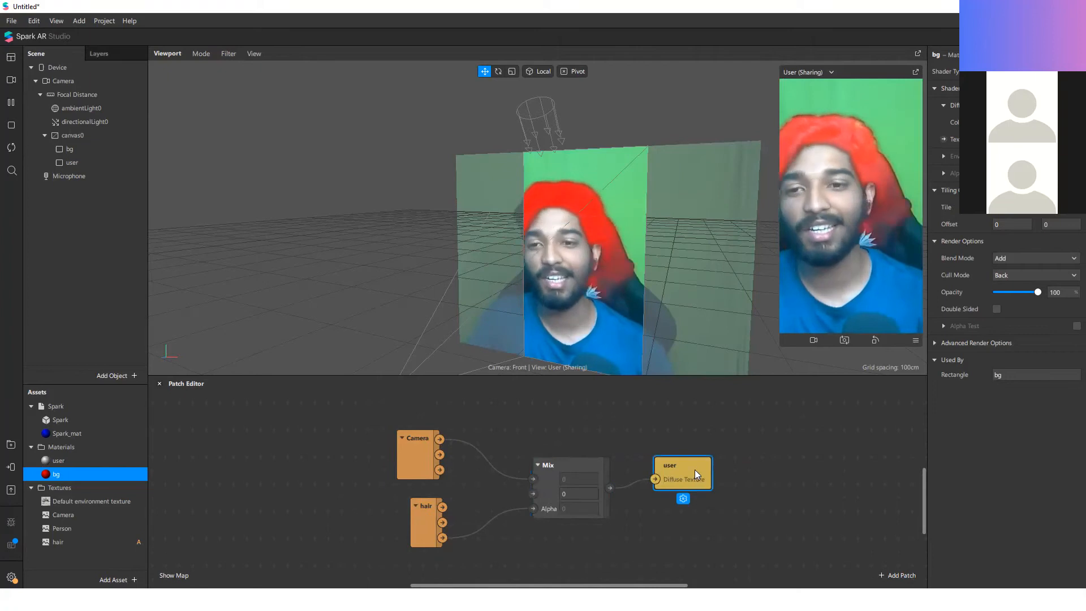
left_click_drag(695, 470, 721, 471)
left_click(773, 474)
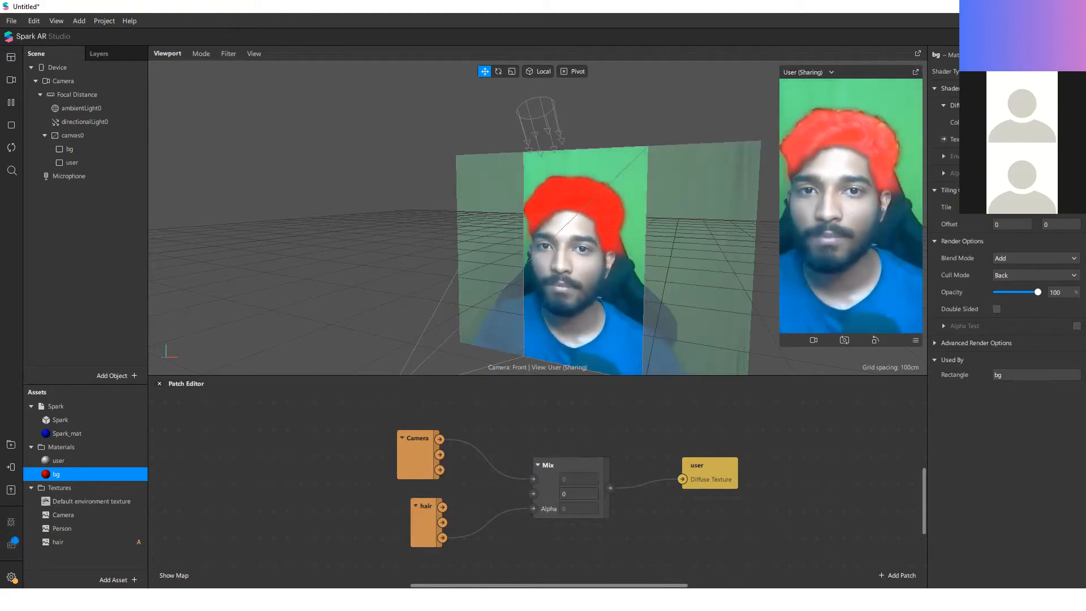
Step: Set the bg material's diffuse colour to white (#ffffff)
left_click(1018, 122)
left_click(520, 343)
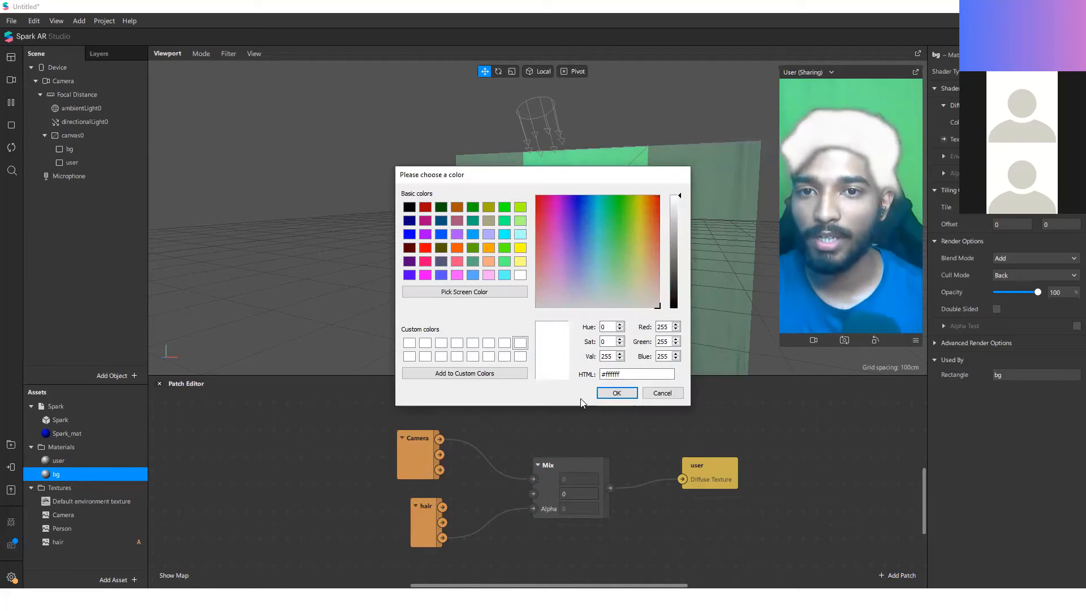
left_click(616, 393)
Step: Try a different brightness for the bg material's diffuse colour and cancel the change
right_click(100, 208)
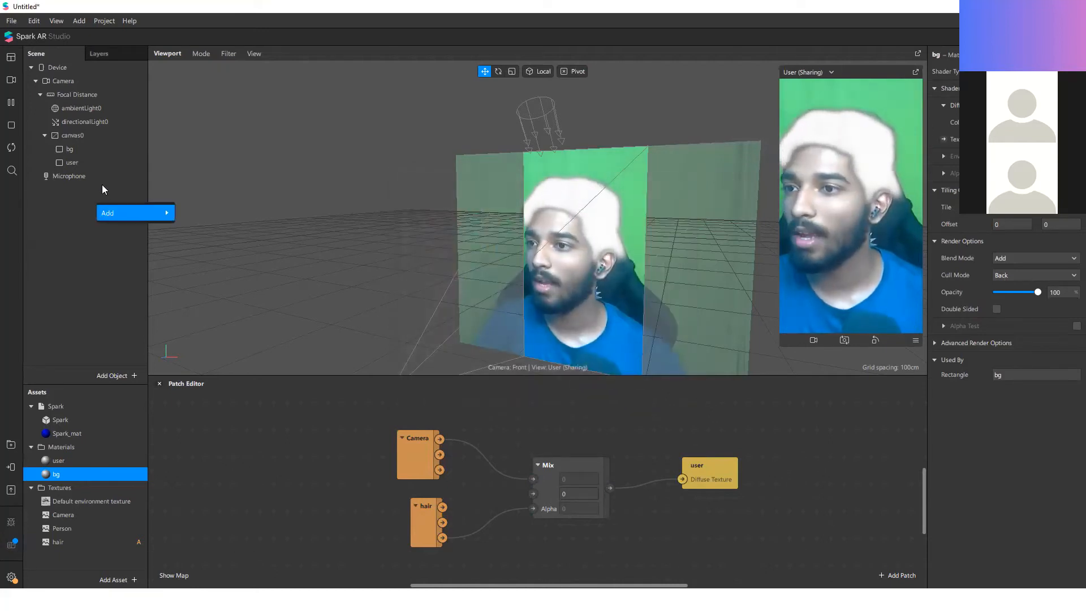
left_click(103, 150)
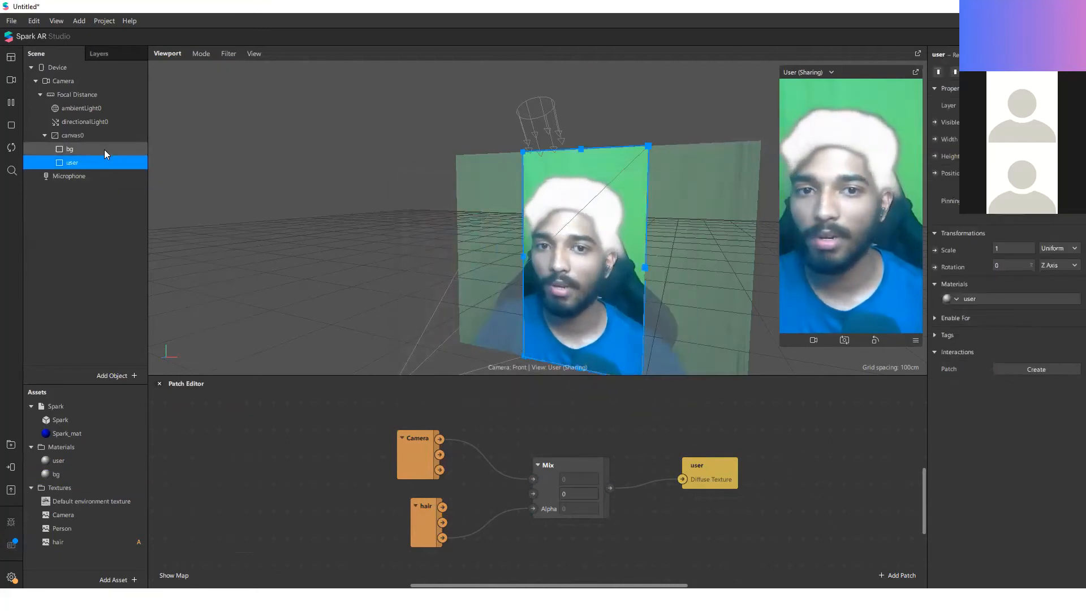
left_click(56, 474)
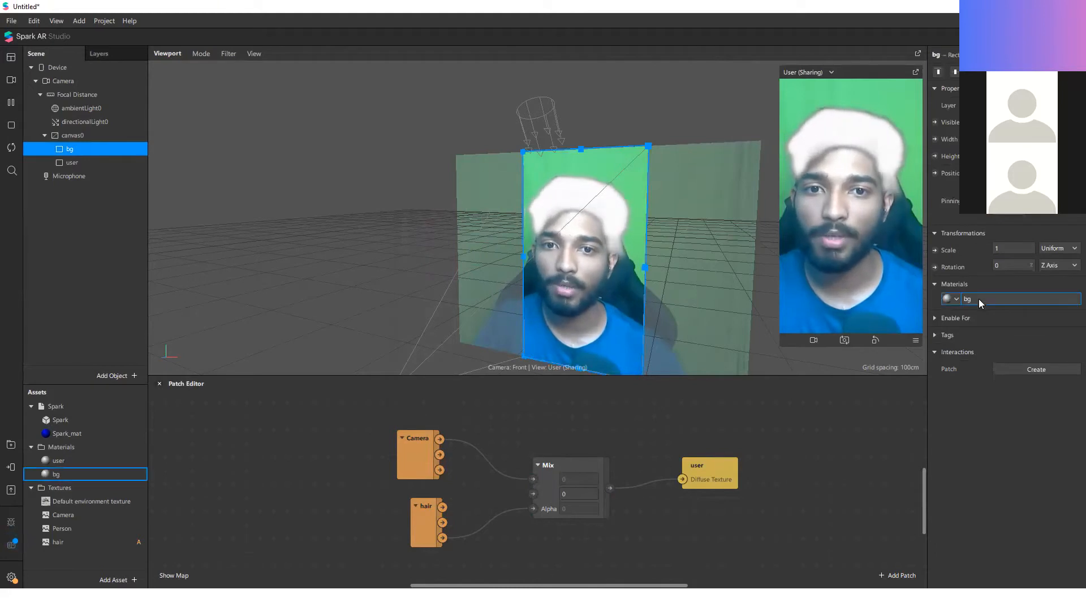
left_click(1034, 122)
left_click_drag(675, 255, 717, 307)
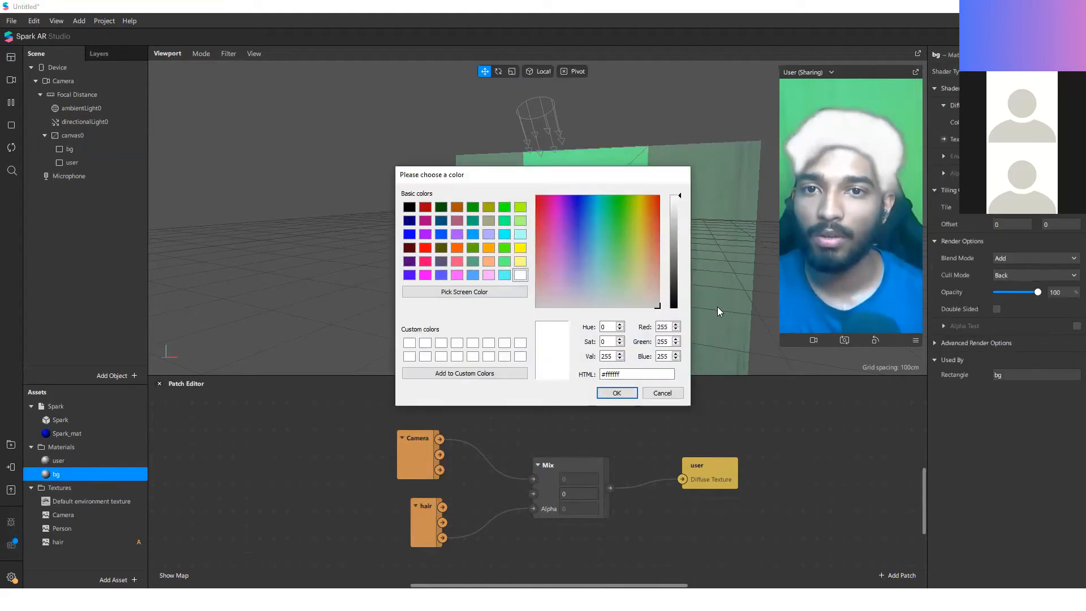
left_click(662, 393)
Step: Toggle the user rectangle's visibility off and on, and inspect the material assigned to the bg rectangle
left_click(72, 162)
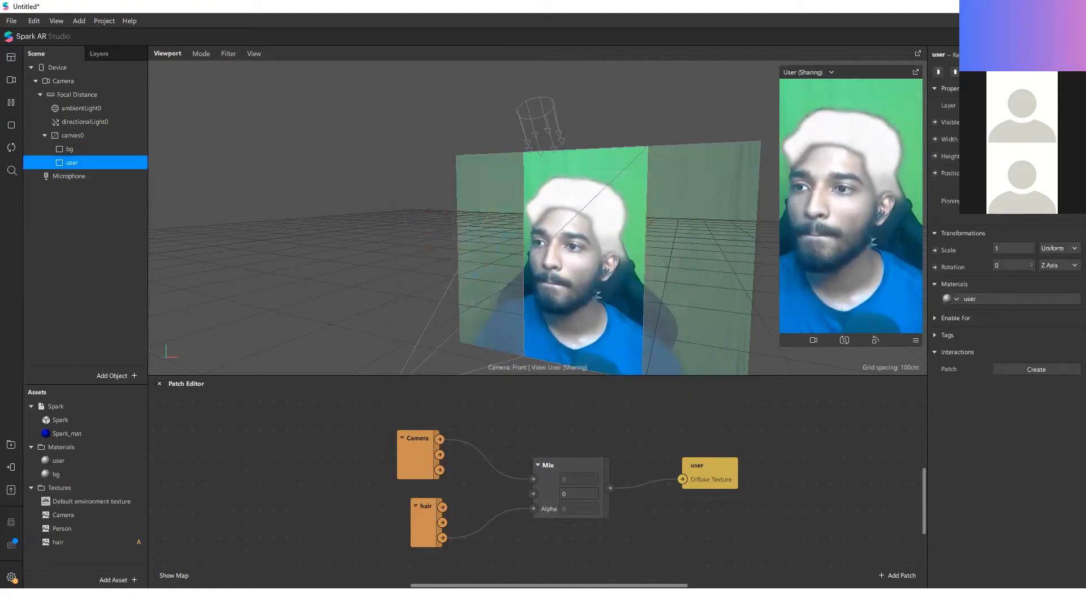
left_click(997, 122)
left_click(997, 122)
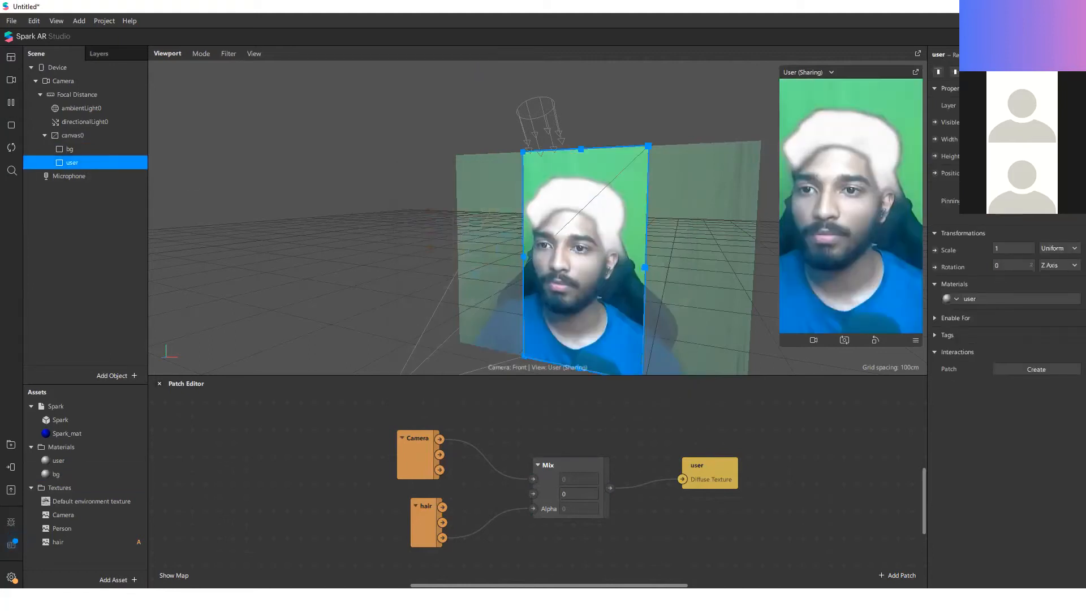
left_click(72, 149)
left_click(1000, 298)
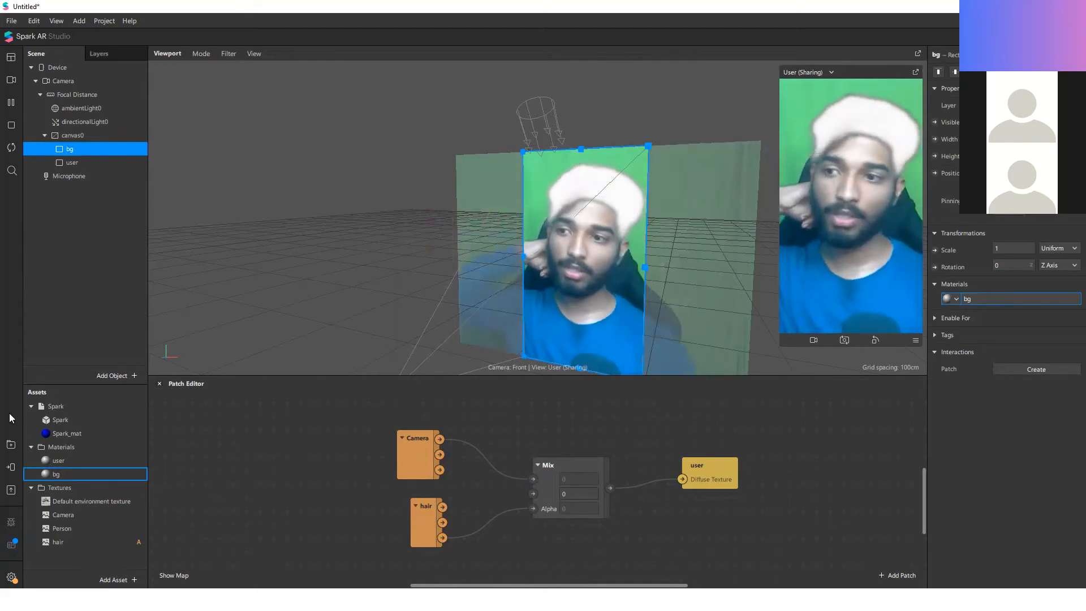
left_click(77, 473)
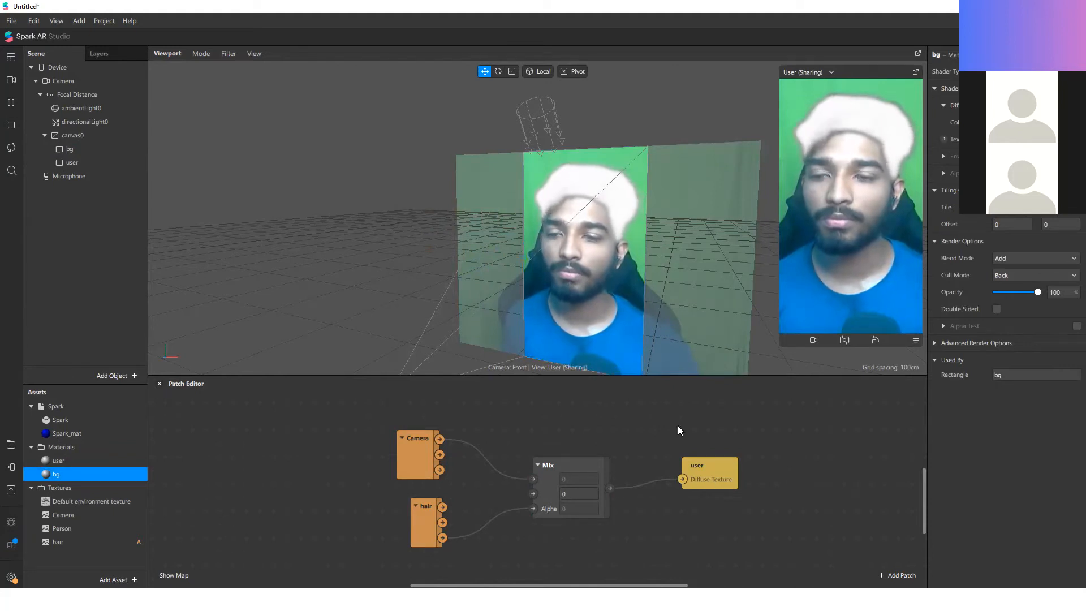
Step: Hide the bg rectangle and move the Camera connection from the Mix patch's first input to its second
left_click(114, 150)
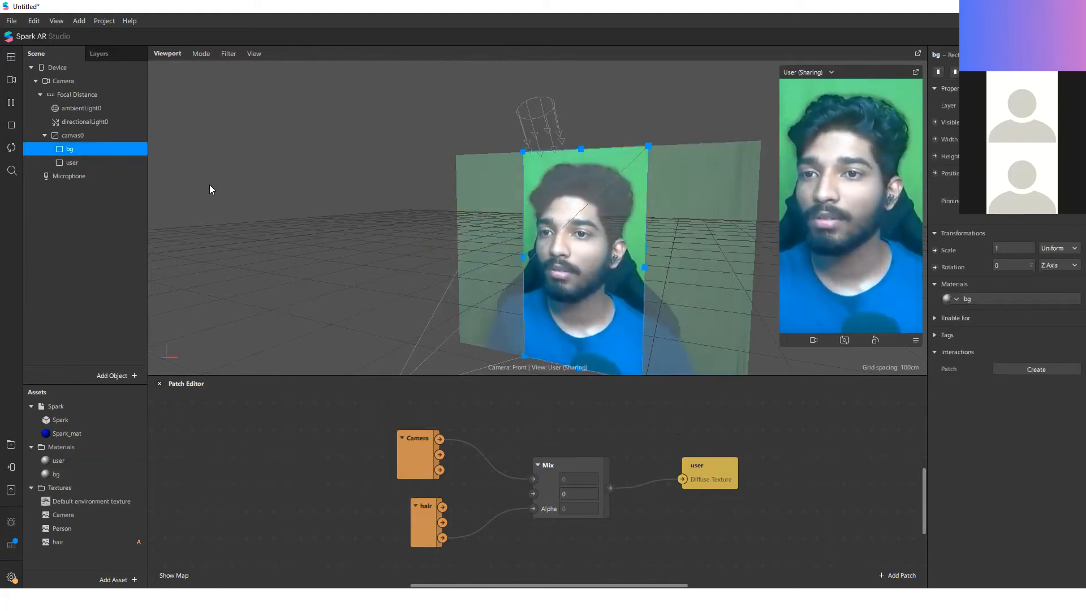
left_click(104, 162)
left_click_drag(580, 270, 609, 203)
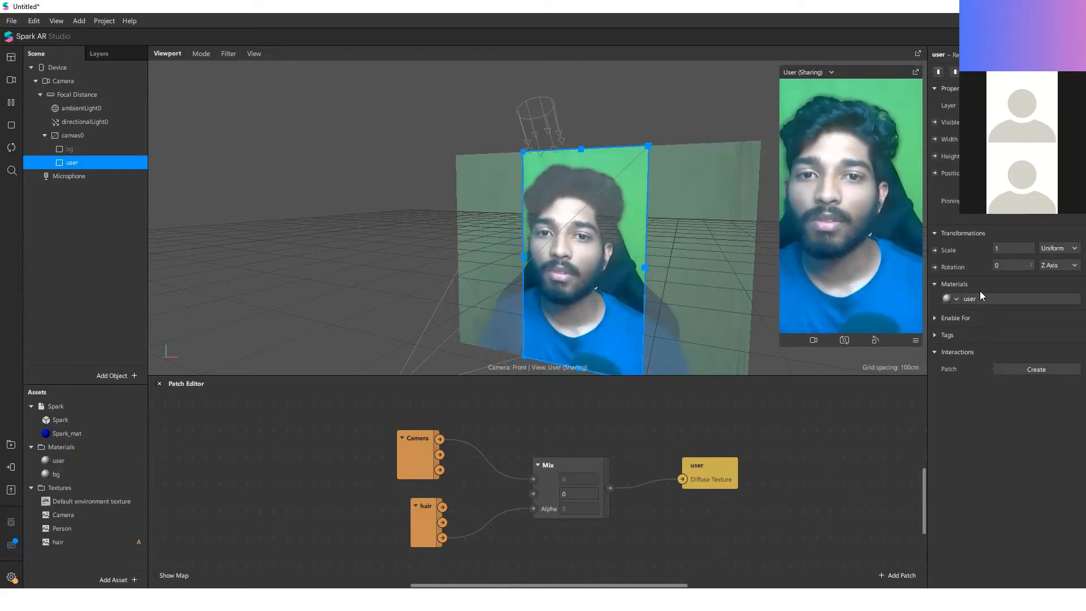
left_click_drag(533, 479, 532, 494)
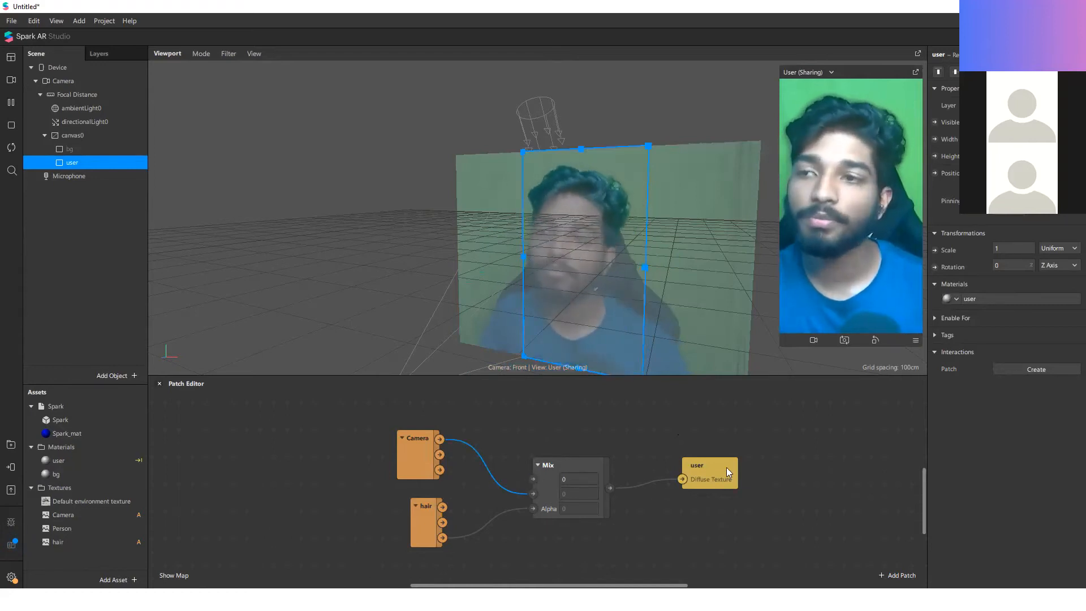
left_click_drag(570, 187, 625, 225)
Step: Check the bg rectangle's material and make the bg rectangle visible again
left_click(95, 152)
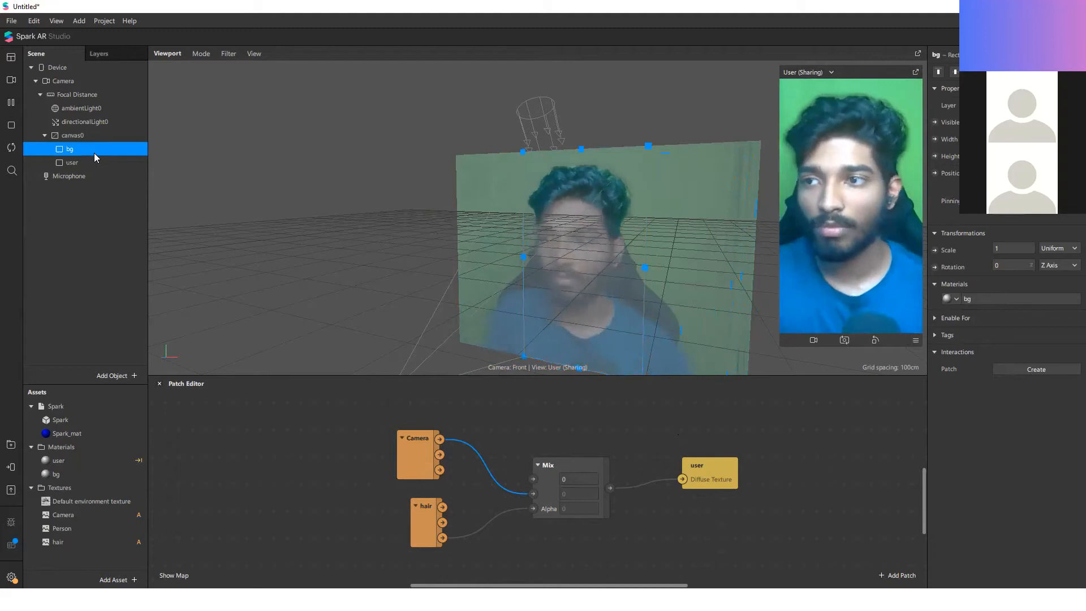
left_click(980, 297)
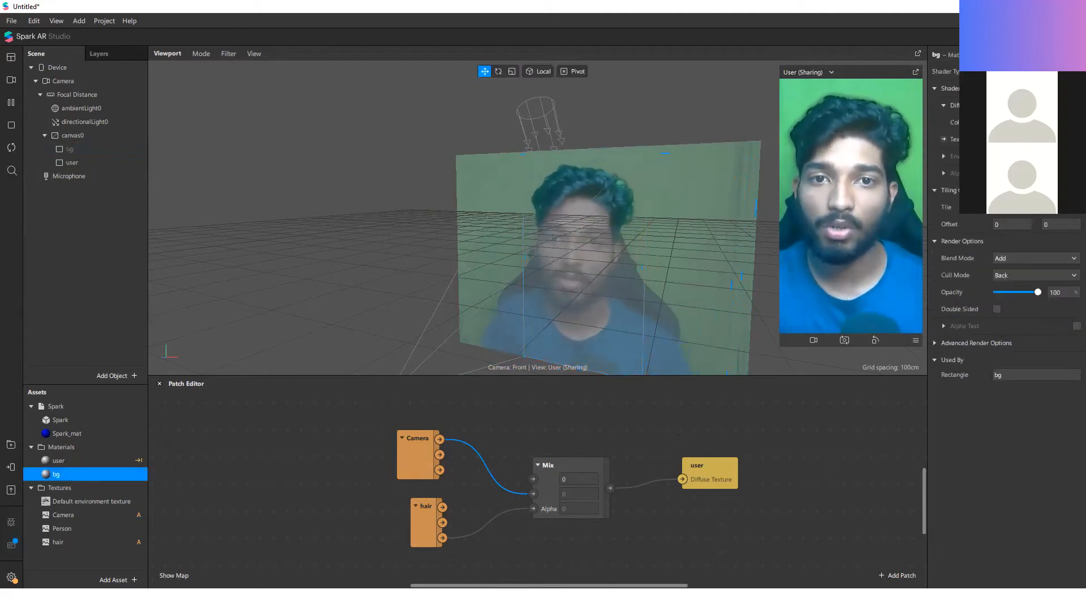
left_click(91, 151)
left_click(996, 122)
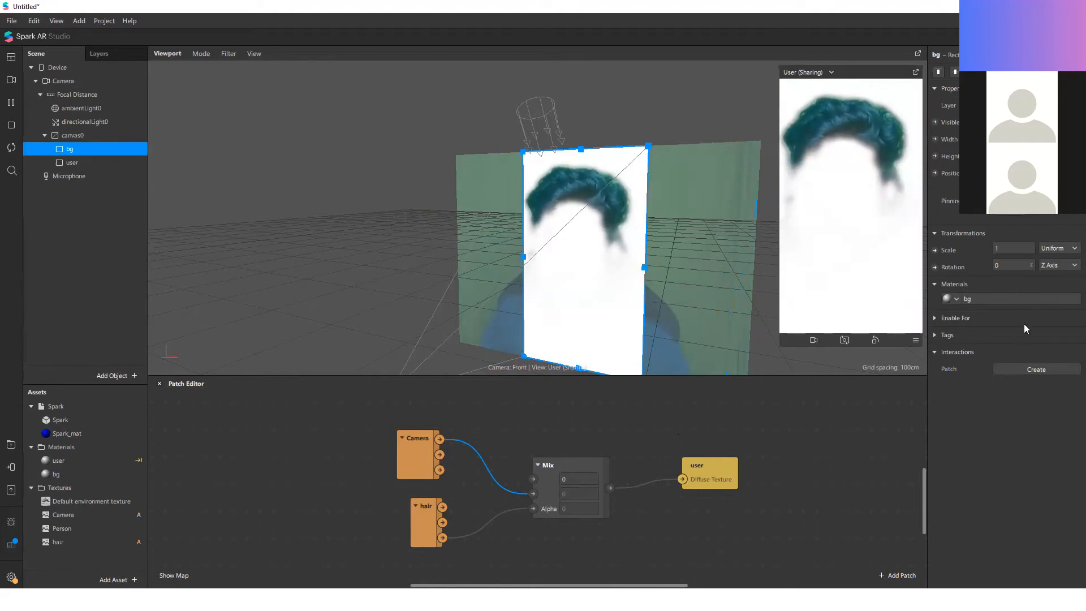
Step: Set the bg material's diffuse colour to black (#000000) and its blend mode to Alpha
left_click(1029, 299)
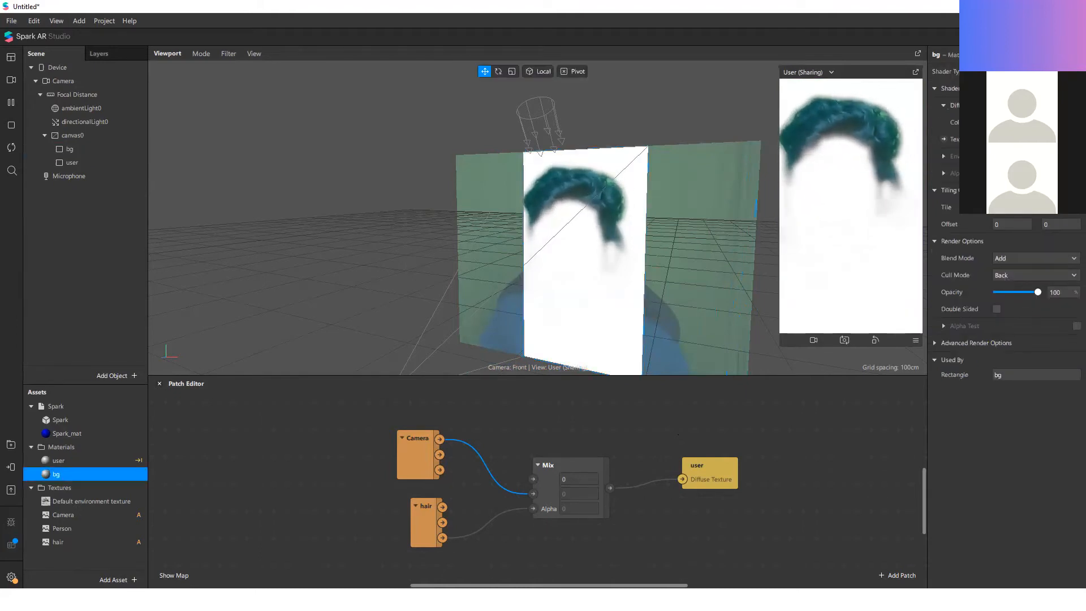
left_click(1029, 122)
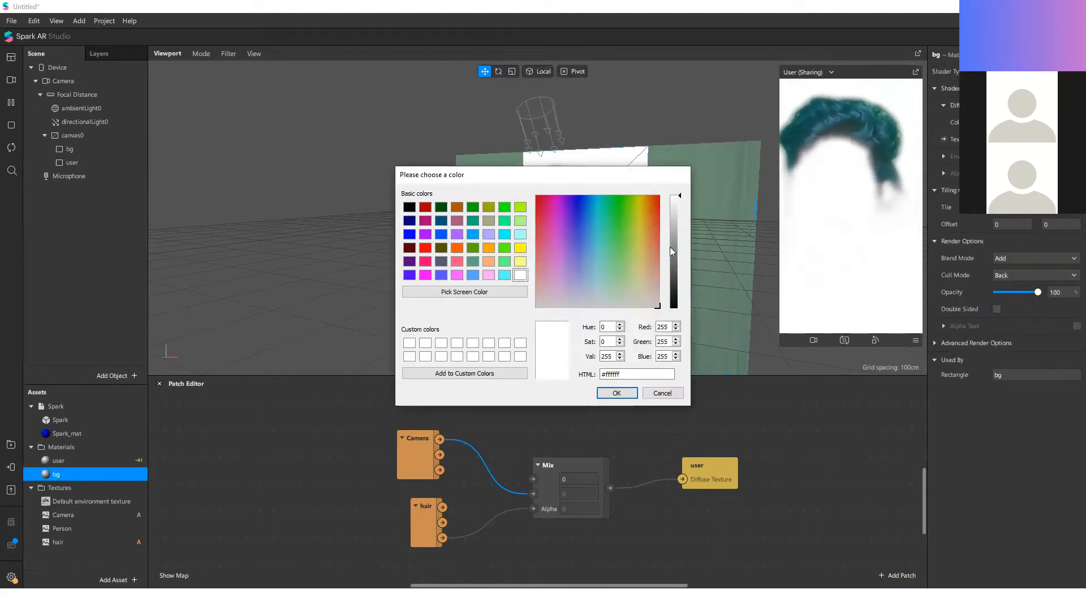
left_click_drag(671, 251, 673, 311)
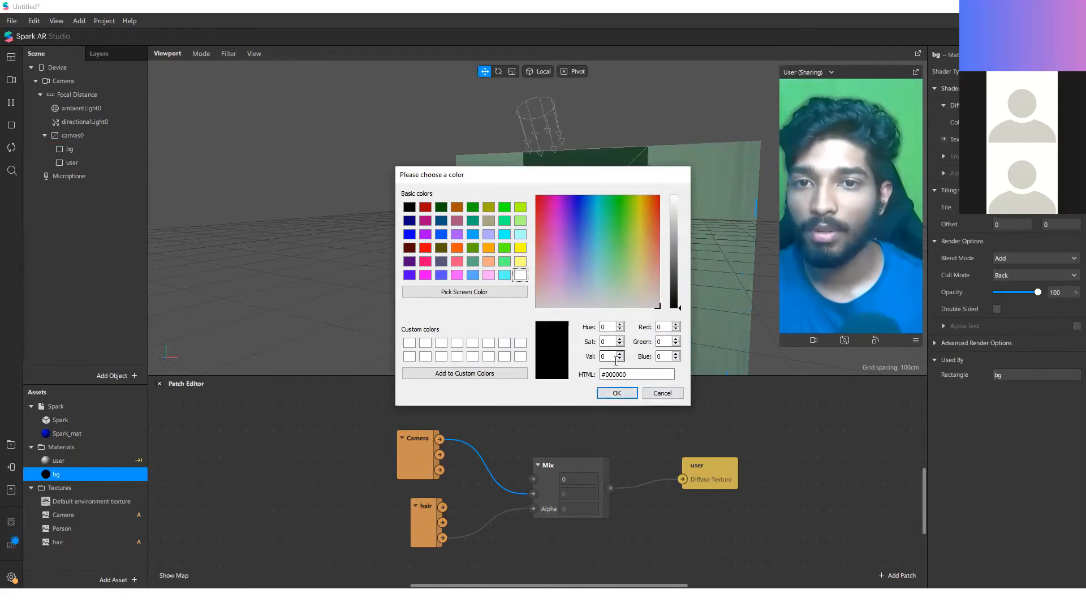
left_click(616, 393)
left_click(1035, 258)
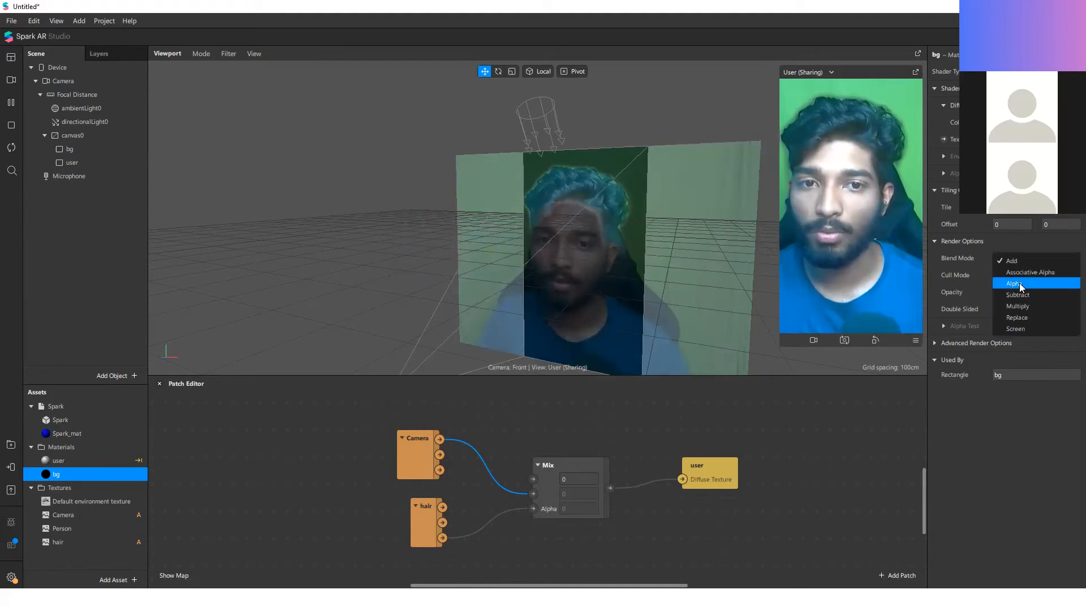
left_click(1021, 288)
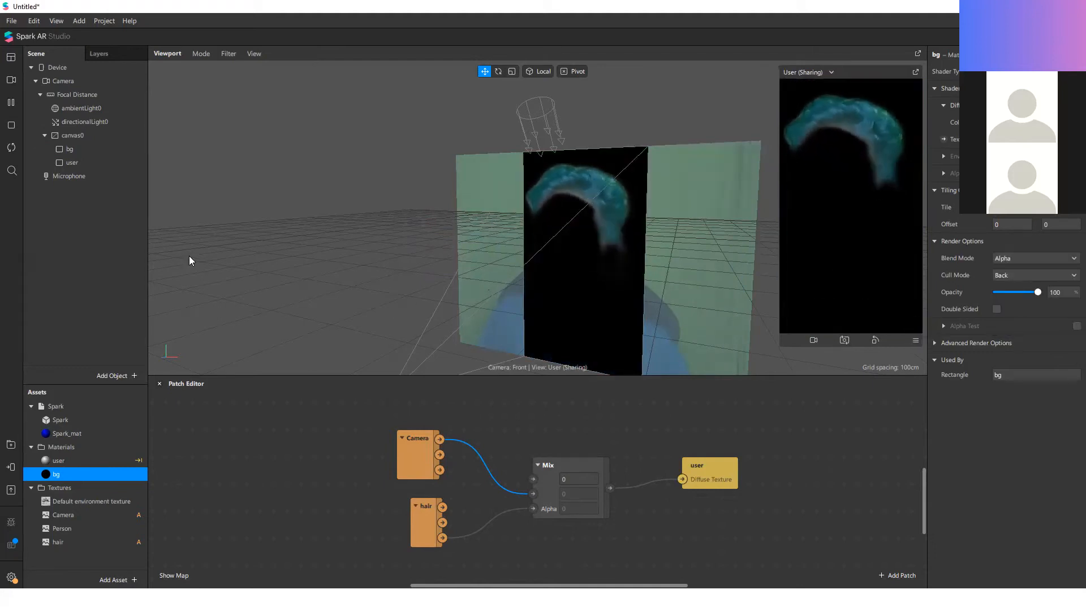
Step: Check the user material, and add a Value patch of type Color set to white
left_click(110, 162)
left_click(980, 310)
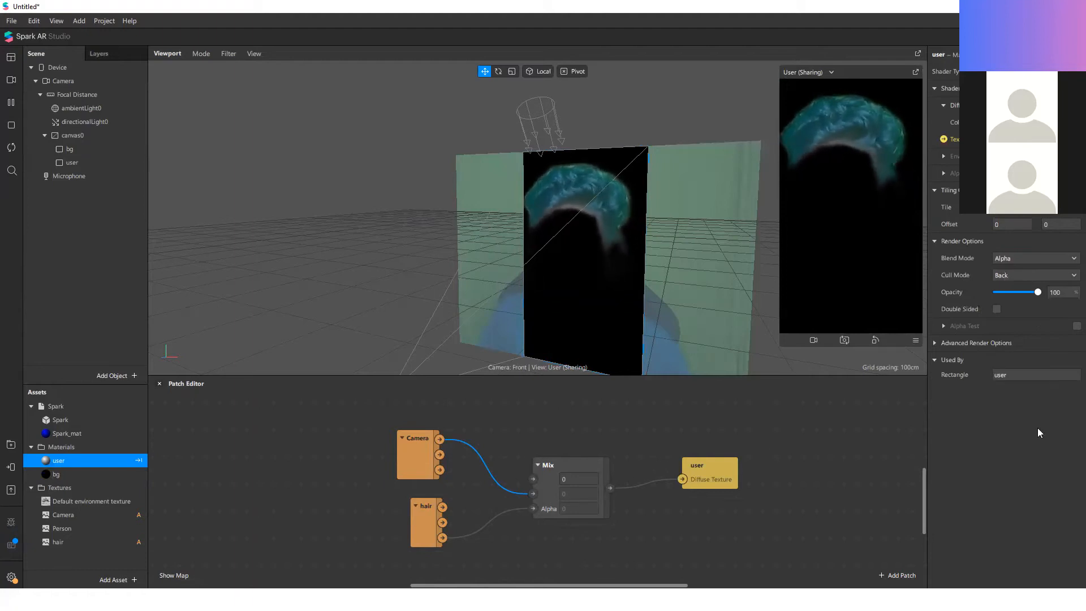
right_click(572, 434)
type("val")
key("Return")
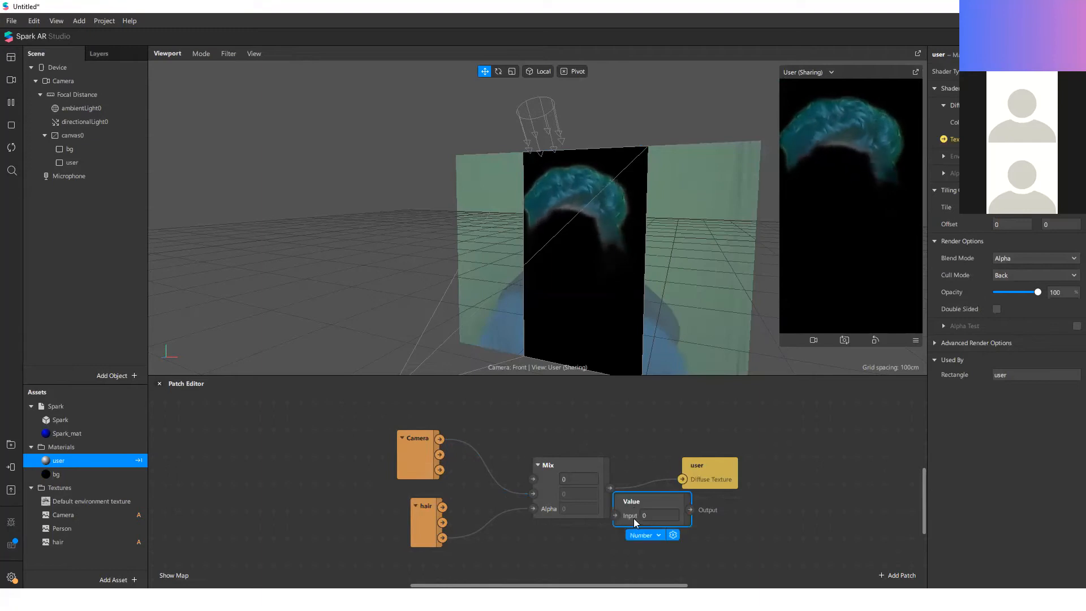
left_click(639, 534)
left_click(665, 480)
left_click(650, 517)
left_click(520, 267)
left_click(616, 400)
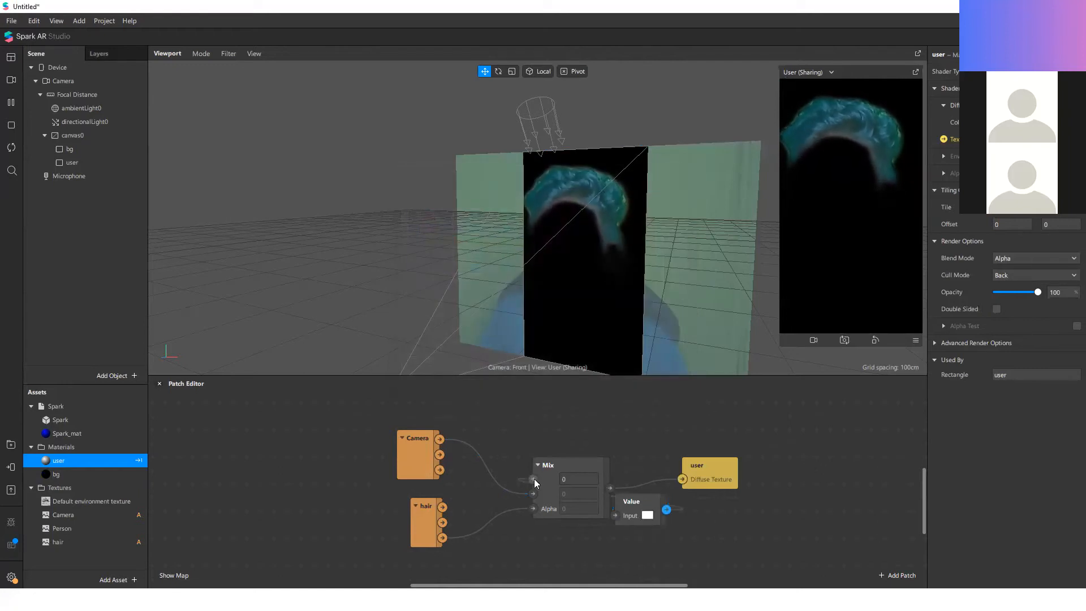
Step: Try the white Value patch as the Mix patch's first input, moving it above the Camera patch, and delete it
left_click_drag(534, 479, 534, 479)
left_click_drag(636, 515, 453, 417)
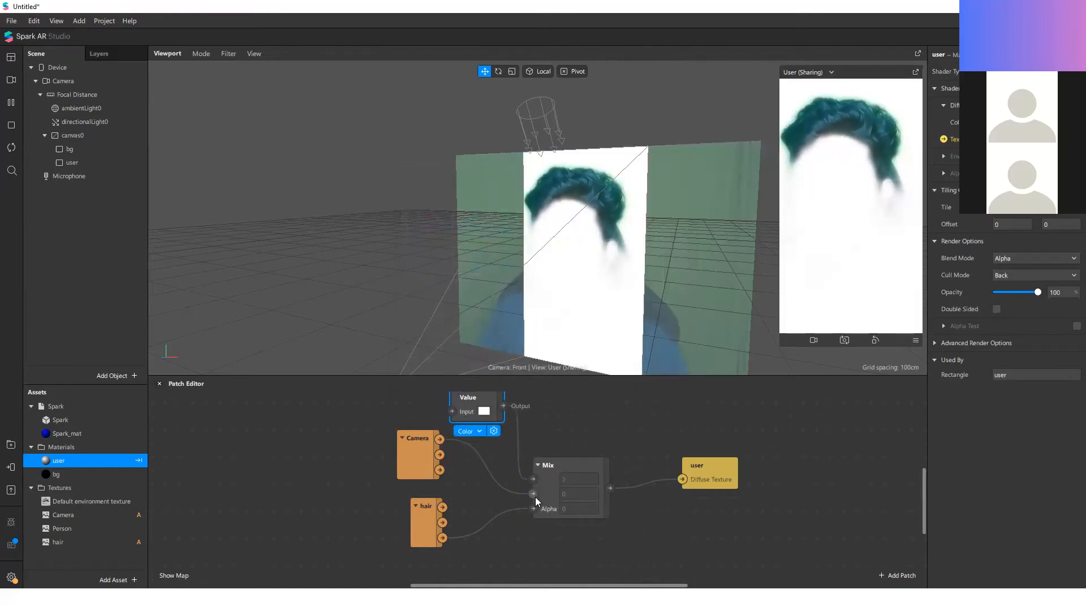
left_click_drag(533, 478, 553, 423)
left_click(484, 406)
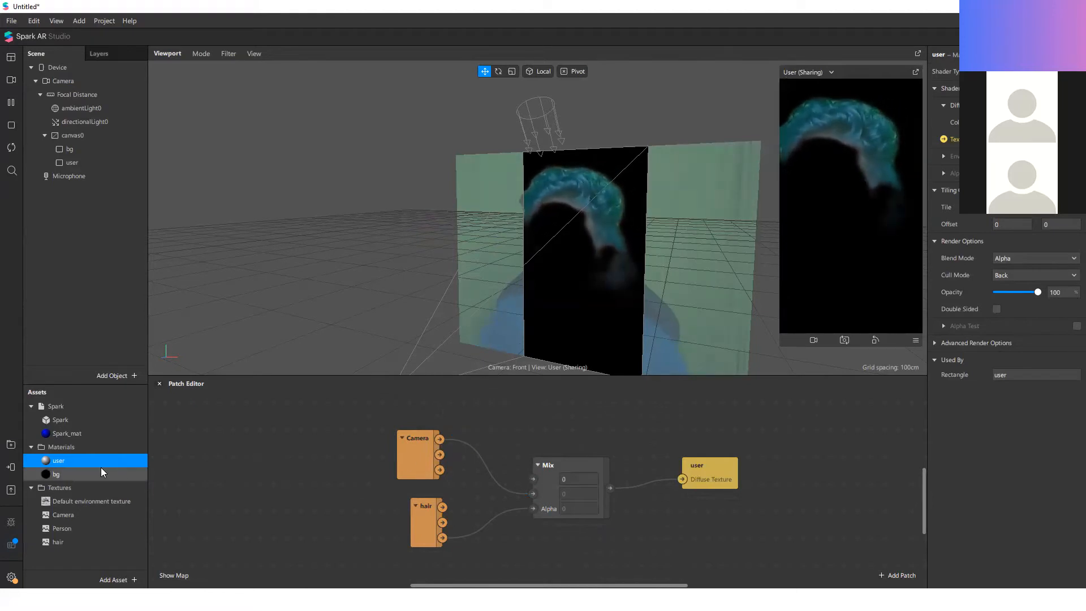
Step: Connect the hair patch's A output directly to the user patch's Diffuse Texture and move the hair patch beside the user patch
left_click(68, 473)
left_click(66, 463)
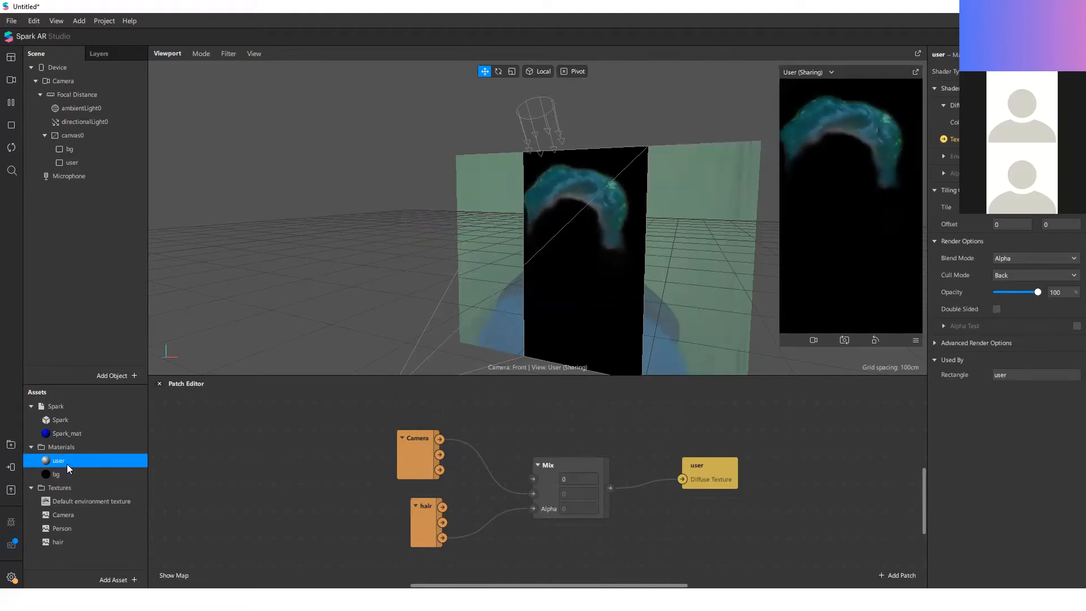
left_click(942, 142)
left_click(856, 437)
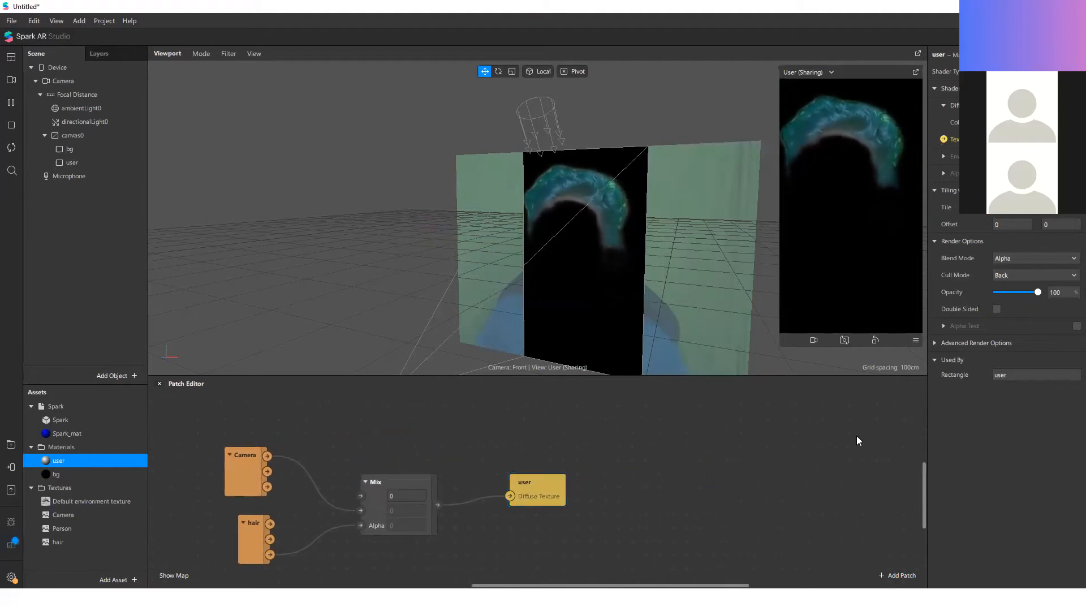
scroll(806, 308, "down", 4)
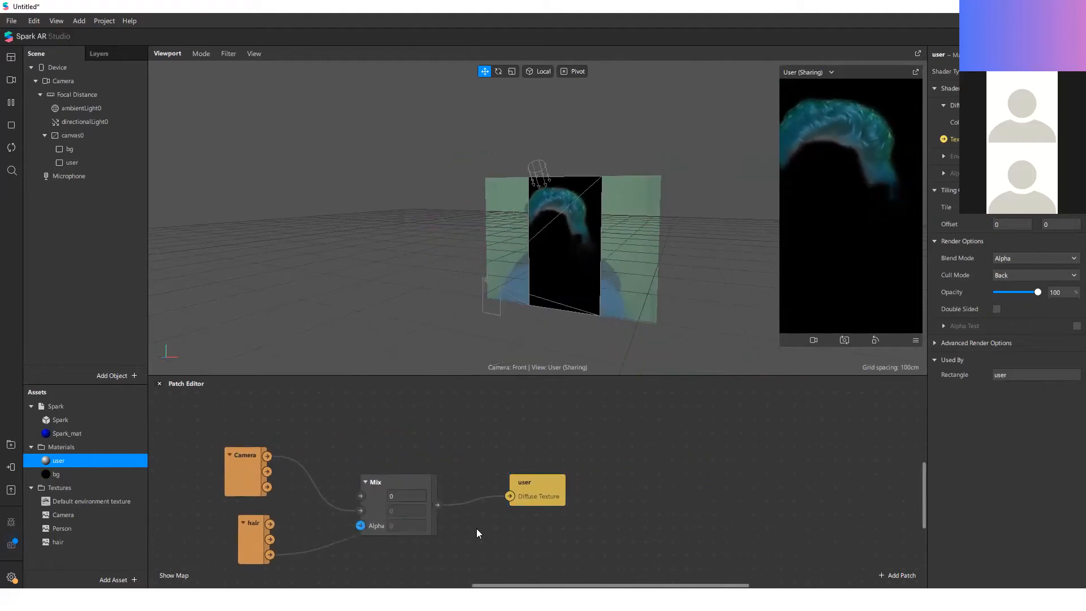
left_click_drag(545, 496, 625, 528)
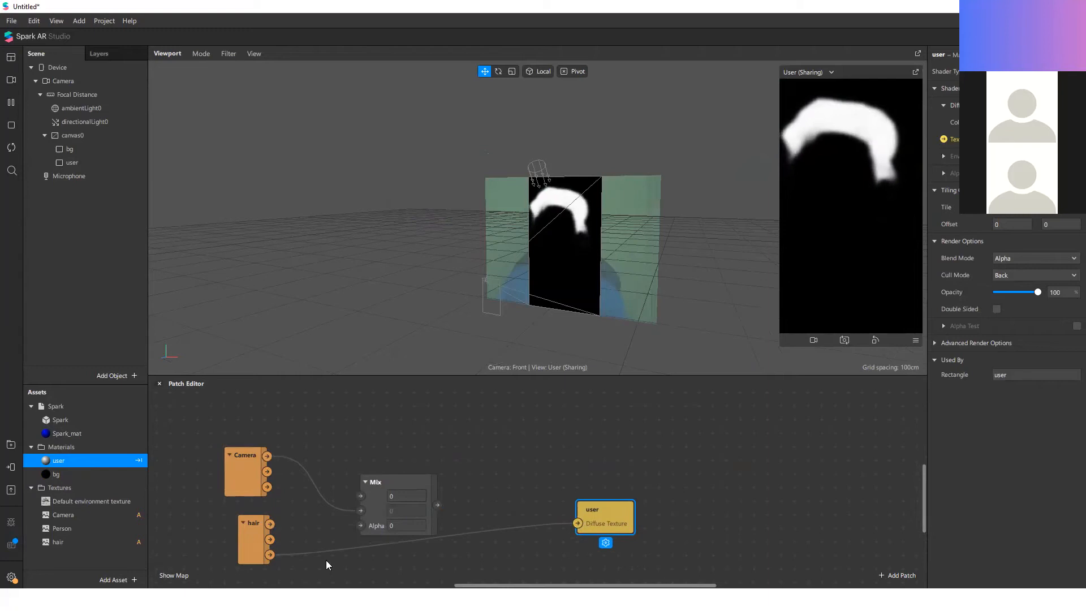
scroll(695, 506, "down", 3)
scroll(486, 535, "up", 3)
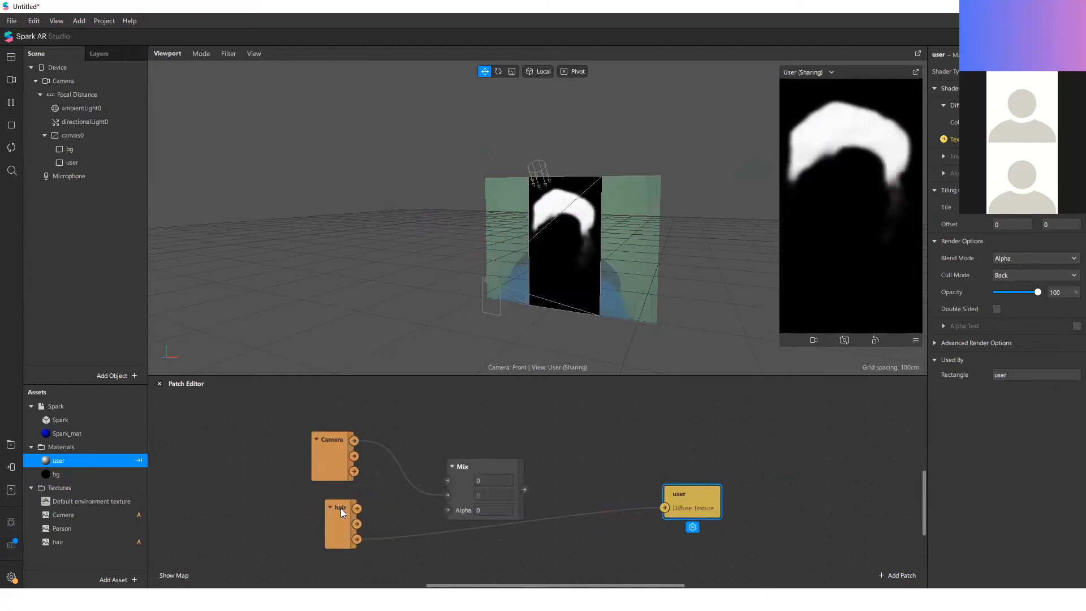
left_click_drag(340, 507, 584, 466)
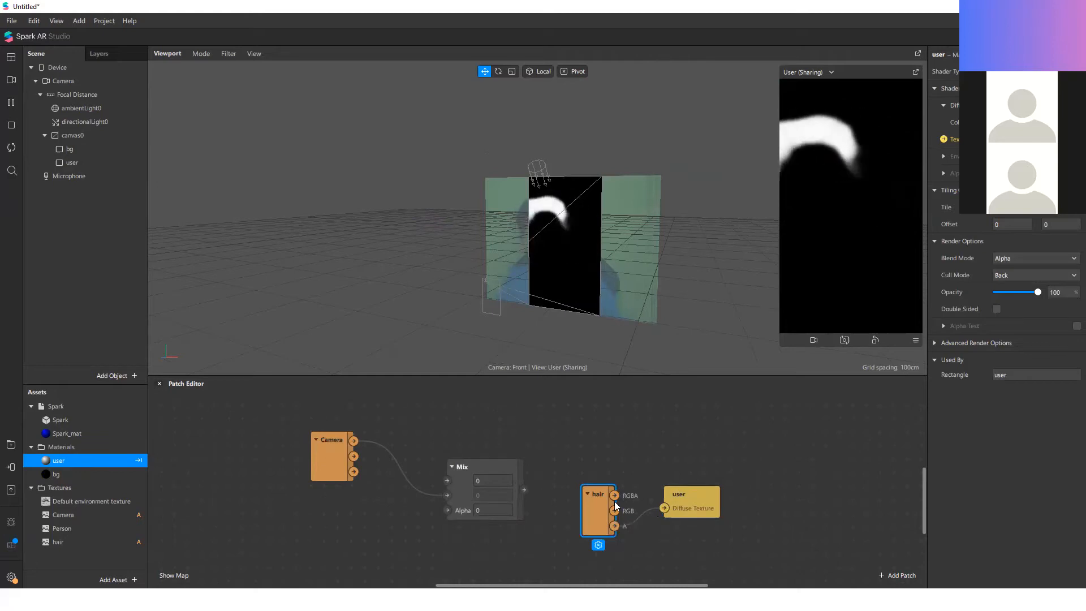
Step: Add a Person patch and try its A output on the user patch's Diffuse Texture and on the Mix patch's Alpha
left_click_drag(112, 528, 663, 509)
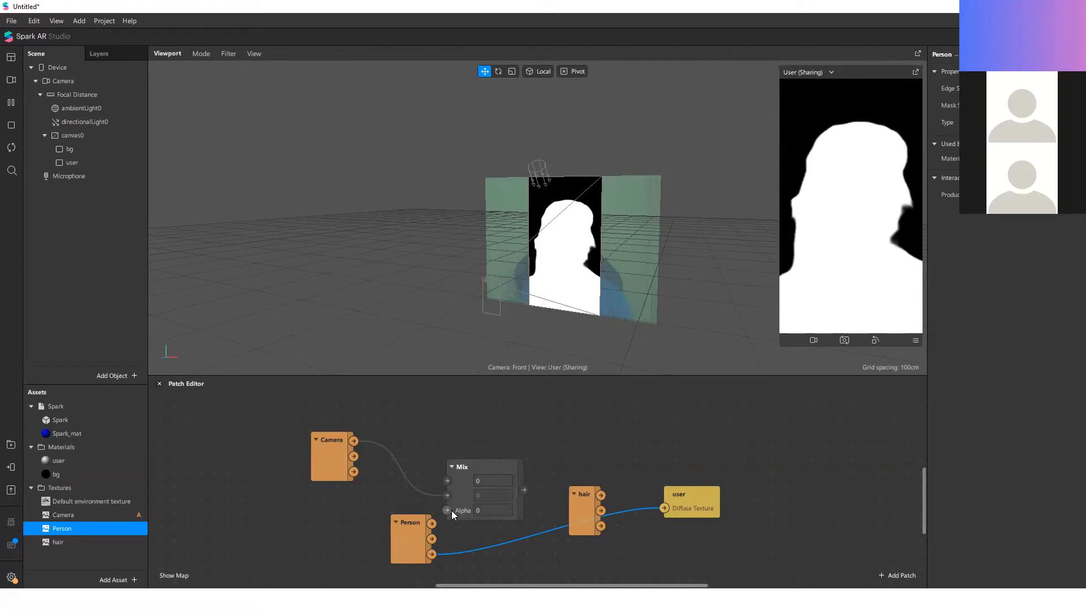
left_click_drag(664, 508, 447, 510)
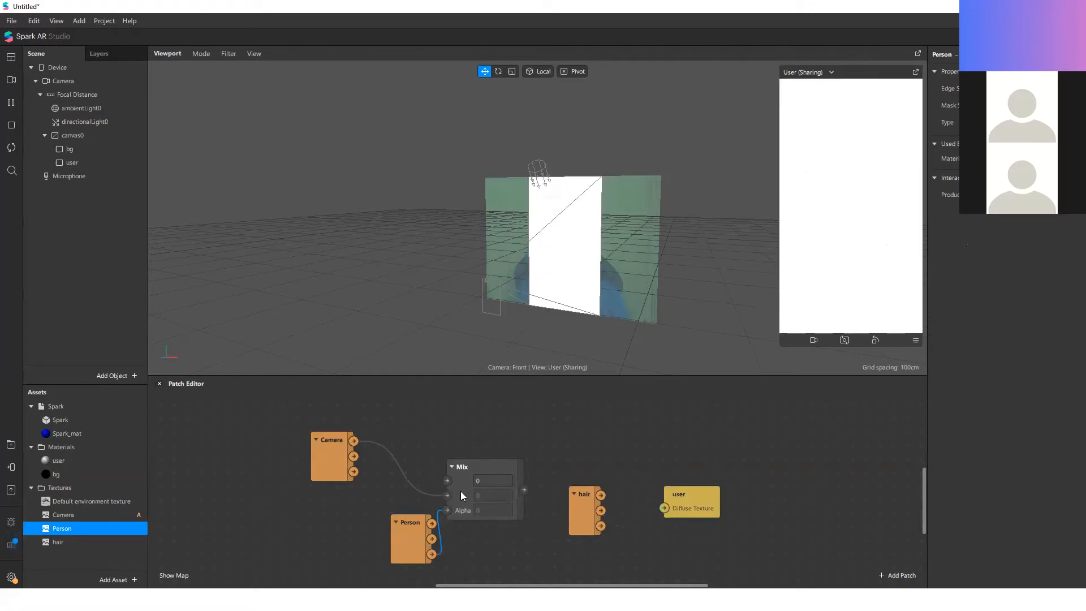
Step: Reconnect the Mix output to the user patch's Diffuse Texture and the repositioned hair patch's A output to the Mix Alpha
left_click_drag(524, 489, 653, 466)
left_click_drag(580, 521, 447, 510)
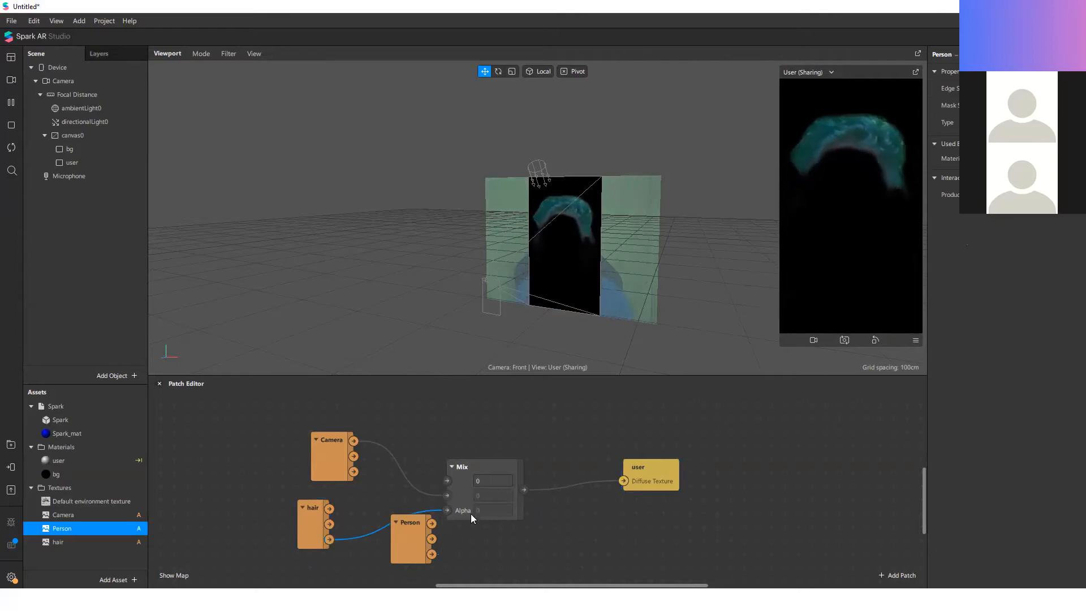
Step: Hide the bg rectangle and open the user material's settings
left_click(69, 149)
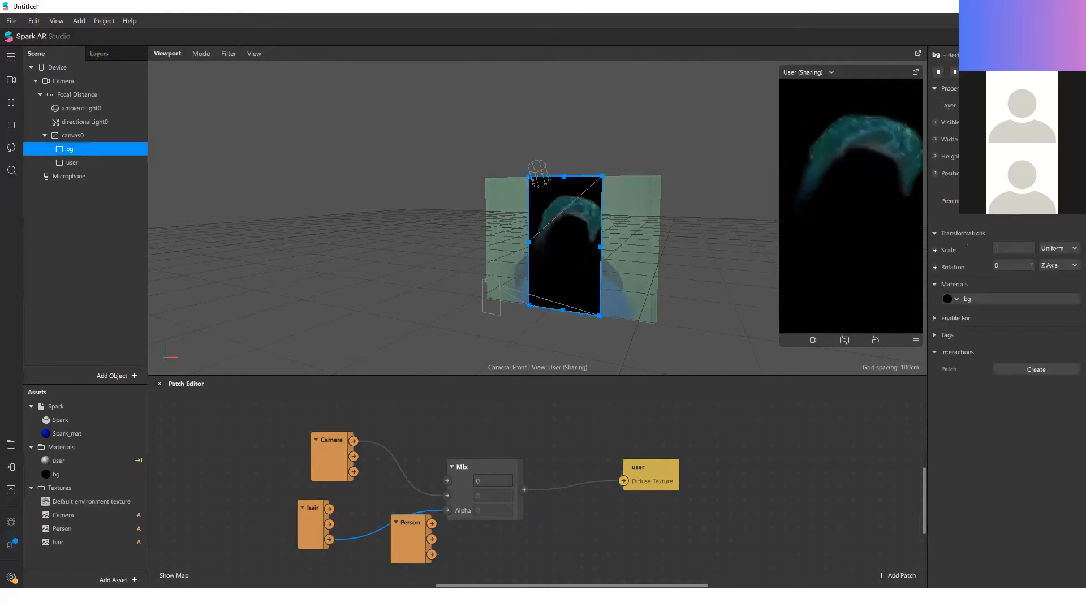
left_click(997, 122)
left_click(63, 460)
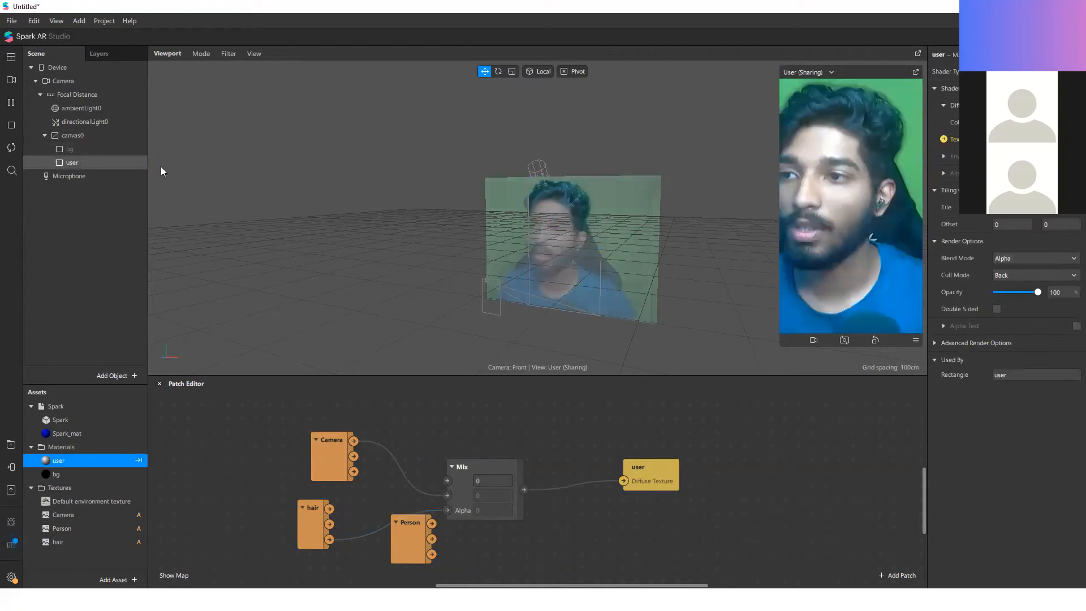
Step: Set the user material's blend mode to Add and its diffuse colour to red (#ff0000)
left_click(85, 162)
left_click(1002, 298)
left_click(1021, 258)
left_click(1022, 260)
left_click(1012, 122)
left_click_drag(642, 223, 744, 128)
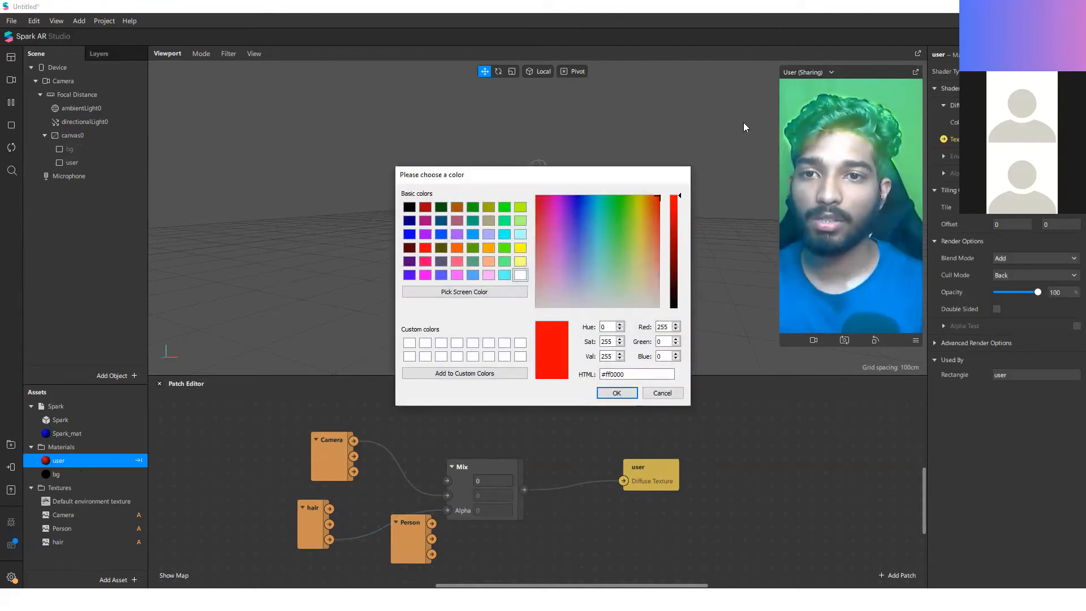
left_click(615, 394)
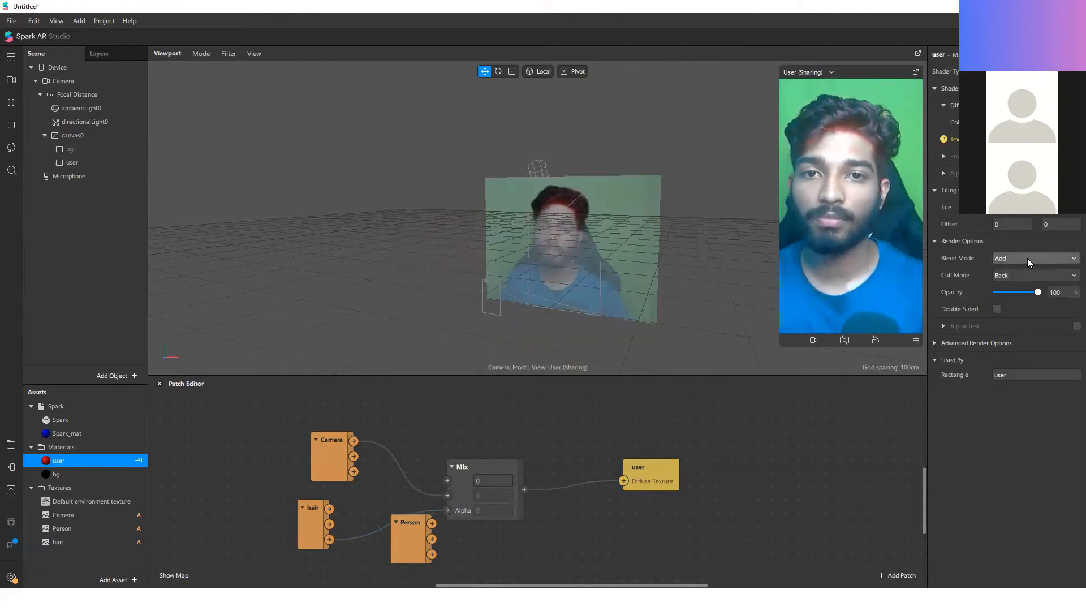
Step: Try the Subtract and Multiply blend modes on the user material, vary its opacity, and return the blend mode to Add
left_click(1033, 258)
left_click(1061, 296)
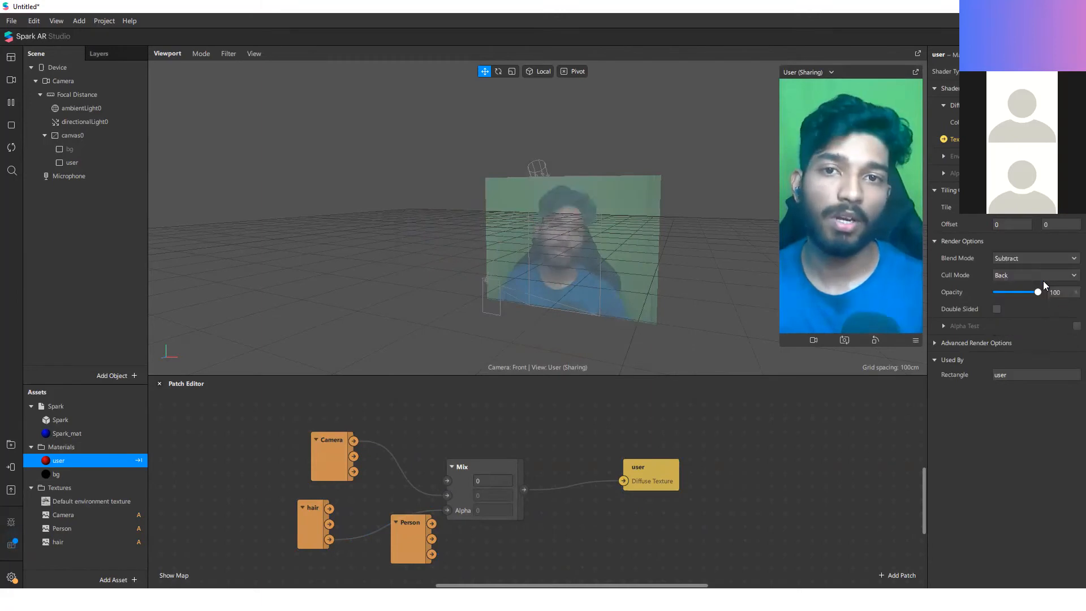
left_click(1031, 260)
left_click(1041, 306)
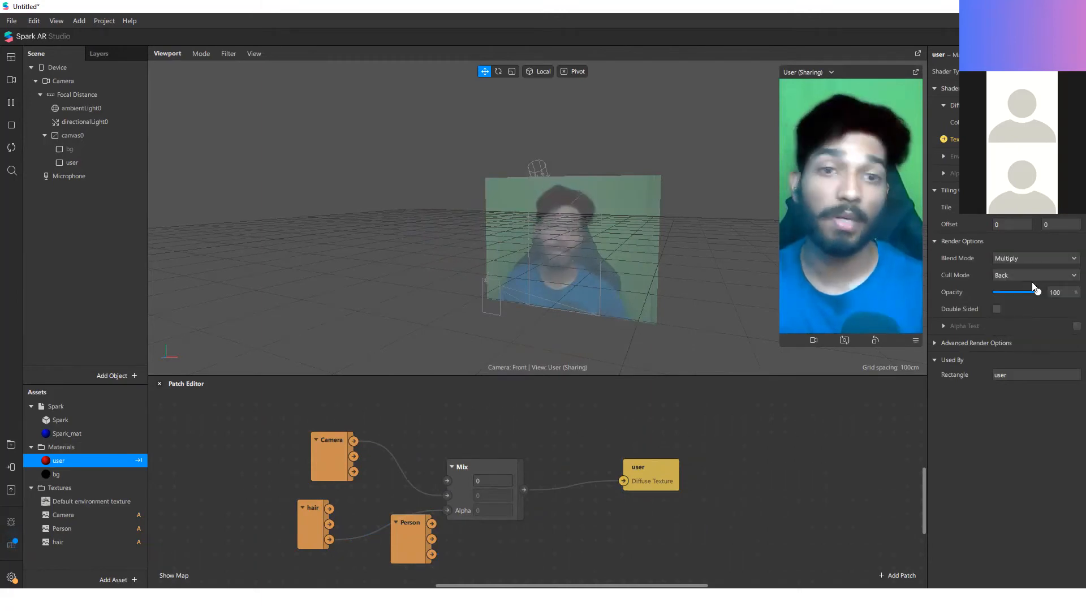
left_click_drag(996, 292, 1062, 306)
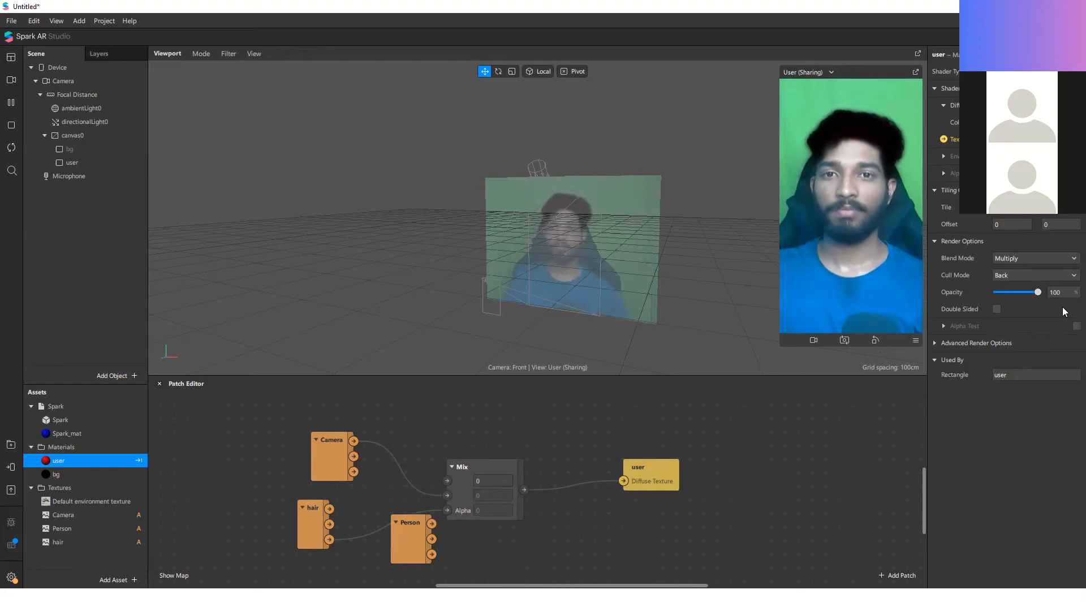
left_click(1016, 258)
left_click(1018, 287)
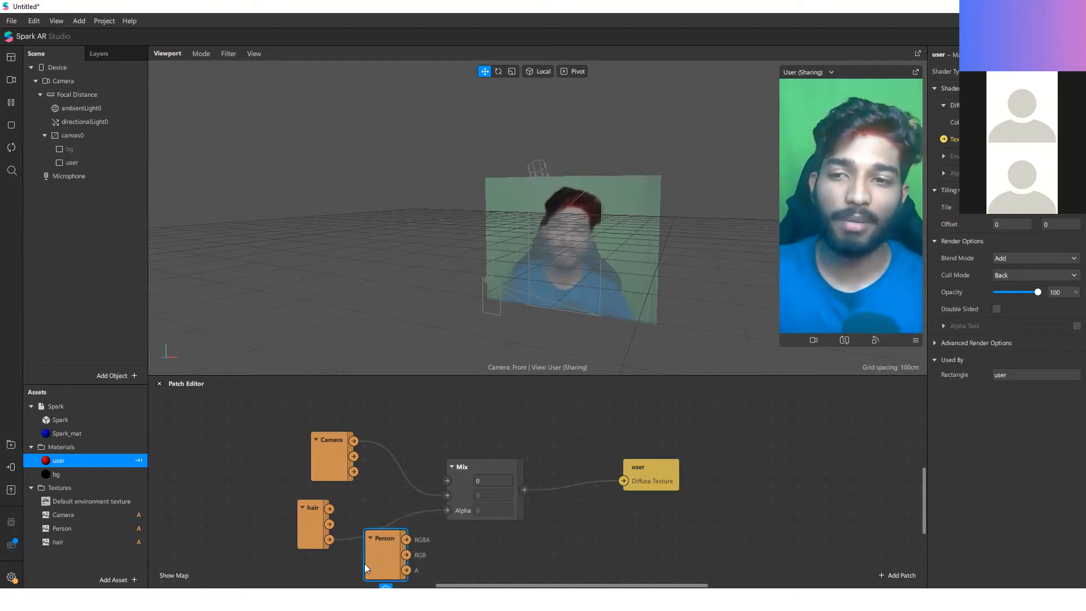
Step: Move the Person patch below the hair patch, and view the presentation's Overview slide before returning to Spark AR Studio
left_click_drag(365, 565, 352, 575)
scroll(344, 456, "down", 3)
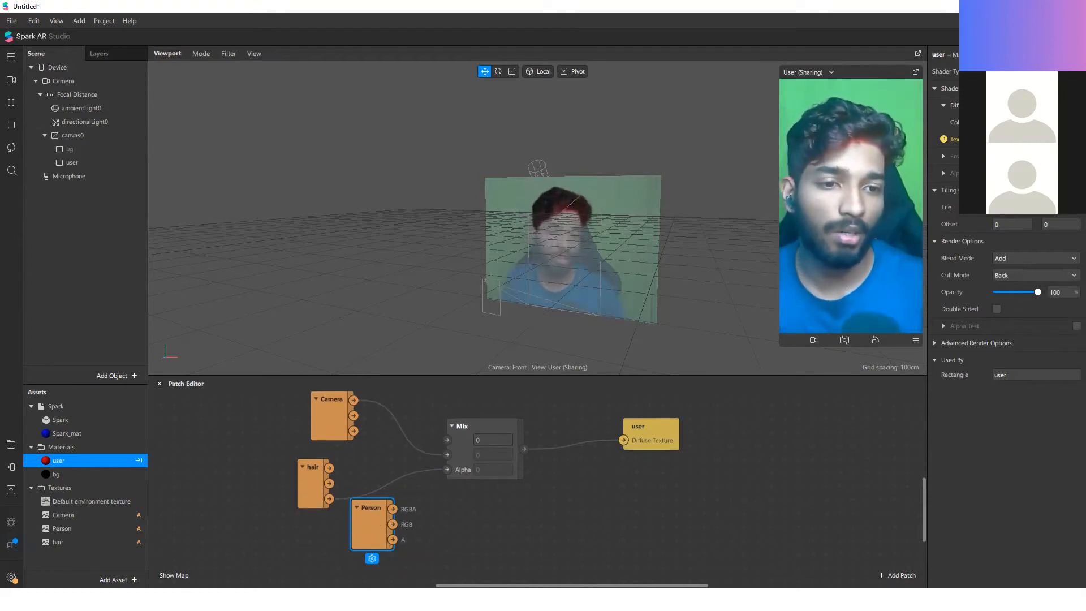
key("alt+Tab")
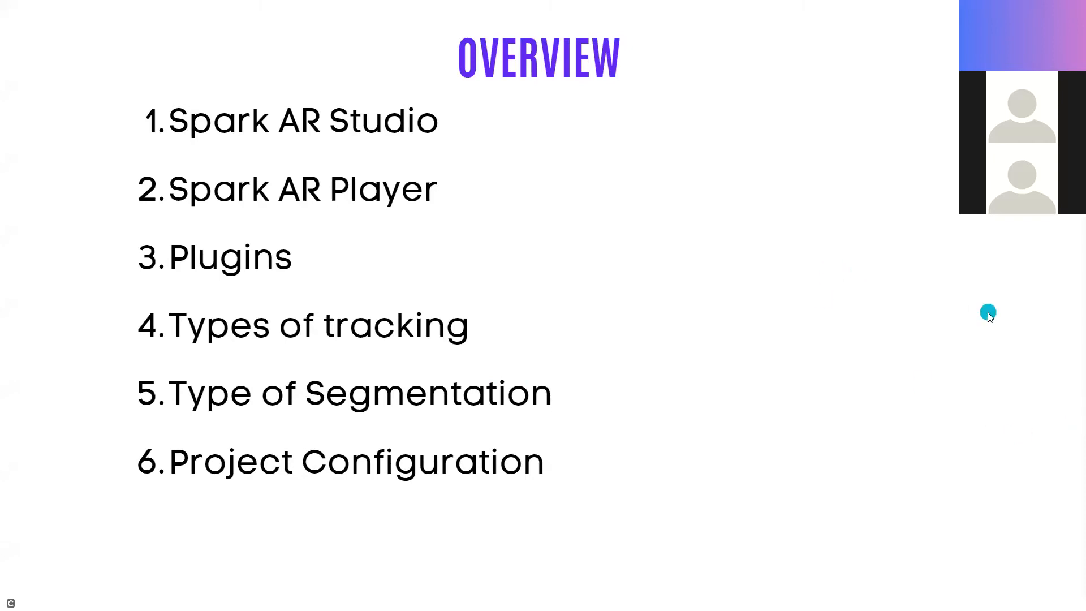
key("alt+Tab")
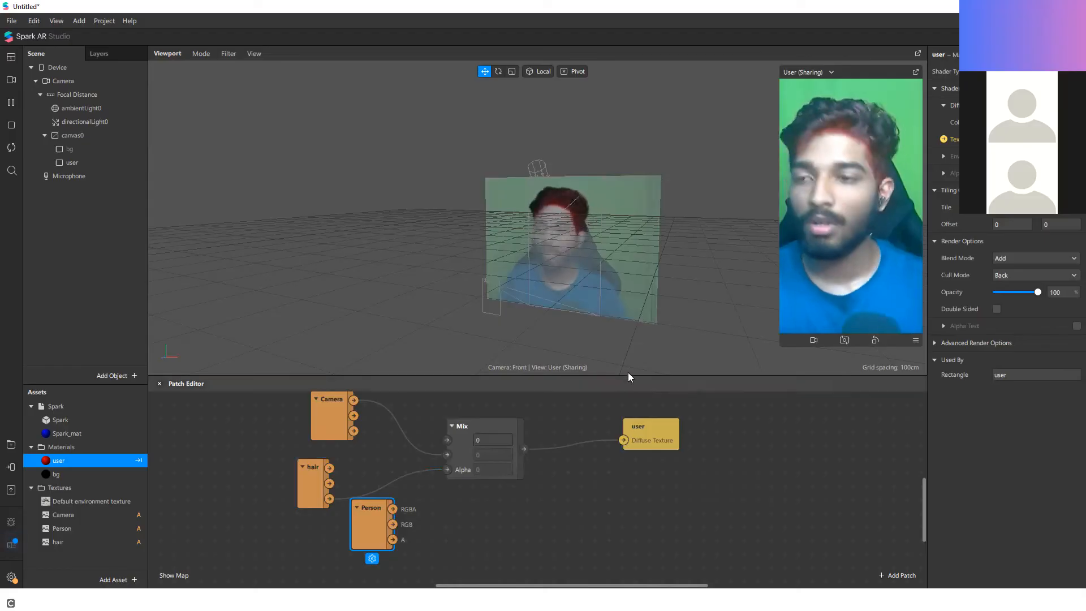
Step: Add a Skin segmentation texture to the Camera and rename it skin
left_click(79, 135)
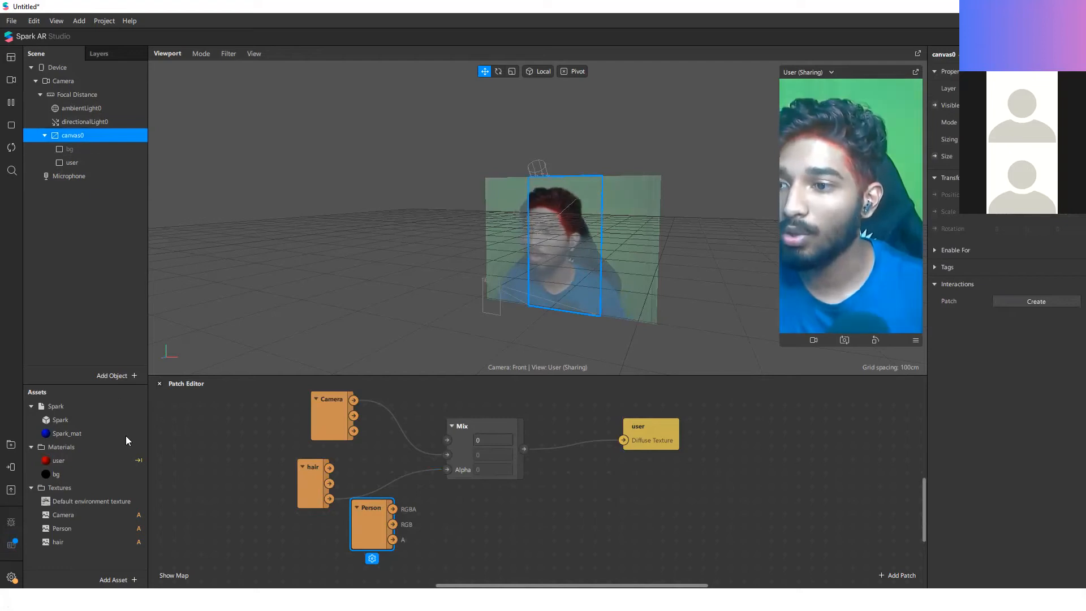
left_click(113, 82)
left_click(1041, 228)
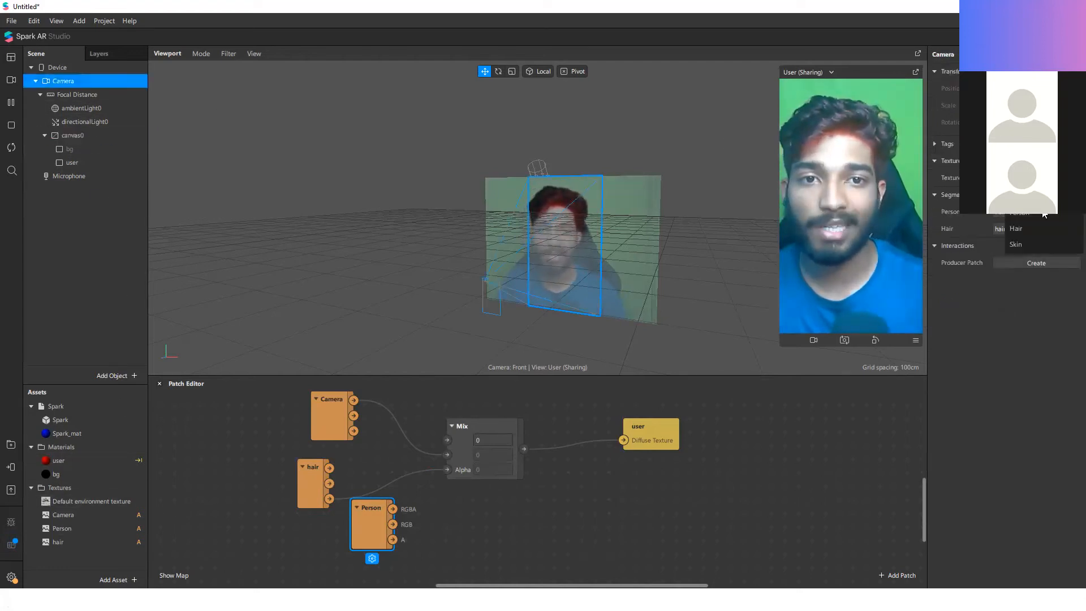
left_click(1042, 254)
double_click(105, 552)
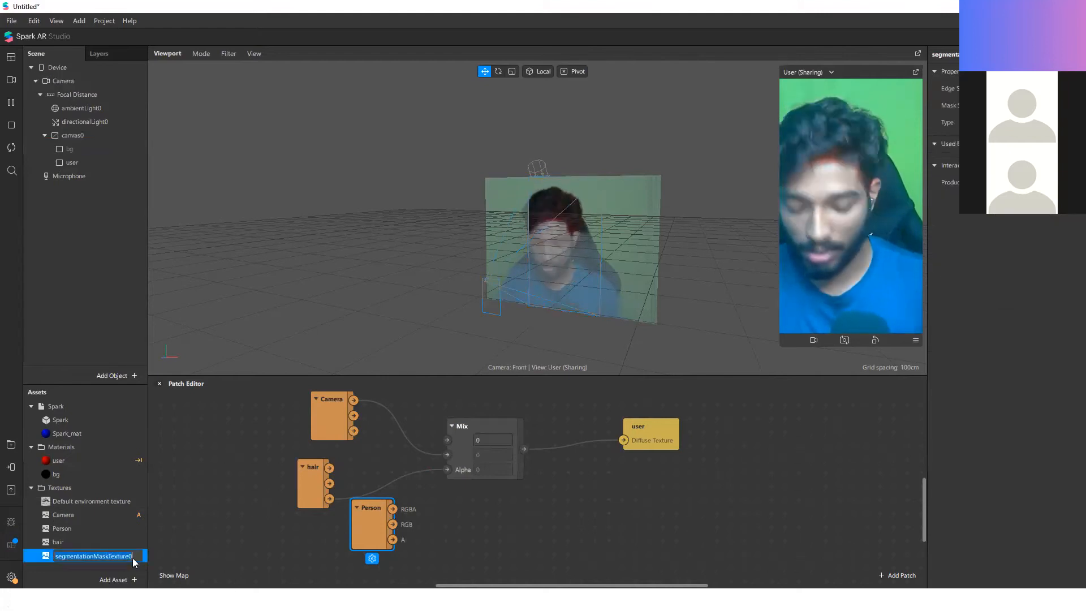
type("skin")
key("Return")
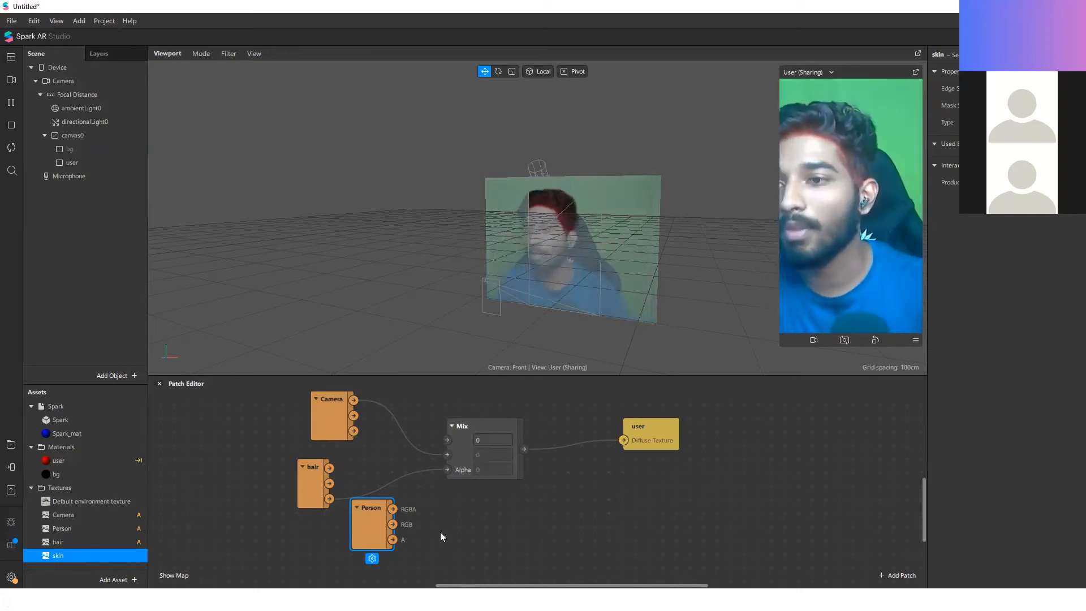
Step: Replace the hair and Person patches with a skin patch feeding the Mix Alpha, and move the Camera connection to the Mix's first input
left_click(299, 501)
key("Delete")
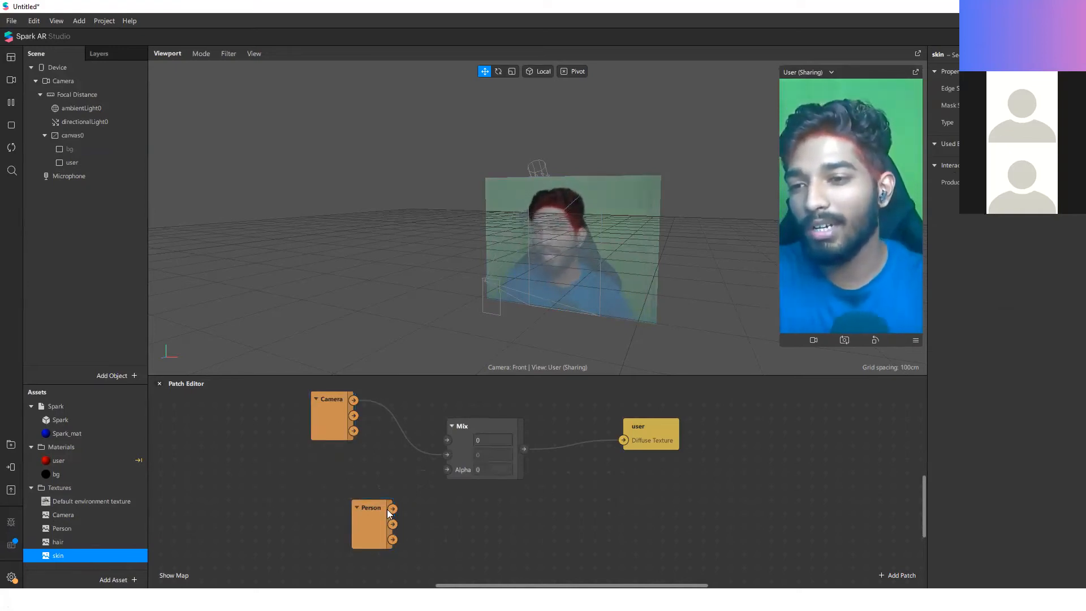
left_click_drag(337, 510, 282, 509)
key("Delete")
left_click_drag(87, 557, 446, 470)
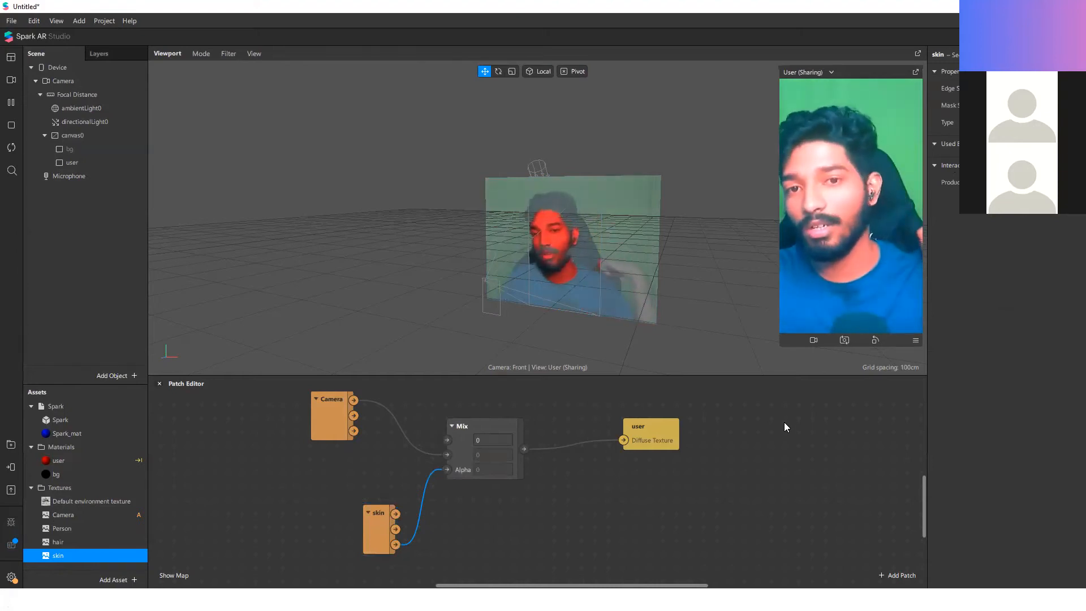
left_click_drag(446, 445, 447, 440)
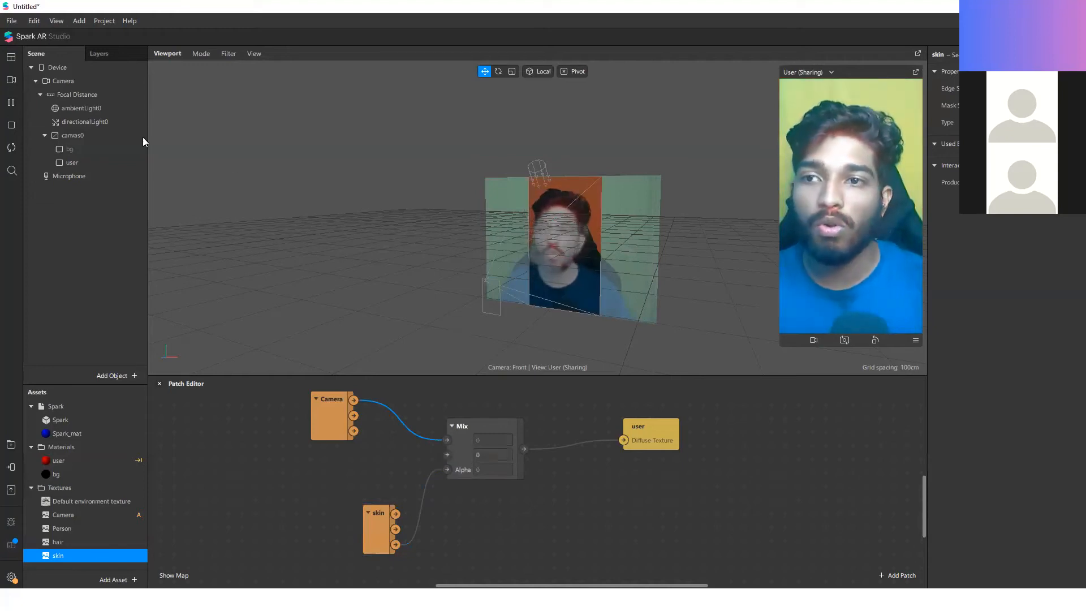
Step: Delete the hidden bg rectangle and shift the user rectangle sideways in the viewport, clear of the camera image, to inspect its mask
left_click(61, 150)
key("Delete")
left_click(83, 152)
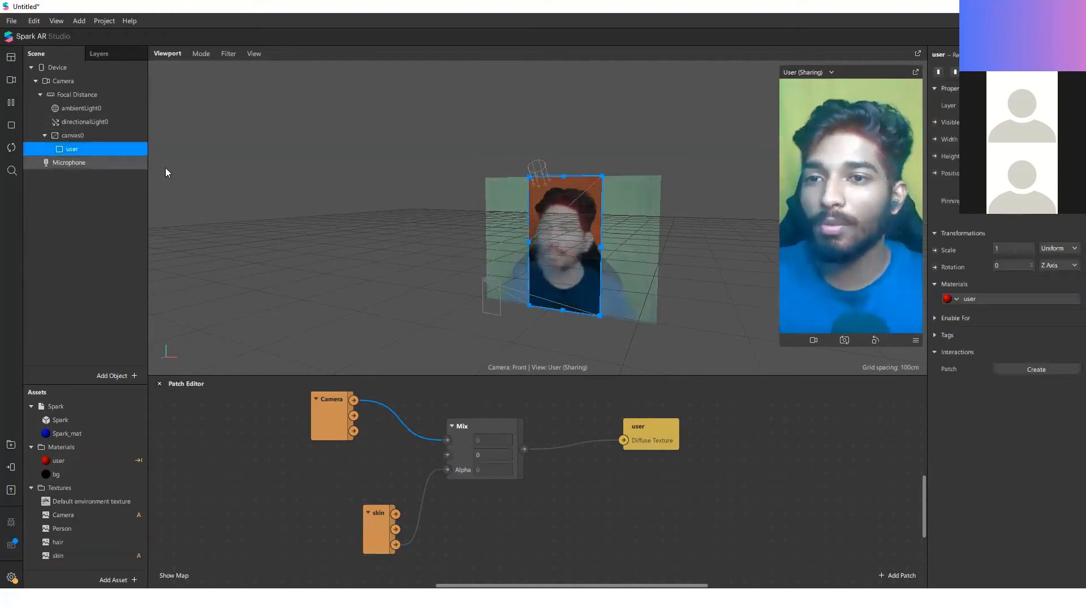
left_click_drag(588, 245, 683, 187)
left_click_drag(449, 457, 448, 451)
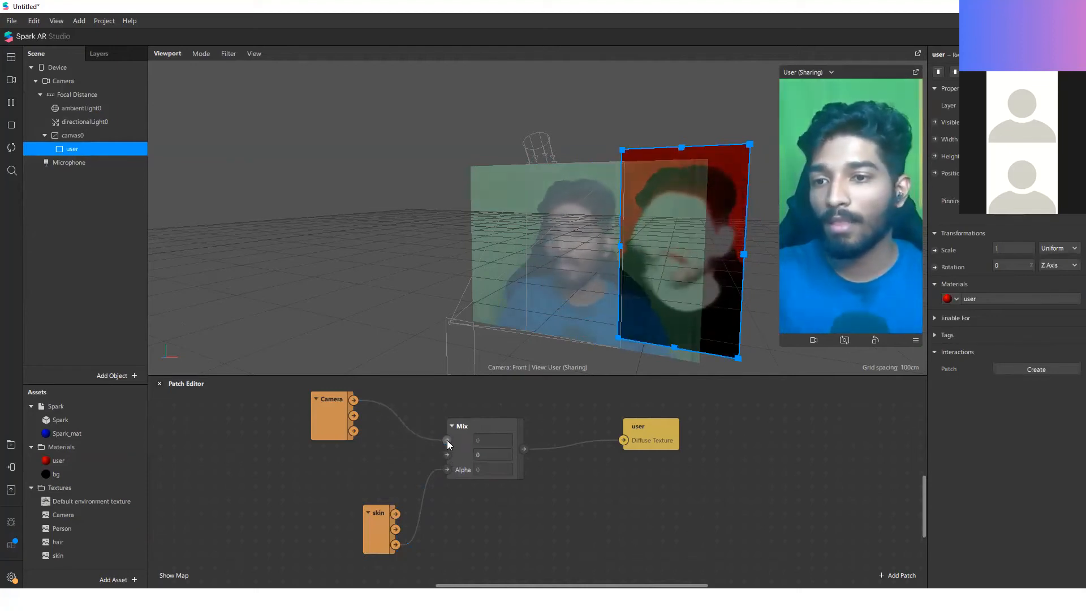
scroll(565, 495, "down", 3)
scroll(644, 537, "up", 2)
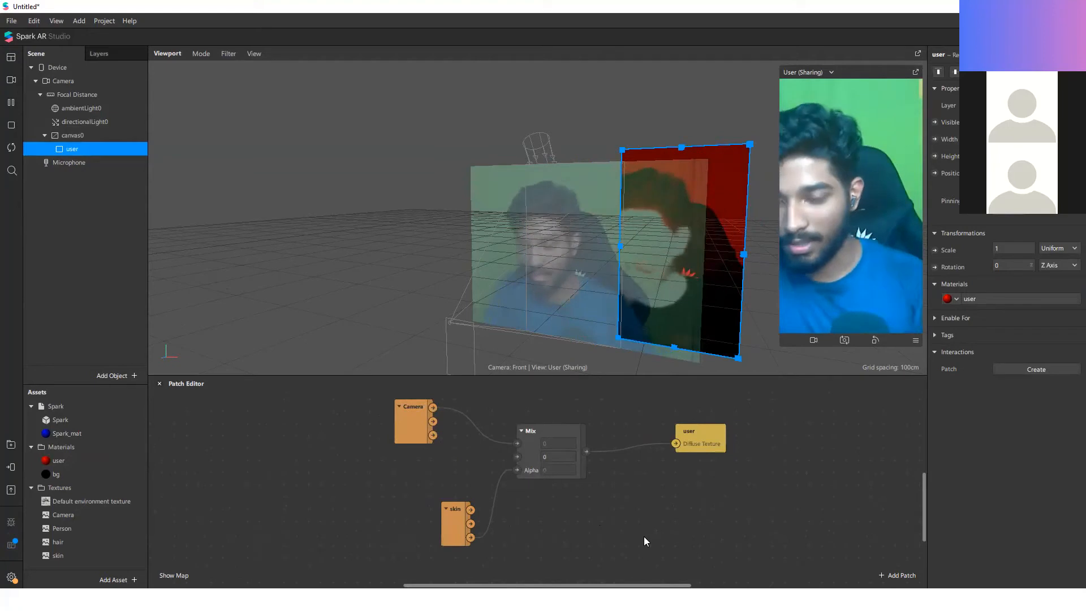
Step: Add a Person patch and a second Mix patch, placing the new Mix before the existing one
left_click_drag(97, 529, 352, 509)
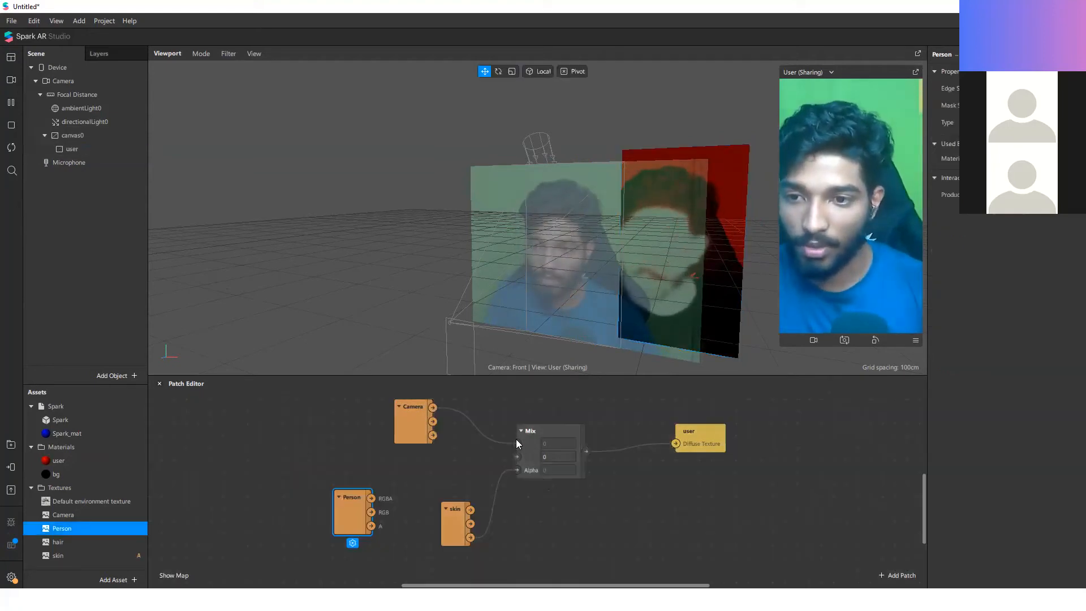
double_click(438, 457)
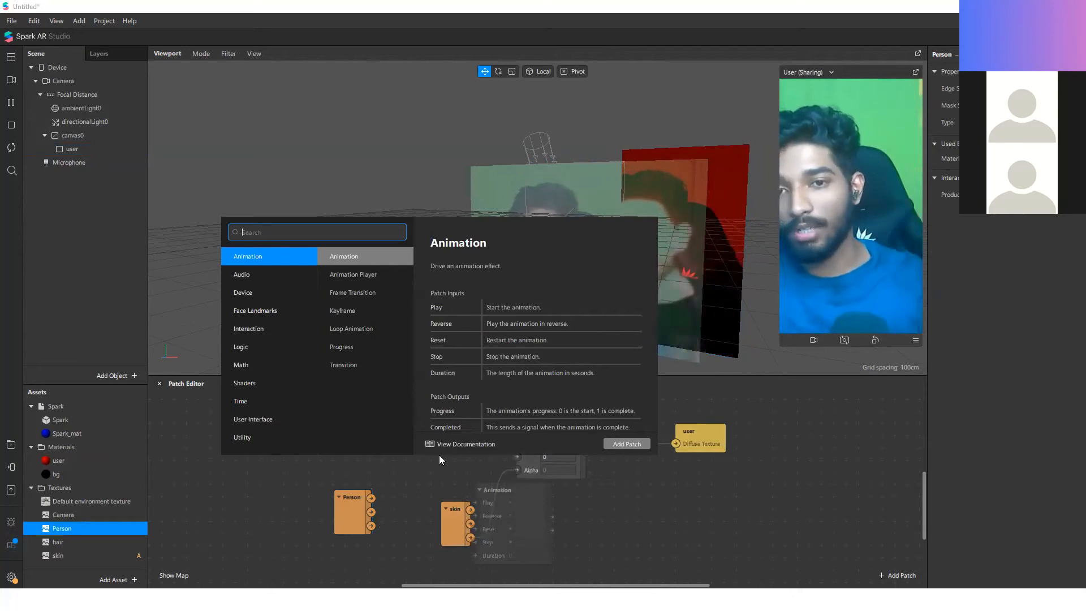
left_click(677, 515)
double_click(676, 514)
type("m")
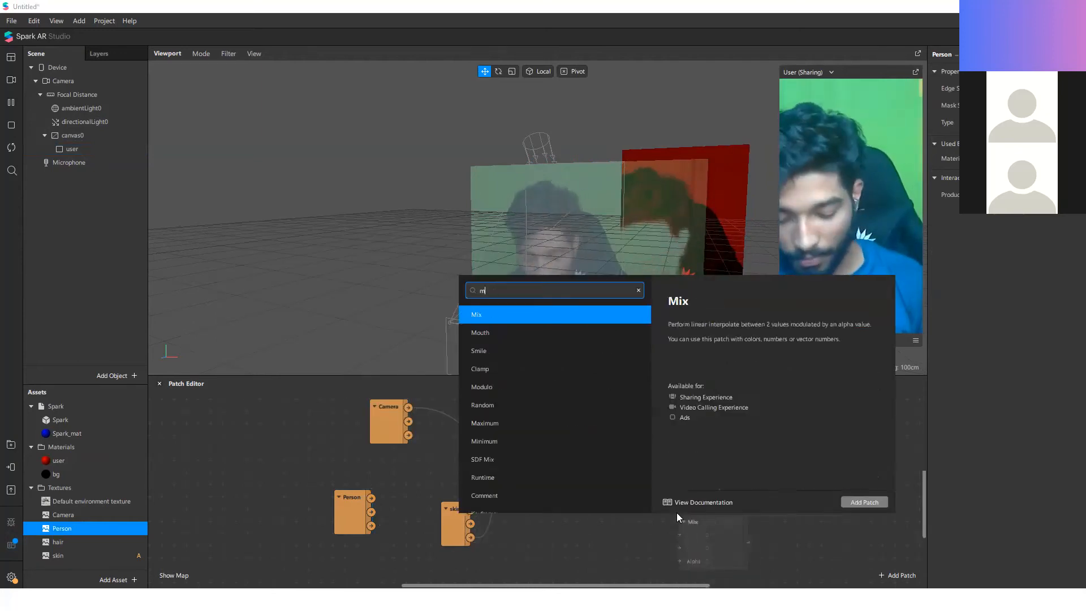
key("Return")
left_click_drag(693, 562, 471, 419)
Step: Spread out the patches, connect the Person patch's A output to the new Mix's Alpha, and feed that Mix's output into the user Diffuse Texture
left_click_drag(392, 434, 245, 410)
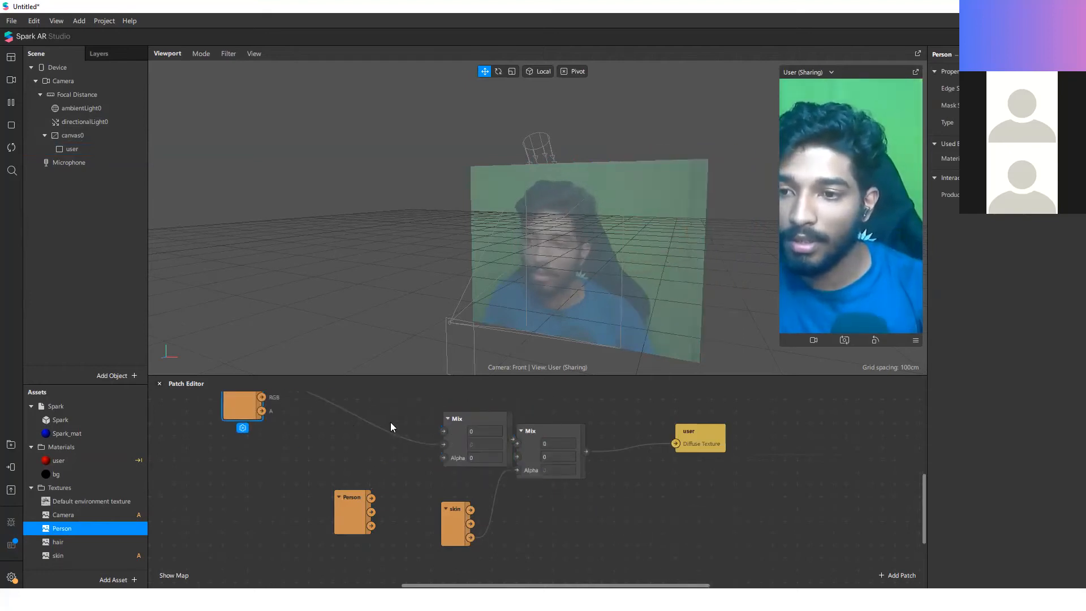
left_click_drag(446, 435, 421, 434)
left_click_drag(371, 525, 406, 446)
left_click_drag(344, 515, 293, 510)
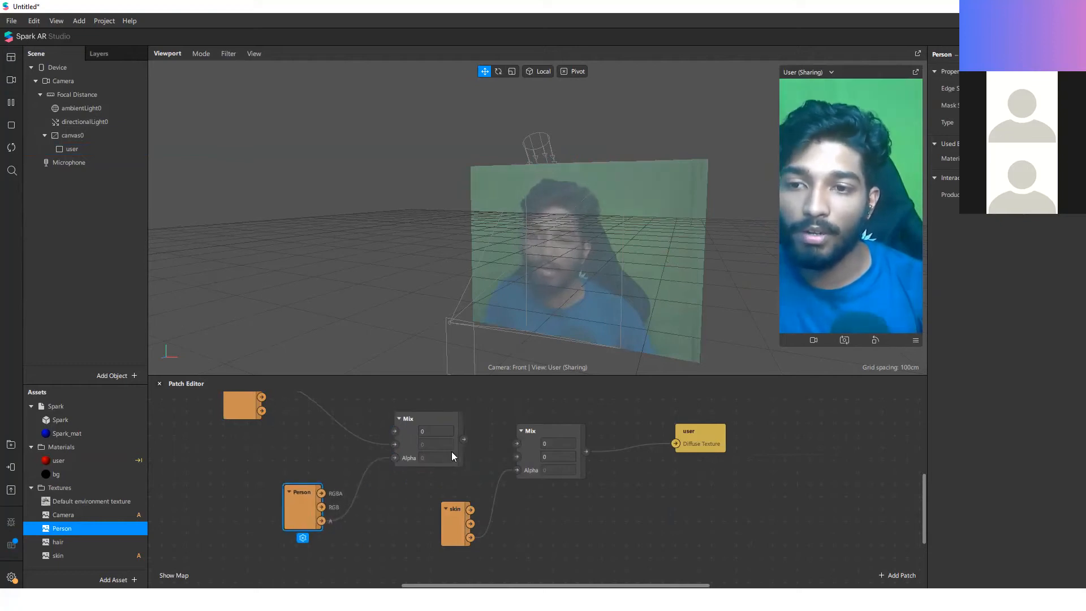
left_click_drag(675, 445, 676, 444)
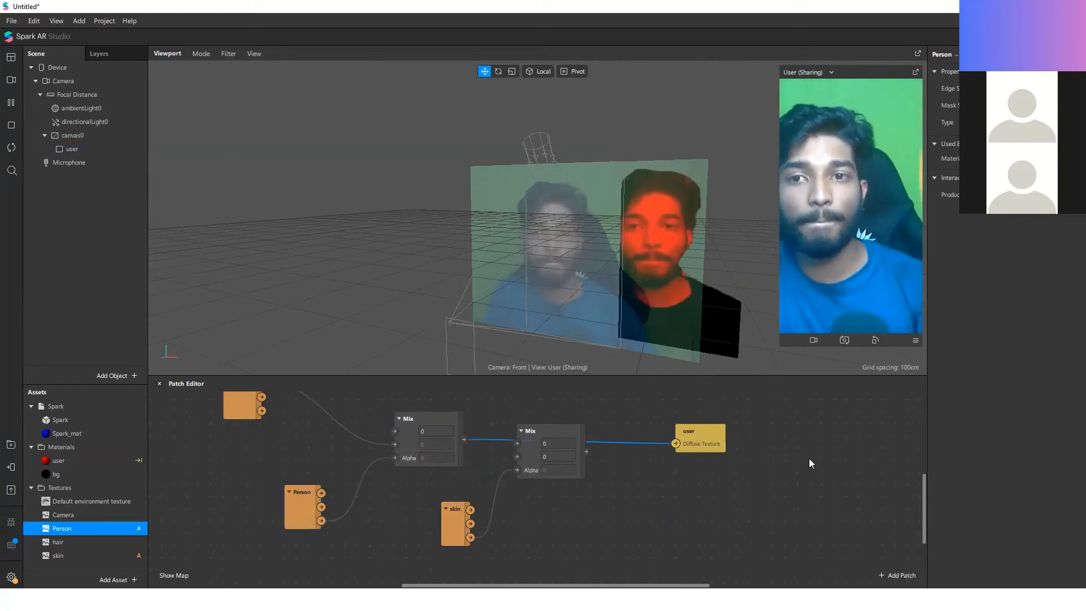
Step: Set the user material's blend mode to Alpha and its diffuse colour to white (#ffffff)
left_click(87, 148)
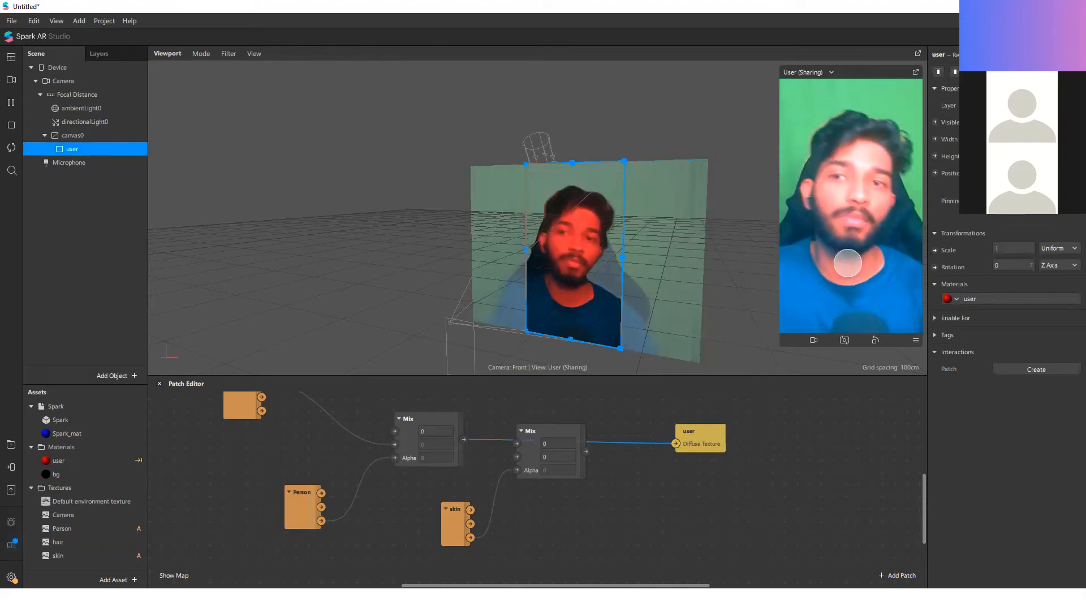
left_click(981, 300)
left_click(1028, 259)
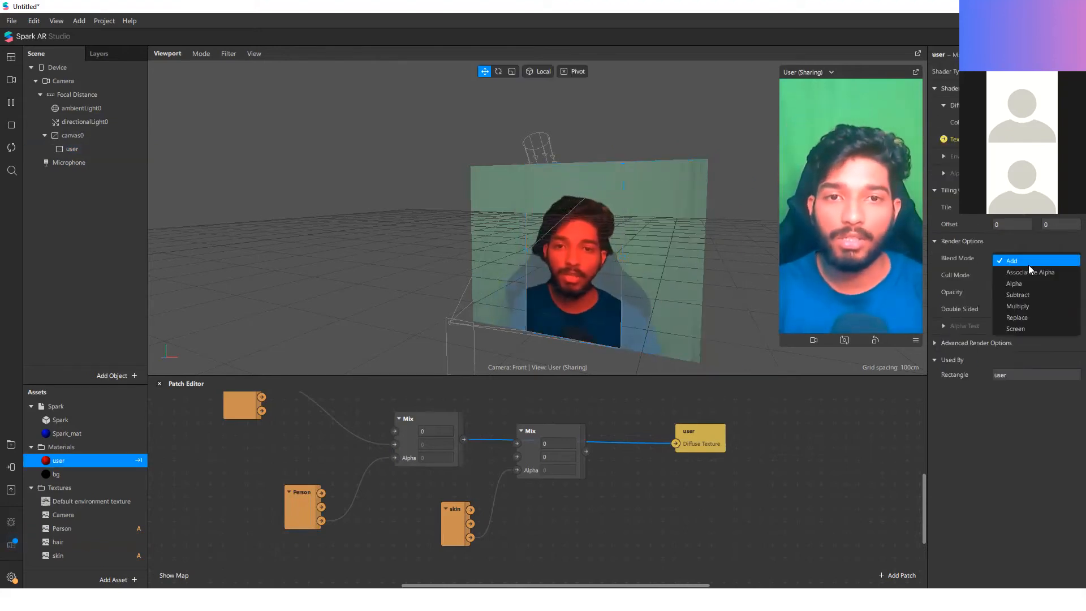
left_click(1030, 282)
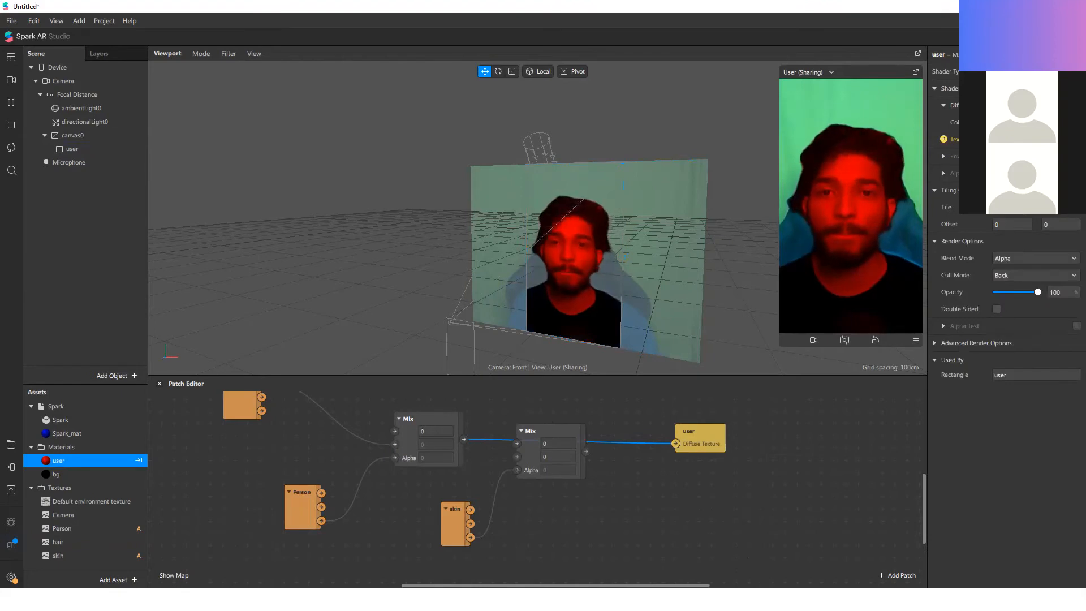
left_click(1035, 122)
left_click_drag(616, 242, 534, 311)
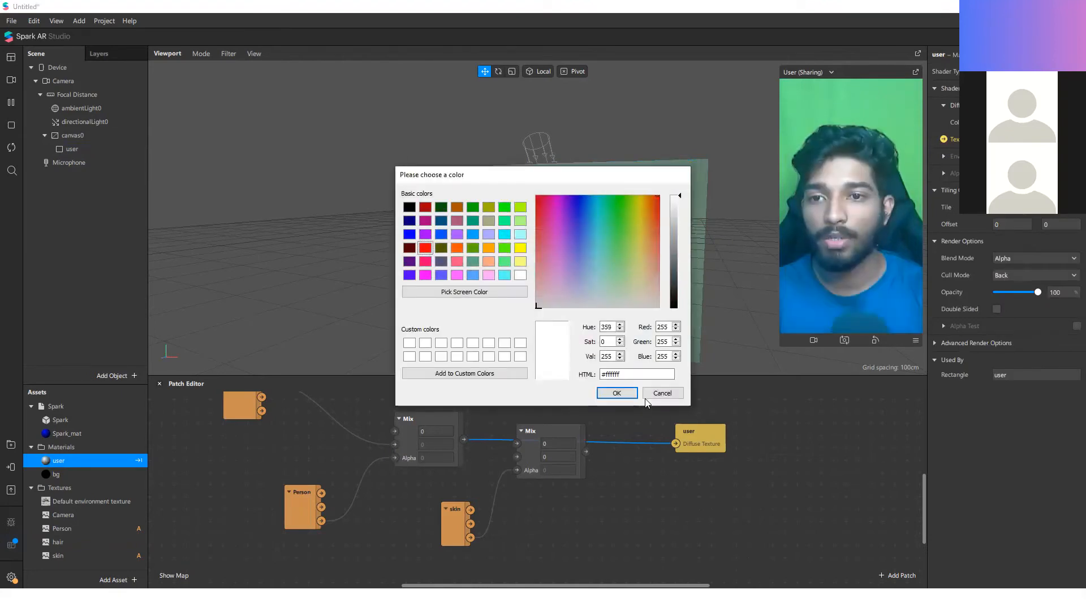
left_click(616, 394)
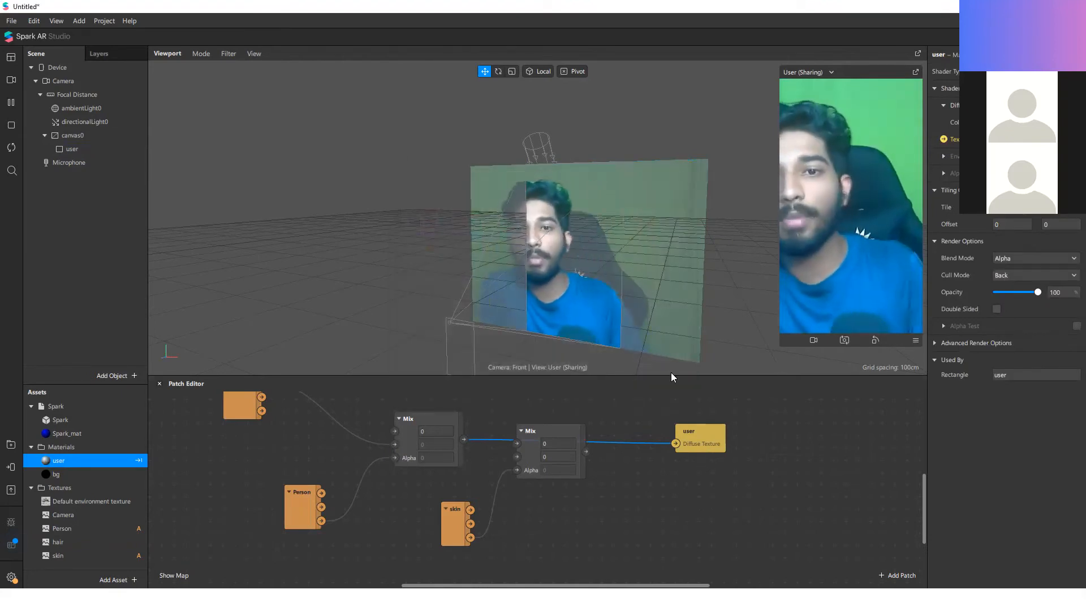
Step: Add a rectangle under canvas0, order it before the user rectangle and make it fill the canvas
right_click(123, 206)
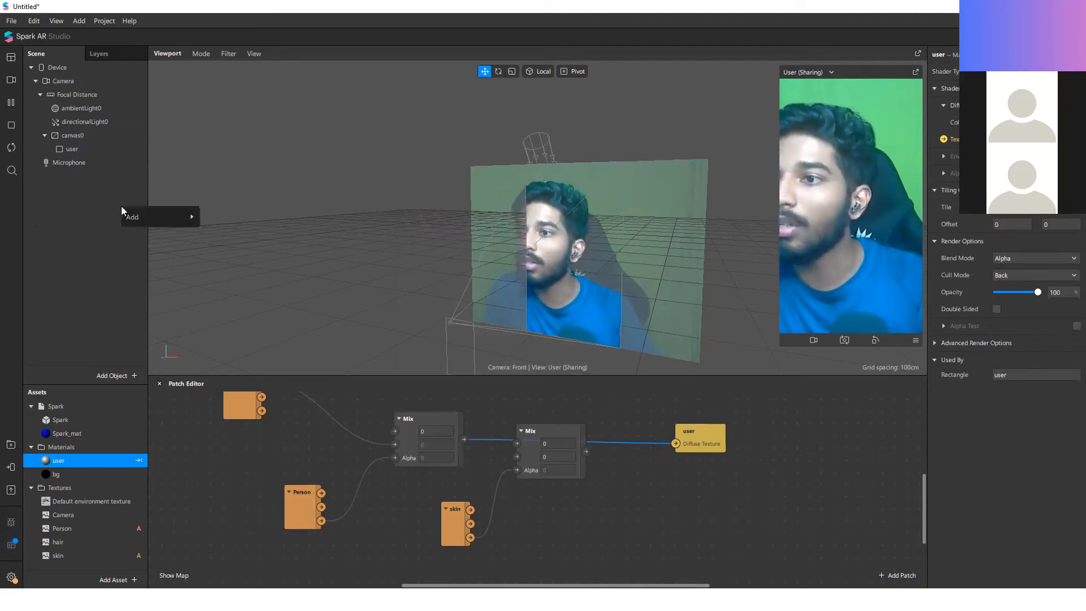
mouse_move(173, 218)
left_click(234, 398)
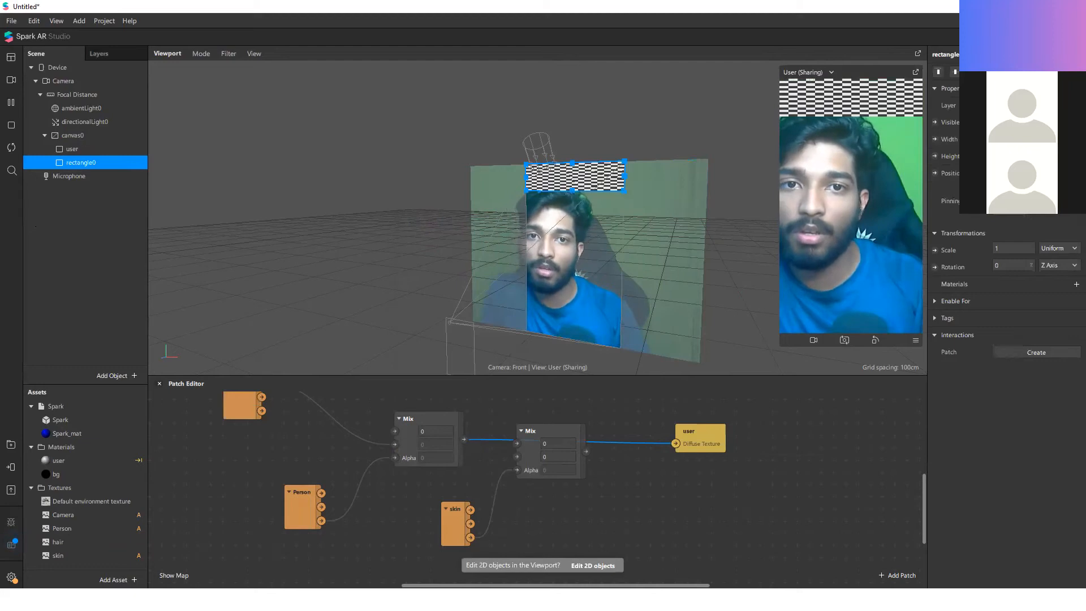
left_click_drag(127, 139, 75, 149)
Step: Rename the new rectangle bg and assign the existing bg material to it
double_click(75, 149)
type("bg")
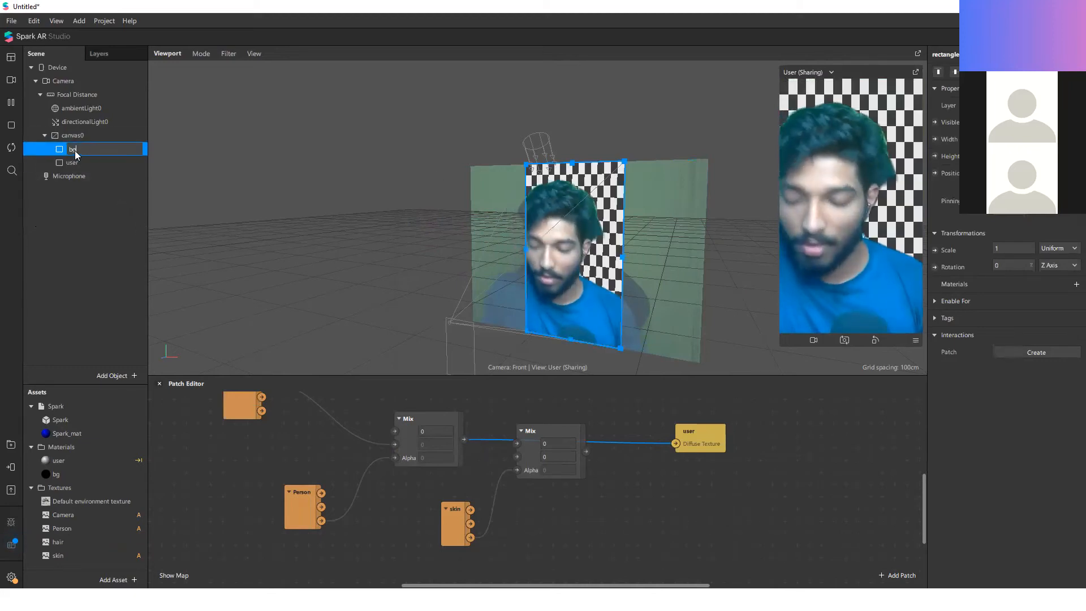
key("Return")
left_click(1077, 284)
left_click(1031, 318)
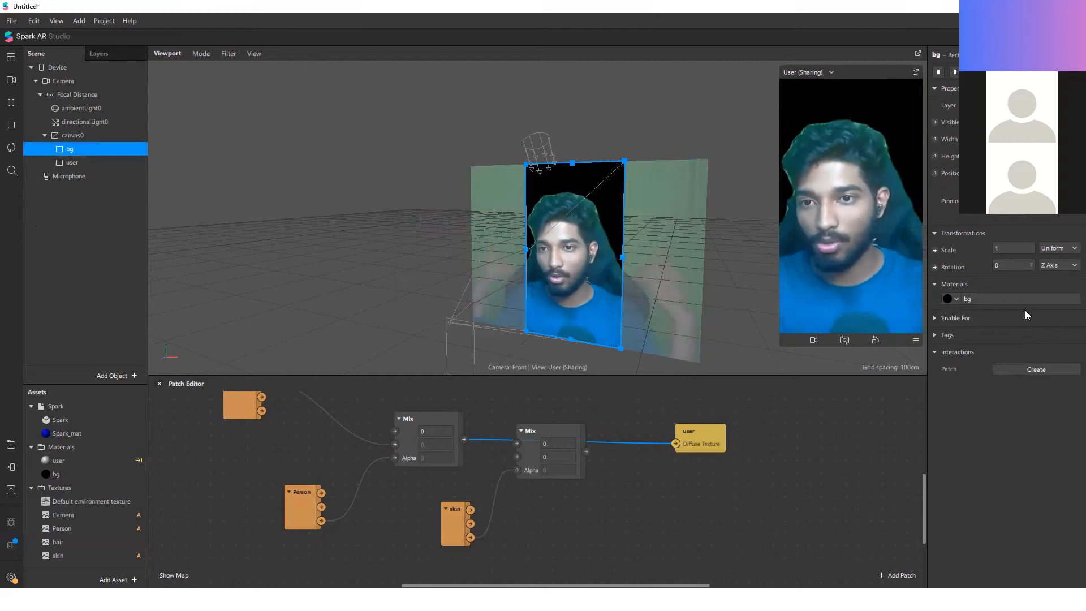
Step: Move the Mix patch fed by the skin patch below the connection between the other Mix and the user patch
left_click_drag(545, 456, 594, 481)
scroll(350, 449, "down", 3)
scroll(420, 457, "up", 4)
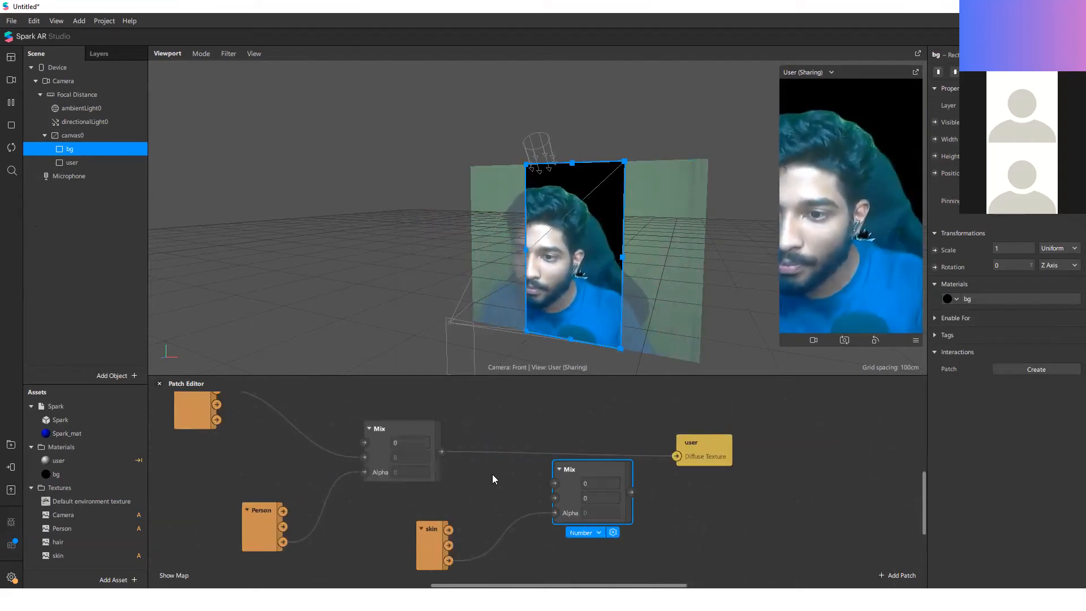
Step: Connect the Person Mix output to the skin Mix's first input and route the skin Mix output into the user patch's Diffuse Texture
left_click_drag(673, 453, 553, 498)
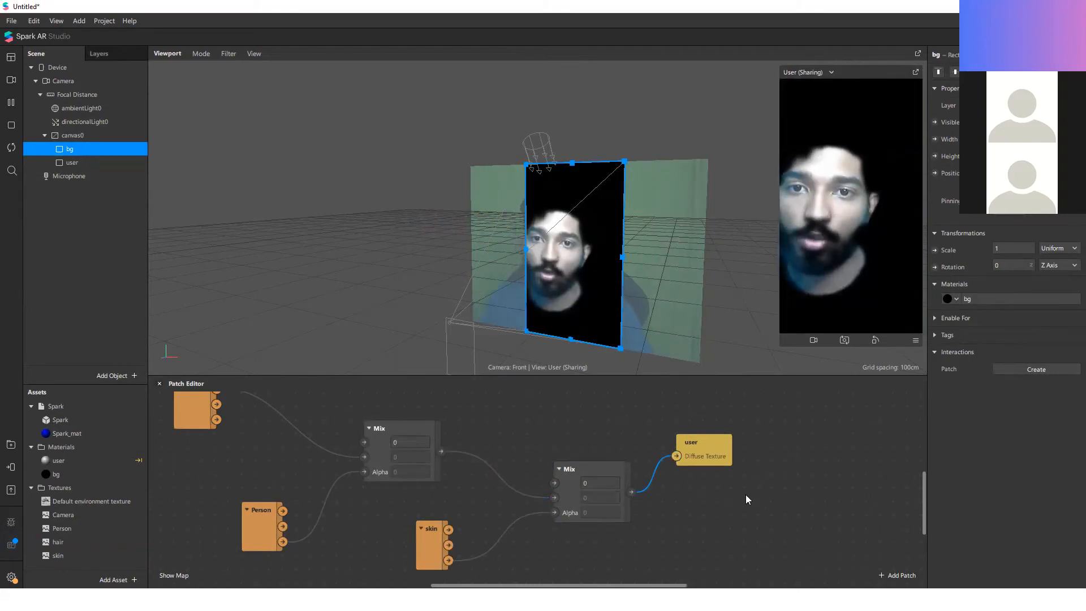
left_click_drag(554, 497, 556, 482)
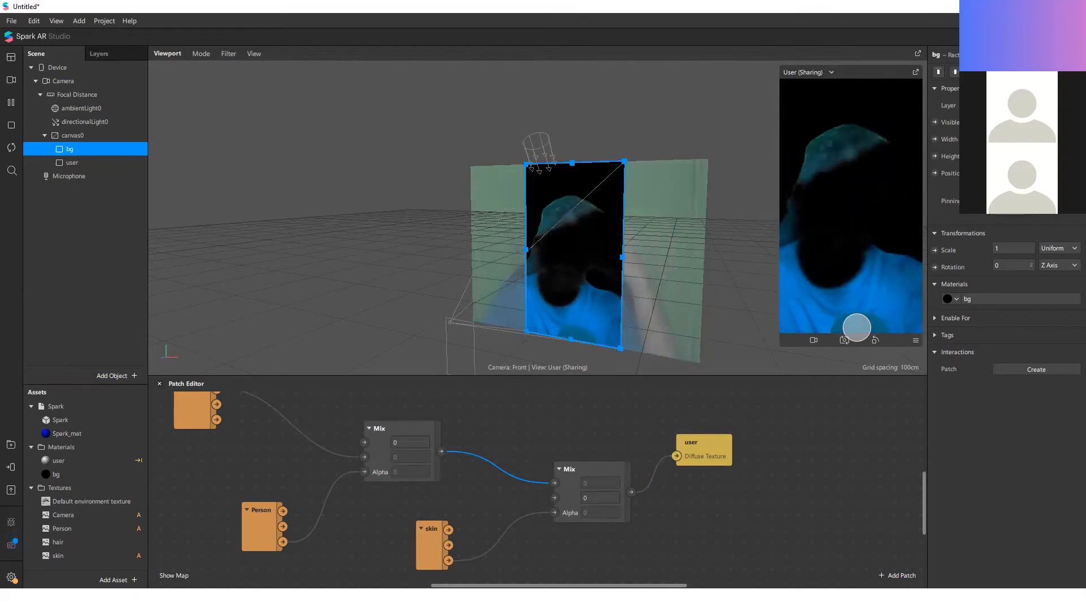
Step: Add another Mix patch and a patch from the hair texture, and connect the hair patch's alpha output to the new Mix's Alpha
scroll(683, 422, "down", 1)
scroll(679, 513, "down", 1)
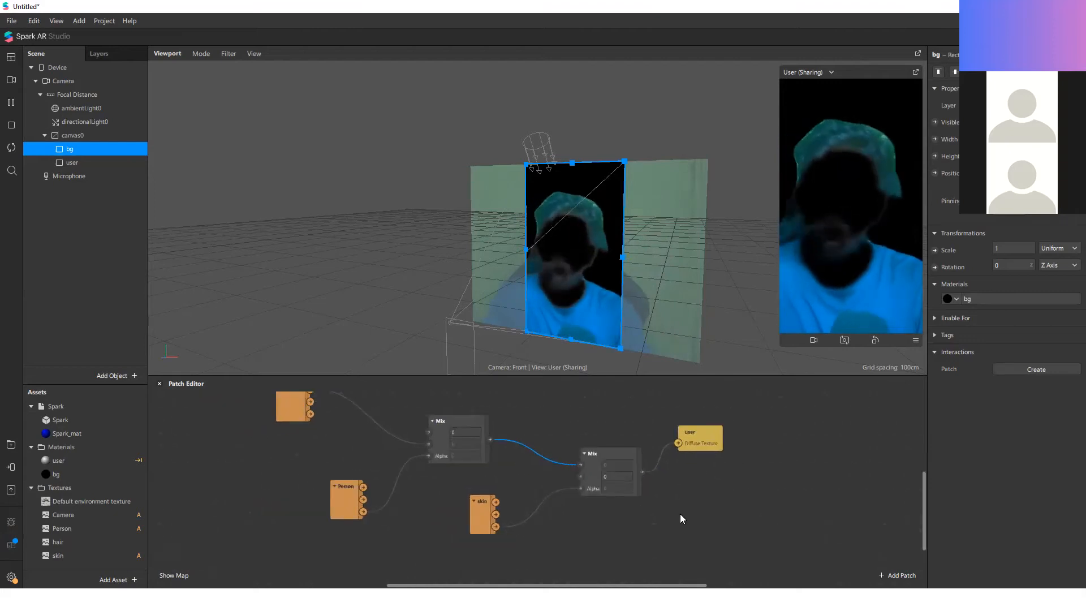
double_click(687, 518)
type("mi")
key("Return")
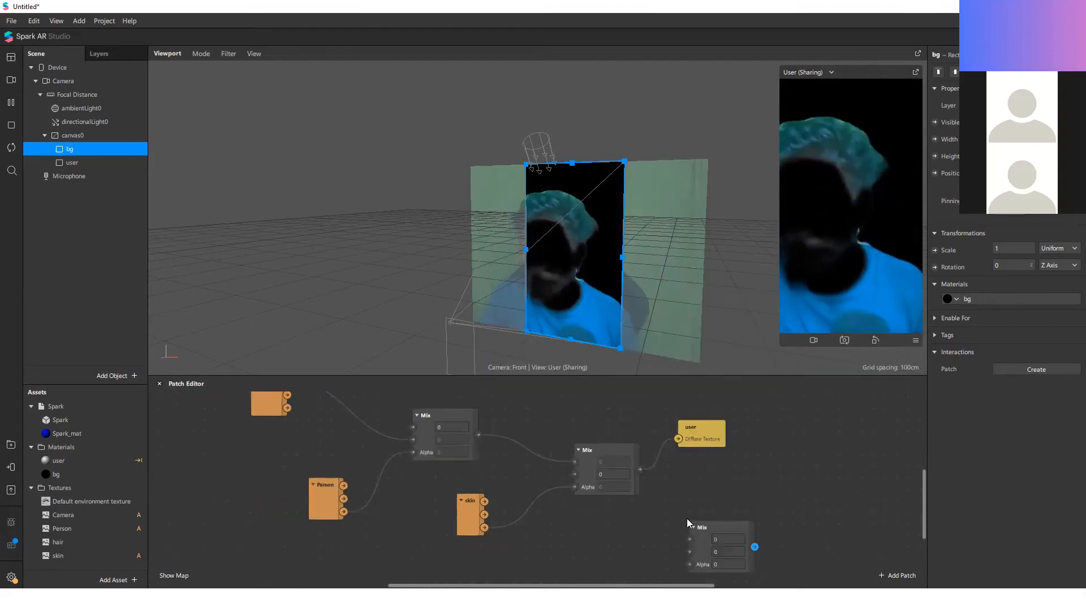
left_click_drag(82, 543, 473, 539)
left_click_drag(586, 557, 451, 544)
mouse_move(613, 569)
left_mouse_down()
mouse_move(685, 565)
mouse_move(713, 510)
left_mouse_up()
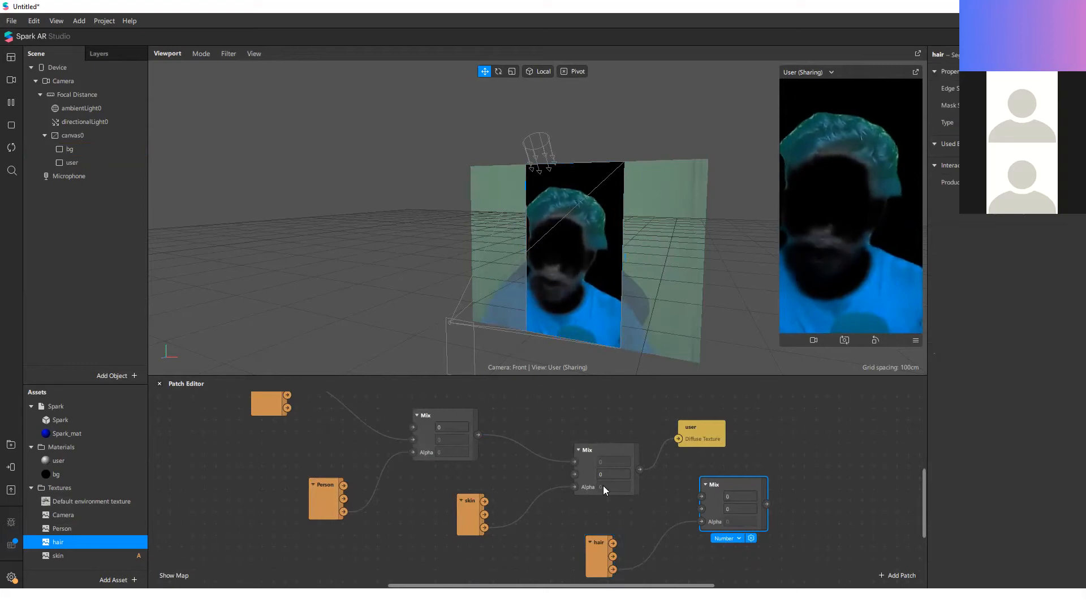
Step: Insert the hair Mix between the Person Mix and the skin Mix through their first inputs, shifting the skin, skin Mix and user patches to make room
left_click_drag(575, 461, 702, 497)
left_click_drag(624, 501, 625, 511)
left_click_drag(731, 415, 463, 521)
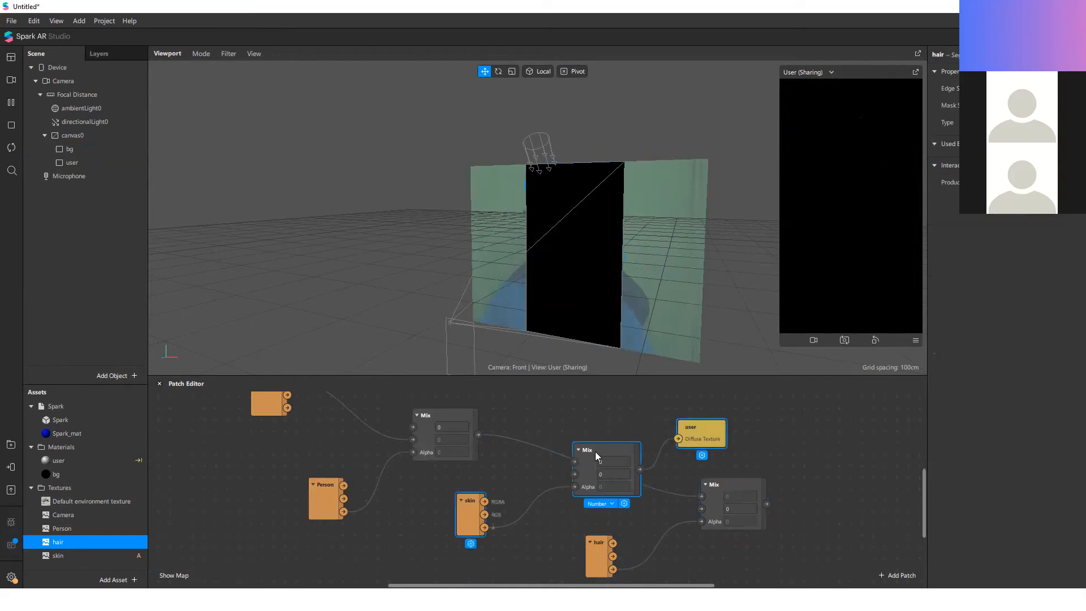
left_click_drag(595, 451, 850, 510)
left_click_drag(767, 505, 827, 532)
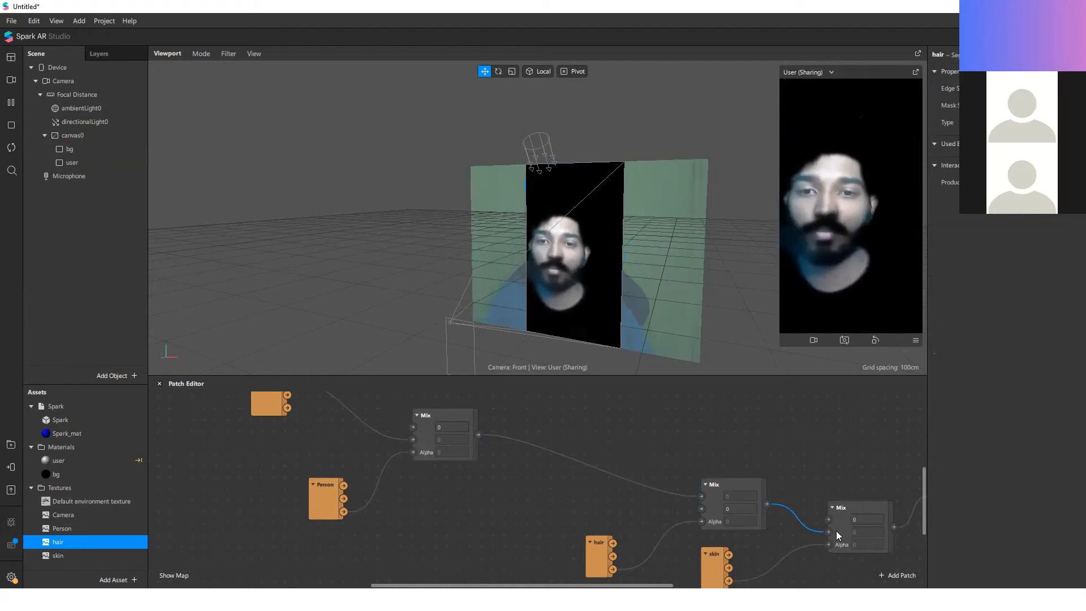
Step: Rearrange the hair, skin, their two Mix patches and the user patch into an evenly spaced, readable chain
scroll(448, 433, "down", 3)
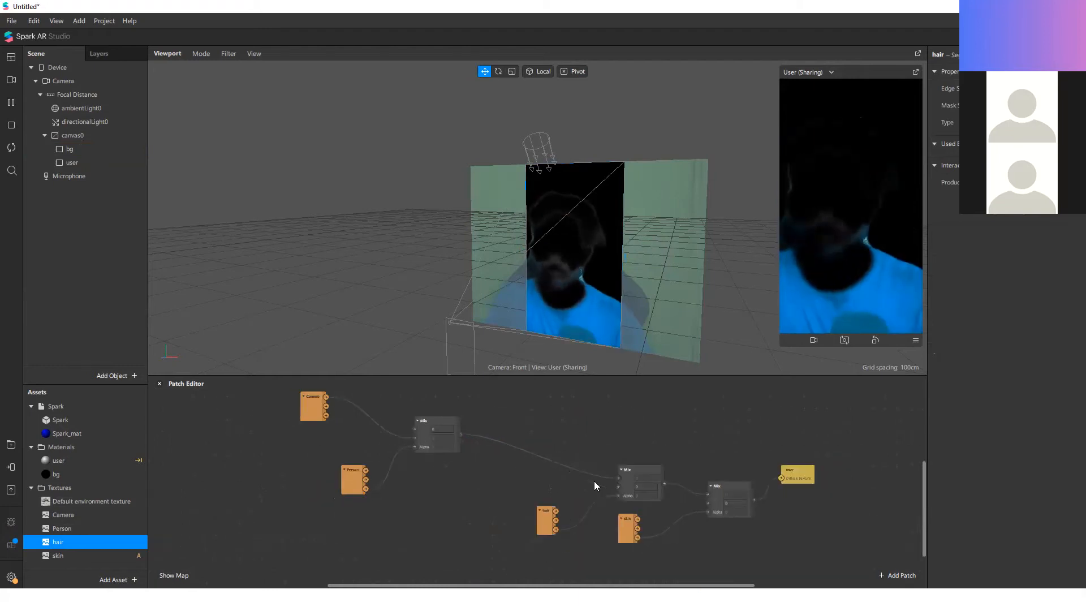
scroll(595, 483, "up", 2)
left_click_drag(659, 437, 570, 466)
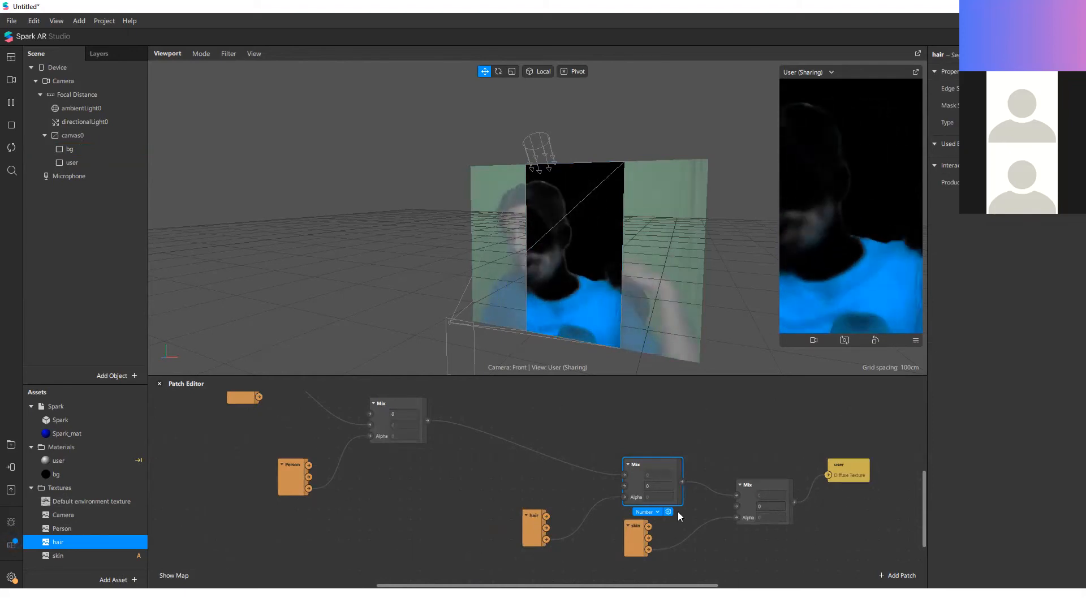
left_click(660, 432)
left_click_drag(665, 429, 532, 523)
left_click_drag(663, 427, 510, 514)
left_click_drag(703, 430, 546, 495)
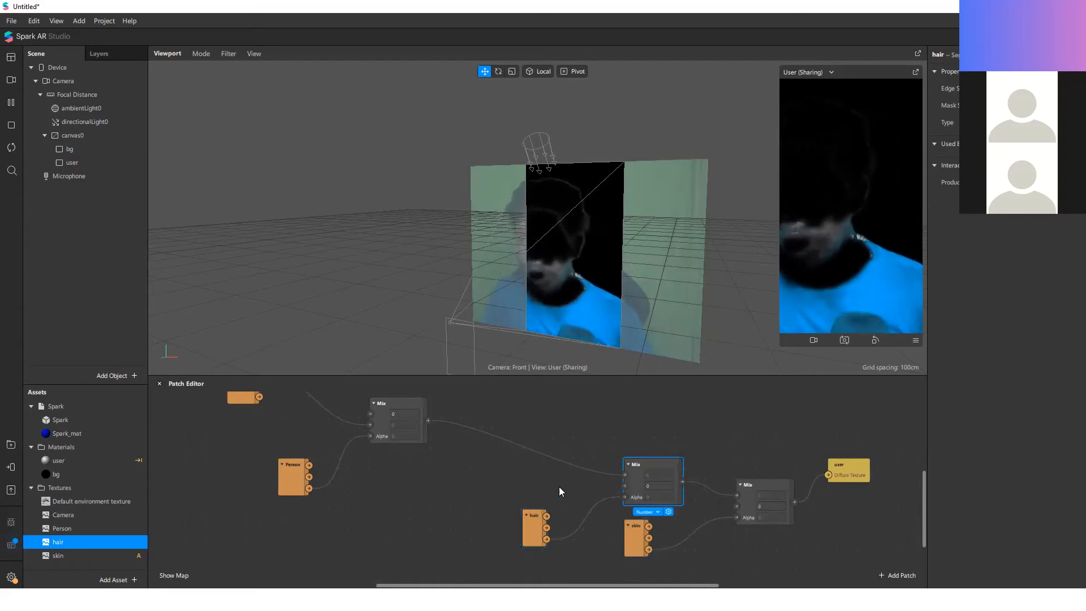
left_click_drag(702, 403, 450, 479)
left_click_drag(845, 475, 905, 475)
left_click_drag(761, 484, 700, 492)
left_click(630, 543)
left_click_drag(629, 541, 558, 561)
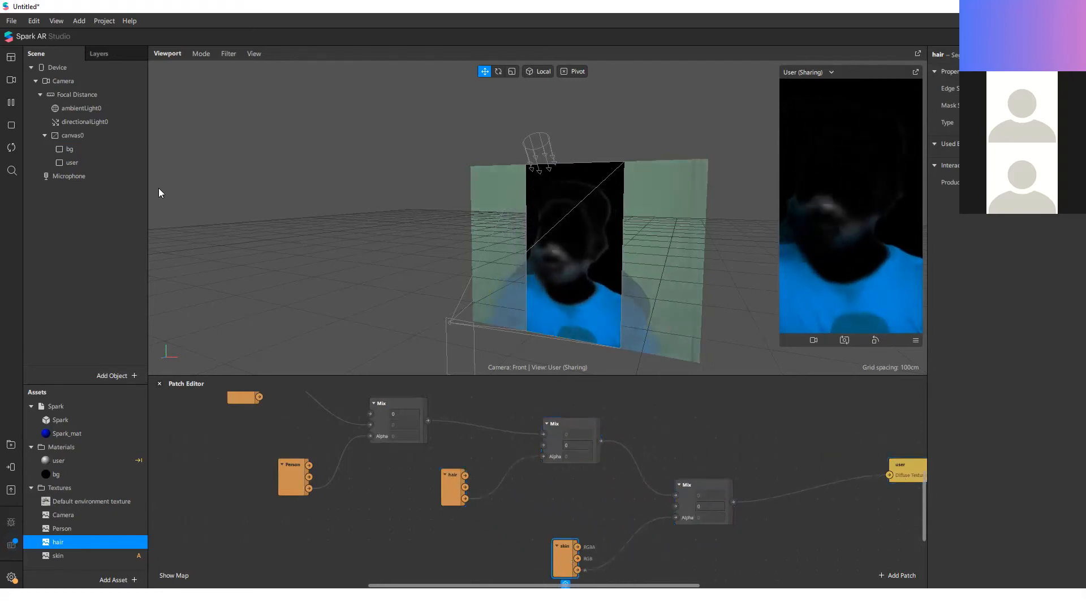
Step: Assign the camera texture to the bg material and set its diffuse colour to white
left_click(105, 147)
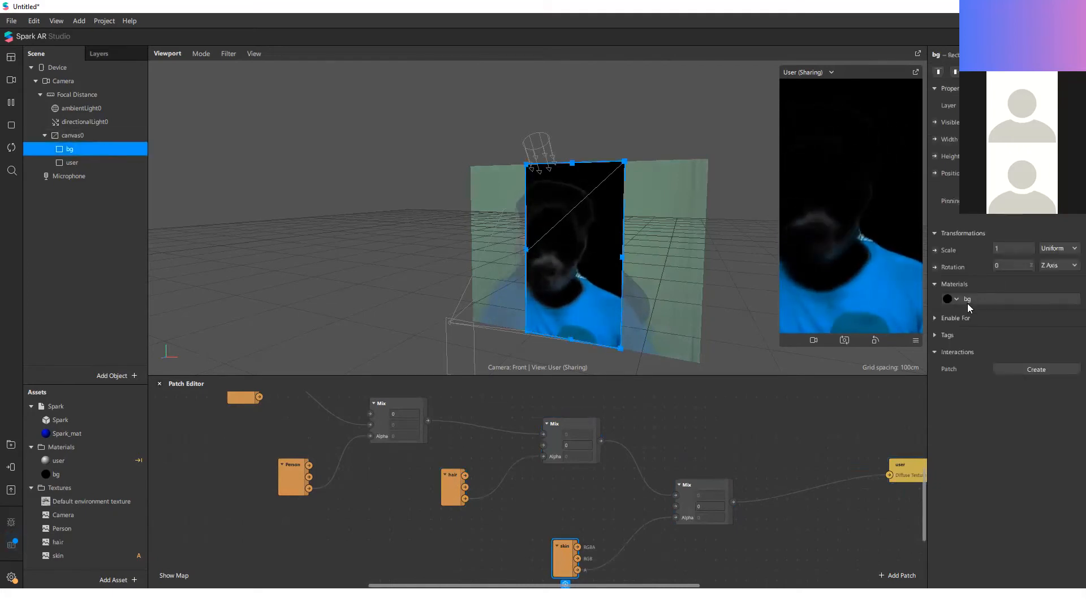
left_click(952, 302)
left_click(1004, 291)
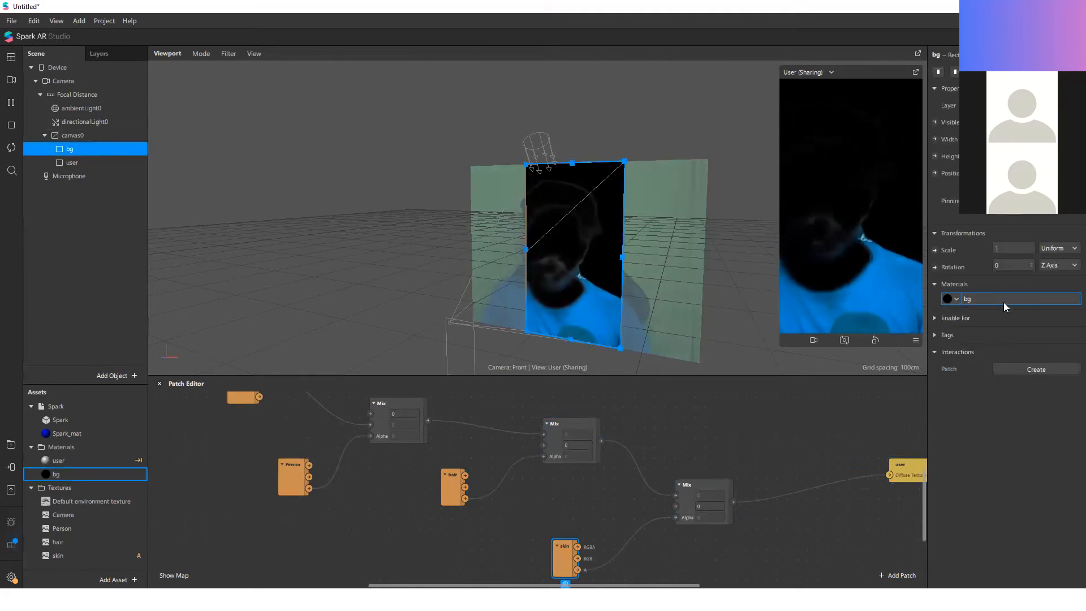
left_click(1003, 302)
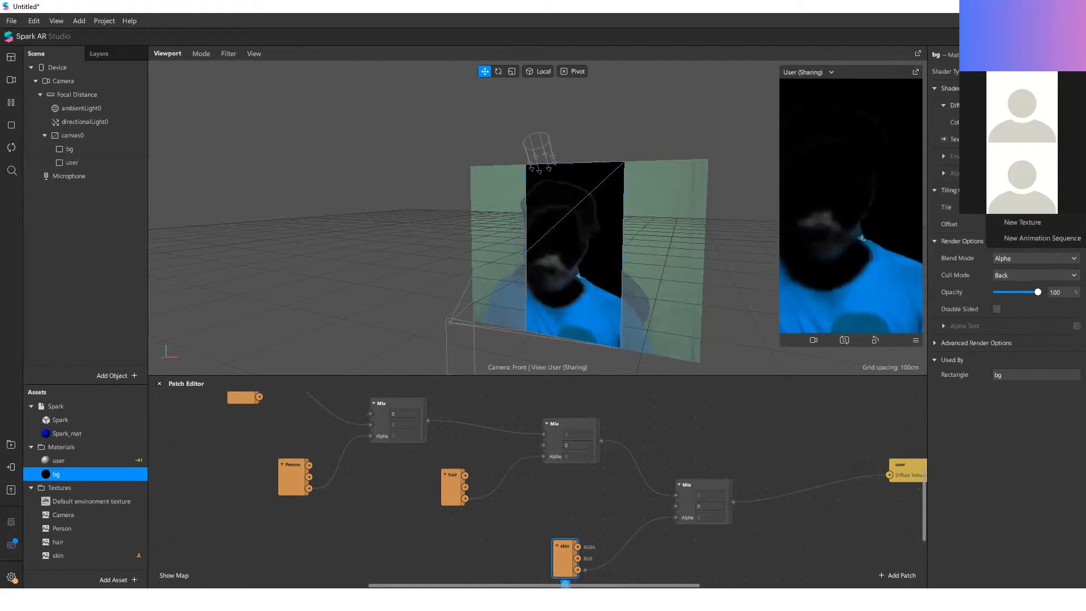
left_click(1012, 122)
left_click_drag(677, 305, 675, 194)
left_click(617, 393)
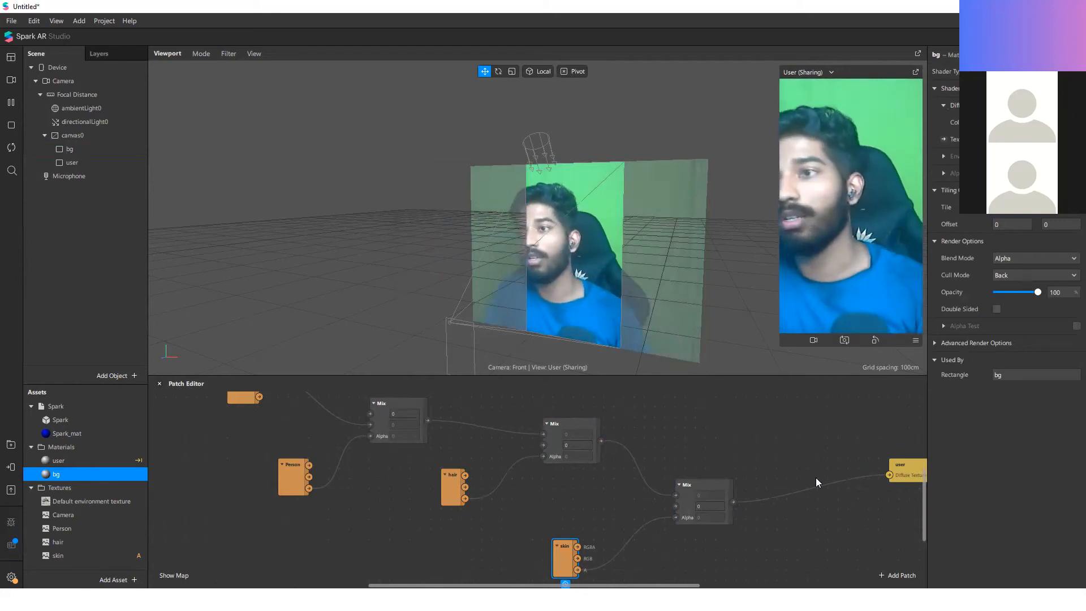
Step: Move the user rectangle aside in the viewport to inspect it separately from the background, and undo the move
left_click(113, 162)
left_click_drag(565, 255, 659, 228)
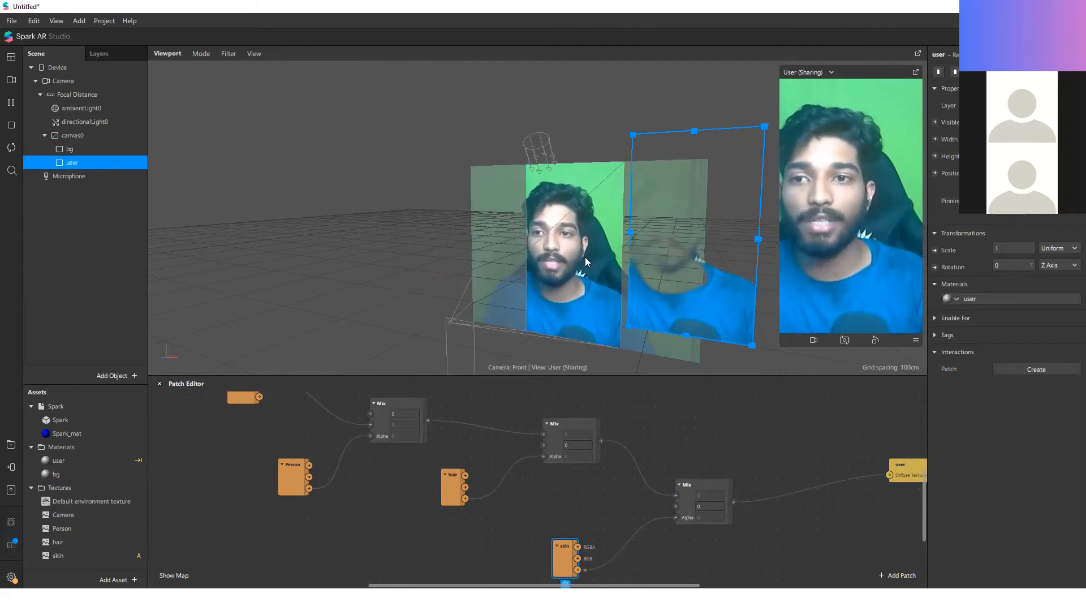
key("ctrl+z")
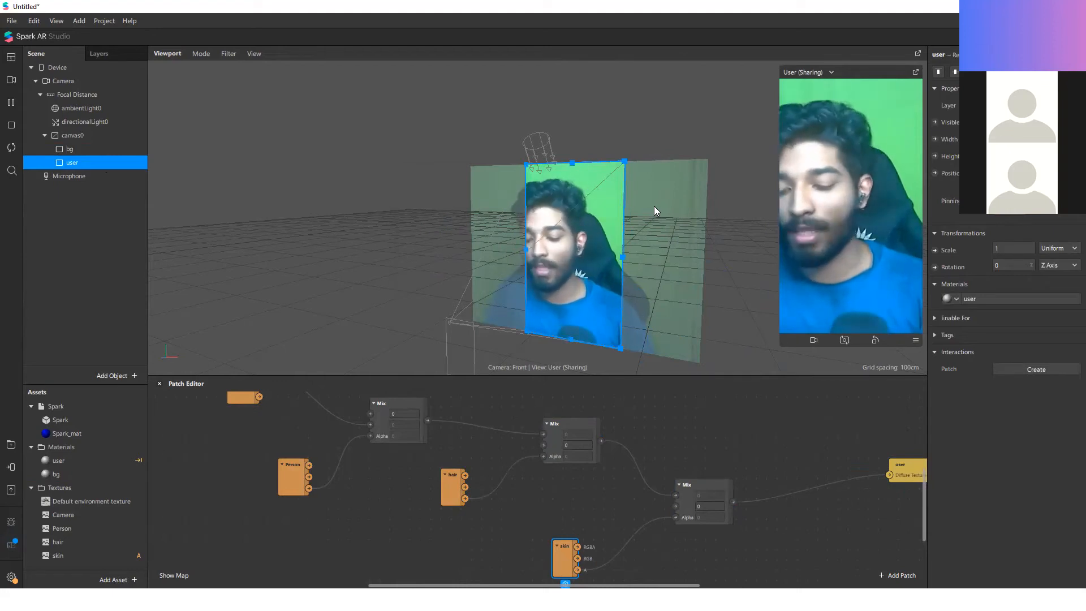
Step: Rename the bg rectangle to camera and reselect the user rectangle
double_click(97, 150)
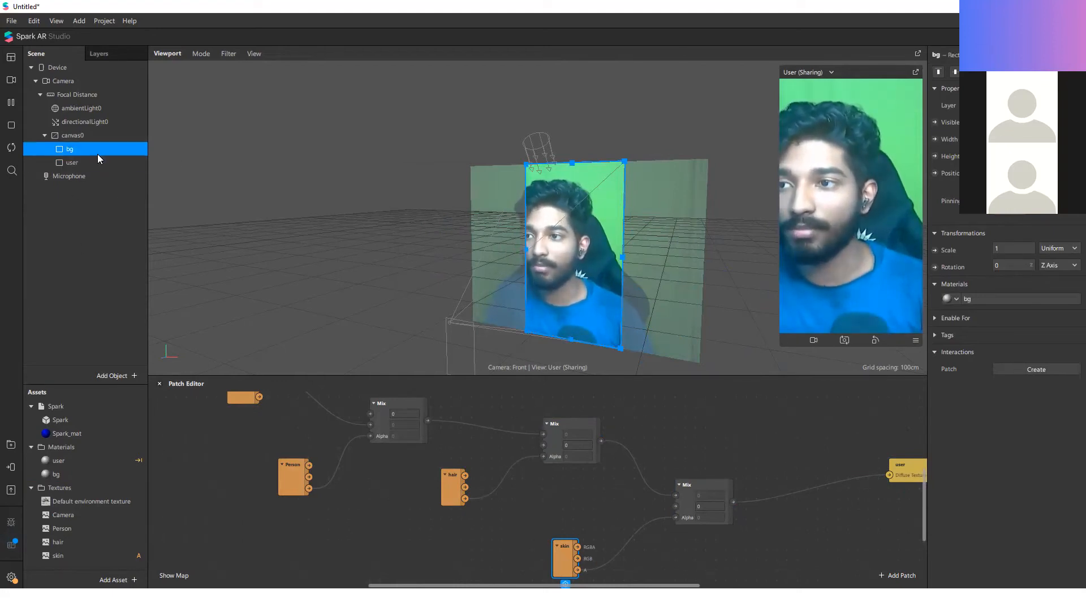
type("camera")
key("Return")
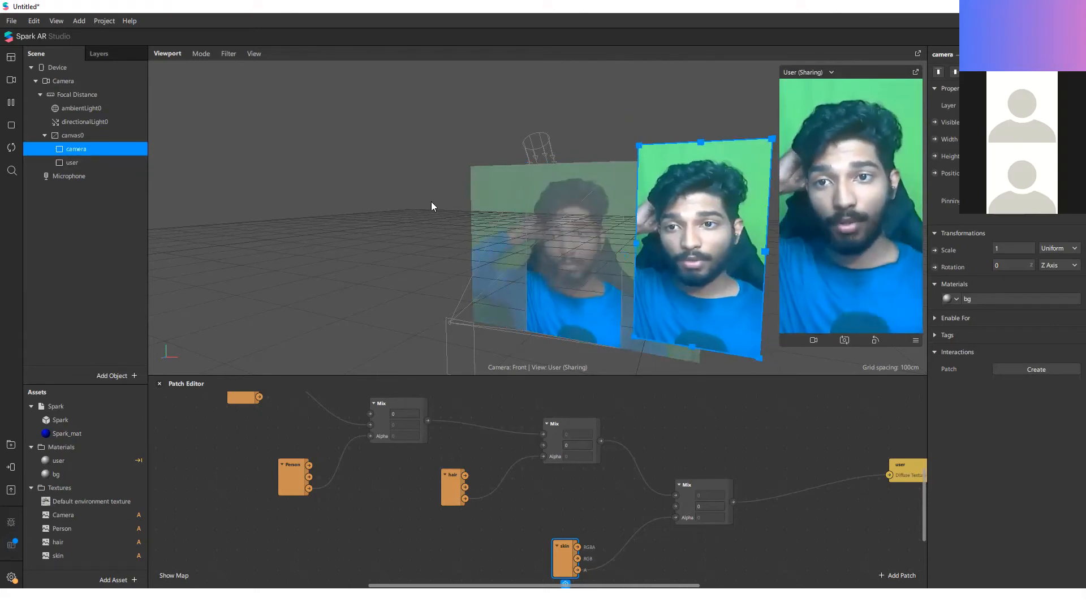
left_click(88, 163)
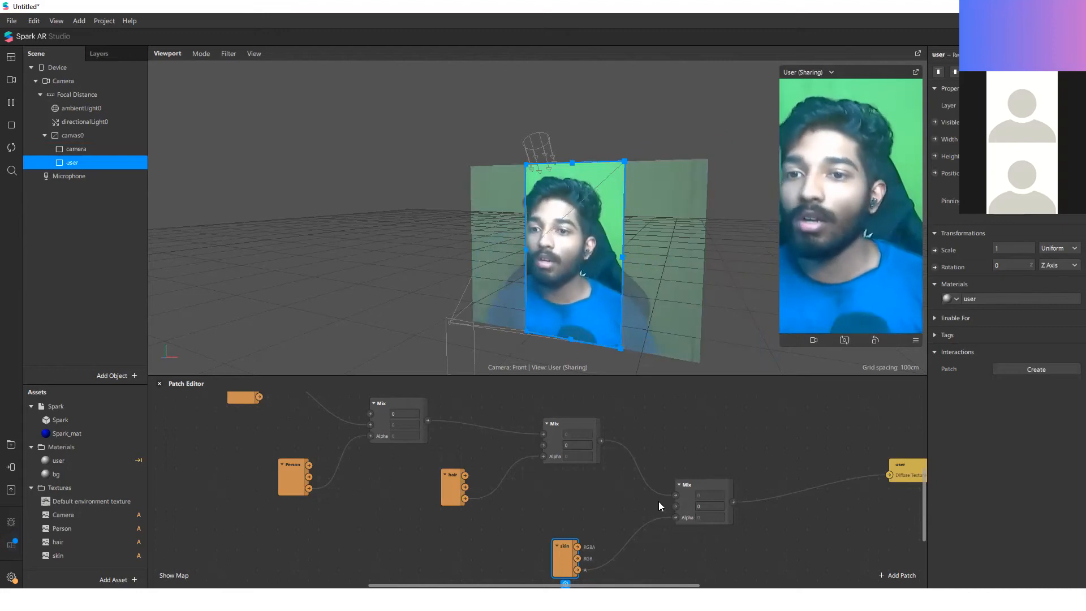
Step: Search the AR Library for "adjust", download the Adjust Colors patch asset and close the library
scroll(605, 518, "down", 3)
left_click(11, 444)
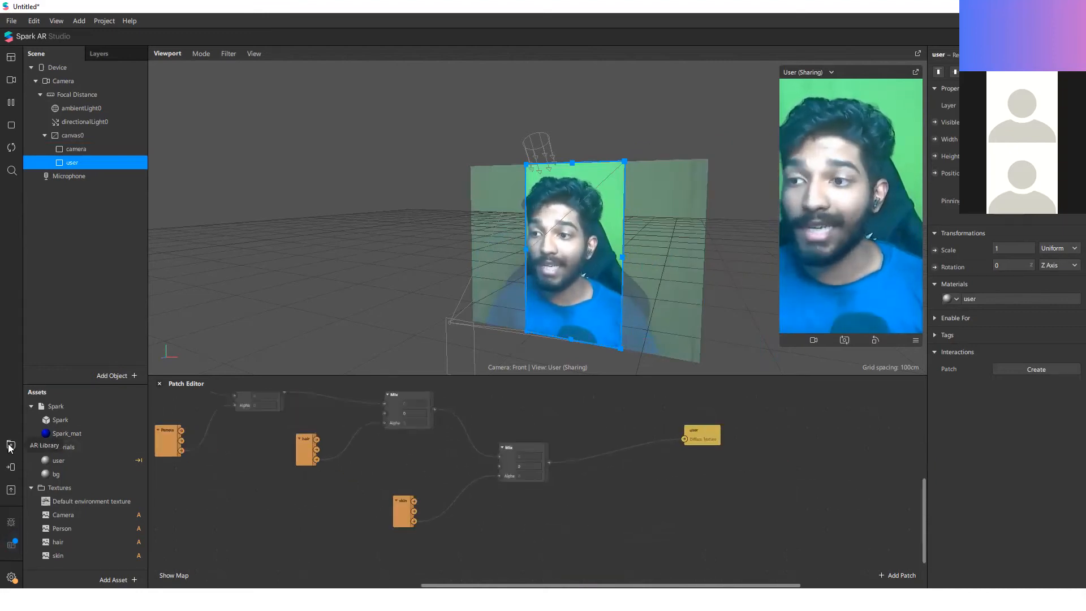
type("adjust")
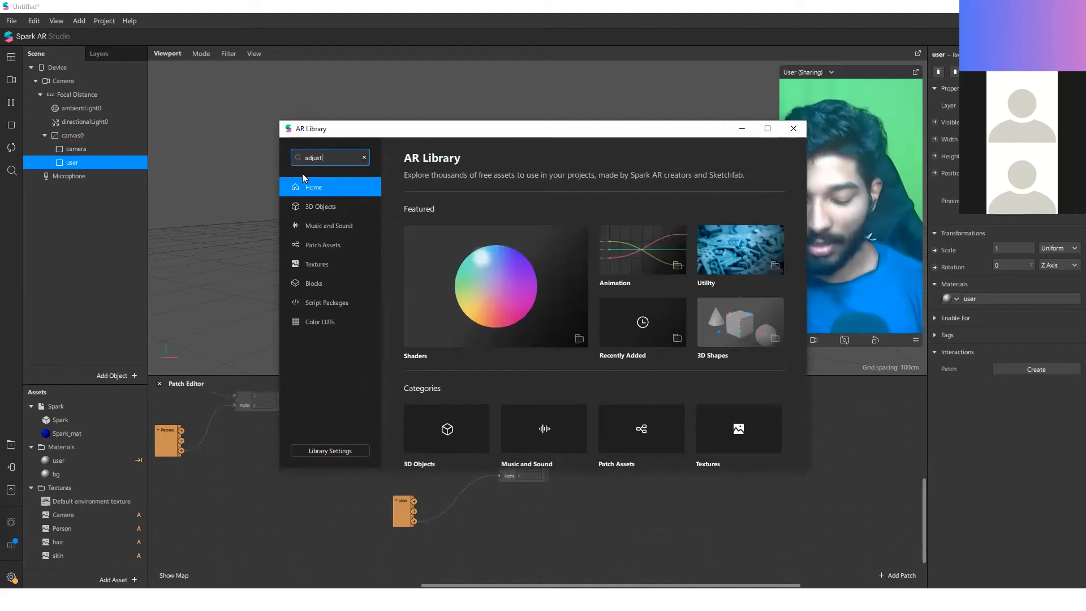
key("Return")
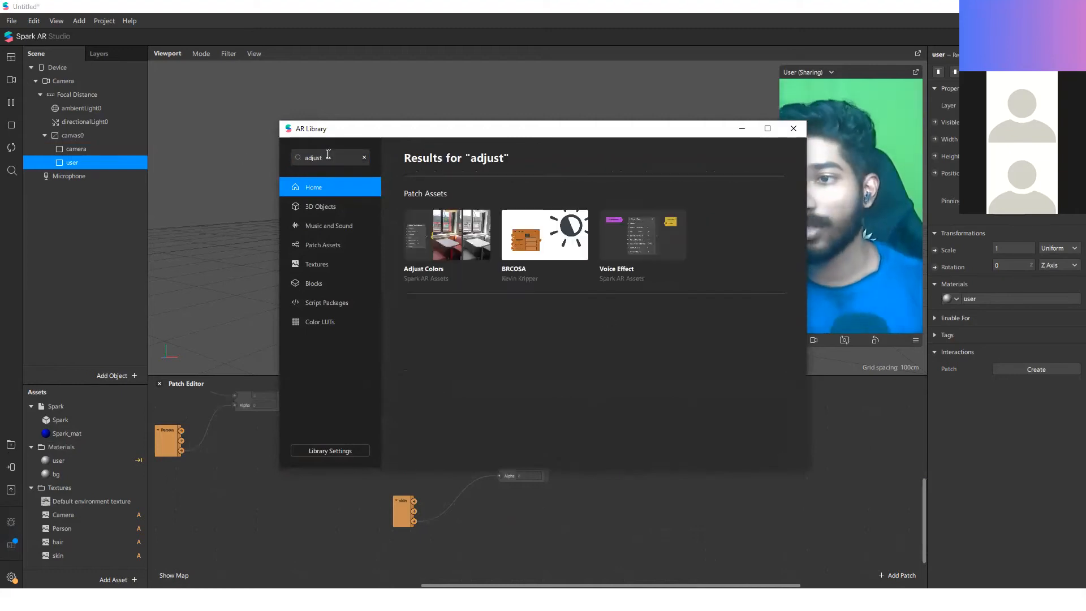
left_click(442, 379)
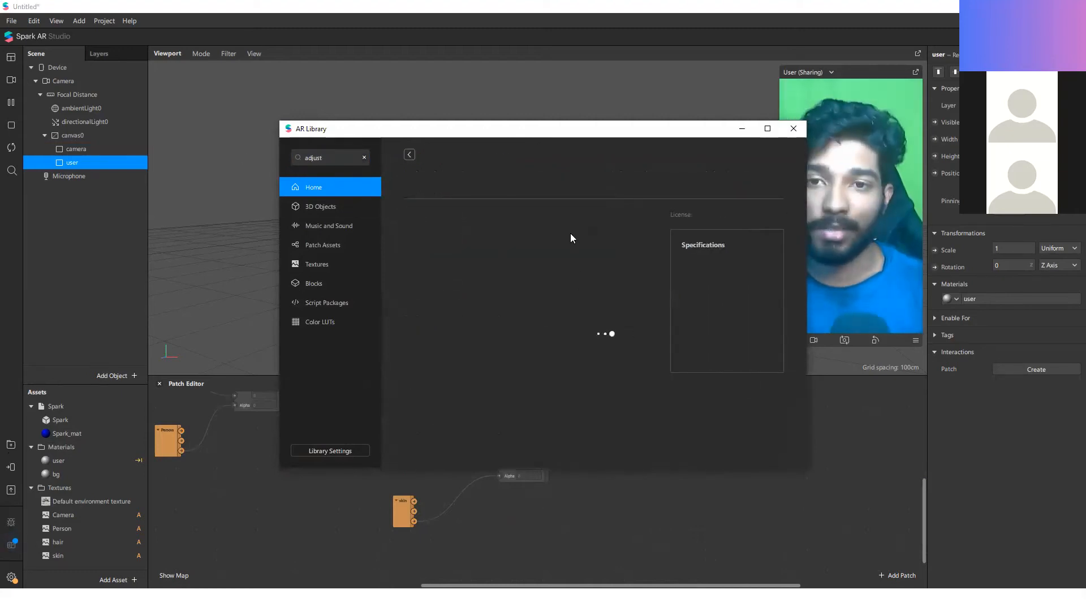
left_click(745, 181)
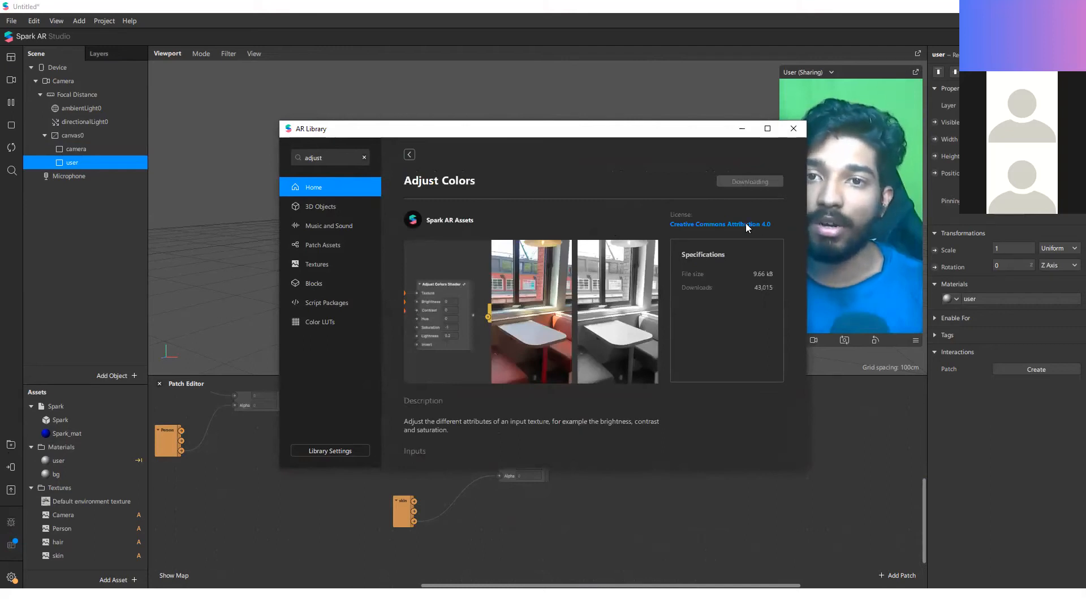
left_click(791, 129)
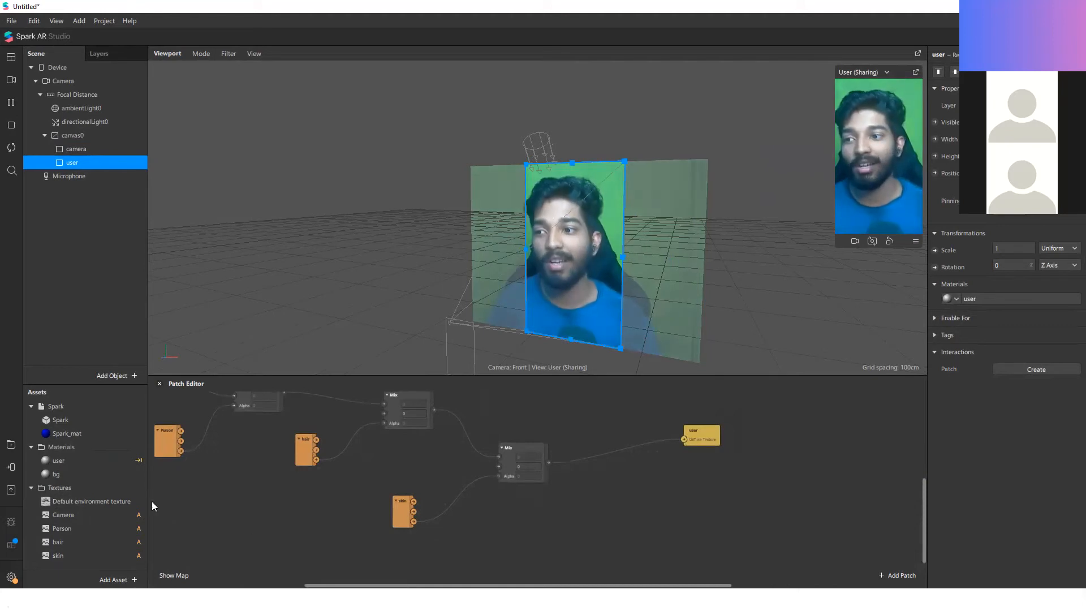
Step: Reopen the AR Library, search for "adjust" again and import the Adjust Colors patch asset into the project
left_click(10, 444)
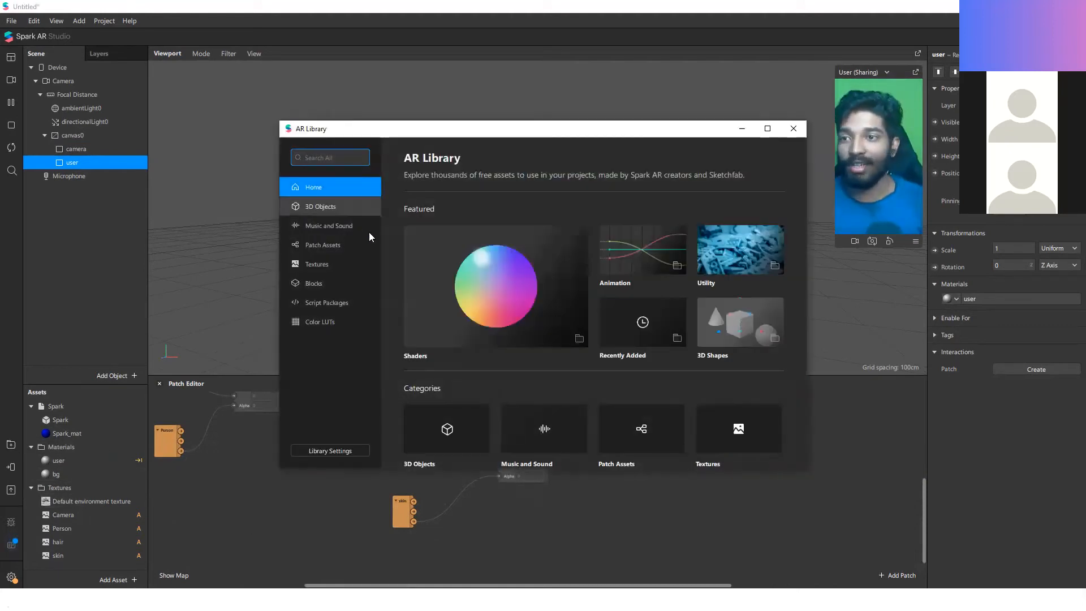
type("adjust")
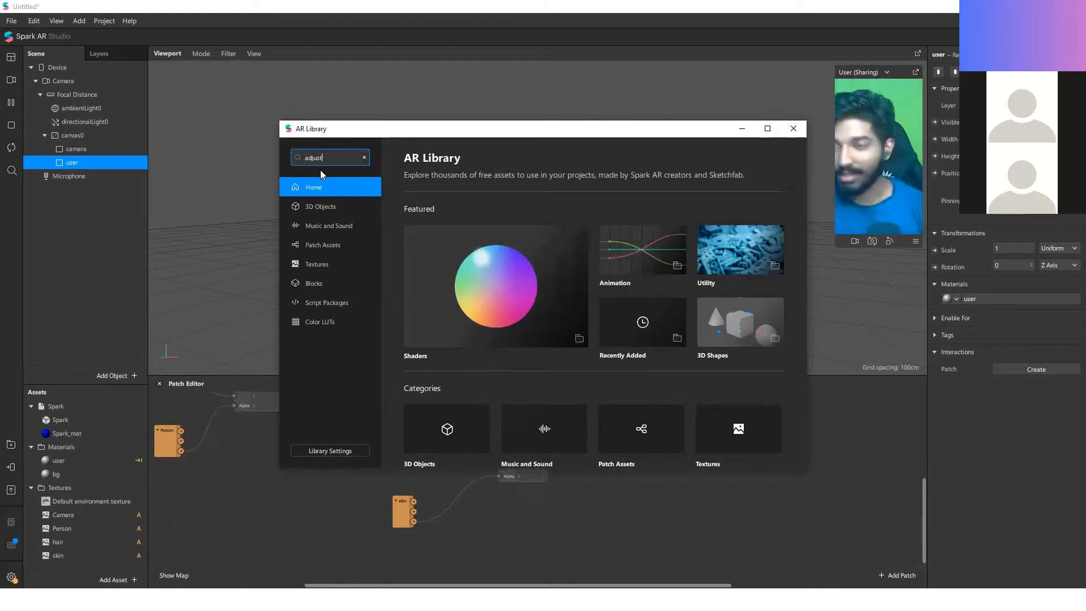
key("Return")
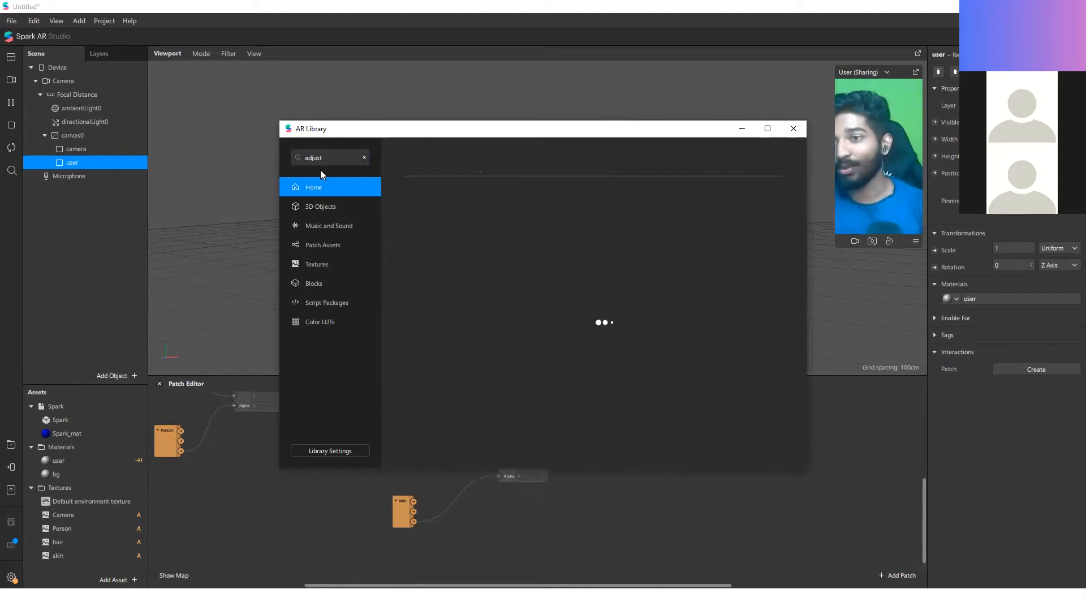
left_click(444, 351)
left_click(759, 183)
left_click(793, 129)
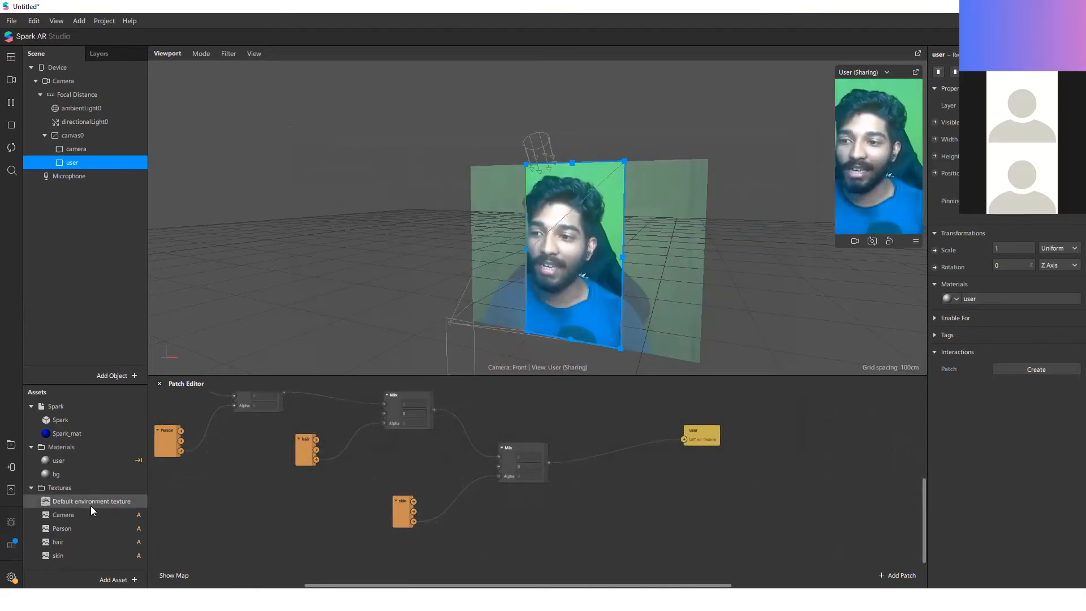
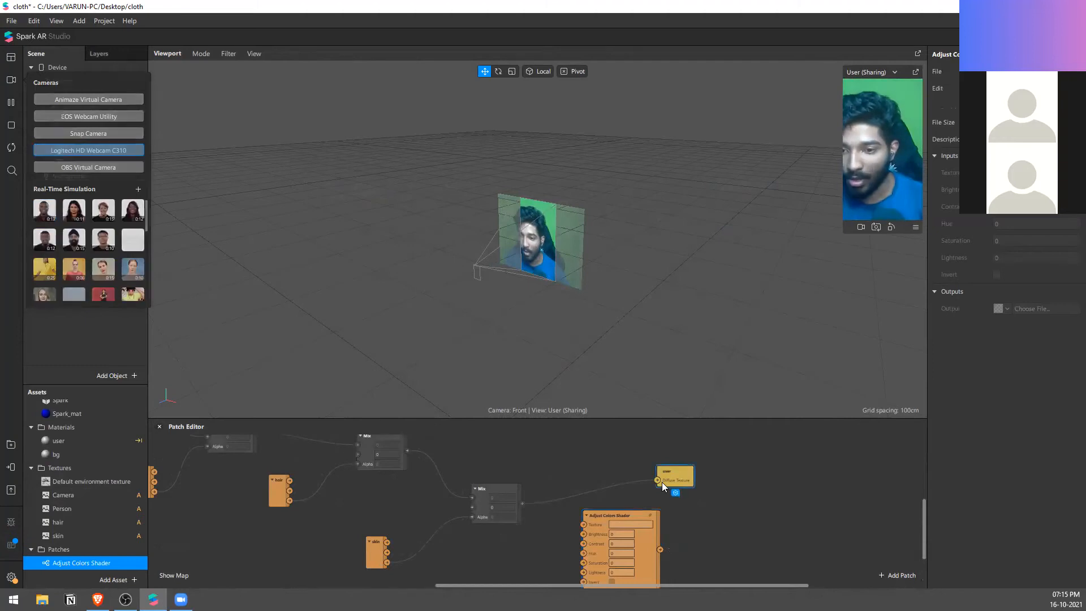
Step: Route the last Mix output through the Adjust Colors Shader into the user Diffuse Texture, and set the shader's Hue to 0.7
left_click_drag(657, 481, 584, 524)
left_click_drag(660, 498, 692, 542)
scroll(649, 507, "up", 3)
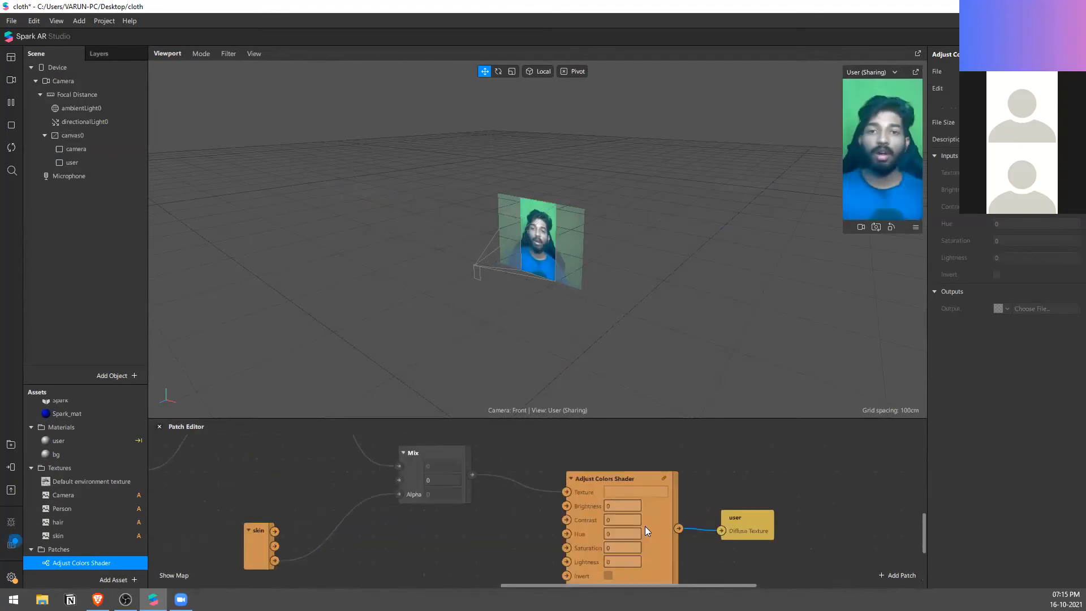
left_click(634, 533)
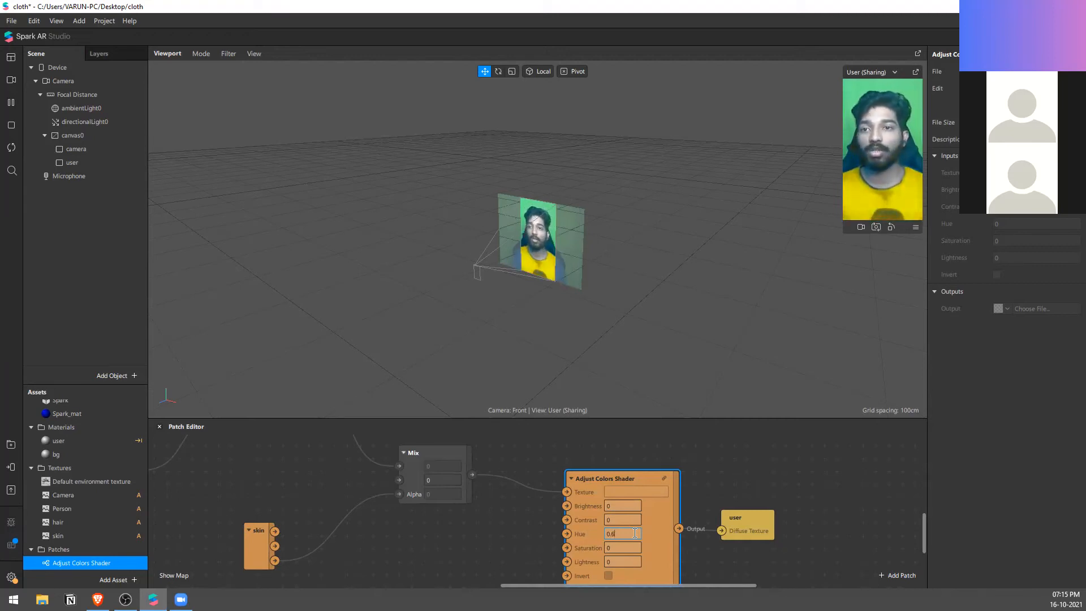
left_click(420, 531)
Step: Add a Loop Animation patch below the last Mix patch and connect its output to the Adjust Colors Shader's Hue input
right_click(421, 530)
type("loo")
key("Down")
key("Return")
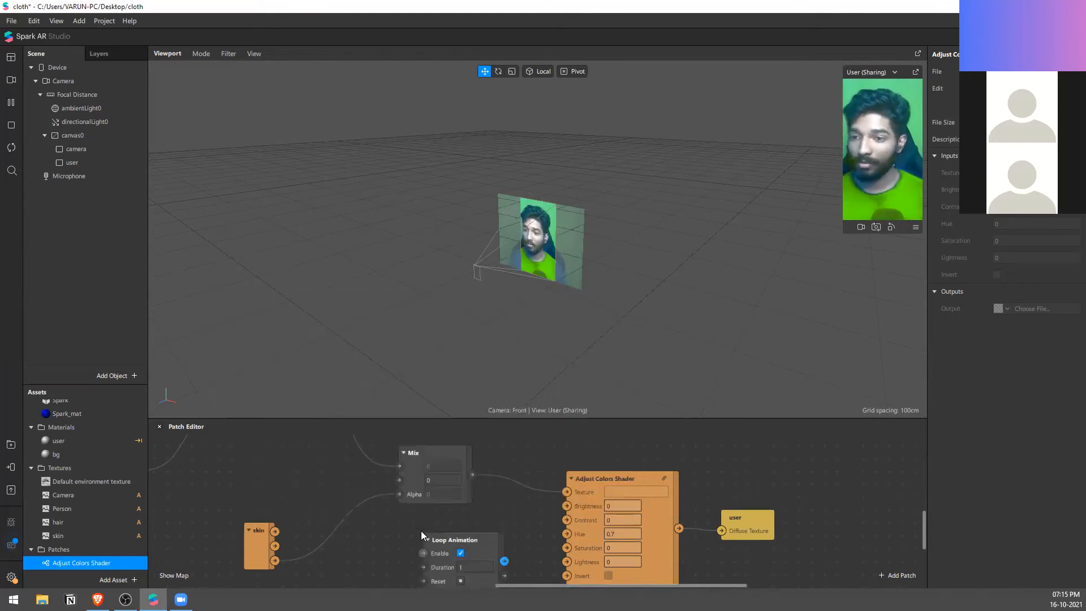
scroll(456, 525, "down", 2)
left_click_drag(481, 525, 576, 504)
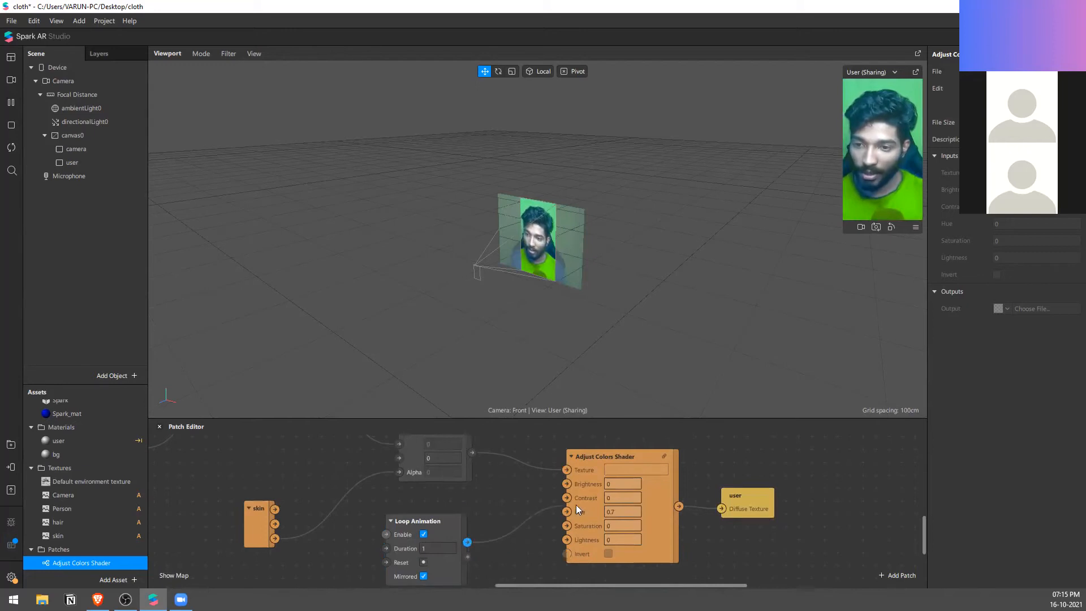
Step: Set the Loop Animation patch's duration to 3
left_click(430, 548)
type("3")
left_click(560, 532)
Step: Preview the effect on the simulation clip of the woman in a sweater, with the viewport turned frontal and the preview enlarged
left_click(13, 82)
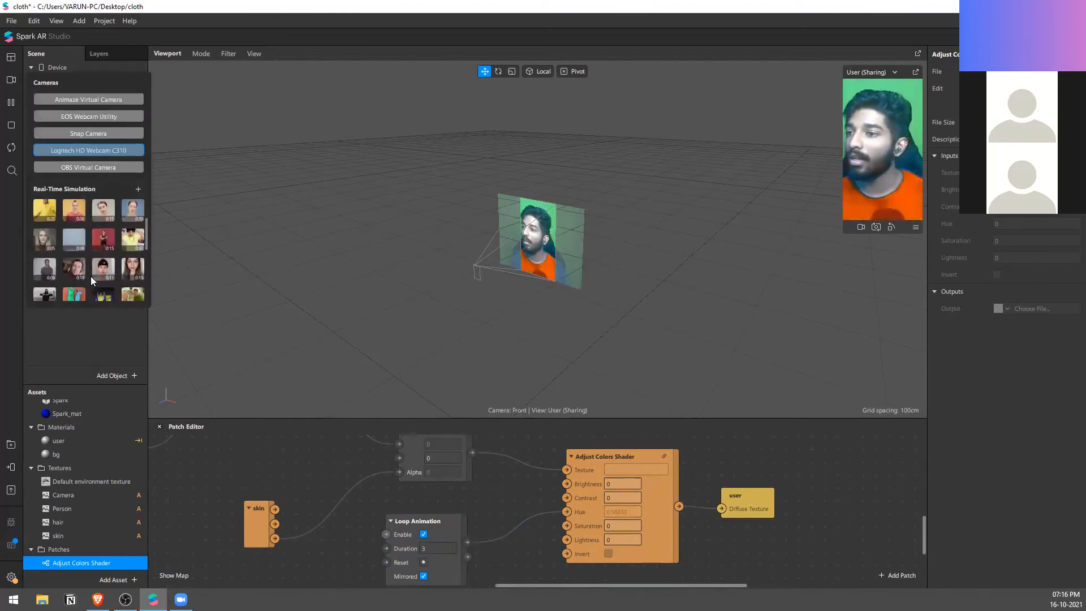
scroll(84, 253, "up", 2)
left_click(71, 270)
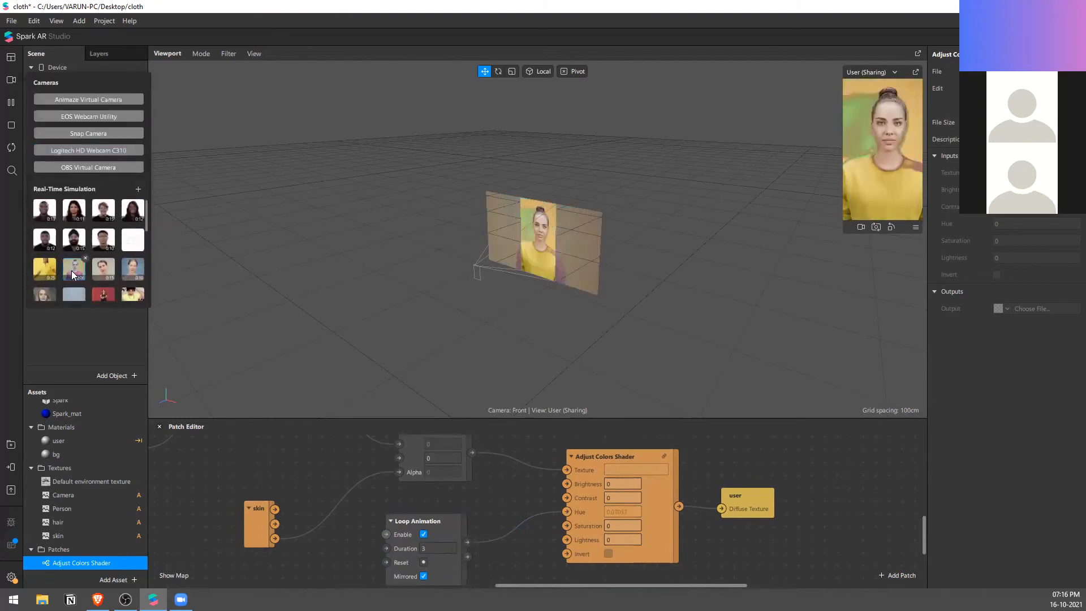
scroll(512, 272, "up", 5)
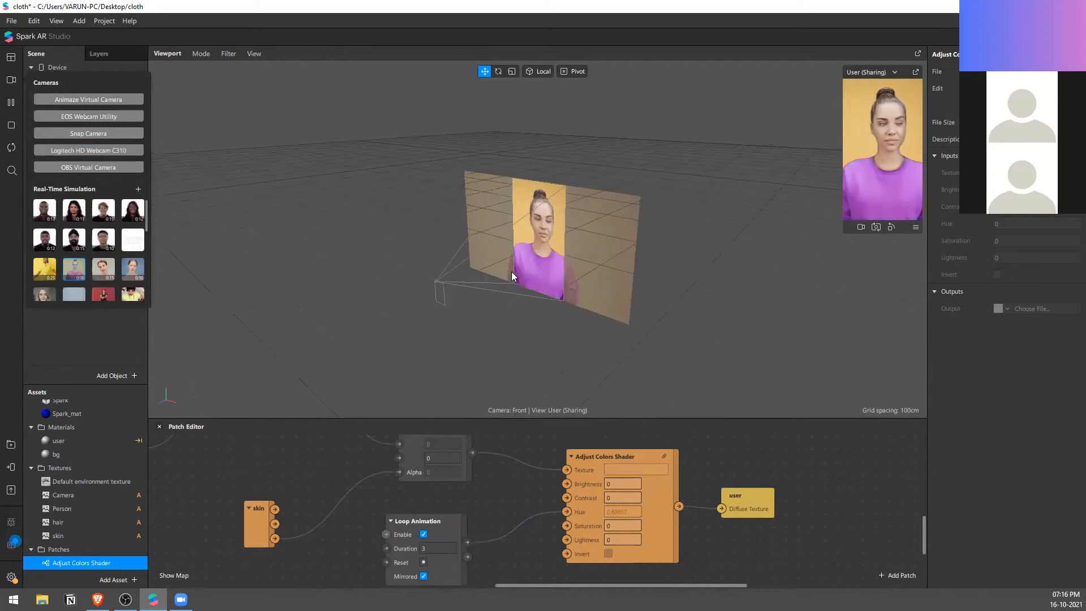
right_click_drag(557, 295, 627, 254)
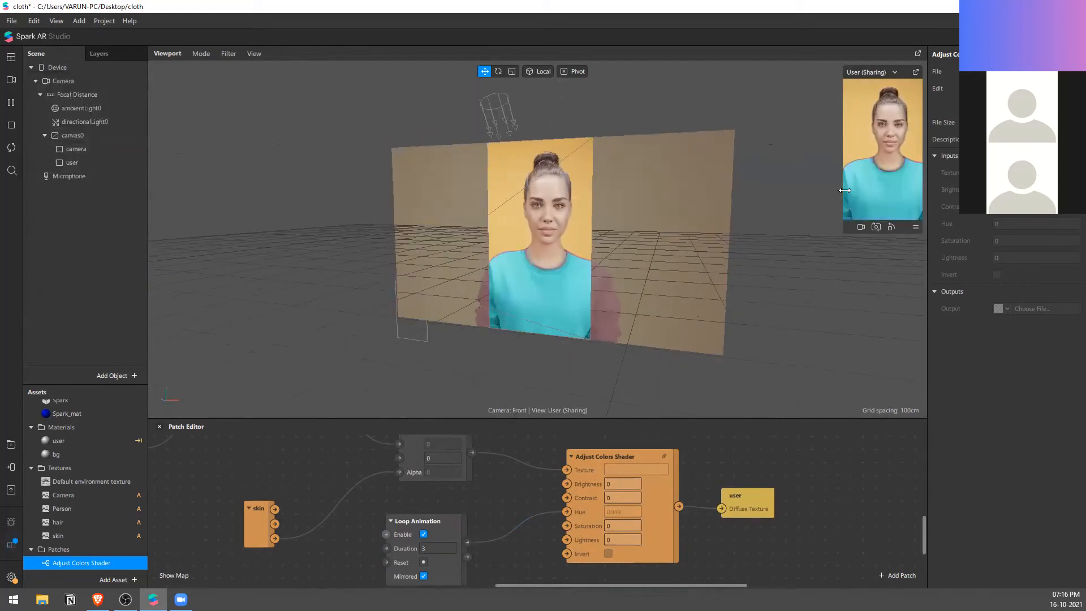
left_click_drag(842, 187, 558, 195)
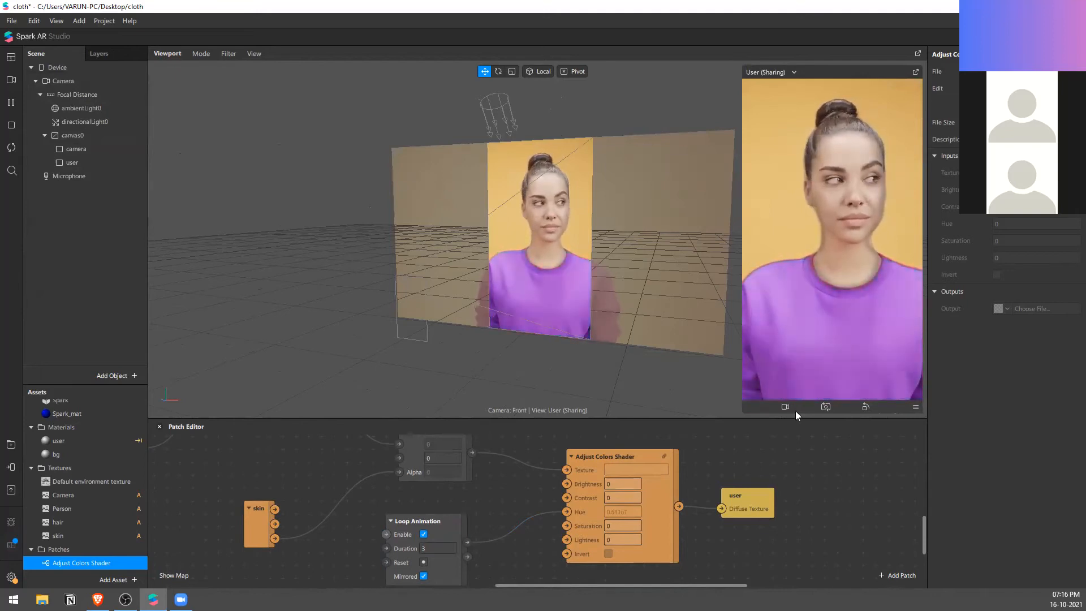
Step: Try the Adjust Colors Shader's Invert option on the clip of the woman in a sweater and turn it off again
scroll(660, 522, "down", 3)
scroll(616, 506, "up", 2)
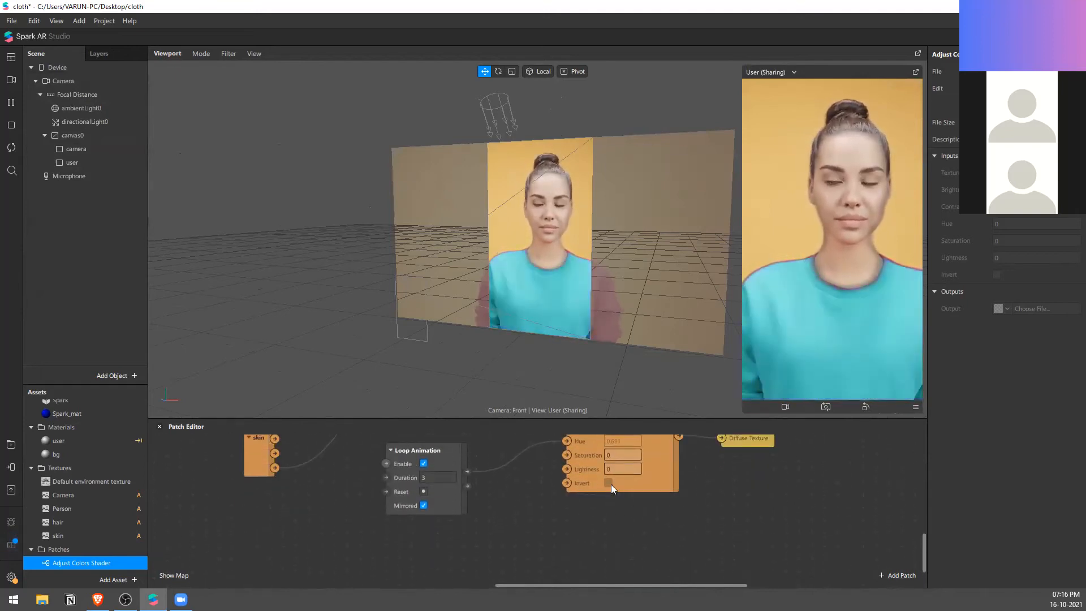
left_click(608, 483)
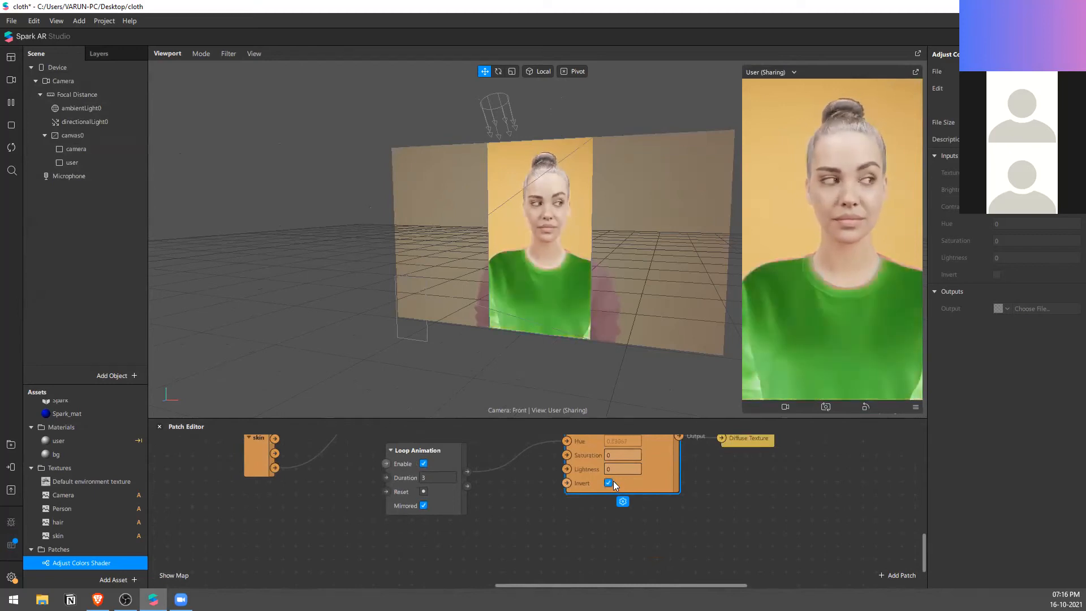
left_click(608, 482)
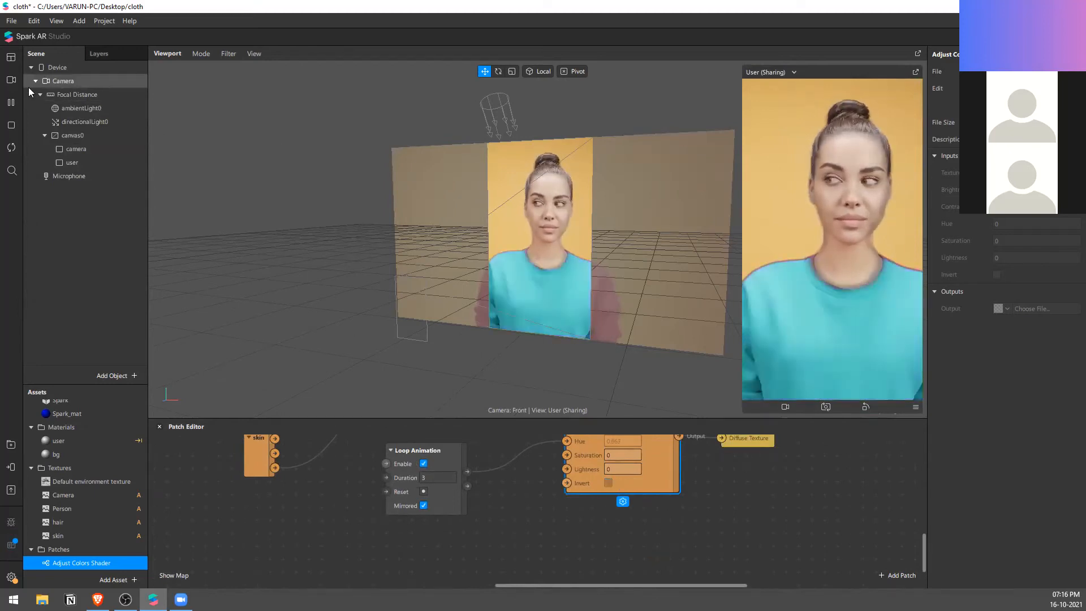
Step: Switch to the simulation clip of the man in a black hat and try the shader's Invert option on and off
left_click(11, 80)
left_click(129, 295)
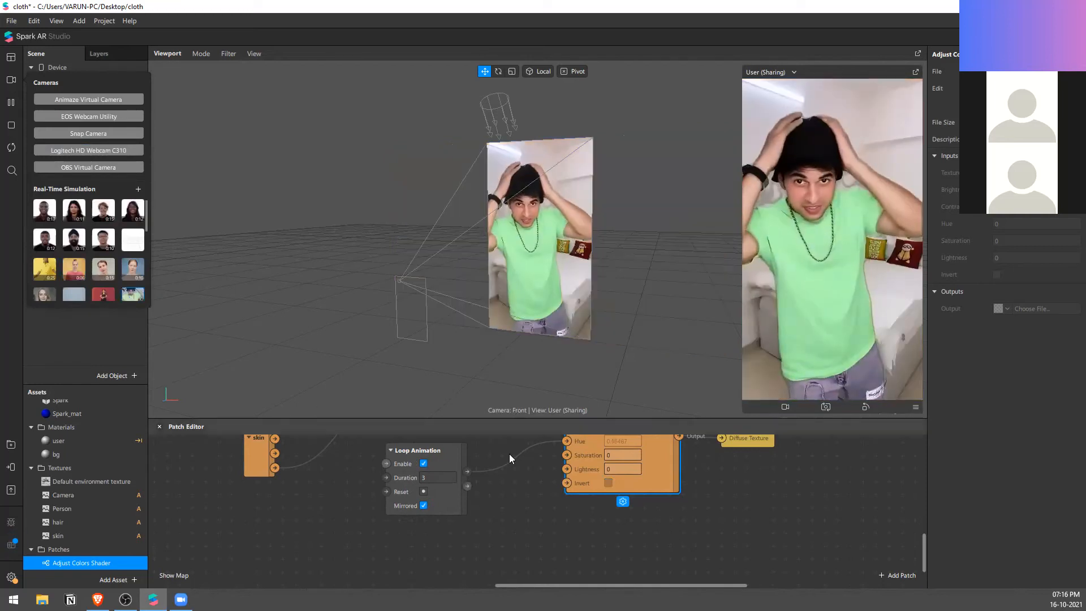
left_click(608, 482)
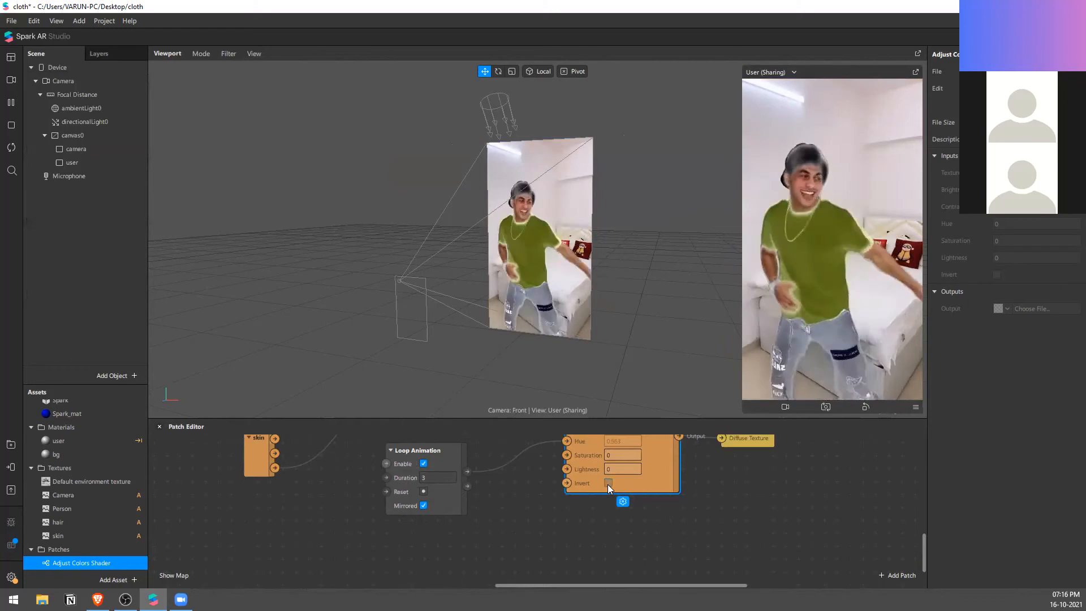
left_click(607, 483)
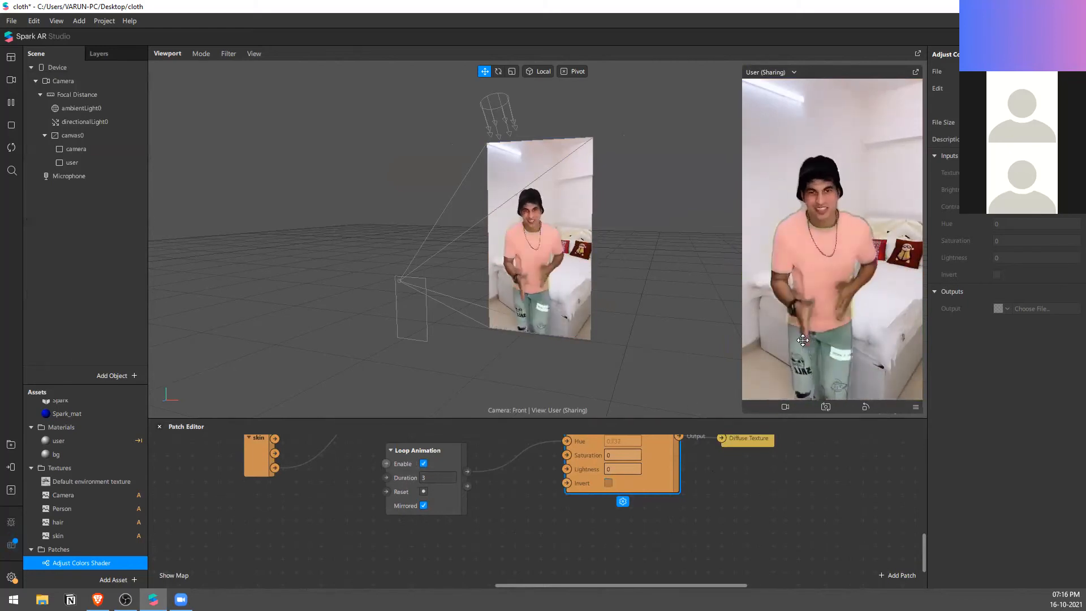
Step: Switch to the simulation clip with the plain yellow background and enable Invert on the Adjust Colors Shader
left_click(11, 85)
left_click(44, 271)
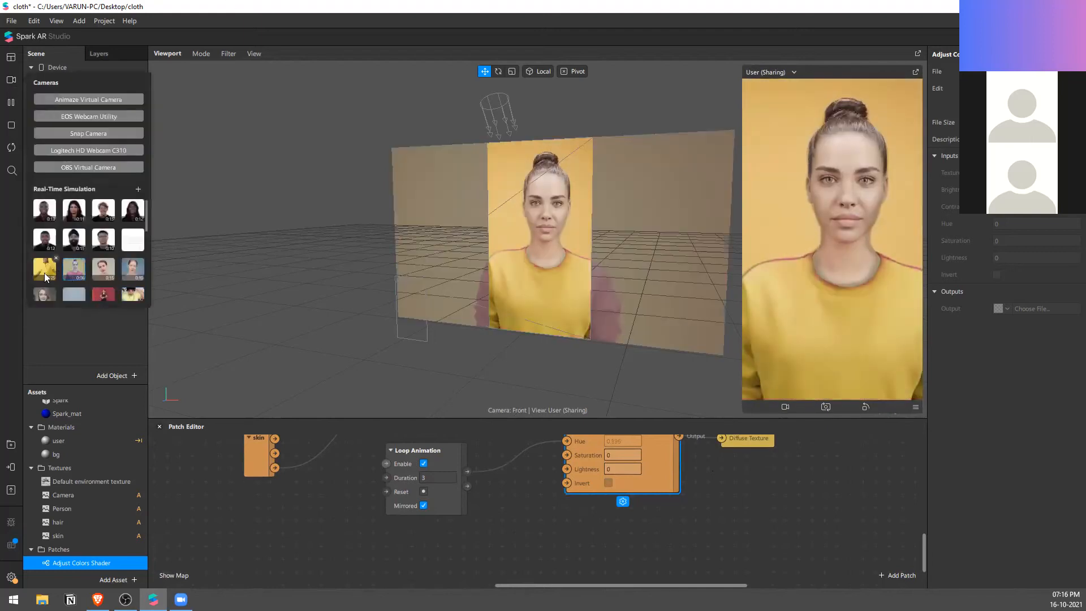
left_click(608, 483)
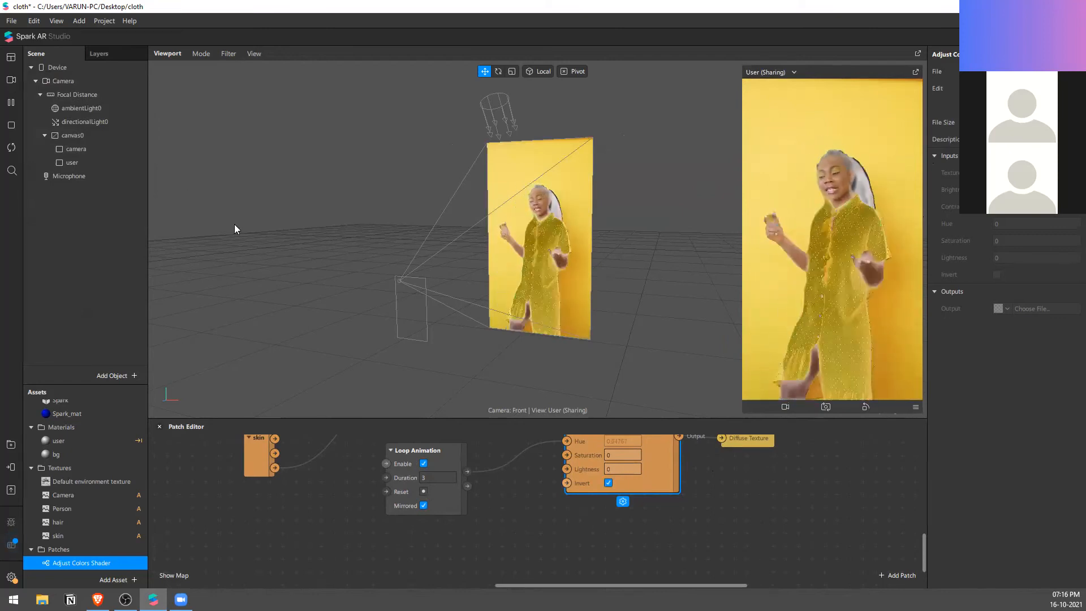
Step: Return the camera feed to the Logitech HD Webcam C310 and disable Invert on the Adjust Colors Shader
left_click(12, 80)
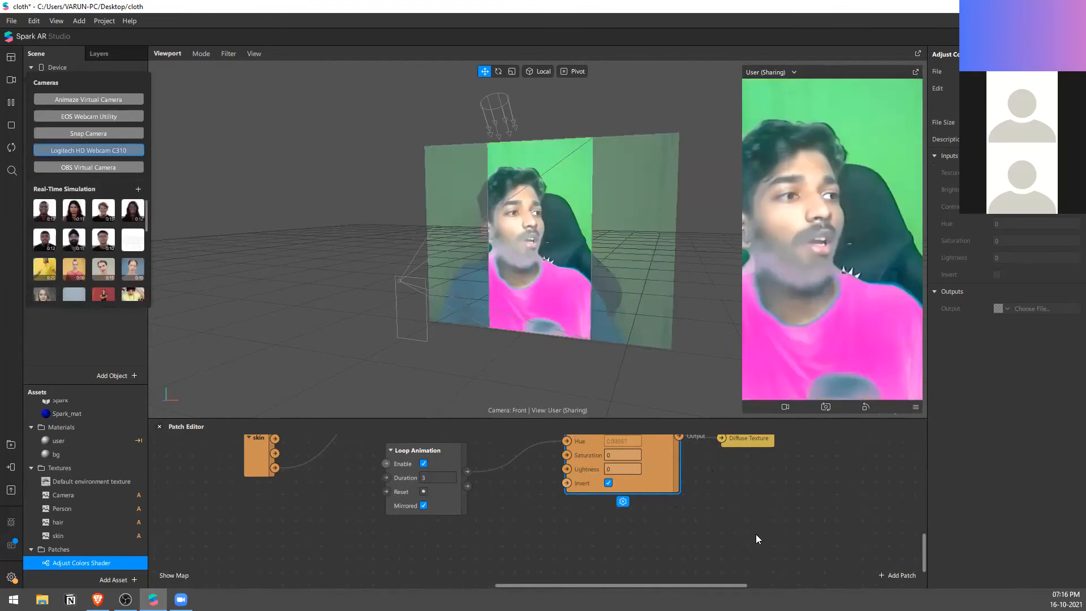
left_click(608, 483)
left_click(728, 509)
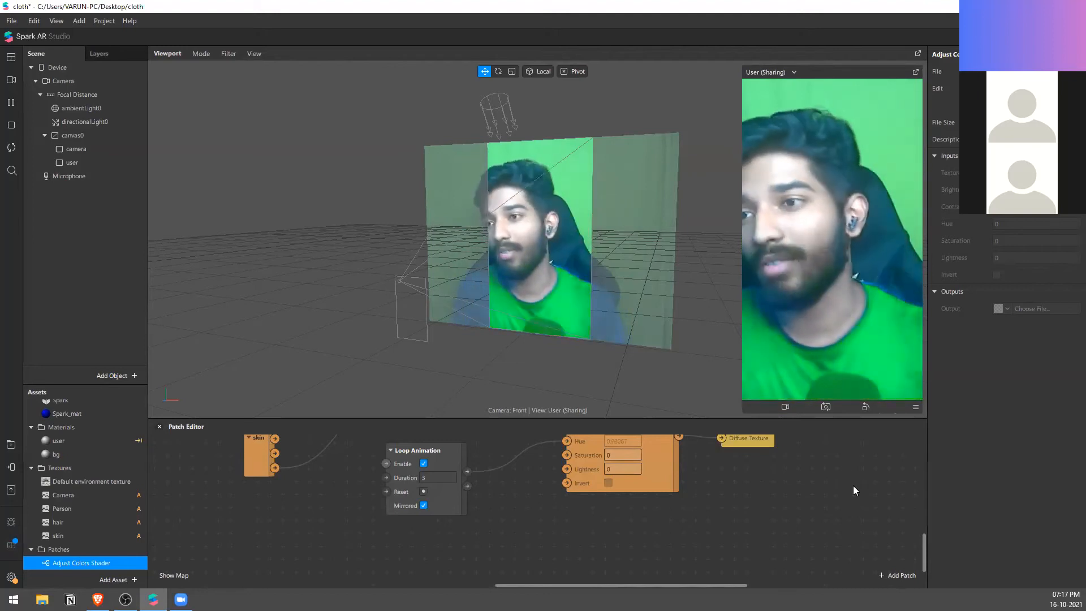
Step: Move the user material patch slightly higher beside the Adjust Colors Shader and deselect it
scroll(717, 476, "down", 5)
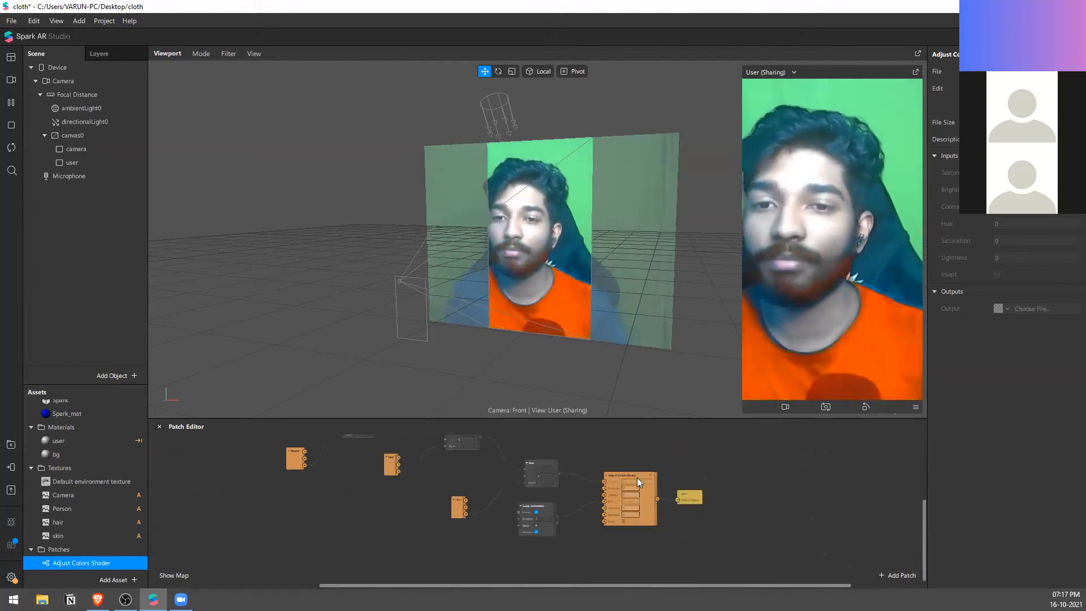
scroll(751, 481, "up", 2)
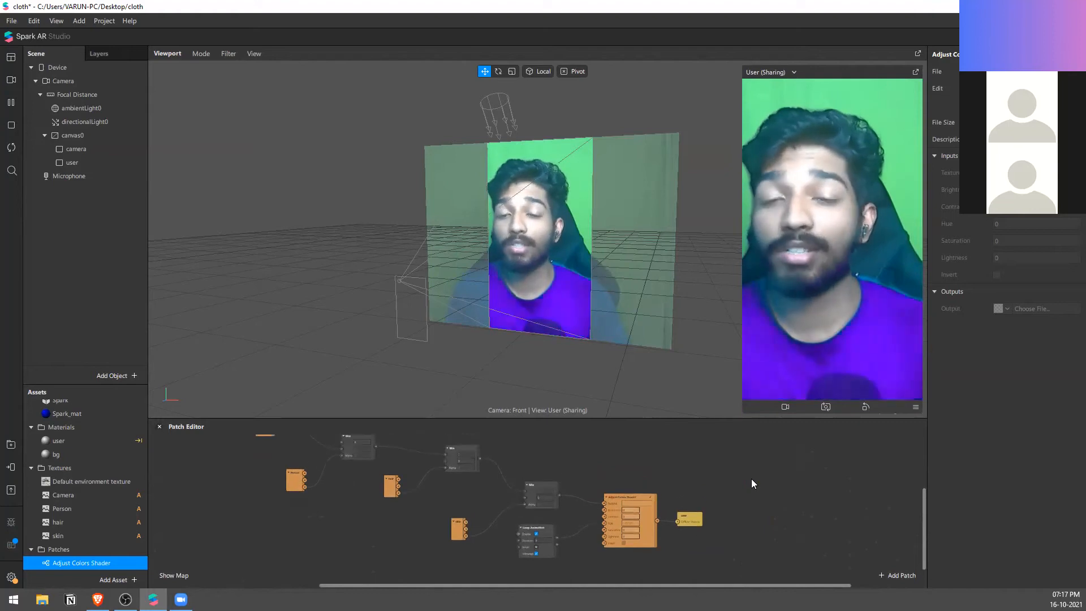
scroll(601, 543, "up", 3)
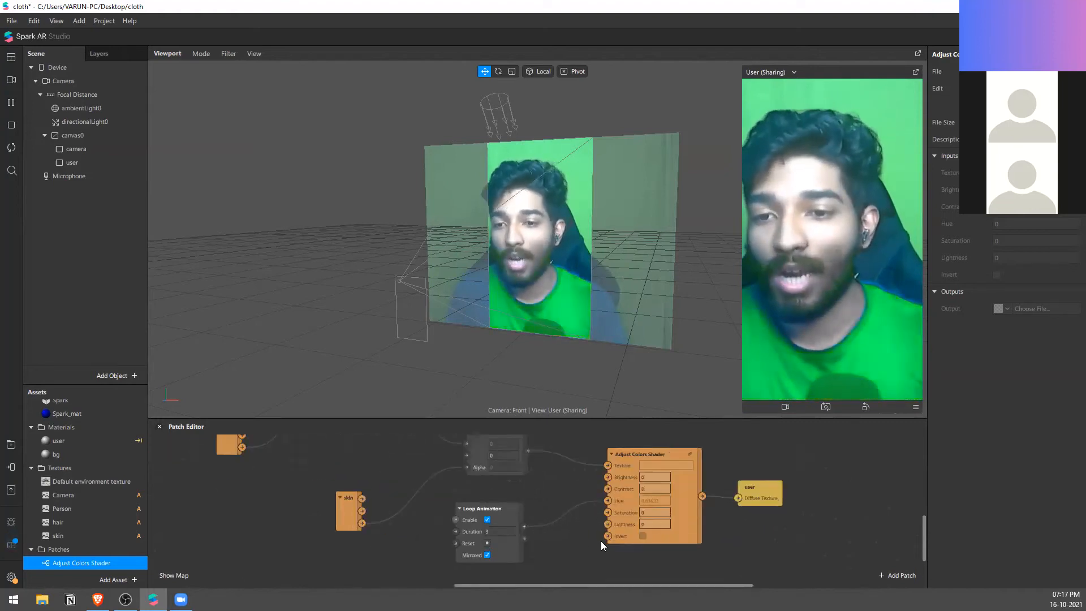
scroll(600, 541, "up", 1)
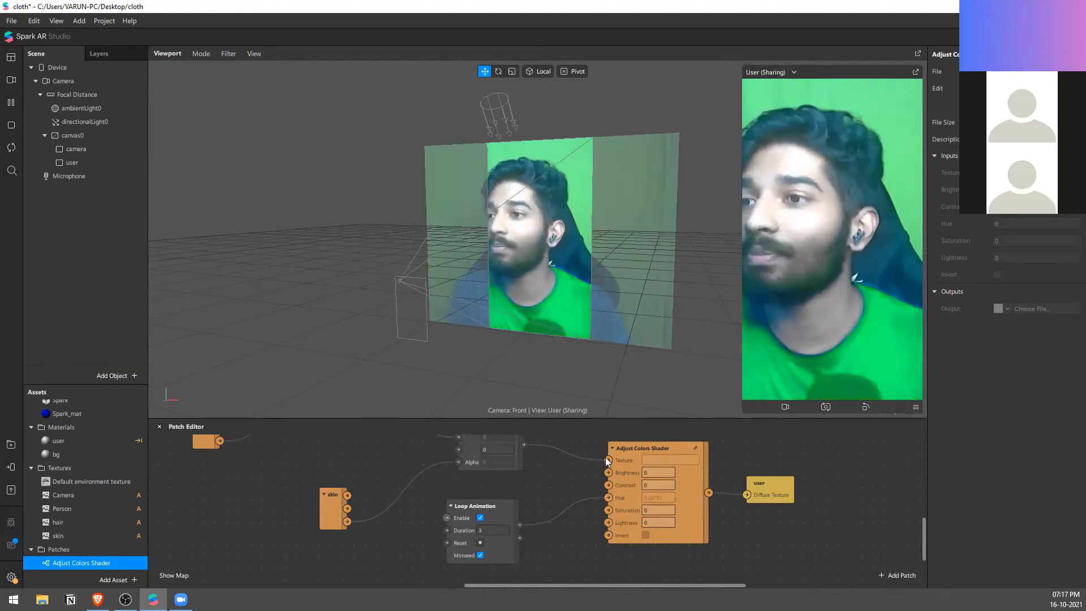
left_click(777, 482)
left_click_drag(777, 481, 766, 444)
left_click(800, 476)
Step: Move the user material patch farther away from the Adjust Colors Shader to widen the gap between them
scroll(800, 482, "down", 3)
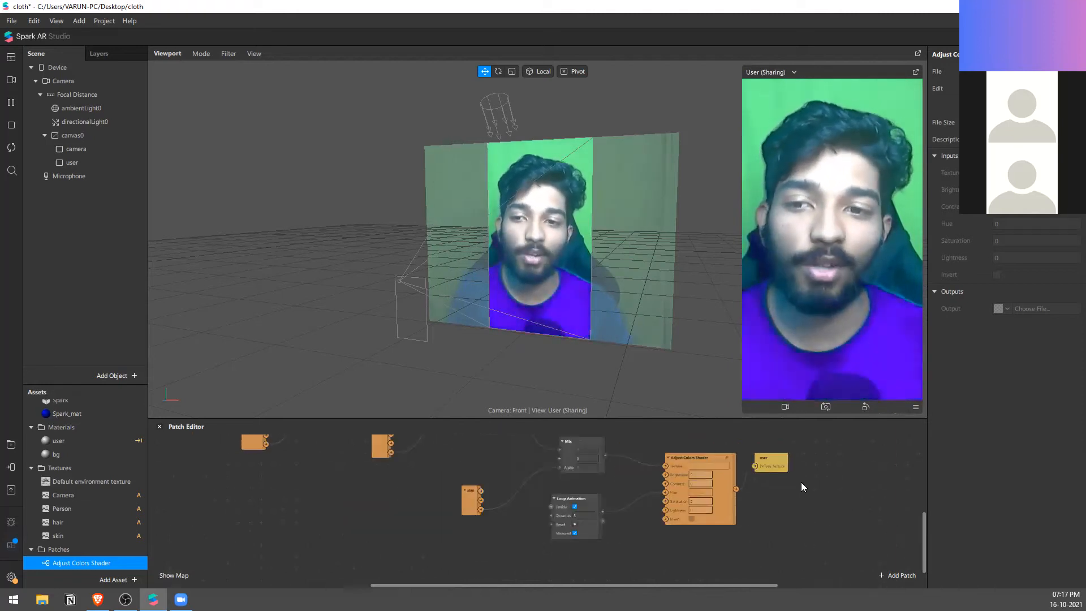
scroll(801, 481, "down", 5)
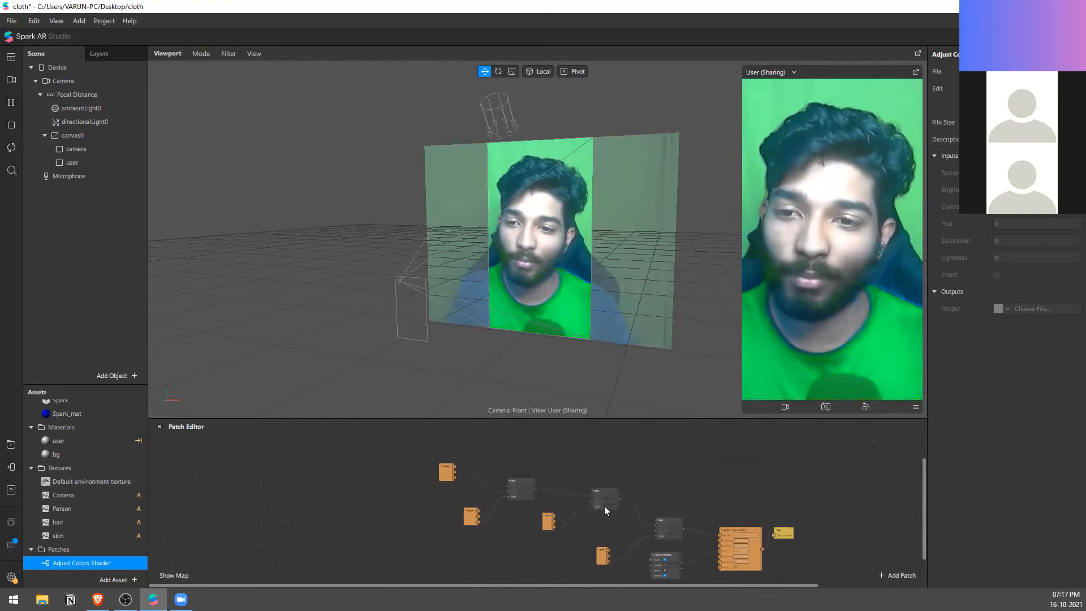
scroll(668, 551, "up", 5)
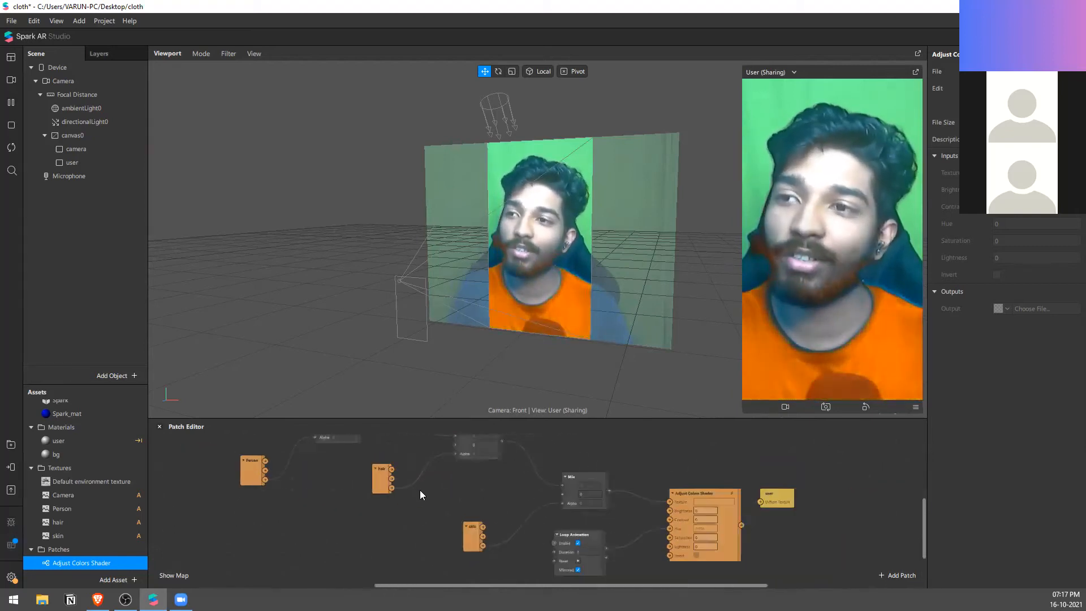
scroll(623, 534, "up", 3)
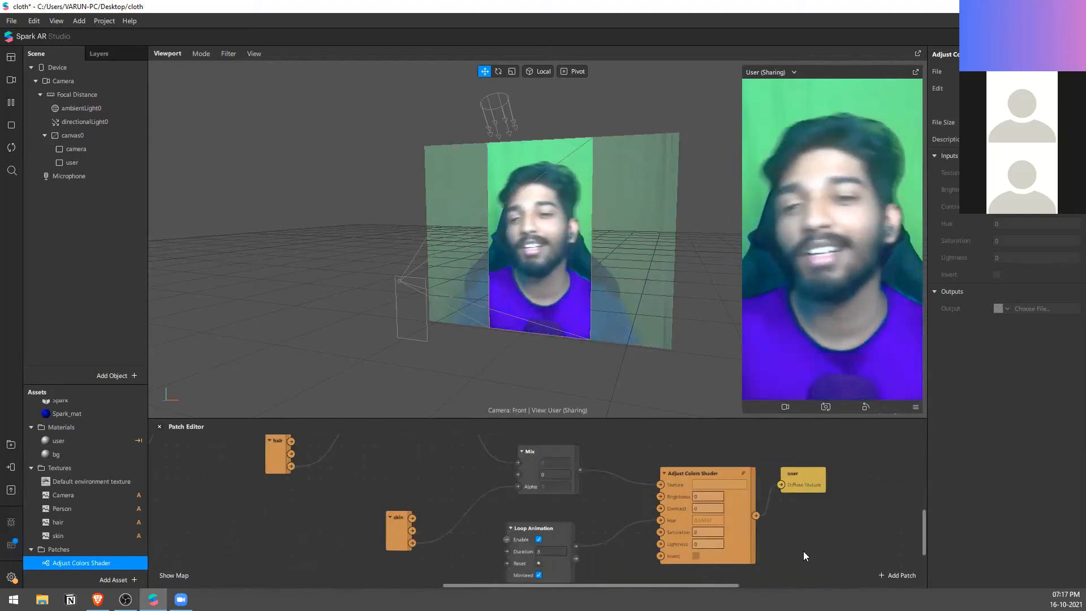
left_click_drag(796, 475, 828, 473)
left_click(835, 500)
Step: Enlarge the Patch Editor and review the whole patch chain from the Camera texture to the user material
scroll(664, 498, "down", 5)
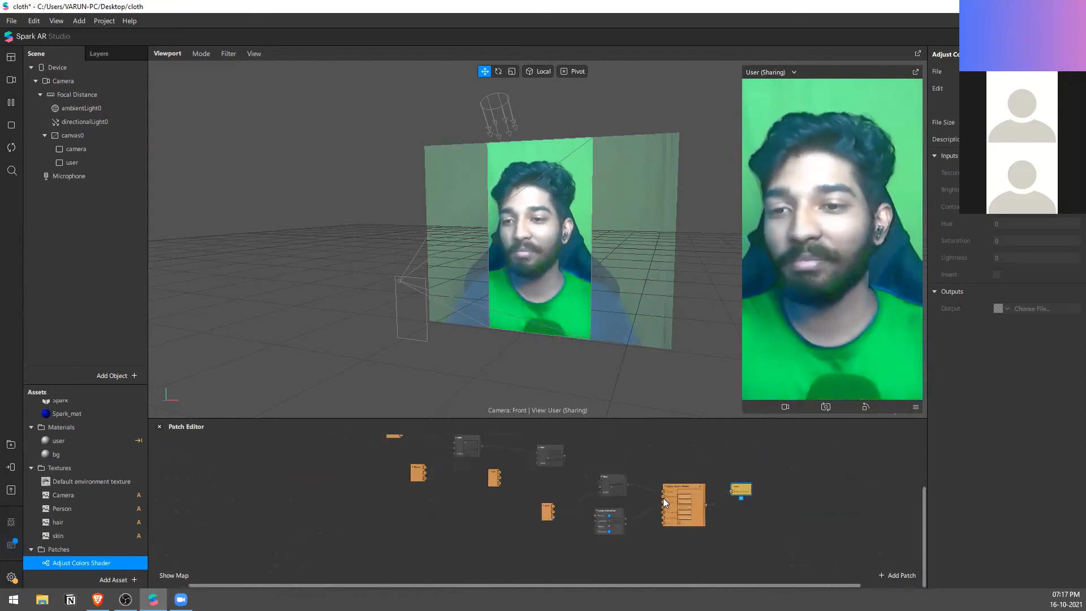
scroll(663, 497, "down", 2)
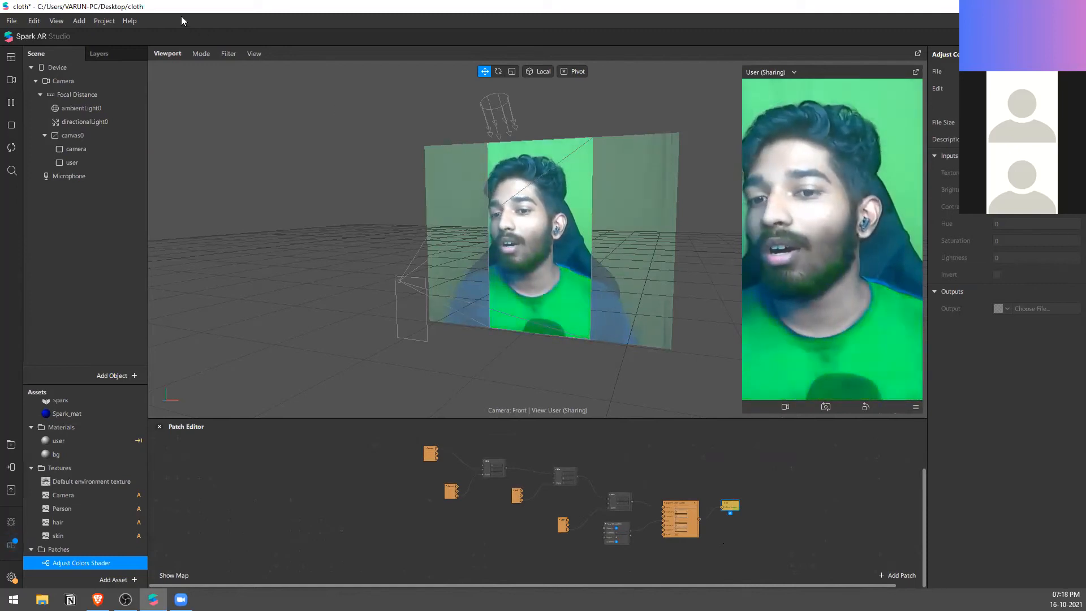
scroll(689, 530, "up", 1)
scroll(611, 545, "up", 3)
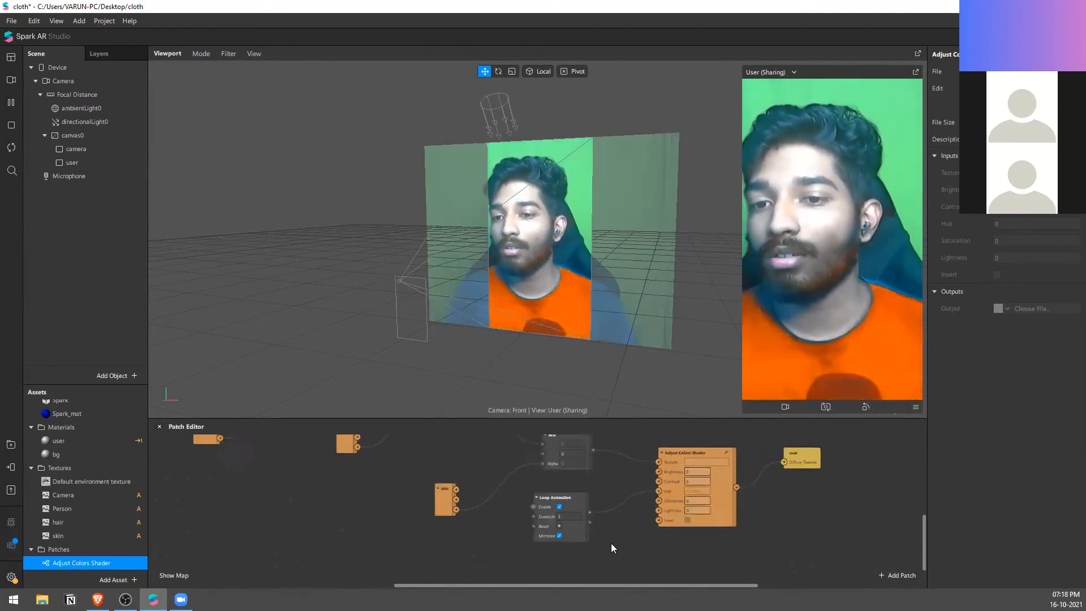
scroll(612, 540, "up", 1)
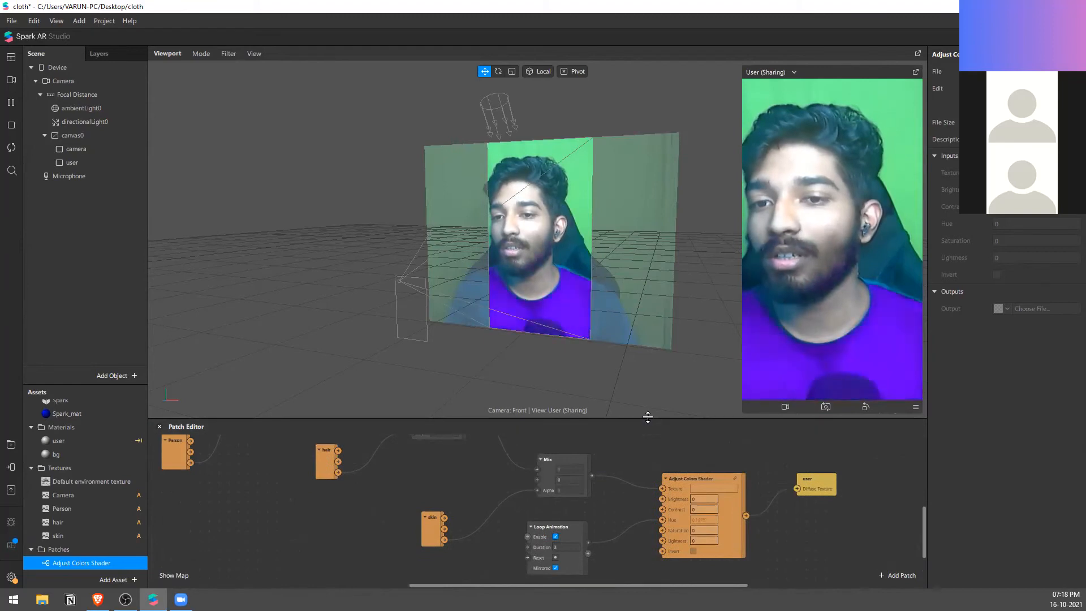
left_click_drag(648, 416, 652, 260)
scroll(735, 350, "up", 2)
scroll(749, 355, "down", 2)
scroll(540, 411, "up", 1)
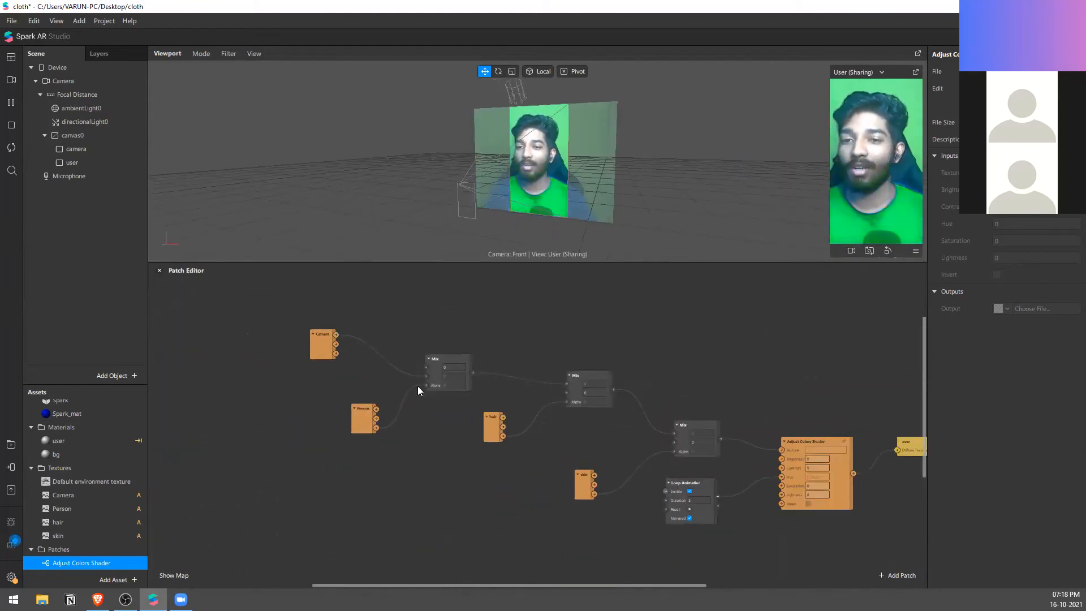
middle_click_drag(417, 386, 320, 388)
scroll(510, 363, "up", 2)
scroll(545, 366, "down", 1)
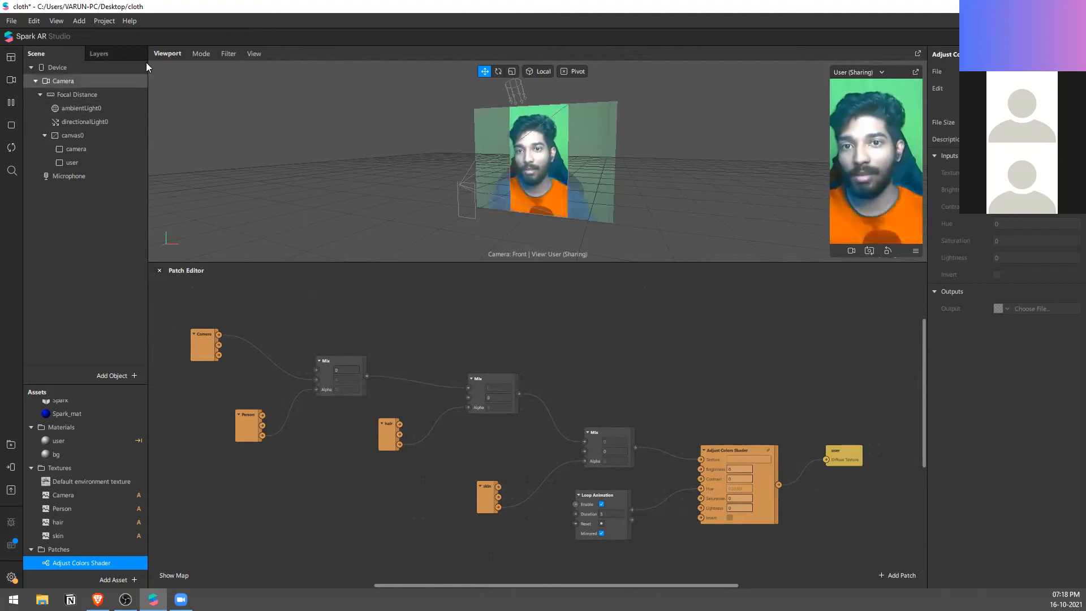
Step: Add a Sharing Experience to the project with Facebook disabled and dismiss the capability notice
left_click(106, 21)
left_click(118, 42)
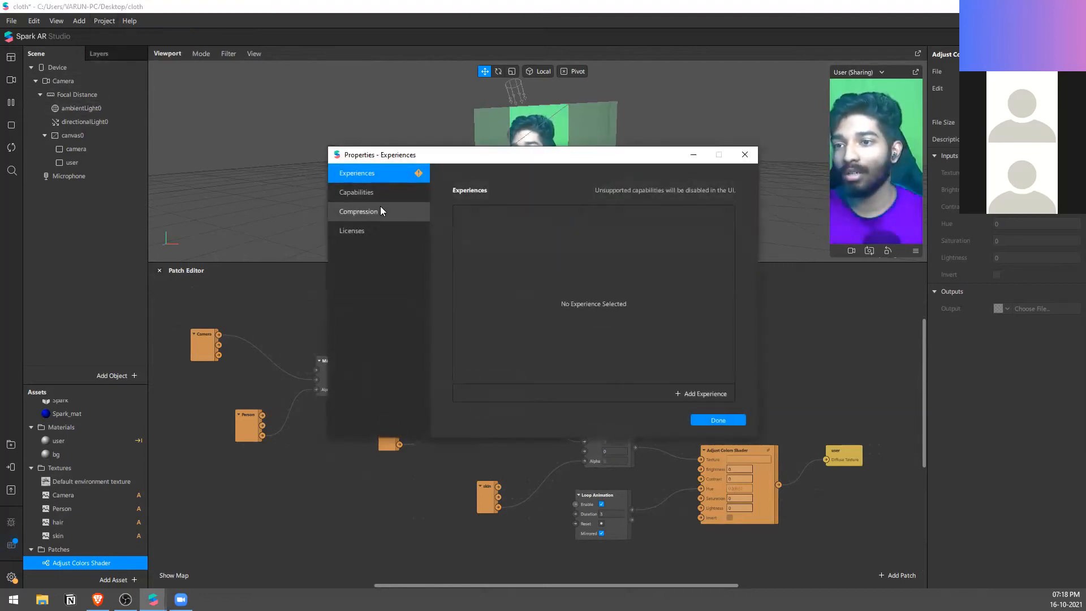
left_click(711, 392)
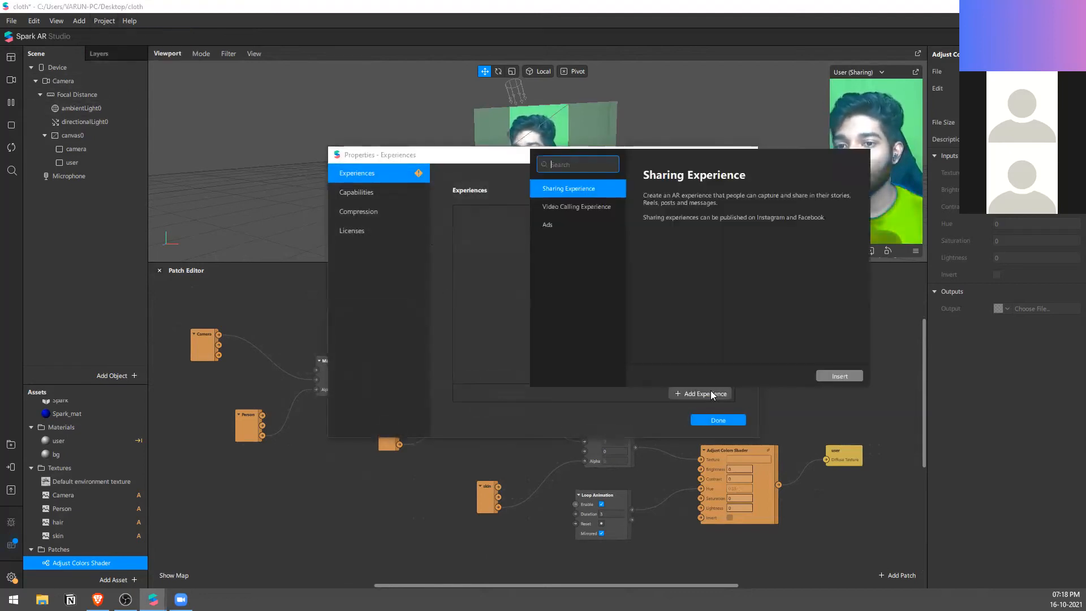
left_click(603, 211)
left_click(588, 189)
left_click(839, 376)
left_click(462, 283)
left_click(717, 420)
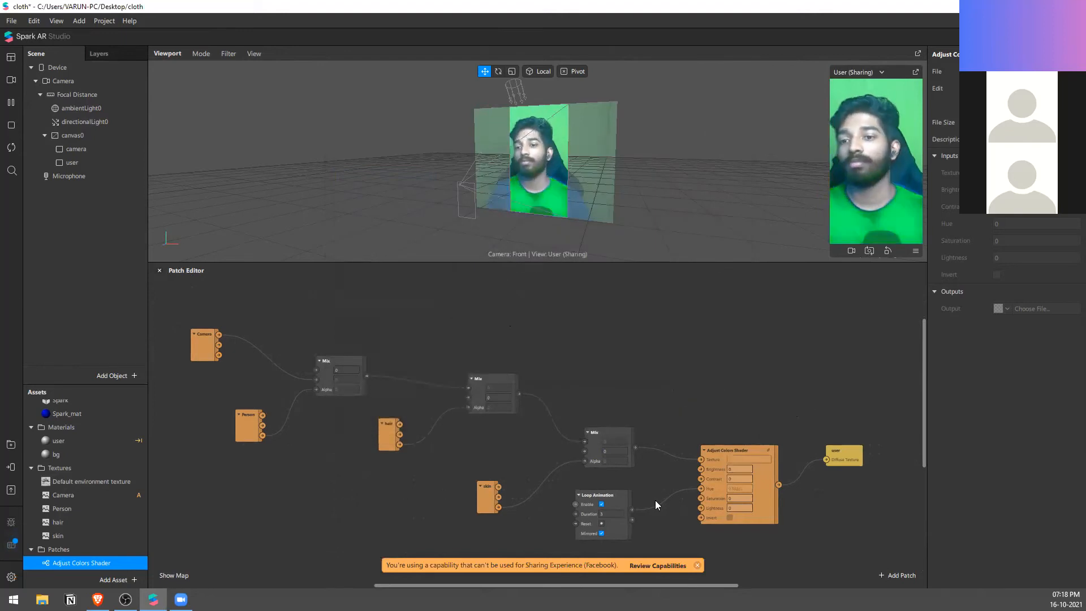
left_click(698, 564)
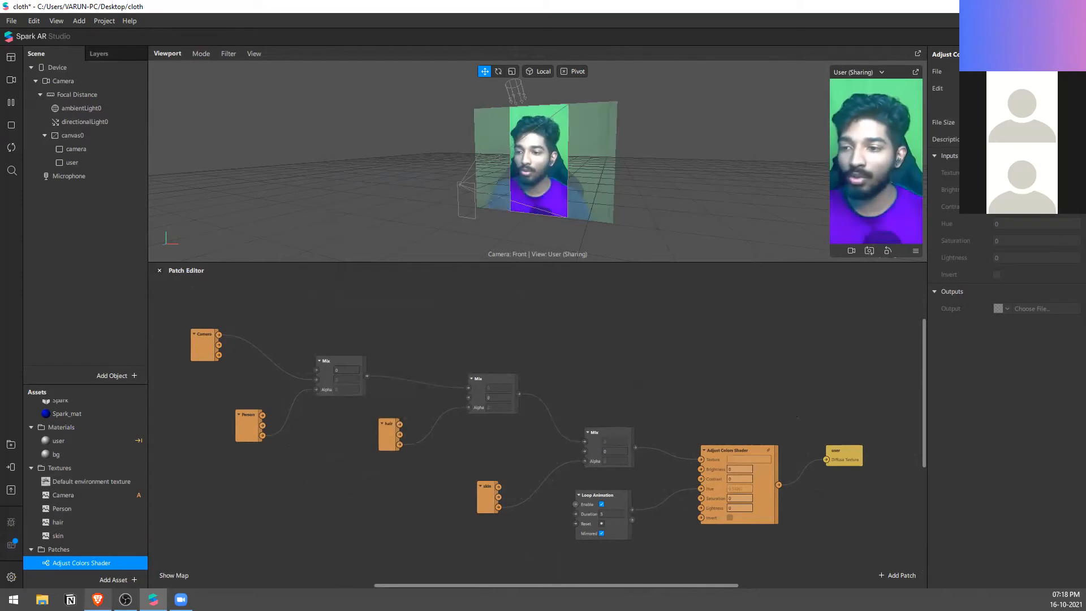
Step: Check the Overview slide in the browser presentation and return to the cloth project in Spark AR Studio
left_click(98, 600)
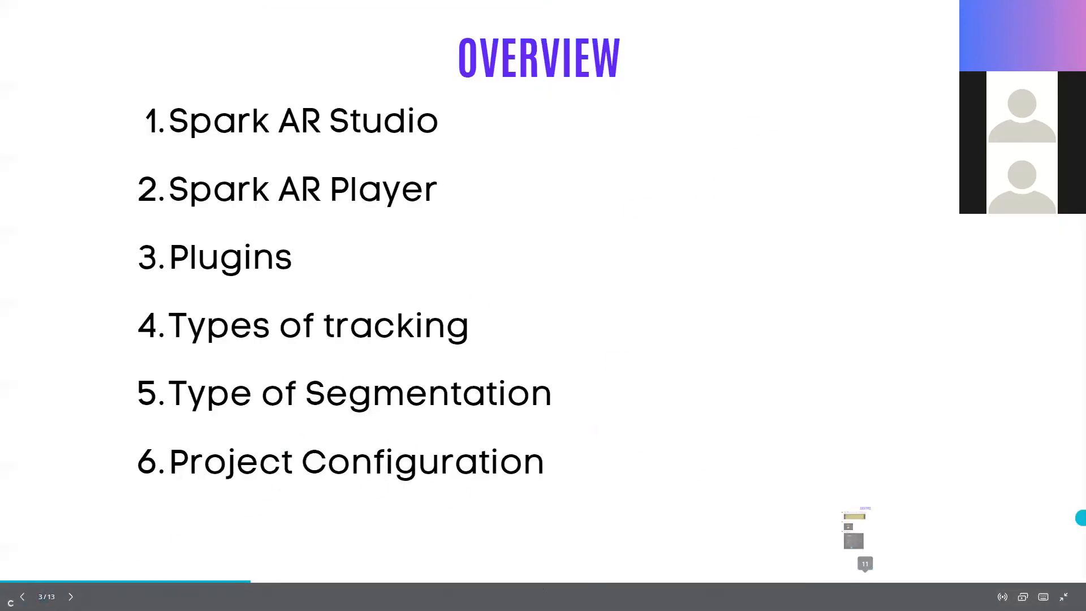
key("alt+Tab")
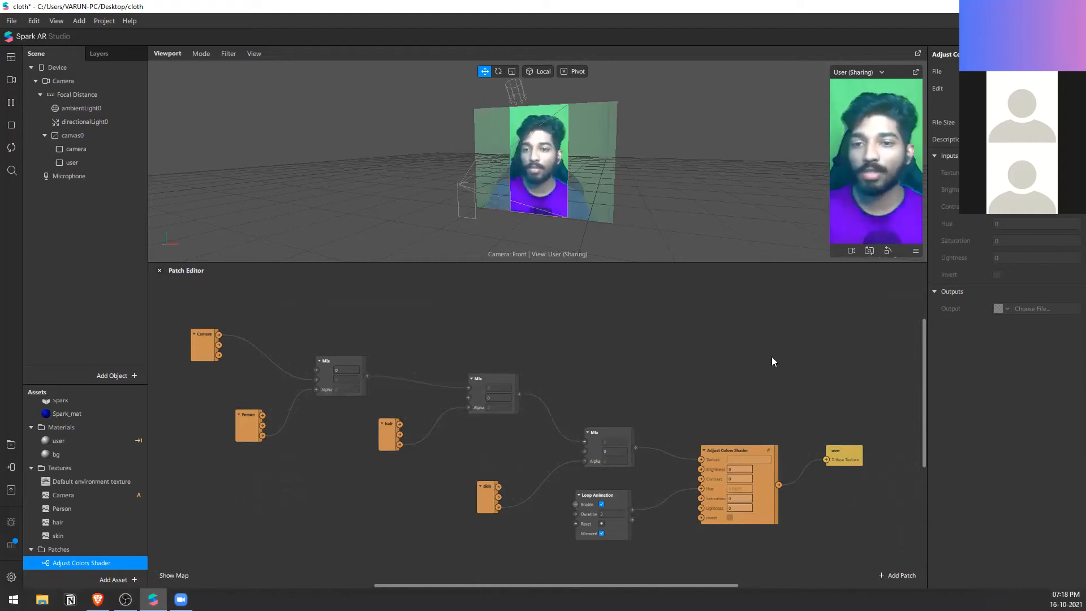
scroll(773, 357, "down", 2)
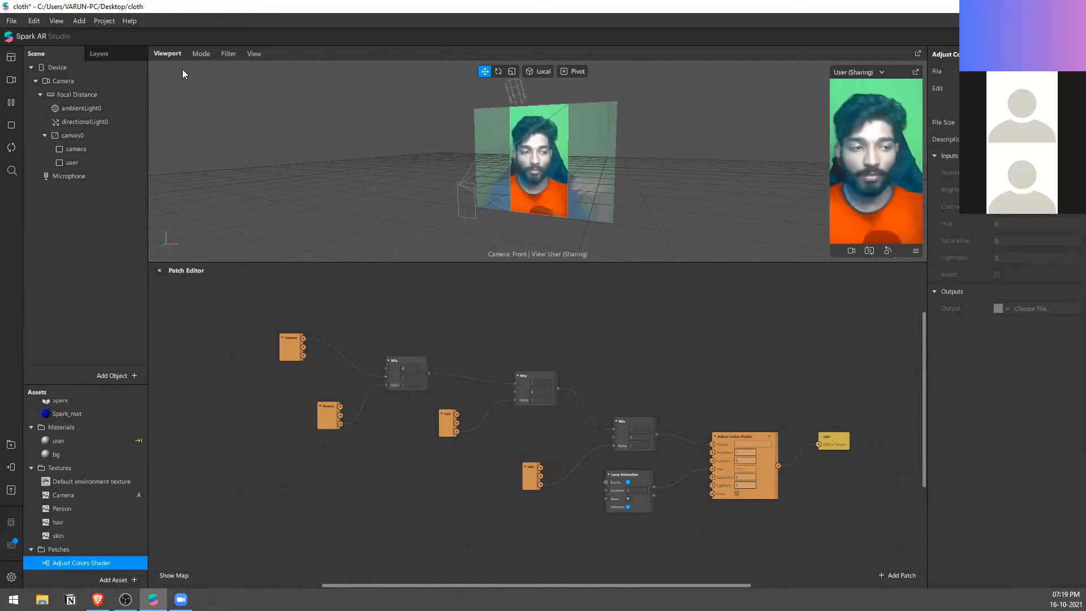
Step: Reopen the project's experience properties and examine the Ads experience without inserting it
left_click(104, 21)
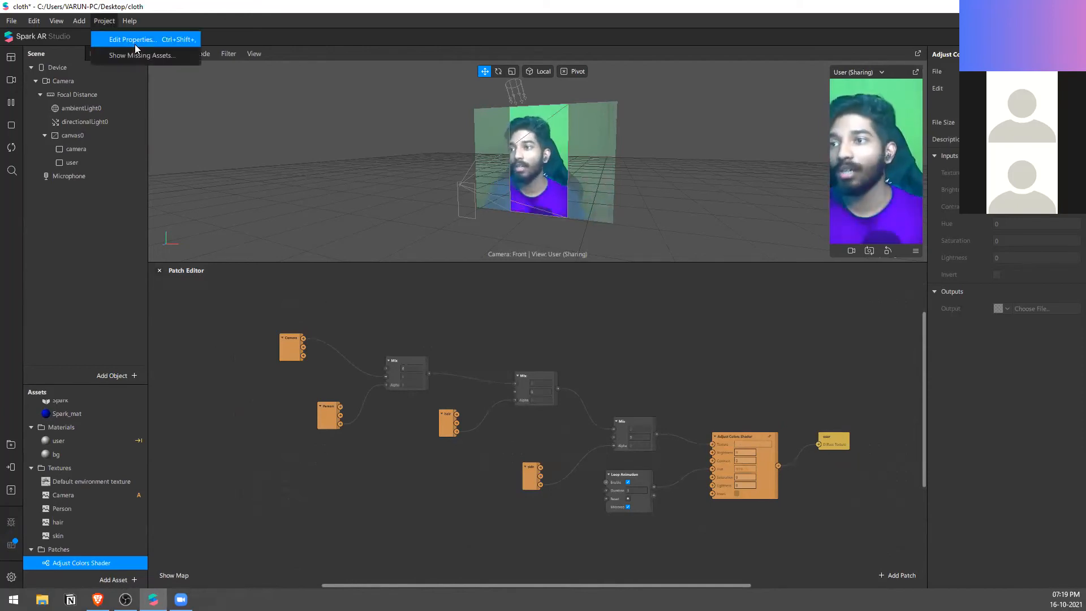
left_click(134, 44)
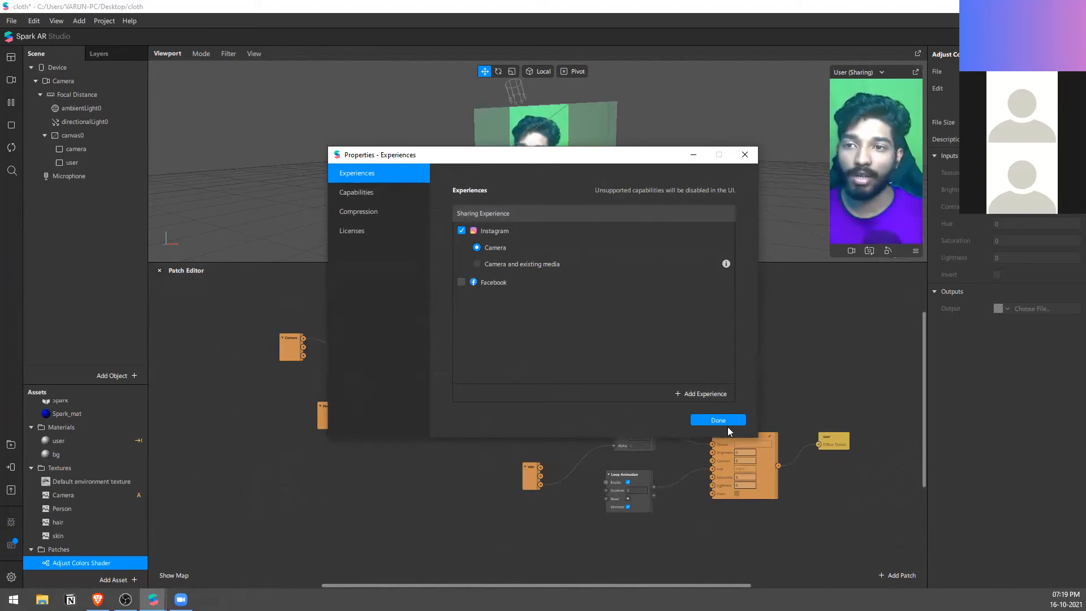
left_click(709, 395)
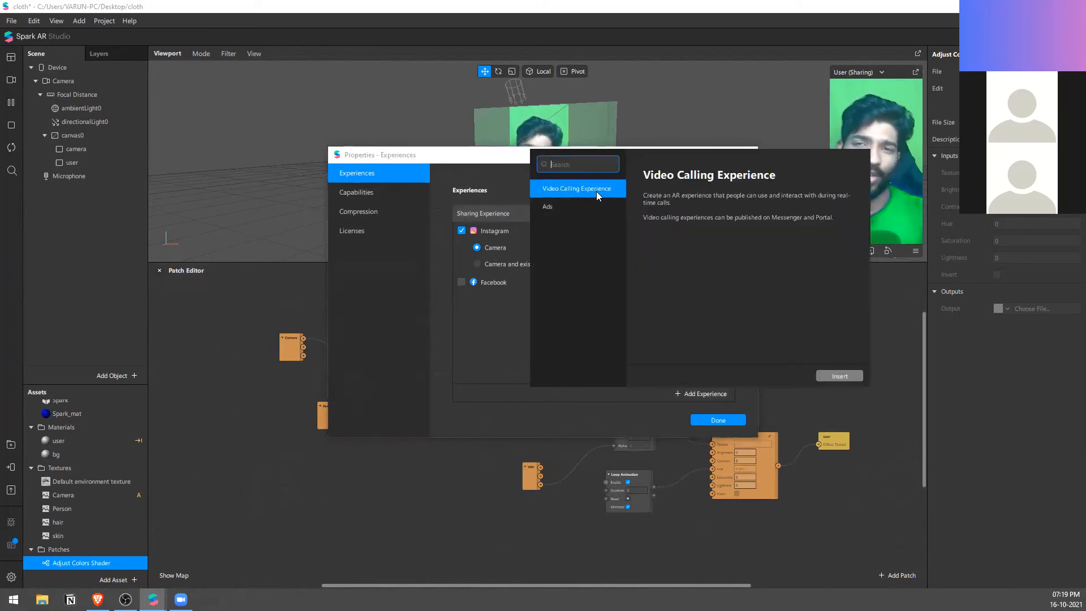
left_click(590, 205)
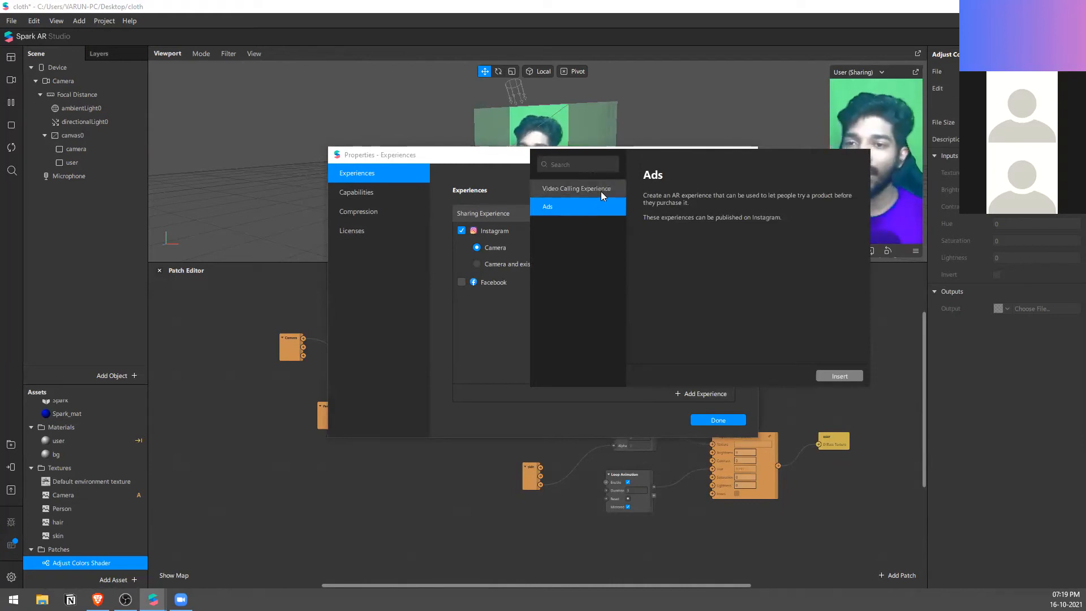
left_click(509, 329)
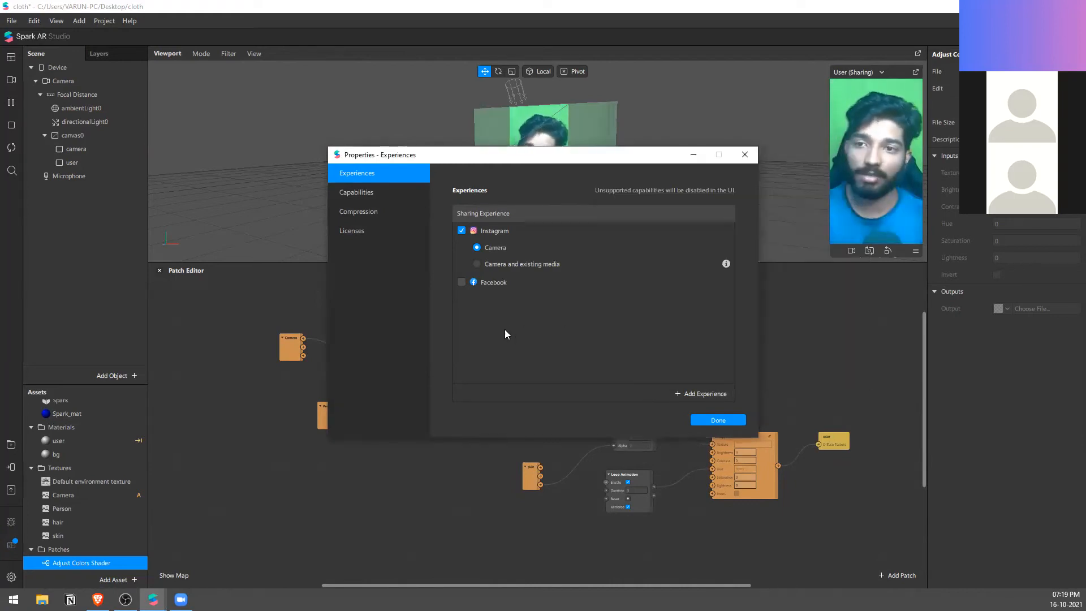
Step: Try Camera and existing media for the Instagram sharing experience, return it to Camera, and close the properties
left_click(477, 264)
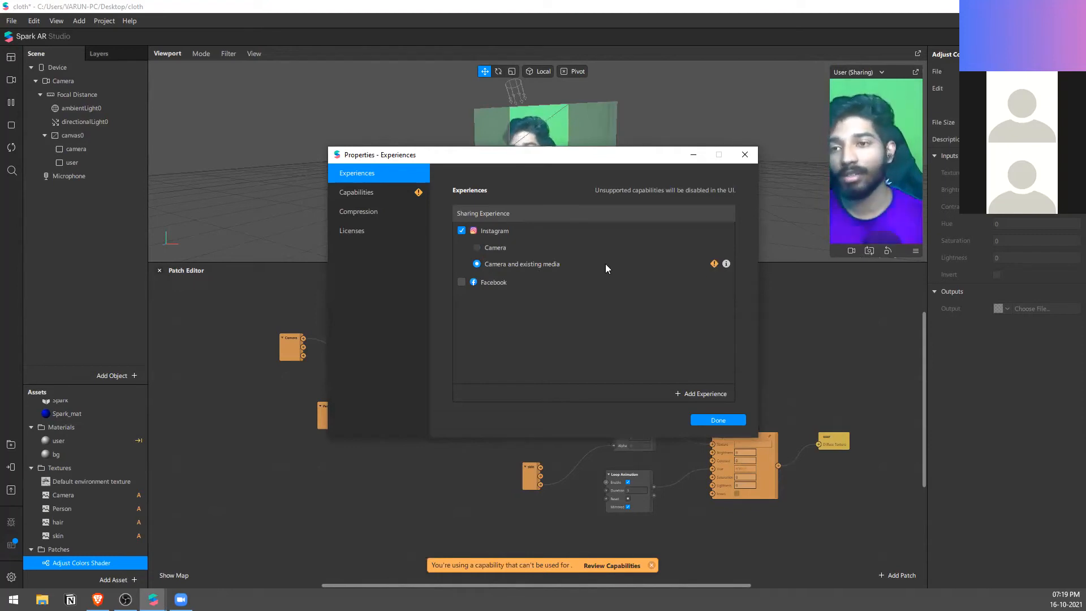
left_click(479, 247)
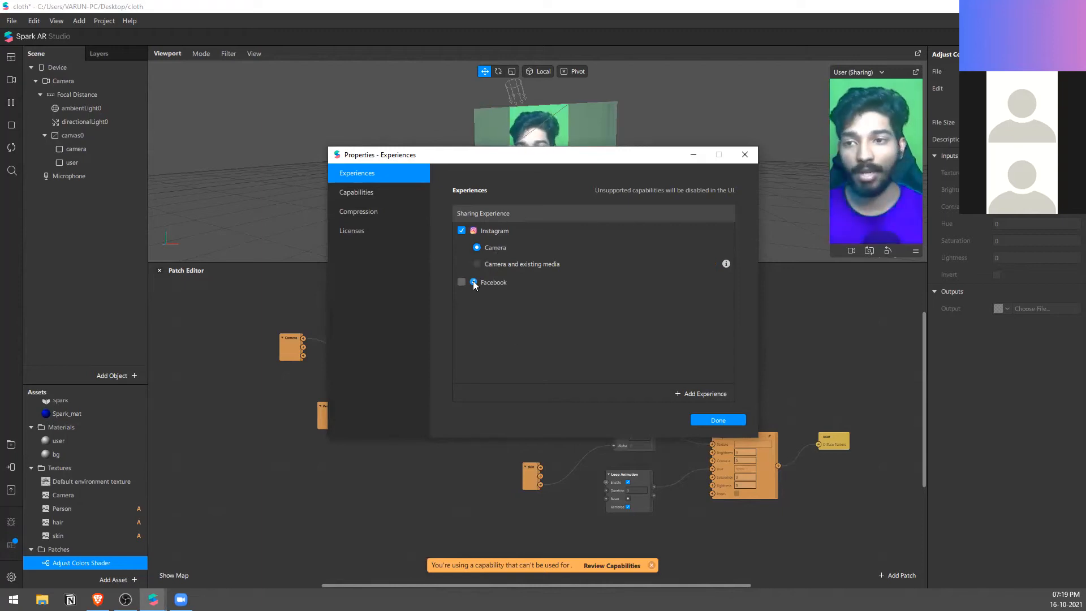
left_click(734, 422)
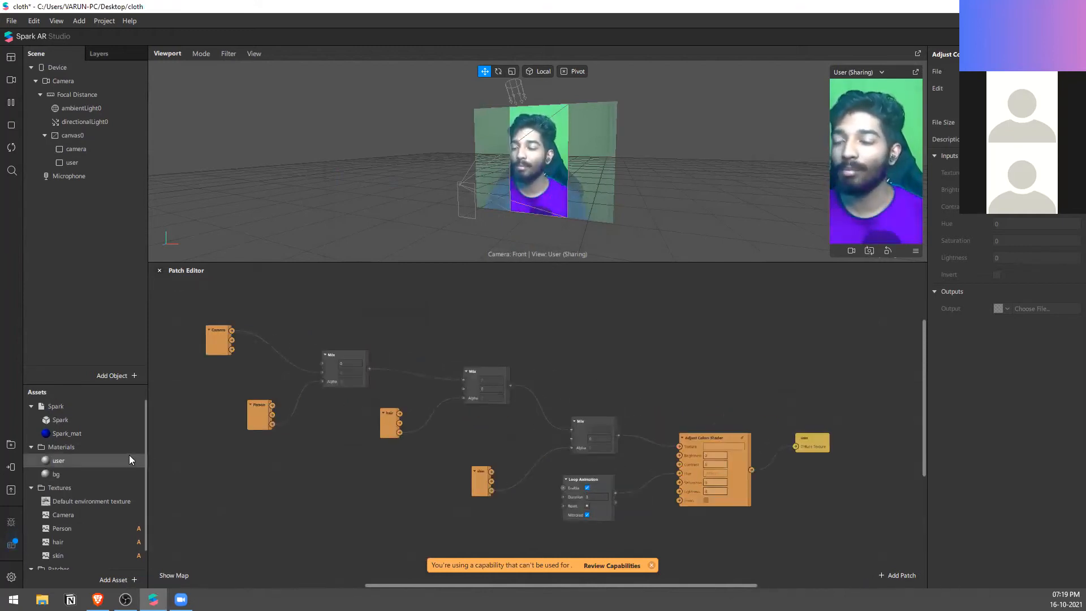
scroll(129, 454, "up", 1)
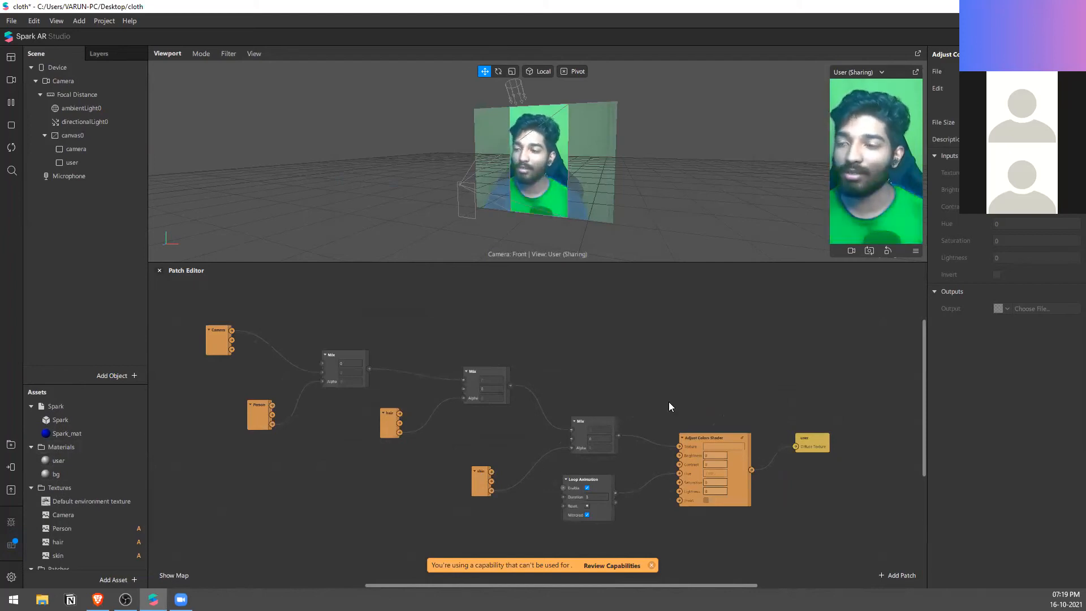
left_click_drag(892, 328, 214, 529)
left_click(617, 399)
Step: Save the cloth project and replace it with a new blank project in a maximized window
left_click(16, 20)
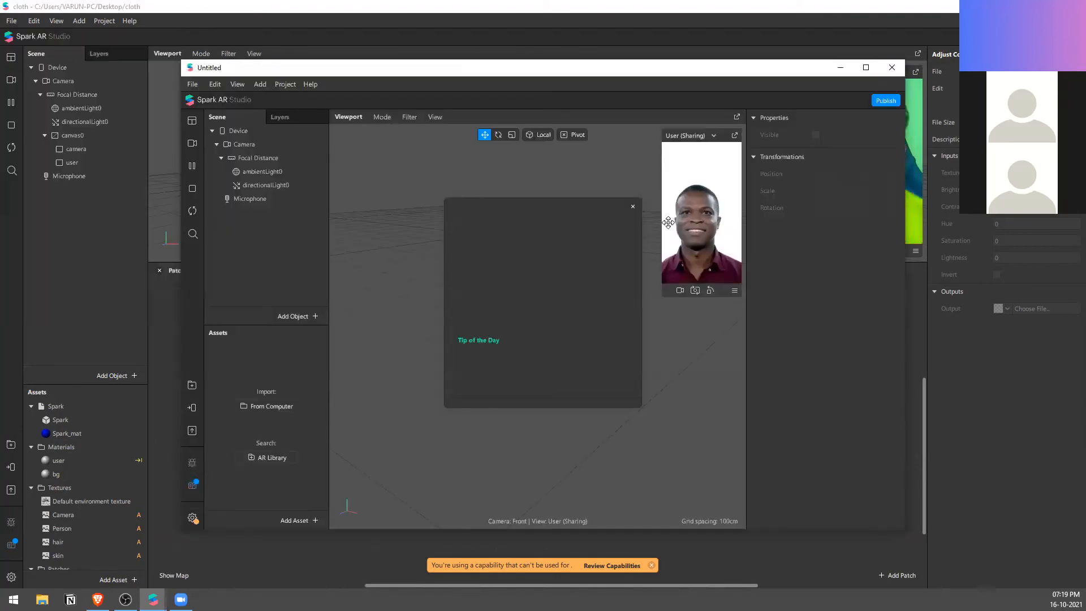
left_click(633, 206)
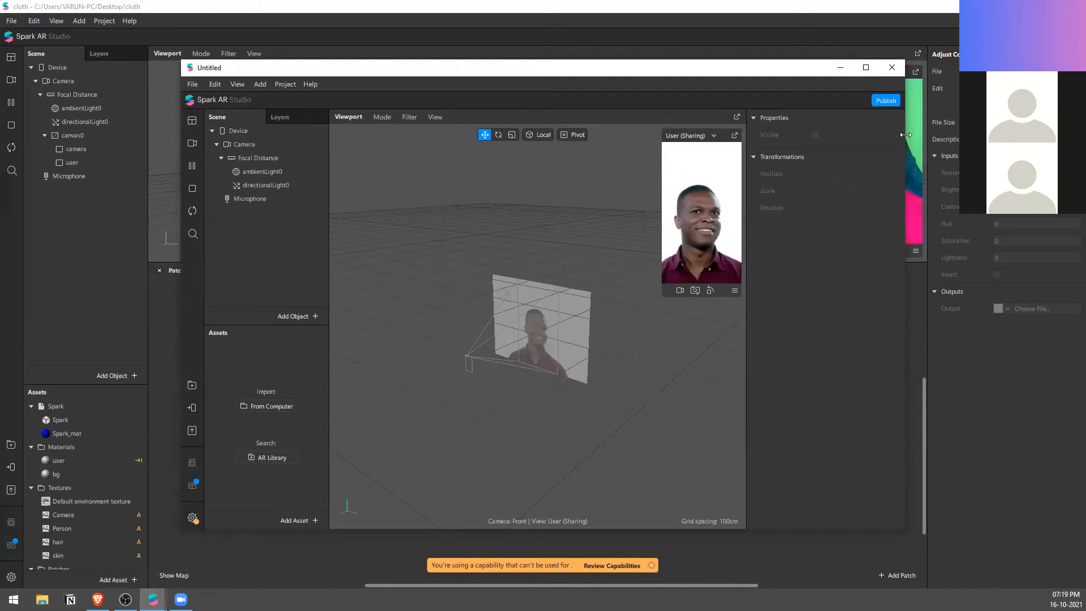
left_click(866, 68)
mouse_move(152, 599)
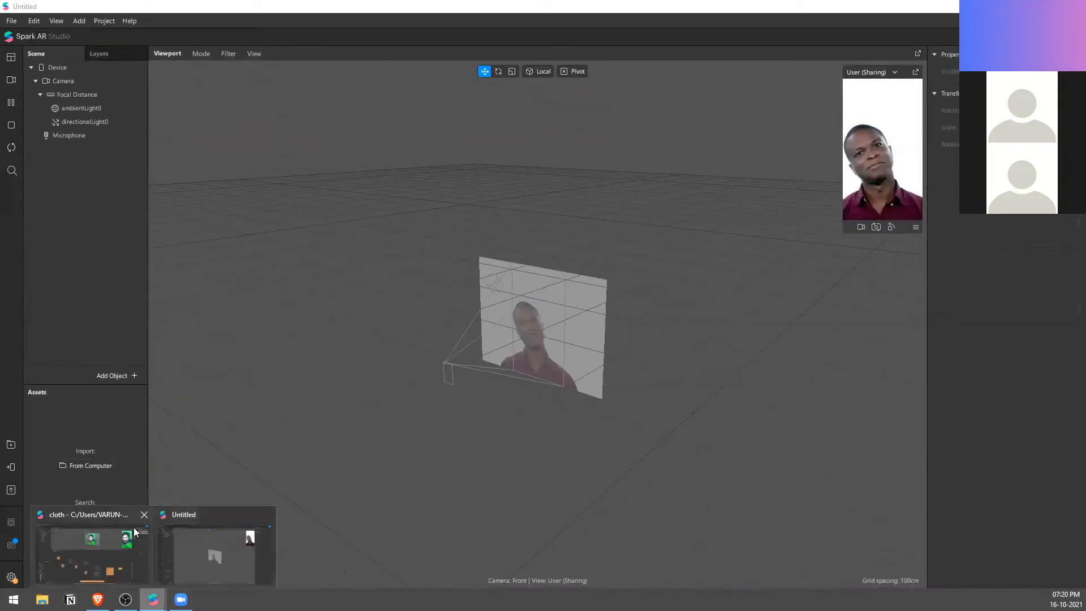
left_click(145, 514)
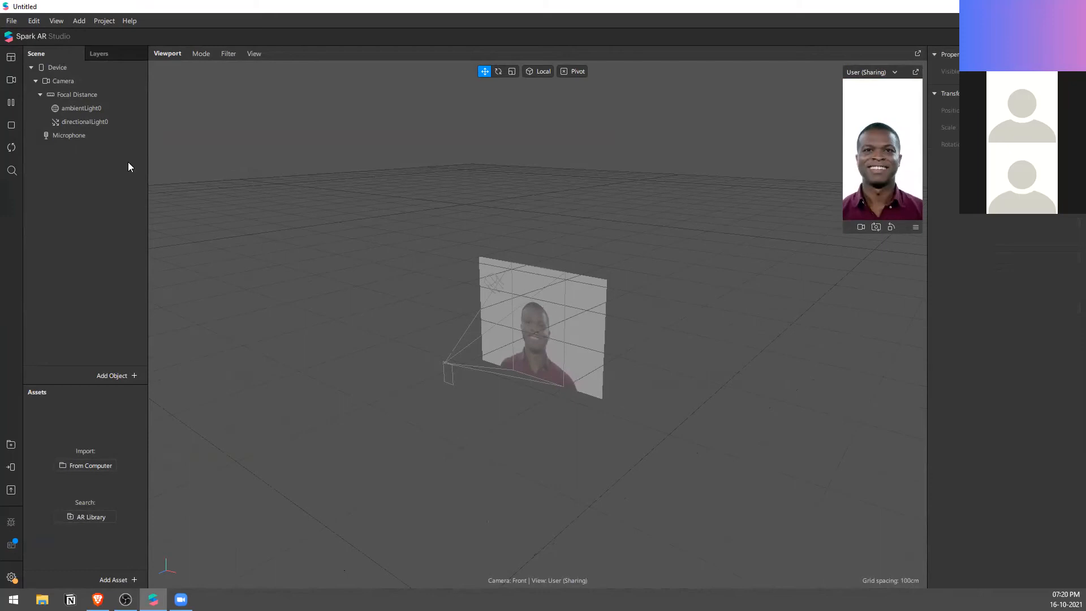
Step: Add the Sharing, Video Calling and Ads experiences to the new project with their default platforms enabled
left_click(101, 21)
left_click(119, 39)
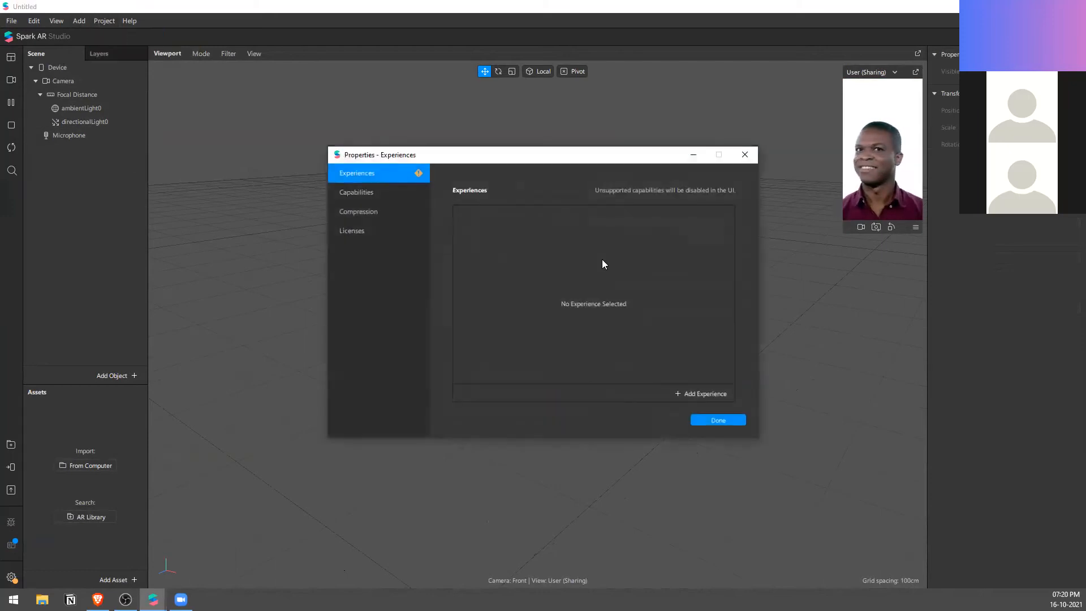
left_click(702, 393)
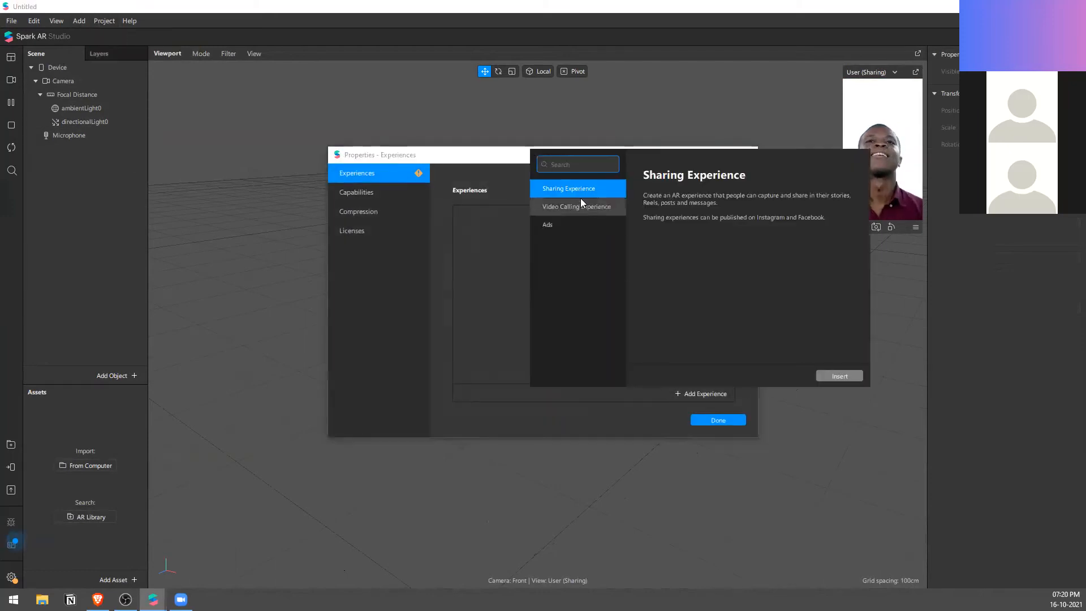
left_click(842, 378)
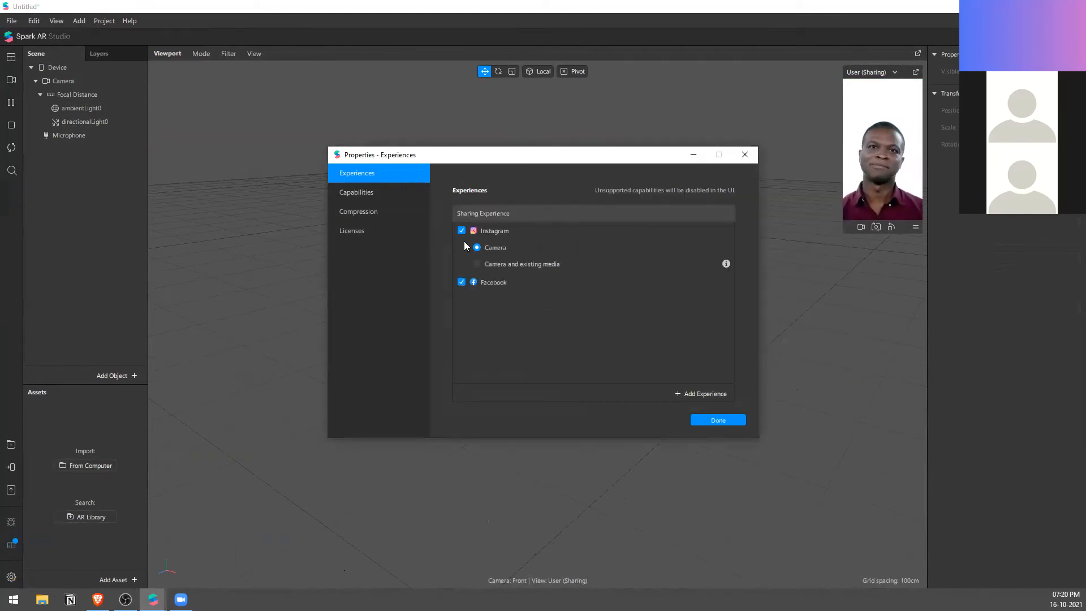
left_click(700, 393)
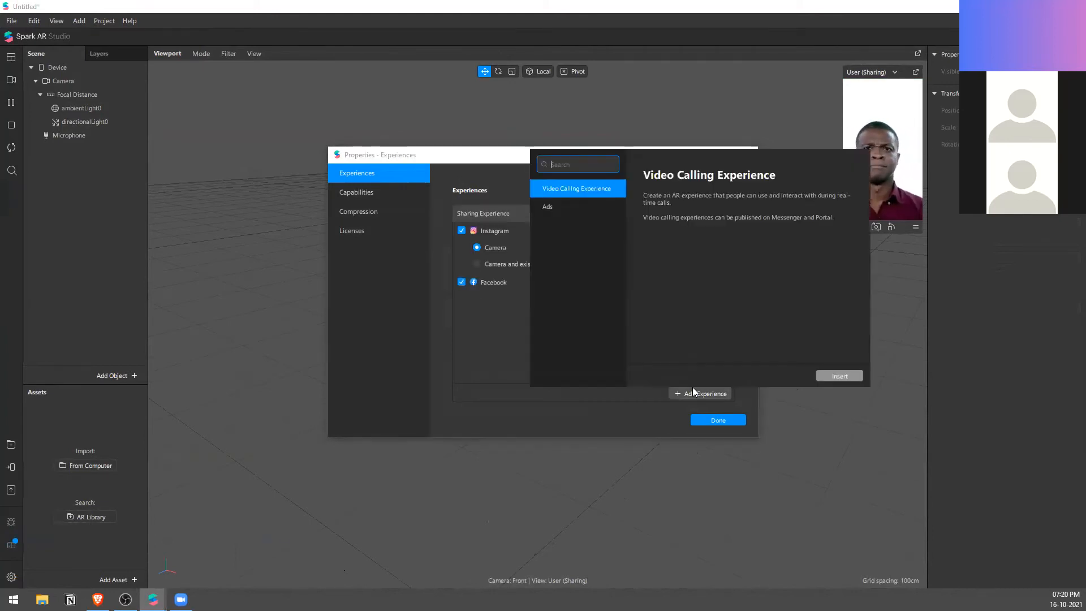
left_click(839, 376)
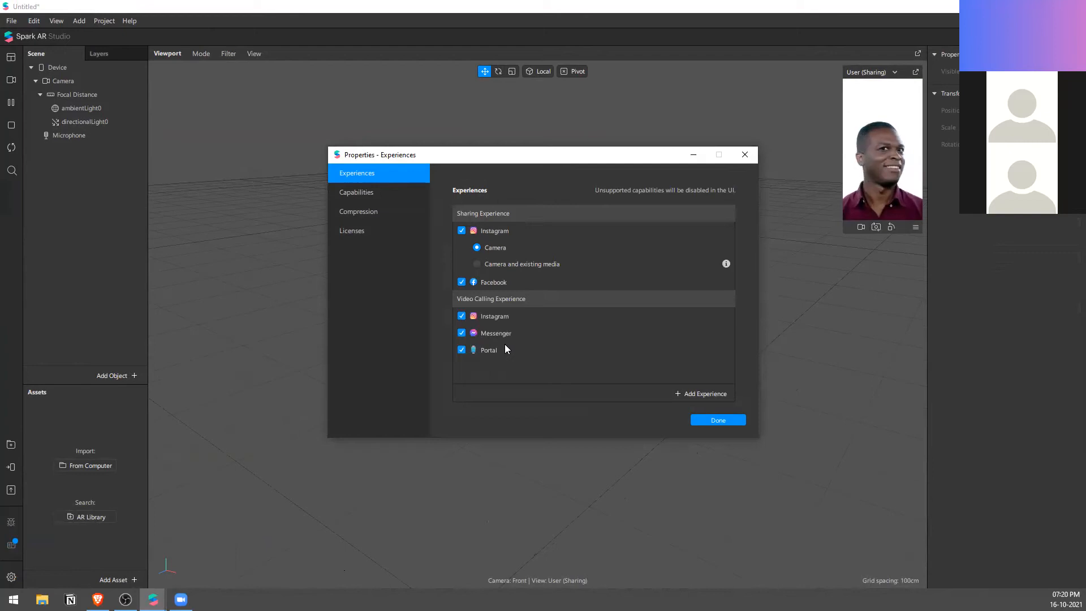
left_click(711, 395)
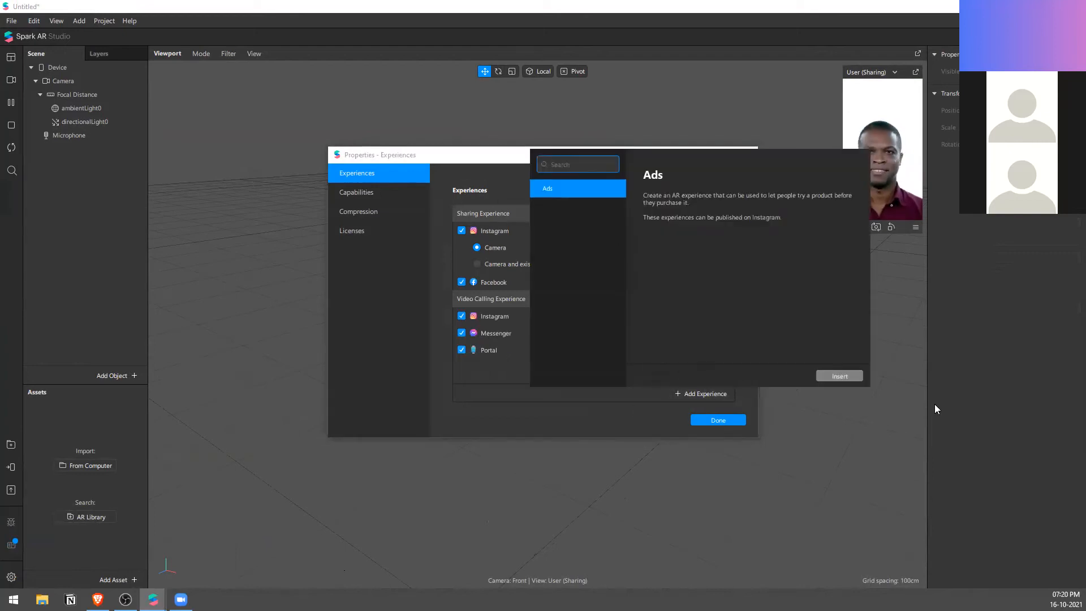
left_click(842, 376)
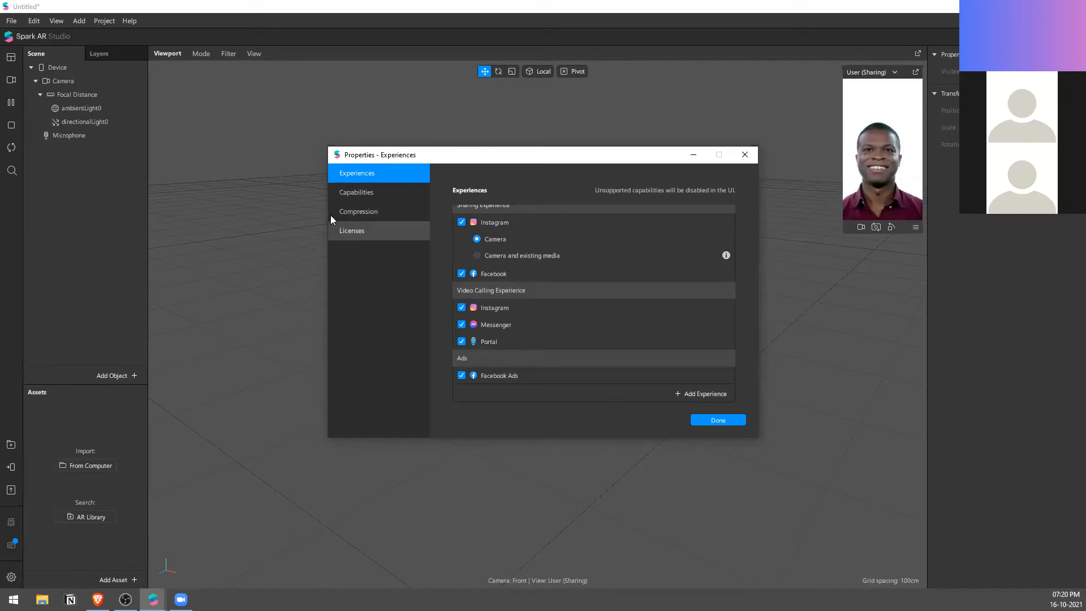
Step: Browse the full list of capabilities that can be added to the project and dismiss it without adding any
left_click(424, 201)
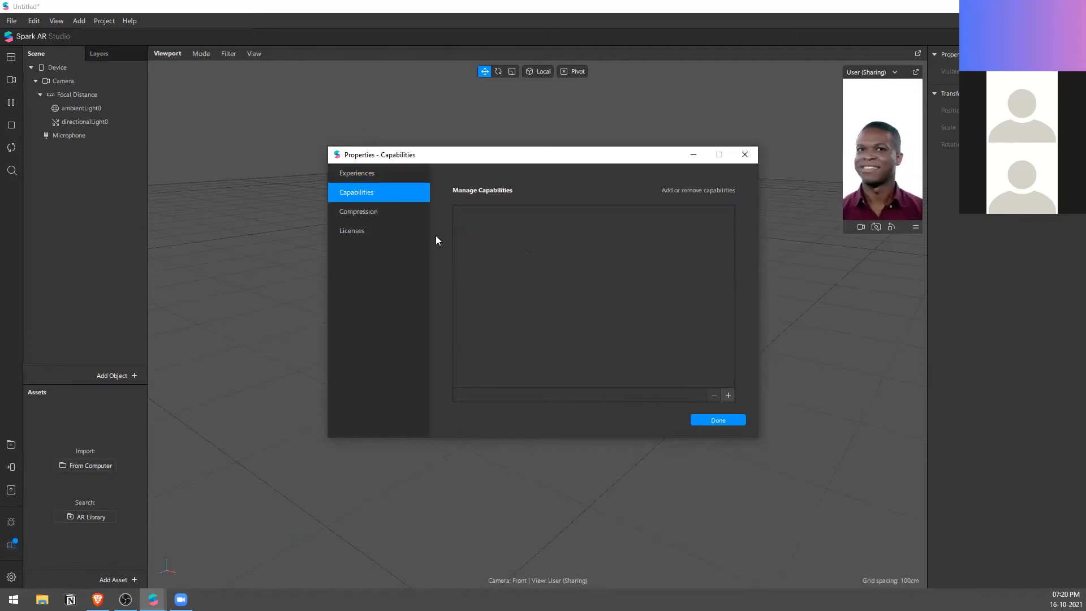
left_click(728, 395)
scroll(622, 277, "down", 5)
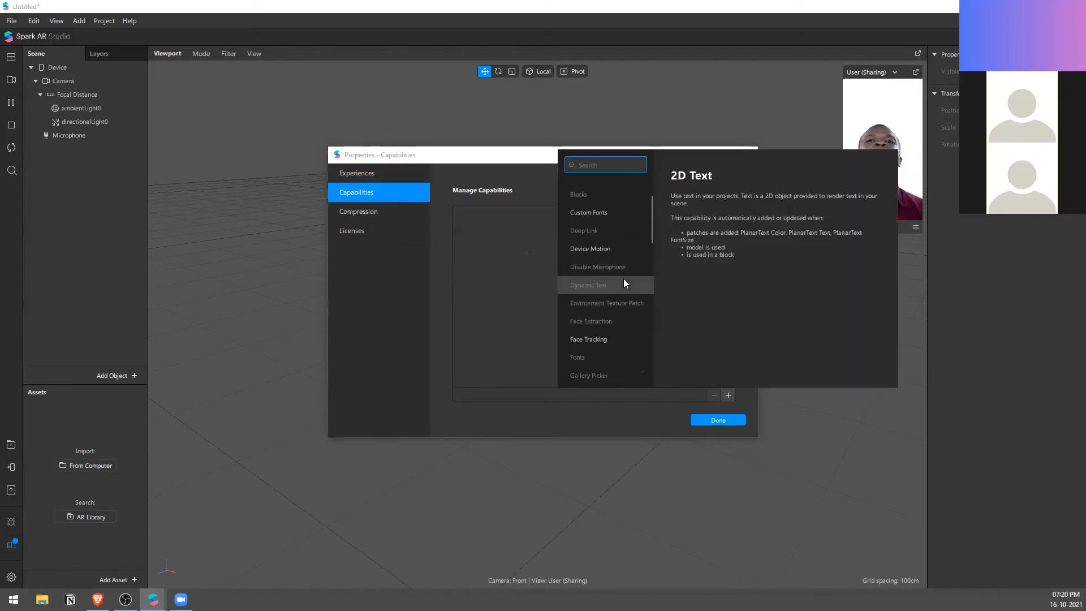
scroll(628, 318, "down", 10)
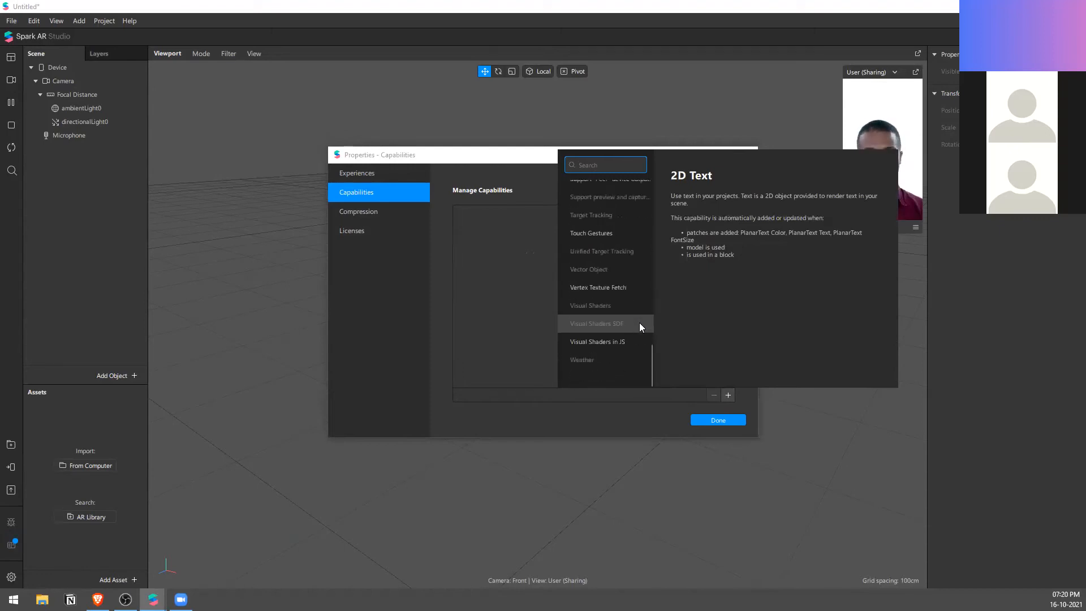
scroll(634, 342, "up", 8)
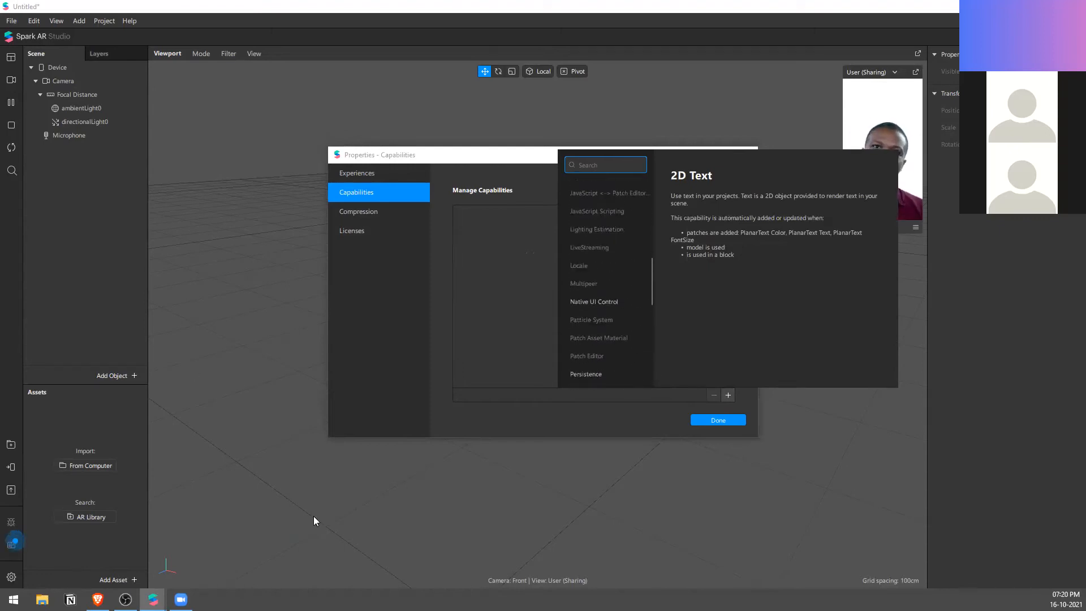
scroll(578, 311, "up", 2)
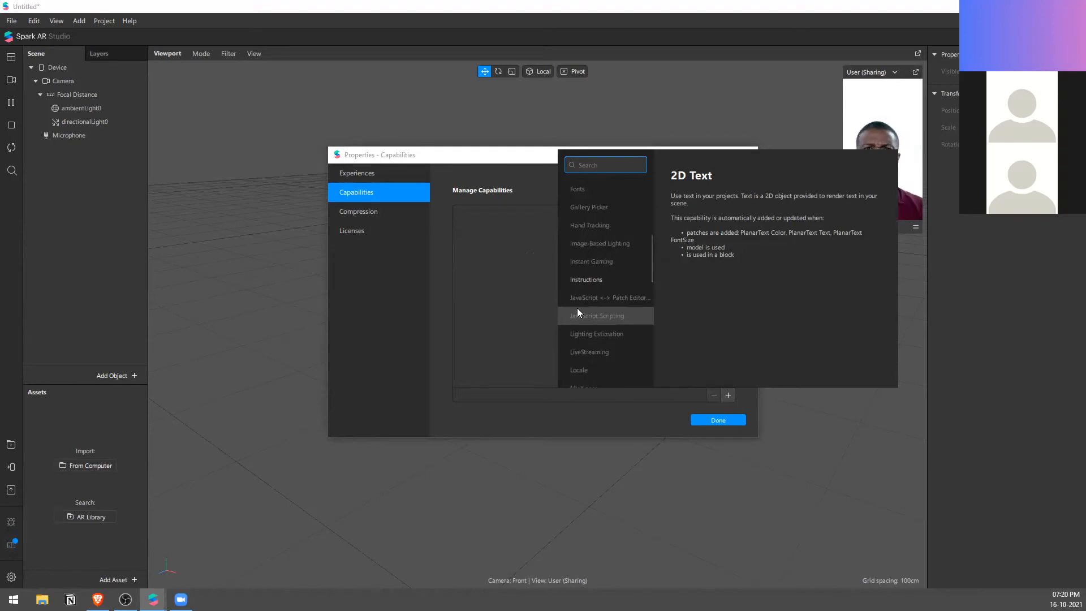
left_click(544, 351)
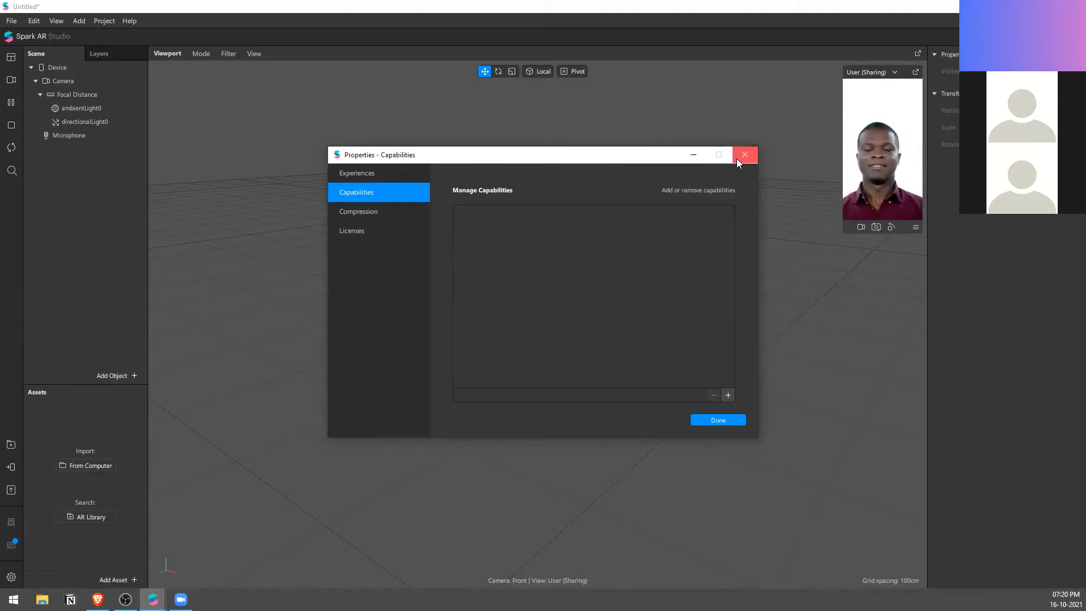
Step: Examine the descriptions of capabilities such as Animation Playback Controllers, Deep Link and Disable Microphone, and close the properties without adding any
left_click(728, 395)
scroll(607, 238, "up", 6)
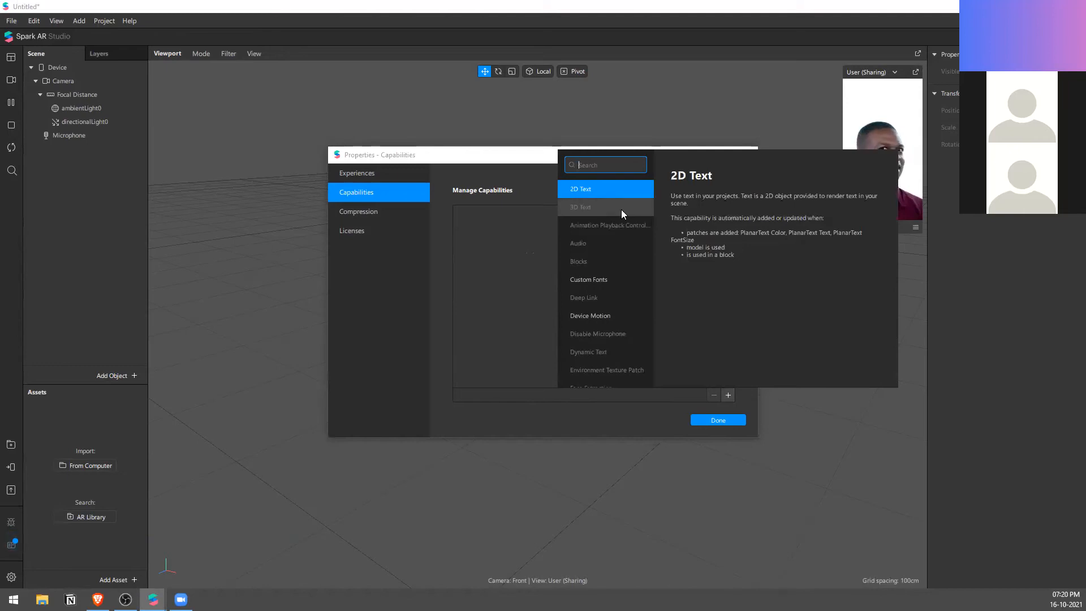
left_click(621, 210)
left_click(632, 237)
left_click(633, 229)
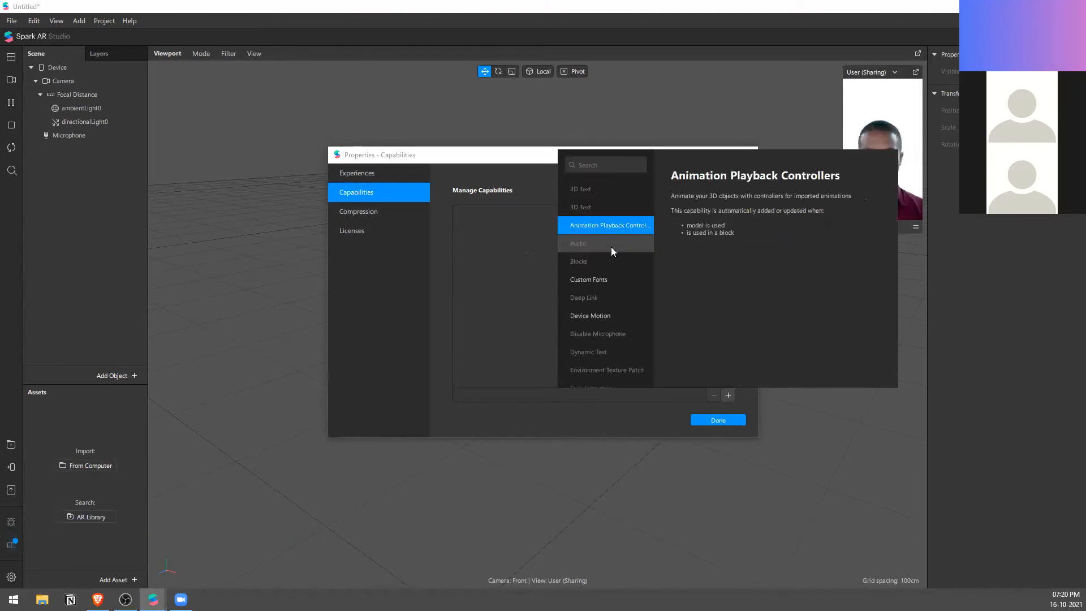
left_click(611, 247)
left_click(610, 263)
left_click(622, 296)
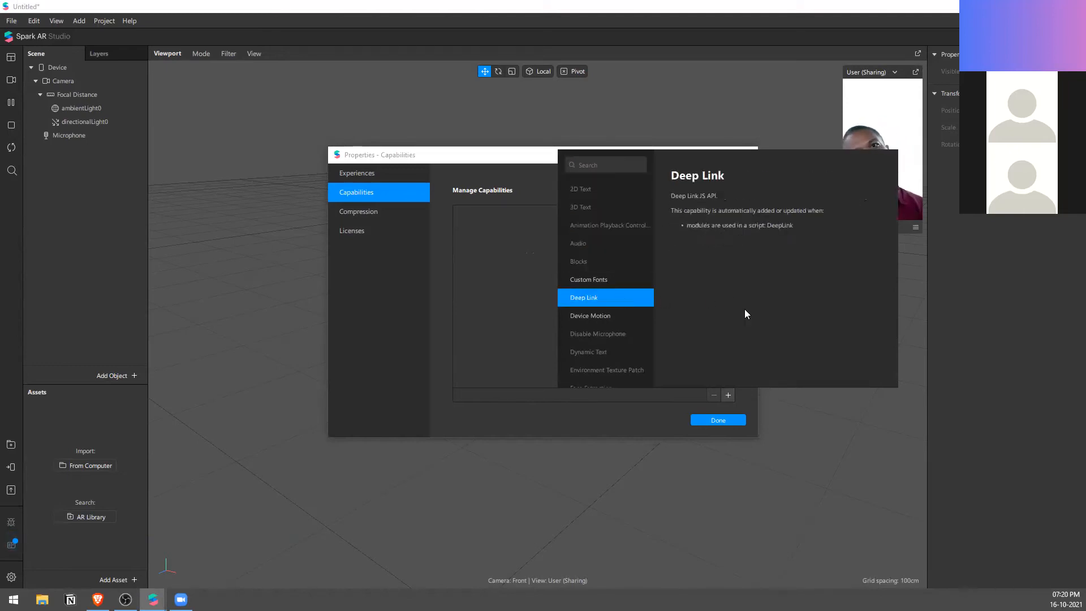
left_click(627, 340)
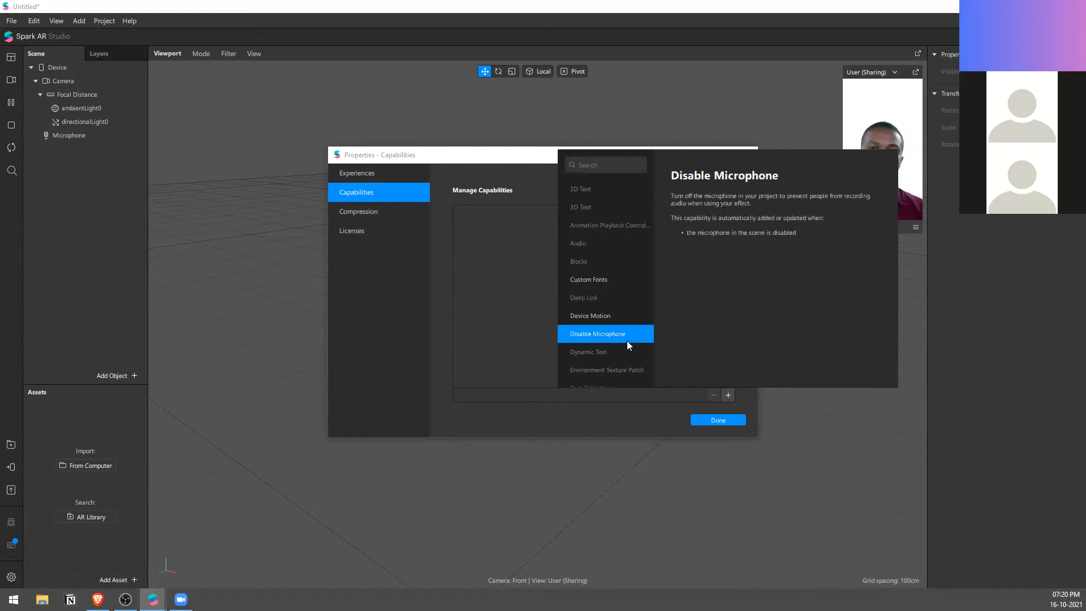
left_click(492, 275)
left_click(729, 158)
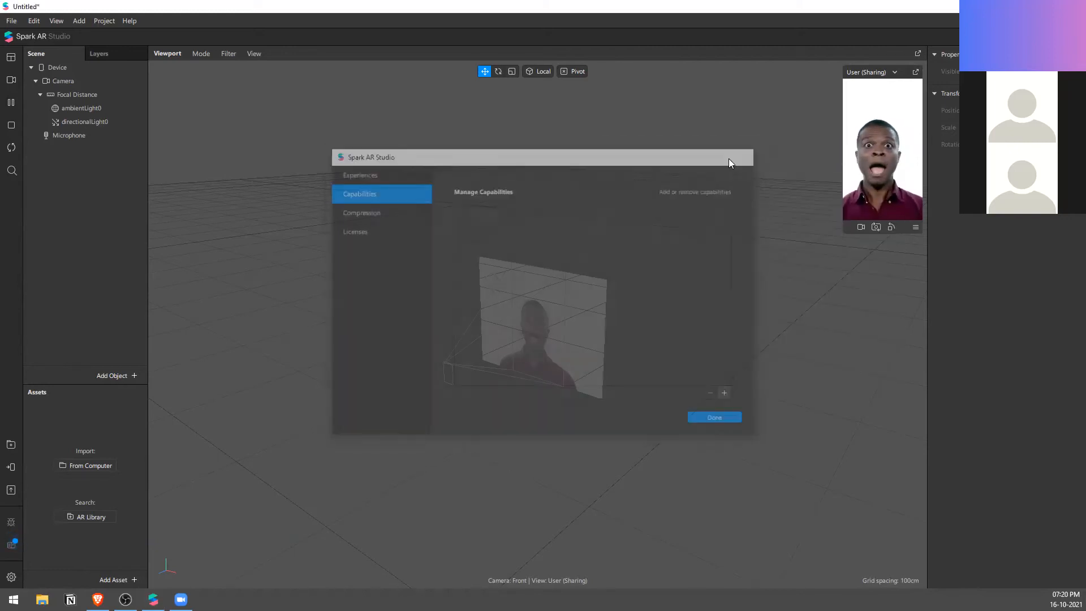
Step: Set the preview camera source to Logitech HD Webcam C310
left_click(12, 80)
left_click(108, 153)
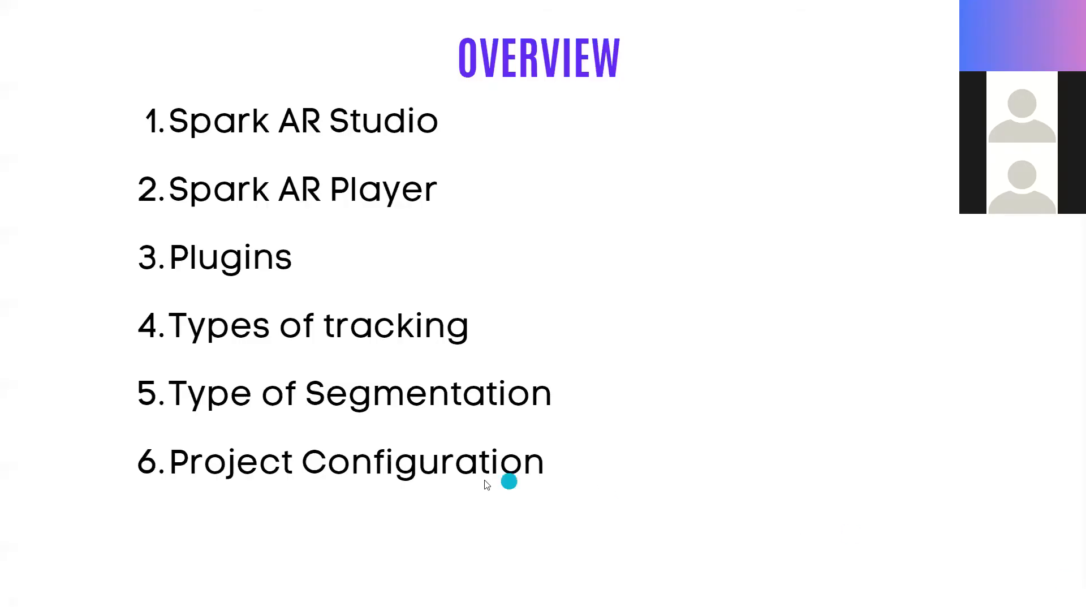
left_click(833, 388)
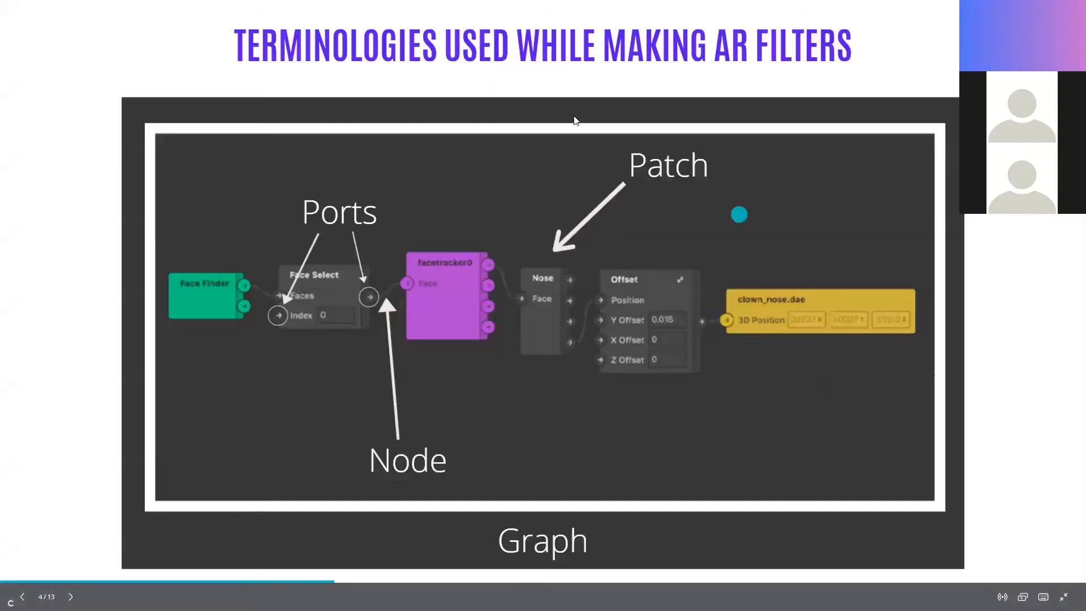
Step: Review the Overview slide in the presentation and return to the slide on terminologies used while making AR filters
key("Left")
key("Left")
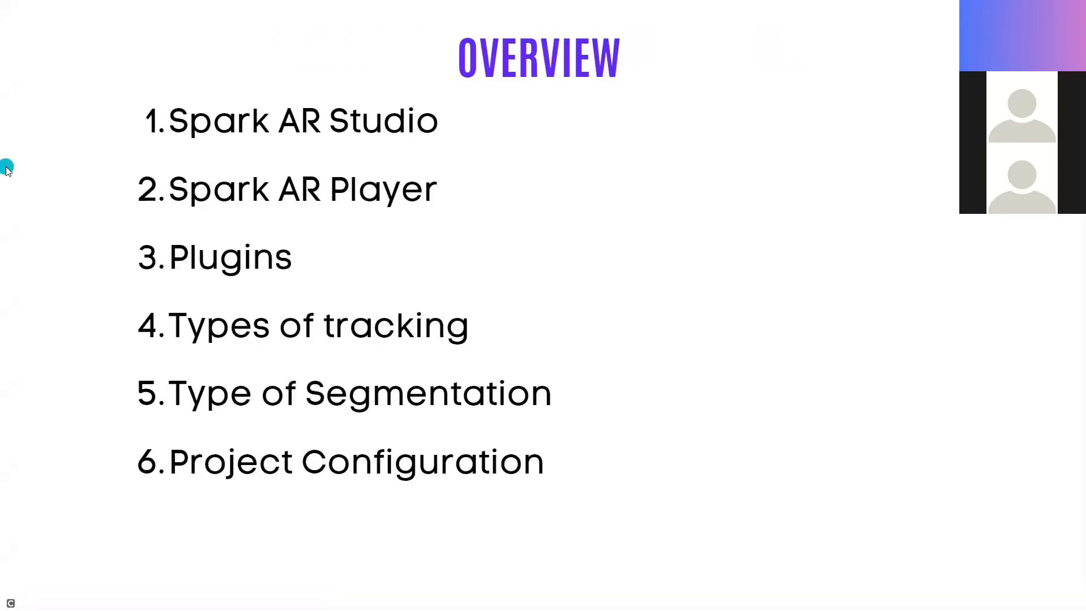
left_click(844, 252)
left_click(843, 251)
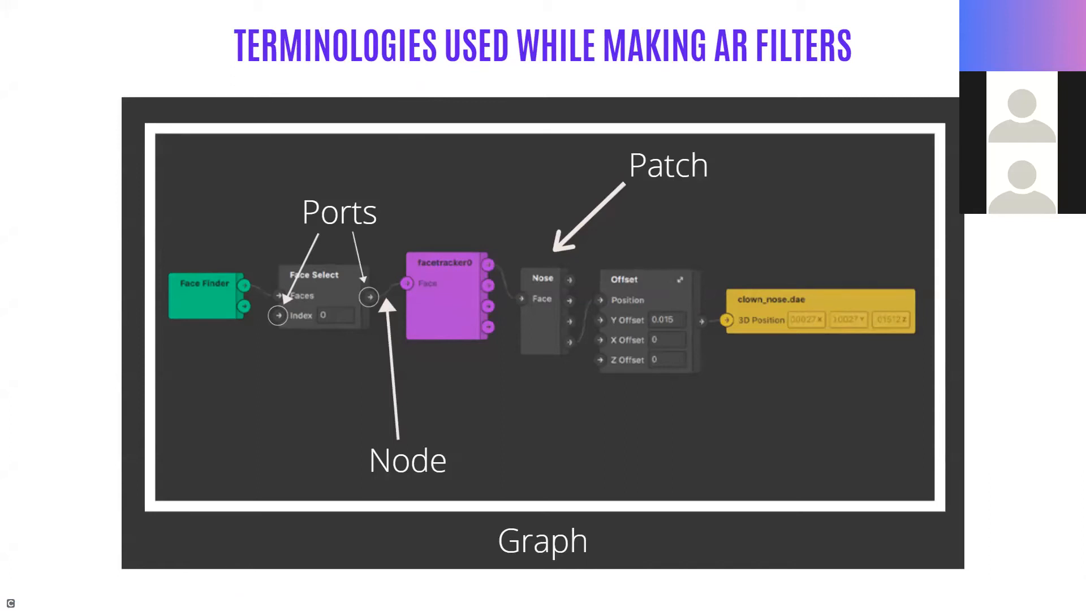
Step: Switch back to Spark AR Studio and close the untitled project, discarding its changes
key("alt+Tab")
left_click(1073, 6)
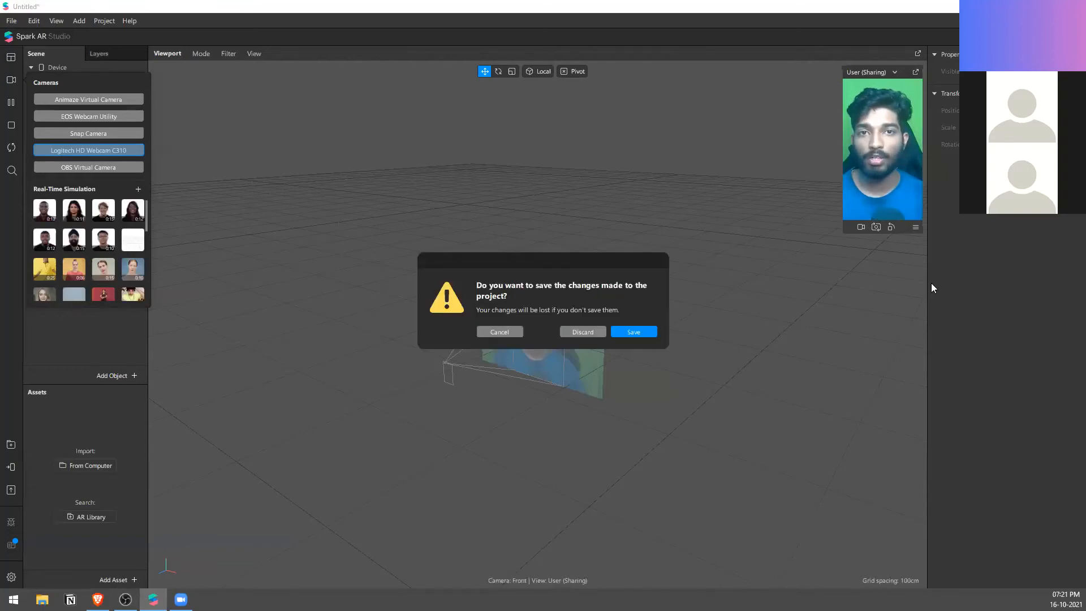
left_click(586, 333)
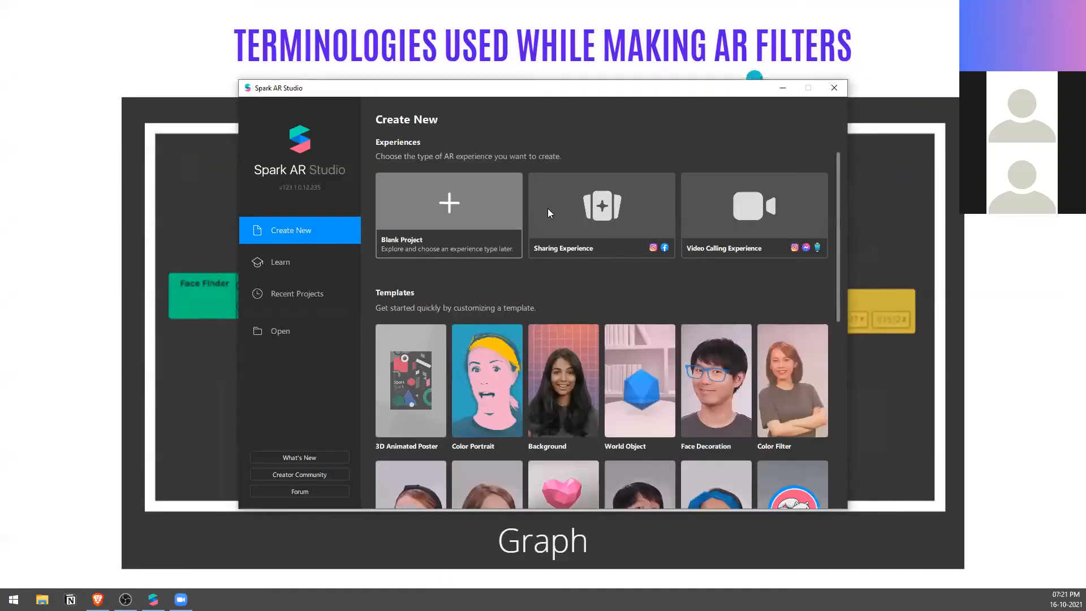
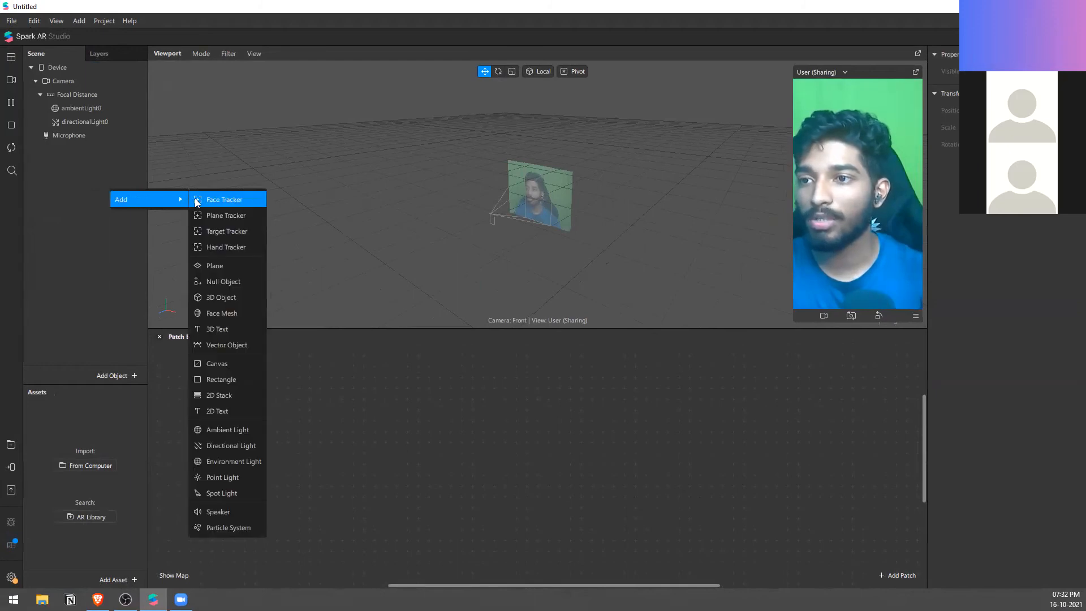
Step: Add a face tracker to the scene, bring its patches into the Patch Editor and delete those patches again
left_click(198, 200)
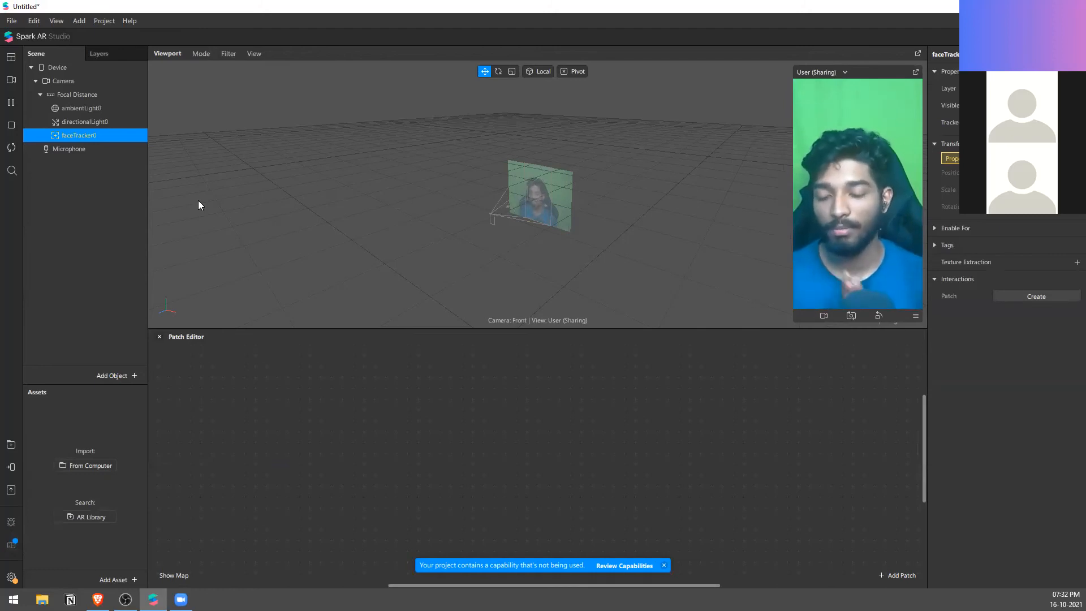
left_click_drag(113, 136, 442, 396)
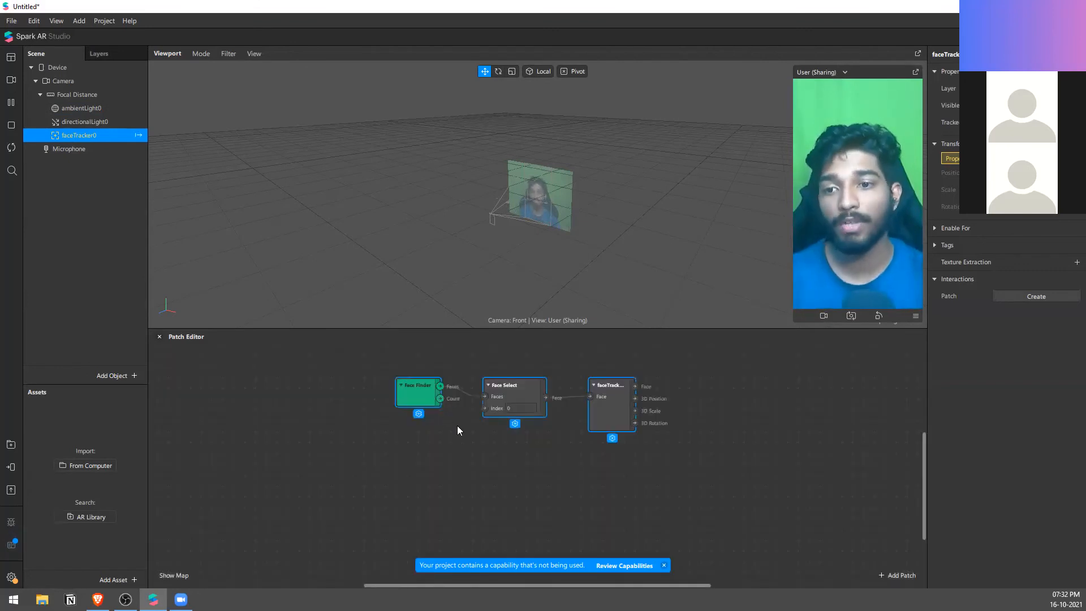
left_click_drag(739, 479, 335, 367)
key("Delete")
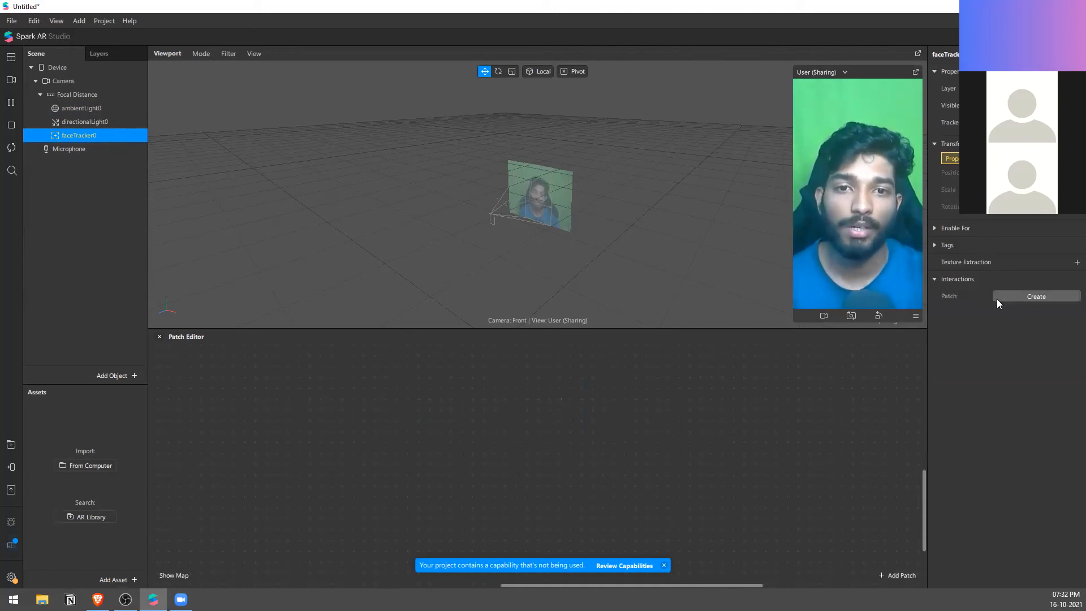
Step: Create the face tracker's producer patch from its interaction options and delete the resulting patches again
left_click(1037, 298)
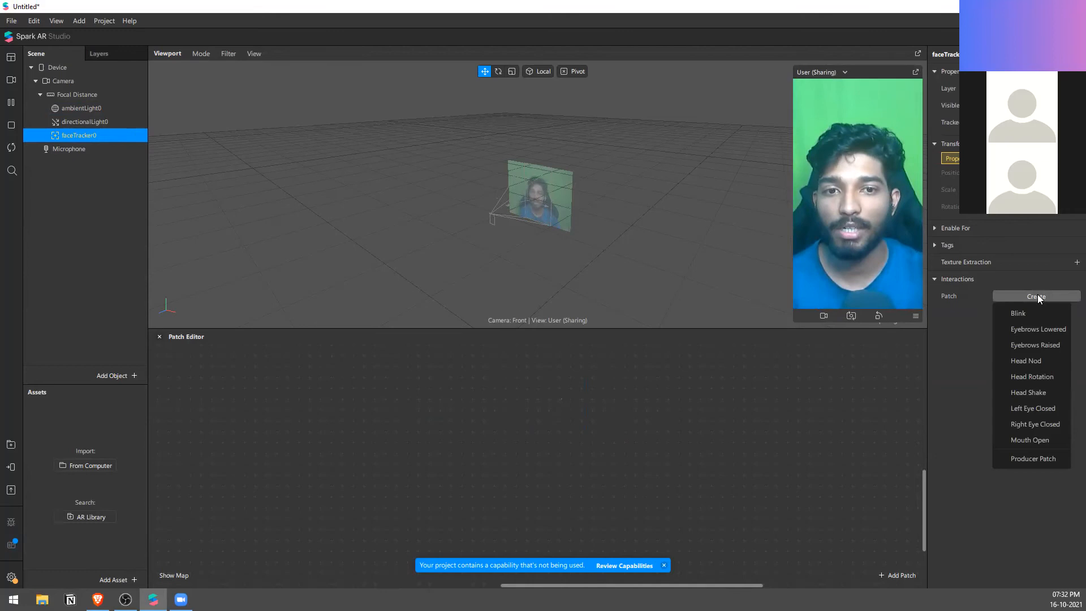
left_click(1040, 458)
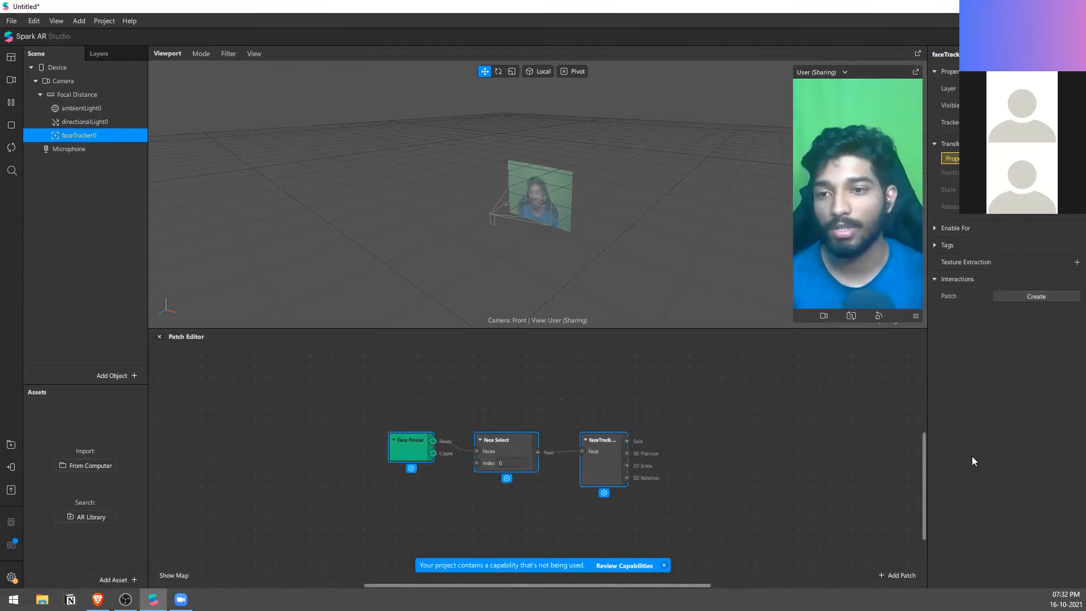
left_click_drag(774, 390, 355, 465)
left_click_drag(791, 366, 404, 483)
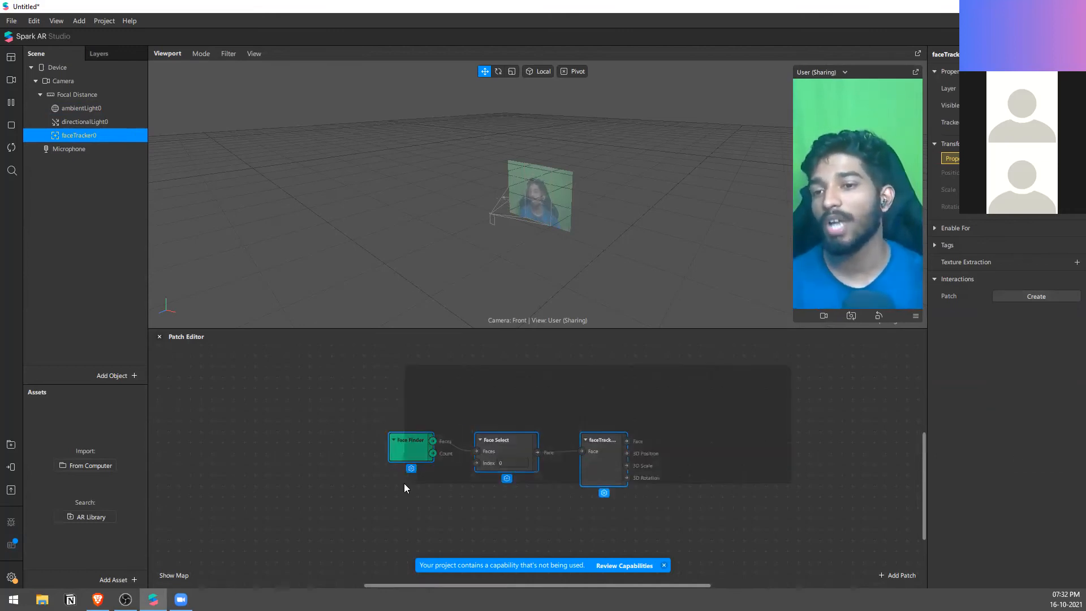
key("Delete")
Step: Add the patches of faceTracker0 to the Patch Editor and dismiss the unused capability notice
left_click_drag(97, 135, 546, 402)
scroll(761, 448, "up", 1)
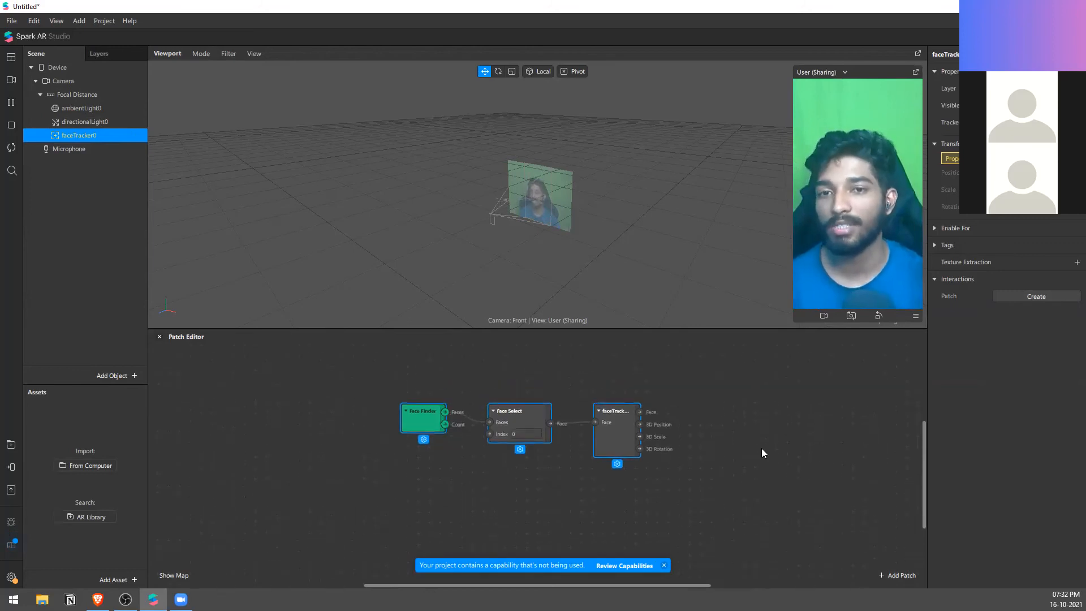
scroll(761, 452, "up", 1)
left_click(665, 565)
left_click(695, 511)
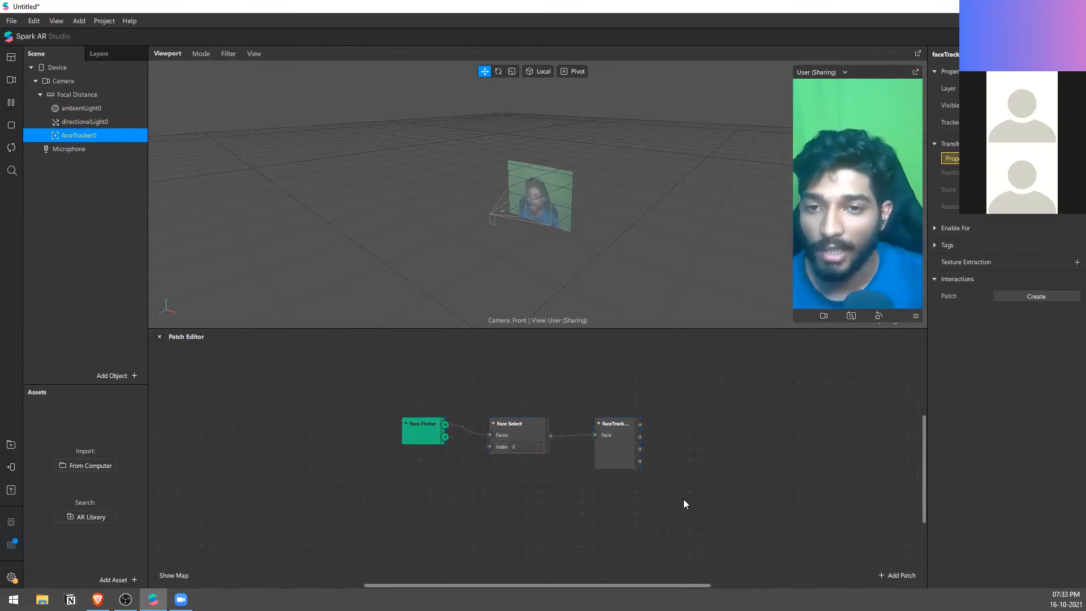
Step: Browse the Face Landmarks and Interaction patches available for the Face output of faceTracker0, including Eyebrows Raised and Happy Face
scroll(642, 470, "up", 1)
left_click_drag(640, 415, 711, 399)
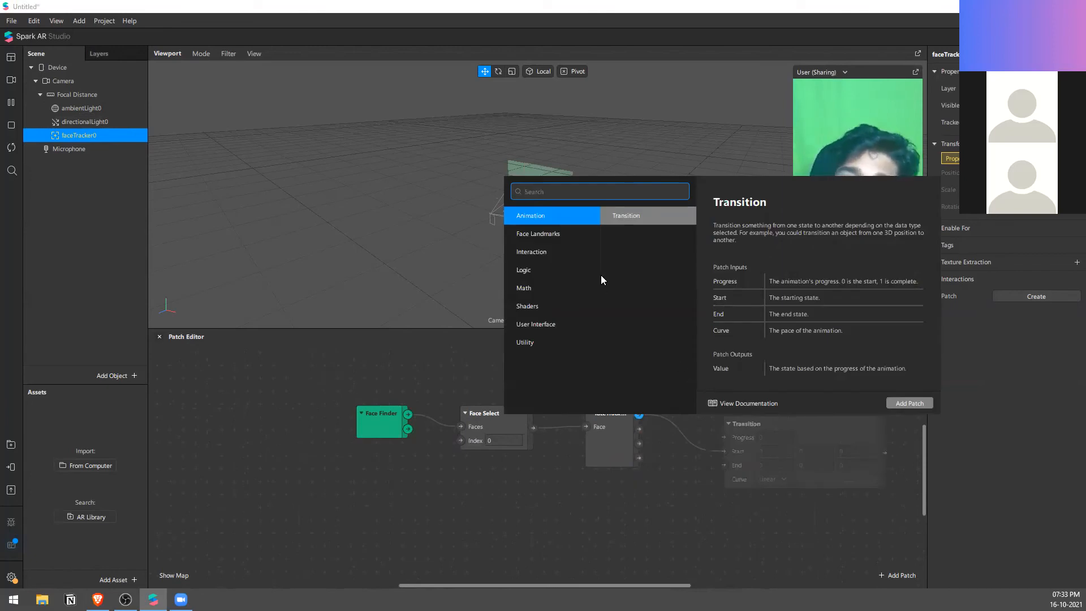
left_click(568, 240)
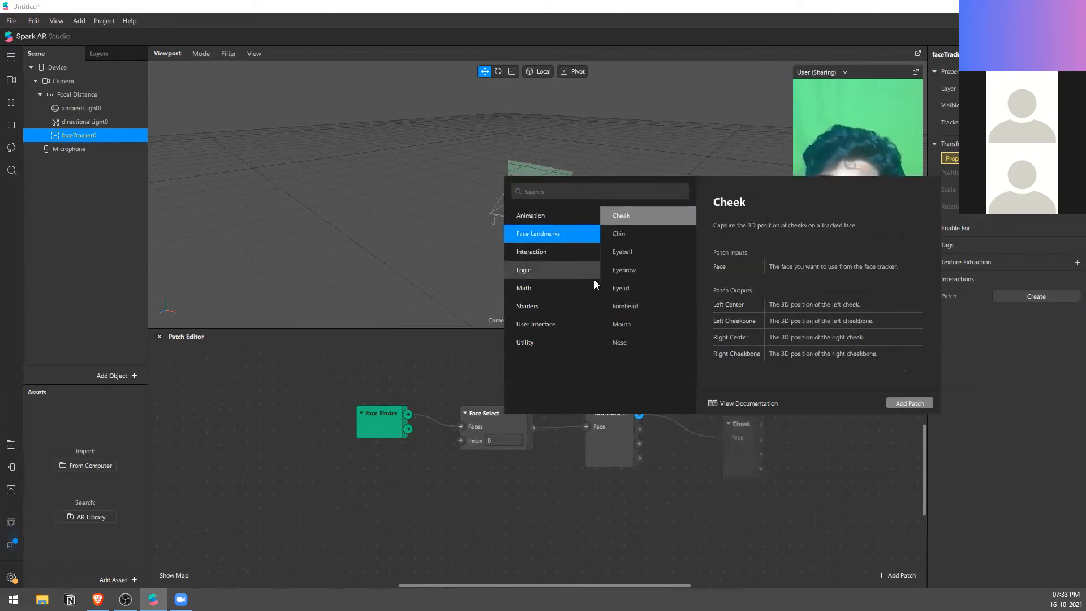
left_click(663, 229)
left_click(658, 269)
left_click(559, 253)
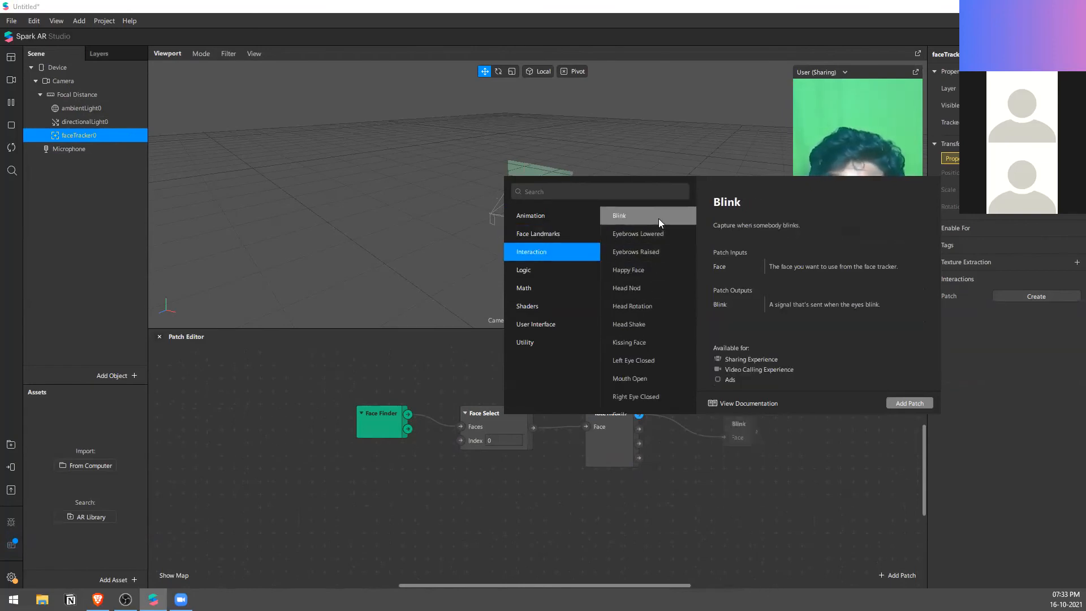
left_click(656, 236)
left_click(663, 252)
left_click(672, 271)
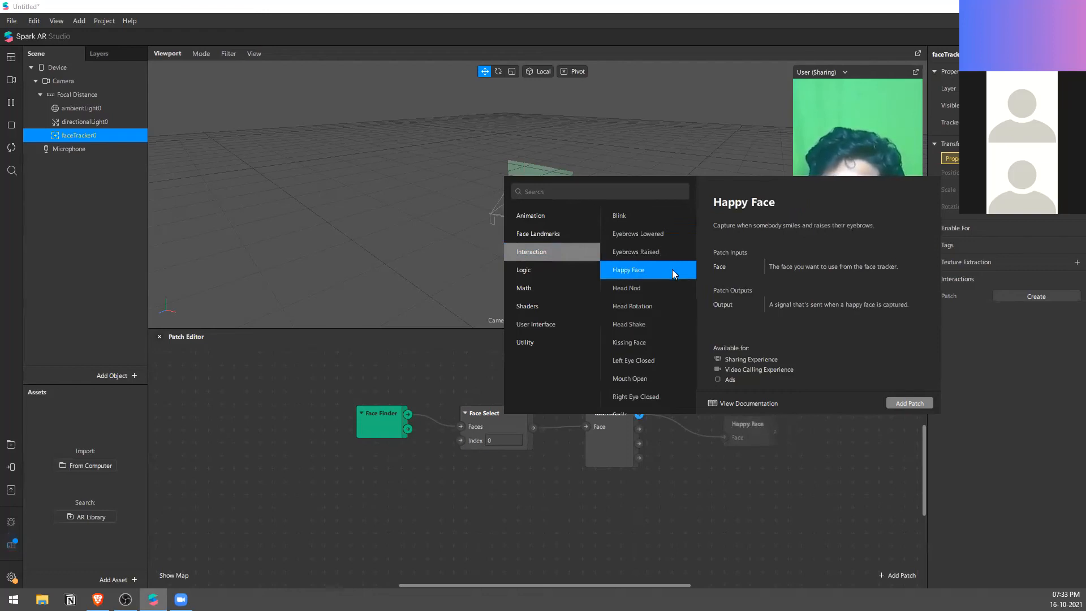
Step: Add the Smile interaction patch to the Face output of faceTracker0 and place it closer to the tracker patch
scroll(682, 359, "down", 1)
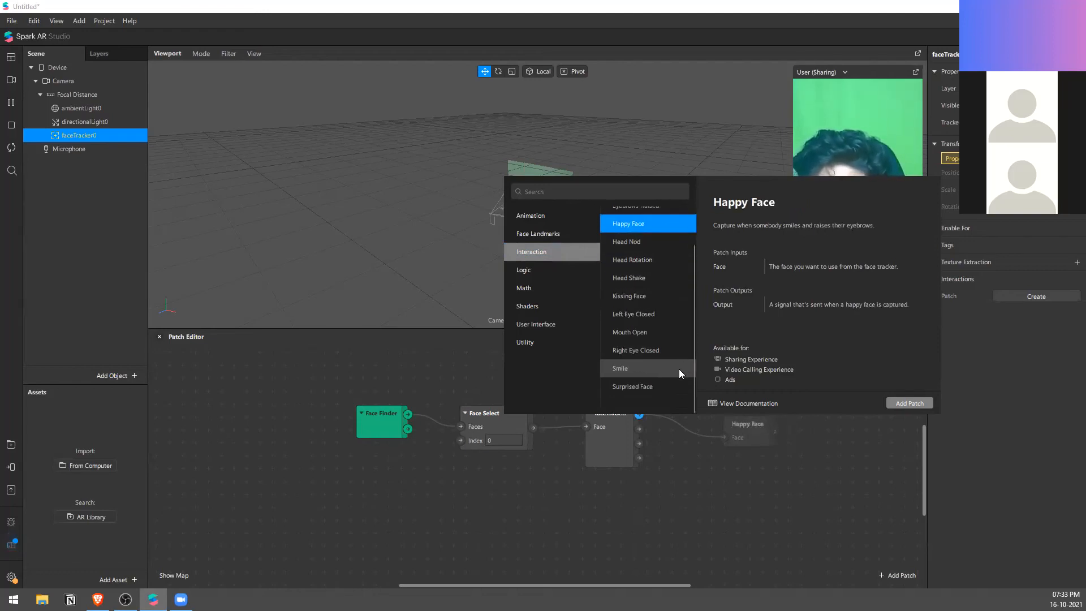
left_click(679, 368)
left_click(909, 403)
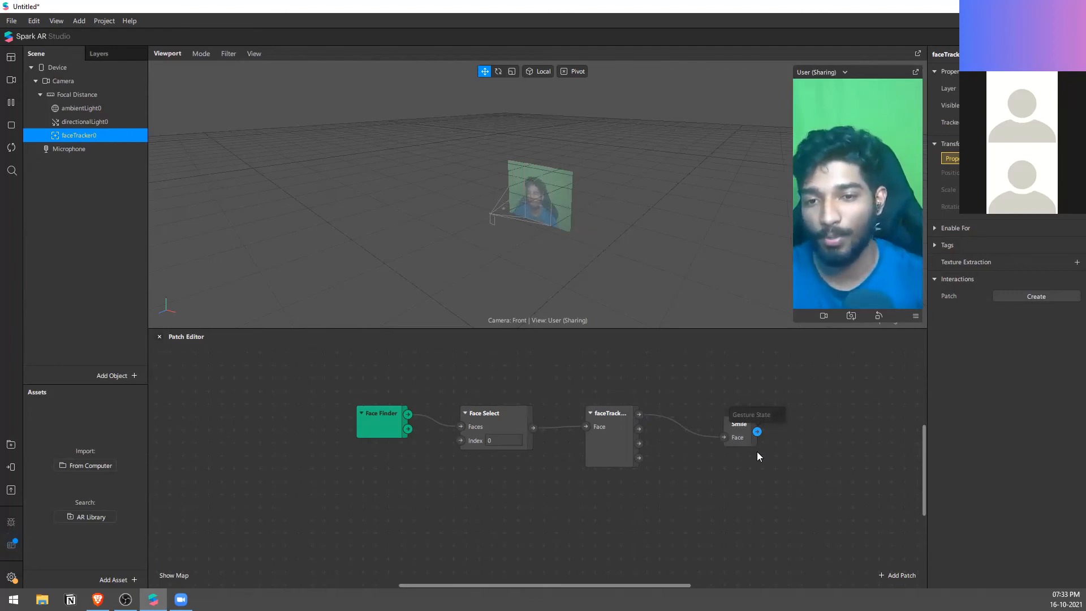
left_click_drag(729, 441, 691, 455)
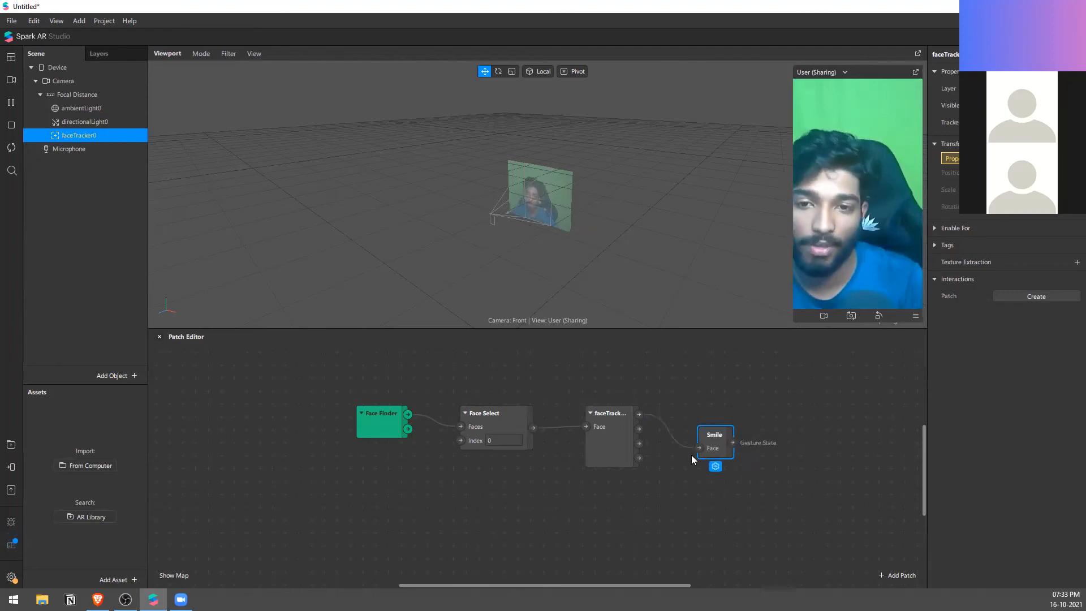
Step: Open the AR Library and search it for "smile"
right_click(102, 235)
mouse_move(147, 243)
left_click(19, 441)
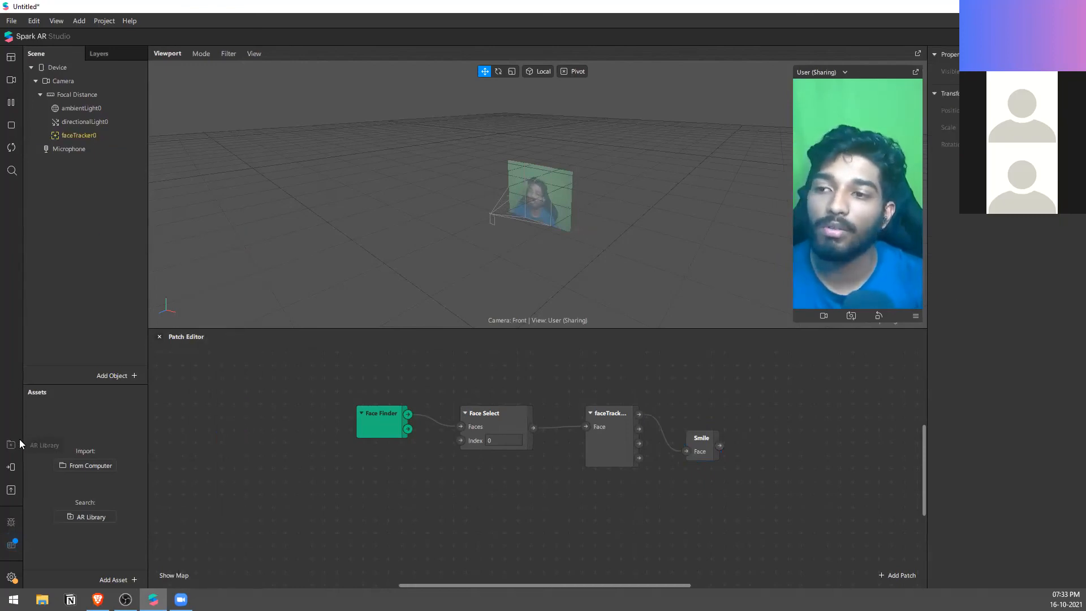
left_click(19, 441)
left_click(329, 162)
type("smile")
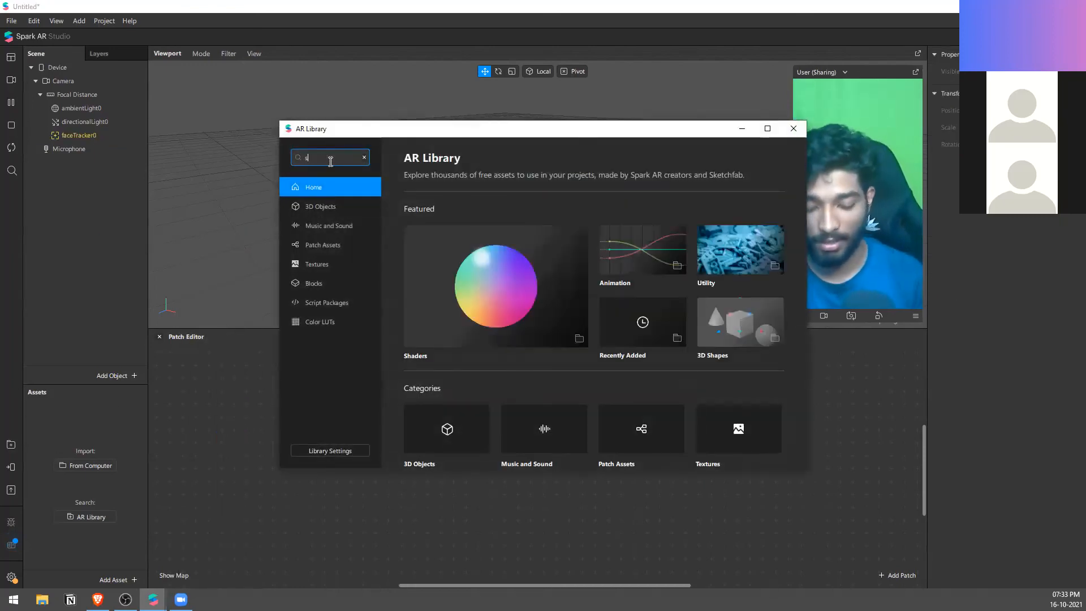
key("Return")
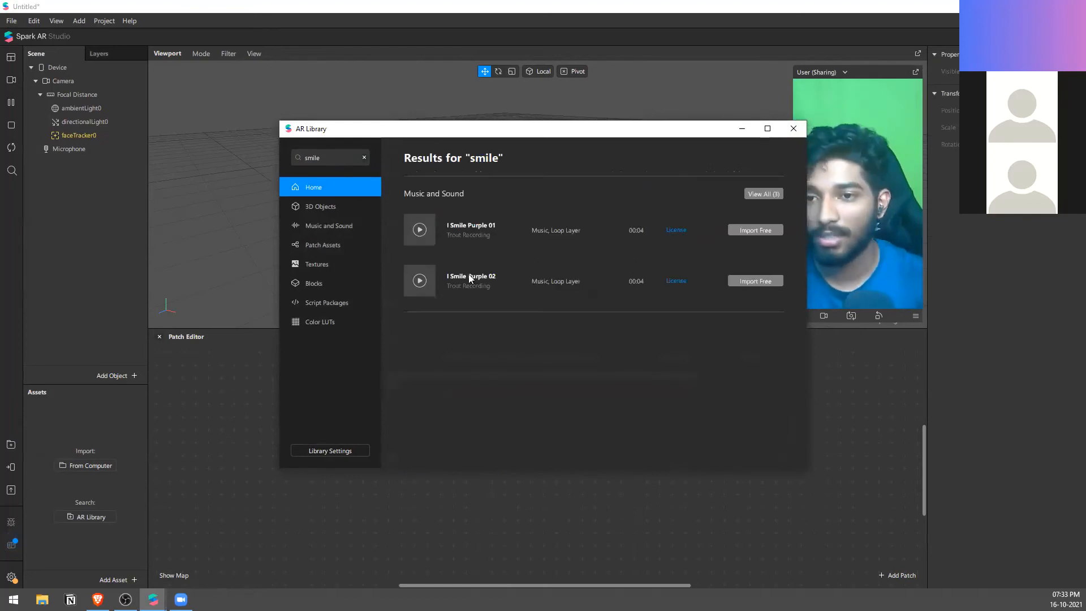
Step: View all 3D object results for the smile search and import the Smile Face model from Sketchfab
left_click(746, 193)
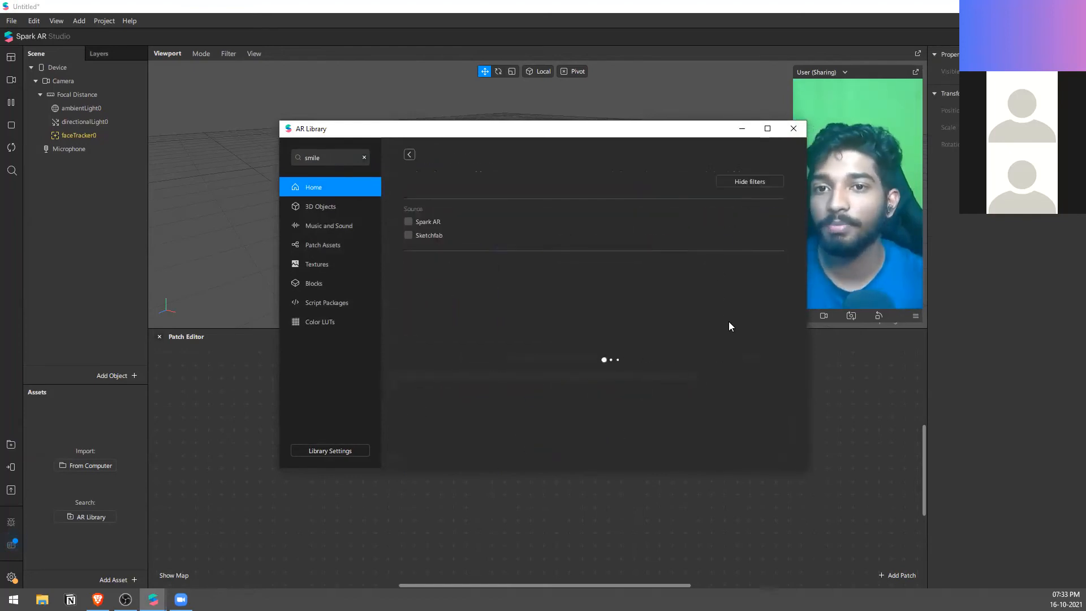
scroll(732, 332, "down", 4)
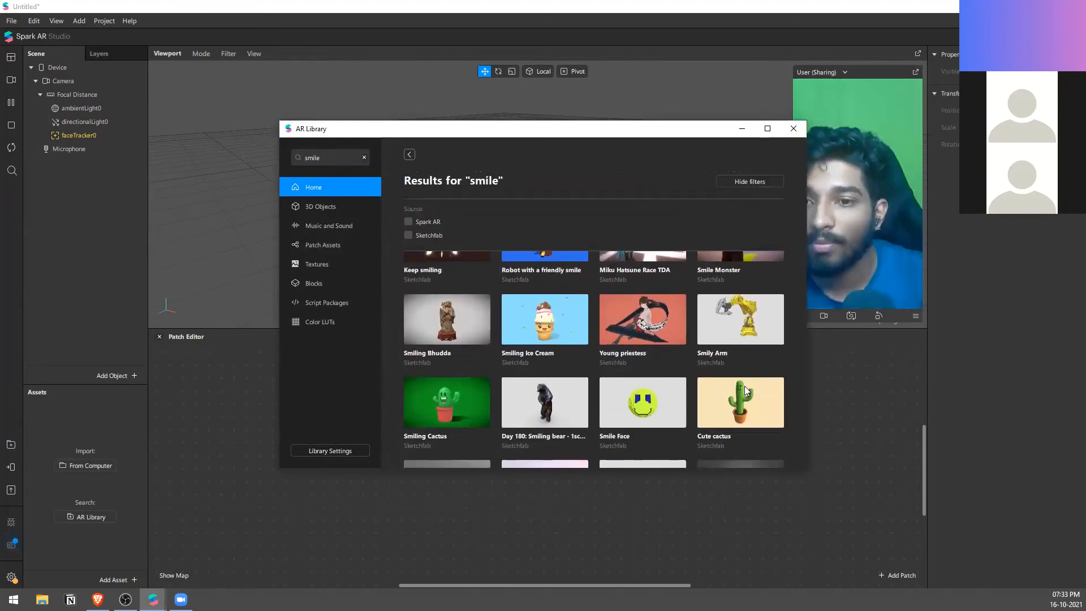
scroll(681, 329, "down", 6)
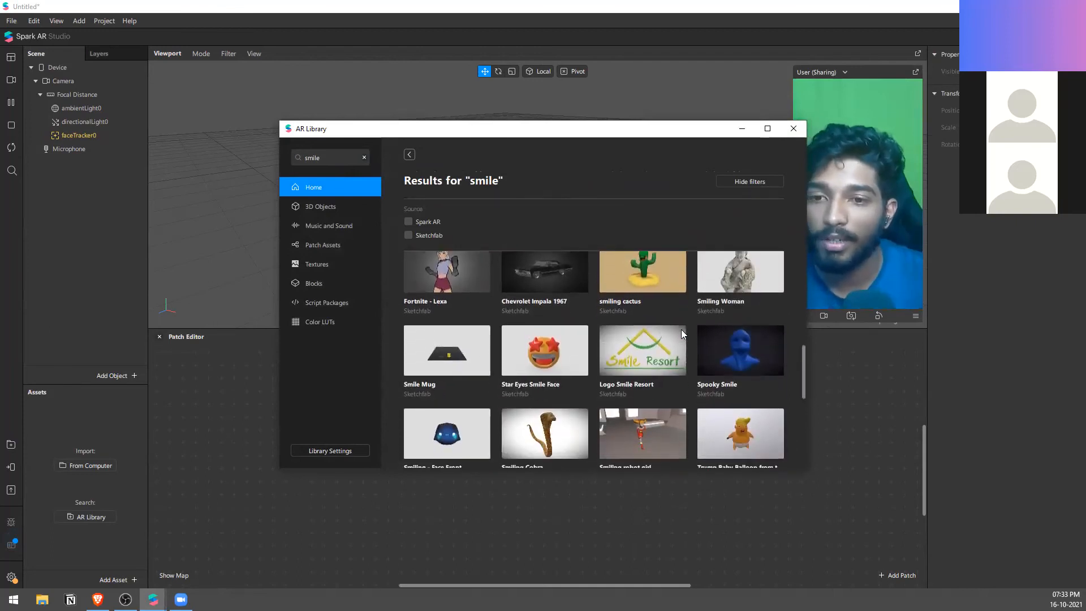
left_click_drag(804, 390, 816, 284)
left_click(672, 349)
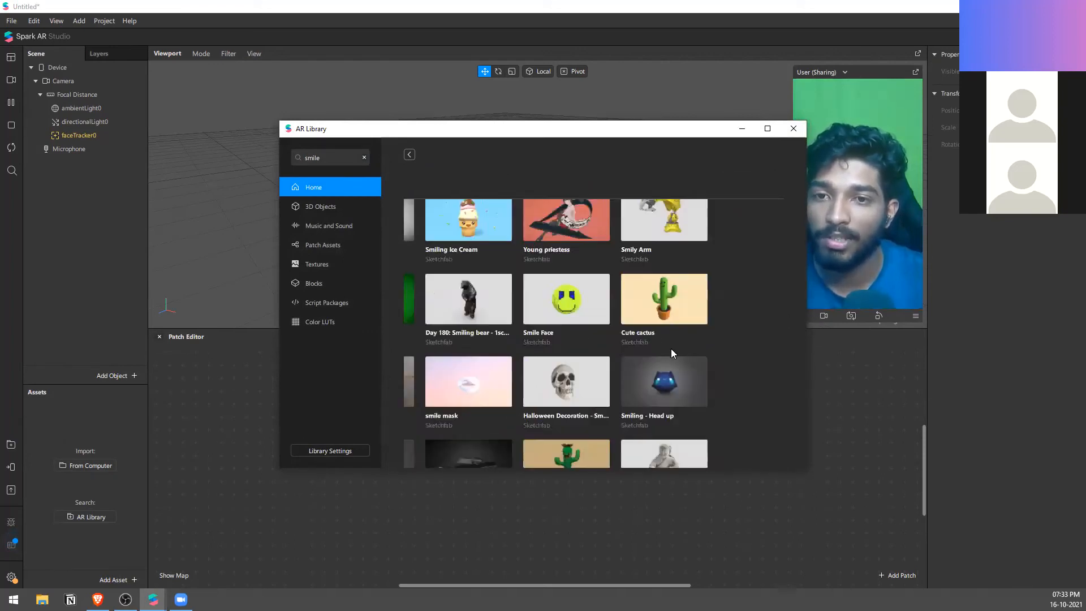
left_click(757, 178)
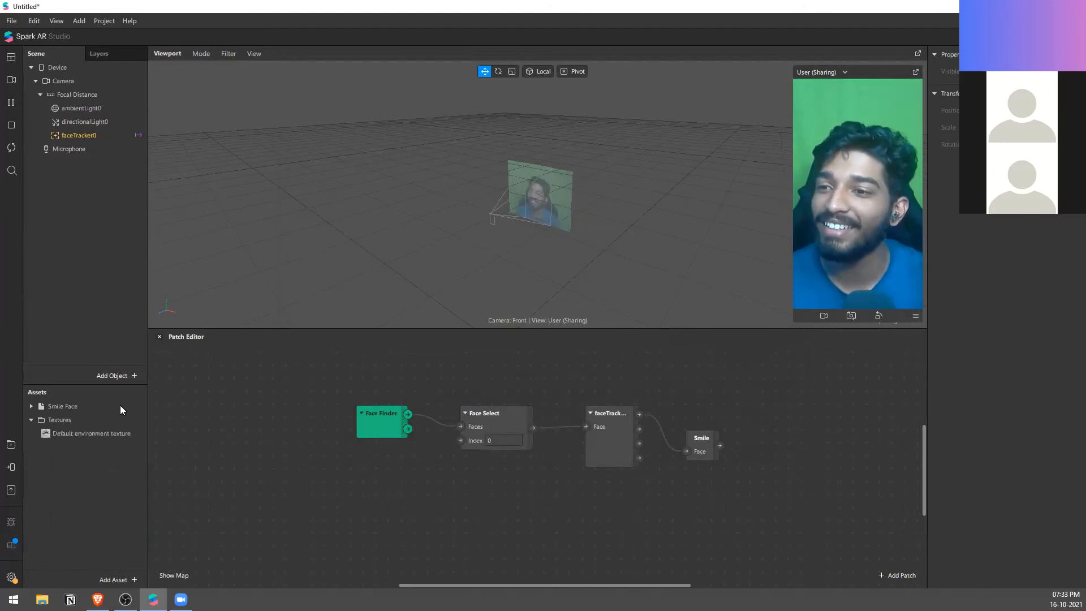
Step: Place the imported Smile Face asset in the scene as a child of faceTracker0
double_click(59, 405)
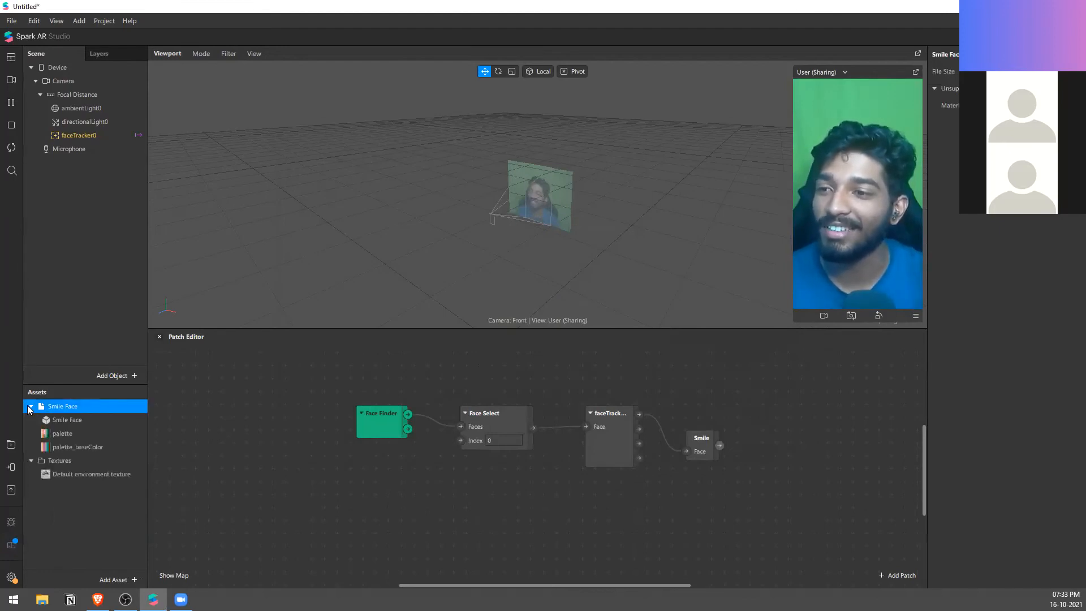
left_click_drag(89, 406, 118, 135)
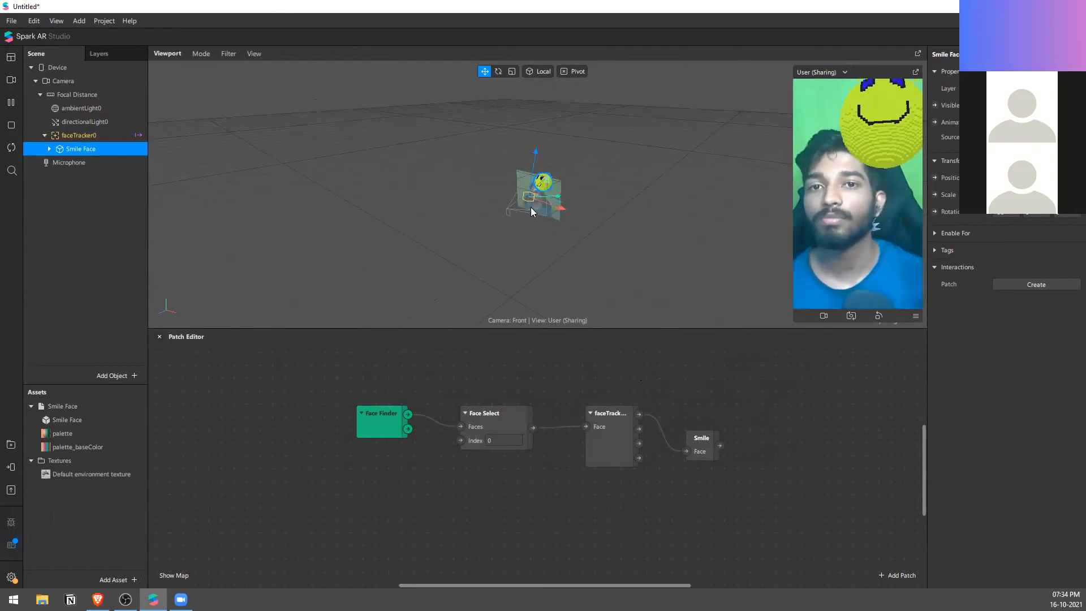
scroll(531, 207, "up", 5)
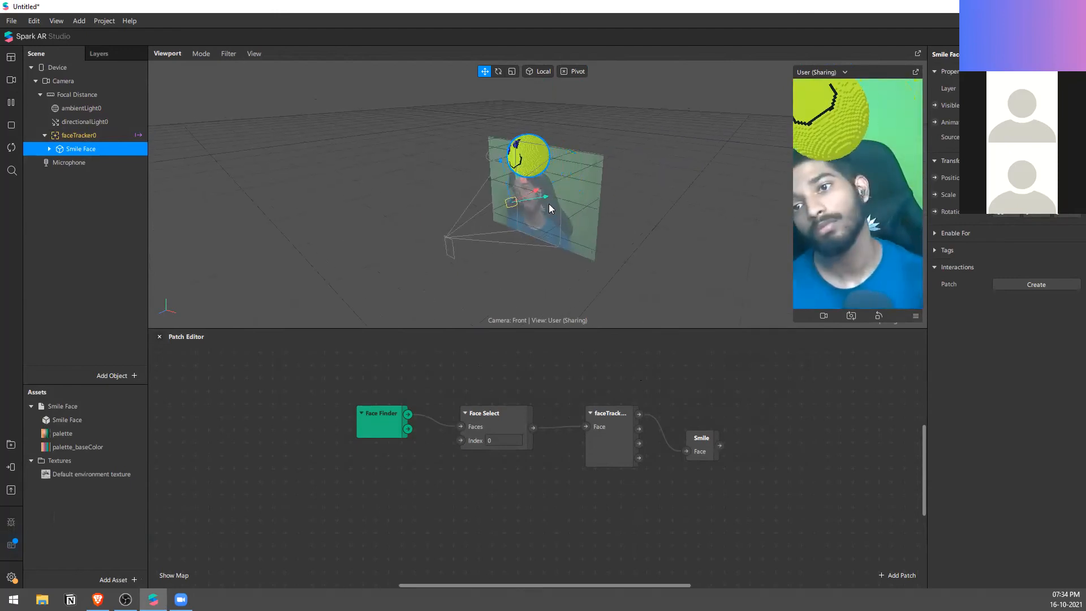
Step: Inspect the nested objects inside Smile Face down to its Object_2 mesh, and collapse the hierarchy again
left_click(49, 148)
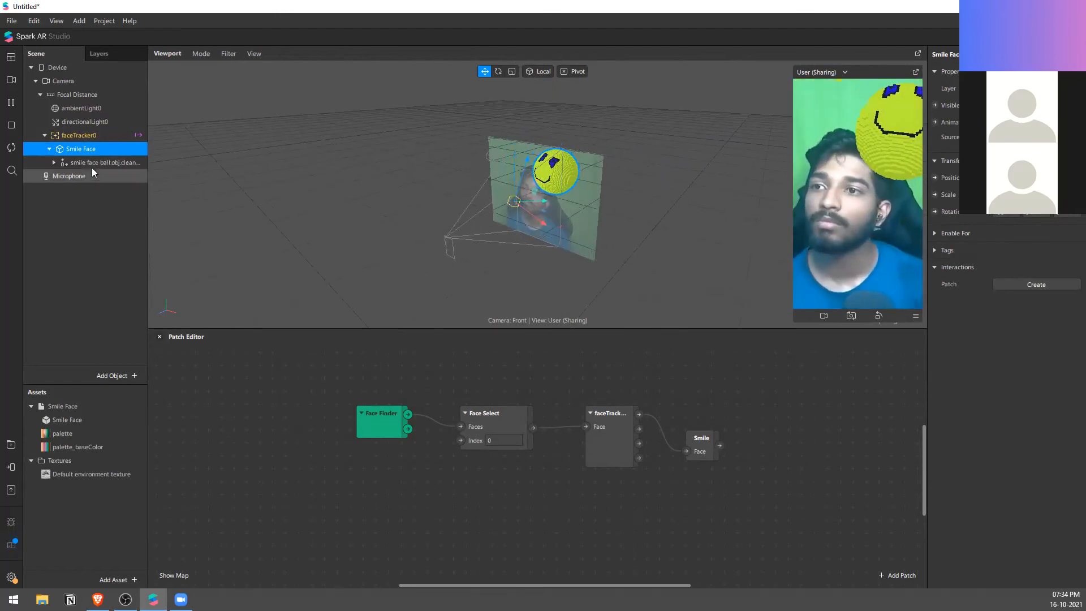
left_click(92, 165)
left_click(54, 163)
left_click(79, 176)
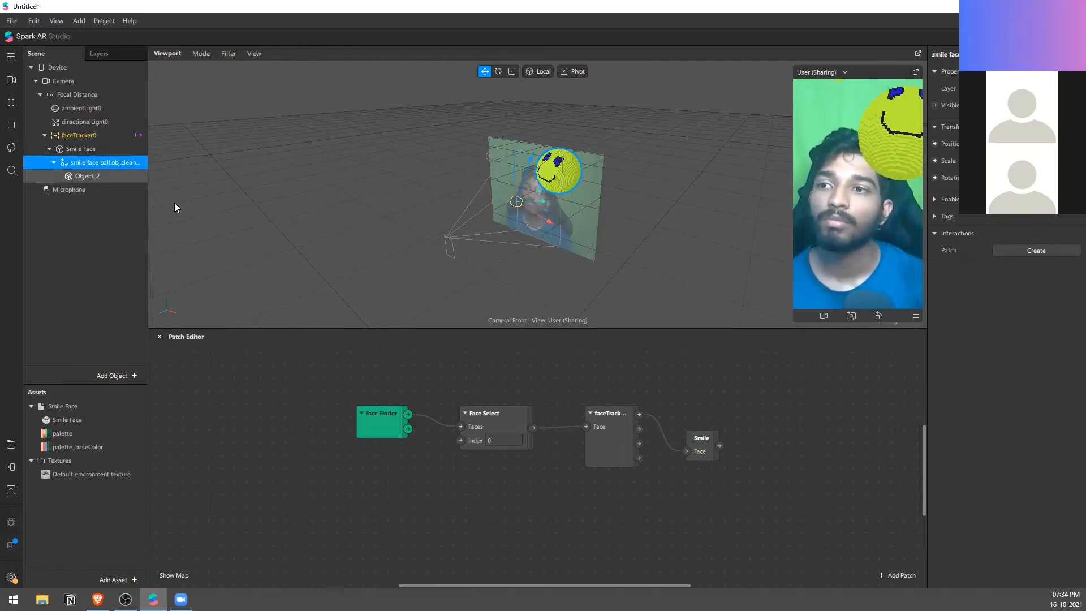
left_click(54, 162)
left_click(50, 149)
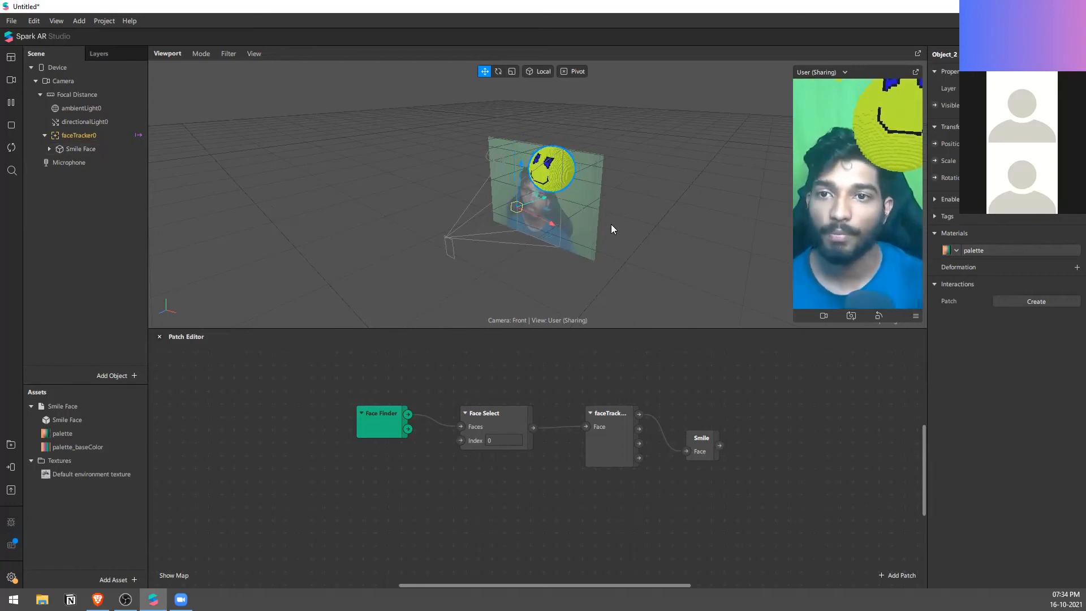
Step: Move the Smile Face object in the viewport so that it covers the tracked face
left_click_drag(611, 229, 598, 261)
middle_click_drag(598, 257, 606, 228)
scroll(443, 244, "up", 4)
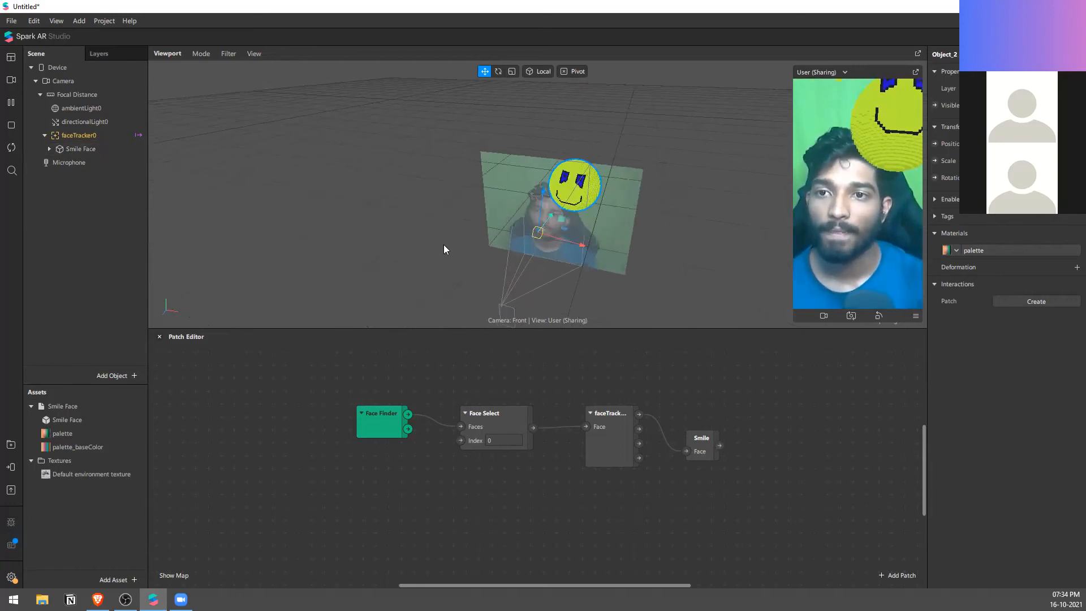
left_click(121, 149)
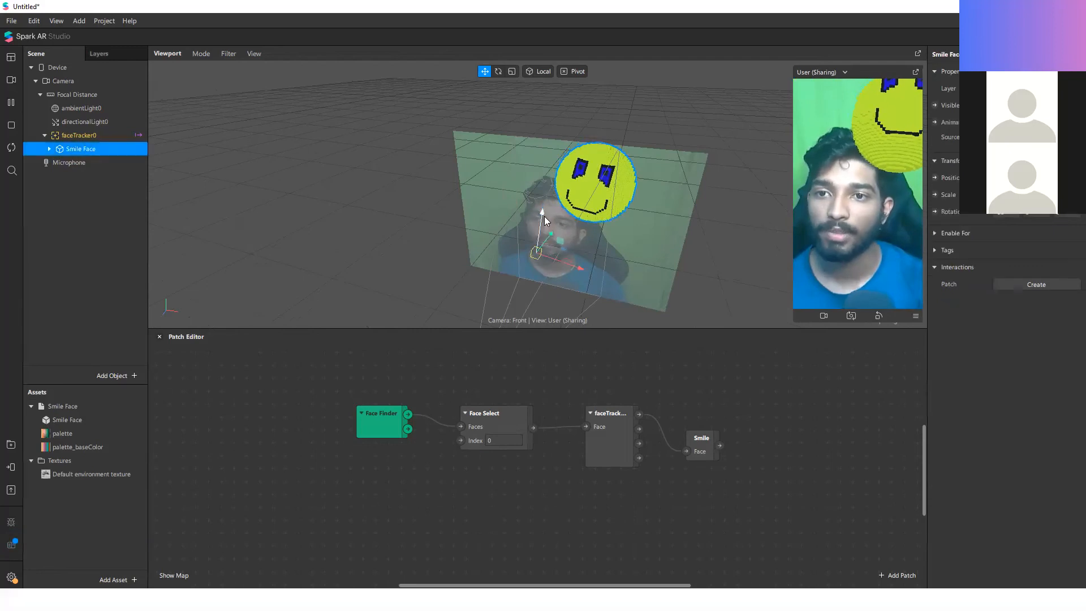
left_click_drag(544, 281, 508, 278)
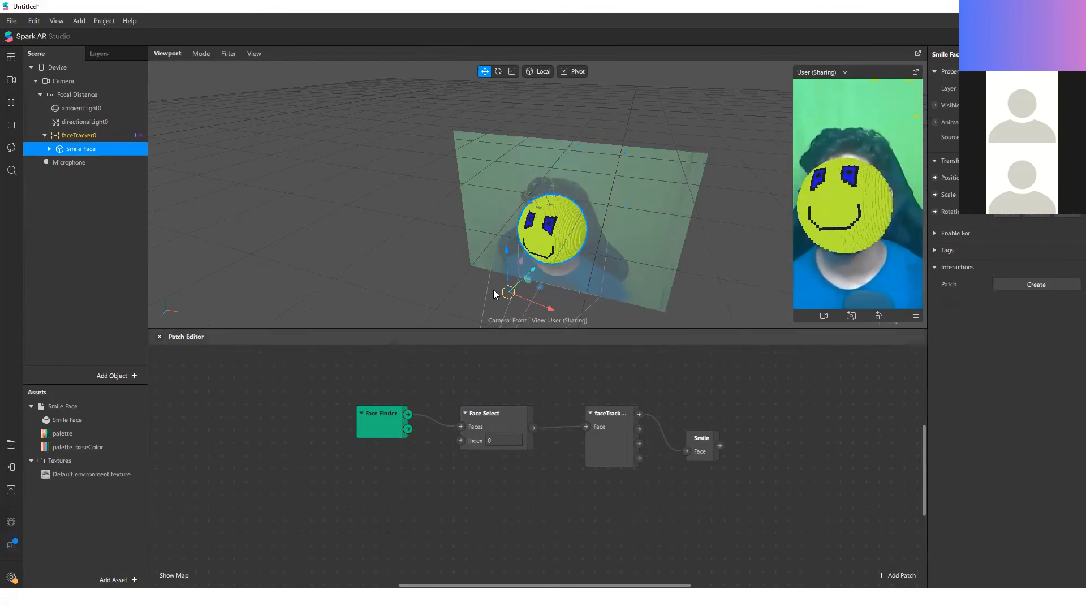
key("e")
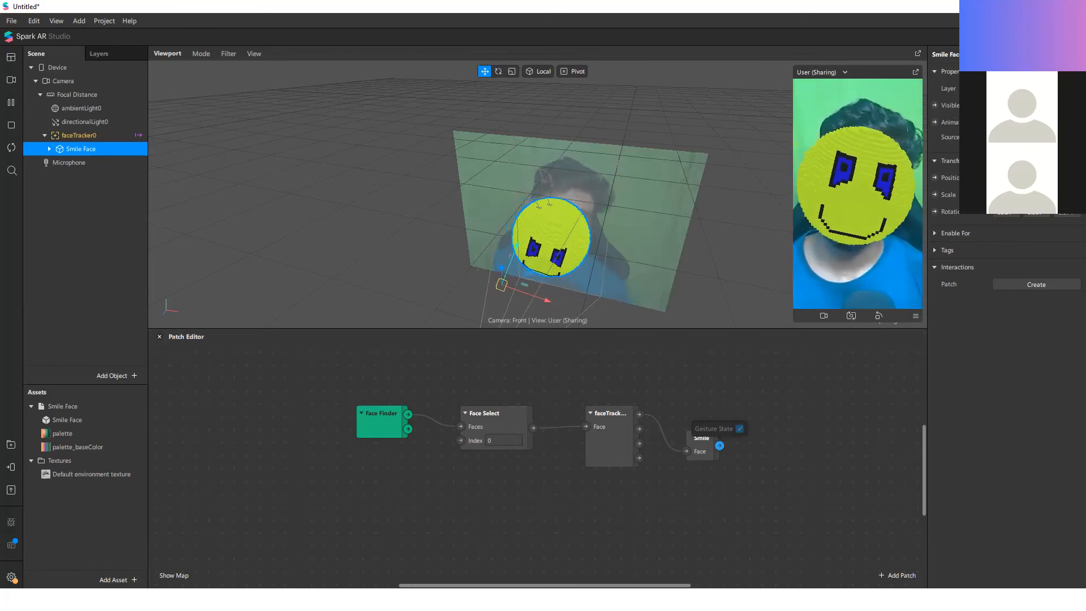
Step: Create a Visible patch for the Smile Face object and connect the Smile patch's Gesture State output to it
left_click(935, 105)
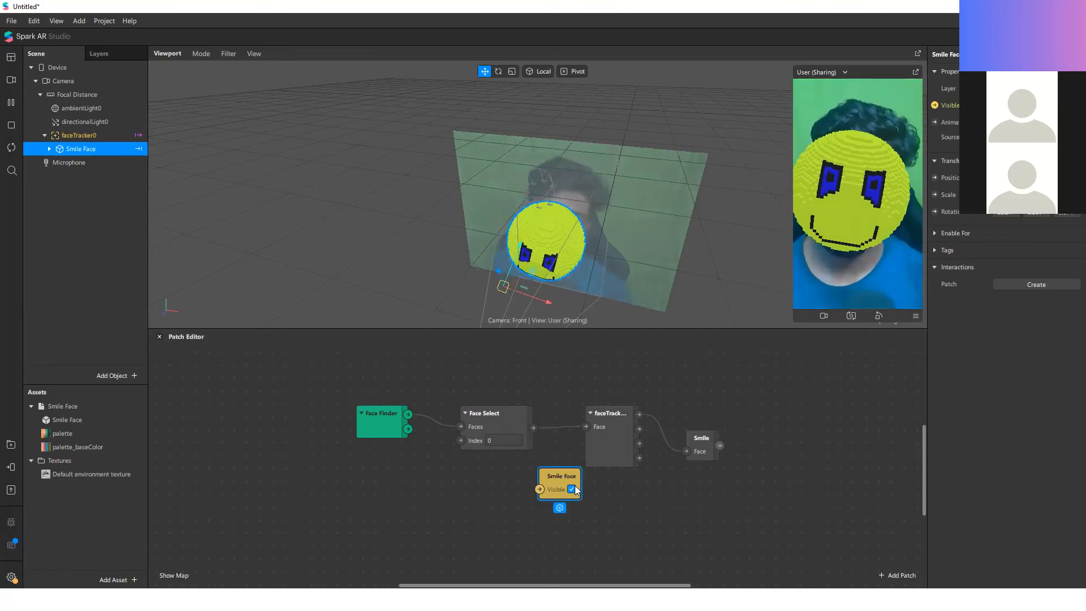
left_click_drag(580, 485, 806, 446)
left_click_drag(720, 446, 762, 451)
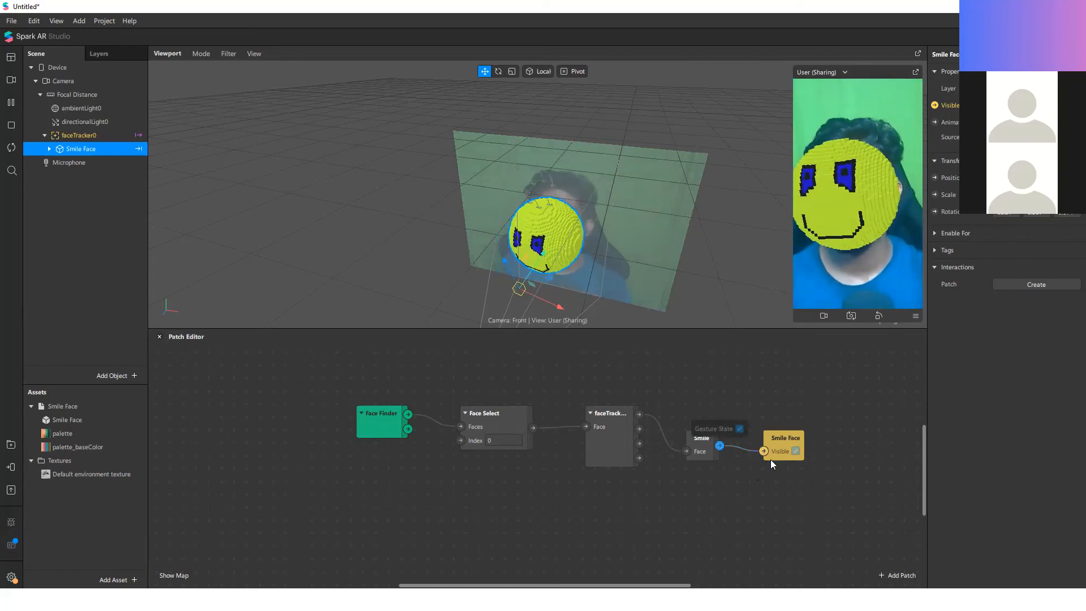
Step: Add a Pulse patch below the Smile patch in the Patch Editor
scroll(720, 500, "up", 1)
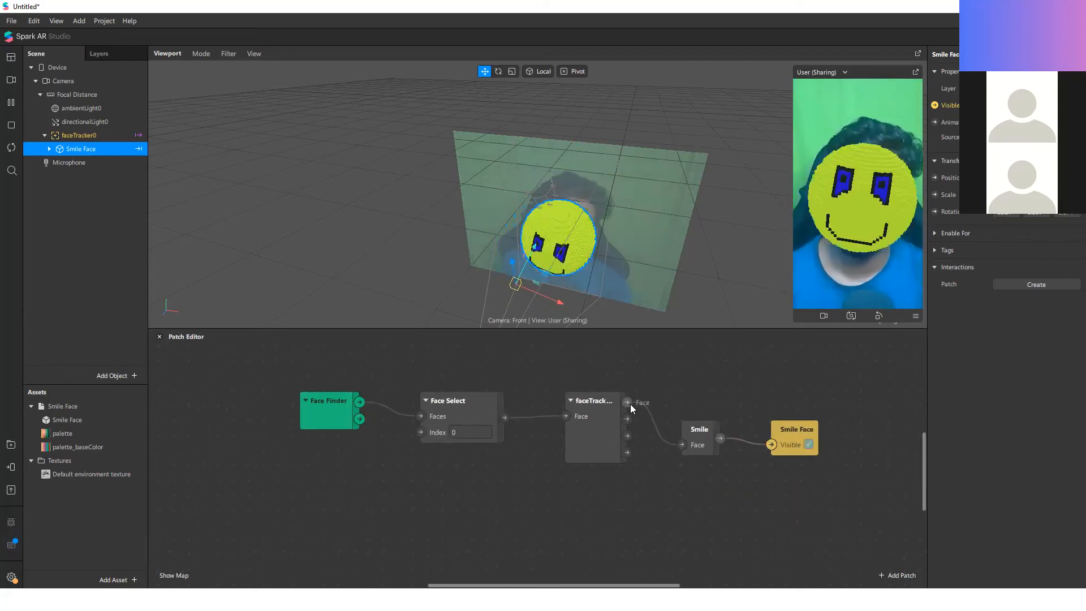
left_click_drag(627, 402, 675, 501)
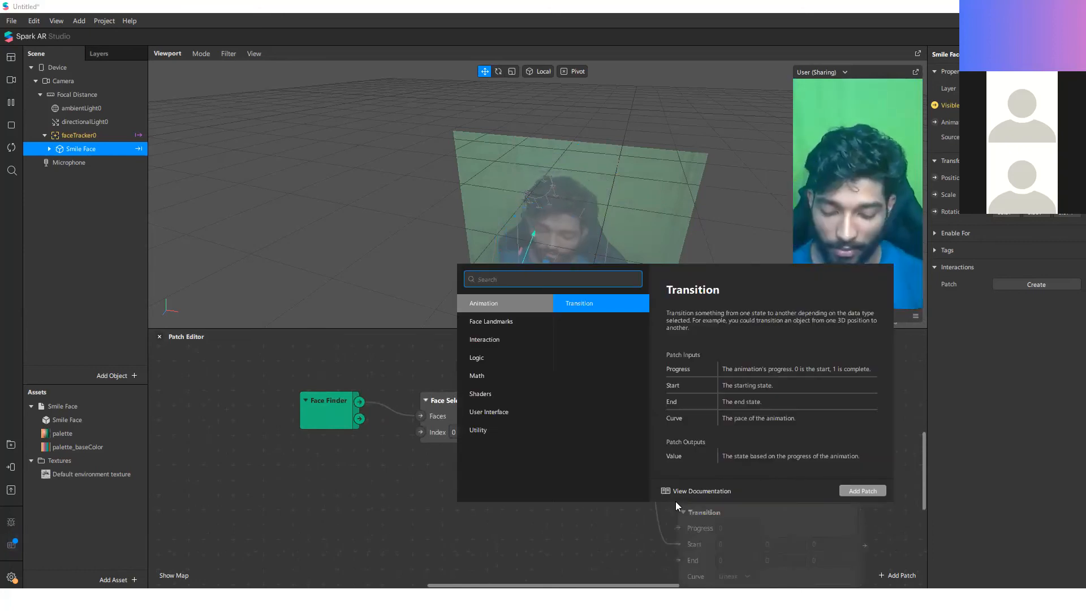
type("pul")
key("BackSpace")
key("BackSpace")
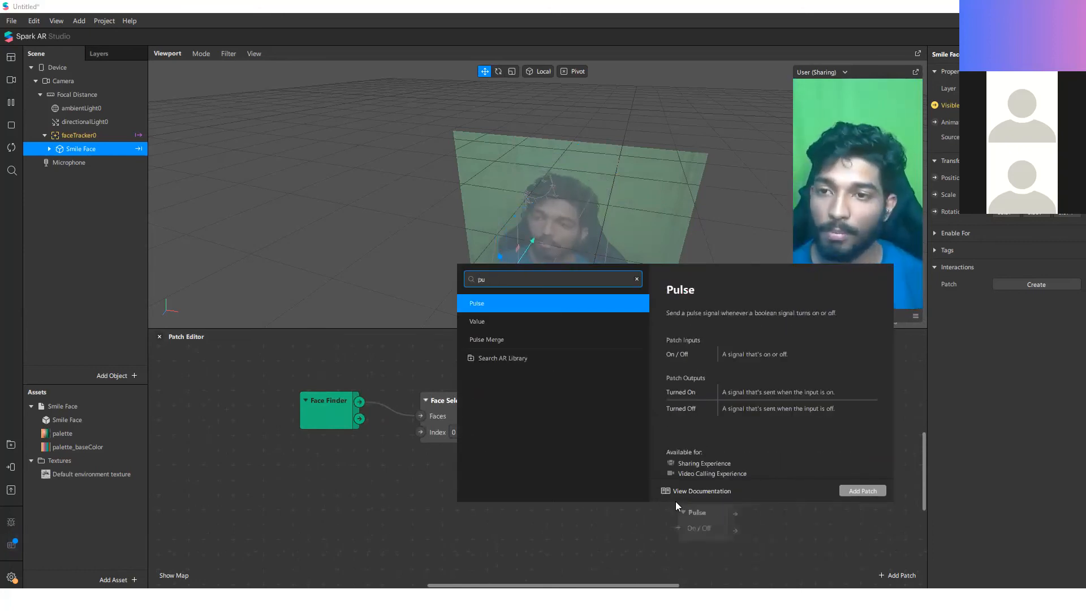
key("Return")
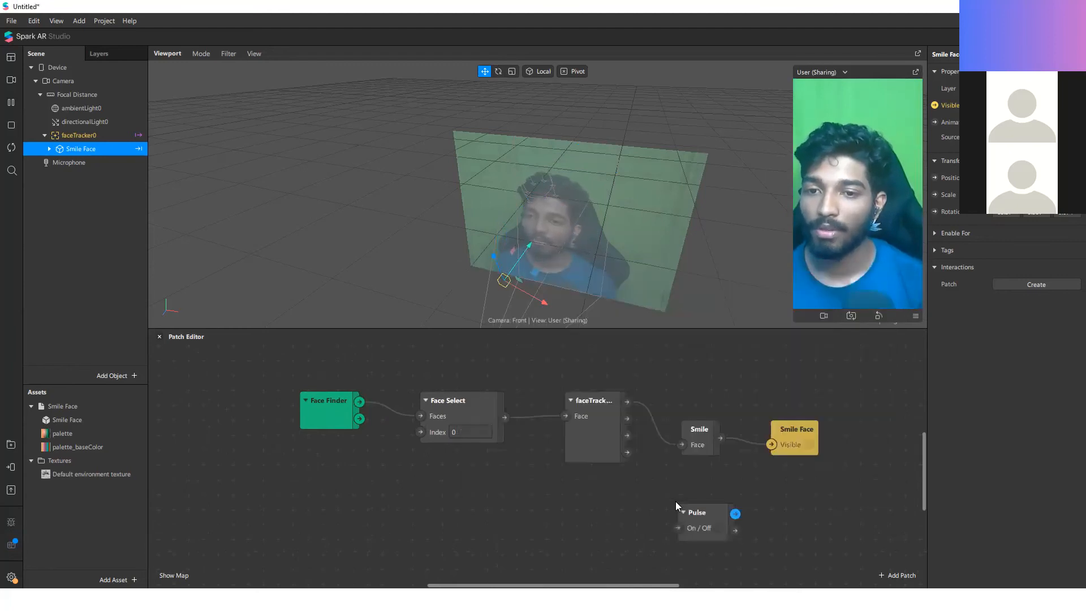
Step: Connect the Pulse patch's Turned On output through a Switch patch's Flip input to Smile Face's Visible input, spacing the patches apart
left_click_drag(771, 443, 770, 446)
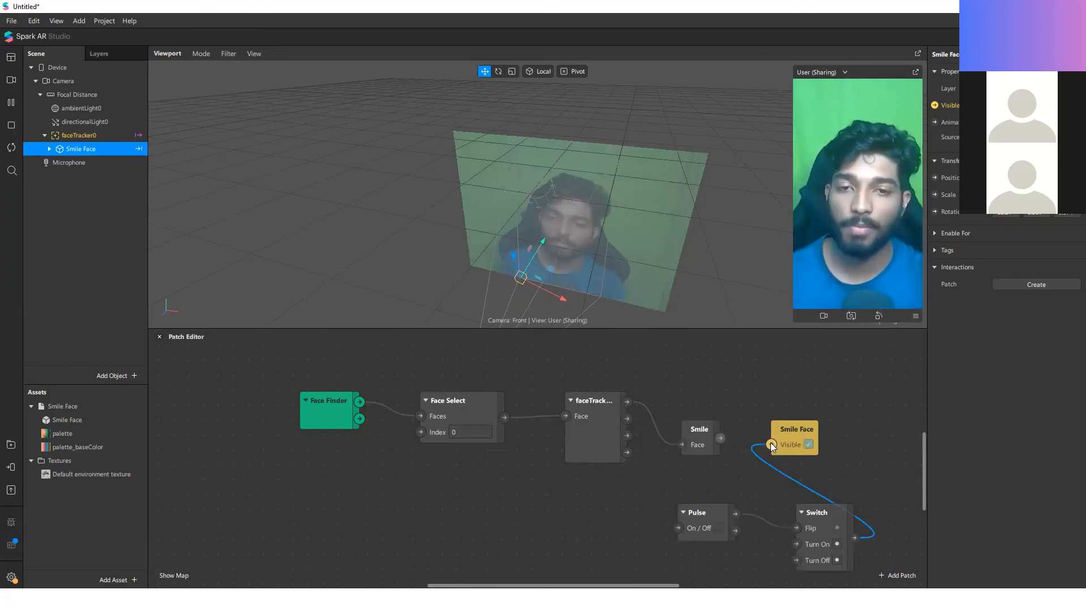
left_click_drag(771, 443, 771, 444)
left_click_drag(807, 430, 866, 432)
left_click_drag(796, 530, 768, 531)
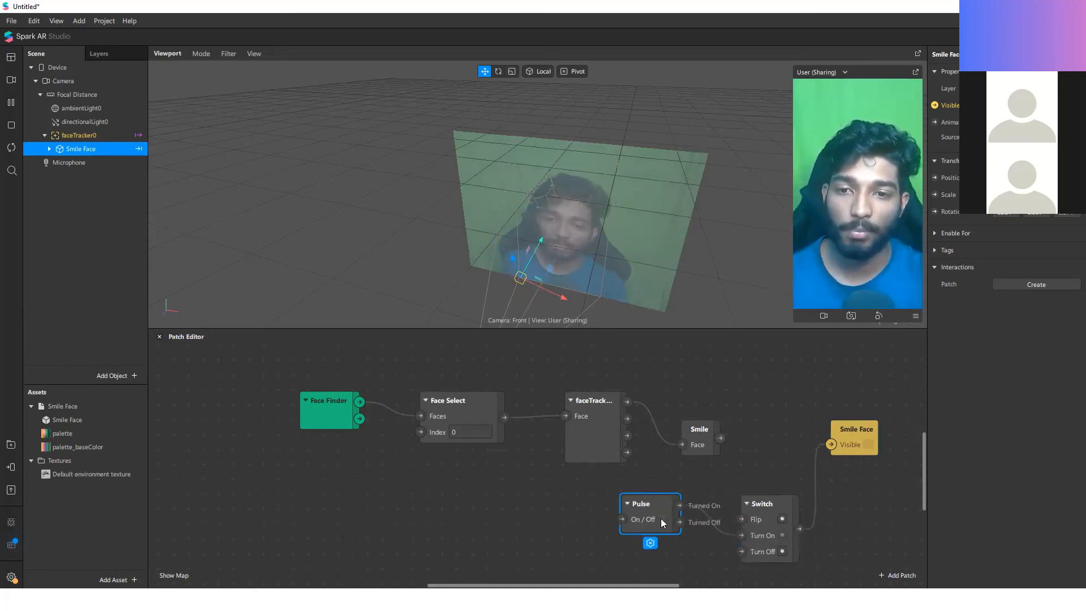
left_click(797, 530)
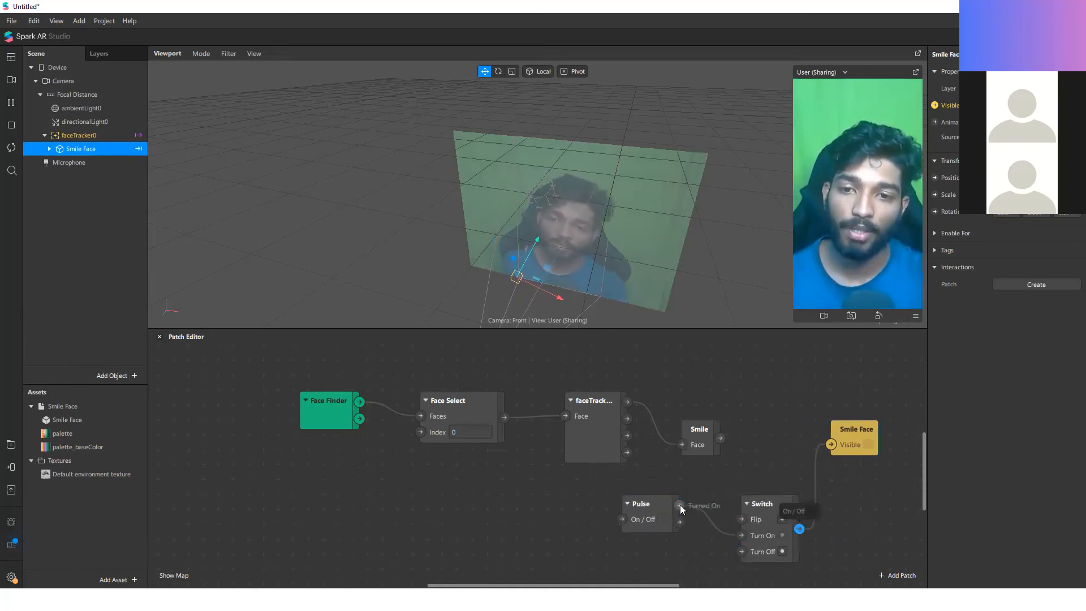
left_click(798, 529)
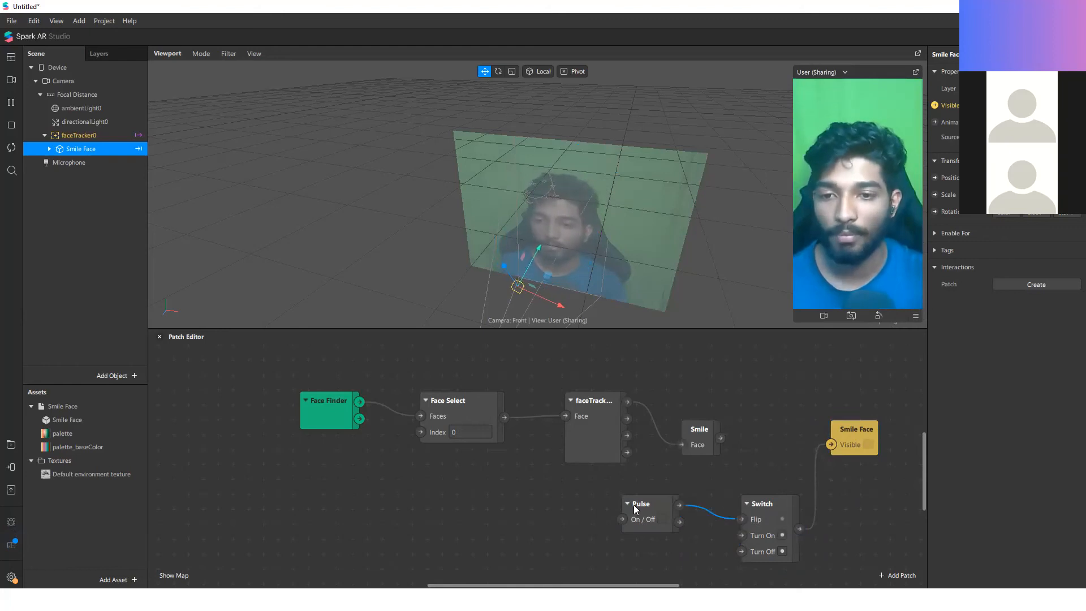
Step: Connect the Smile patch's Gesture State output to the Pulse patch's On / Off input
left_click_drag(720, 438, 623, 516)
scroll(506, 496, "down", 3)
scroll(595, 489, "up", 4)
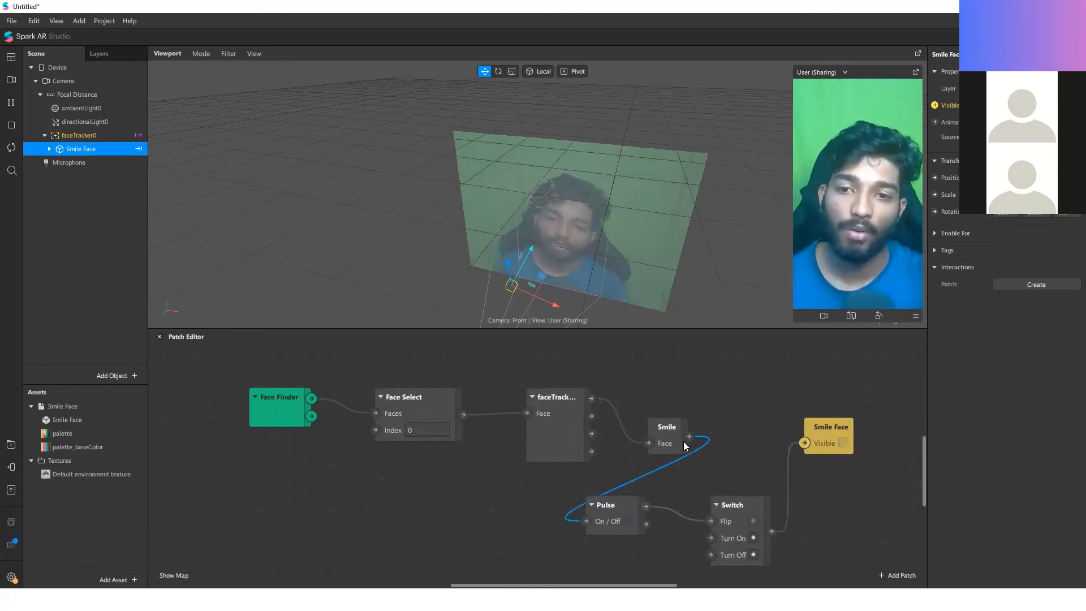
mouse_move(600, 515)
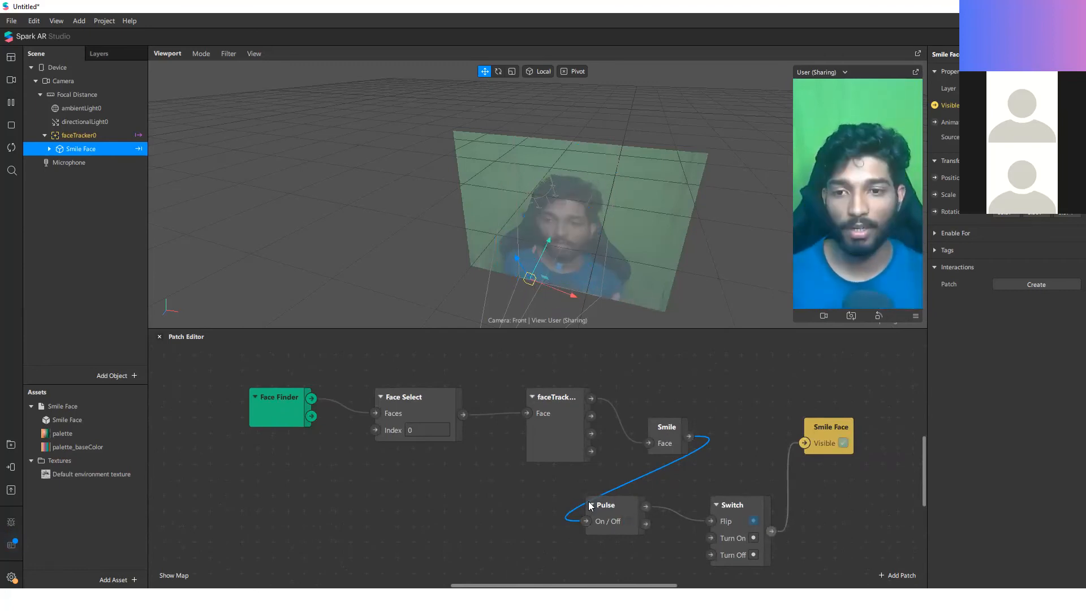
Step: Try wiring the Pulse patch straight to Smile Face's Visible input, and reconnect the Switch patch's output to Visible
left_click_drag(645, 506, 807, 444)
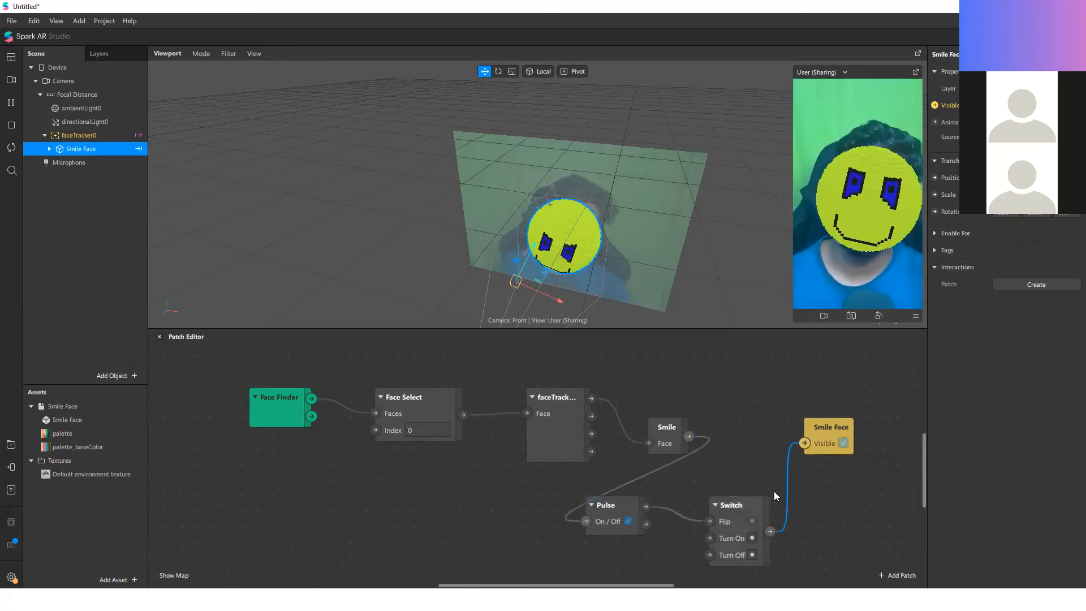
left_click_drag(758, 504, 772, 412)
key("Delete")
left_click_drag(771, 530, 806, 446)
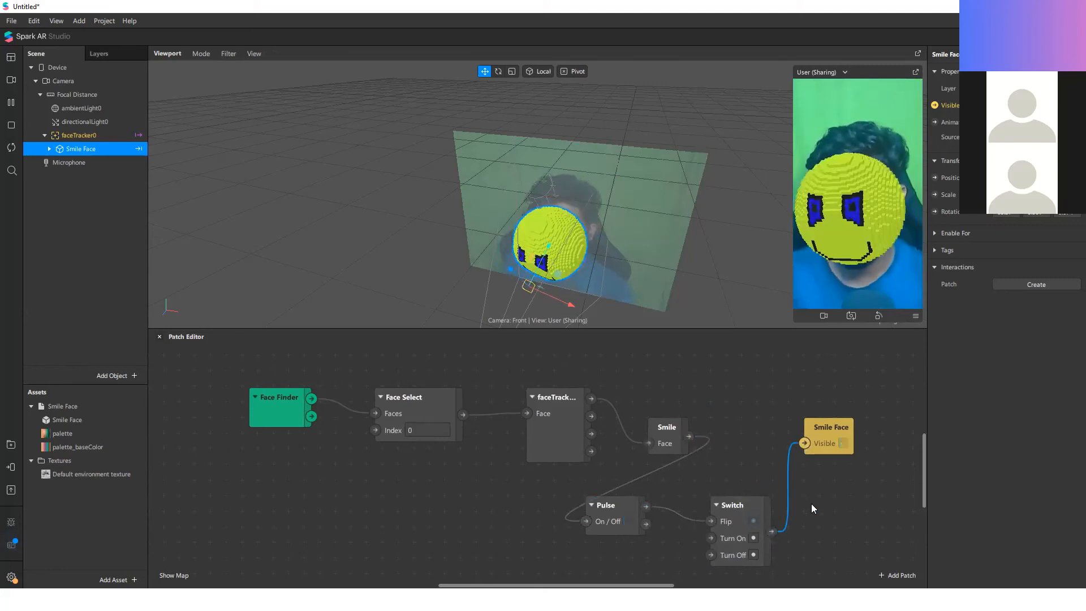
Step: Connect the Smile patch's Gesture State output directly to Smile Face's Visible input and delete the Pulse and Switch patches
left_click_drag(826, 434, 815, 500)
left_click(846, 524)
left_click_drag(688, 436, 770, 412)
left_click_drag(821, 496, 578, 554)
key("Delete")
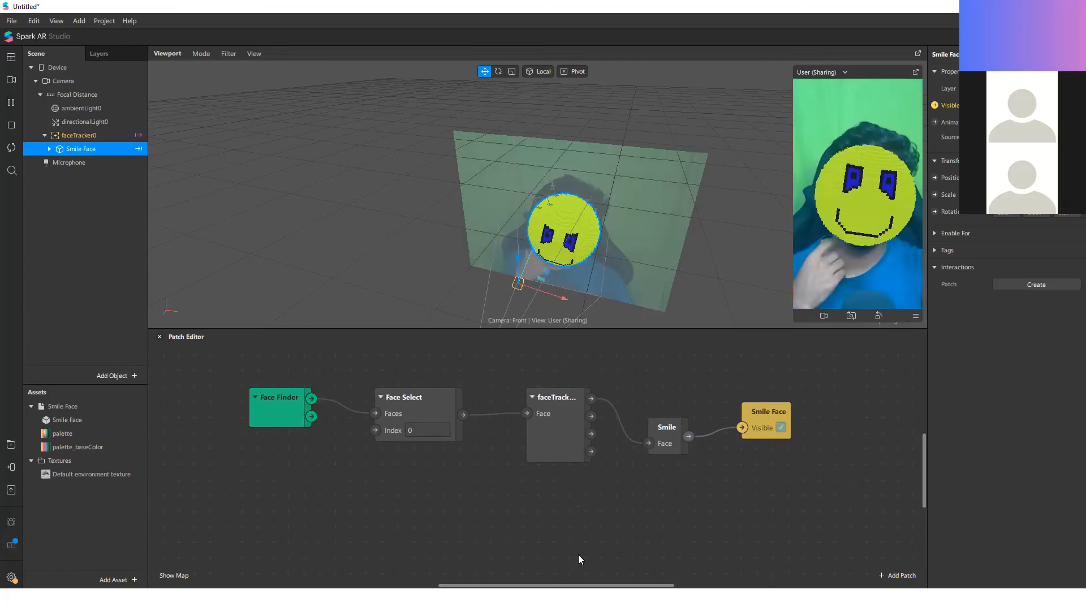
Step: Align the Smile and Smile Face patches in a row with the faceTracker0 patch
left_click_drag(666, 423, 666, 391)
left_click_drag(767, 408, 802, 392)
left_click(840, 442)
scroll(396, 477, "down", 2)
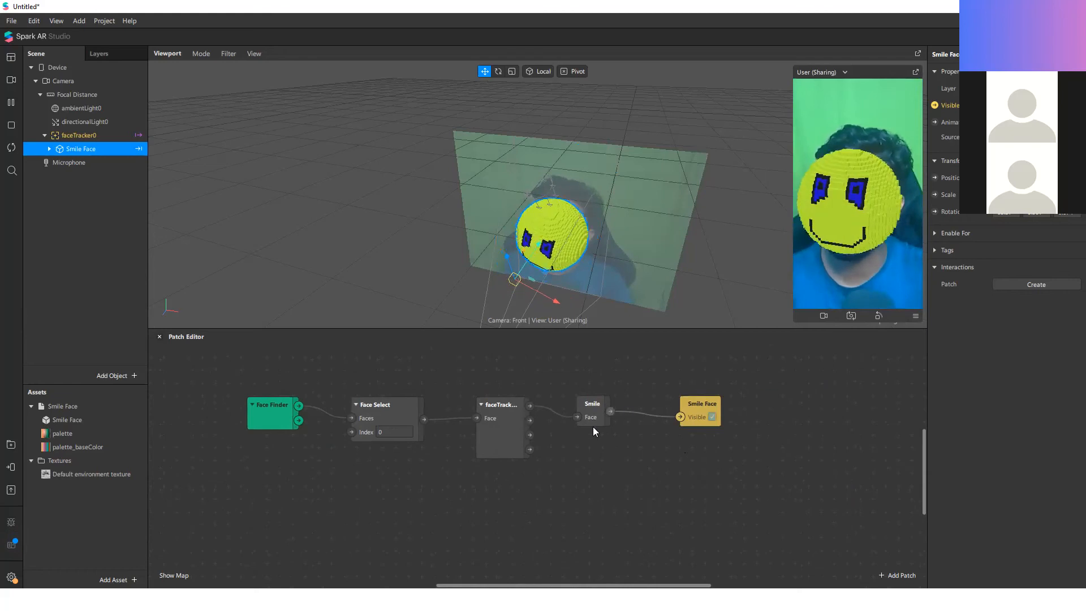
Step: Add a Pulse patch driven by the Smile patch's Gesture State output
left_click_drag(530, 407, 597, 478)
left_click(596, 478)
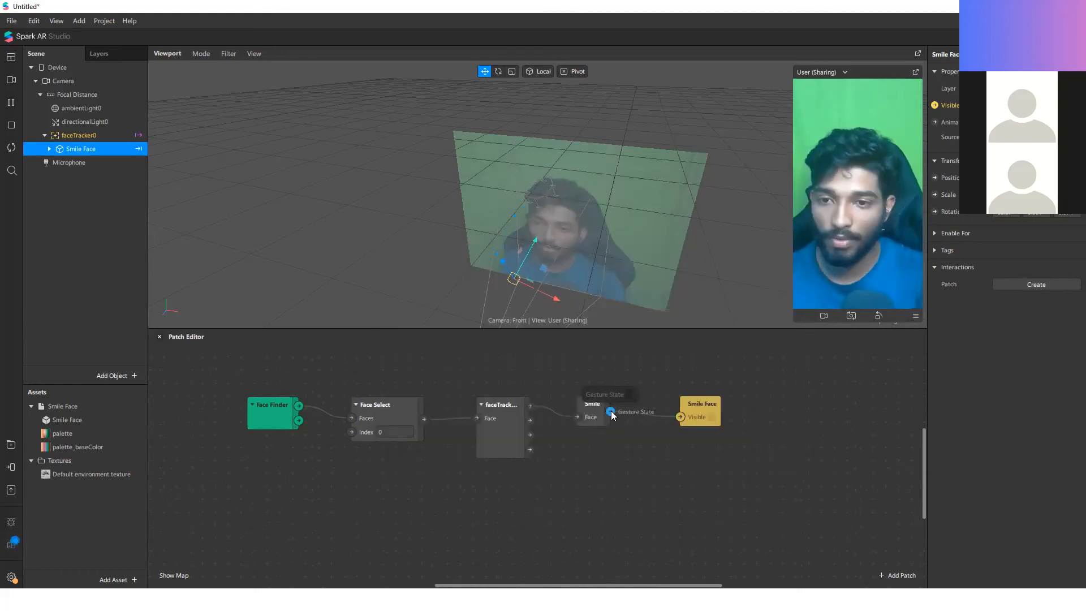
left_click_drag(612, 412, 625, 473)
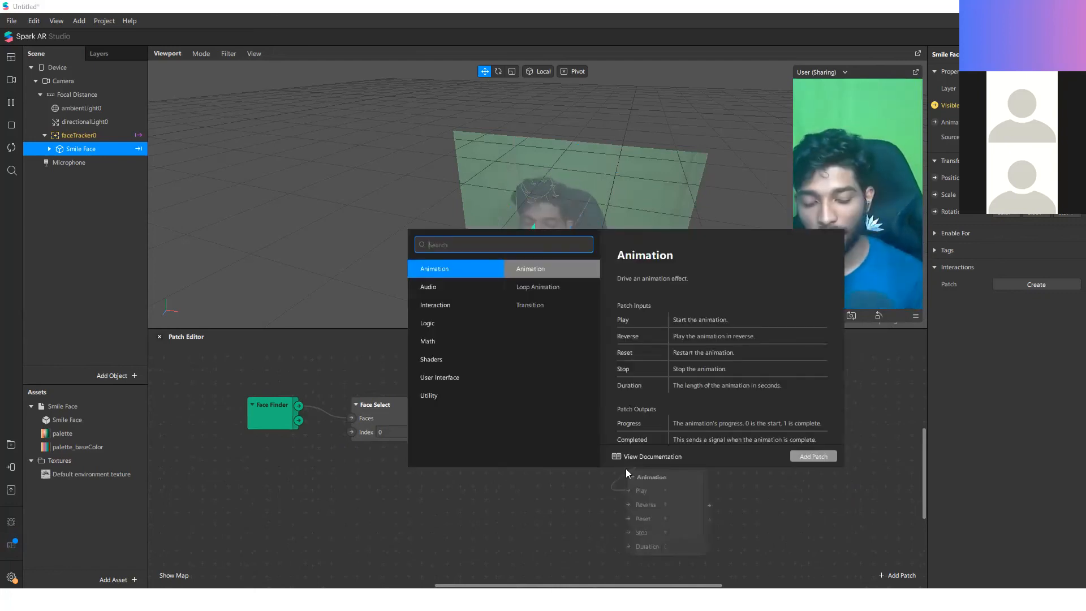
type("pul")
key("Return")
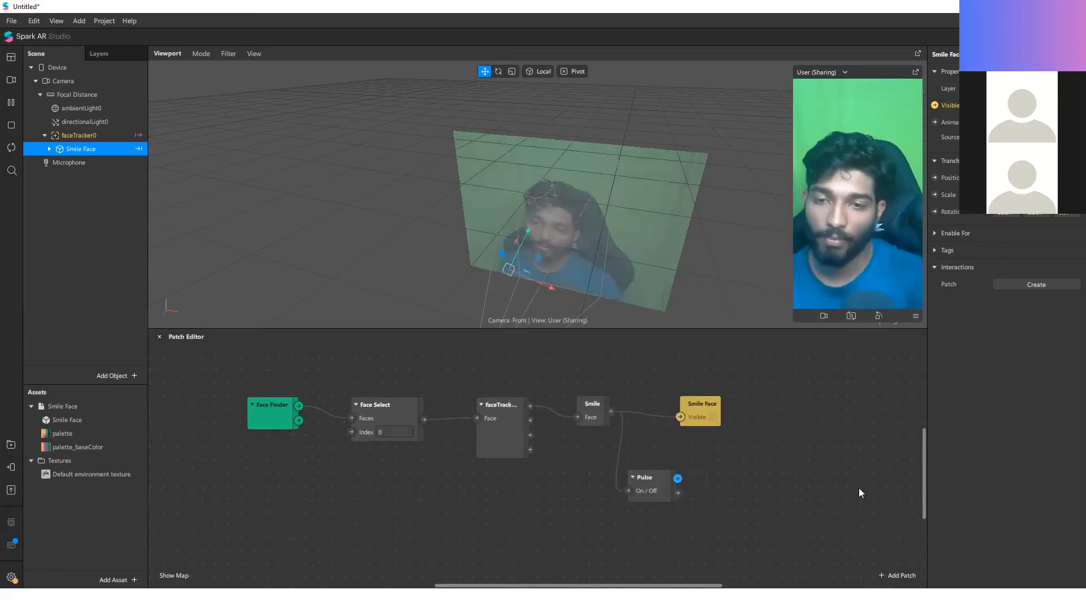
Step: Add an Animation patch whose Play input is driven by the Pulse patch's Turned On output, and place both patches beneath Smile
left_click_drag(677, 478, 729, 512)
type("anim")
key("Return")
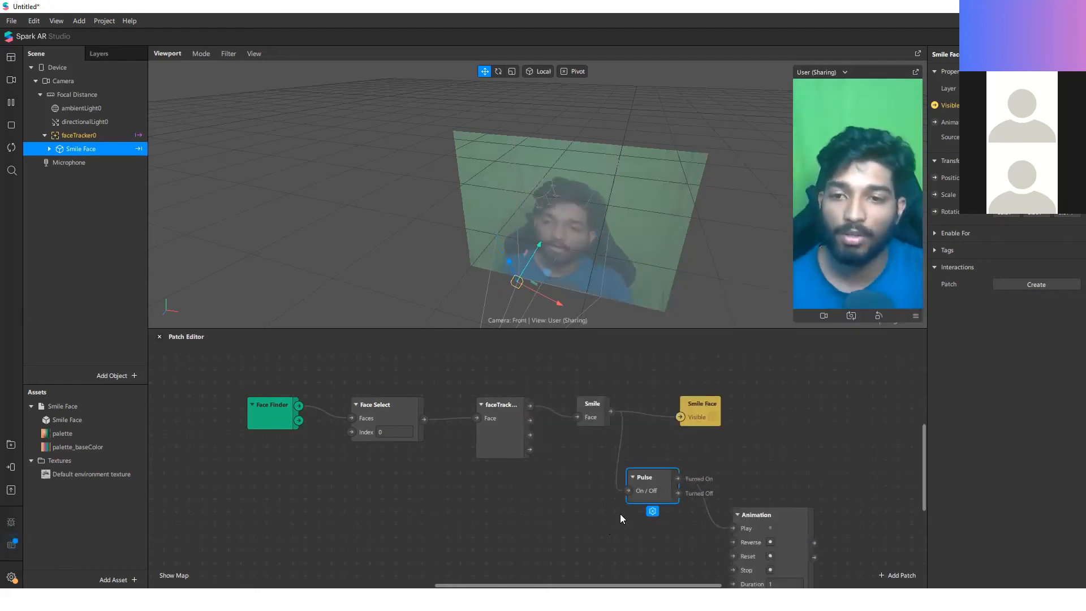
key("Delete")
left_click_drag(711, 515, 734, 527)
left_click_drag(689, 420, 587, 489)
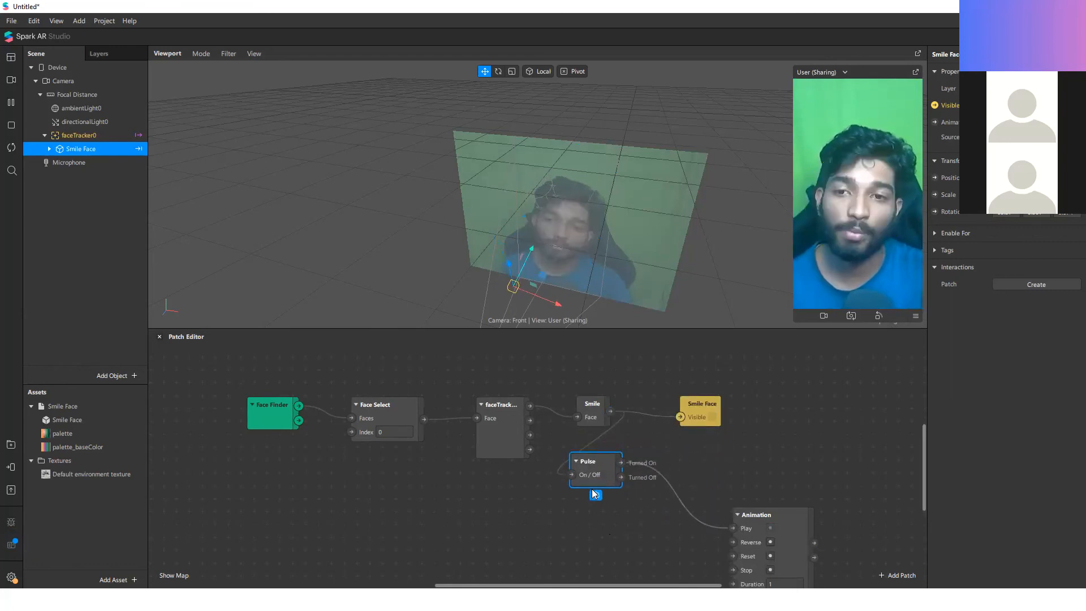
left_click_drag(737, 514, 659, 454)
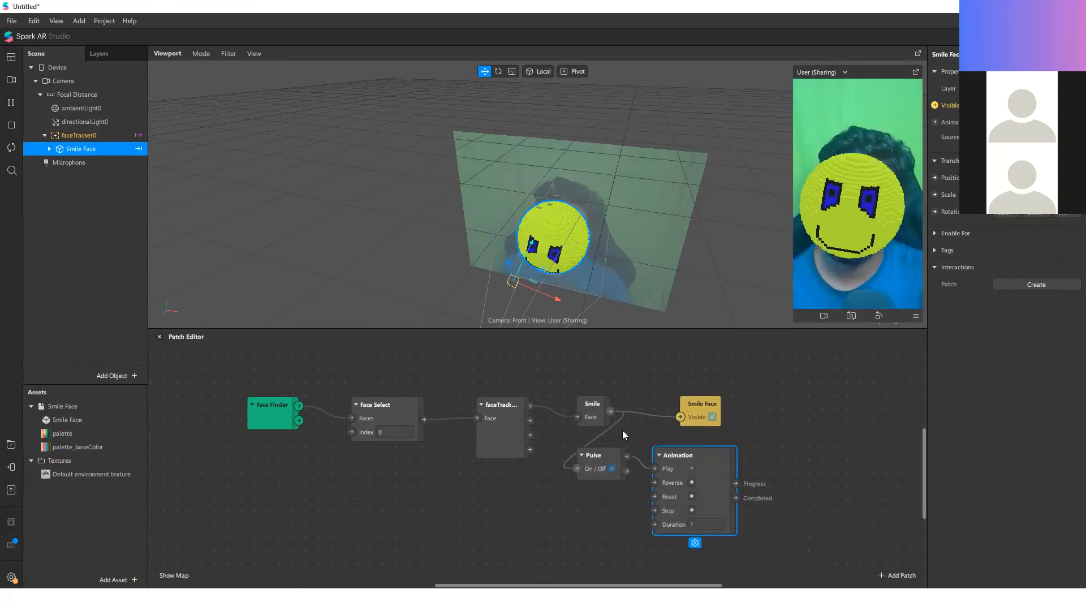
Step: Try to connect the Smile patch's Gesture State and a faceTracker0 output directly to the Animation patch's inputs
left_click(611, 412)
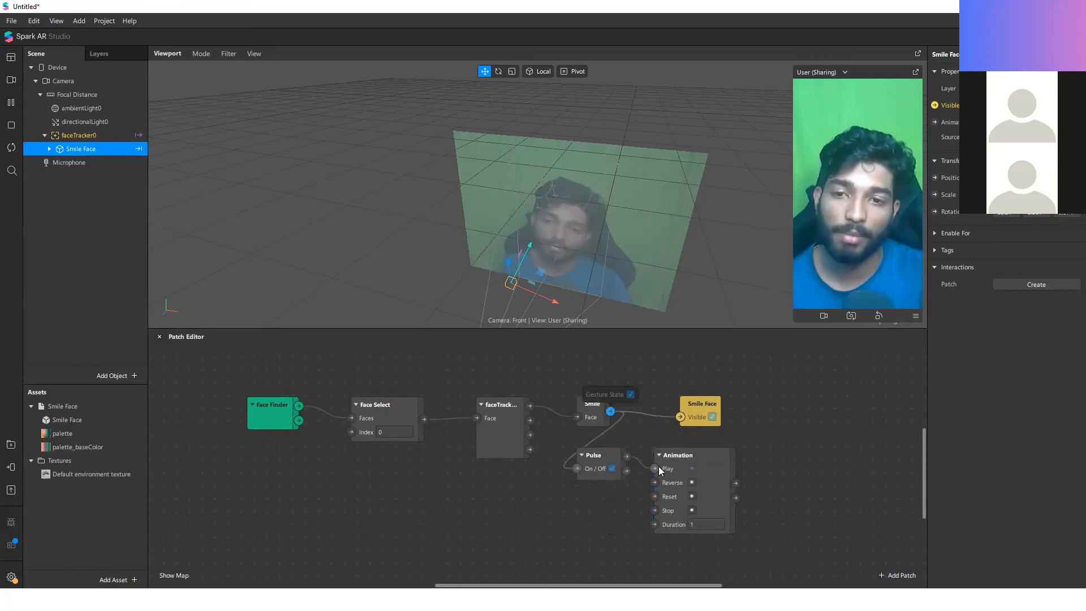
left_click_drag(611, 411, 654, 469)
left_click_drag(555, 437, 654, 483)
key("Escape")
key("Escape")
left_click_drag(528, 422, 651, 487)
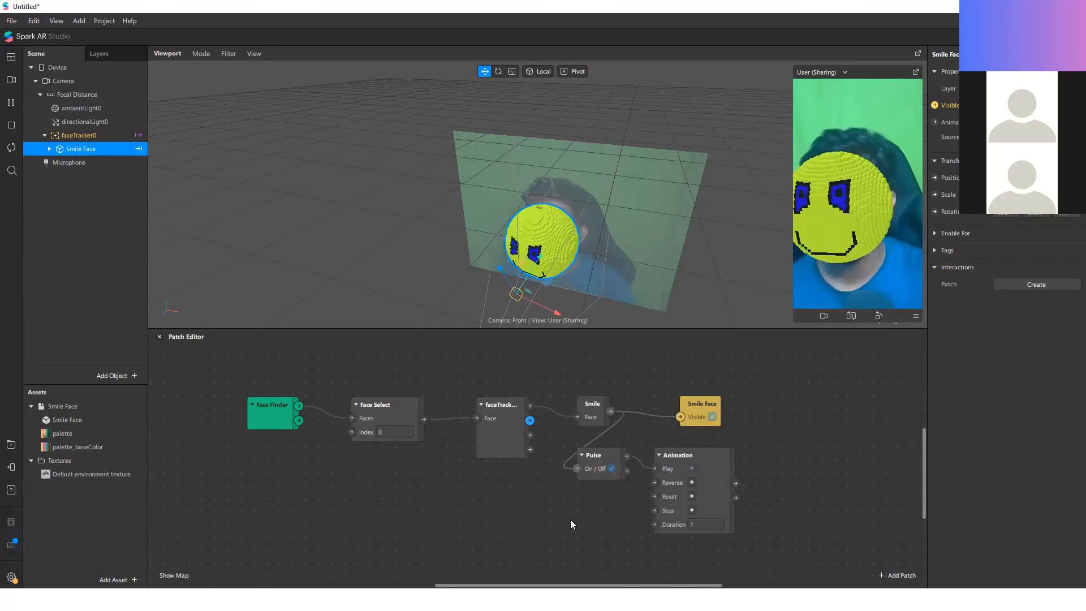
Step: Shift the Pulse and Animation patches together and move the Smile Face patch farther away to make room after the Smile patch
left_click_drag(799, 496, 602, 458)
left_click_drag(697, 461, 723, 474)
left_click(780, 464)
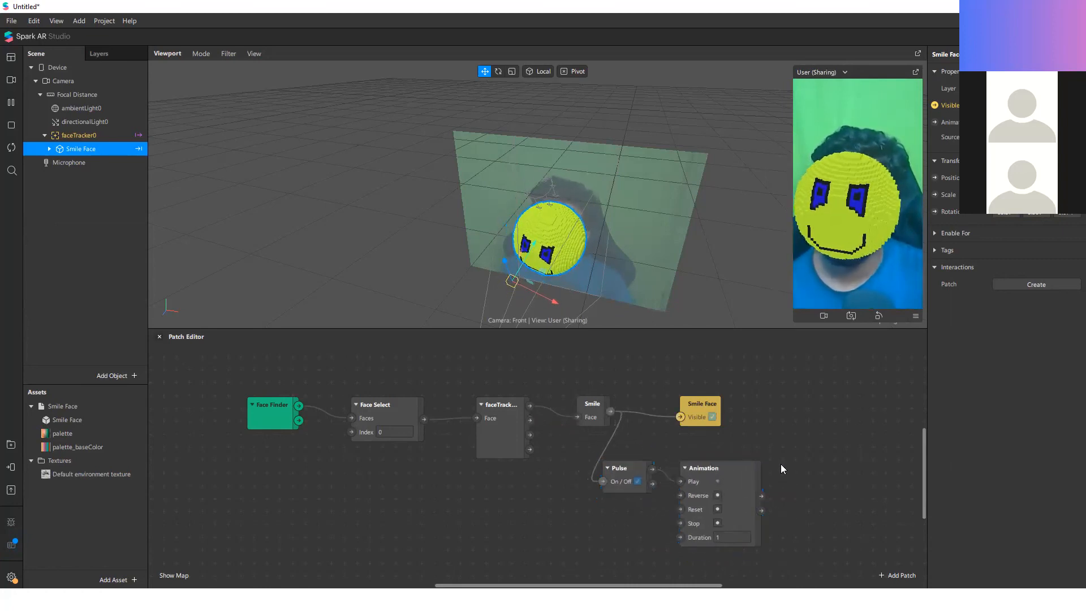
left_click_drag(702, 408, 715, 396)
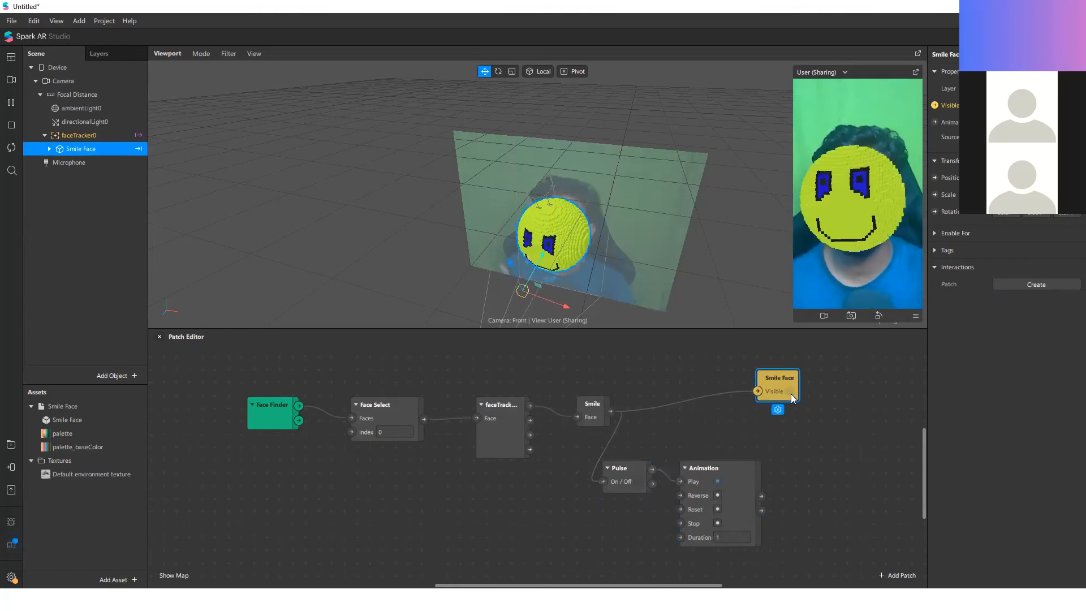
left_click_drag(790, 394, 894, 394)
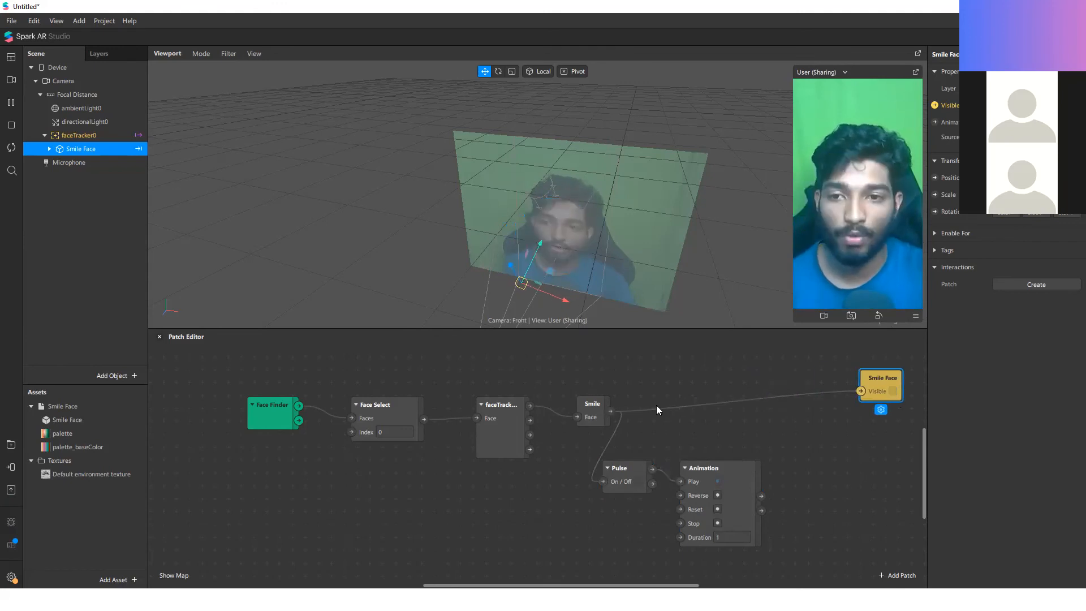
Step: Insert a Pulse and a Switch patch between Smile and Smile Face, with Turned On feeding Turn On and the Switch output feeding Visible
left_click_drag(610, 411, 686, 407)
type("sw")
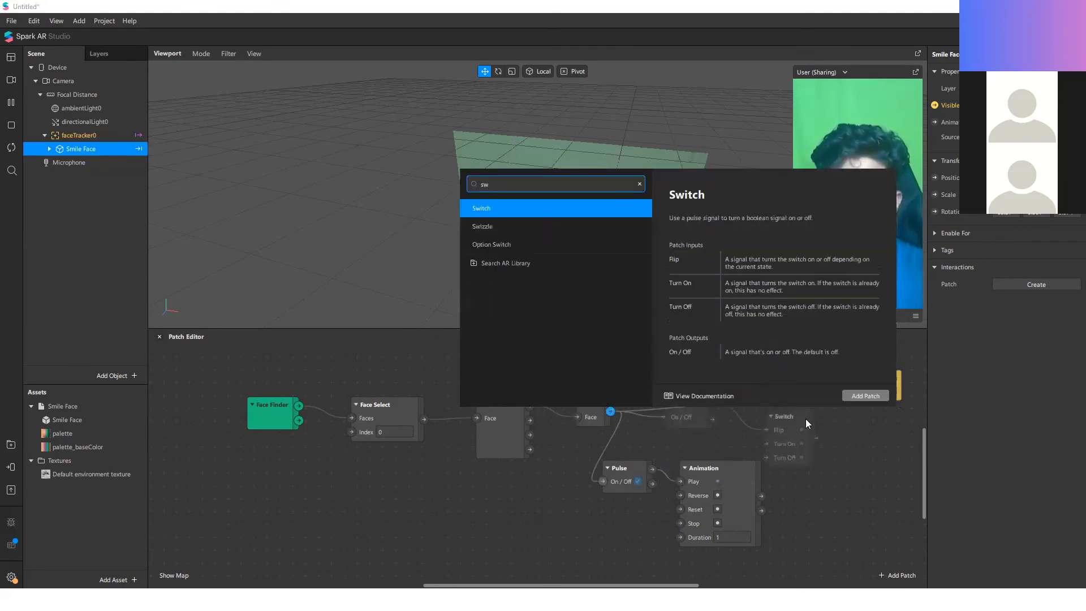
left_click(849, 396)
left_click_drag(730, 439, 861, 391)
left_click(736, 434)
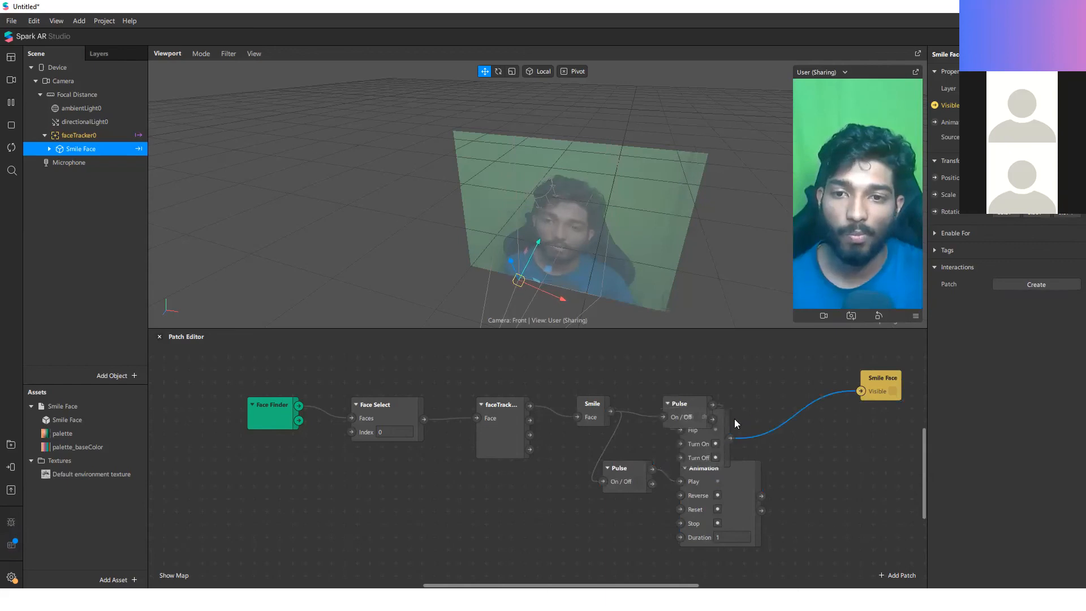
left_click_drag(722, 415, 744, 405)
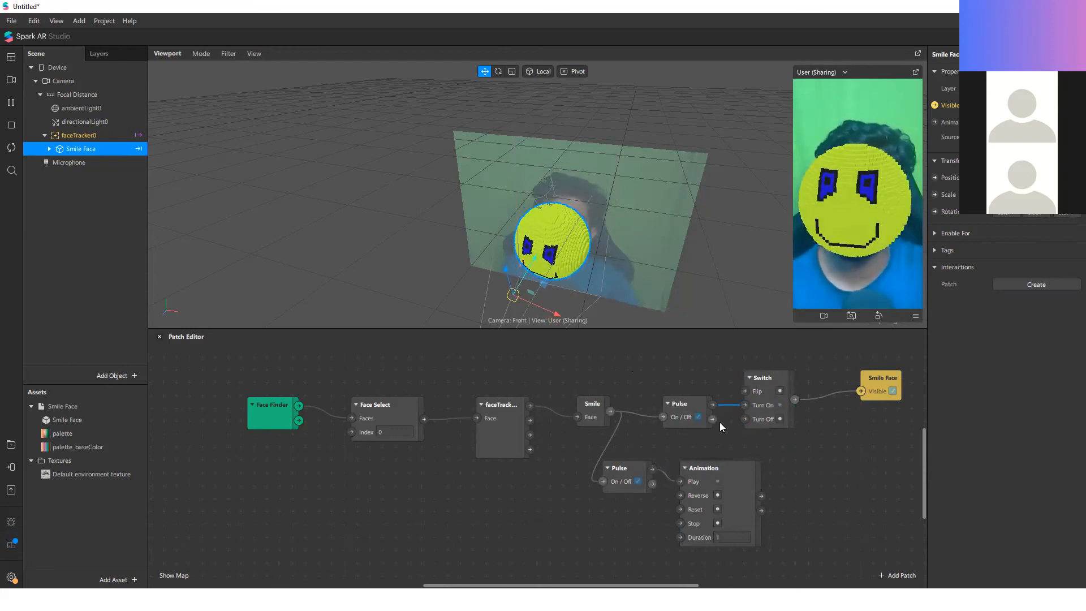
Step: Pause the camera preview and select faceTracker0 in the scene to examine its properties
scroll(371, 442, "down", 2)
scroll(731, 493, "up", 4)
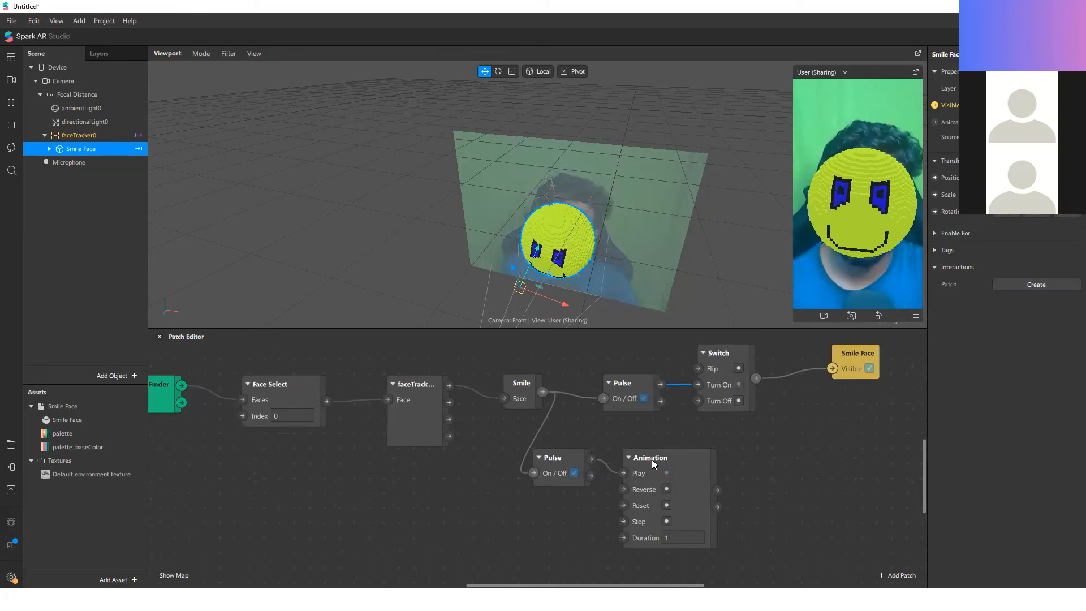
left_click(11, 103)
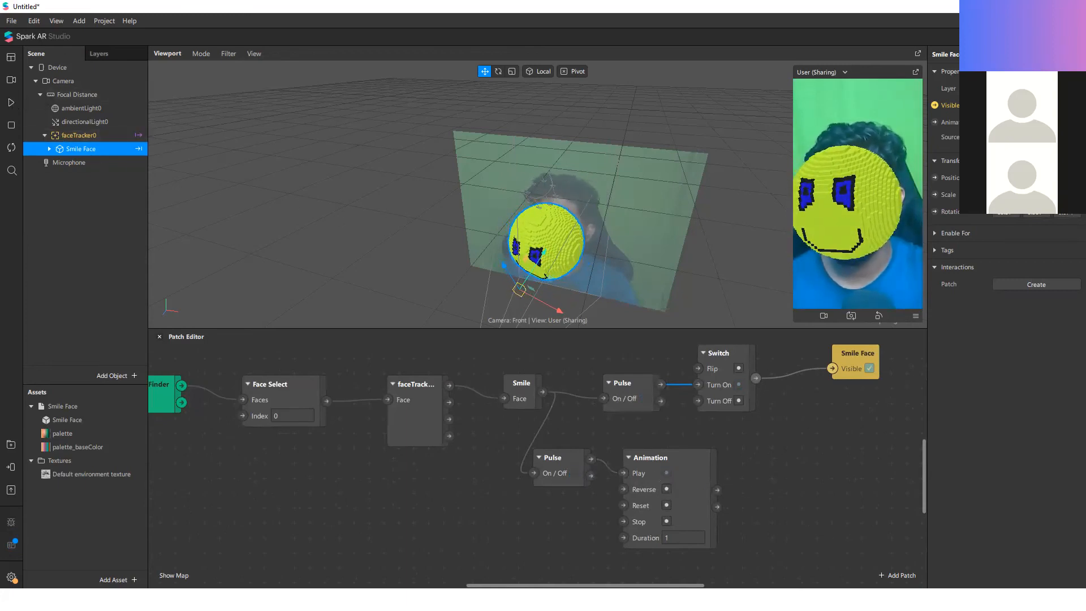
left_click(79, 135)
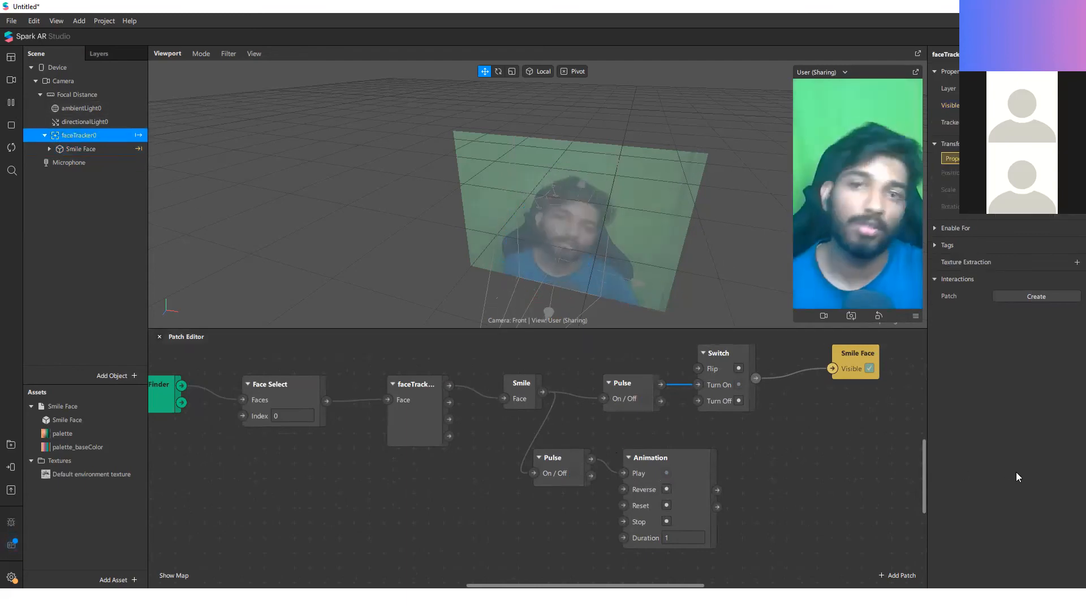
scroll(761, 488, "down", 3)
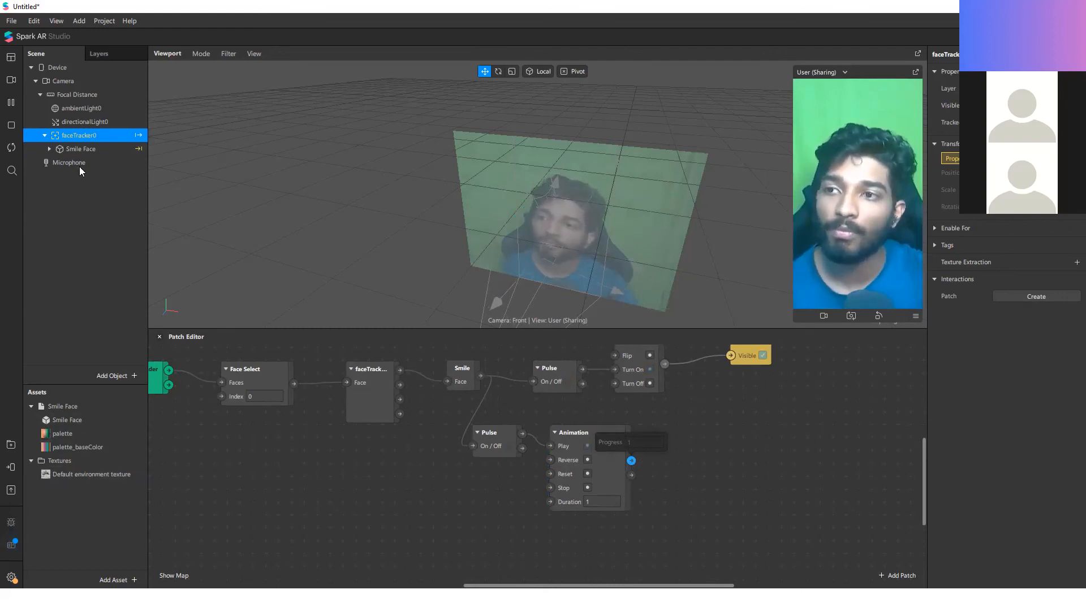
left_click(79, 149)
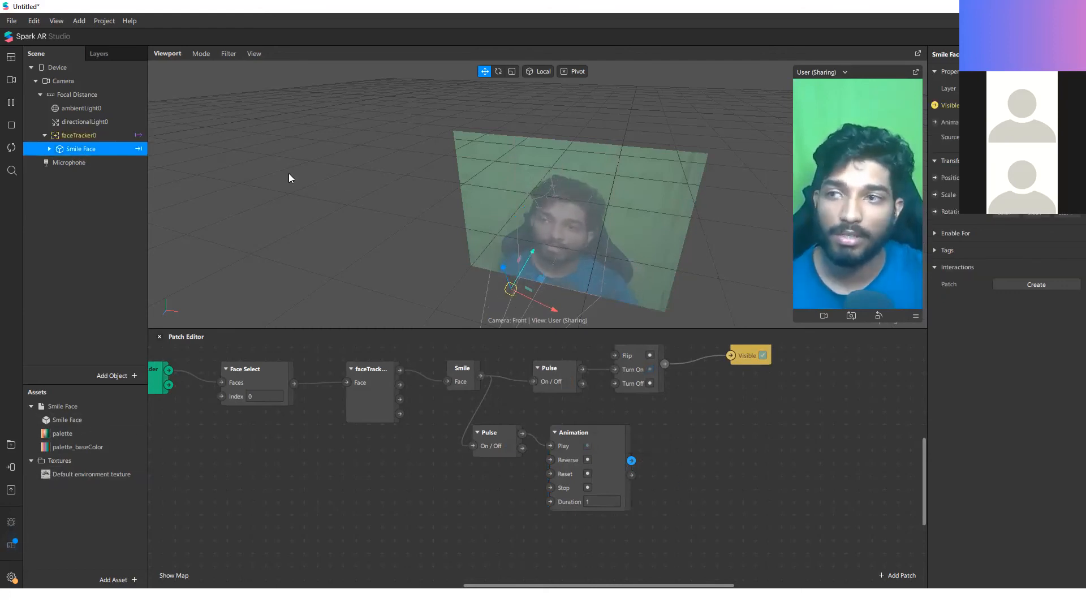
right_click(103, 211)
left_click(916, 209)
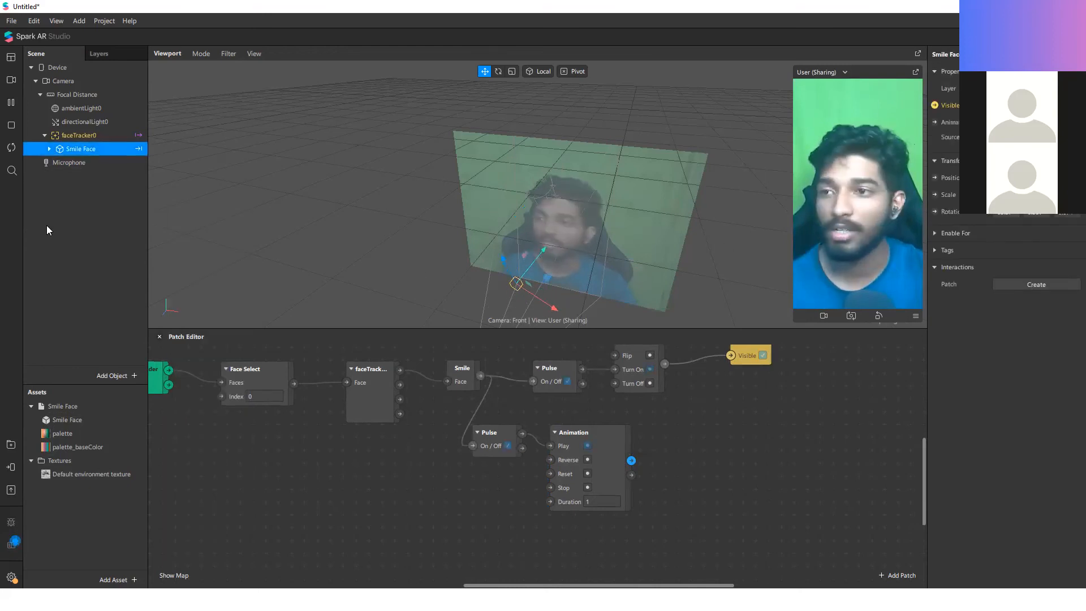
right_click(97, 218)
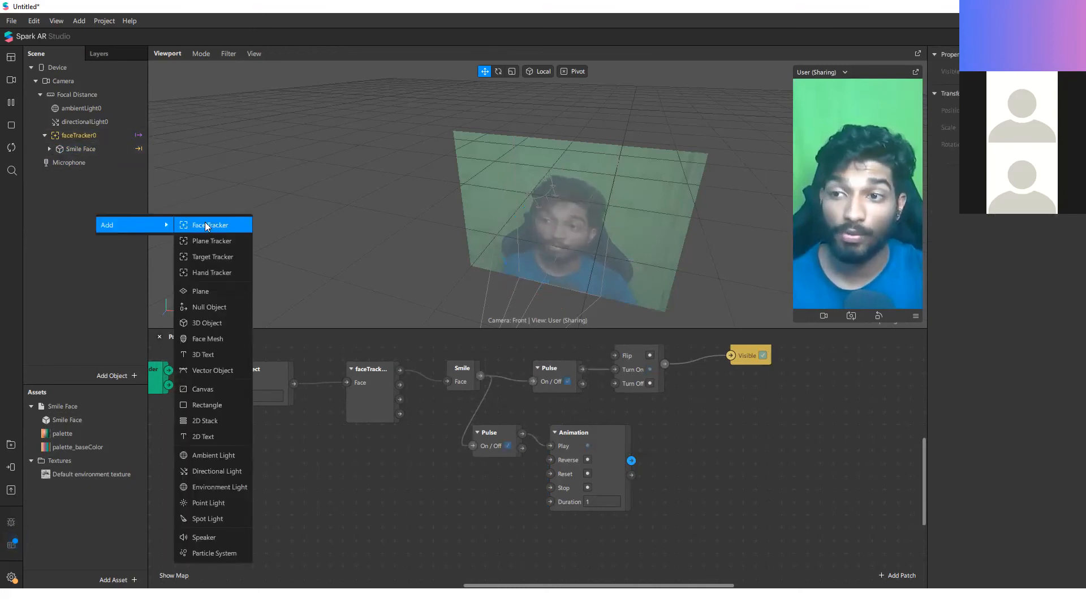
Step: Add a Null Object under faceTracker0 and nest the Smile Face object inside it
left_click(120, 136)
right_click(121, 137)
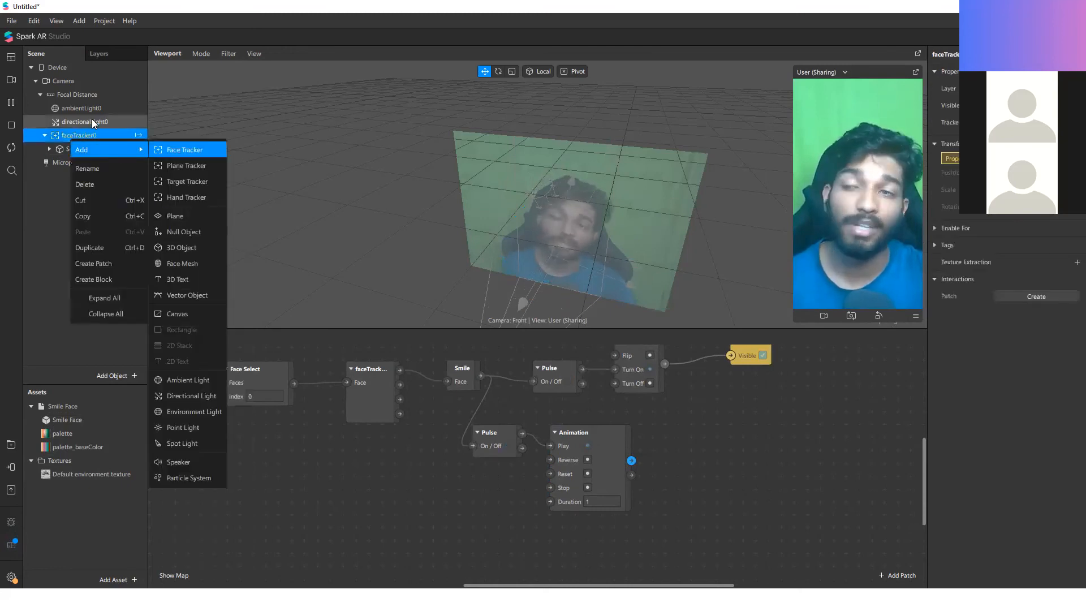
mouse_move(120, 151)
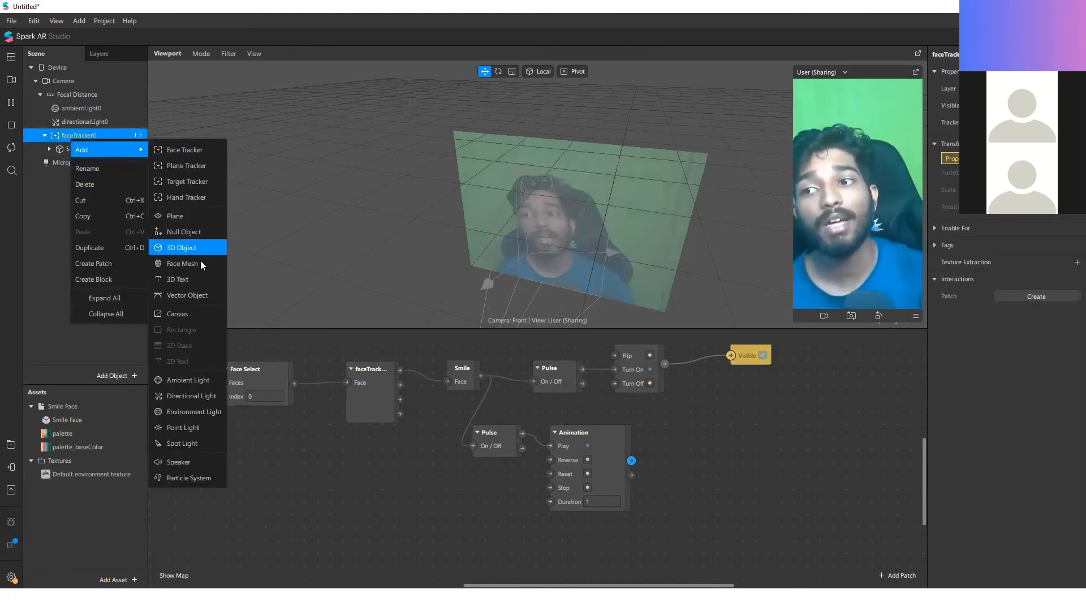
left_click(199, 231)
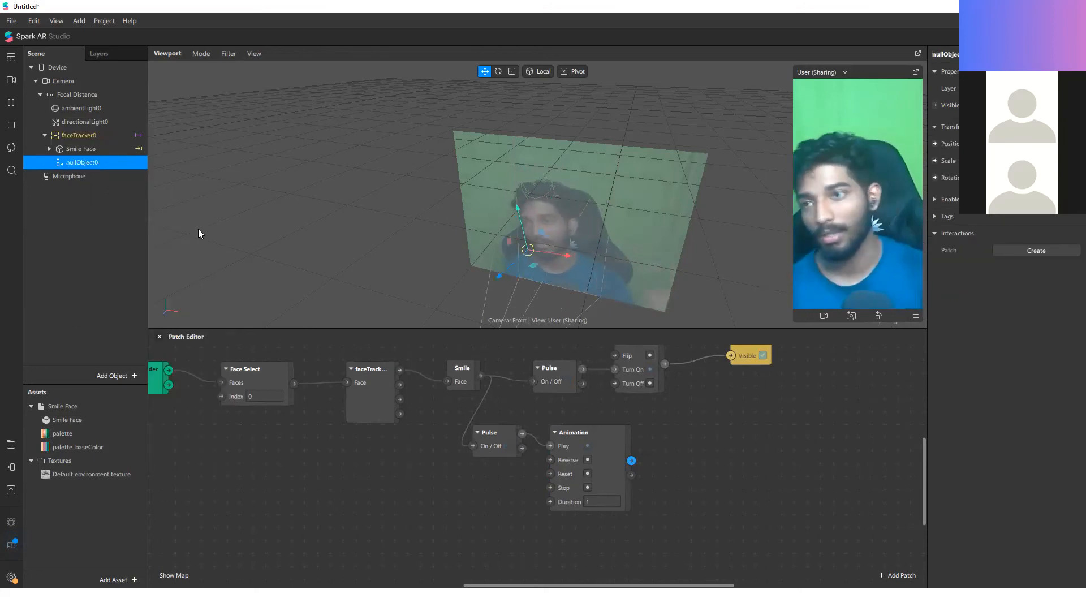
left_click_drag(82, 149, 95, 169)
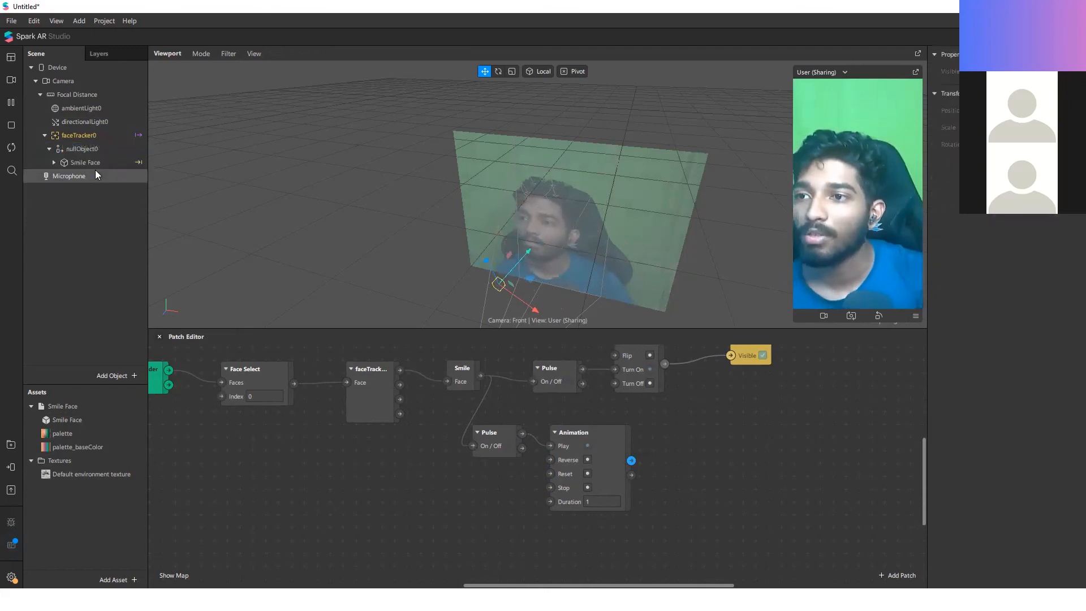
Step: Create a 3D Scale patch for nullObject0 and place it beyond the Animation patch
left_click(100, 150)
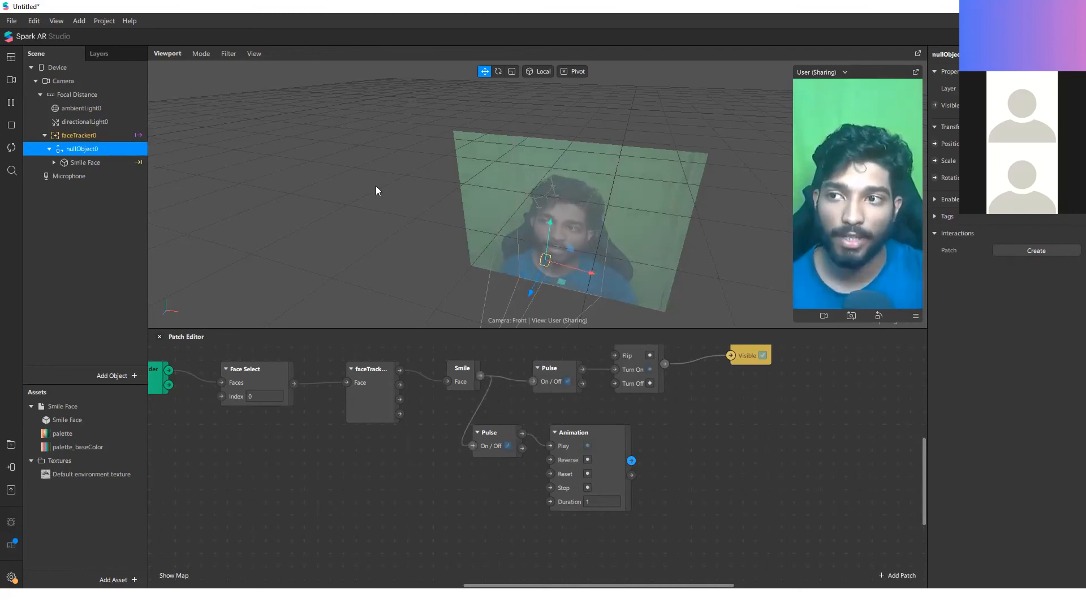
left_click(935, 160)
scroll(557, 463, "up", 2)
left_click_drag(589, 478, 855, 428)
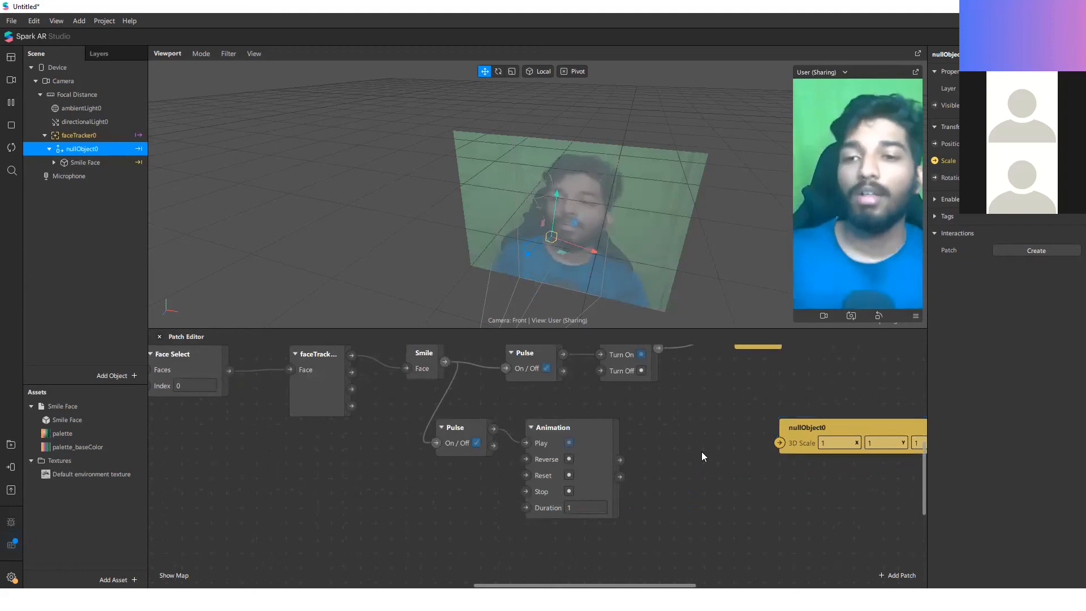
Step: Shift the Face Finder, Face Select, faceTracker0 and Smile patches together away from the two Pulse patches to make room
scroll(701, 451, "down", 3)
scroll(667, 460, "up", 2)
left_click_drag(433, 470, 227, 373)
left_click_drag(505, 358, 210, 436)
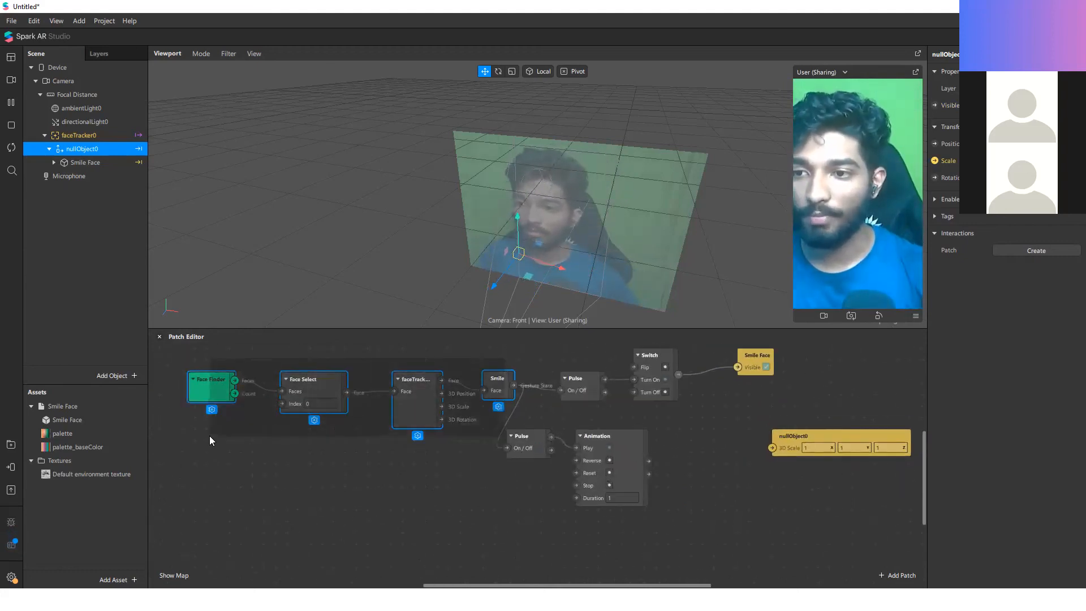
left_click_drag(500, 377, 375, 379)
left_click(447, 386)
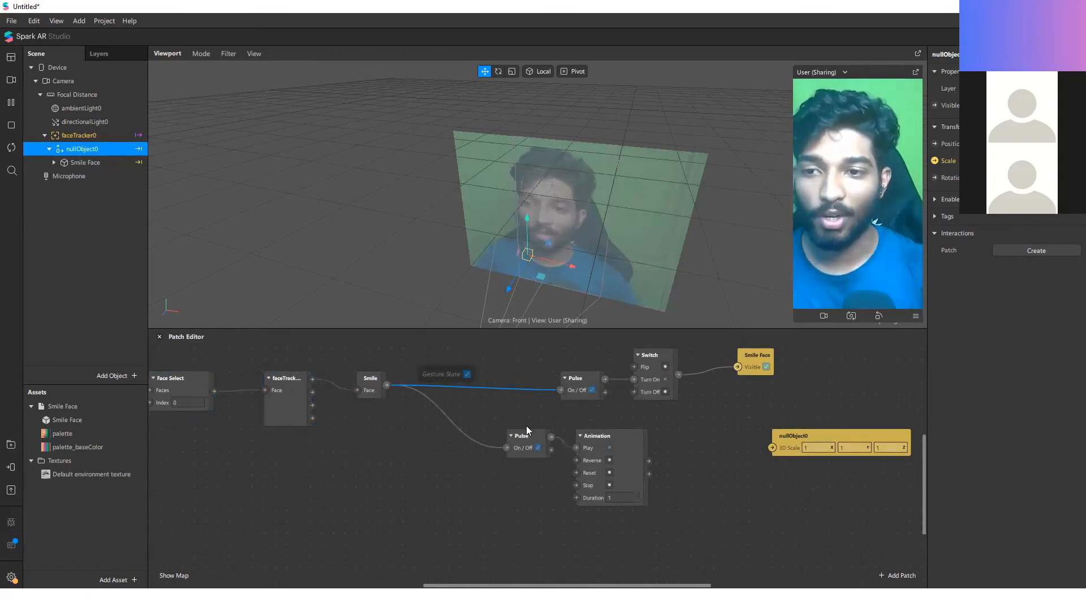
left_click(526, 425)
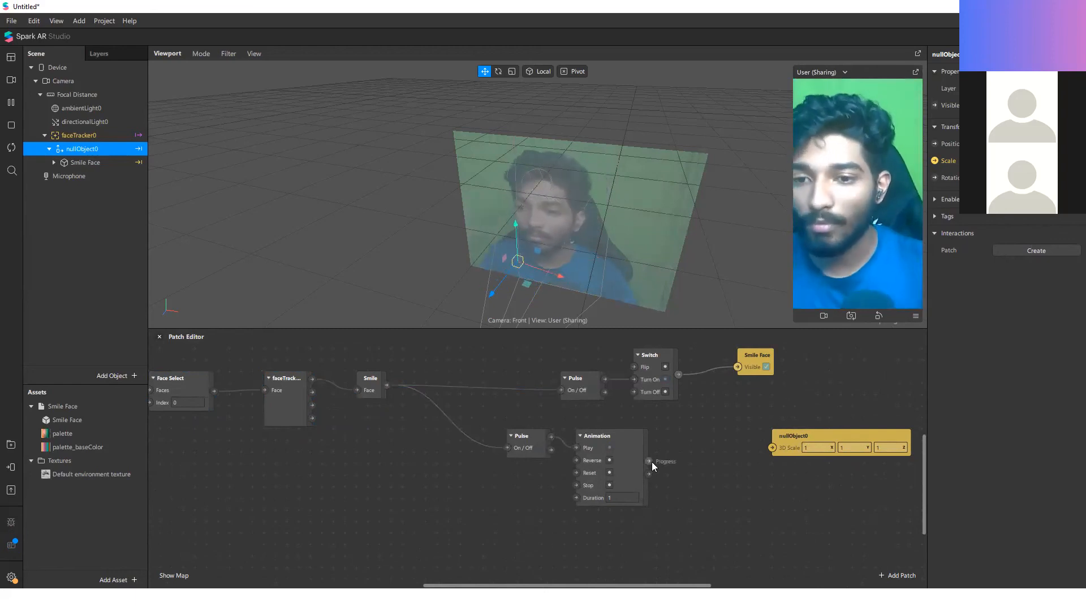
Step: Add a Transition patch fed by the Animation patch's Progress output
left_click_drag(652, 461, 697, 504)
type("tra")
left_click(546, 315)
left_click(887, 489)
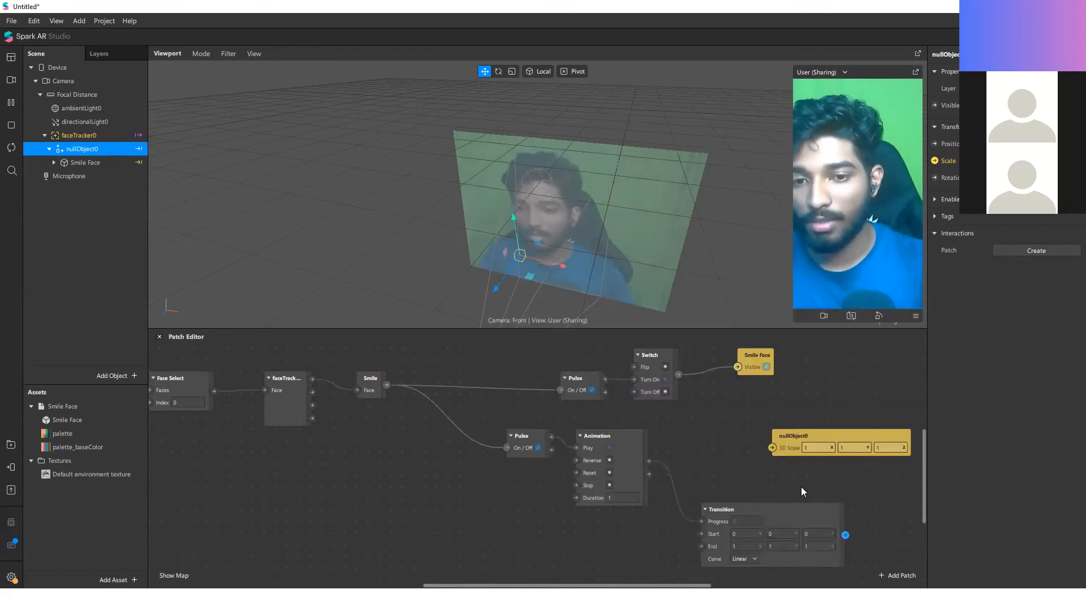
Step: Line up the Transition patch between Animation and nullObject0 and connect its Value output to nullObject0's 3D Scale
scroll(778, 469, "down", 1)
scroll(758, 462, "up", 3)
left_click_drag(755, 431, 844, 419)
left_click_drag(758, 505, 735, 419)
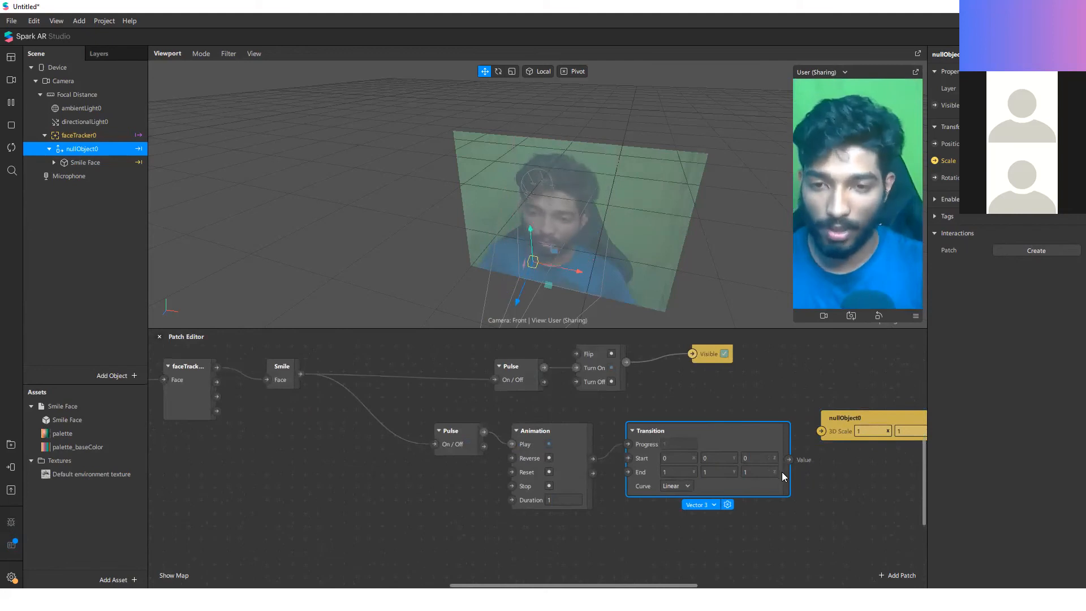
left_click_drag(788, 459, 821, 432)
scroll(673, 431, "up", 1)
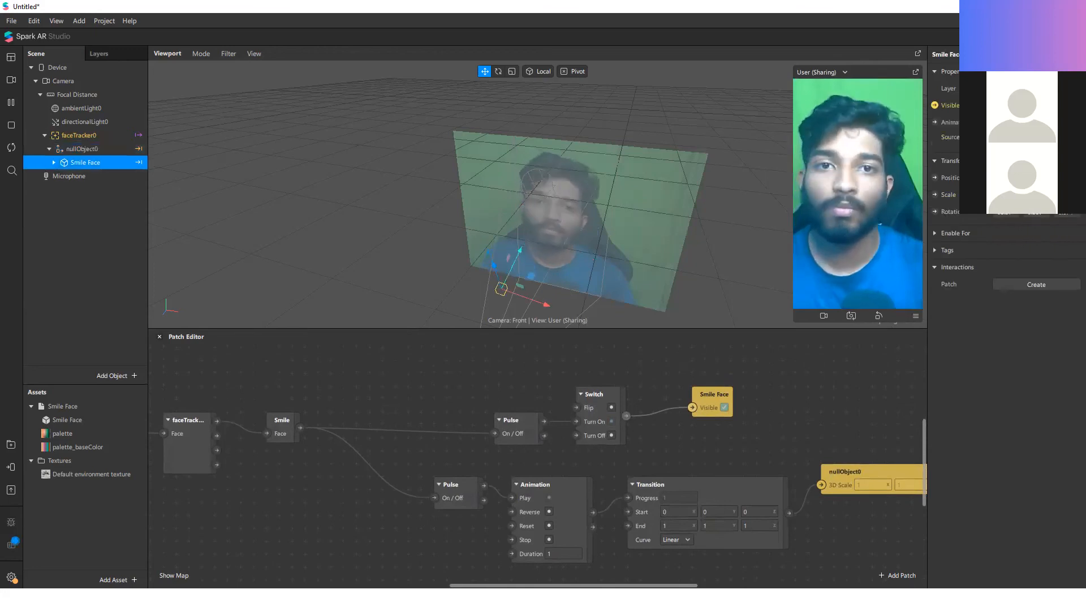
Step: Select faceTracker0 in the scene and set the Transition patch's Curve to Overshoot In-Out
scroll(820, 387, "down", 5)
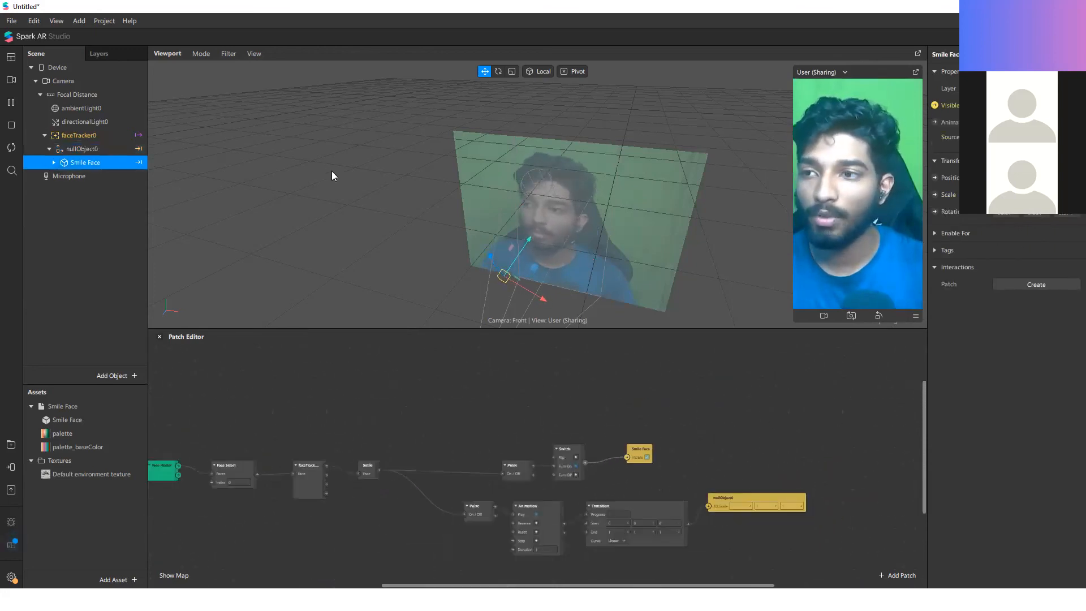
left_click(130, 137)
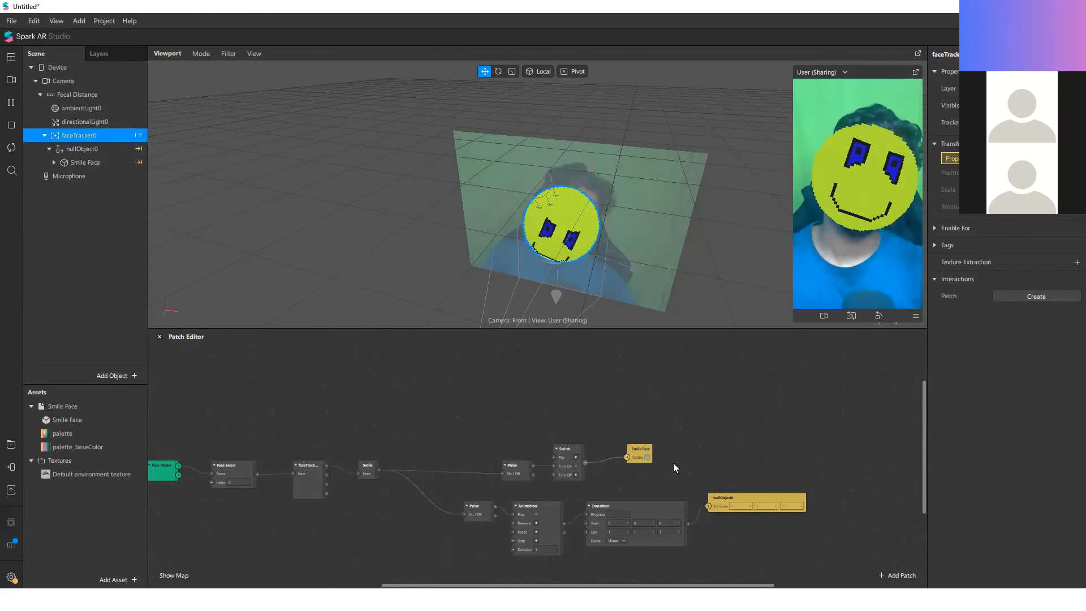
scroll(768, 447, "down", 2)
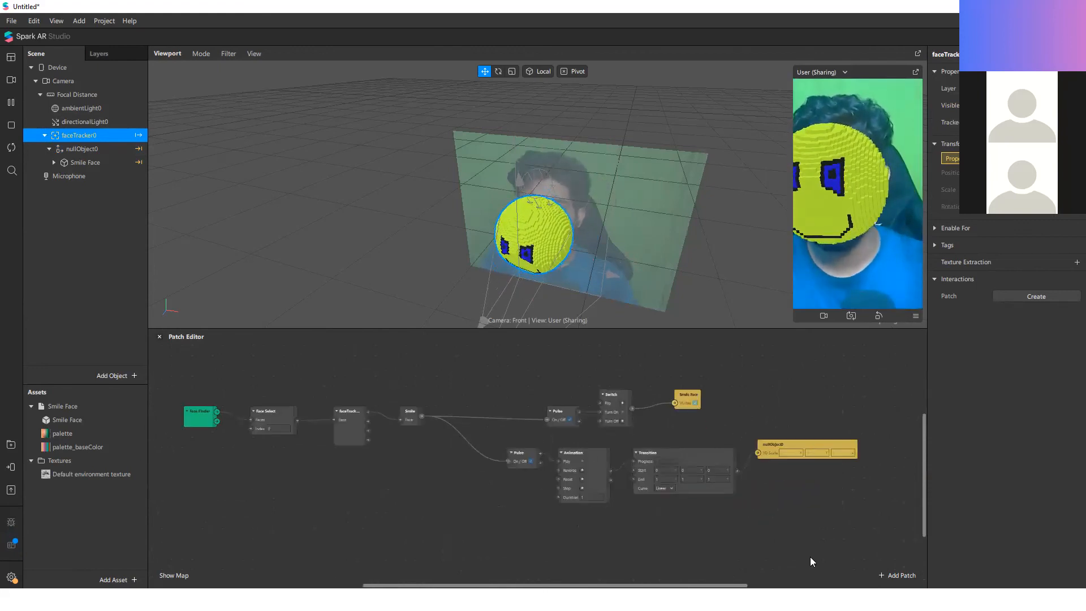
scroll(810, 561, "up", 3)
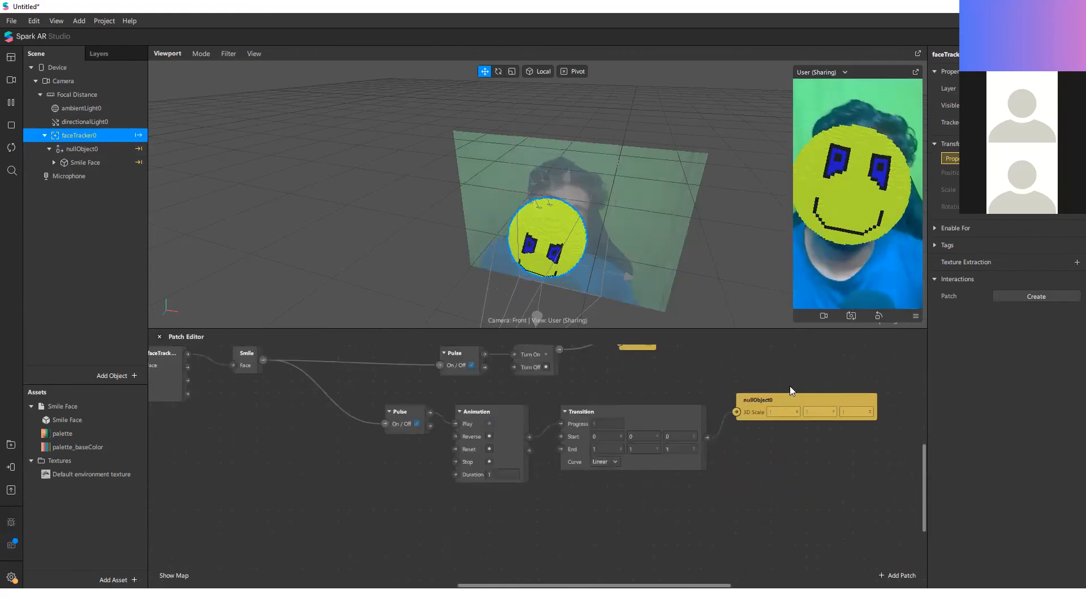
left_click(605, 465)
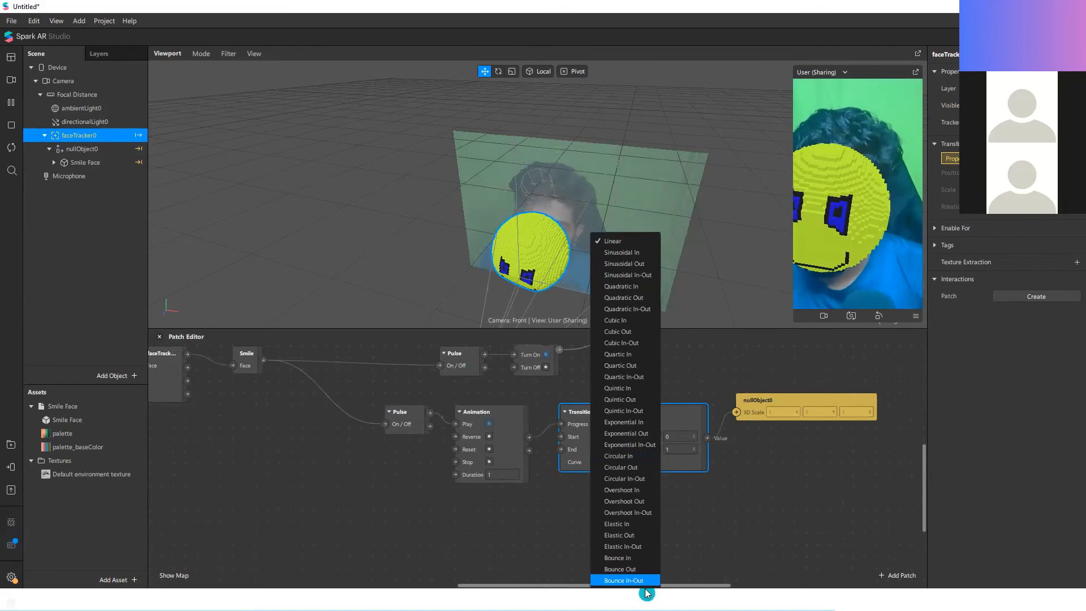
left_click(627, 512)
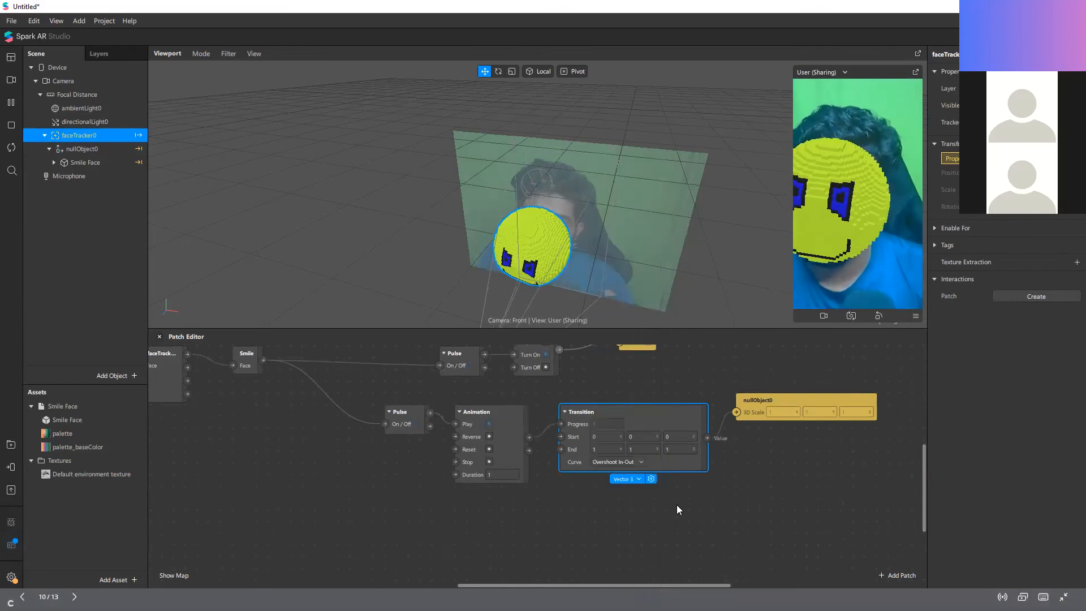
left_click(733, 493)
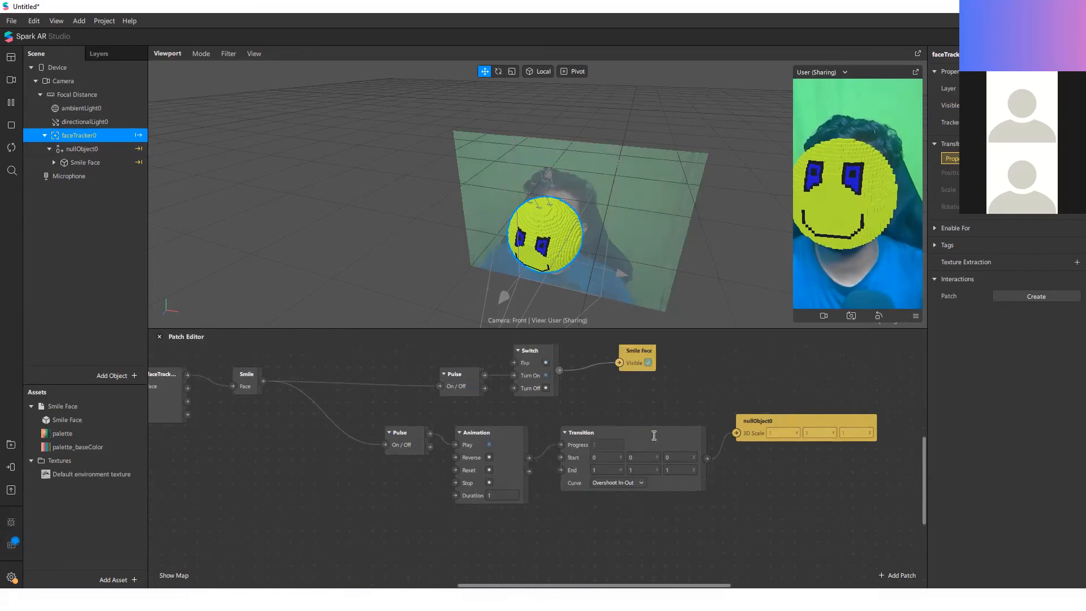
Step: Add a Delay patch with a Duration of 2 and place it just after the Smile patch
scroll(571, 351, "up", 3)
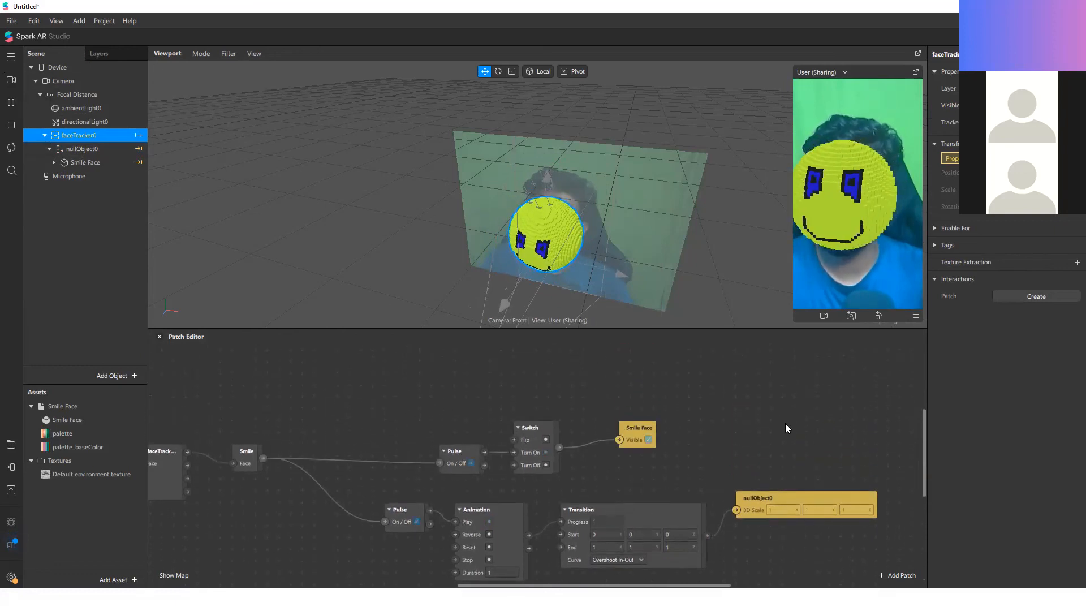
scroll(464, 431, "up", 4)
right_click(473, 434)
type("de")
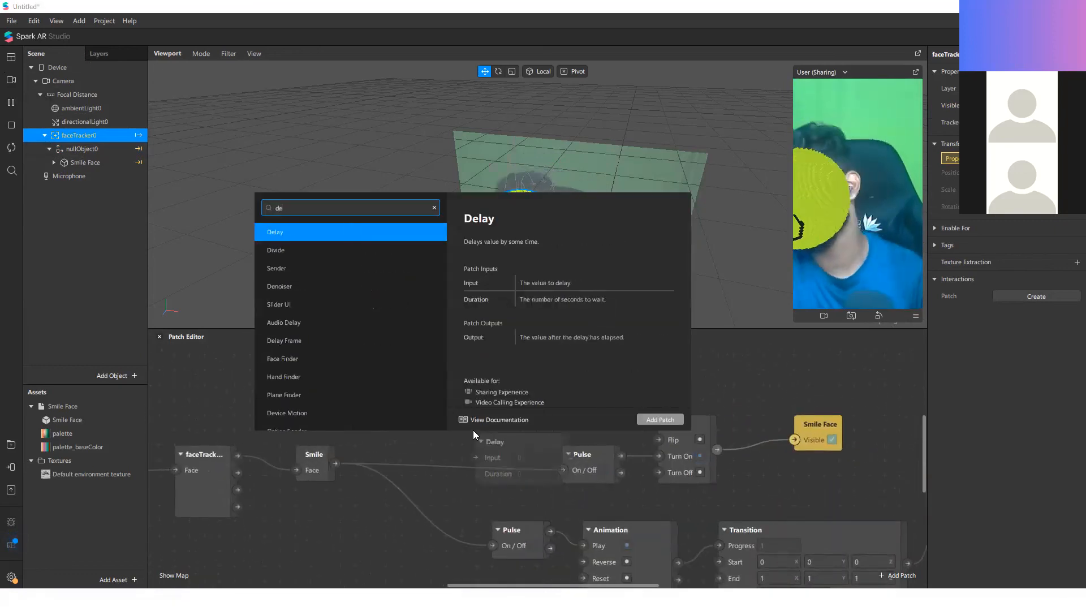
key("Return")
left_click(556, 474)
type("2")
left_click_drag(516, 480, 427, 430)
Step: Connect Smile's Gesture State to the Delay's Input and the Delay's Output to the Pulse that feeds Switch, and move that Pulse closer
left_click_drag(336, 464, 387, 410)
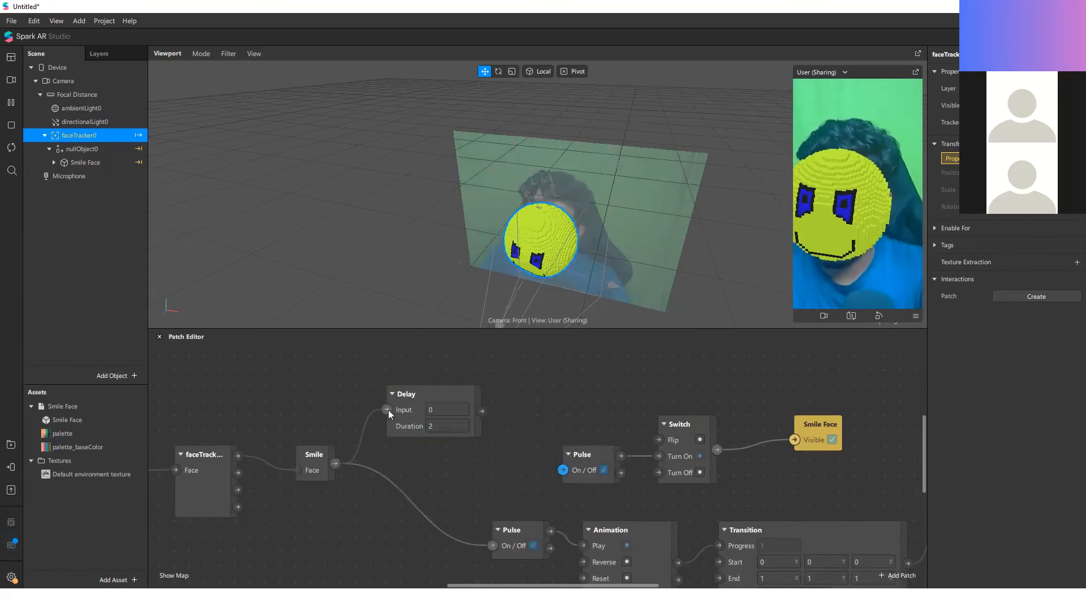
left_click_drag(482, 412, 563, 470)
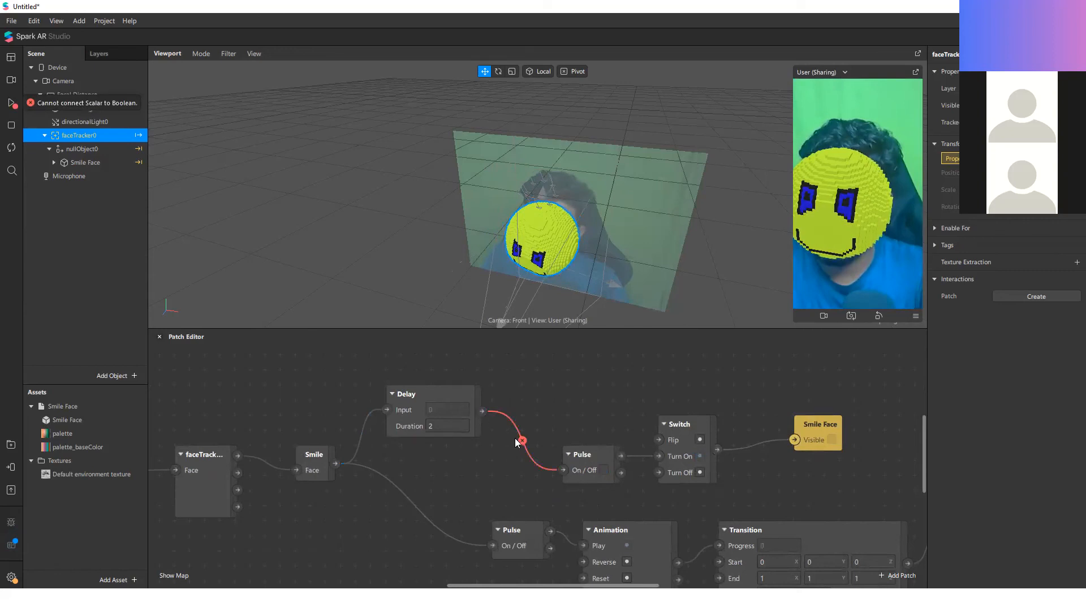
mouse_move(523, 441)
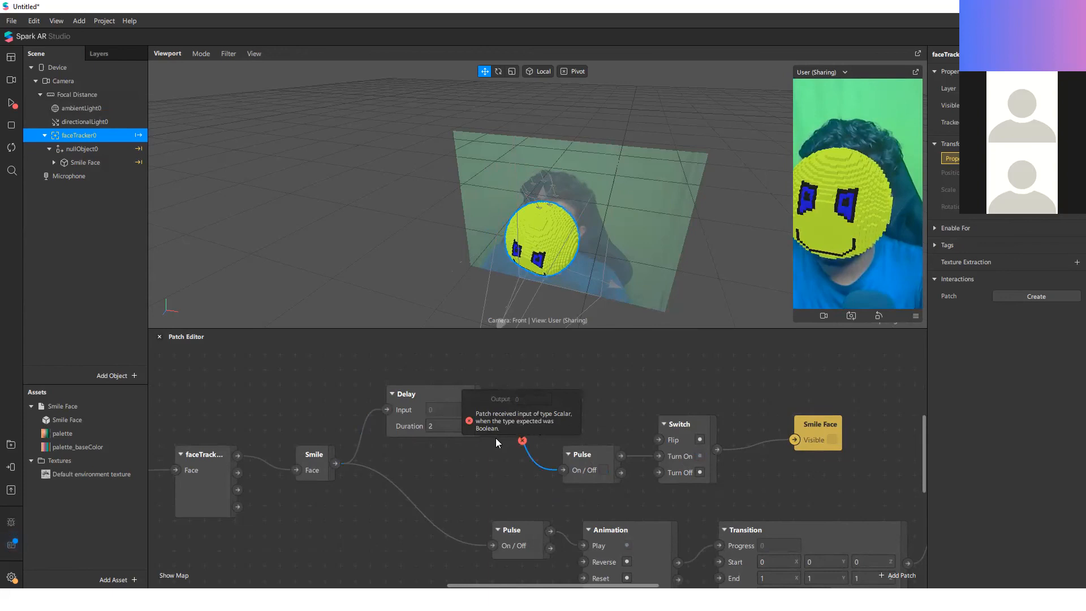
left_click_drag(578, 456, 552, 443)
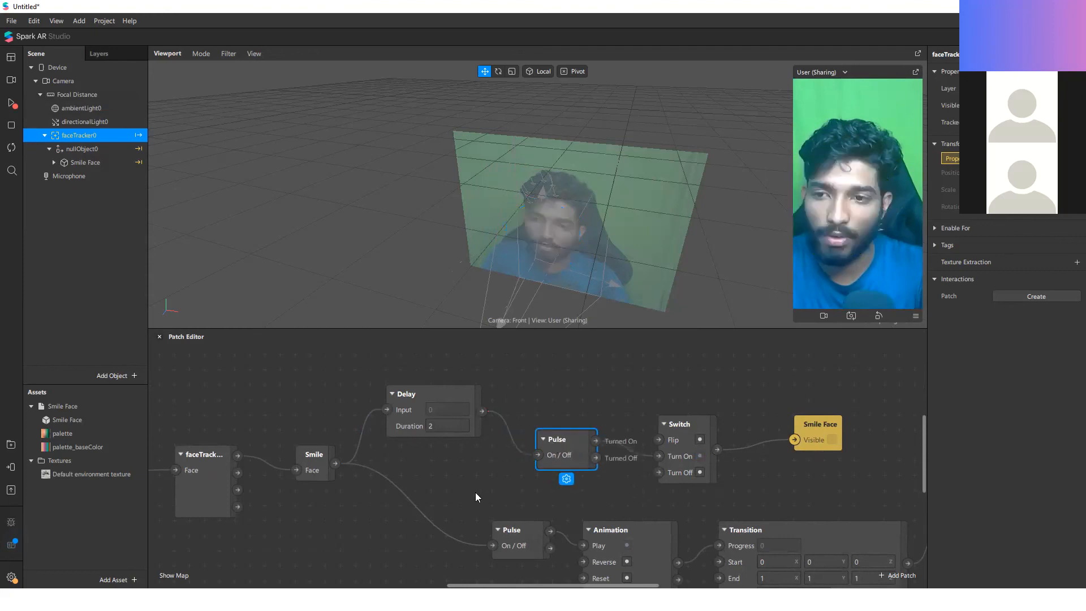
Step: Feed the Animation branch's Pulse from the Delay's Output too, and move the Delay in line between Smile and the Pulses
left_click_drag(482, 411, 492, 545)
left_click(429, 394)
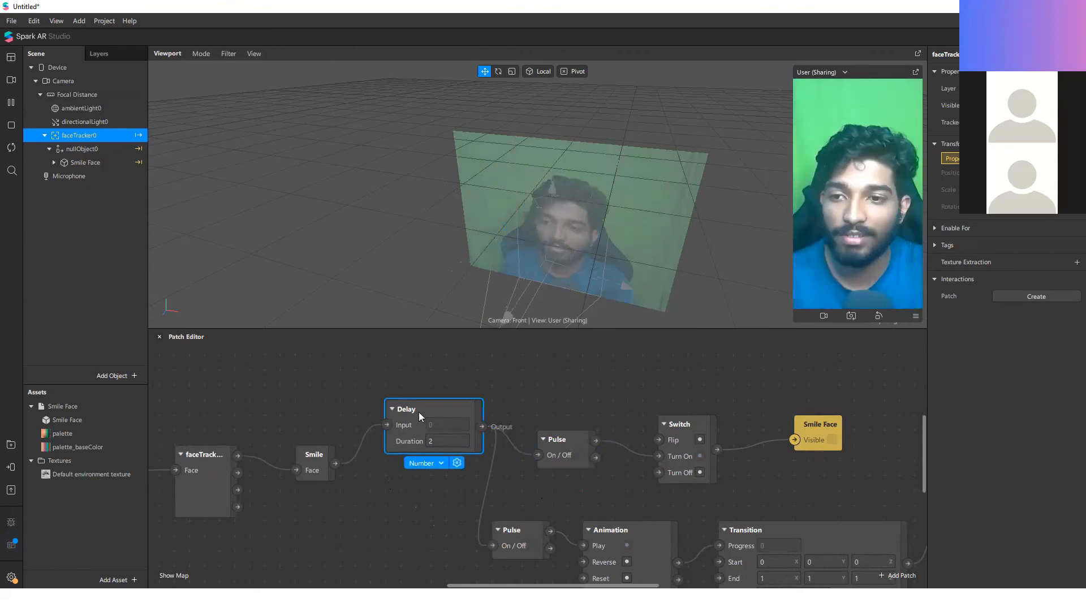
left_click_drag(418, 411, 403, 472)
left_click(484, 429)
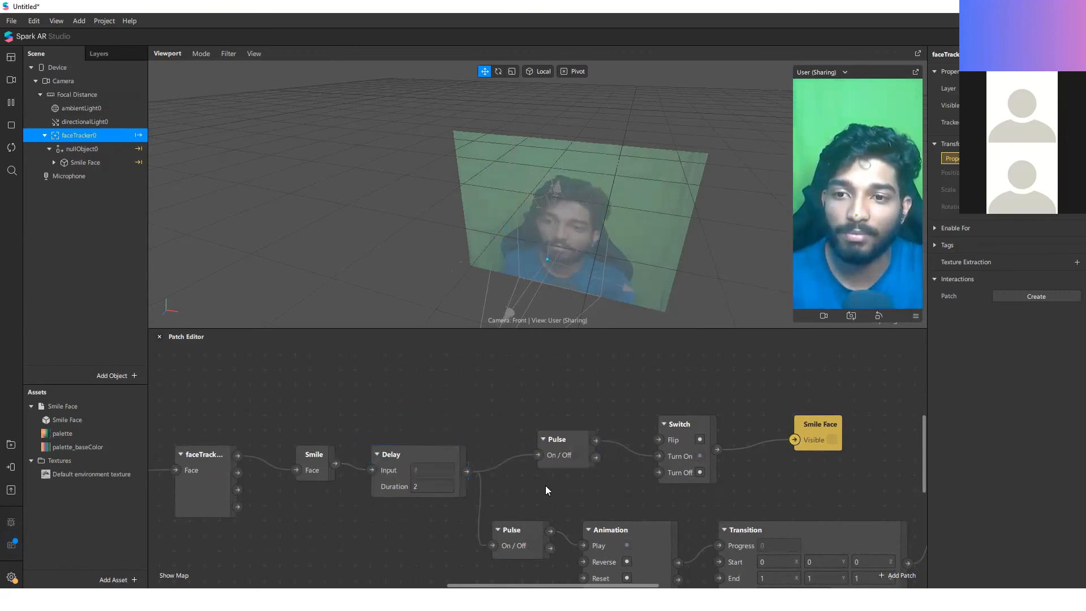
left_click(458, 453)
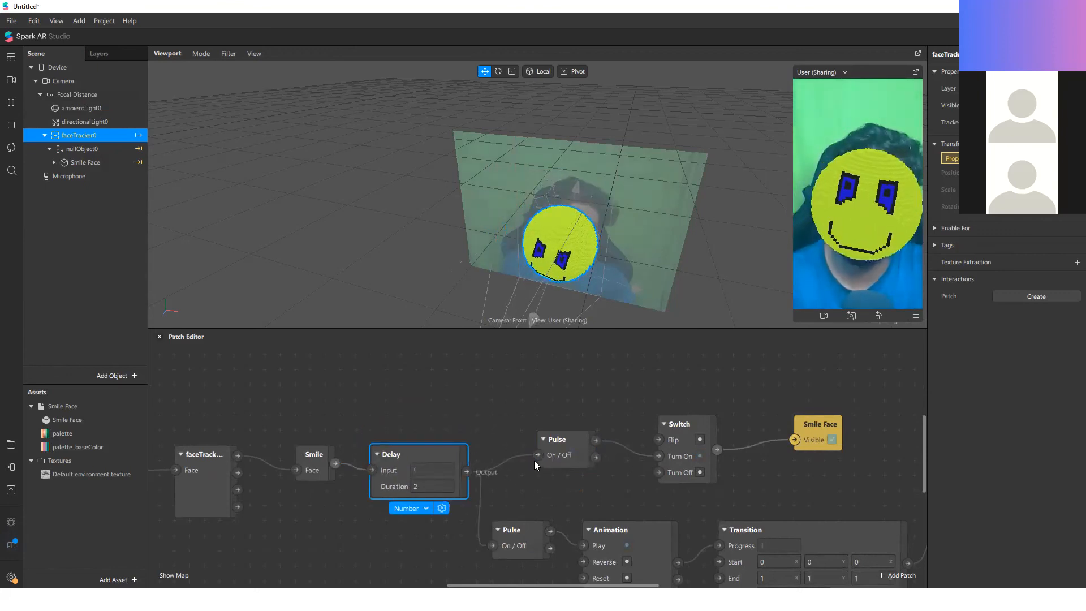
left_click(534, 477)
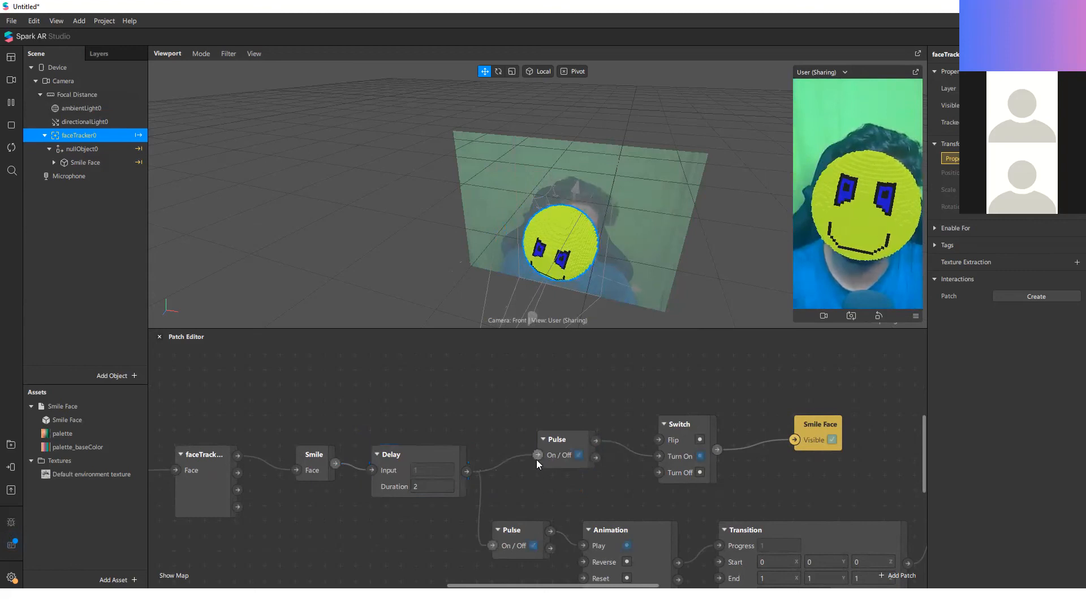
Step: Detach both Pulses from the Delay and rewire the visibility branch so Smile feeds Pulse, then Delay, then Switch's Turn On
left_click_drag(536, 456, 416, 447)
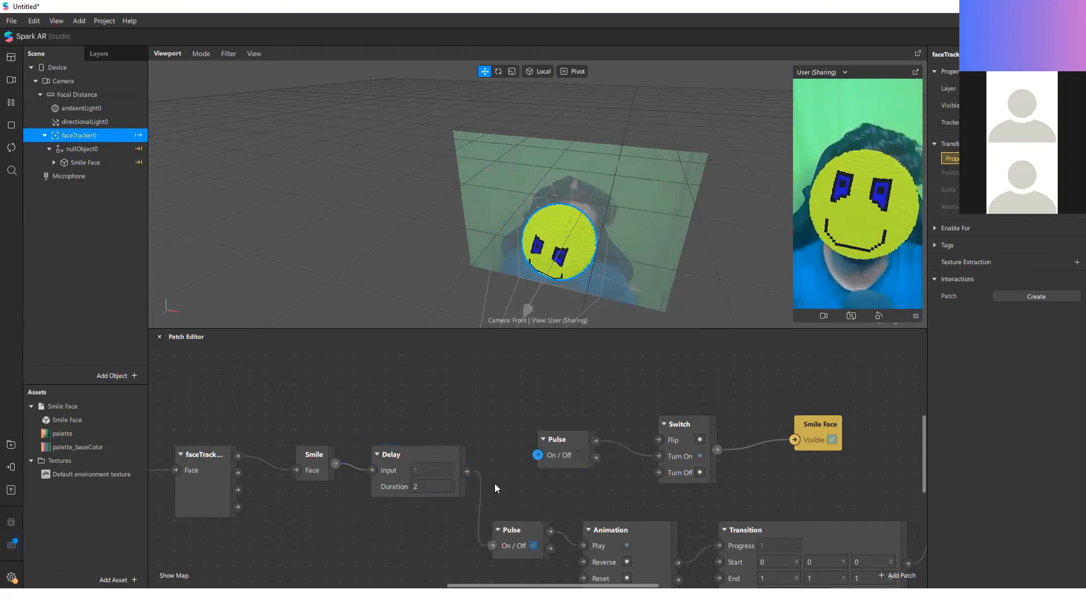
left_click_drag(493, 545, 473, 501)
left_click_drag(429, 454, 520, 363)
left_click(549, 440)
left_click_drag(548, 438, 462, 378)
left_click_drag(557, 380, 658, 456)
left_click_drag(476, 372, 491, 432)
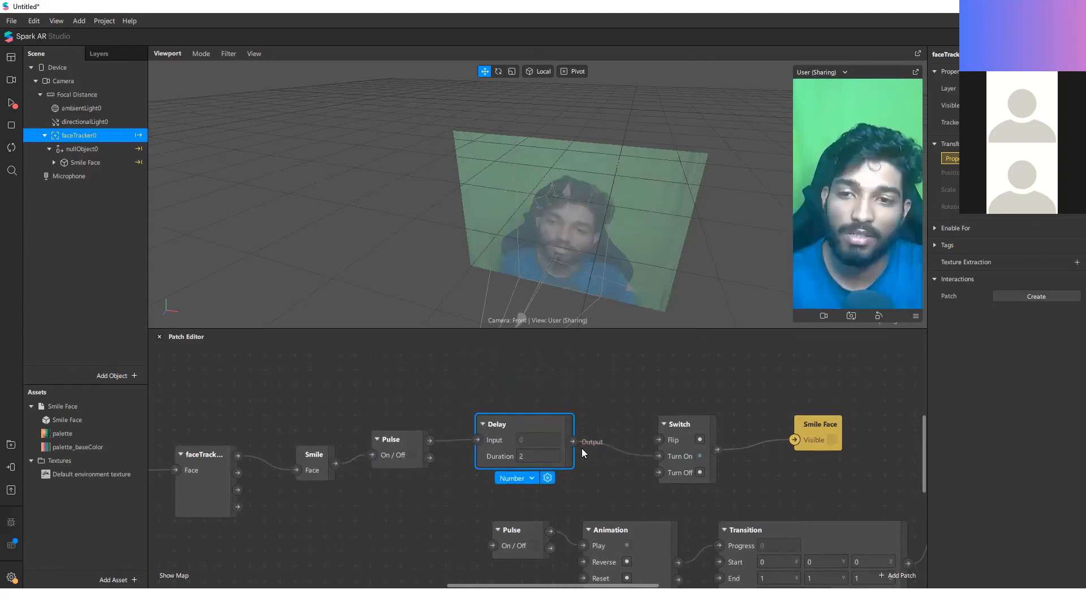
Step: Delete the Pulse before Animation, connect the Delay's Output directly to Animation's Play, and move the Delay midway between both branches
left_click_drag(572, 441, 492, 544)
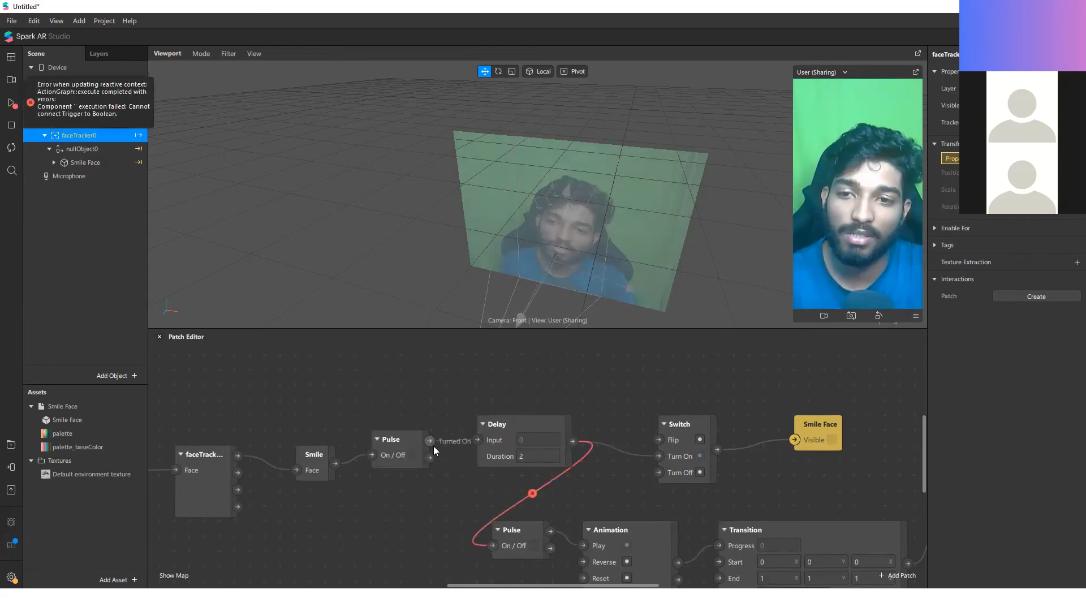
left_click(535, 534)
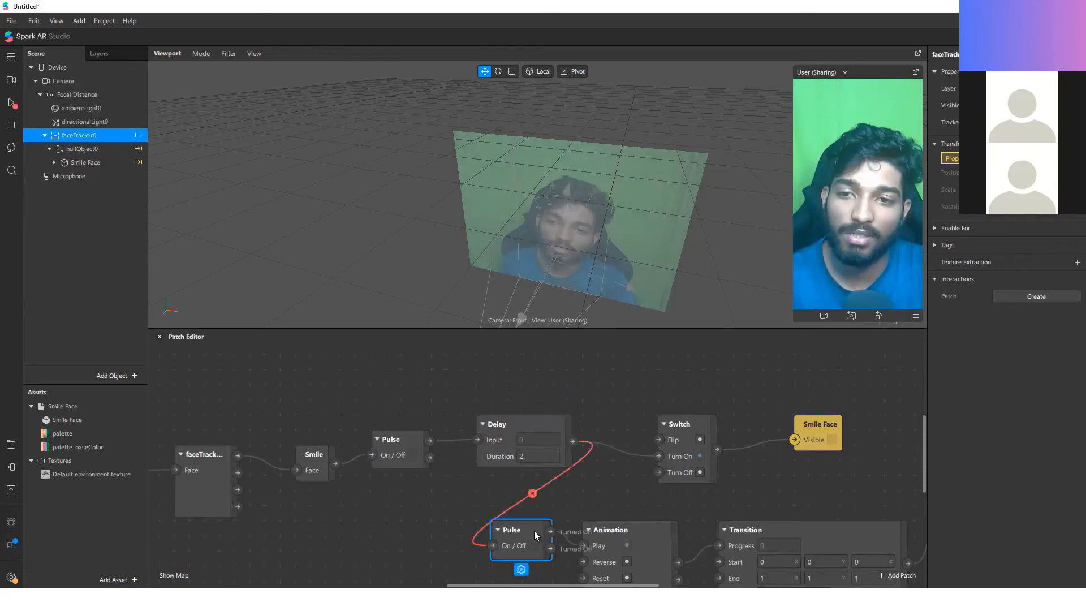
key("Delete")
left_click_drag(572, 441, 583, 545)
left_click_drag(513, 453, 497, 514)
left_click(562, 407)
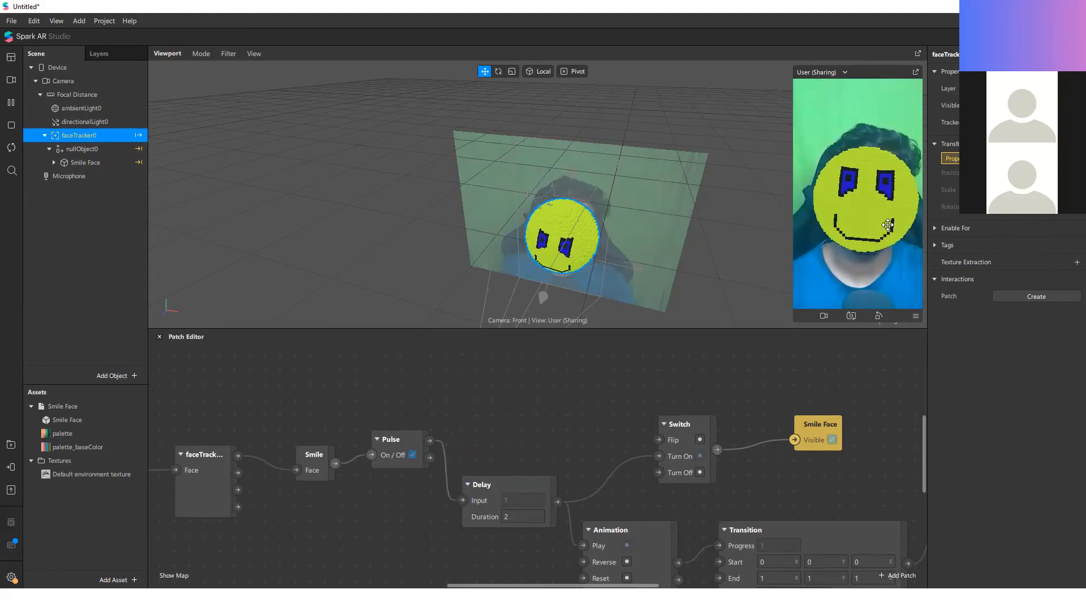
Step: Line up the Smile and Pulse patches close together directly before the Delay patch
middle_click_drag(384, 439, 385, 415)
left_click_drag(401, 420, 414, 467)
left_click_drag(313, 429, 343, 458)
left_click(367, 438)
middle_click_drag(409, 522, 381, 490)
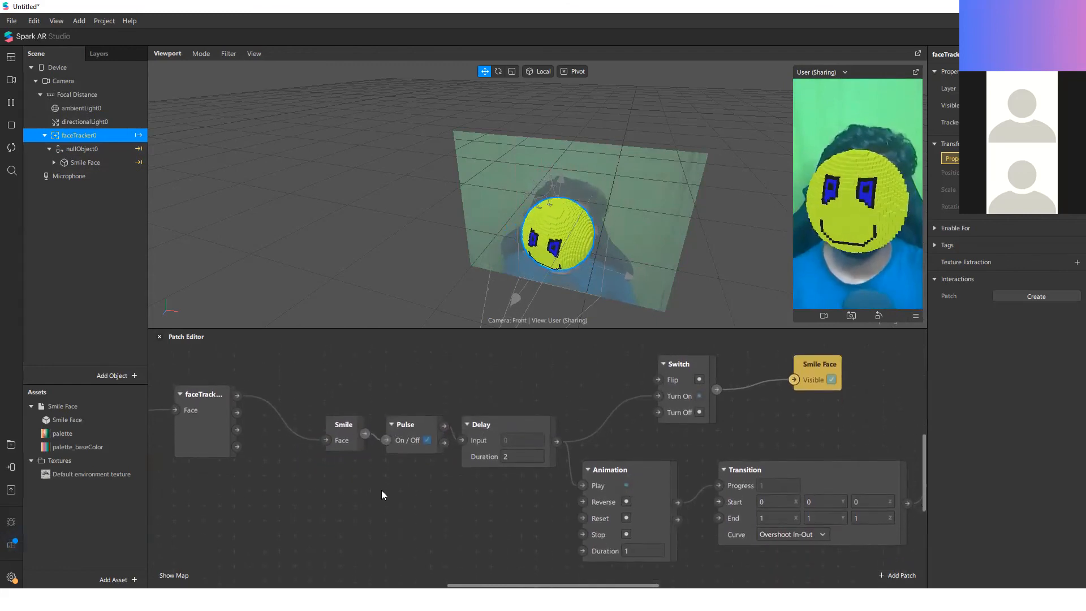
right_click(387, 490)
left_click(678, 405)
left_click(594, 399)
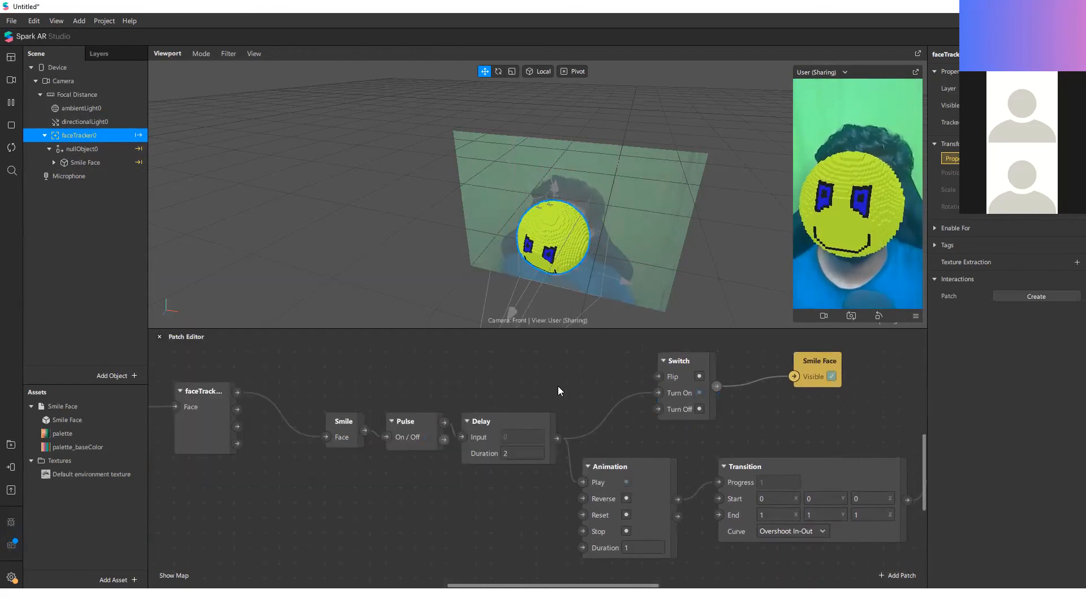
scroll(540, 421, "down", 1)
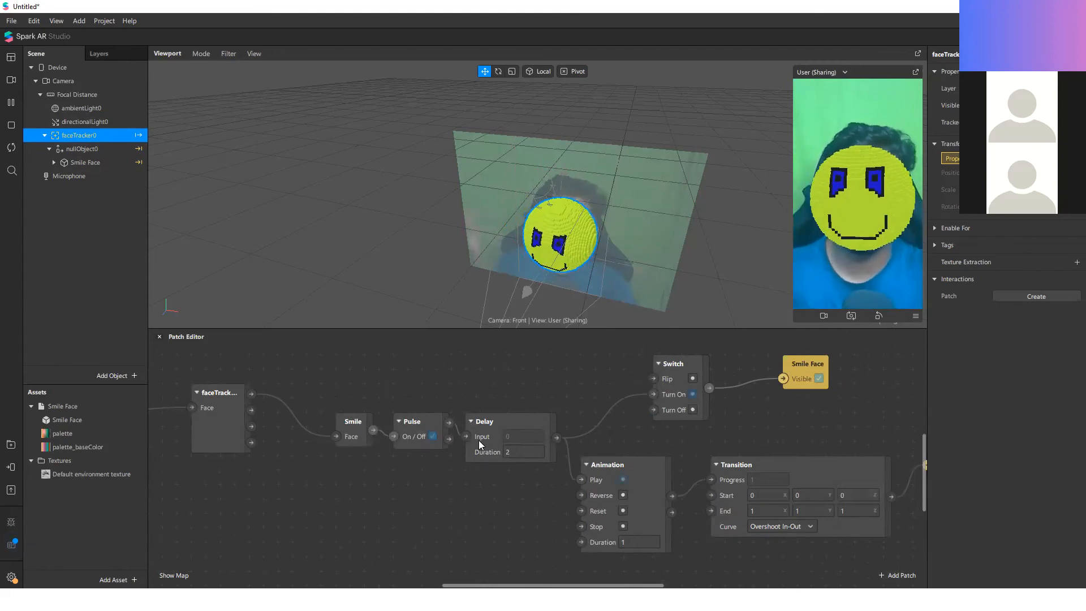
Step: Move the Switch and Smile Face Visible patches closer to the Delay and restart the effect preview
left_click(673, 364)
left_click_drag(811, 371, 761, 369)
left_click_drag(811, 430, 646, 417)
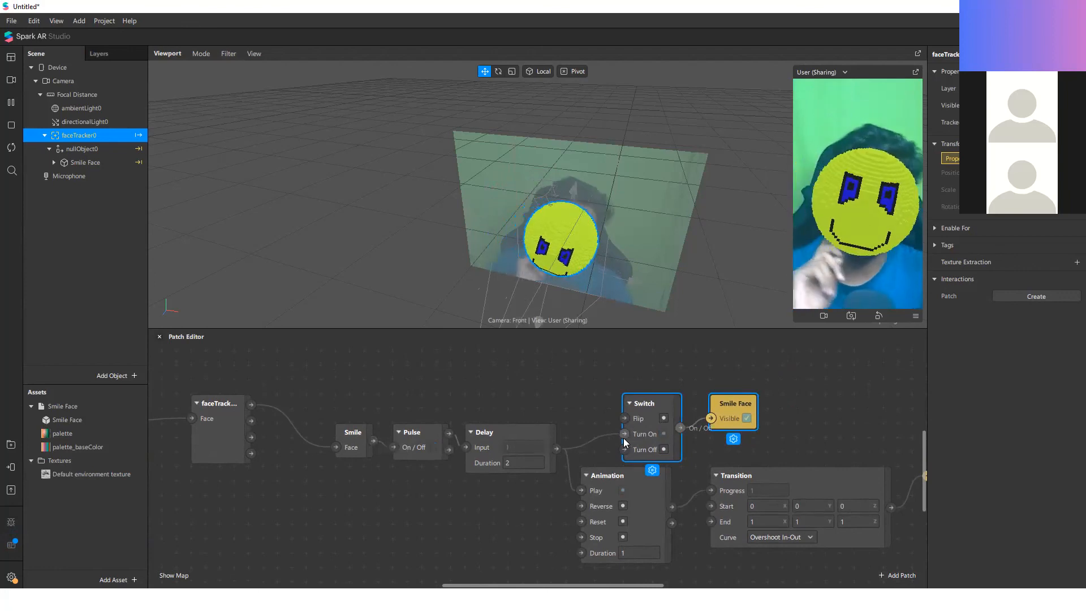
left_click(767, 448)
scroll(517, 450, "down", 3)
scroll(516, 449, "down", 5)
scroll(609, 437, "up", 4)
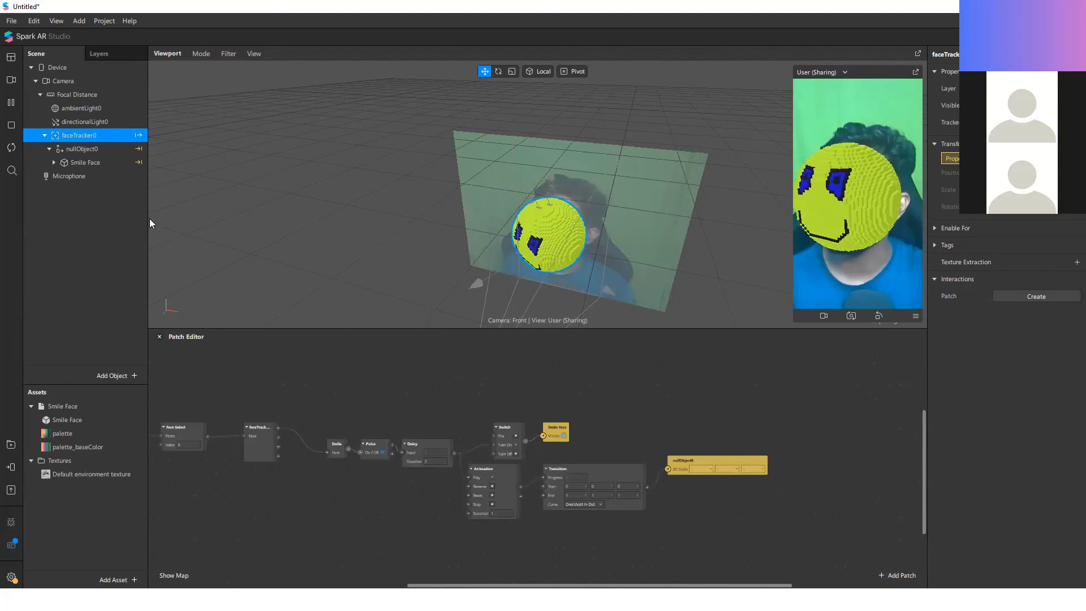
left_click(12, 152)
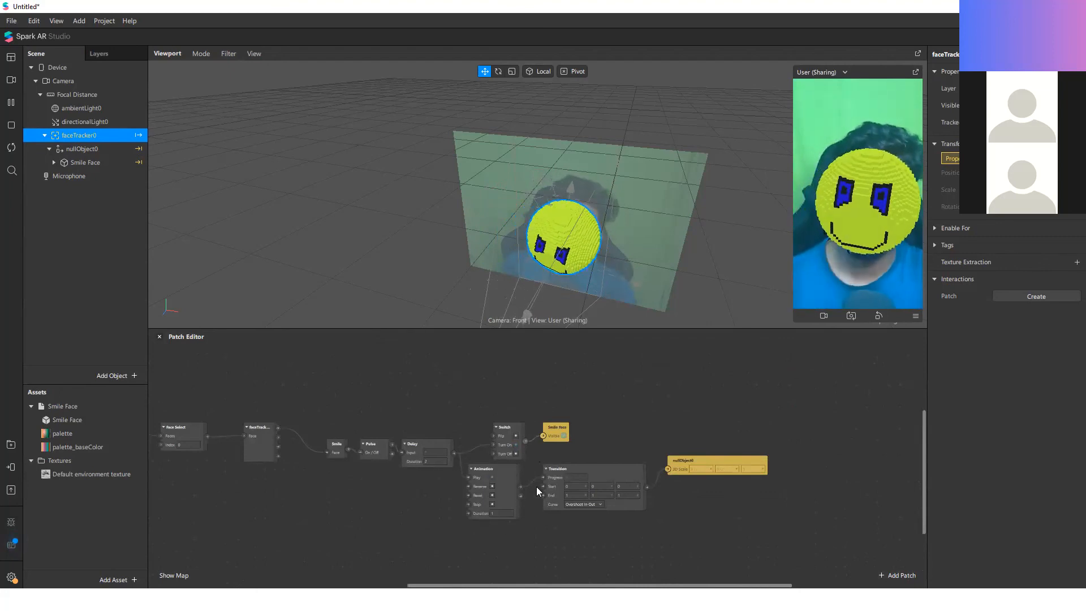
Step: Move the Animation, Transition and nullObject0 patches together so that Animation sits directly below the Switch patch
scroll(500, 529, "up", 3)
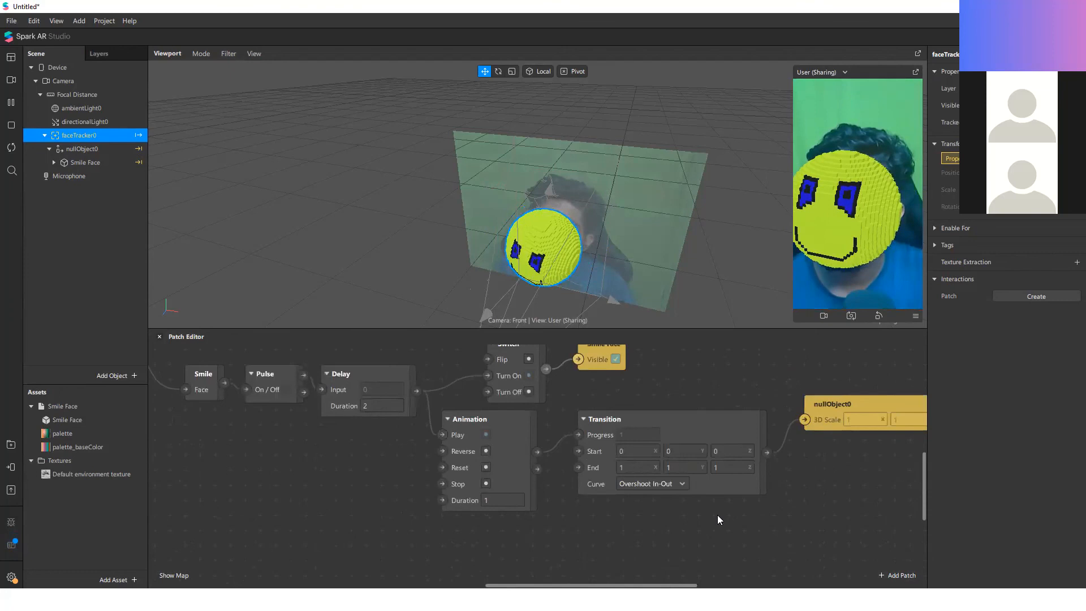
left_click_drag(827, 493, 463, 416)
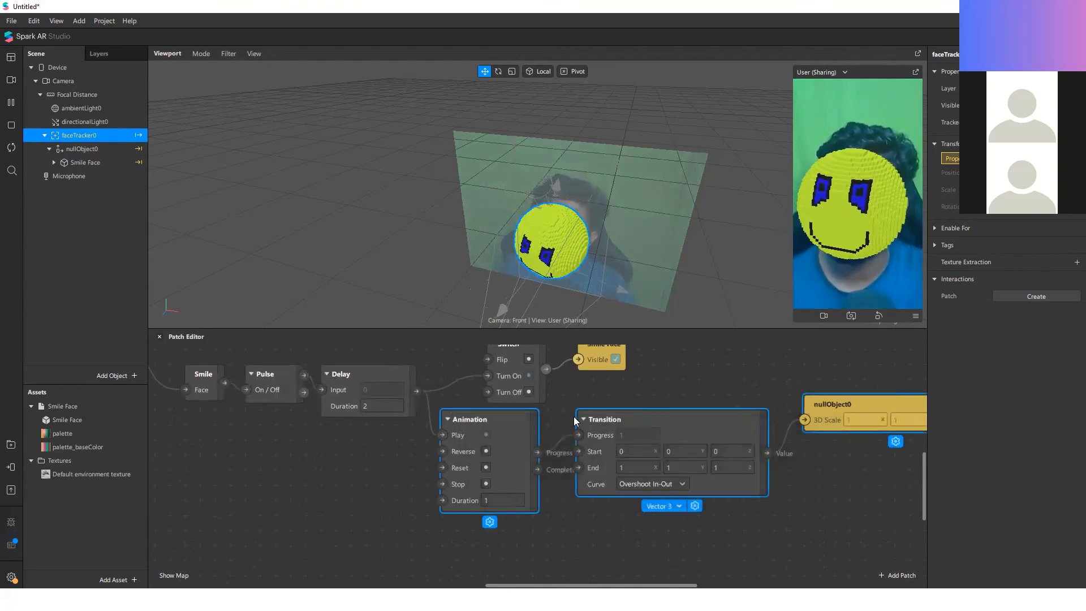
left_click_drag(672, 432, 517, 481)
left_click(620, 425)
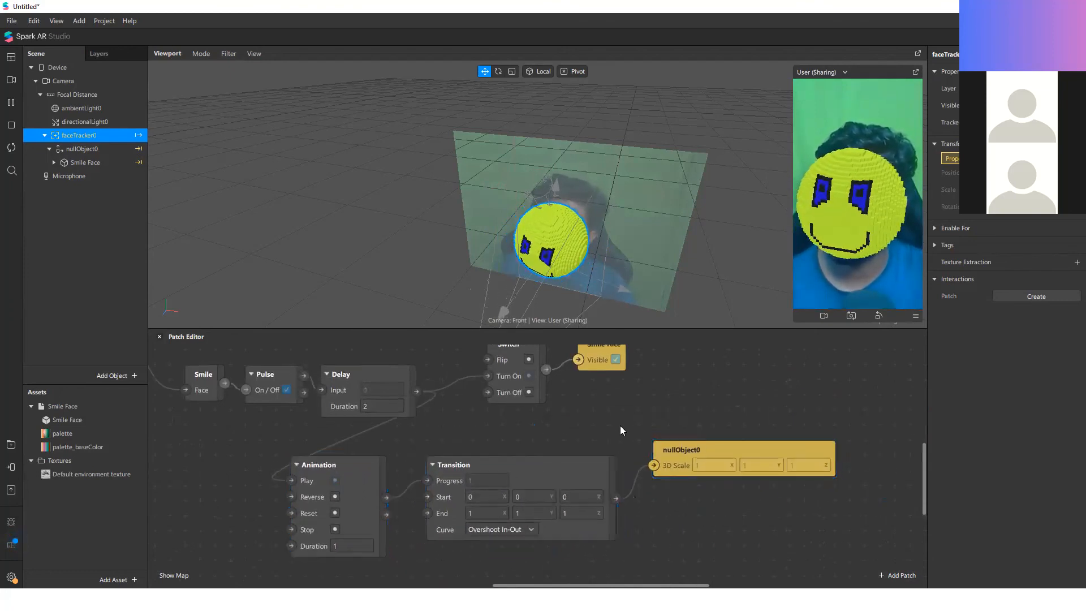
left_click_drag(787, 543, 388, 413)
left_click(706, 502)
left_click(681, 461)
left_click_drag(681, 460, 665, 477)
left_click_drag(786, 558, 388, 465)
left_click(373, 465)
left_click_drag(733, 532, 569, 435)
left_click(596, 388)
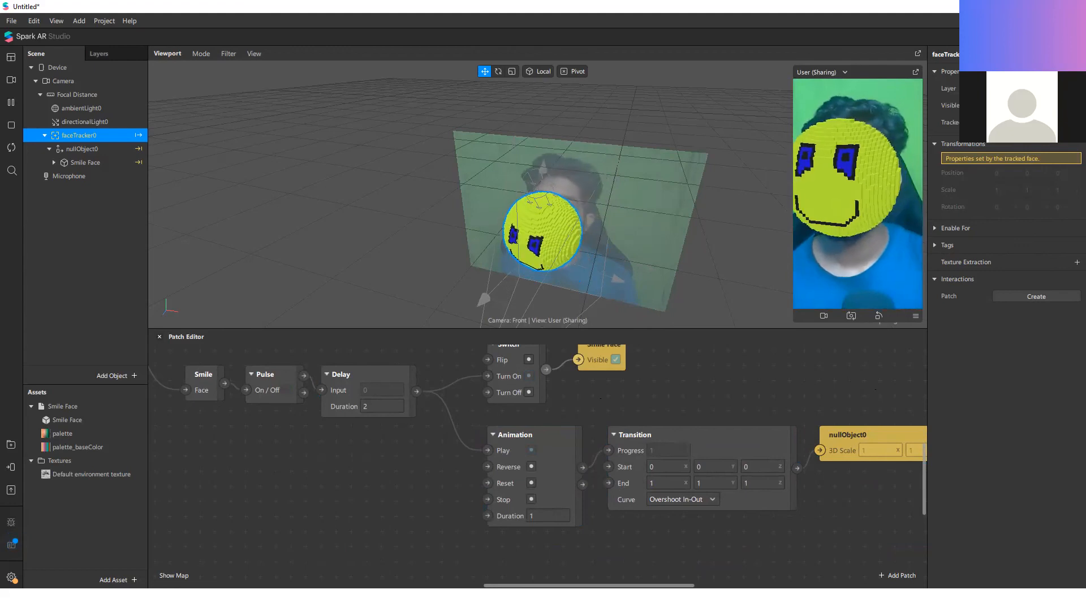
Step: Switch to the presentation, view the Data Types slide on 3D and 2D Point, Color and Progress, and return to Spark AR Studio
key("alt+Tab")
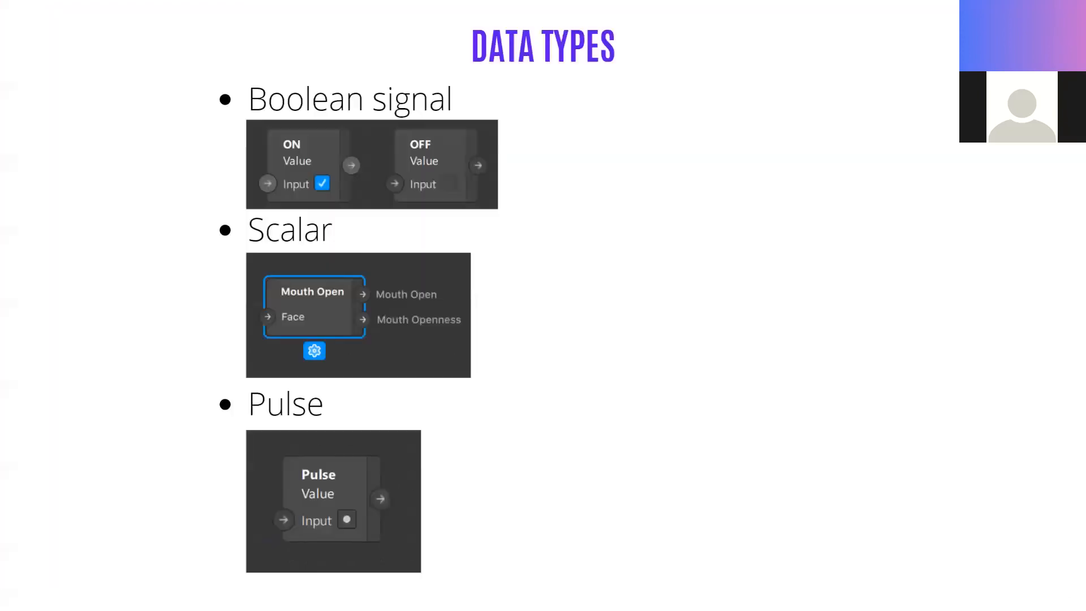
key("Right")
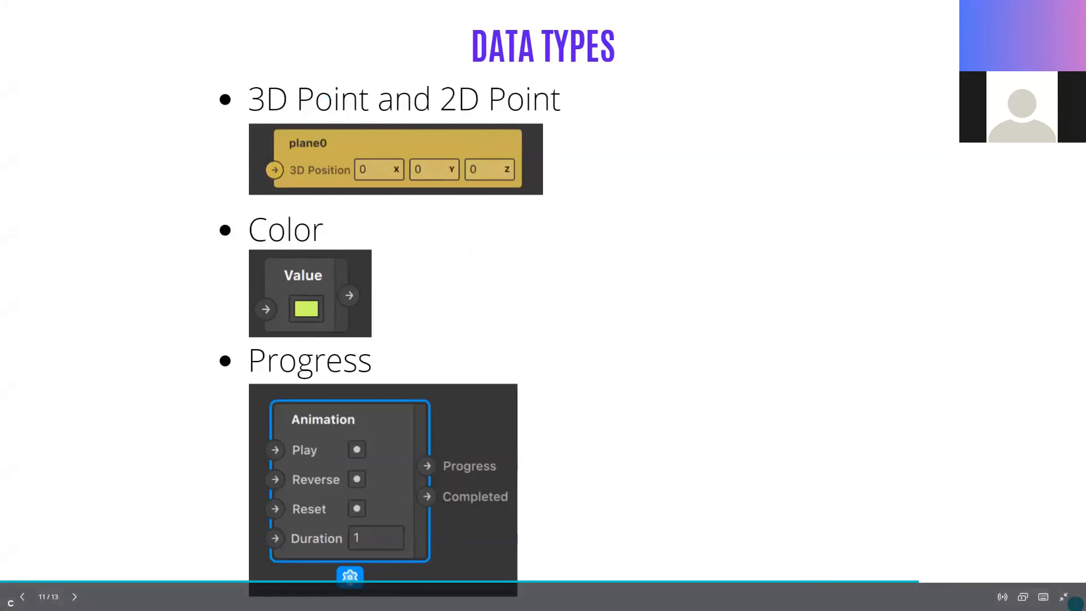
key("alt+Tab")
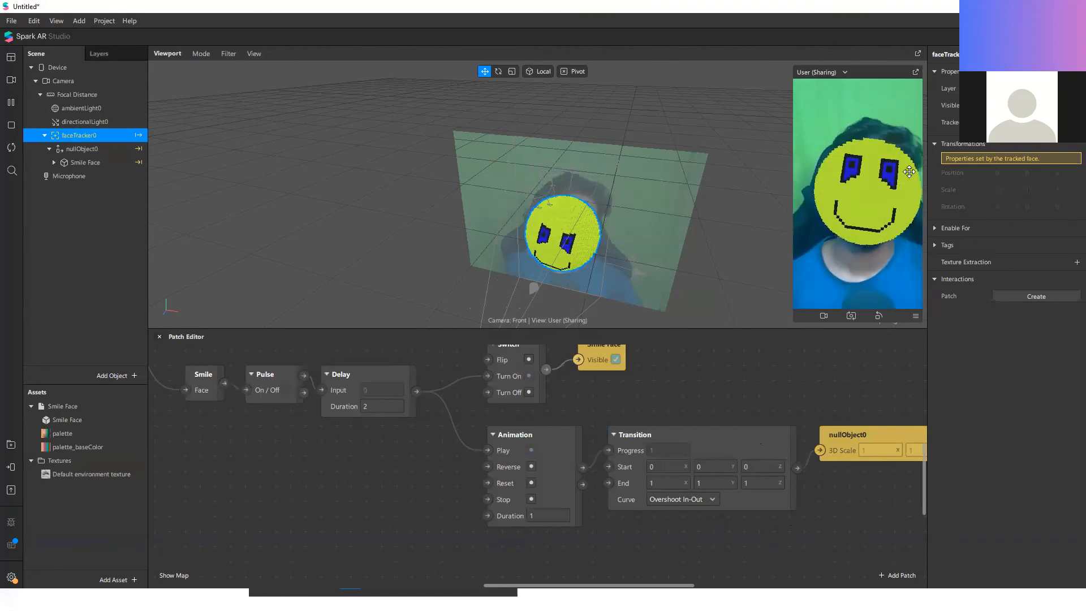
Step: Expand the Smile Face object down to Object_2 and open the properties of its palette material
scroll(552, 170, "down", 5)
scroll(580, 241, "up", 5)
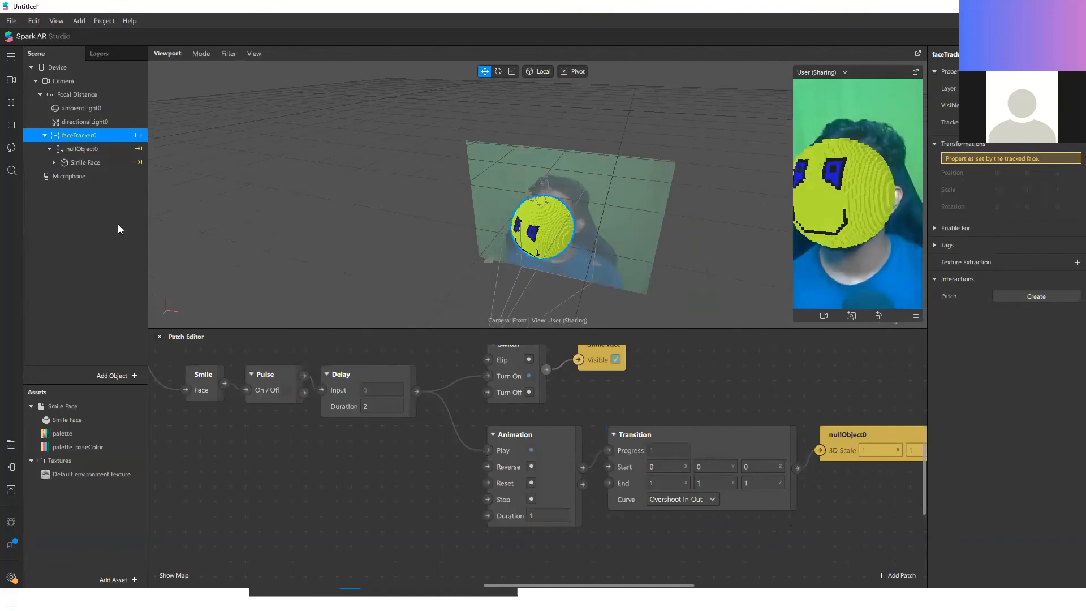
left_click(100, 151)
left_click(59, 163)
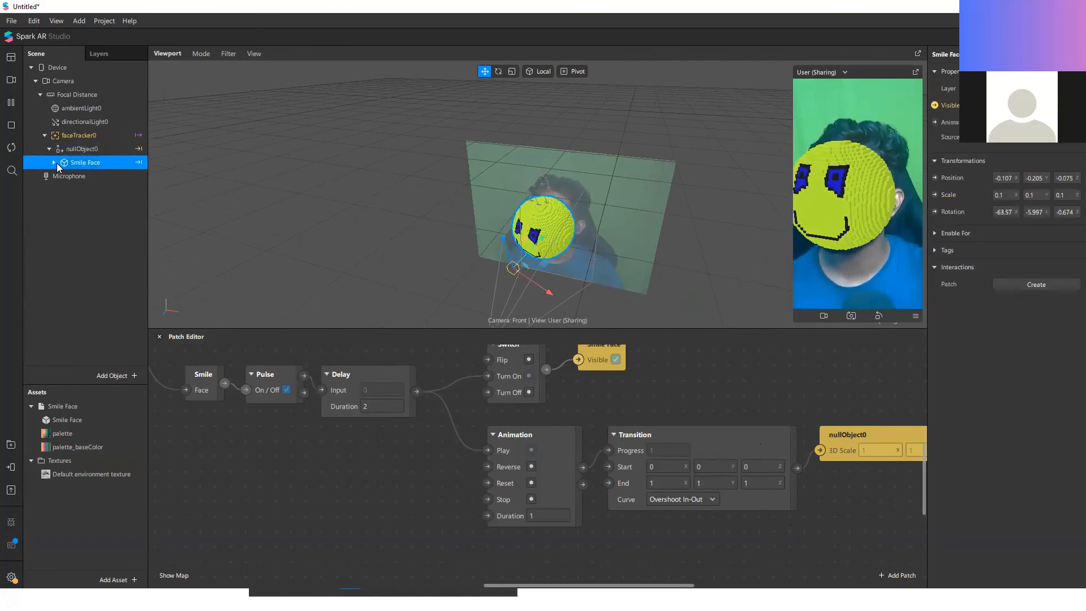
left_click(55, 162)
left_click(66, 174)
left_click(59, 176)
left_click(100, 190)
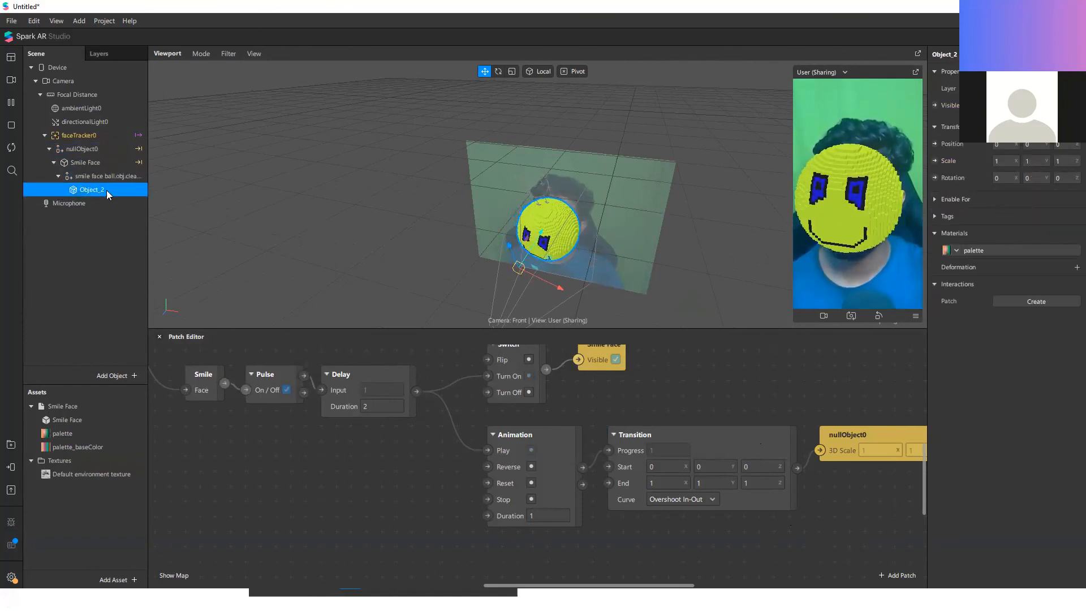
left_click(1007, 254)
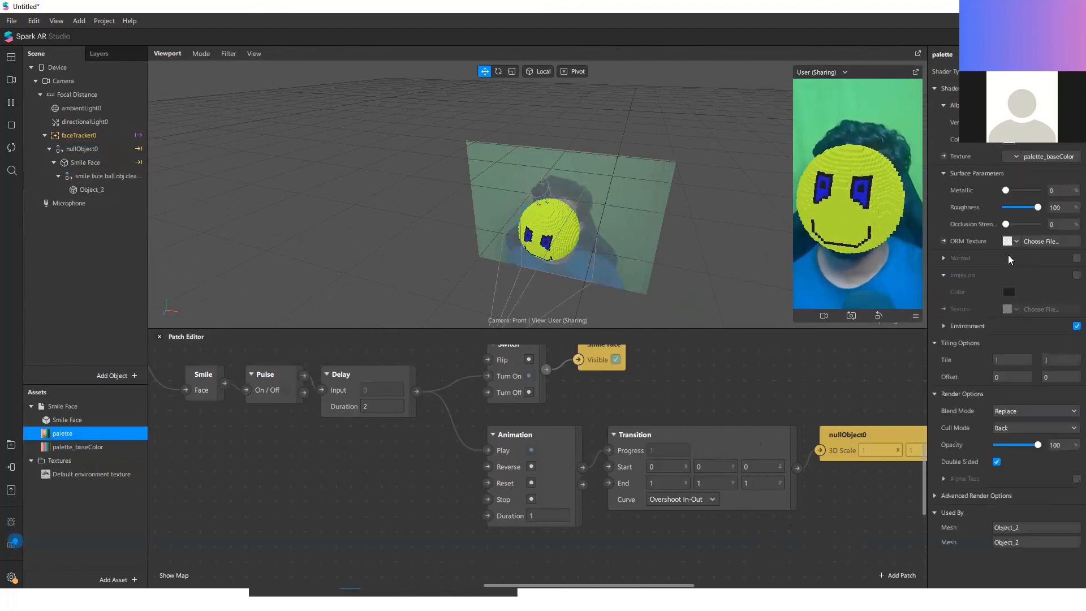
mouse_move(1024, 190)
left_mouse_down()
mouse_move(981, 206)
mouse_move(1009, 190)
mouse_move(1045, 192)
mouse_move(1033, 191)
mouse_move(1043, 203)
mouse_move(982, 186)
left_mouse_up()
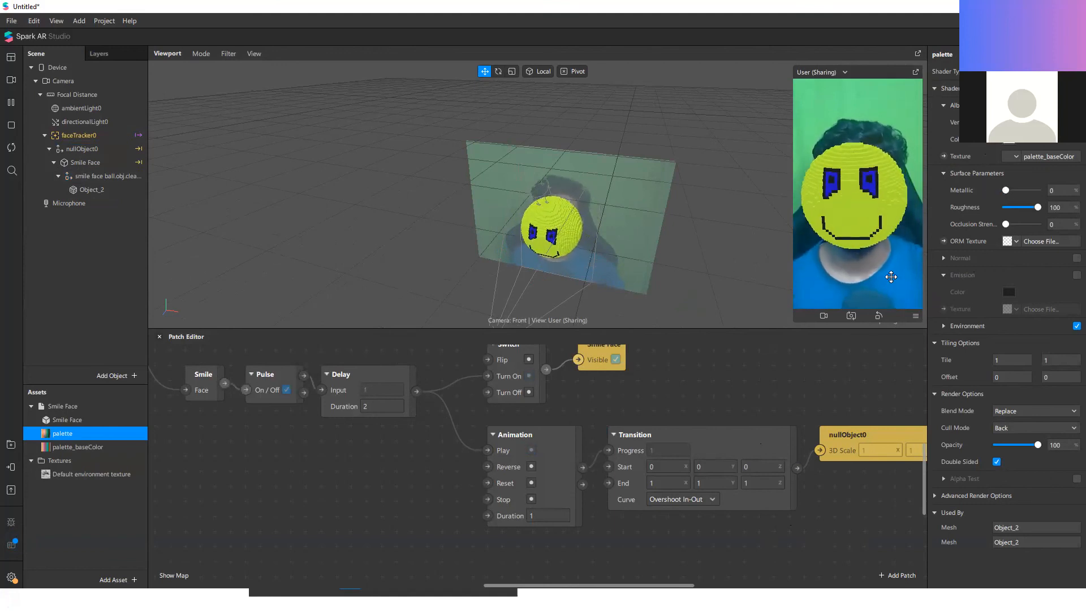
Step: Create a patch for the palette material's albedo Texture and place it below the nullObject0 patch
scroll(640, 377, "down", 1)
scroll(640, 383, "down", 1)
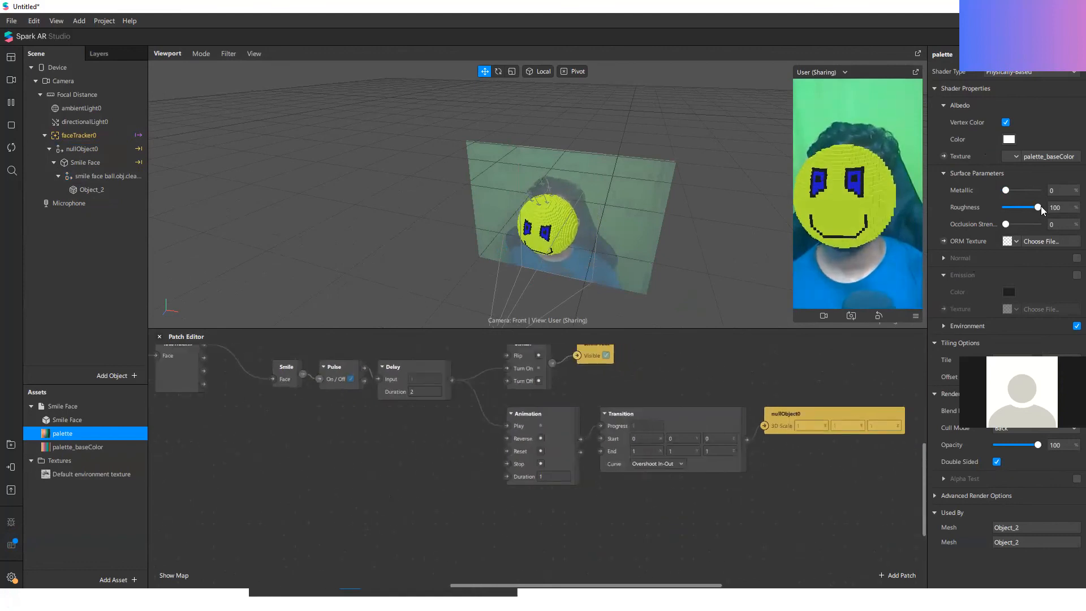
scroll(541, 490, "down", 1)
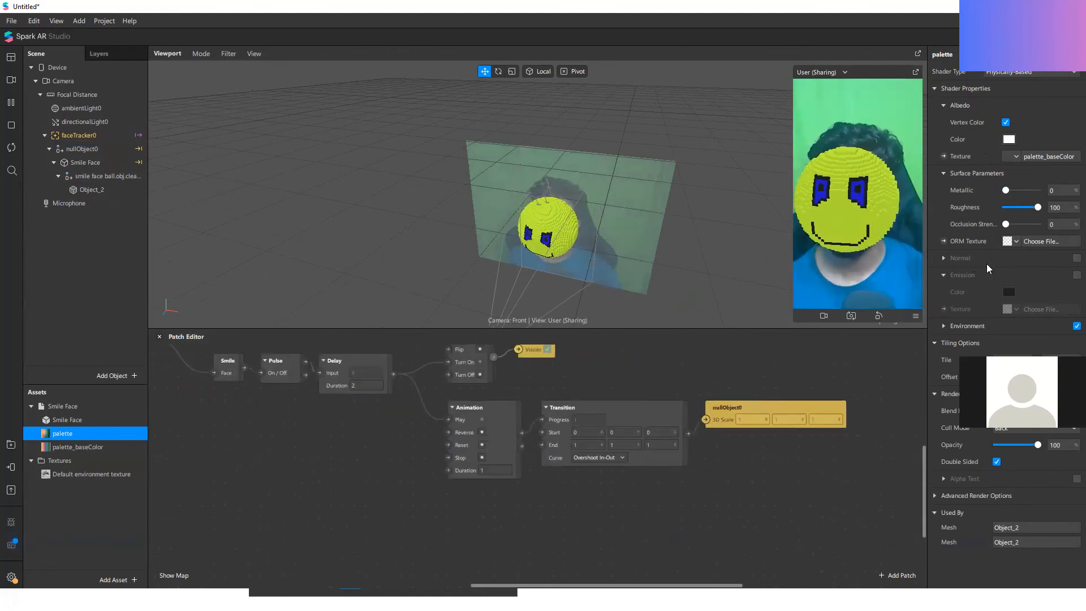
left_click(944, 156)
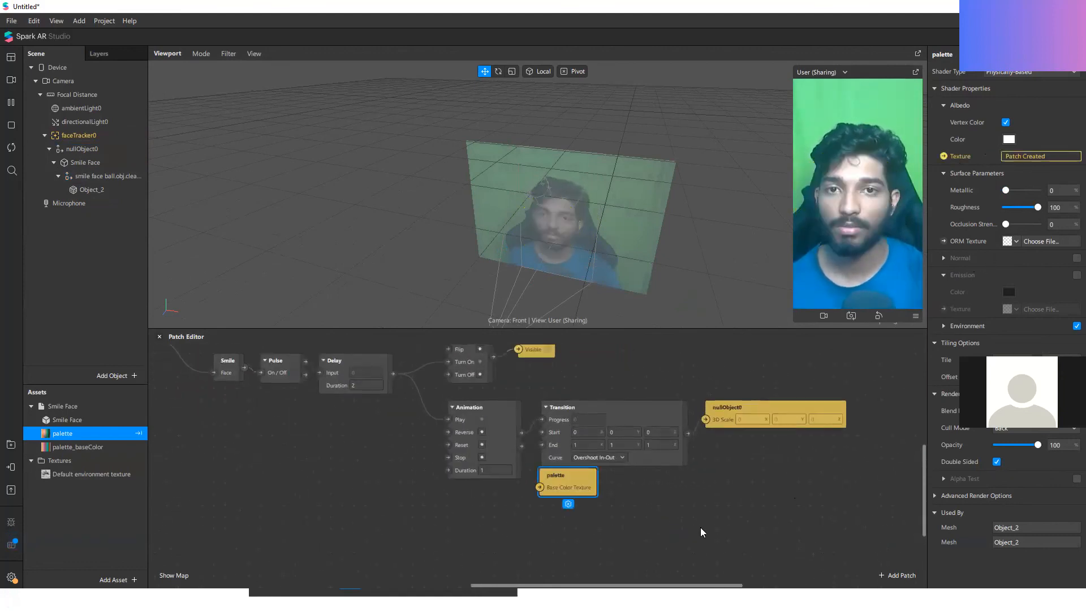
left_click_drag(535, 477, 797, 527)
scroll(714, 472, "down", 4)
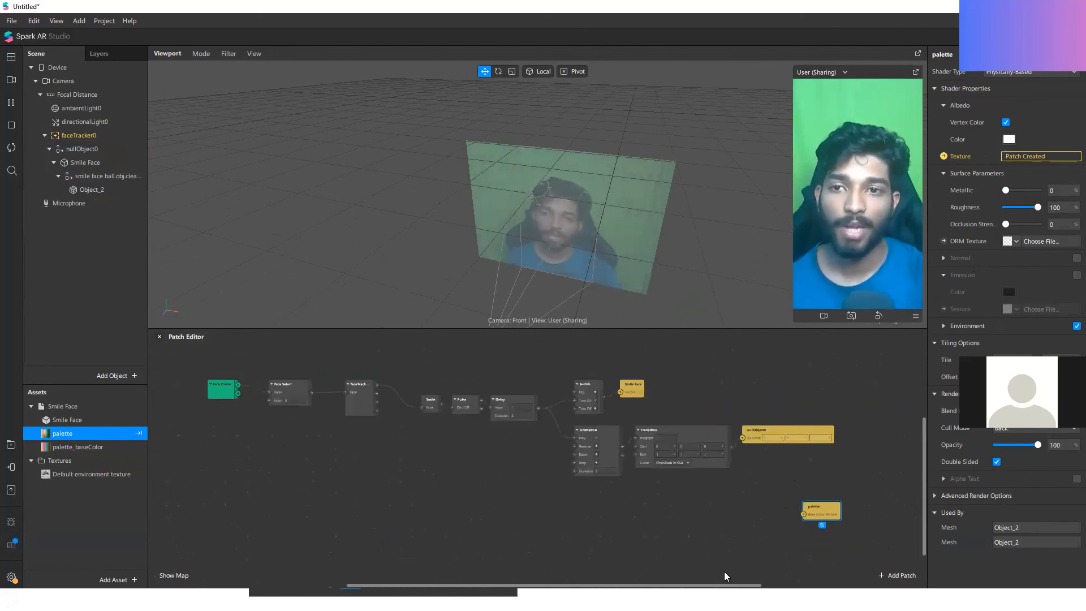
scroll(729, 560, "up", 3)
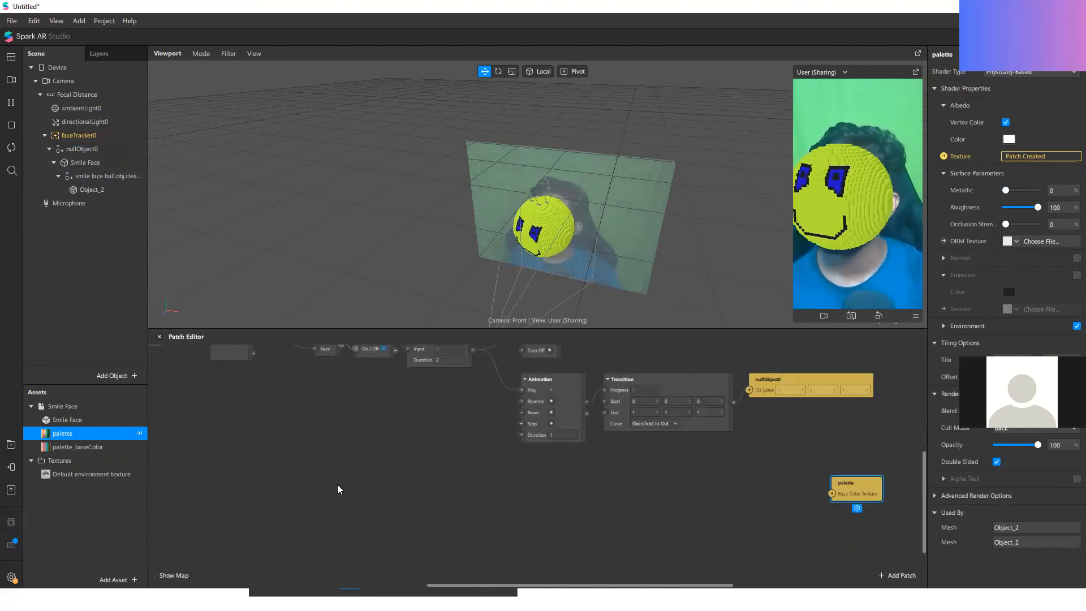
Step: Add the palette_baseColor texture to the patch graph, below the Animation patch and level with the palette patch
left_click(63, 448)
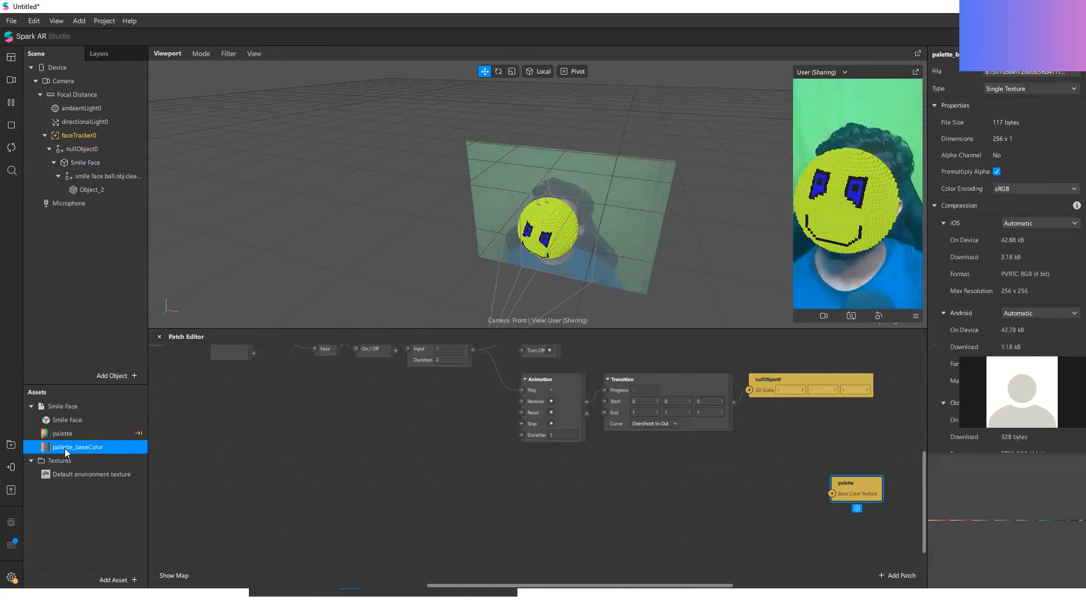
left_click_drag(71, 452, 494, 504)
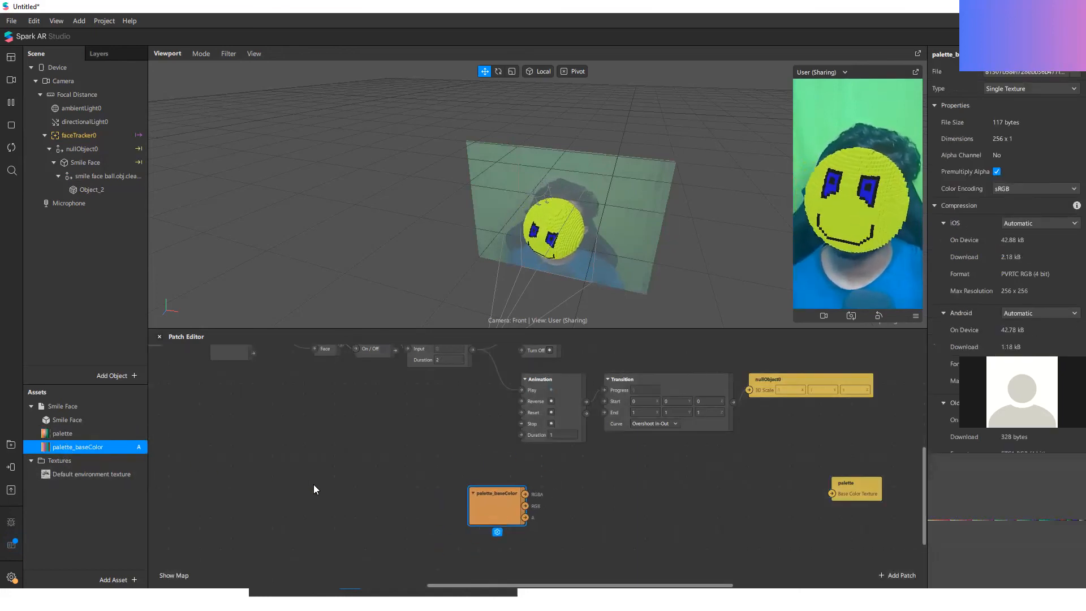
left_click(583, 500)
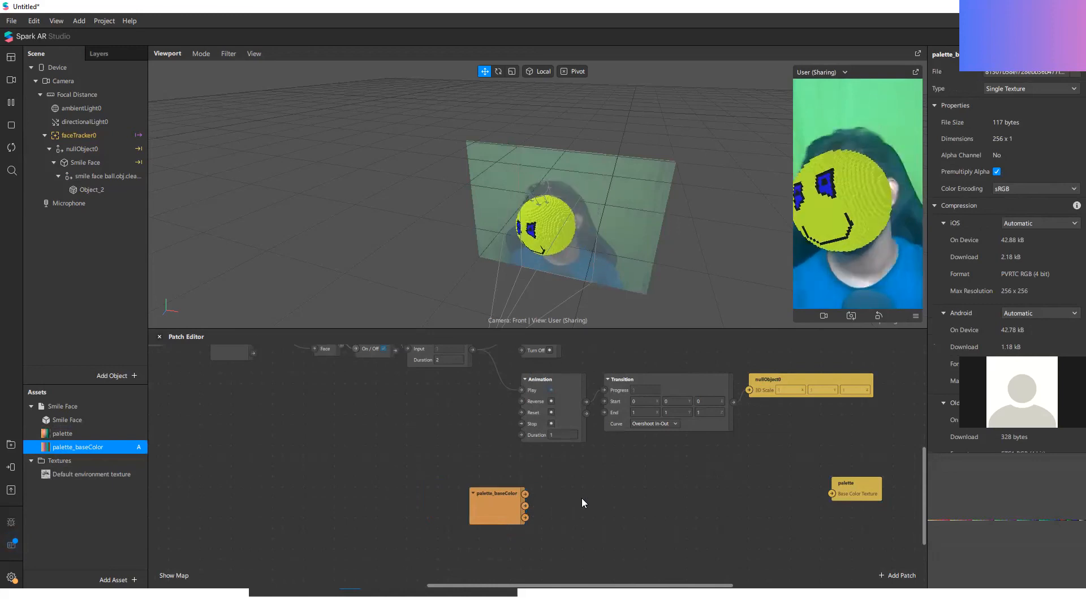
Step: Search the AR Library for "adjust" and import the Adjust Colors asset into the project
left_click(10, 445)
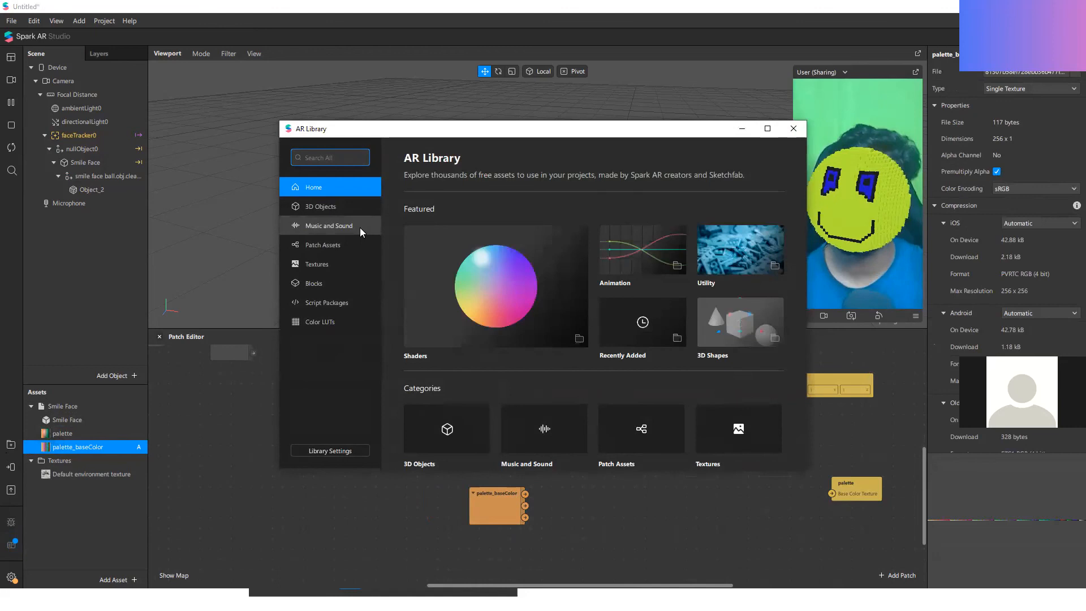
type("adjusty")
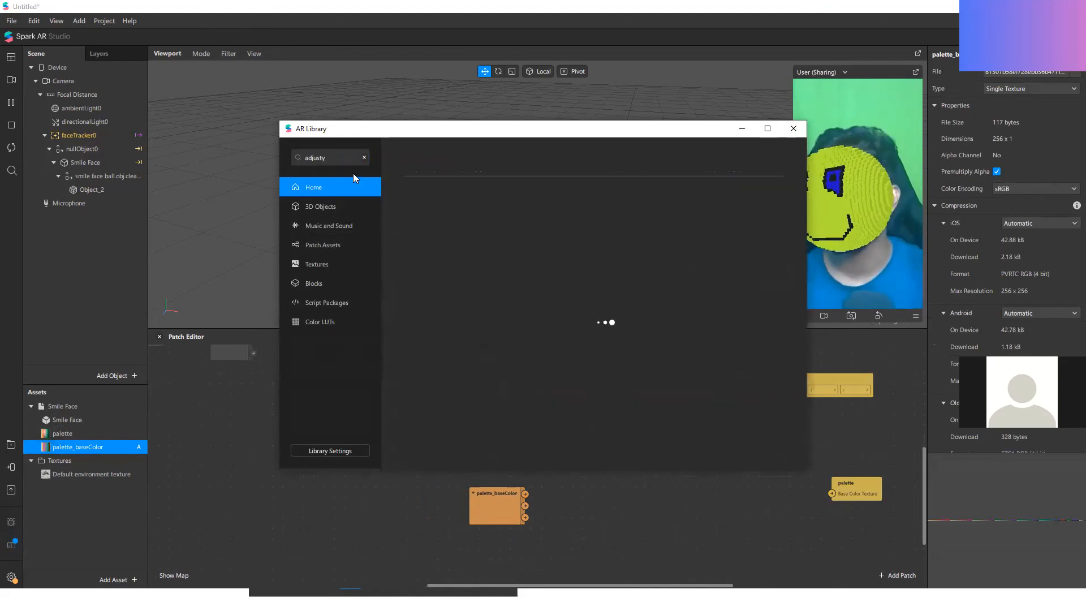
key("BackSpace")
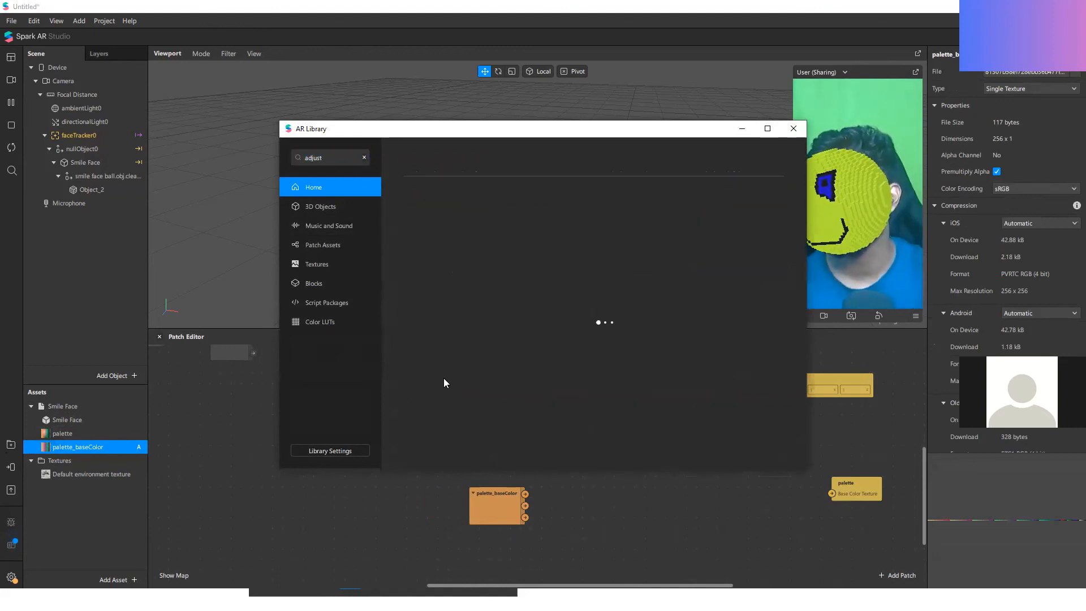
left_click(447, 276)
left_click(407, 155)
left_click(444, 351)
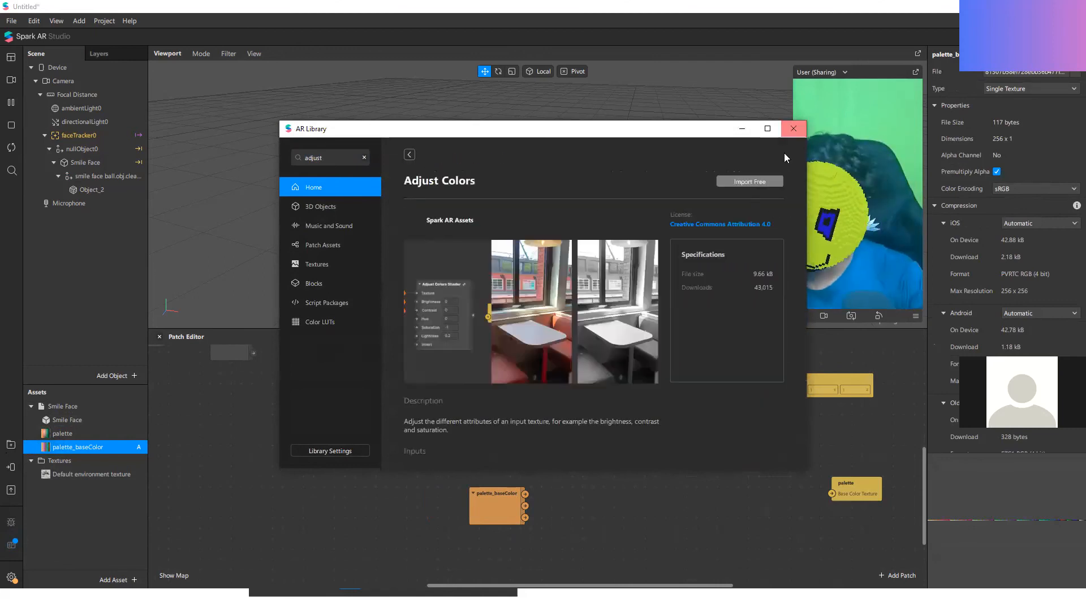
left_click(771, 179)
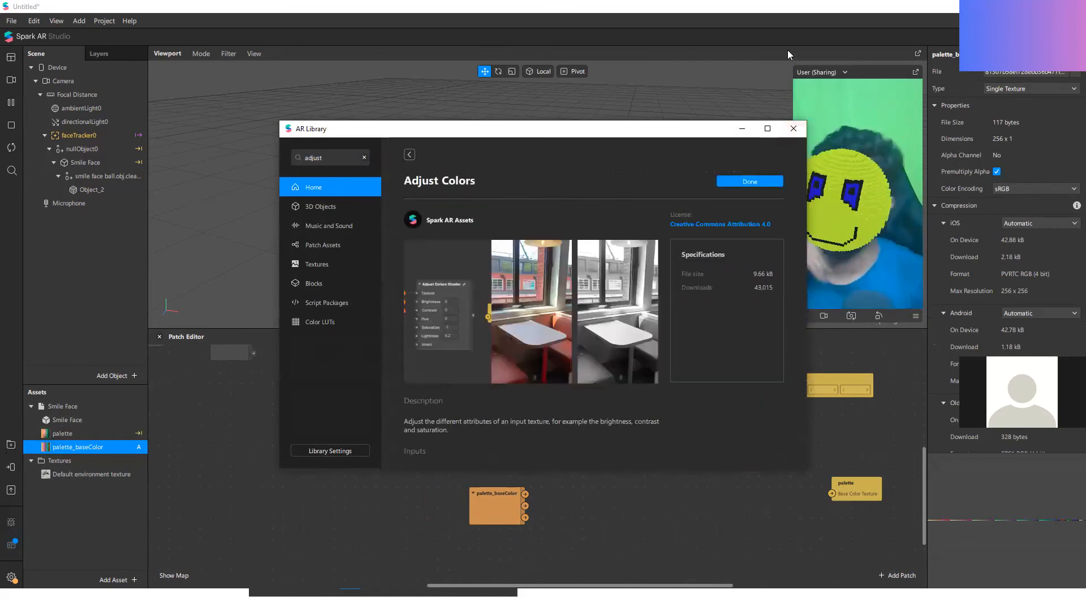
left_click(793, 129)
Step: Add the Adjust Colors Shader patch, wire palette_baseColor's RGBA to its Texture, and feed its output to palette's Base Color Texture
left_click(80, 501)
left_click_drag(685, 523, 484, 455)
left_click_drag(546, 484, 618, 494)
left_click_drag(514, 463, 540, 473)
left_click_drag(631, 502, 694, 459)
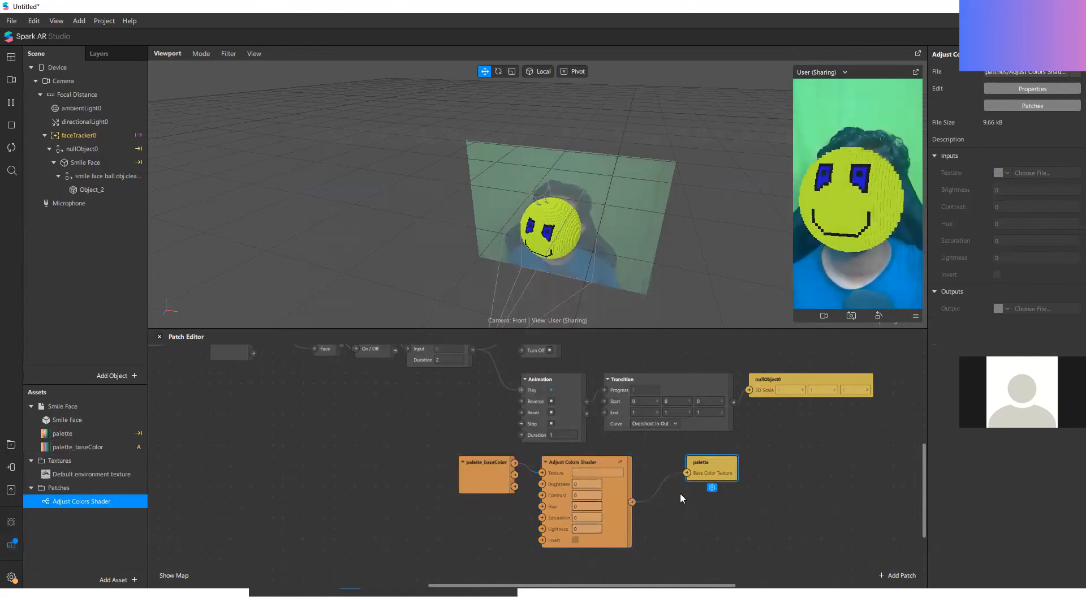
Step: Move the palette_baseColor patch down and away from the shader, and add a Loop Animation patch above it
scroll(582, 508, "up", 2)
left_click_drag(463, 490, 401, 530)
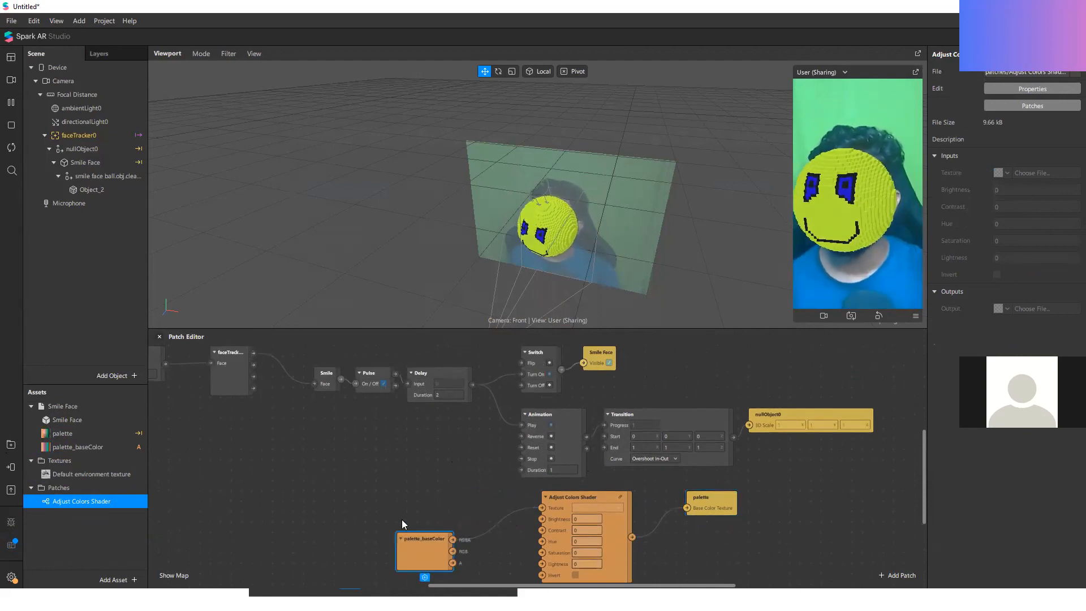
right_click(394, 519)
type("loo")
key("Down")
key("Return")
left_click_drag(479, 529, 416, 468)
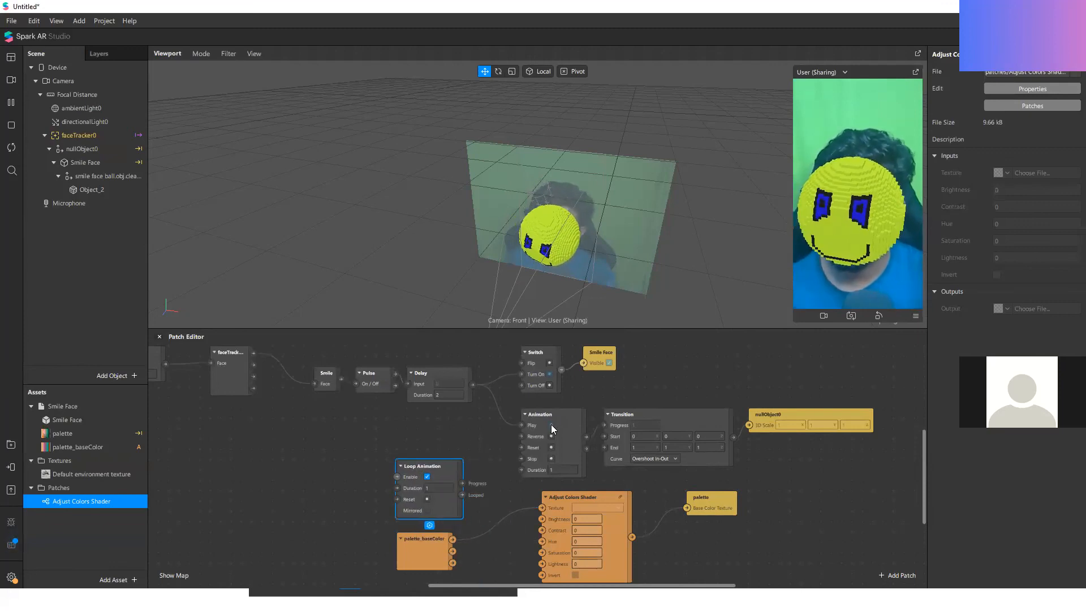
Step: Enable Loop Animation from Animation's Completed output through a Switch, and wire its Progress to the Adjust Colors Shader's Hue
left_click_drag(573, 441, 399, 476)
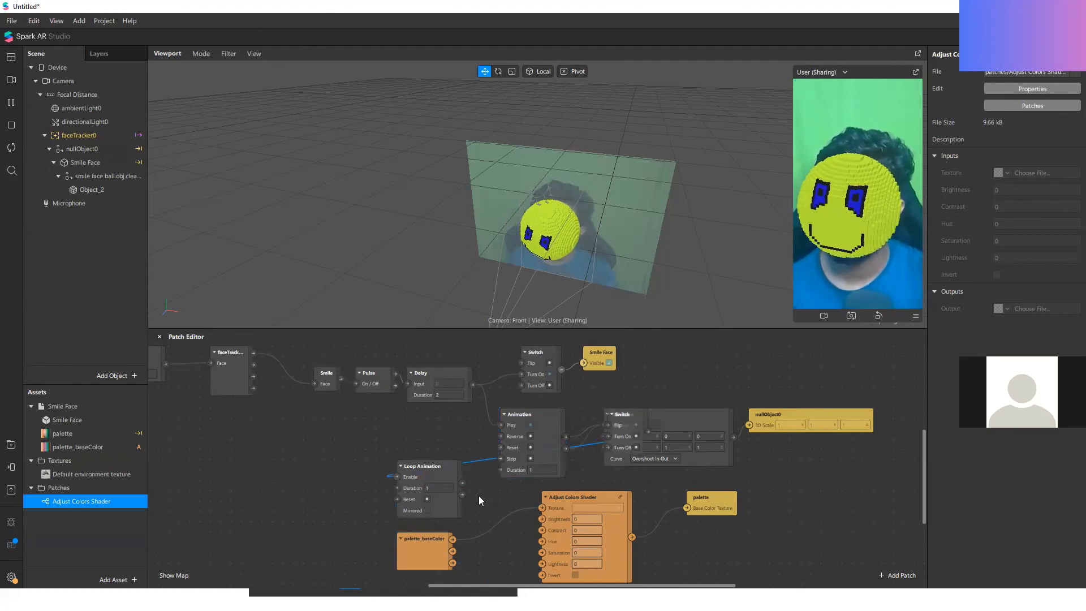
left_click_drag(636, 435, 273, 457)
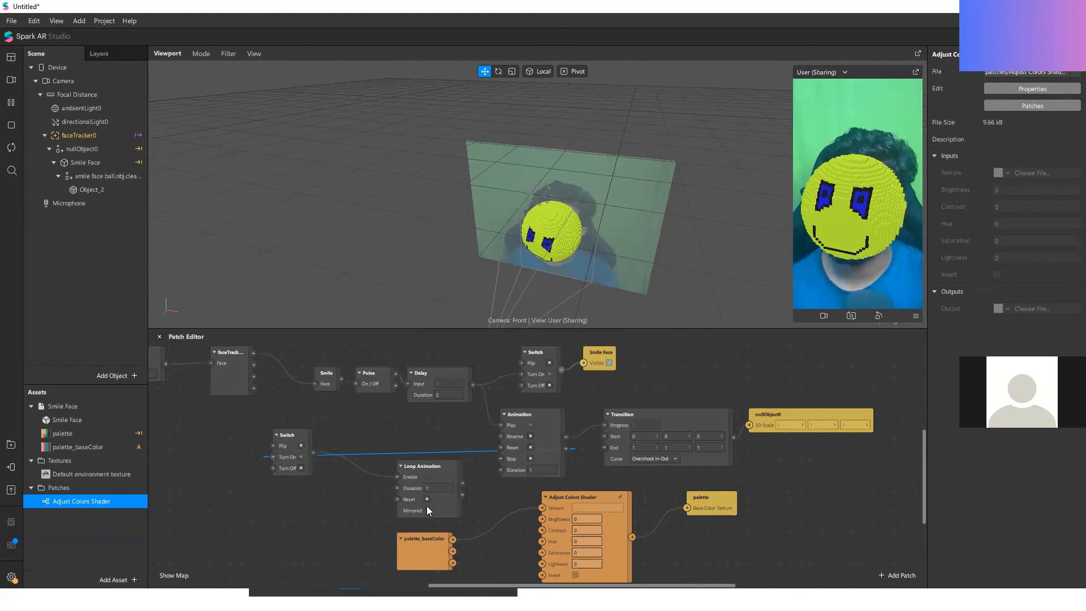
left_click_drag(462, 483, 479, 499)
left_click_drag(532, 537, 542, 541)
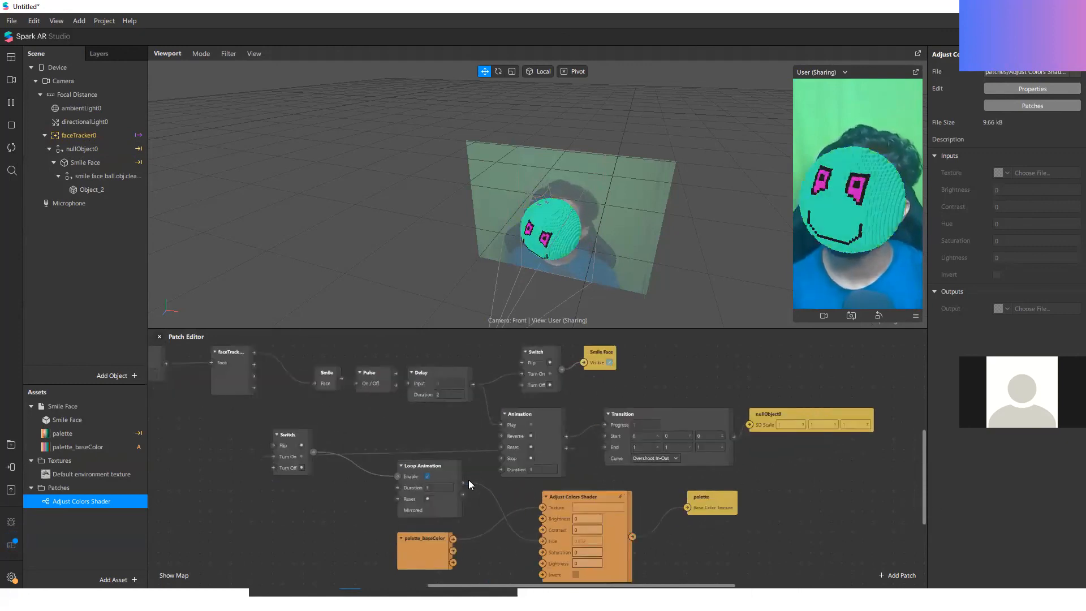
Step: Turn on Mirrored for the Loop Animation patch
scroll(469, 478, "up", 2)
left_click(418, 516)
left_click(579, 500)
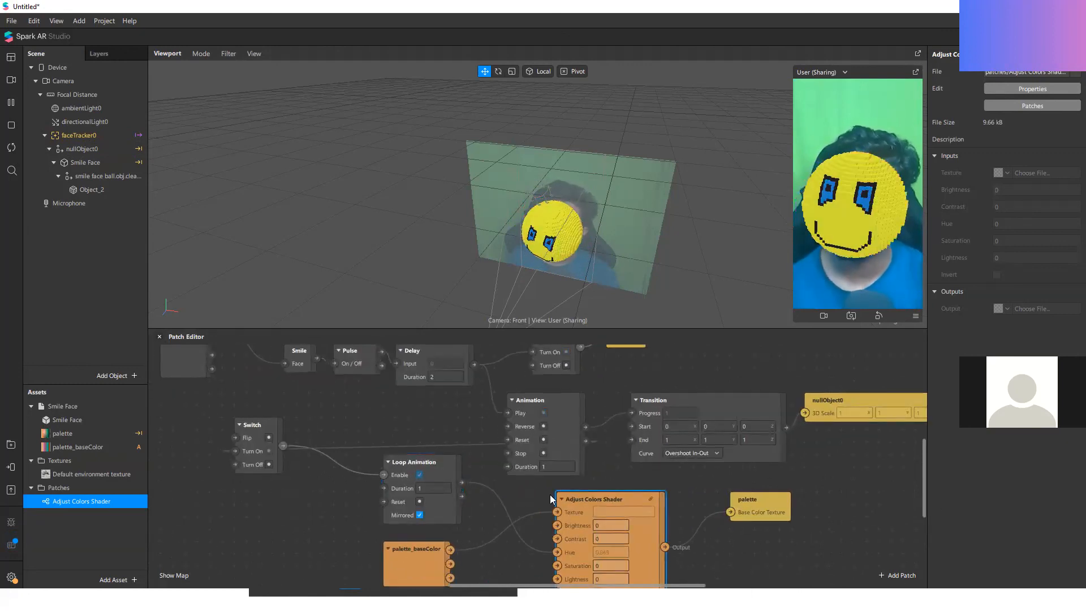
Step: Add a Value patch below palette_baseColor, change its type to Color and set it to yellow
scroll(672, 484, "down", 2)
mouse_move(458, 488)
left_mouse_down()
mouse_move(413, 500)
mouse_move(448, 478)
left_mouse_up()
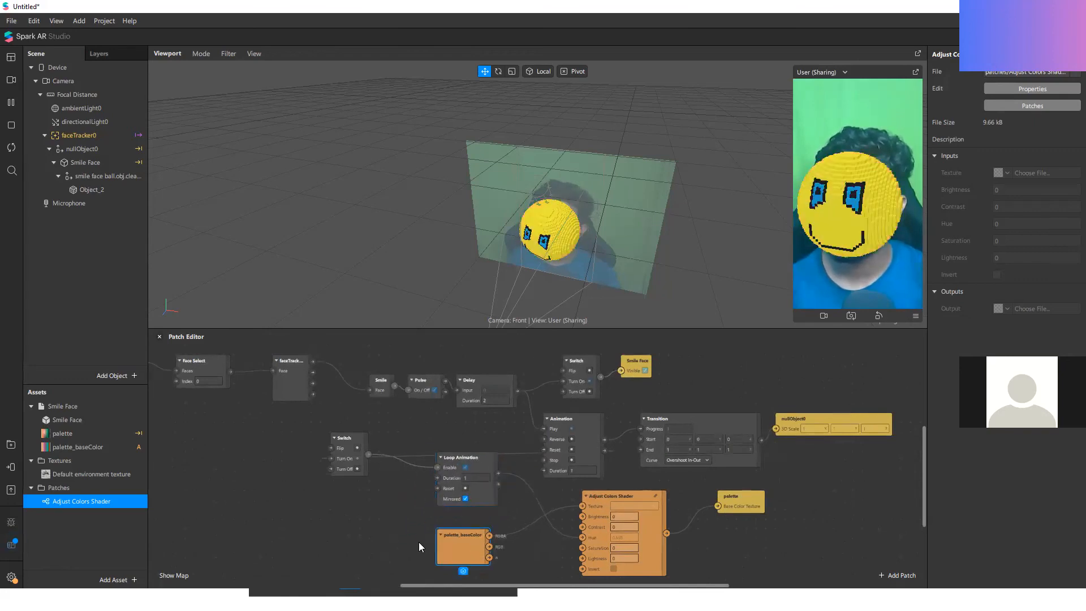
double_click(487, 550)
type("value")
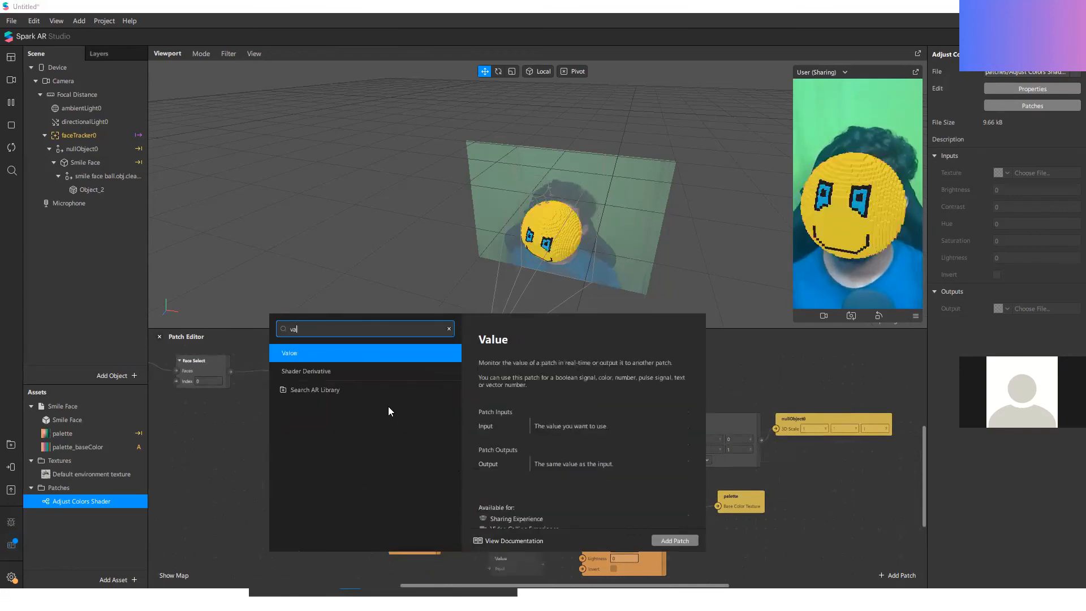
left_click(675, 541)
left_click(512, 554)
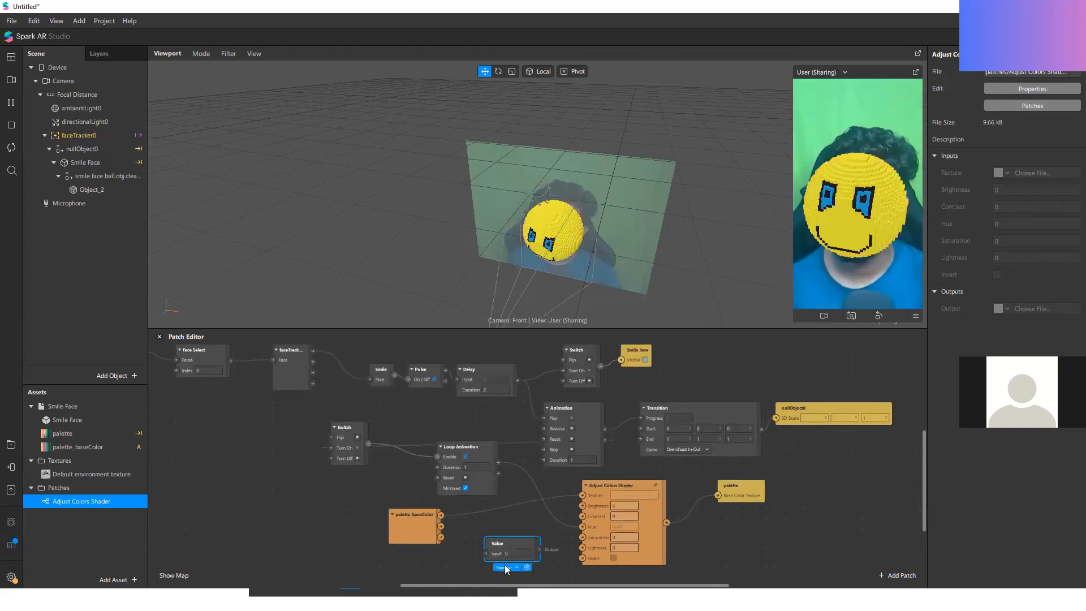
left_click(506, 567)
left_click(519, 483)
left_click(509, 553)
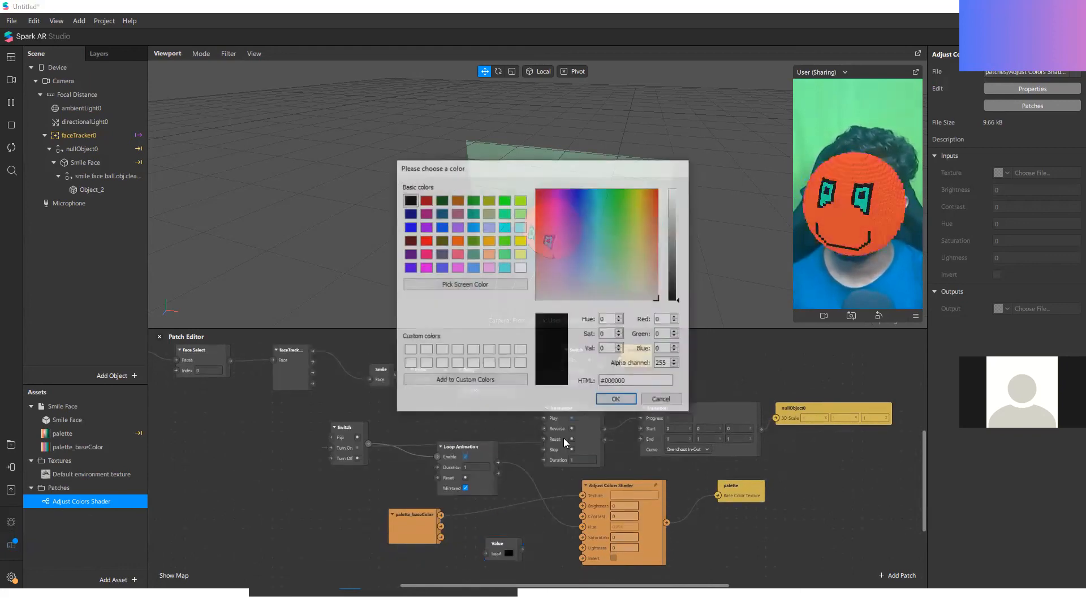
left_click(519, 242)
left_click(617, 400)
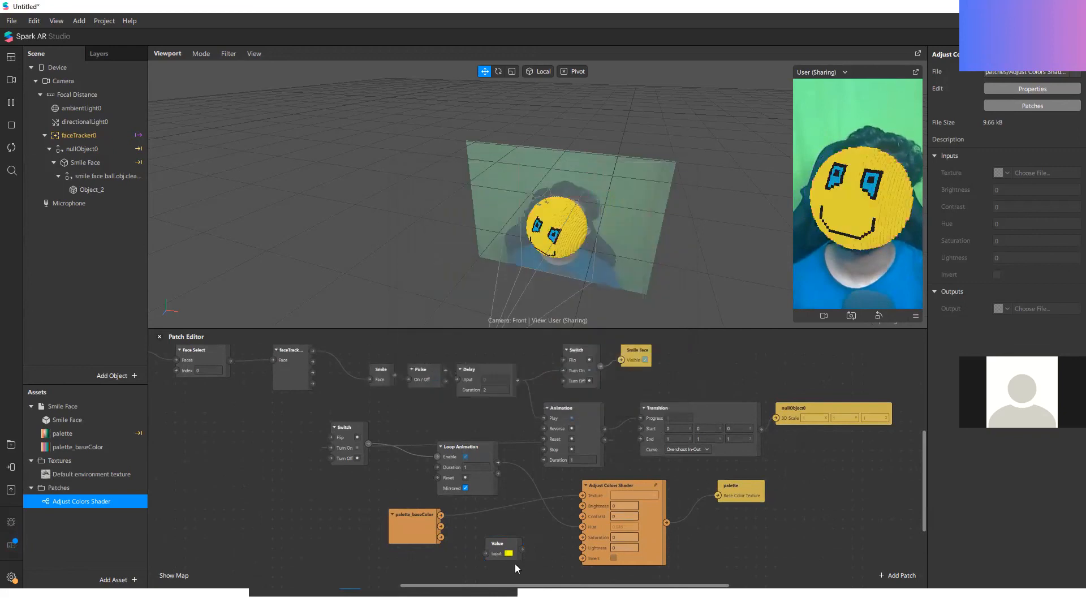
Step: Try the yellow Value as the shader's Texture, restoring palette_baseColor's RGBA connection and deleting the Value patch
left_click_drag(585, 493, 583, 494)
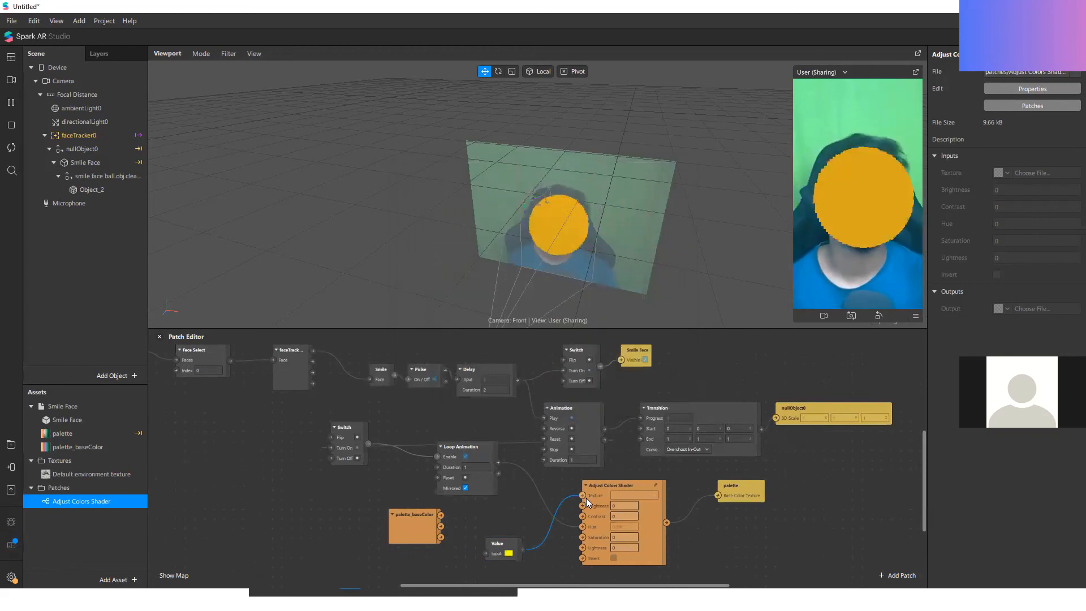
left_click_drag(424, 515, 583, 495)
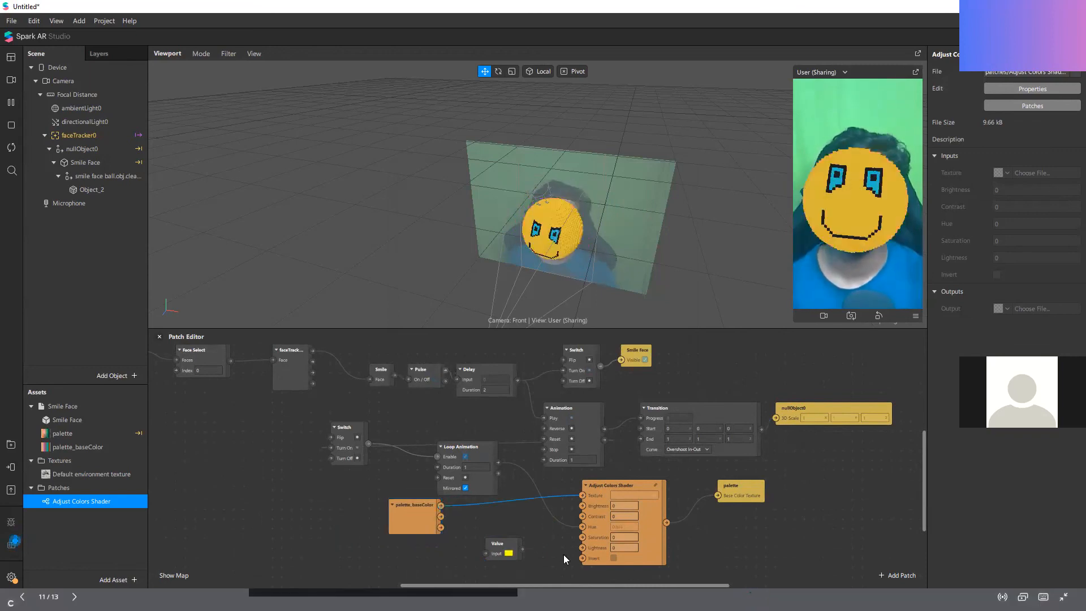
left_click(498, 544)
key("Delete")
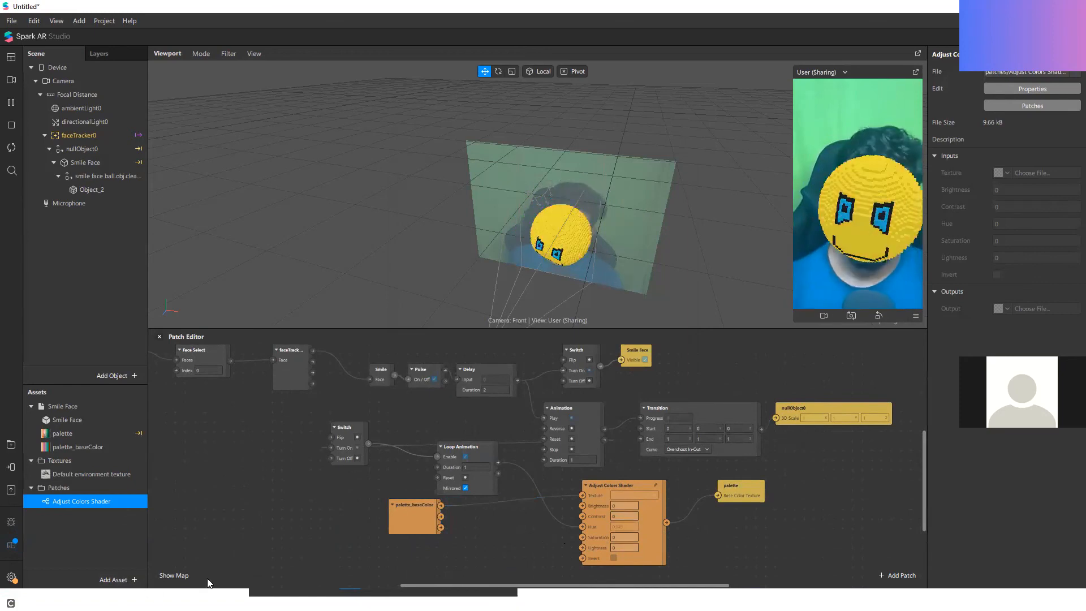
Step: Switch to the Data Types slides, view the one on Vector2, Vector3 and Vector4, and return to Spark AR Studio
left_click(226, 599)
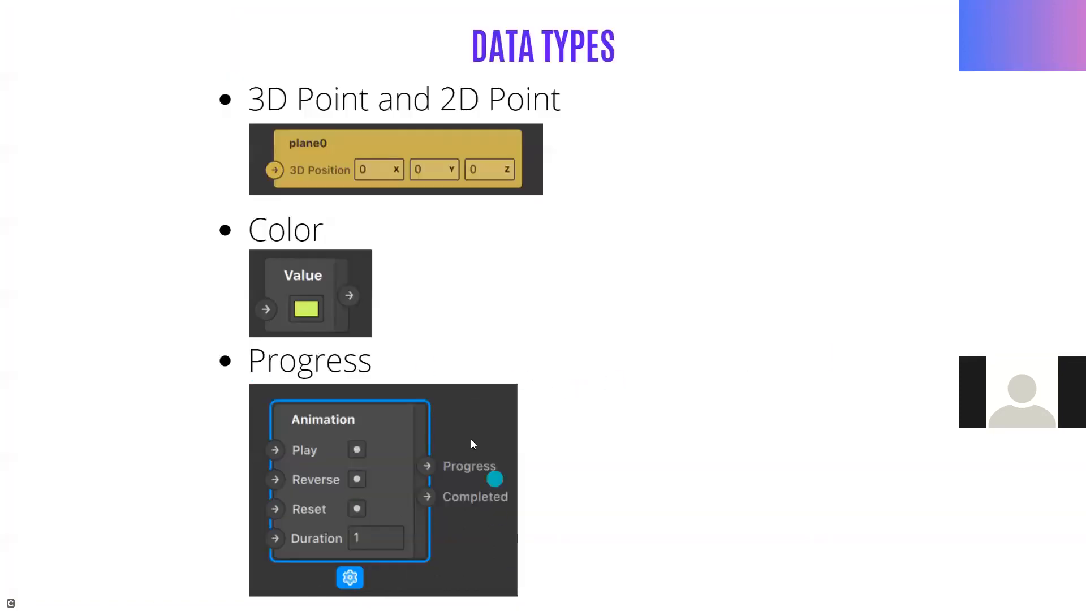
left_click(888, 282)
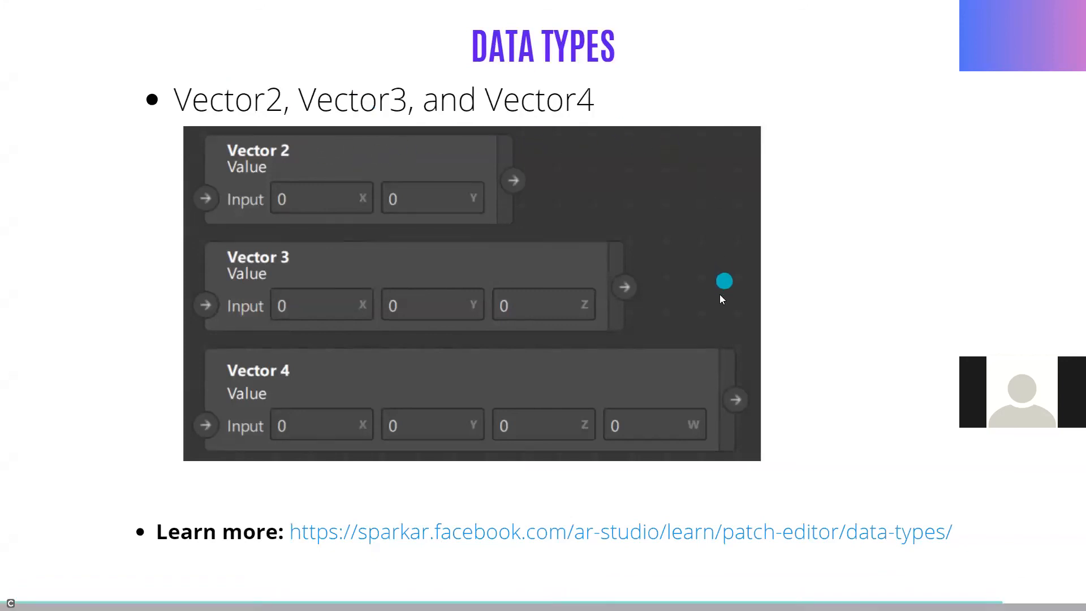
key("alt+Tab")
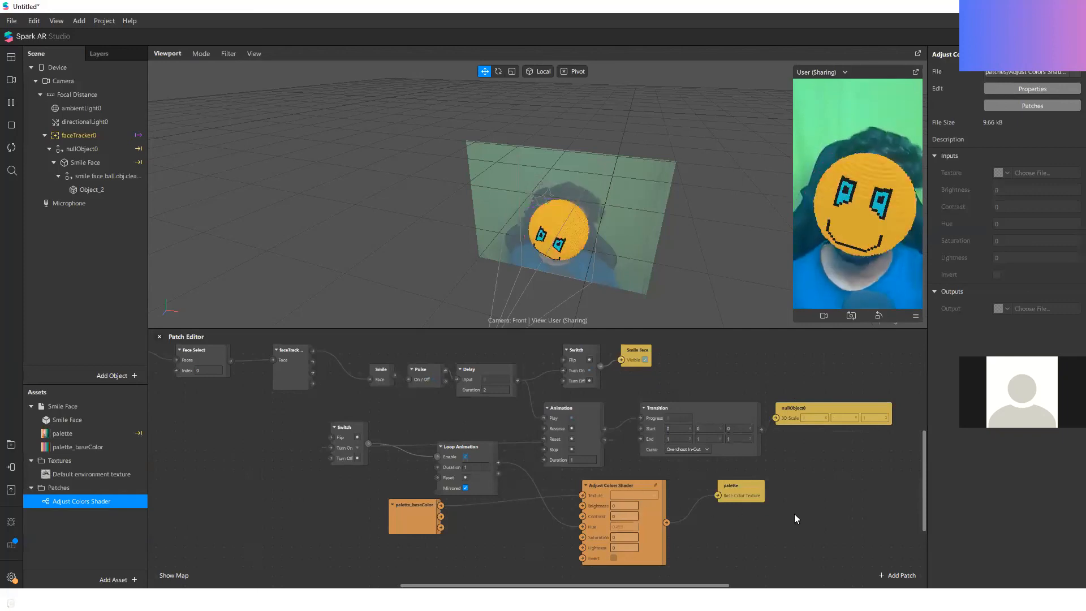
Step: Delete the Transition and nullObject0 patches from the patch graph
scroll(511, 459, "up", 1)
scroll(511, 456, "down", 5)
scroll(614, 471, "up", 4)
left_click_drag(670, 439, 843, 429)
left_click(775, 410)
scroll(767, 410, "up", 3)
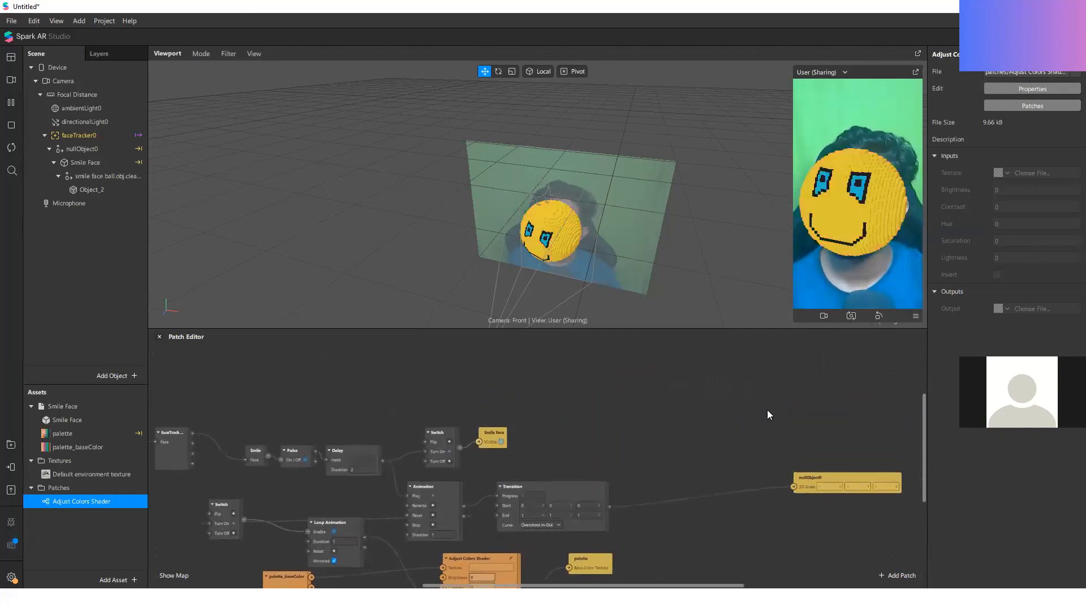
scroll(673, 412, "down", 5)
scroll(683, 425, "up", 1)
scroll(683, 425, "up", 1)
left_click_drag(570, 410, 554, 436)
key("Delete")
key("Delete")
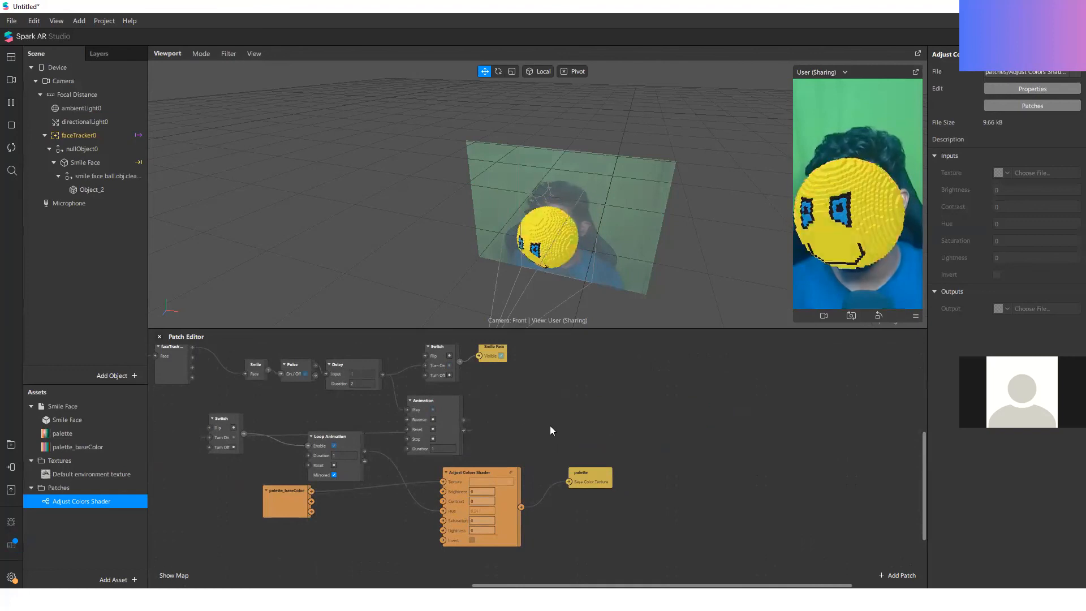
Step: Move palette_baseColor closer to the Adjust Colors Shader and add a Mix patch in the free area beside Animation
scroll(539, 444, "up", 3)
scroll(509, 490, "down", 1)
scroll(486, 492, "up", 1, "ctrl")
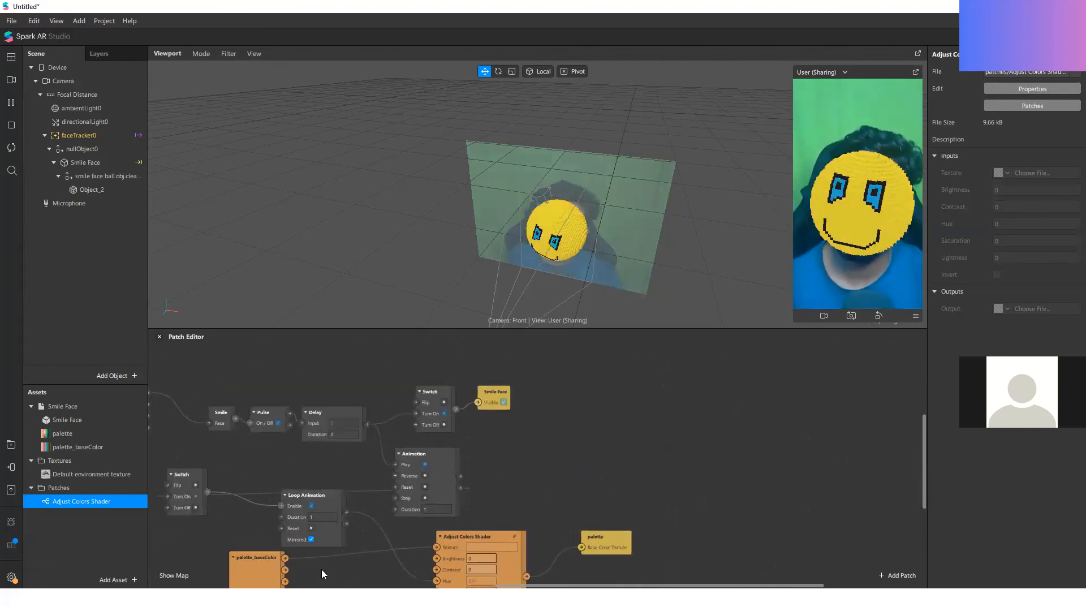
left_click_drag(256, 557, 339, 568)
double_click(611, 454)
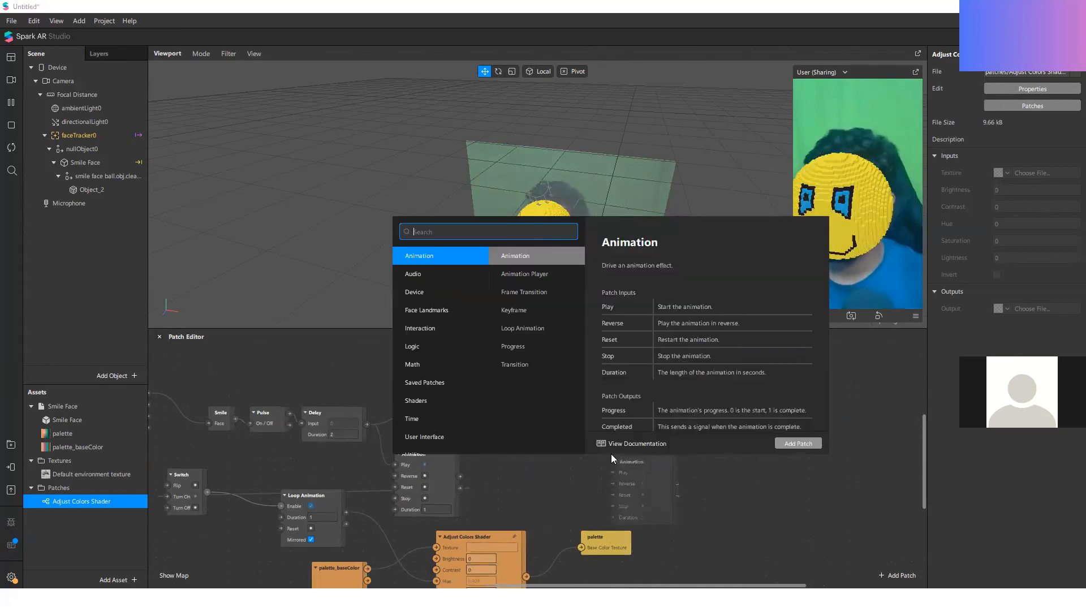
type("mix")
key("Return")
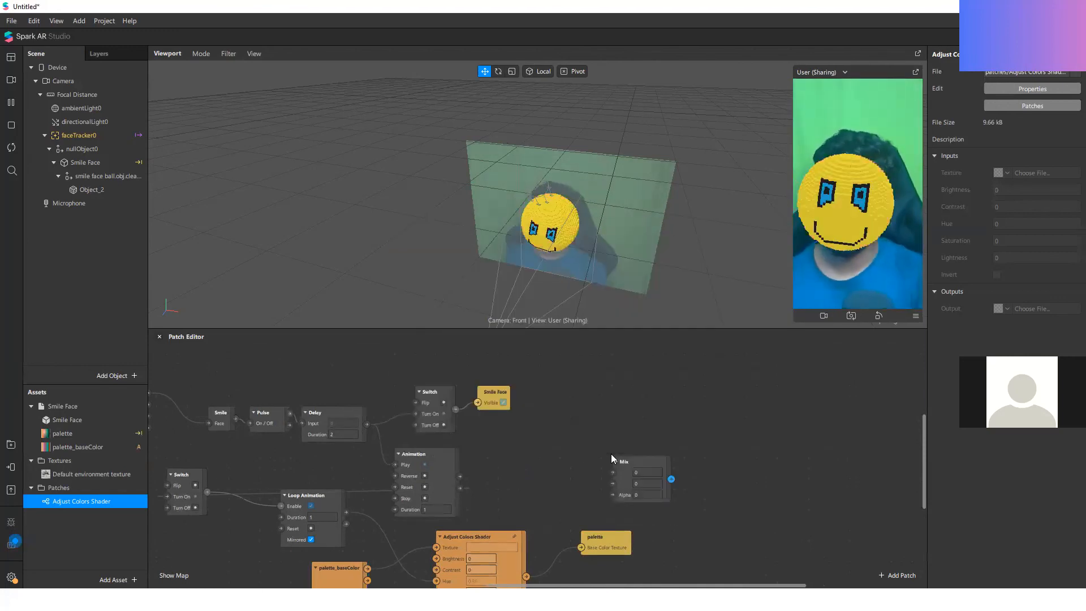
Step: Route the Adjust Colors Shader's output into Mix's second input and Mix's output into palette's Base Color Texture
scroll(629, 552, "up", 1)
scroll(669, 520, "down", 4)
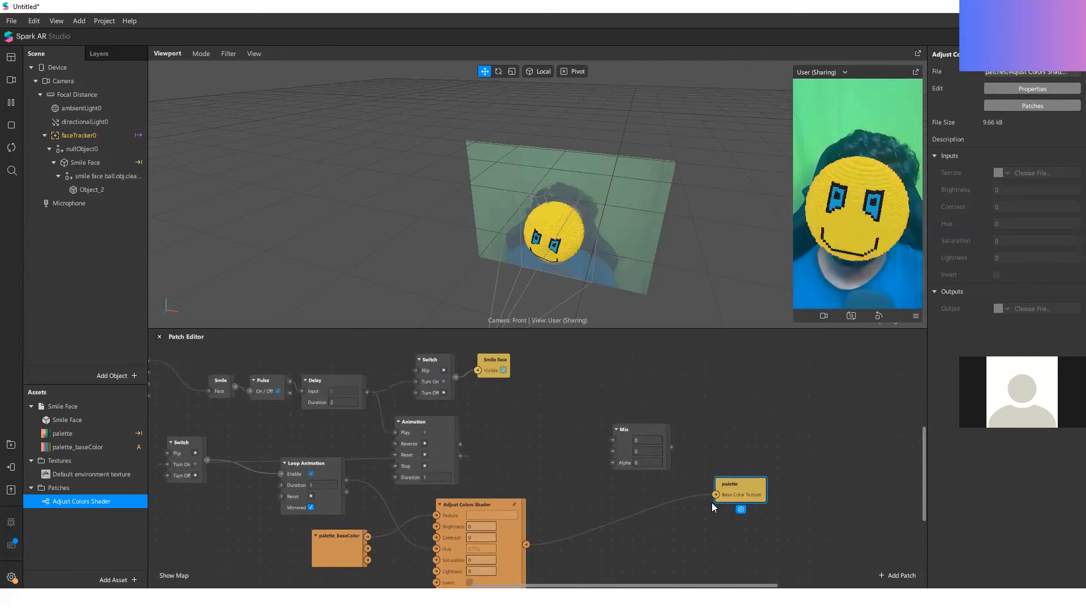
mouse_move(713, 495)
left_mouse_down()
mouse_move(589, 453)
mouse_move(613, 451)
mouse_move(708, 496)
left_mouse_up()
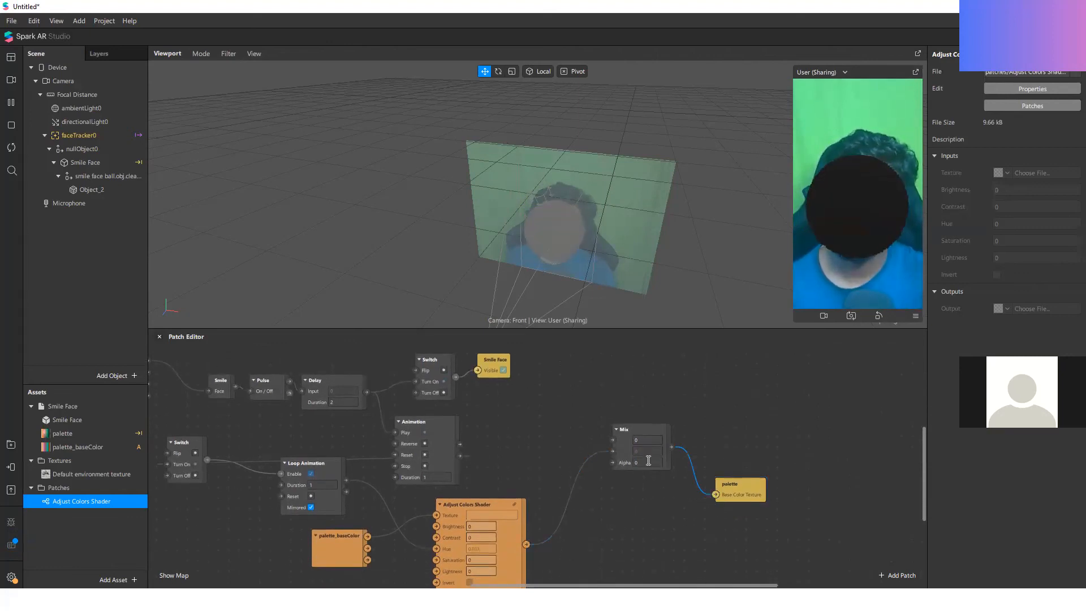
left_click_drag(611, 453, 613, 445)
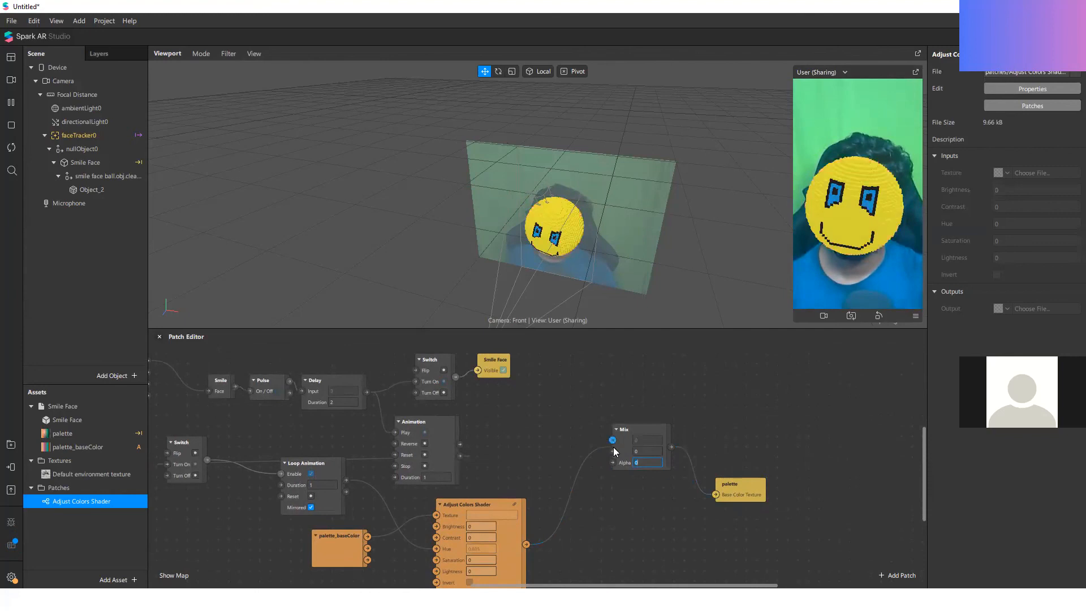
left_click(738, 431)
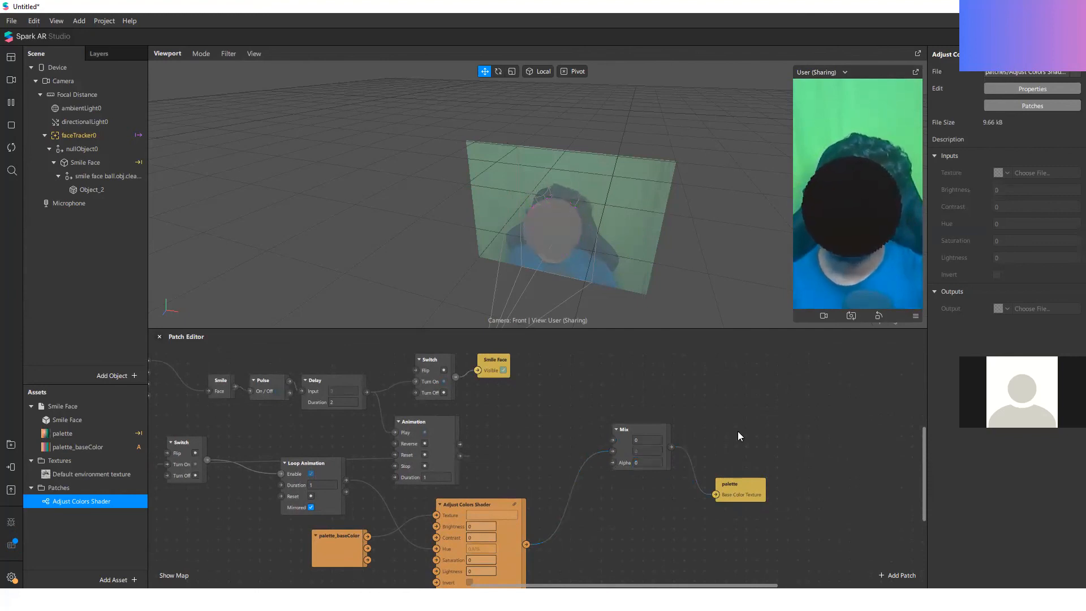
Step: Connect the Animation patch's Progress output to Mix's Alpha
scroll(666, 380, "up", 1)
scroll(464, 446, "down", 2)
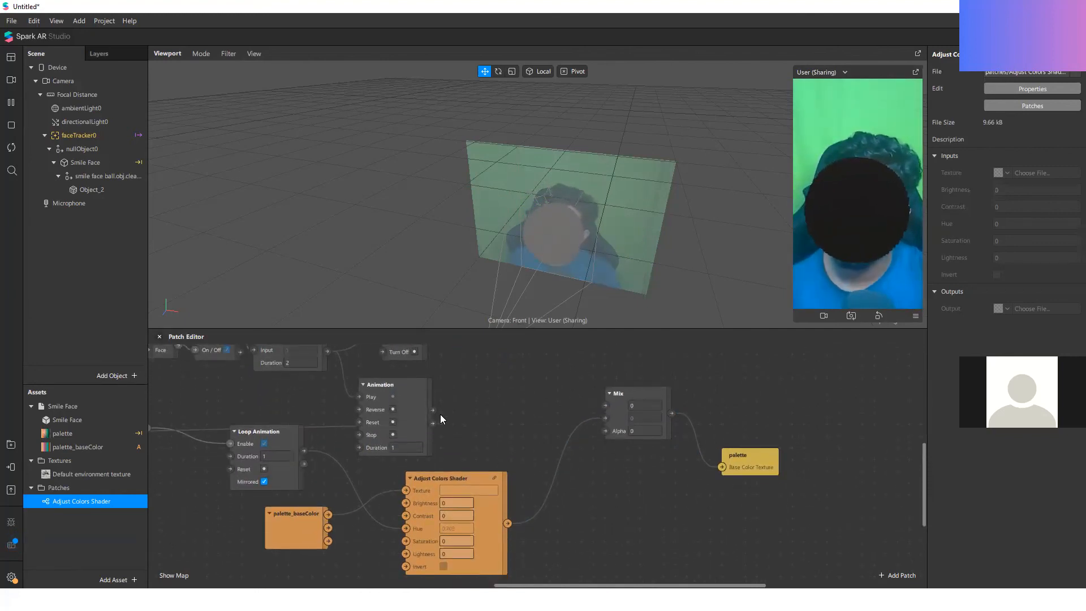
left_click_drag(434, 412, 605, 431)
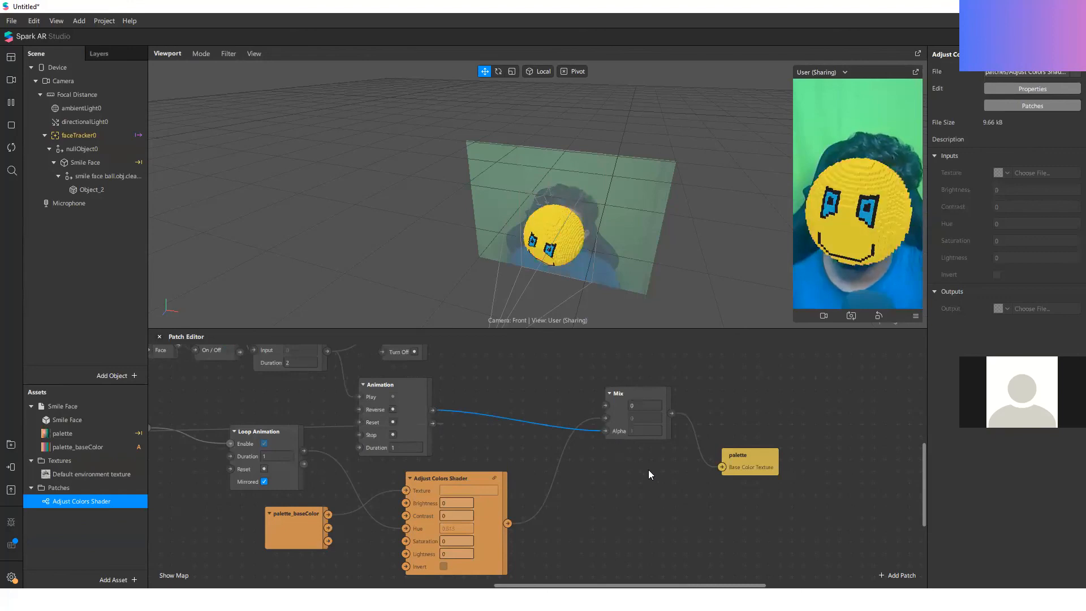
left_click(599, 471)
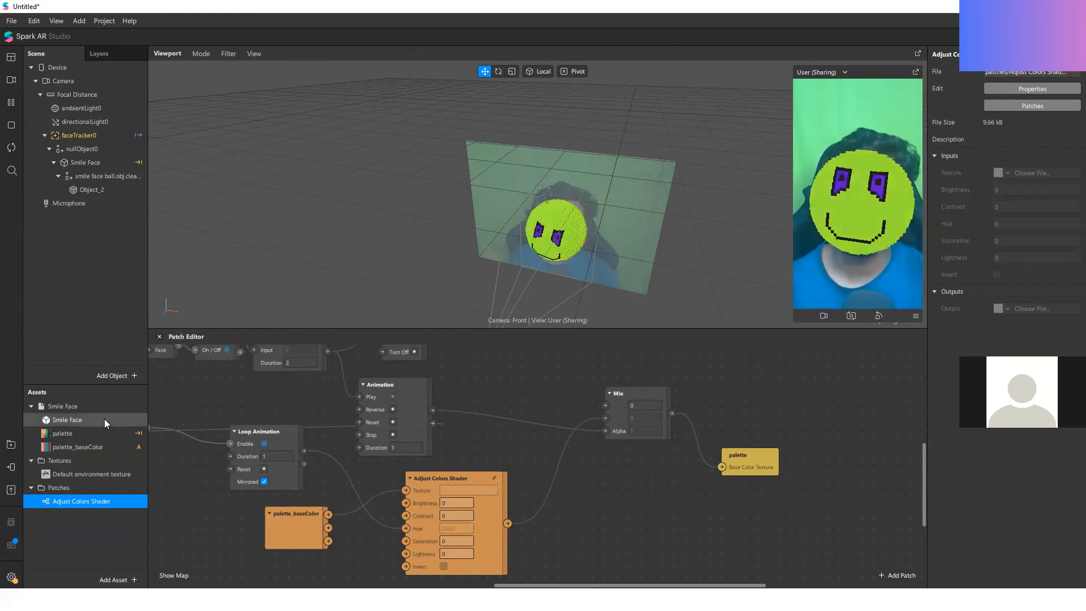
Step: Delete the Mix patch and reconnect the Adjust Colors Shader's output directly to palette's Base Color Texture
left_click_drag(796, 399, 614, 483)
key("Delete")
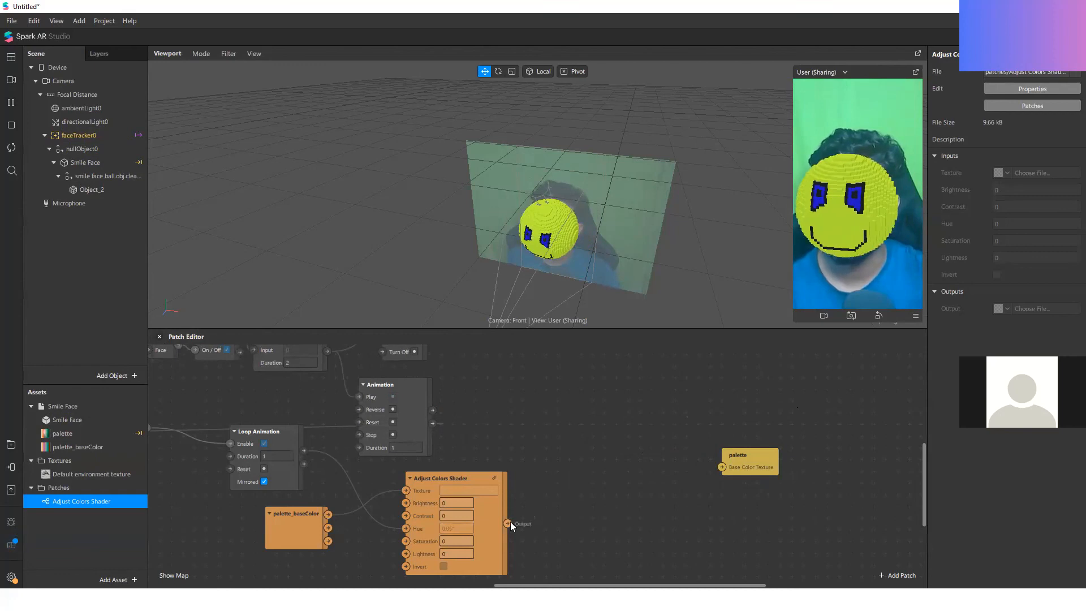
left_click_drag(713, 468, 722, 466)
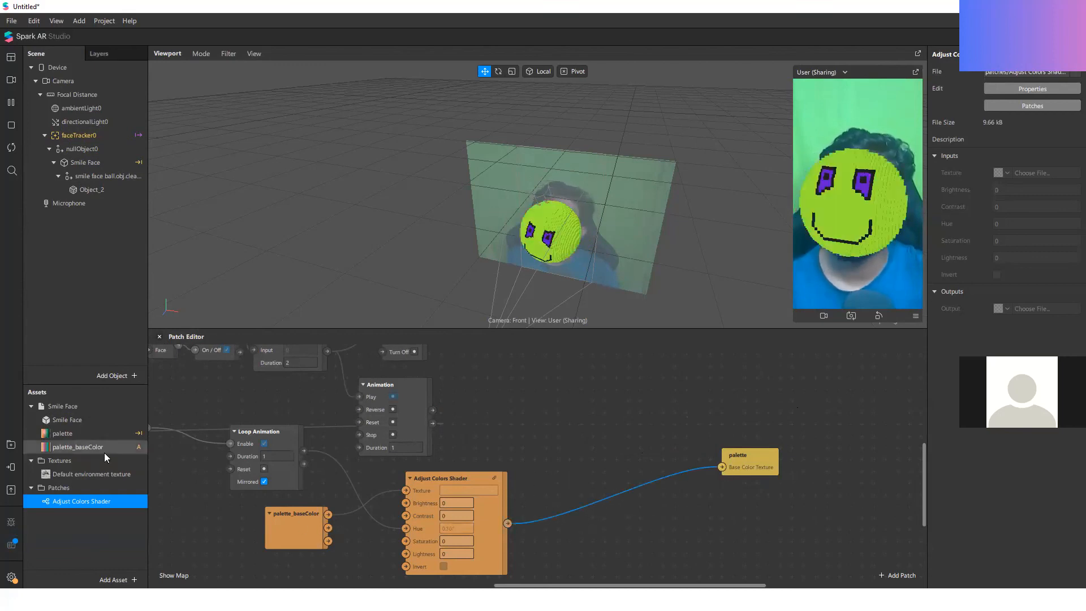
Step: Open the palette material's properties to examine its Opacity setting
left_click(104, 432)
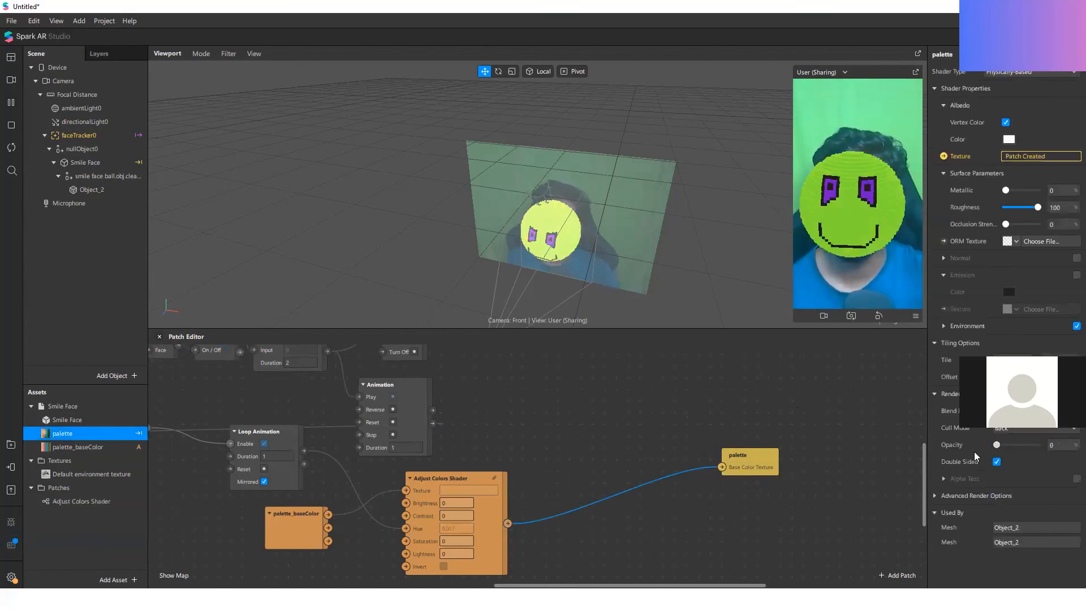
left_click(102, 444)
left_click(103, 434)
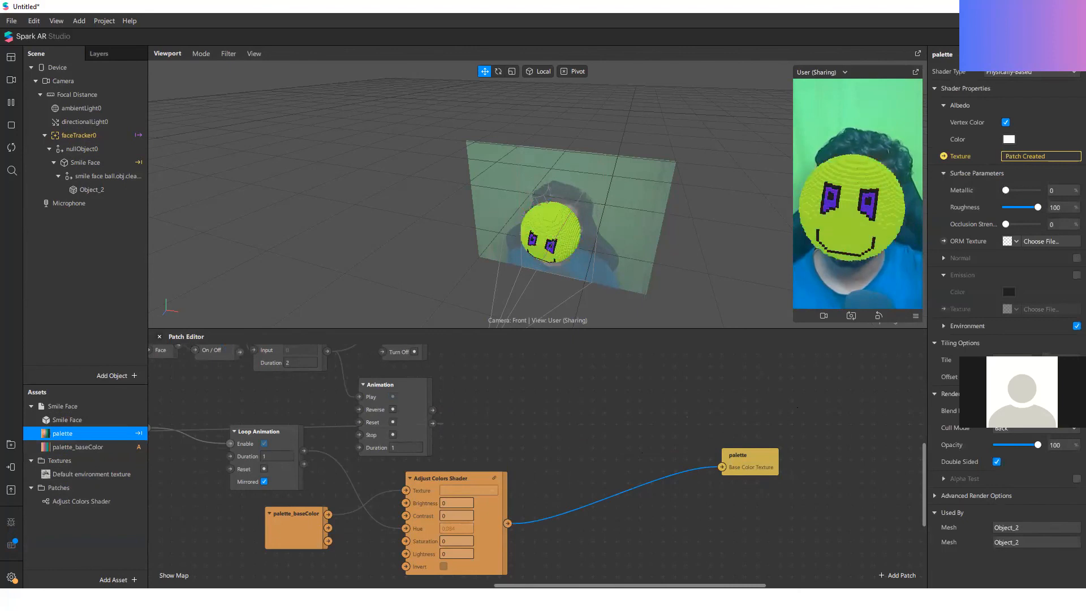
Step: Disconnect the Adjust Colors Shader from palette's Base Color Texture and locate the patch of the material's albedo Texture
left_click(725, 527)
left_click_drag(724, 469, 736, 479)
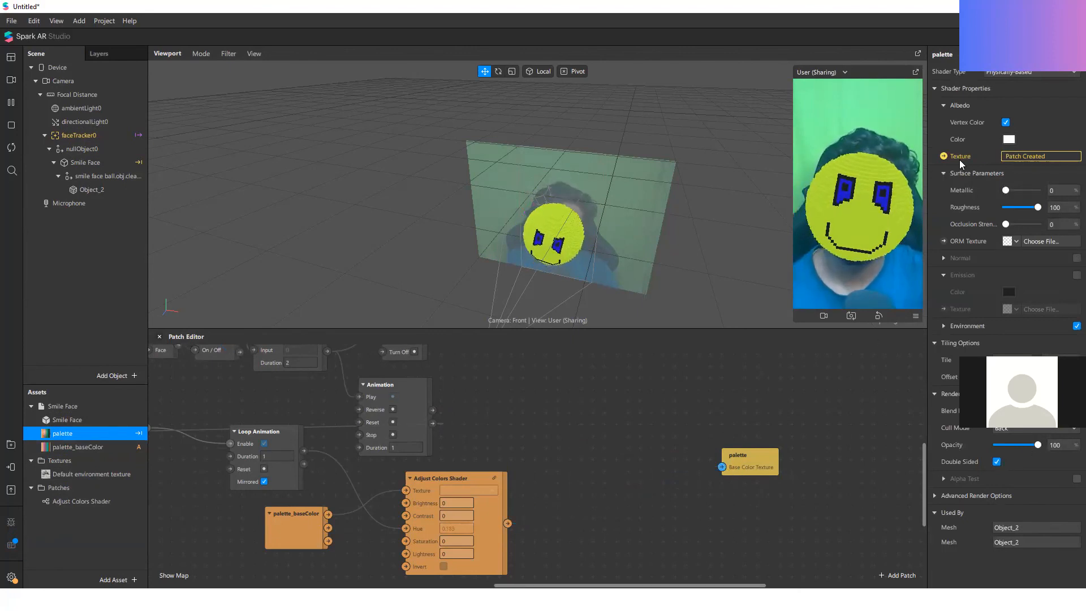
left_click(943, 156)
left_click_drag(1037, 444, 1021, 447)
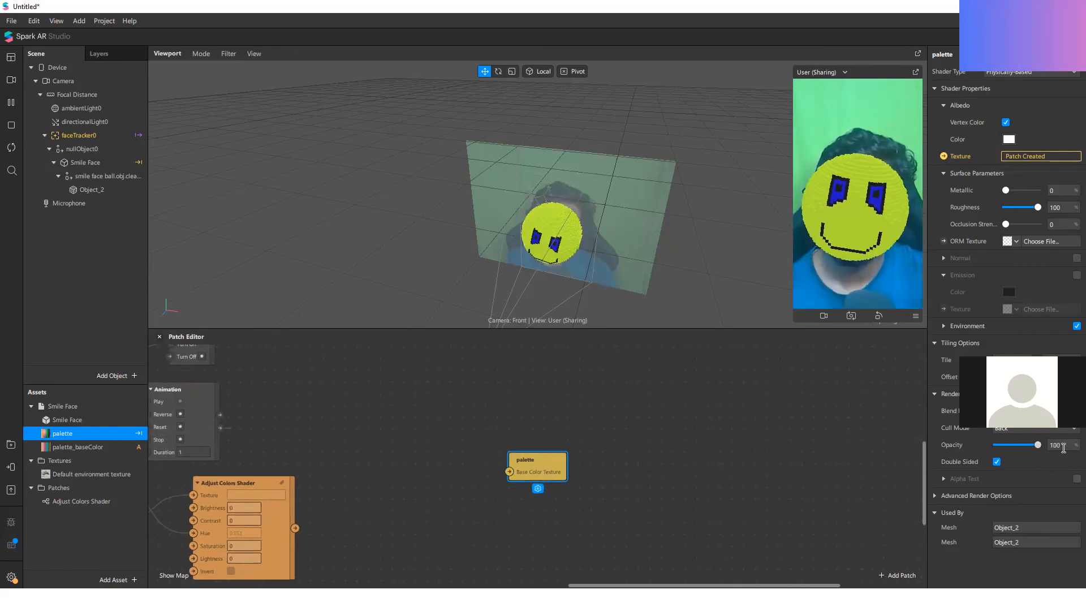
Step: Disable double-sided rendering in the palette material's render options, leaving its Opacity at 100
left_click(1025, 412)
left_click(1021, 429)
mouse_move(1036, 446)
left_mouse_down()
mouse_move(975, 443)
mouse_move(1056, 446)
mouse_move(964, 449)
mouse_move(1009, 466)
mouse_move(1043, 446)
left_mouse_up()
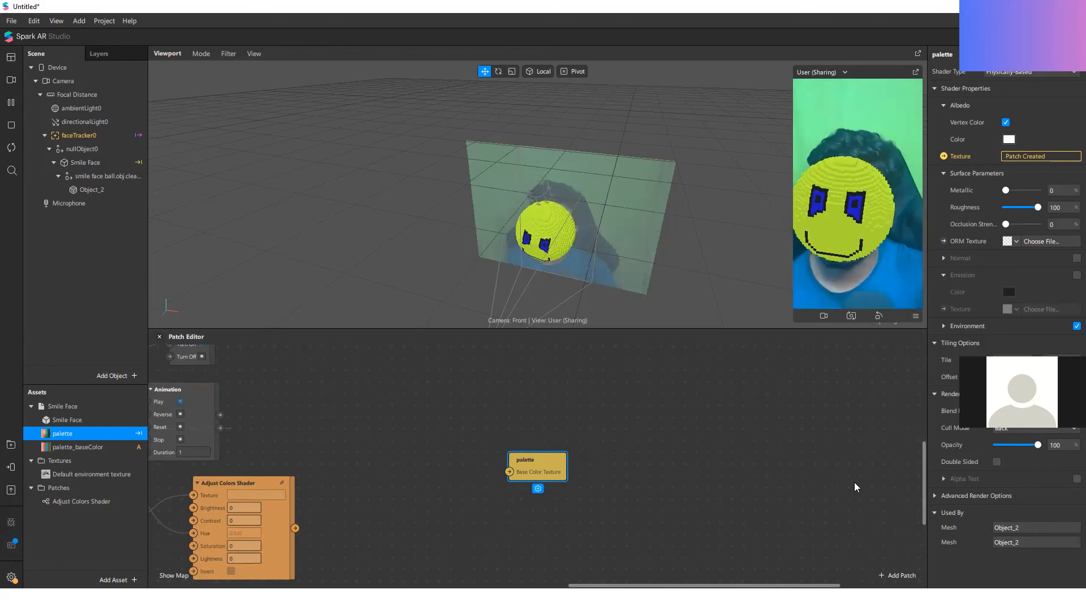
Step: Add a Mix patch between the Adjust Colors Shader and palette patches
scroll(668, 464, "down", 1)
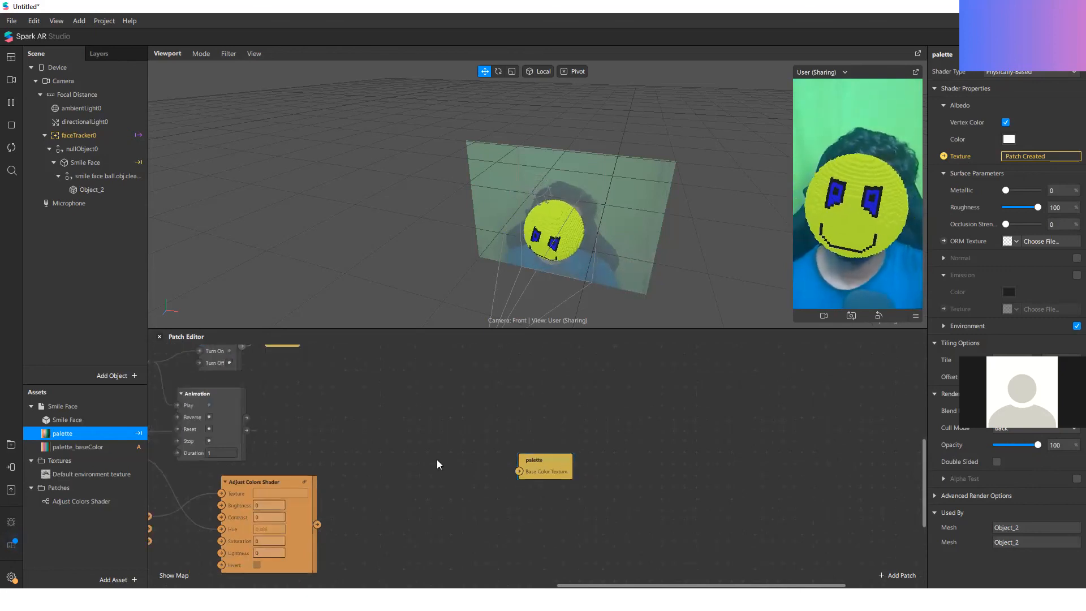
double_click(436, 459)
type("mix")
key("Return")
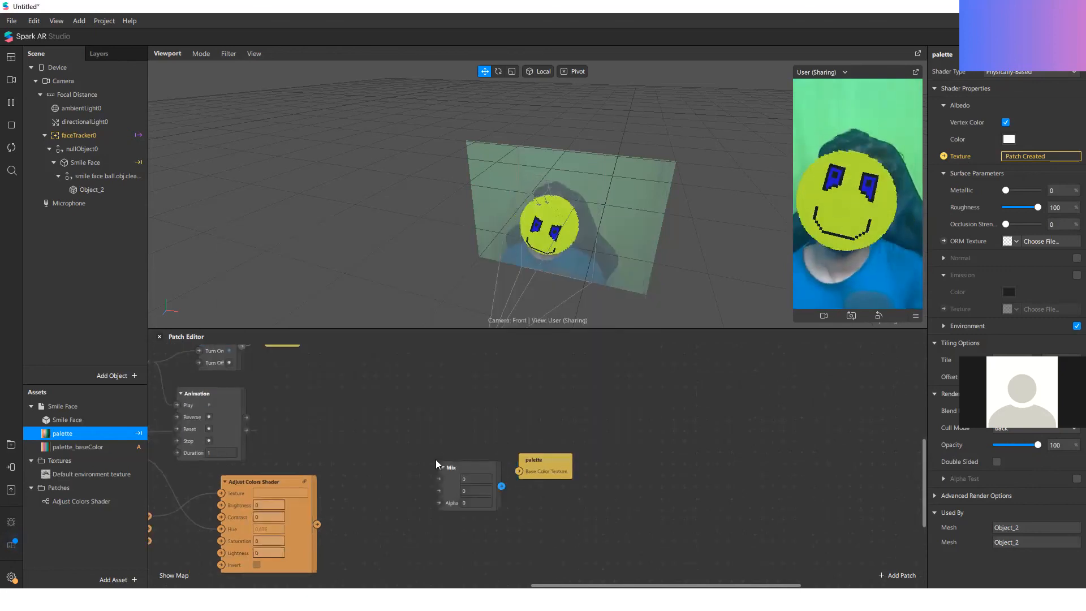
Step: Route the Adjust Colors Shader through Mix's second input to palette's Base Color Texture, with Animation's Progress driving Mix's Alpha
left_click_drag(316, 524, 439, 491)
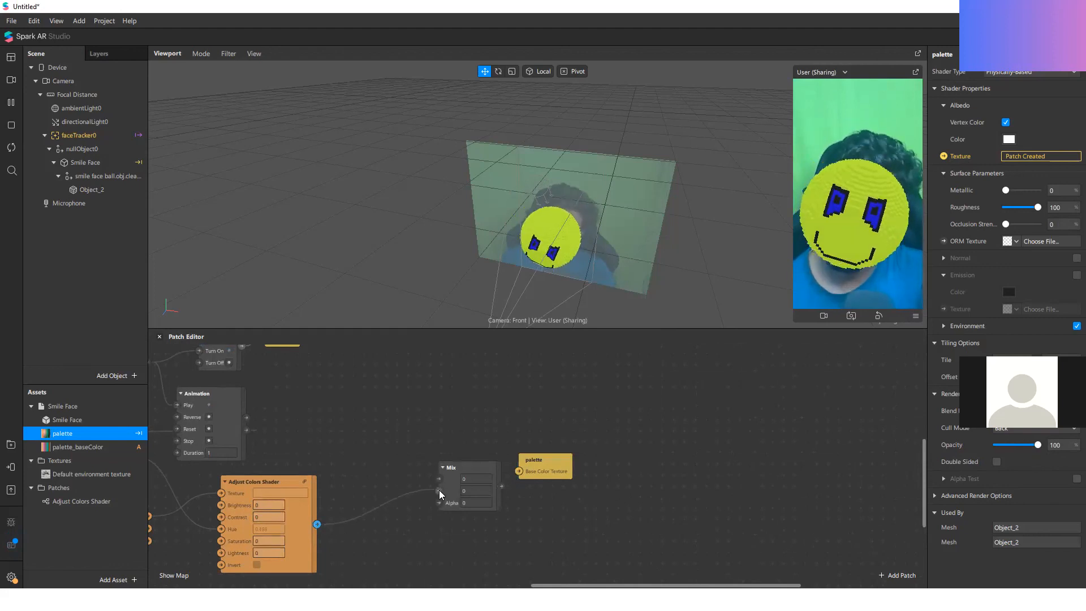
left_click_drag(246, 417, 585, 468)
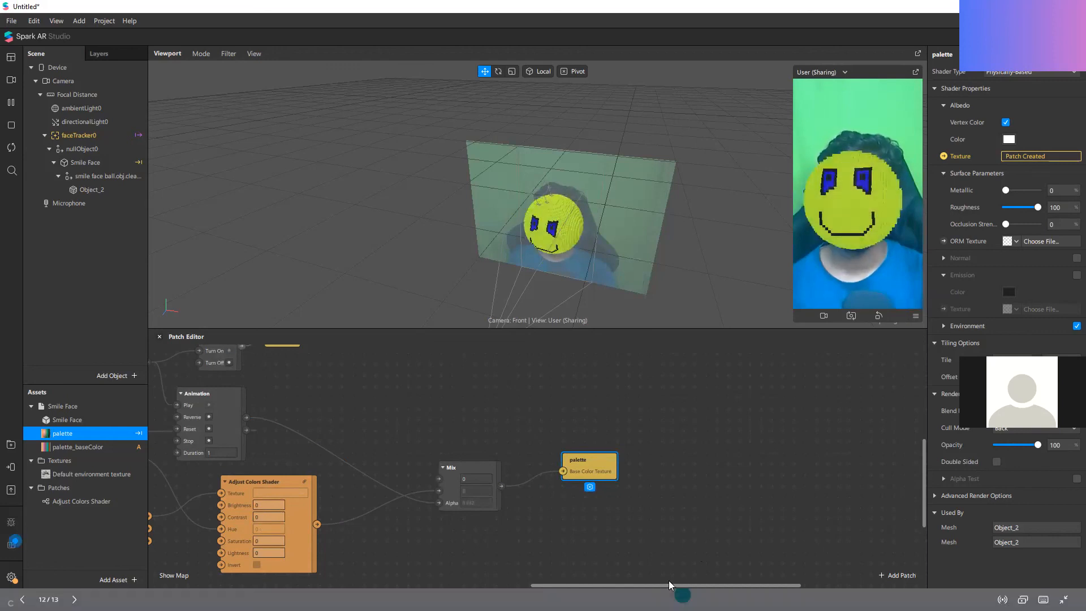
left_click(831, 398)
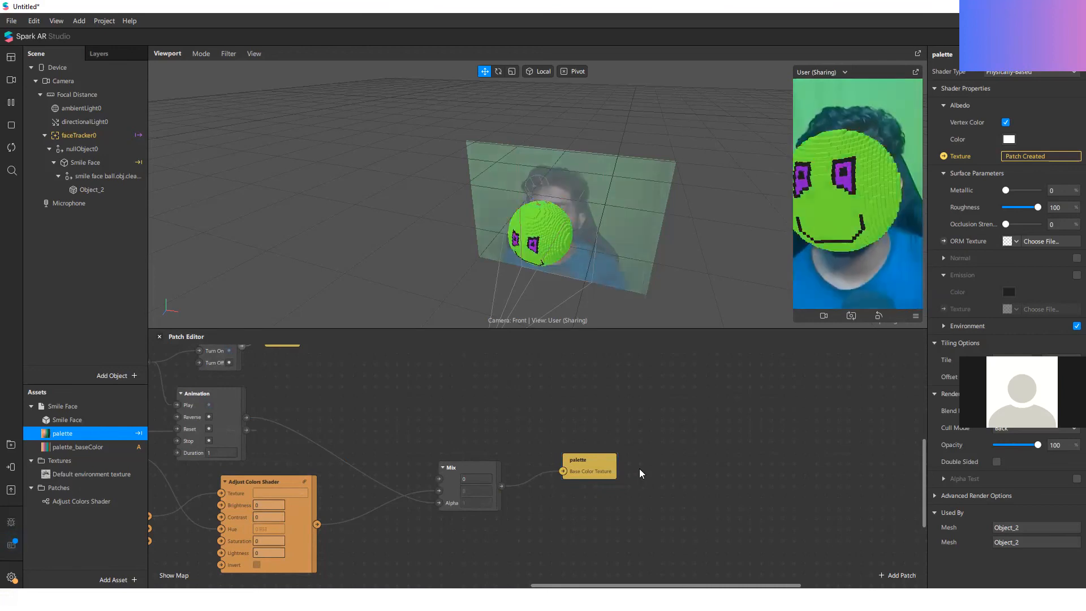
left_click(1003, 444)
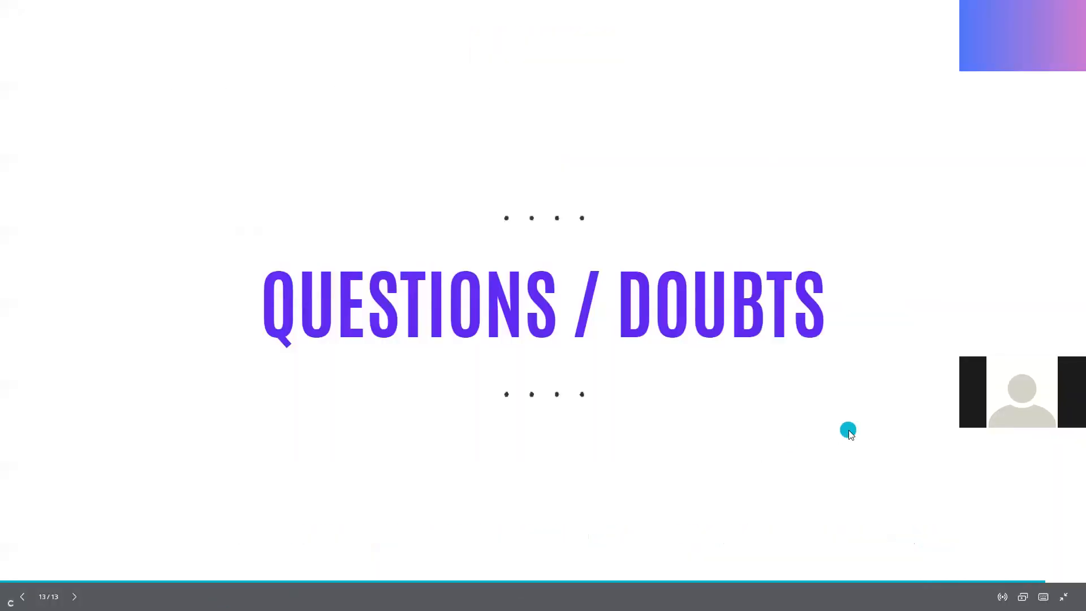
key("Left")
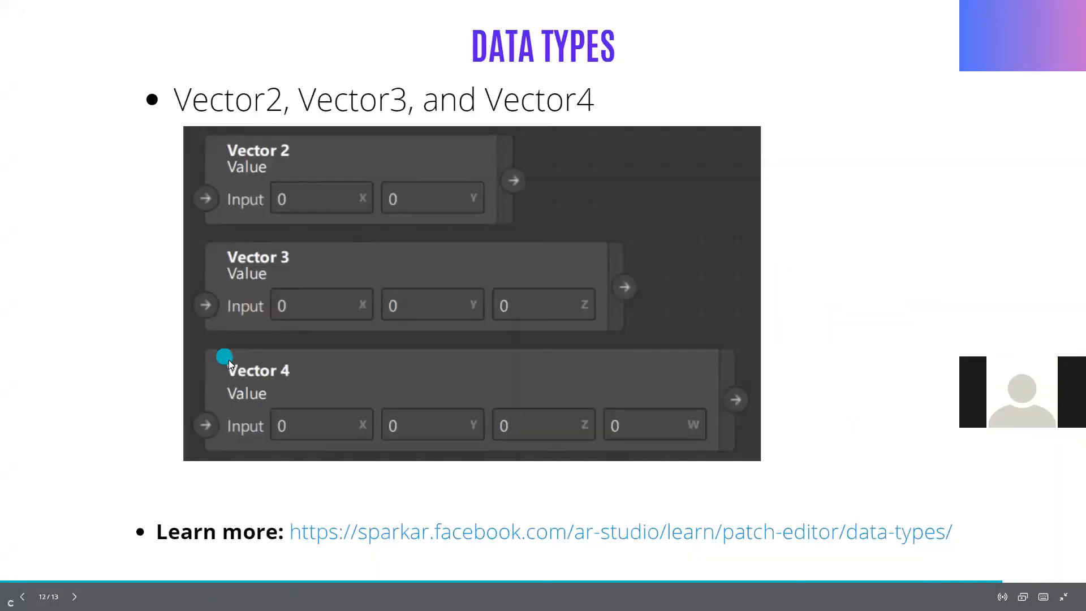